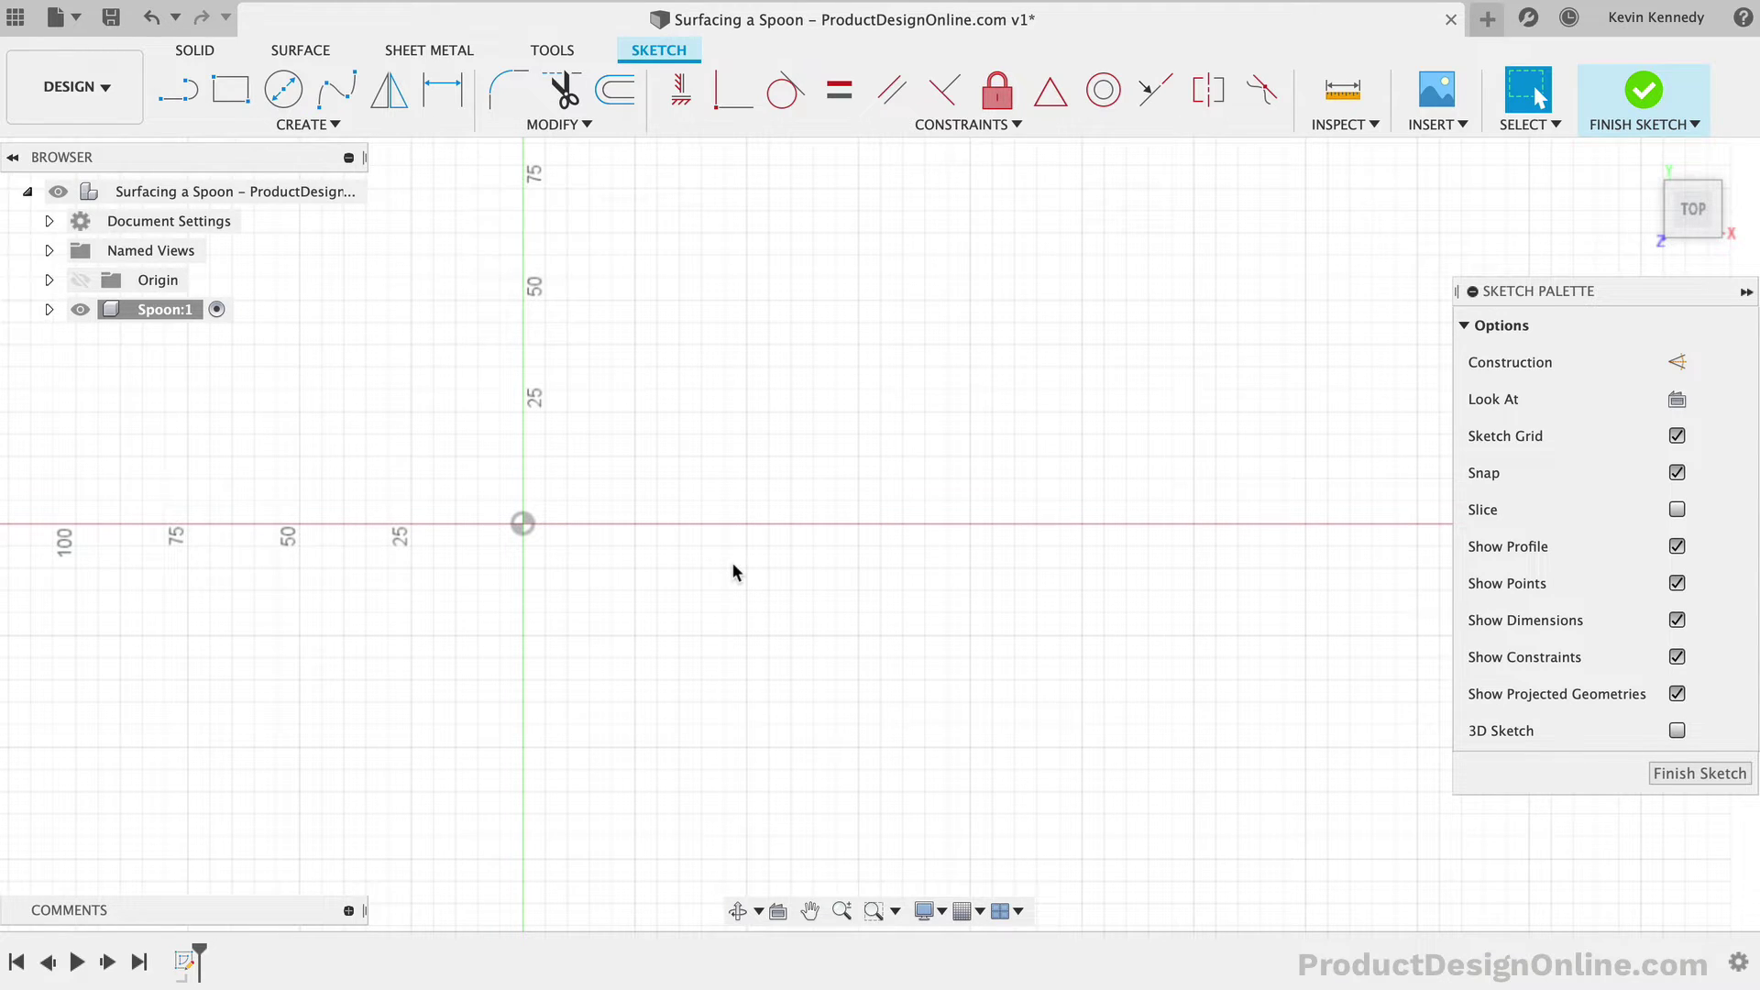
Step: Sketch a horizontal construction line 190 mm long, starting at the origin and running along the red axis in the positive direction
scroll(732, 563, right, 3)
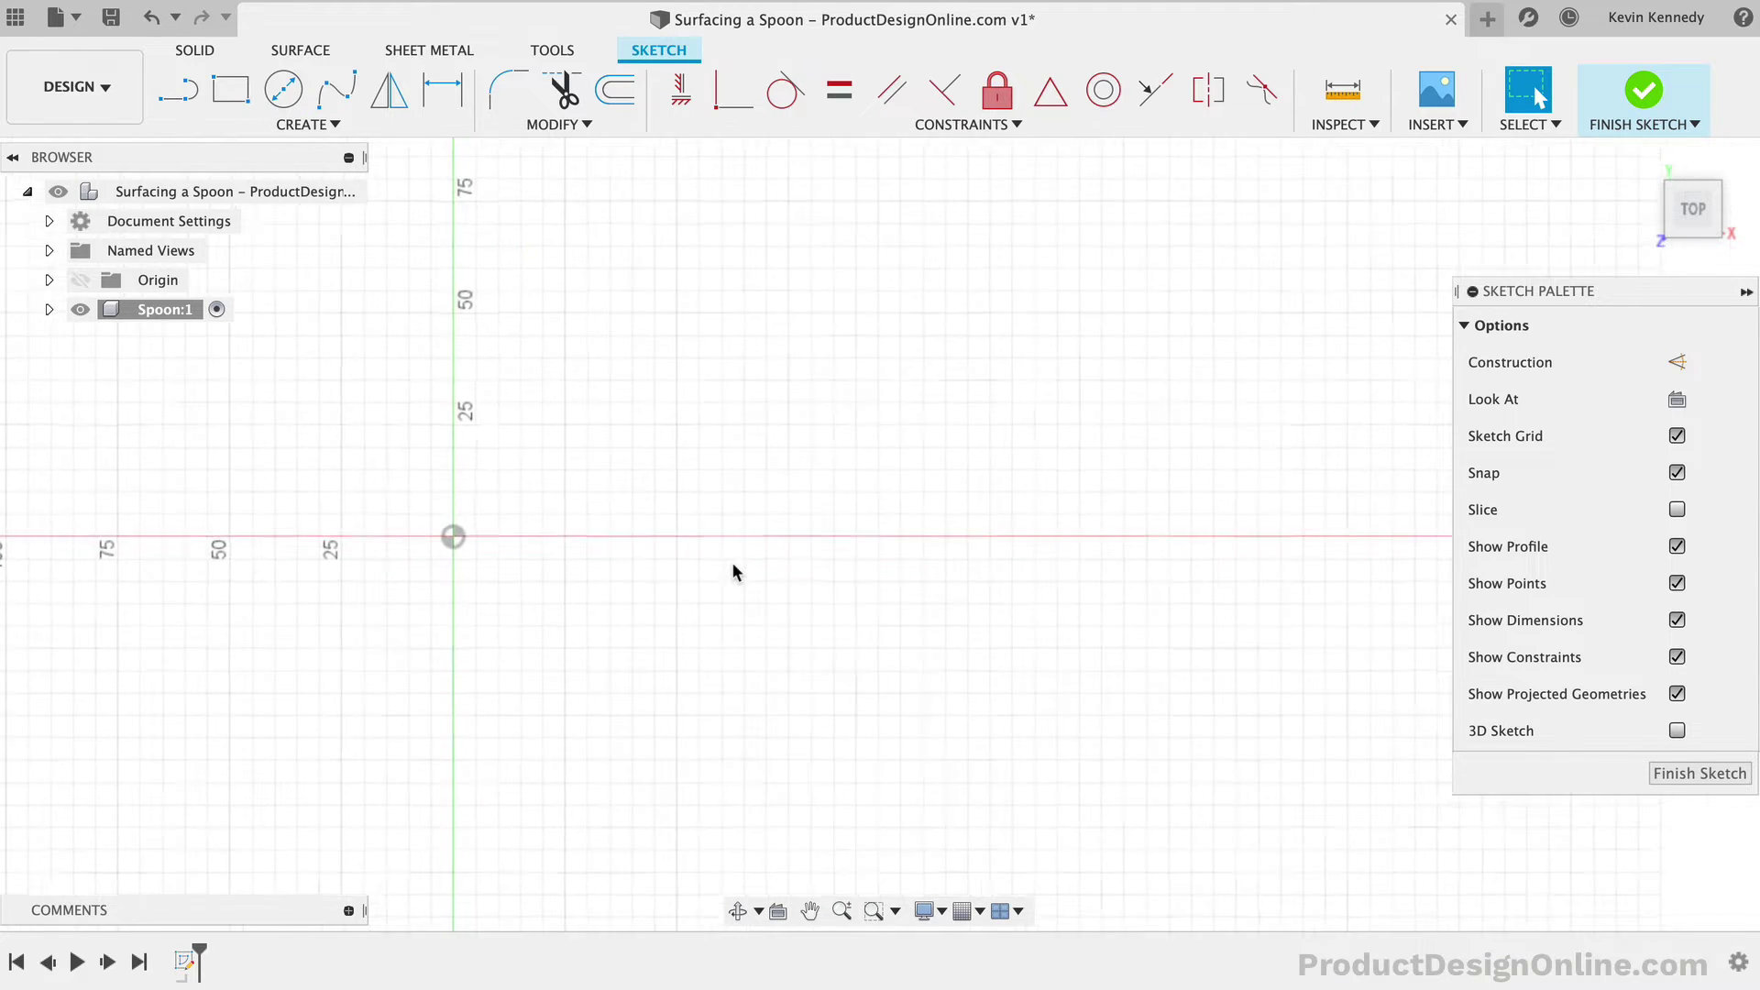
click(176, 94)
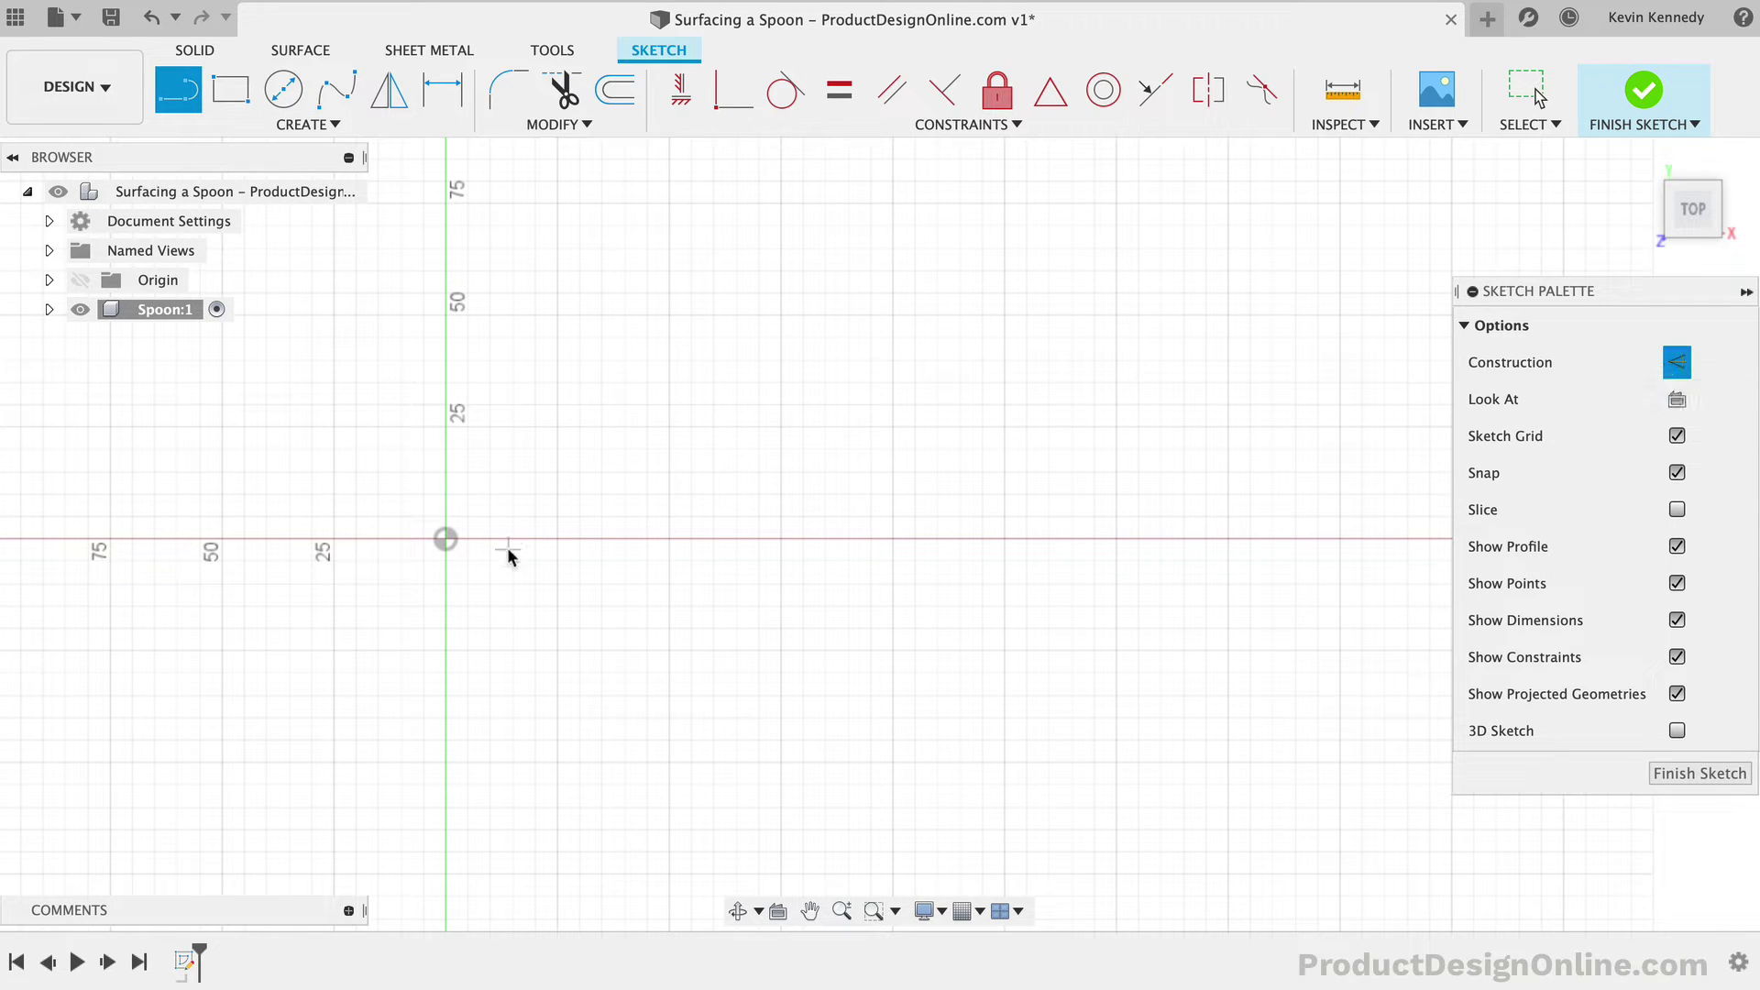
click(445, 539)
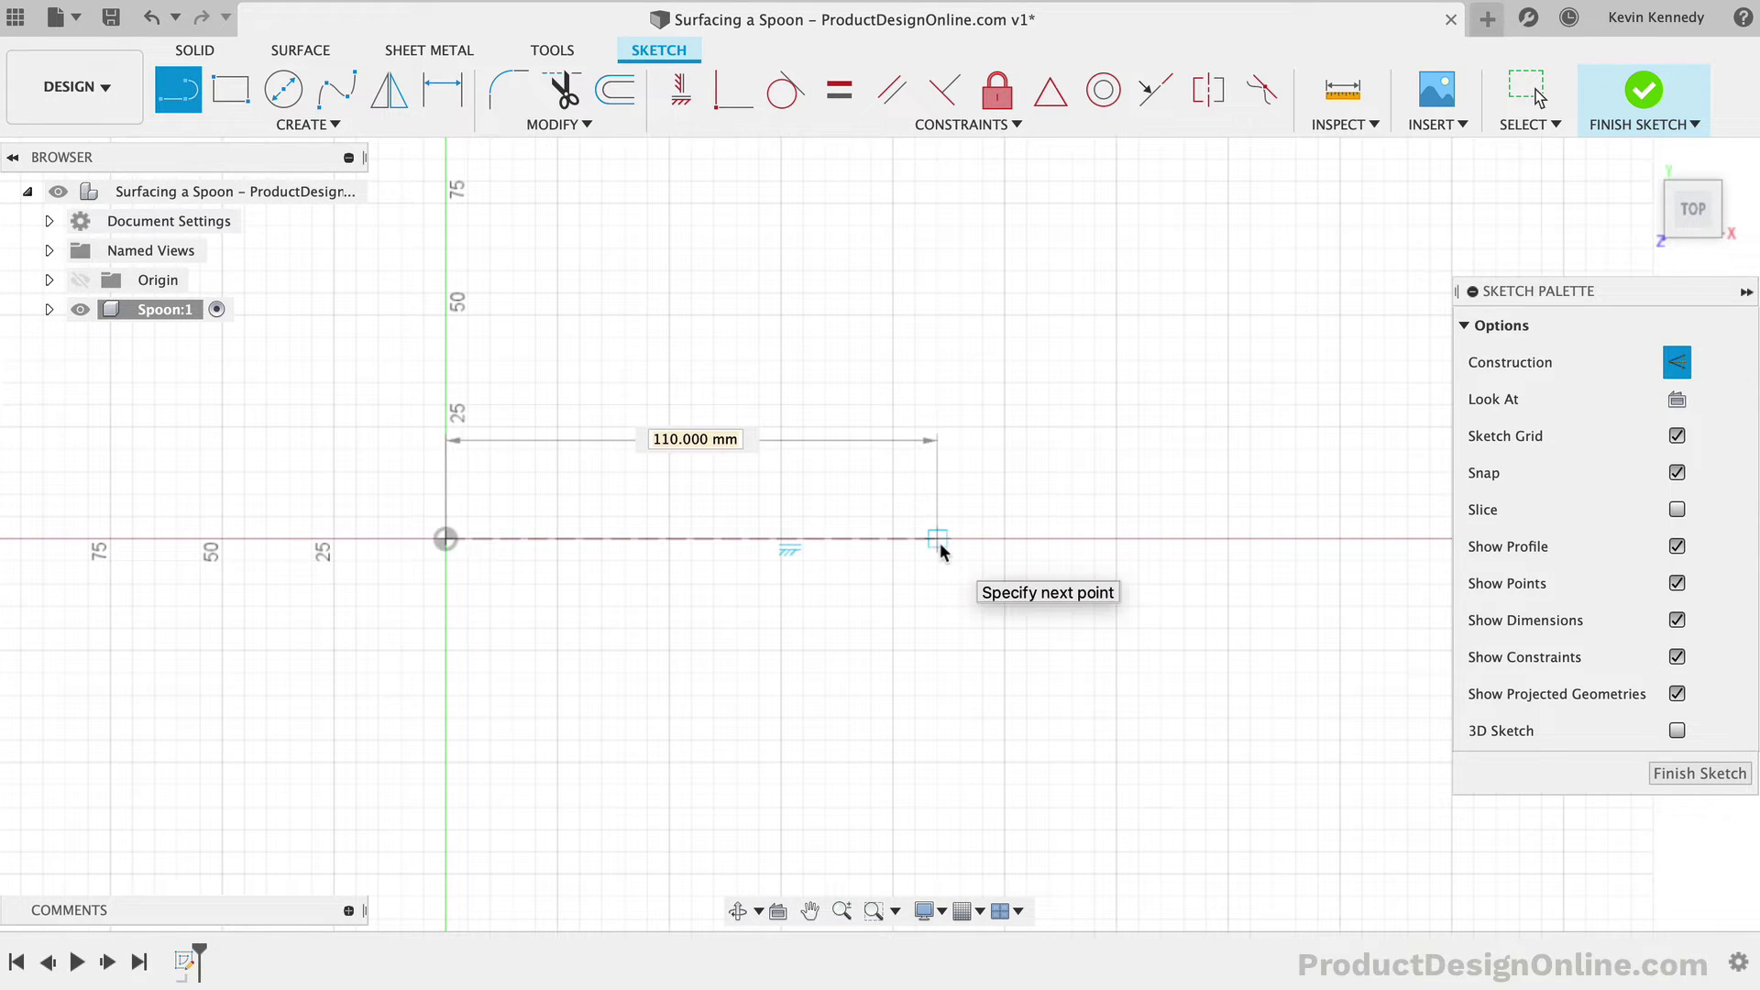
text(190)
key(Tab)
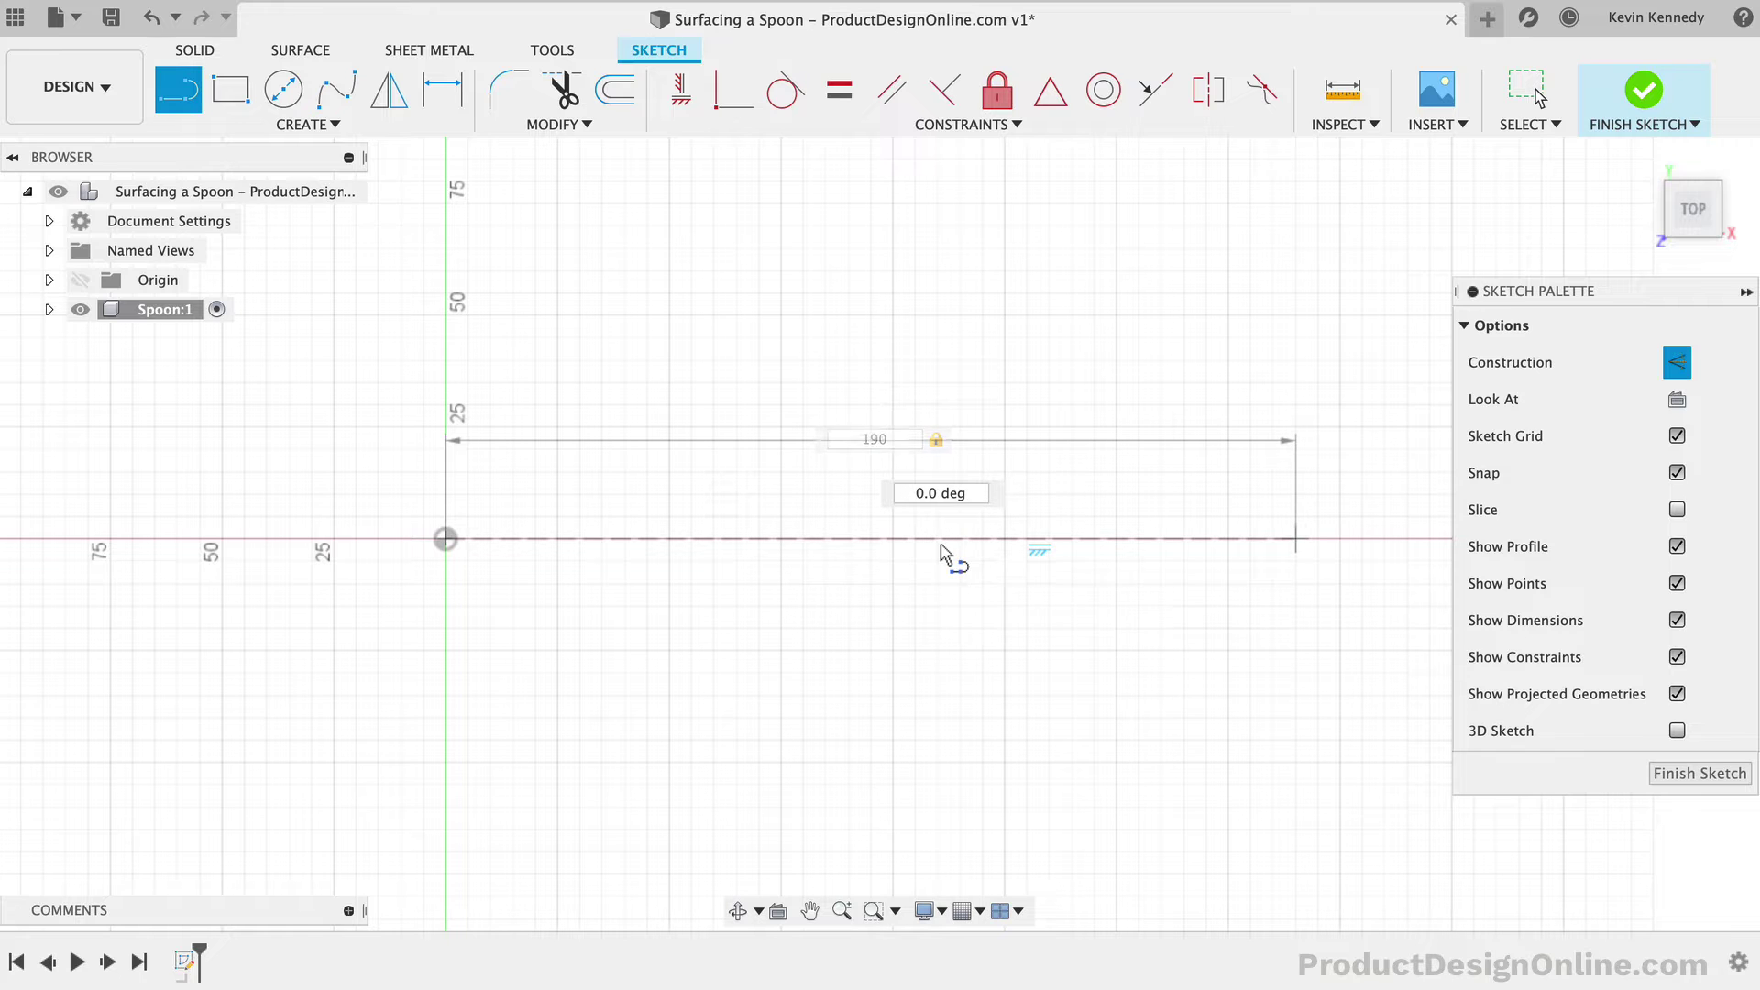
key(Return)
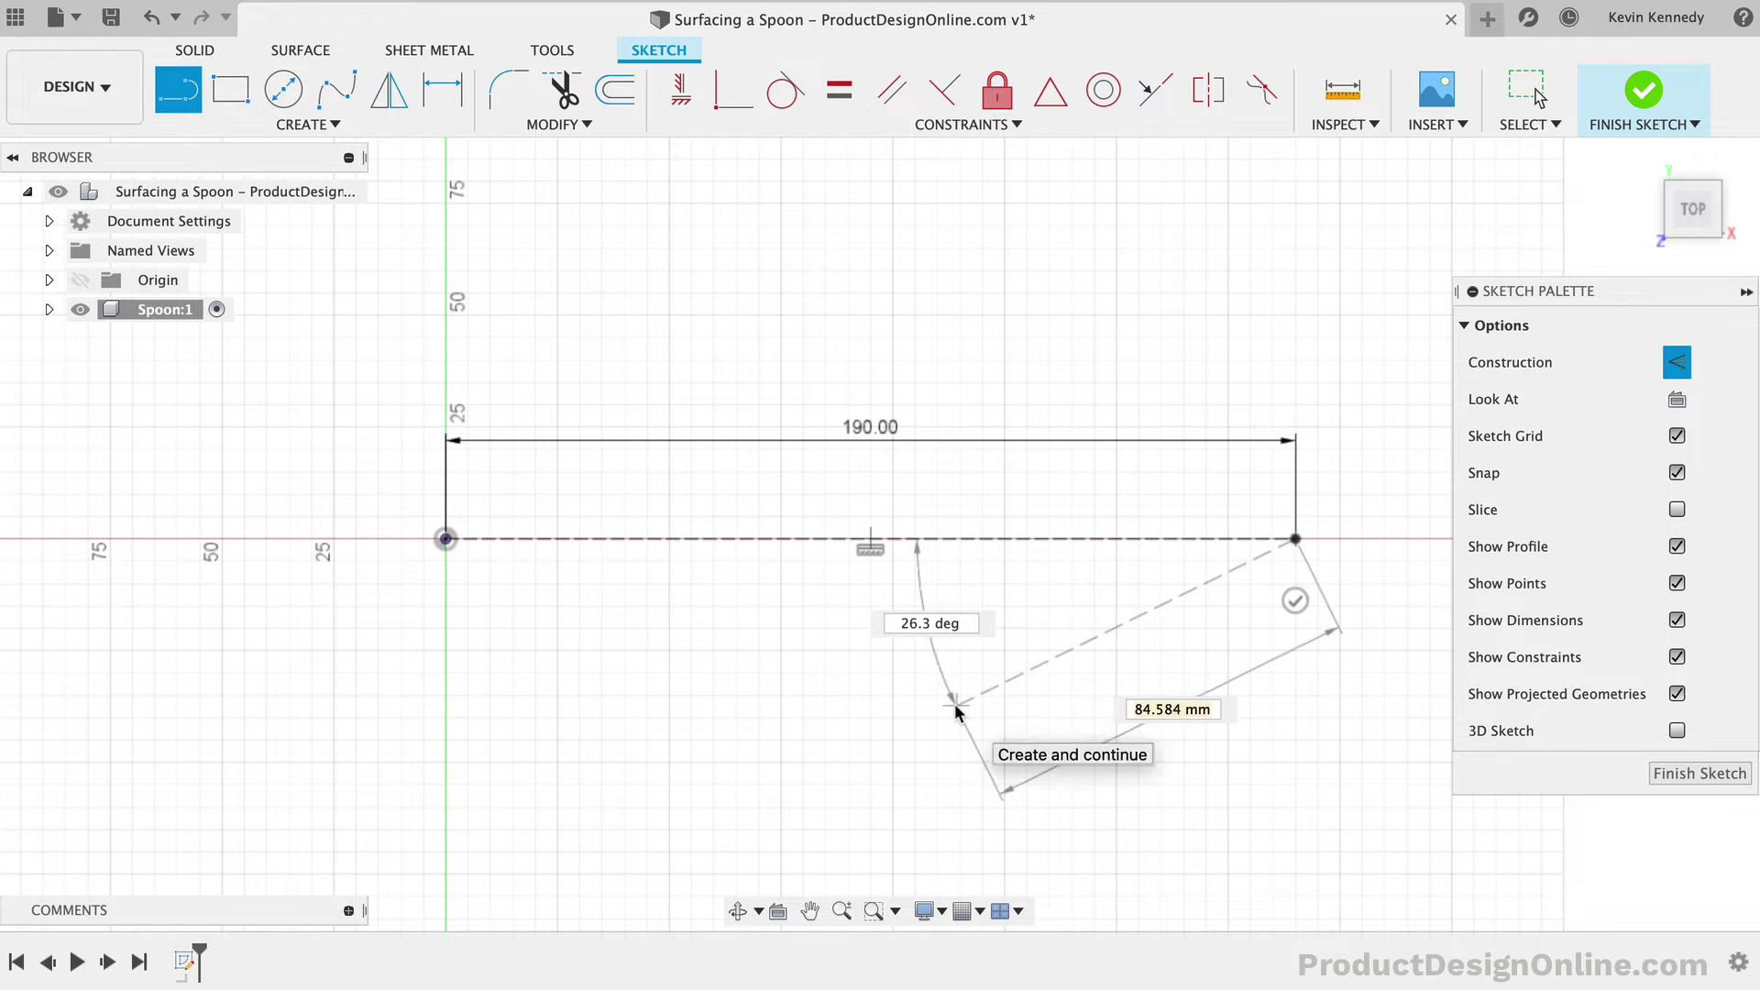
key(Escape)
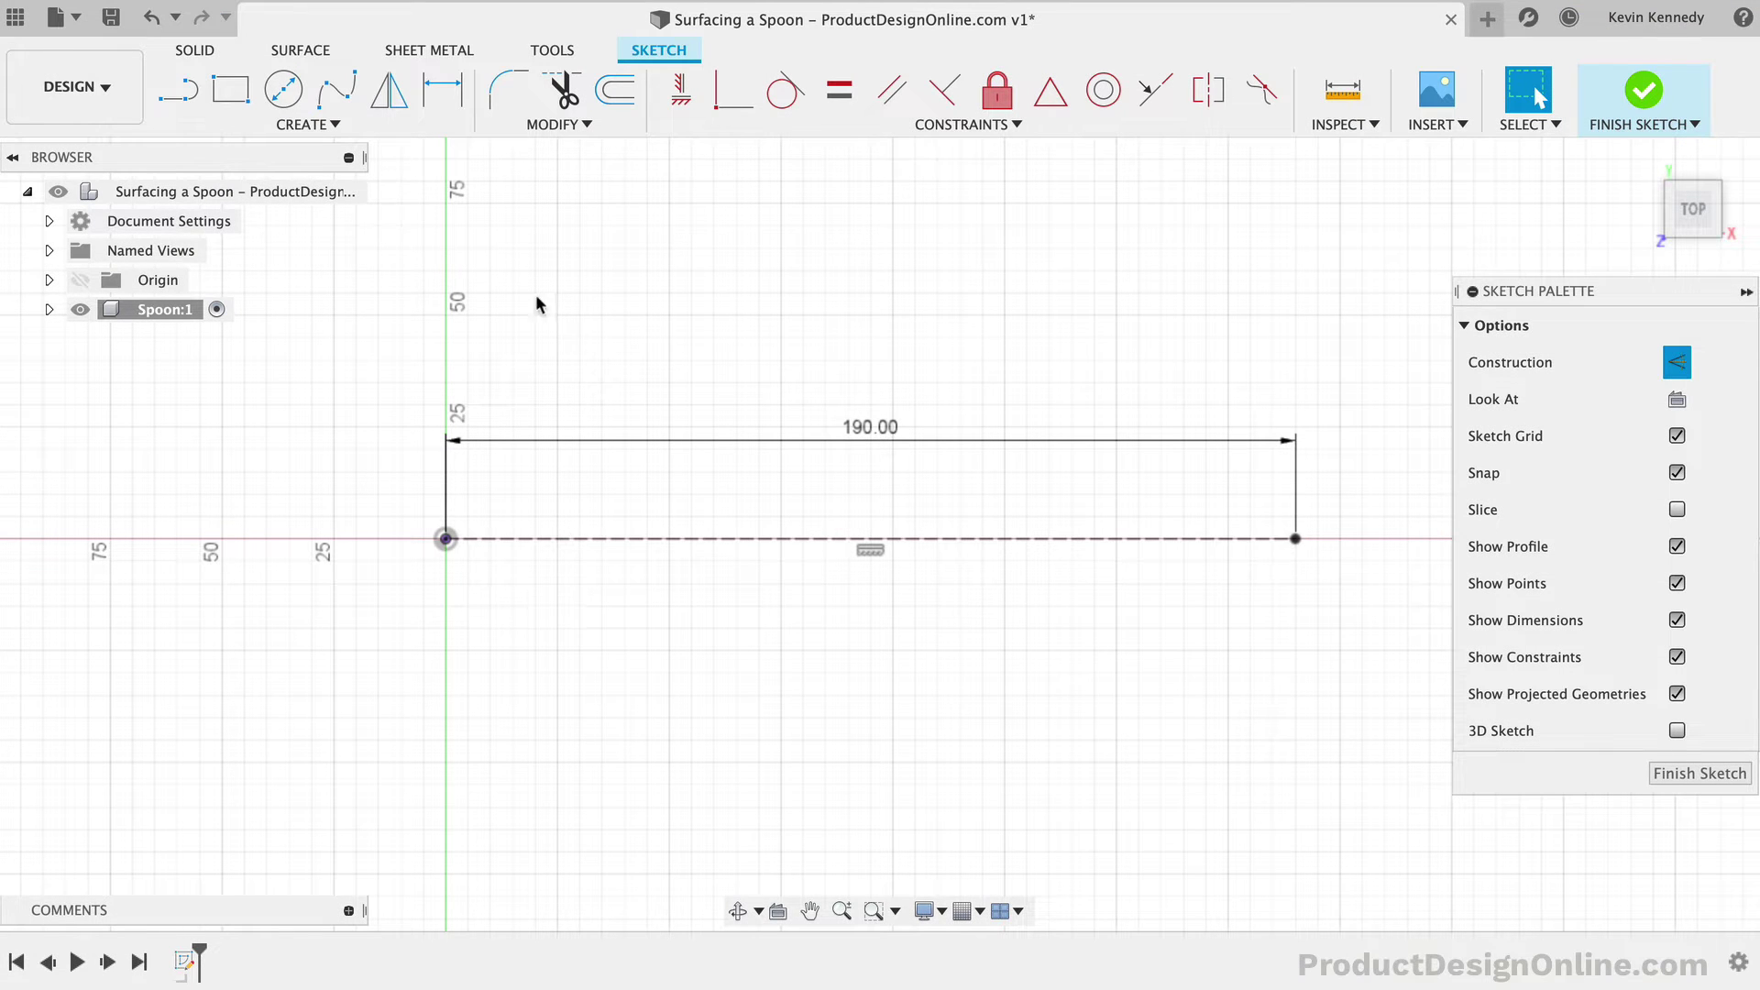
Step: Sketch a construction circle 43.2 mm in diameter, centred on the construction line a short distance from the origin
click(283, 89)
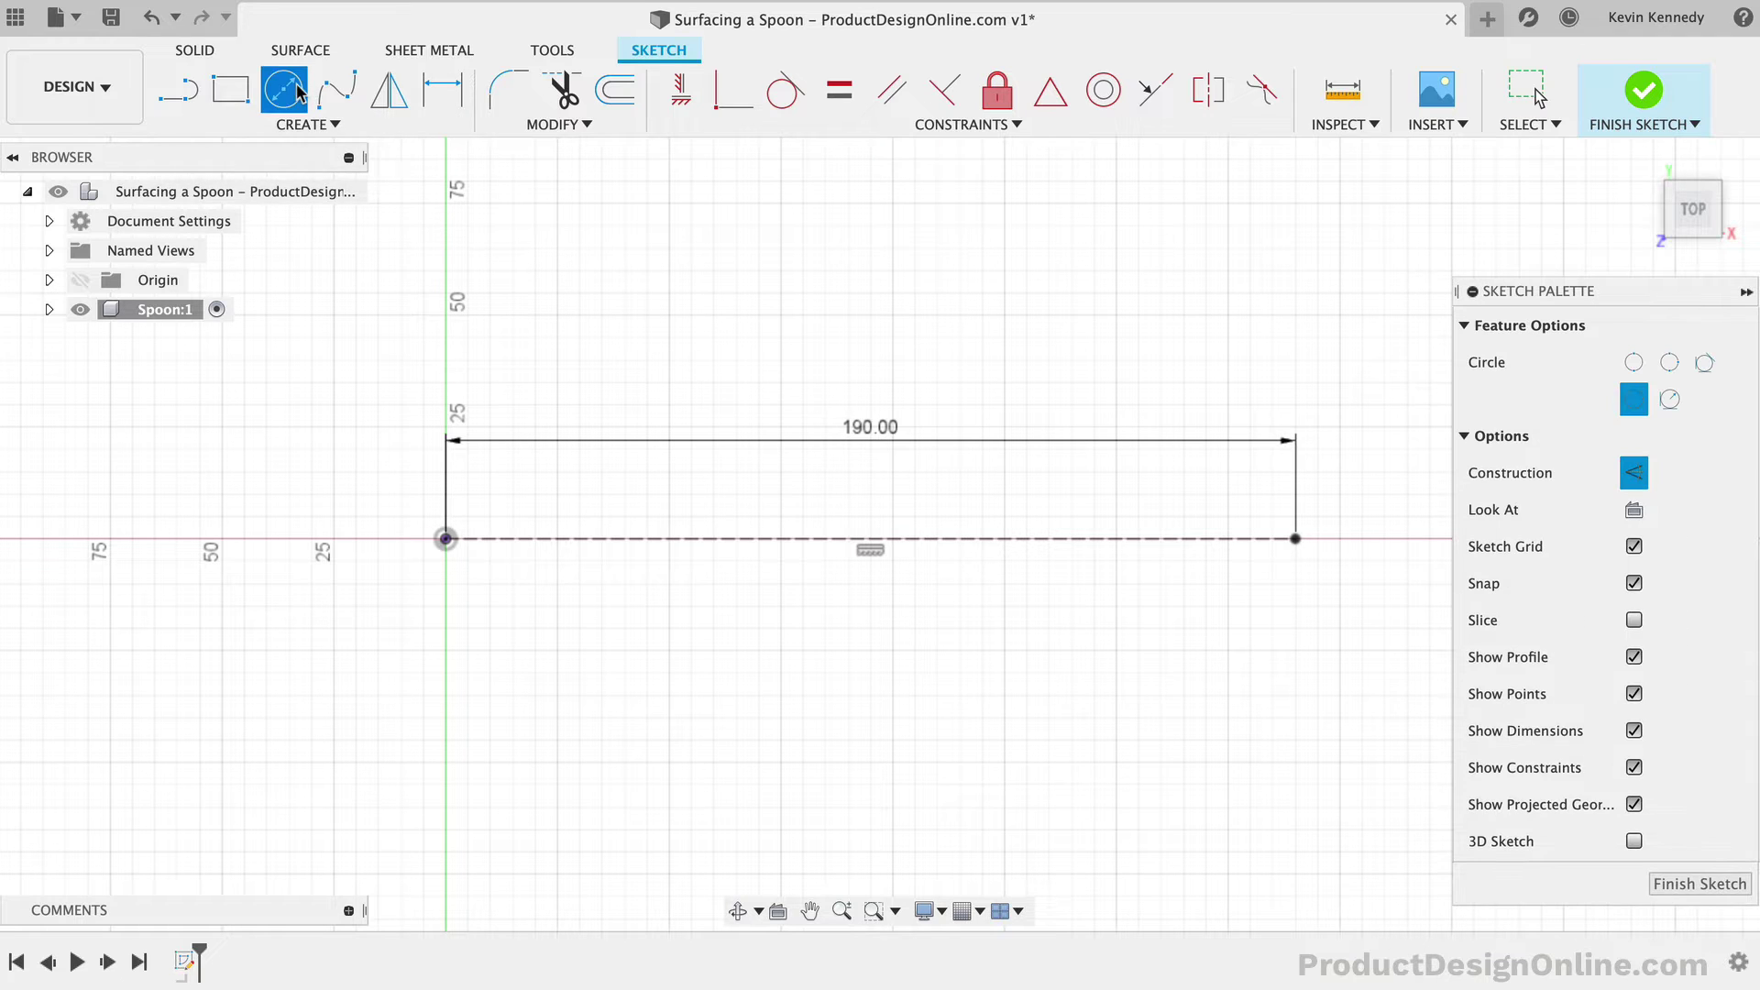
click(579, 539)
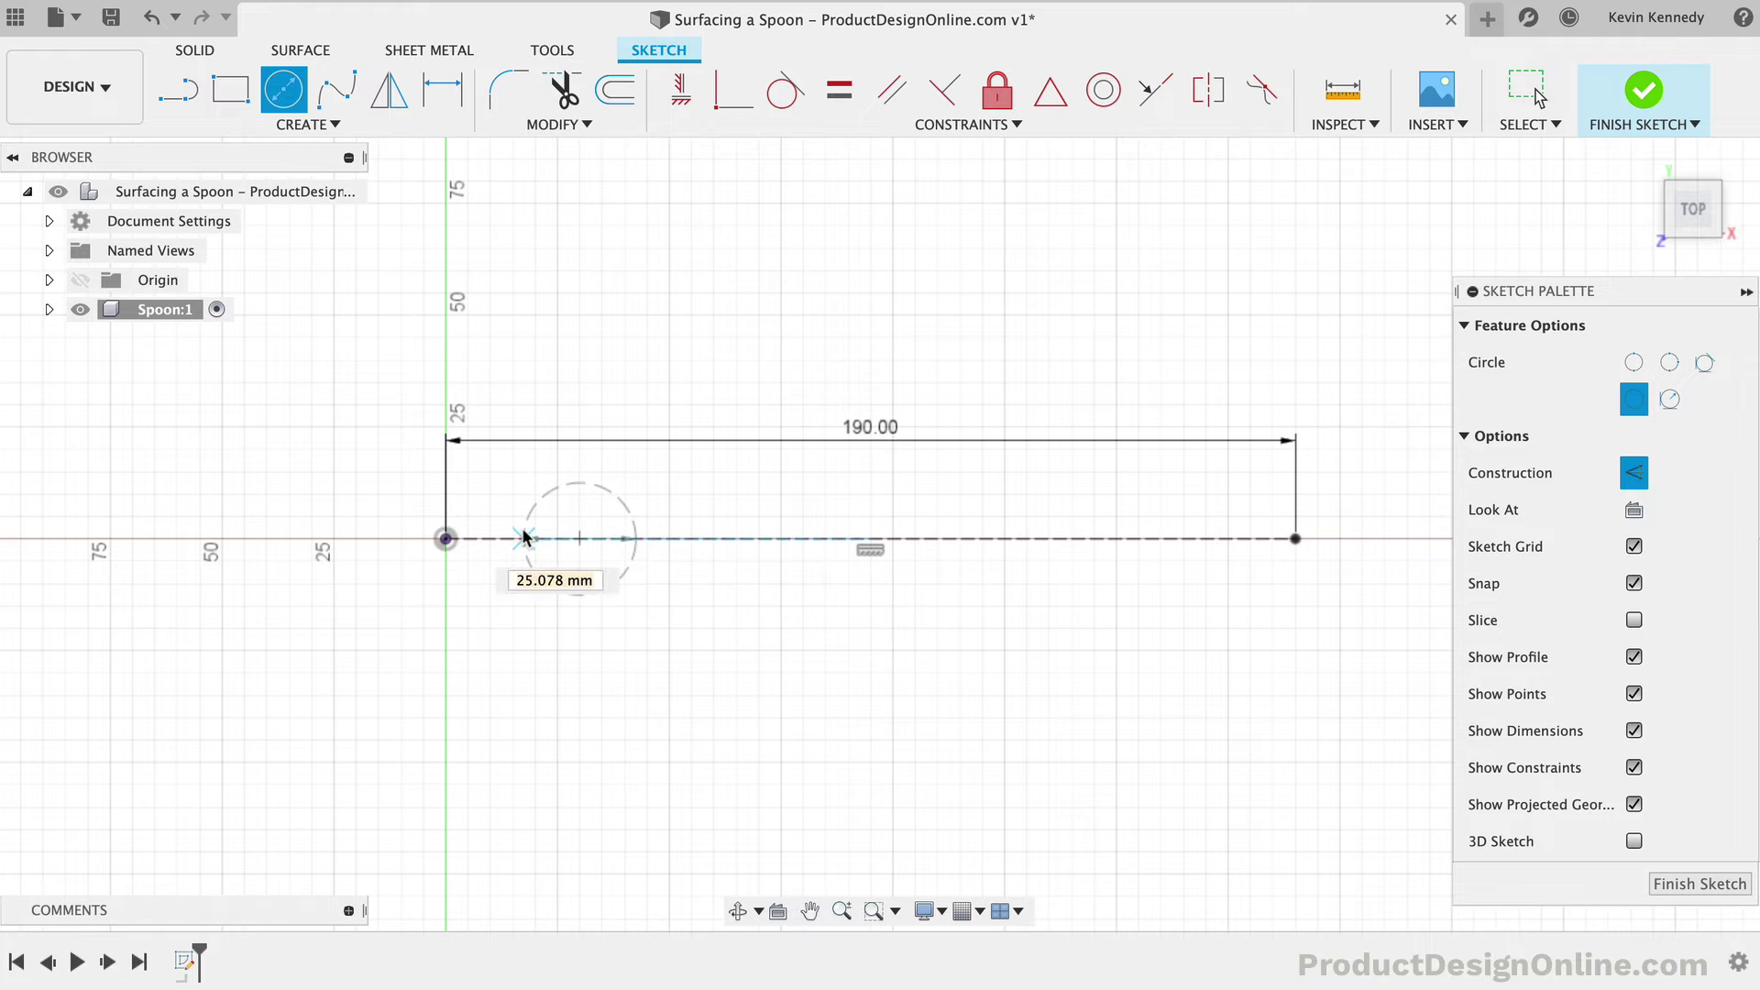
text(43.)
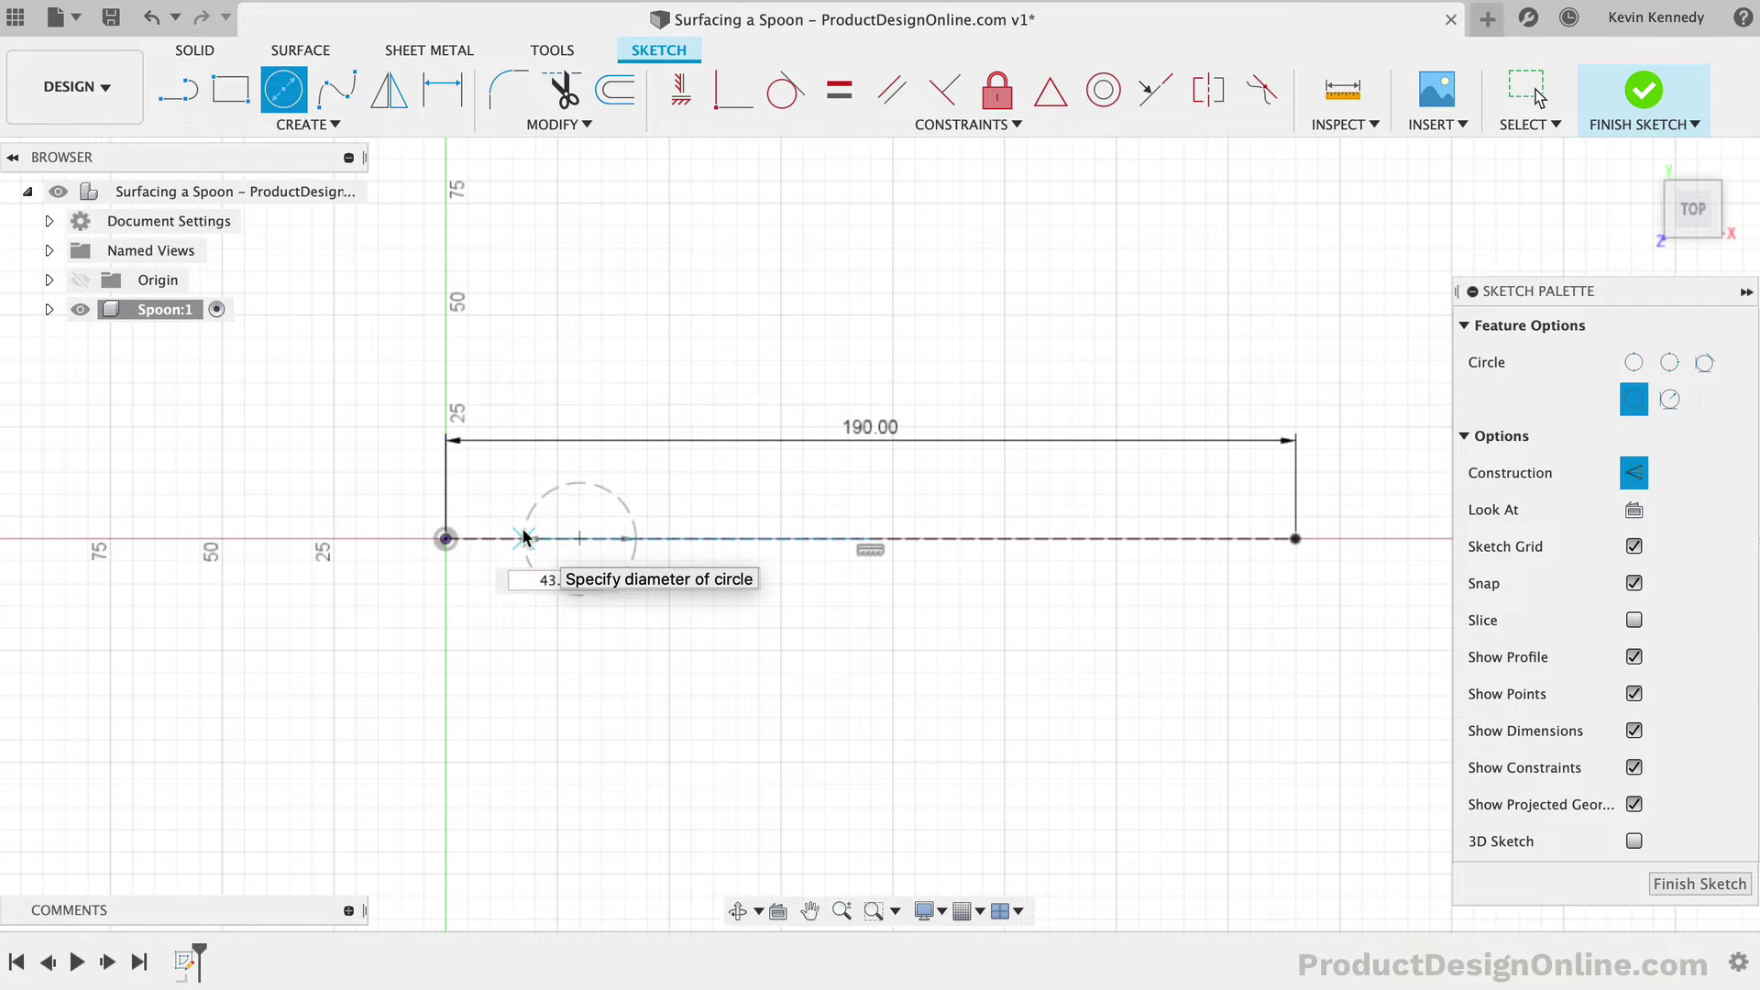
text(2)
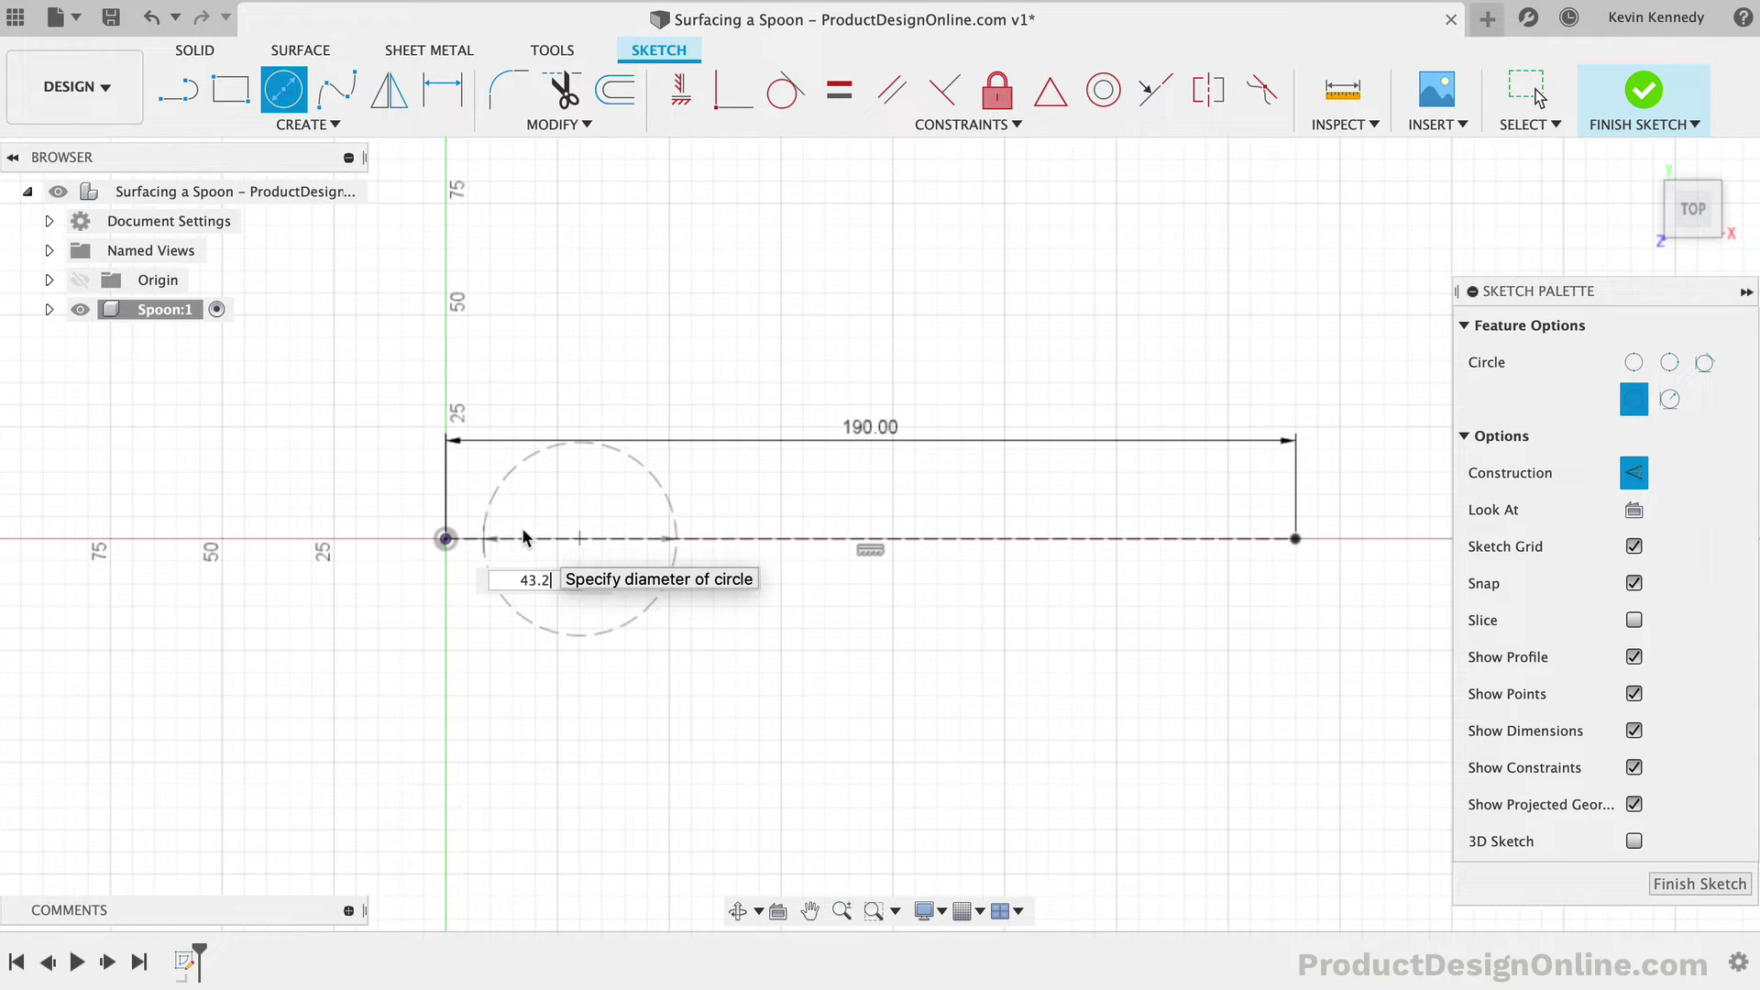
key(Tab)
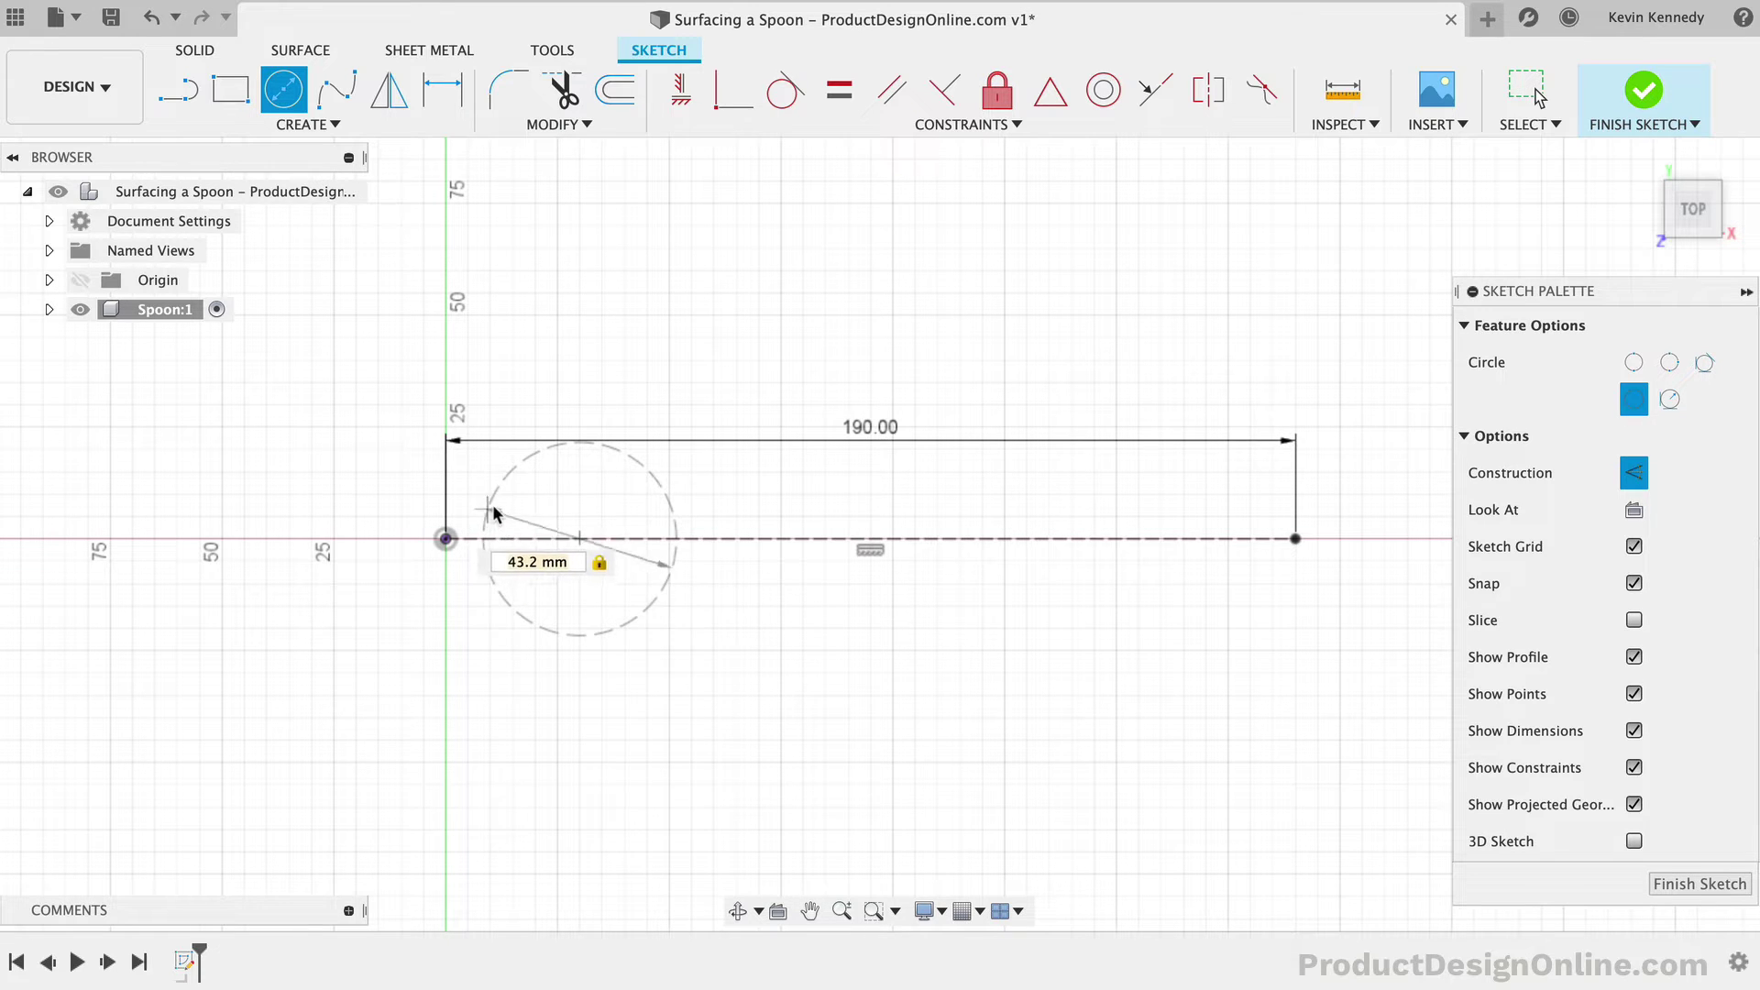
click(498, 500)
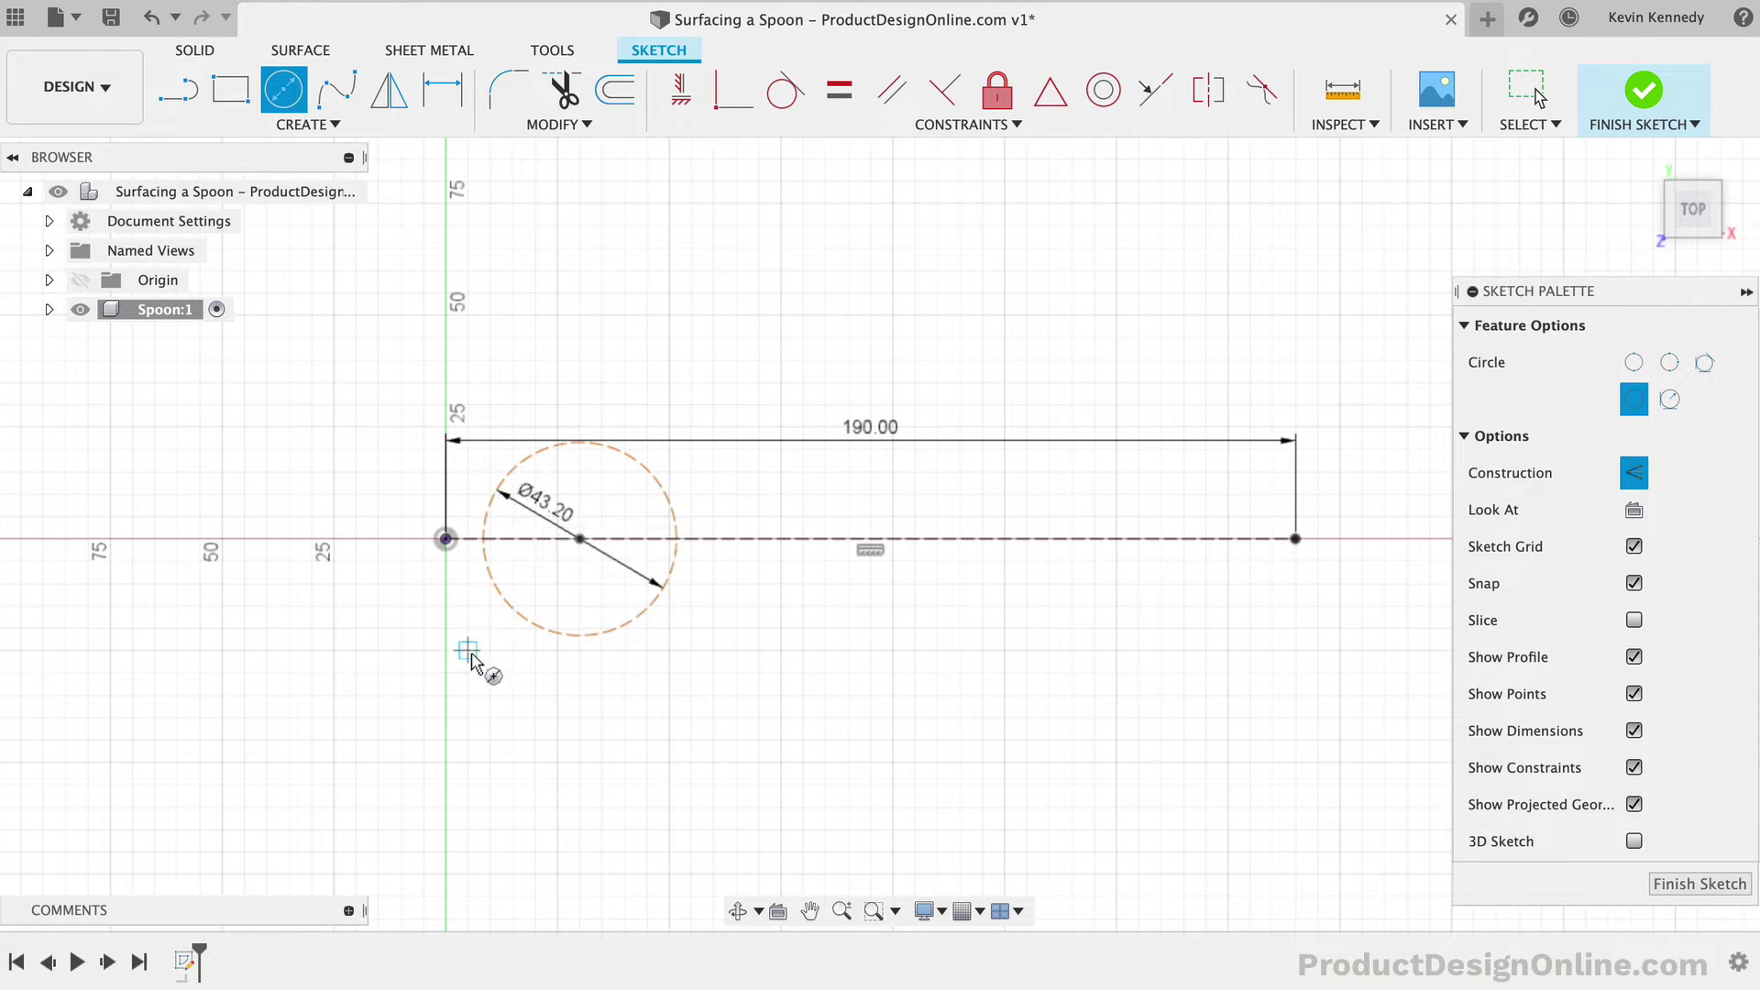
key(Escape)
Step: Make the 43.2 mm circle's edge coincident with the origin, and expand the Spoon component and its Sketches folder in the browser
click(489, 600)
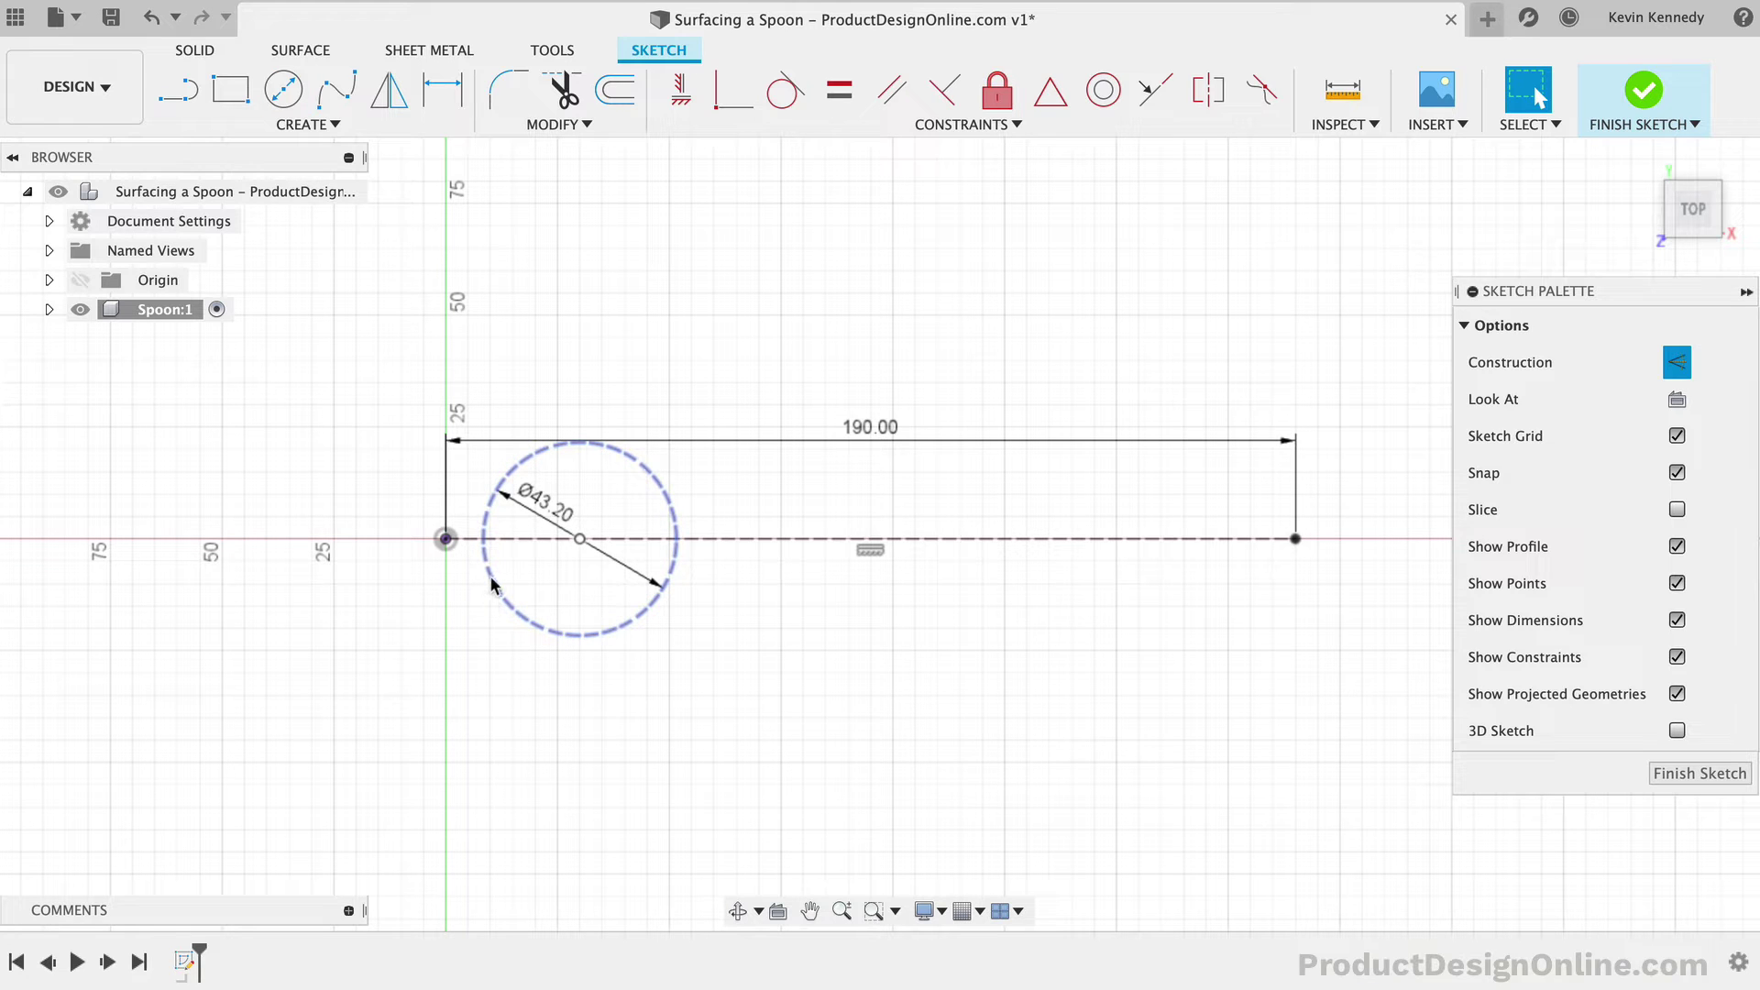
click(541, 561)
click(485, 558)
shift+click(446, 538)
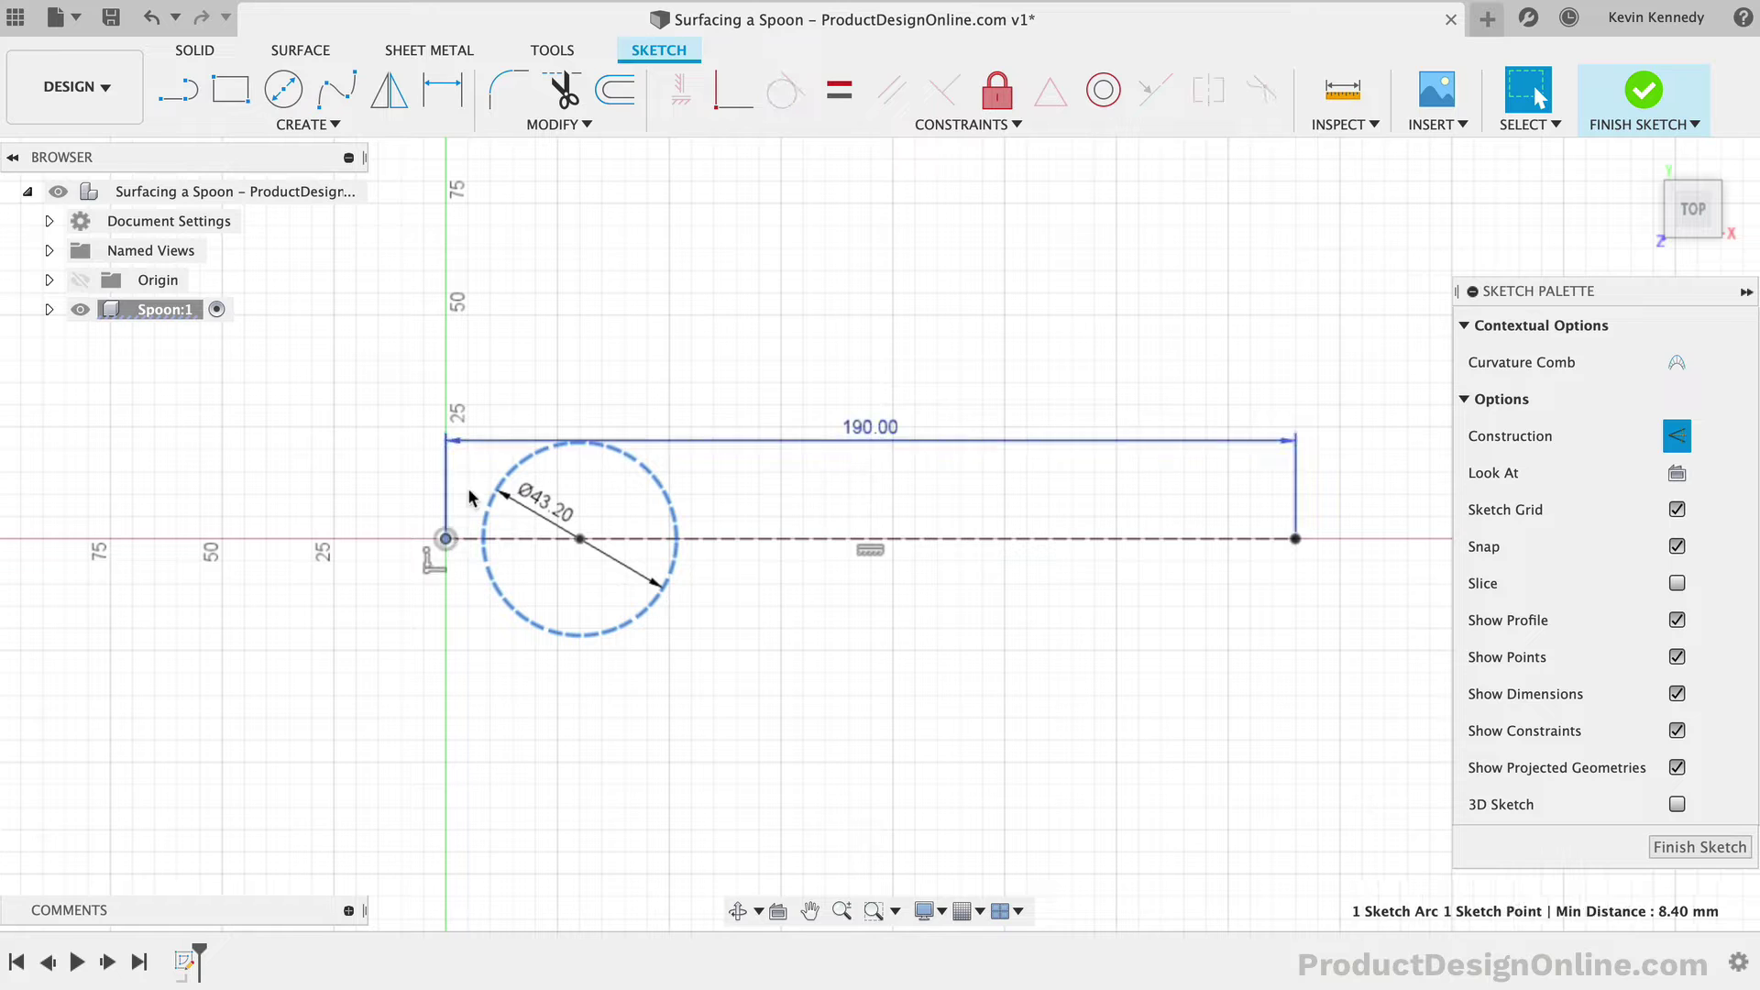
click(733, 92)
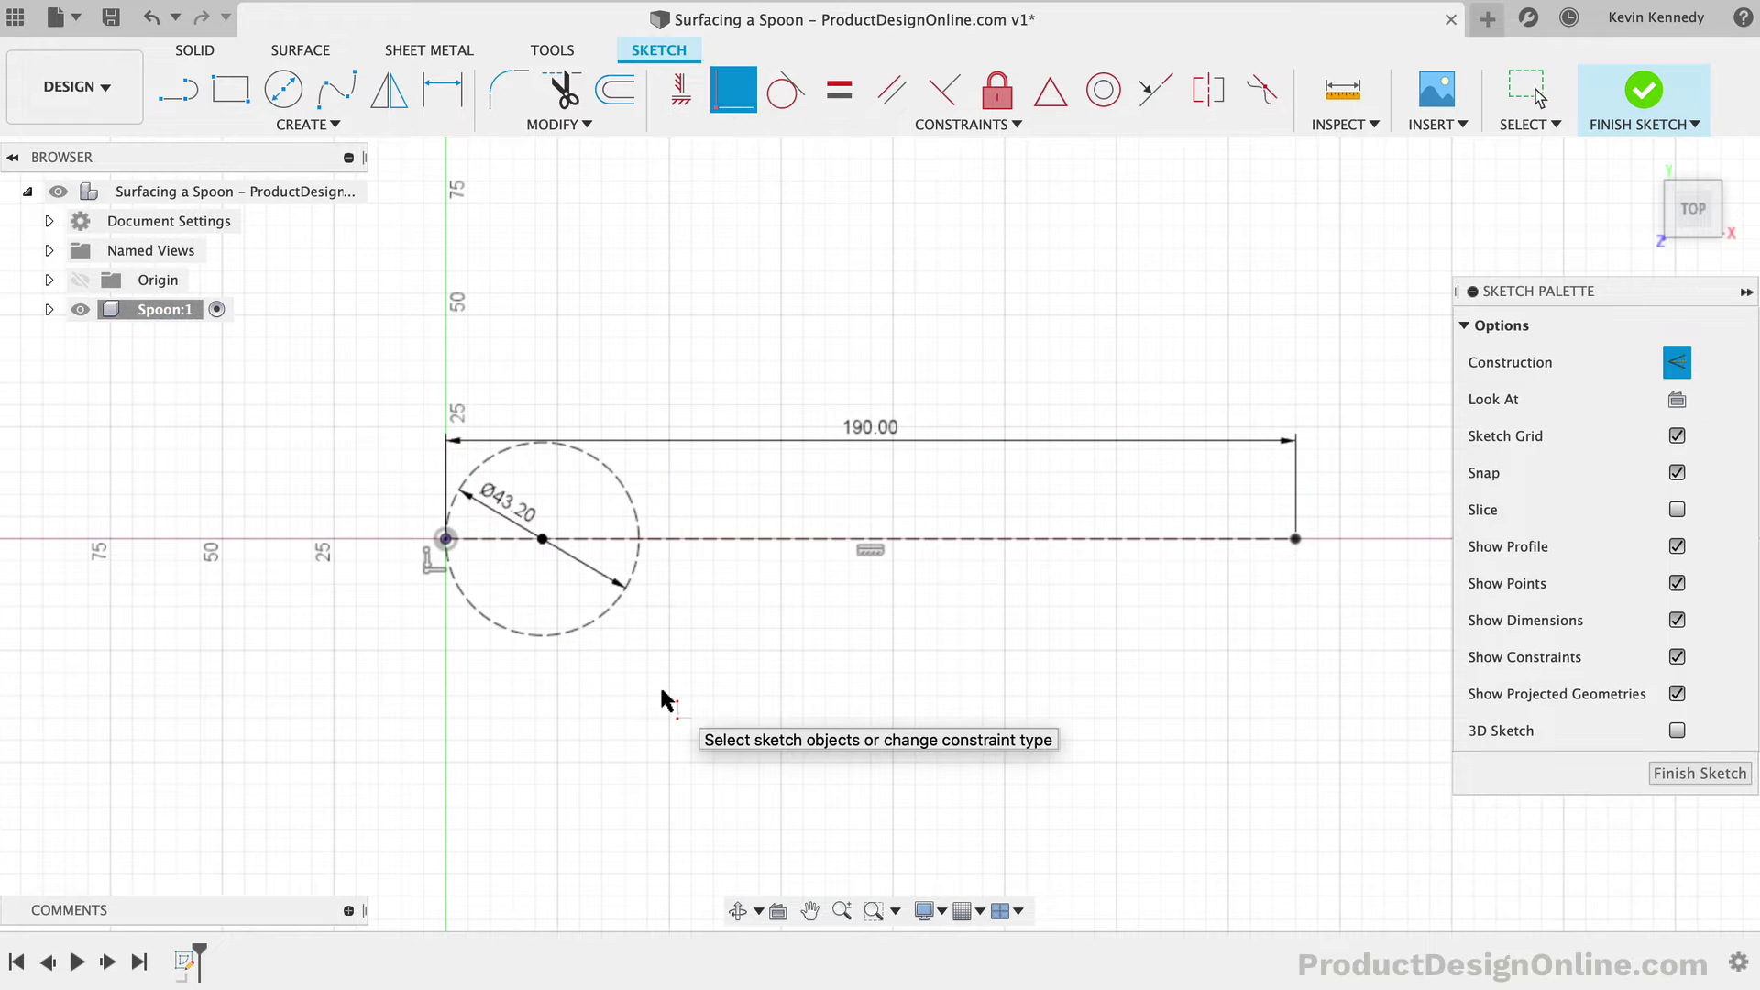
click(50, 310)
click(72, 368)
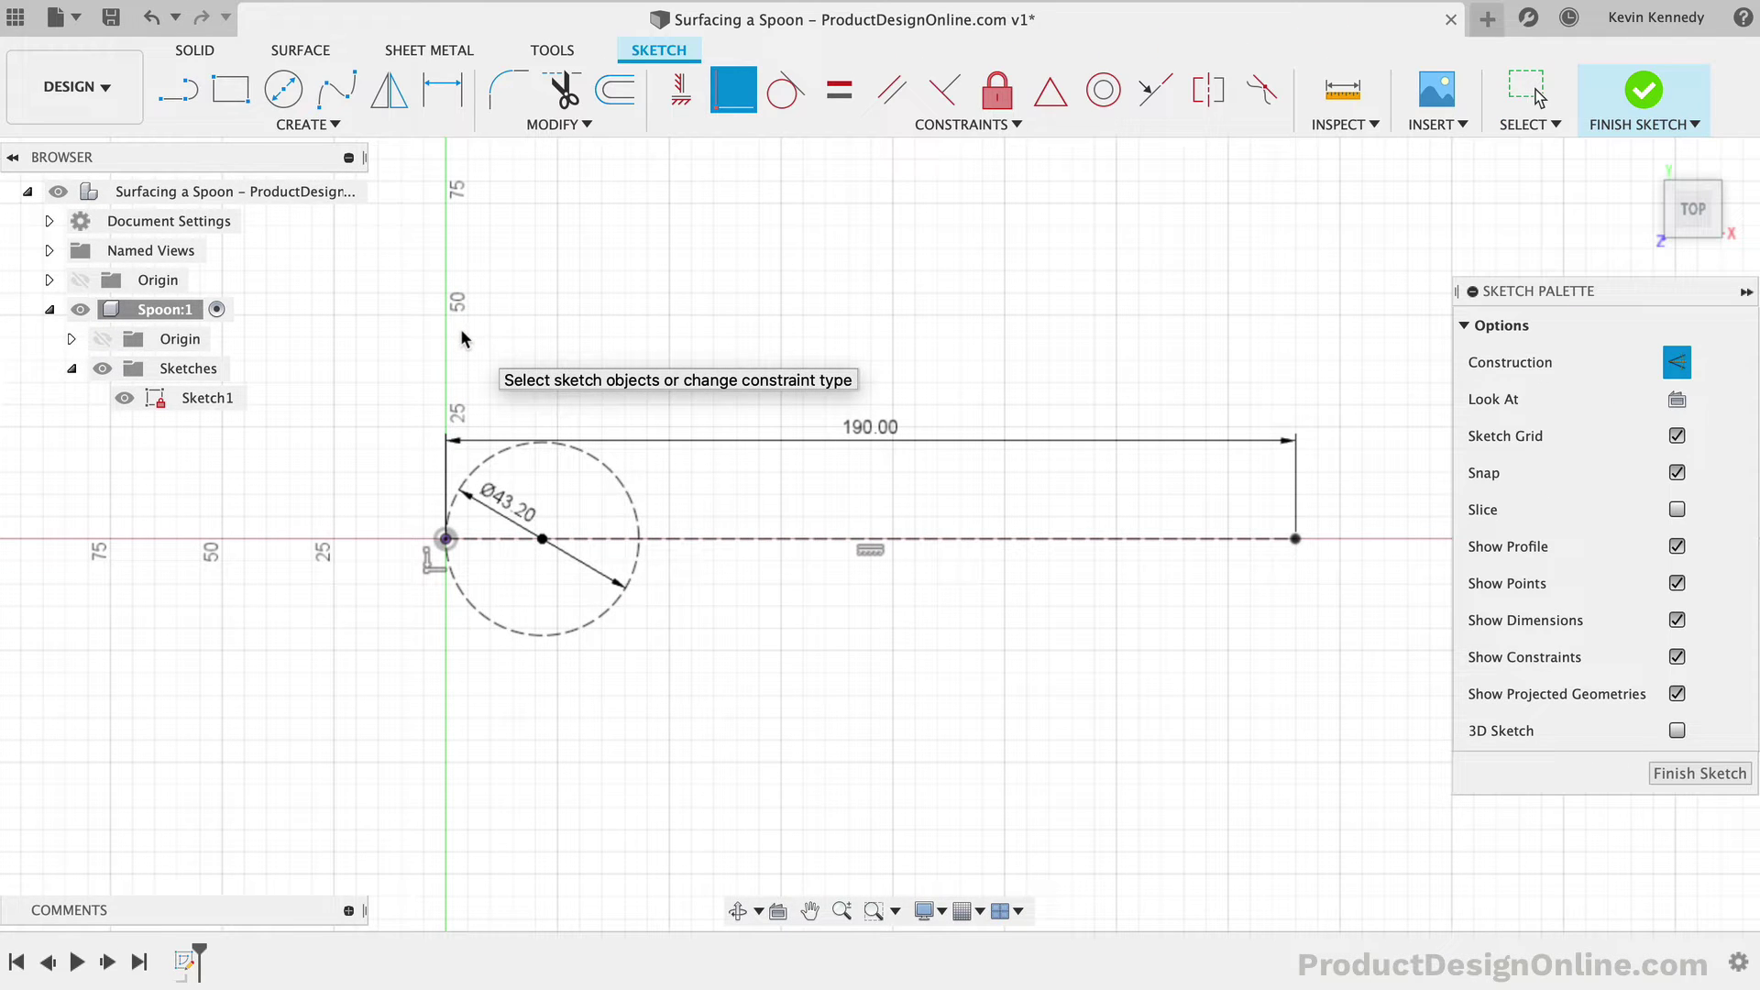
Step: Sketch a second construction circle about 34 mm in diameter, centred where the first circle crosses the line away from the origin
click(283, 96)
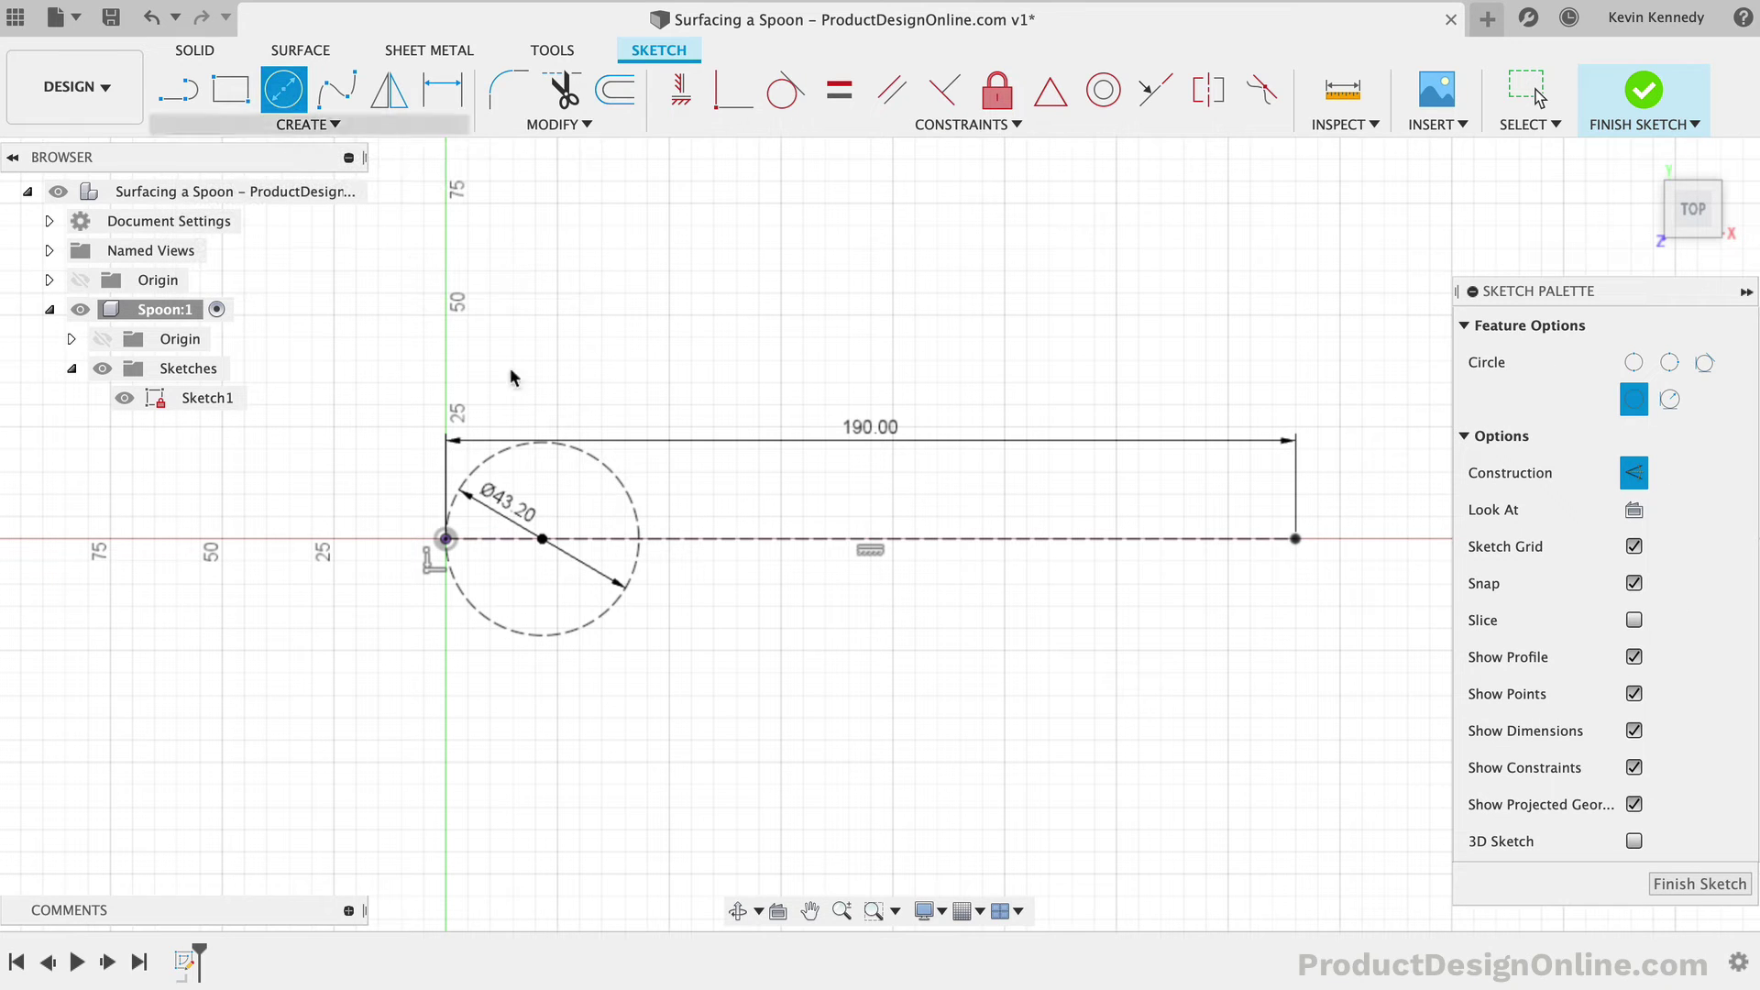
click(639, 539)
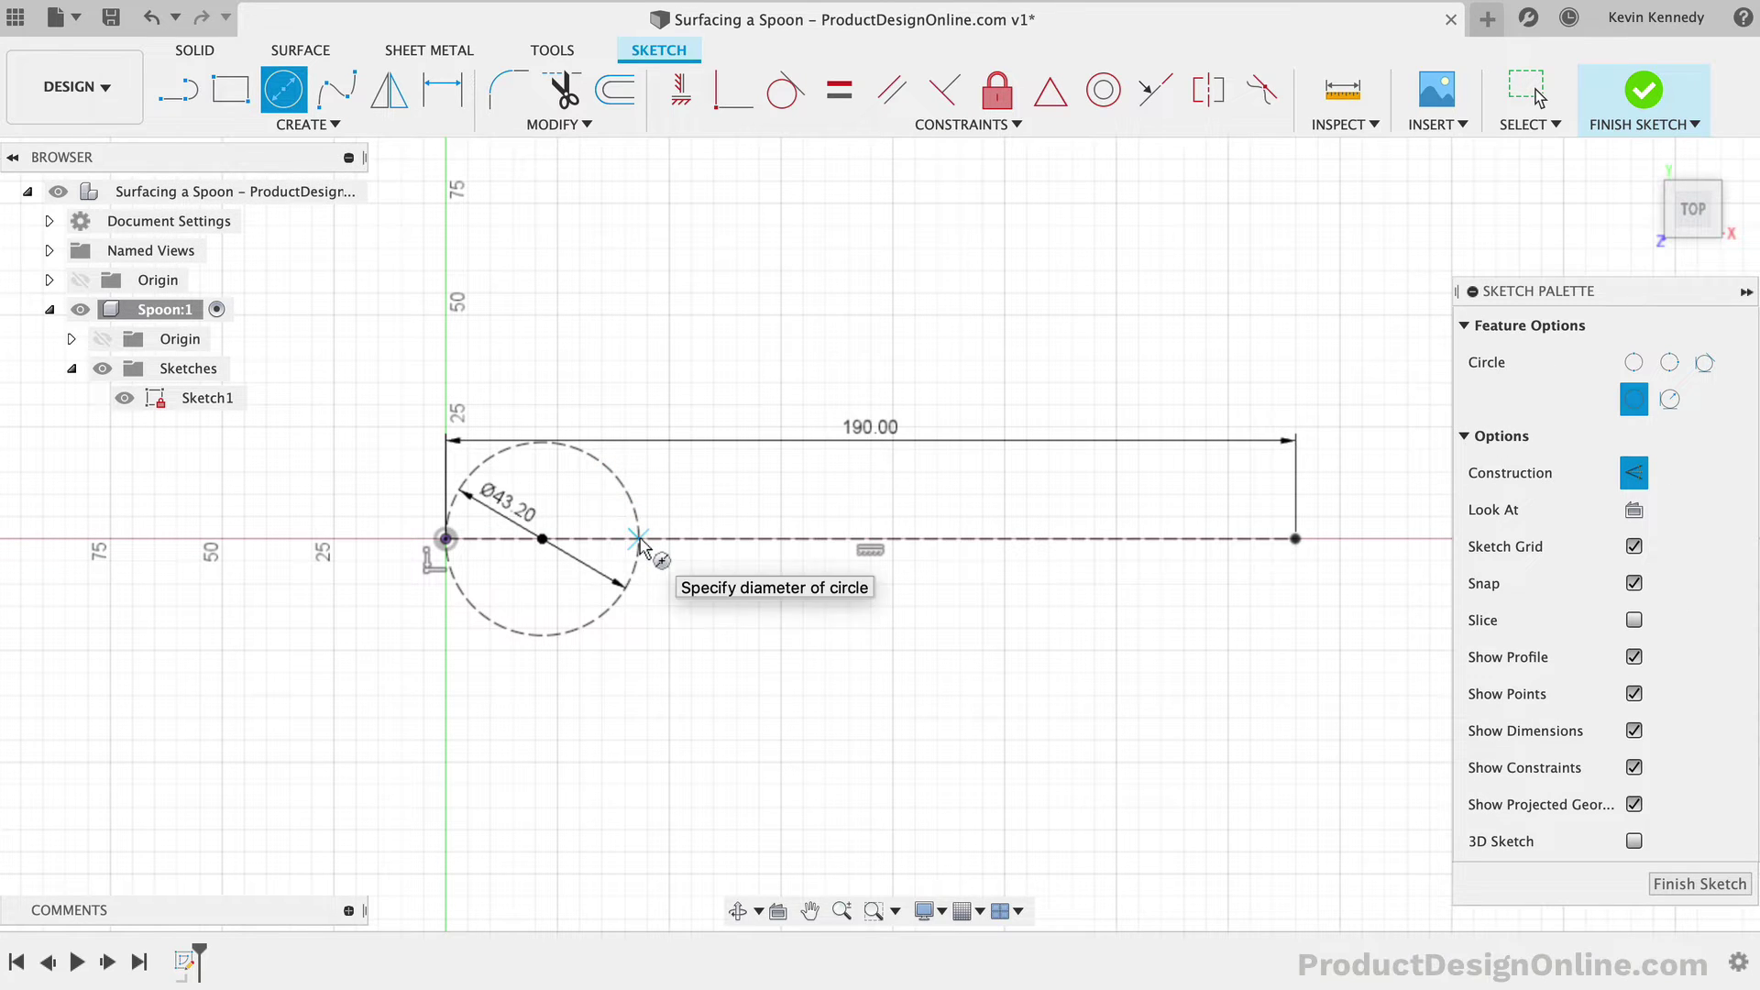
click(716, 548)
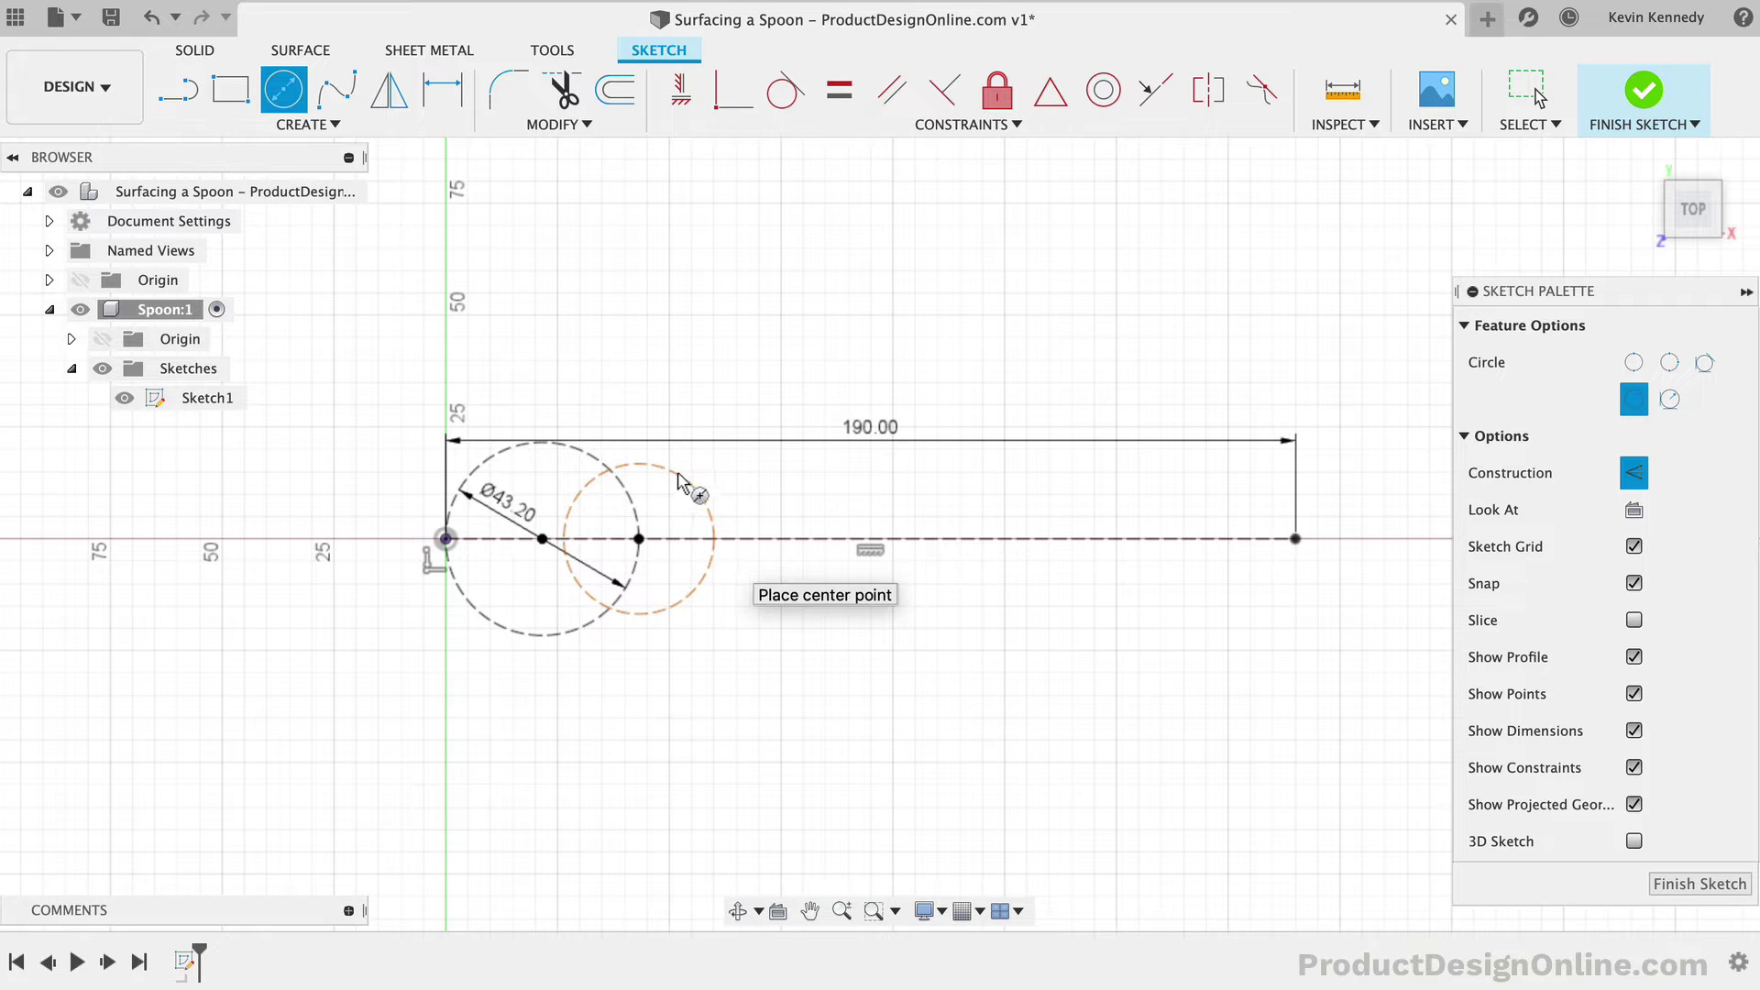
key(Escape)
Step: Apply an Equal constraint between the second construction circle and the 43.2 mm circle
click(683, 478)
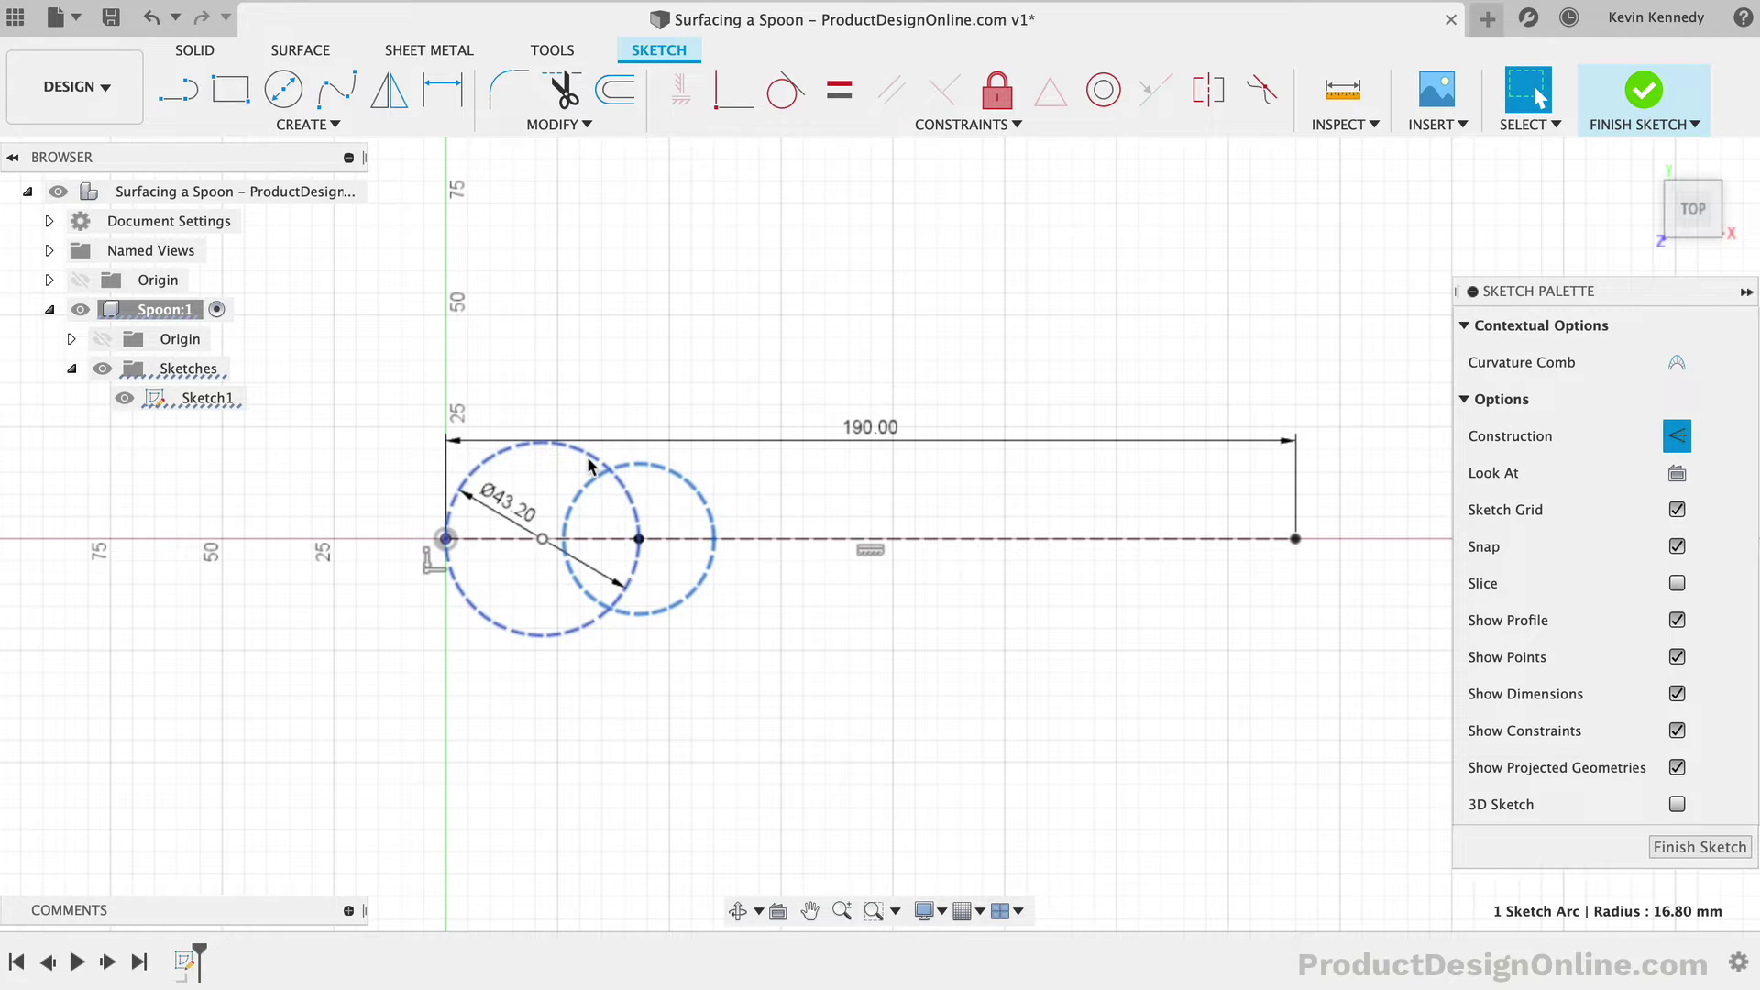
shift+click(590, 466)
click(839, 90)
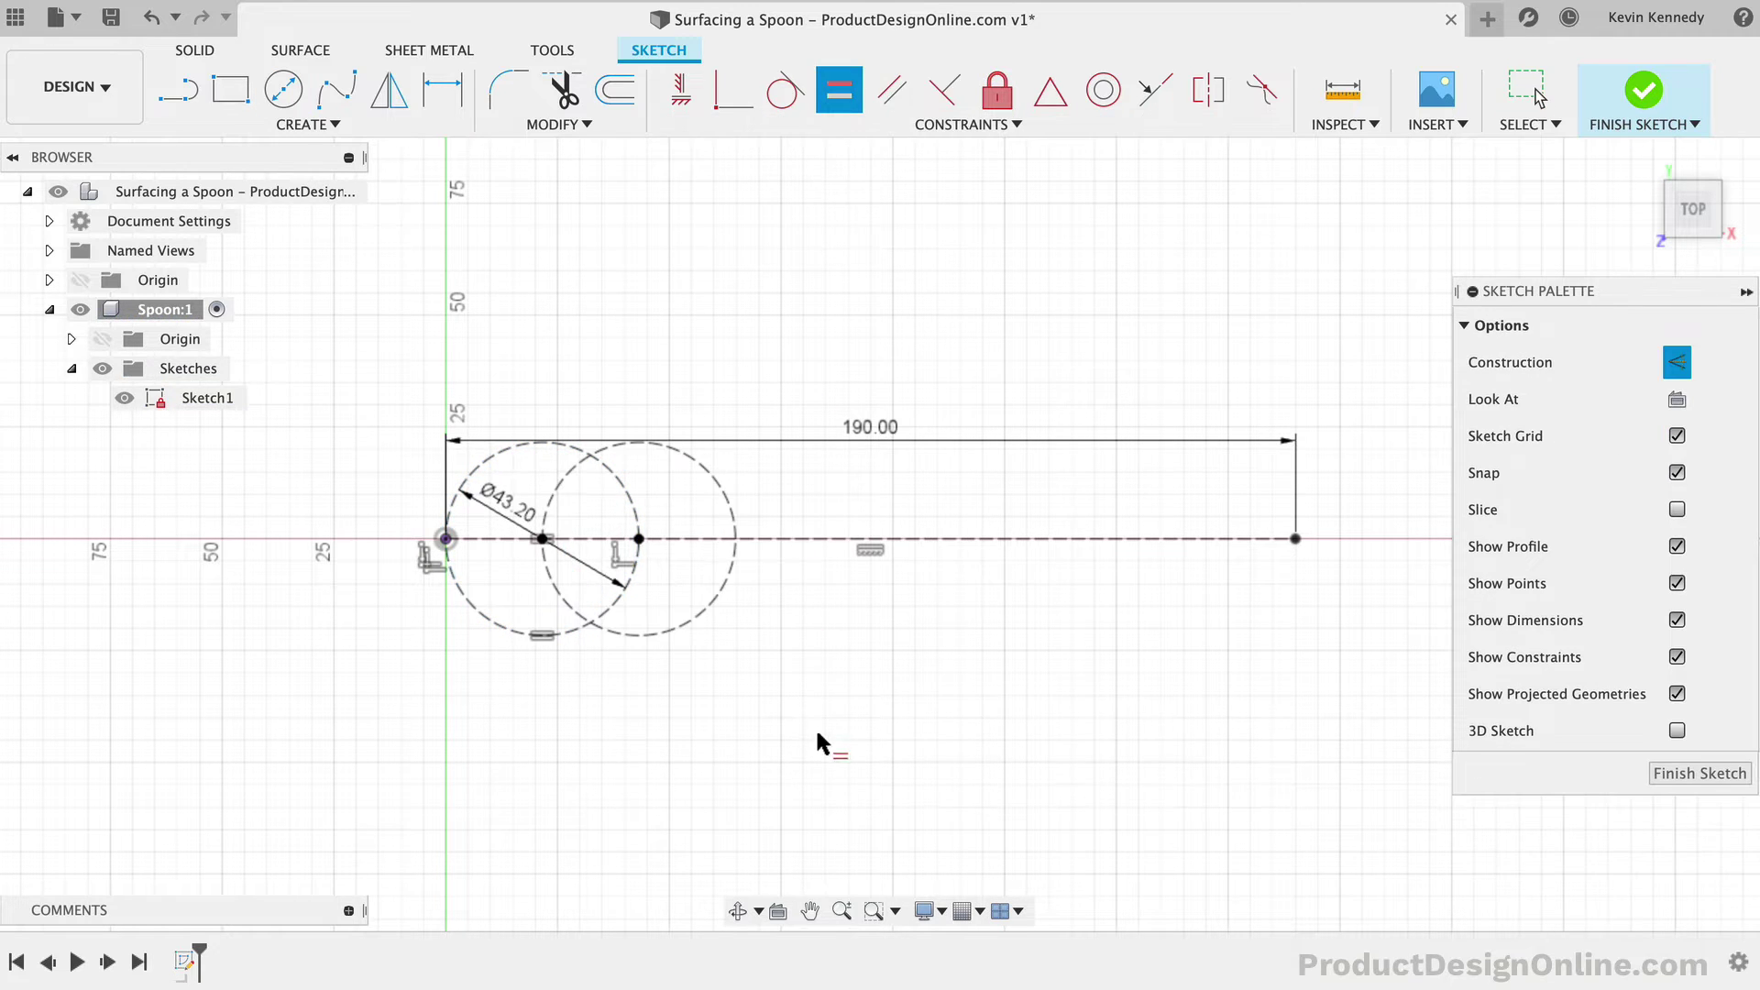
key(Escape)
Step: Sketch a 2-Point construction circle spanning from the origin to the centre of the 43.2 mm circle
click(303, 123)
mouse_move(260, 202)
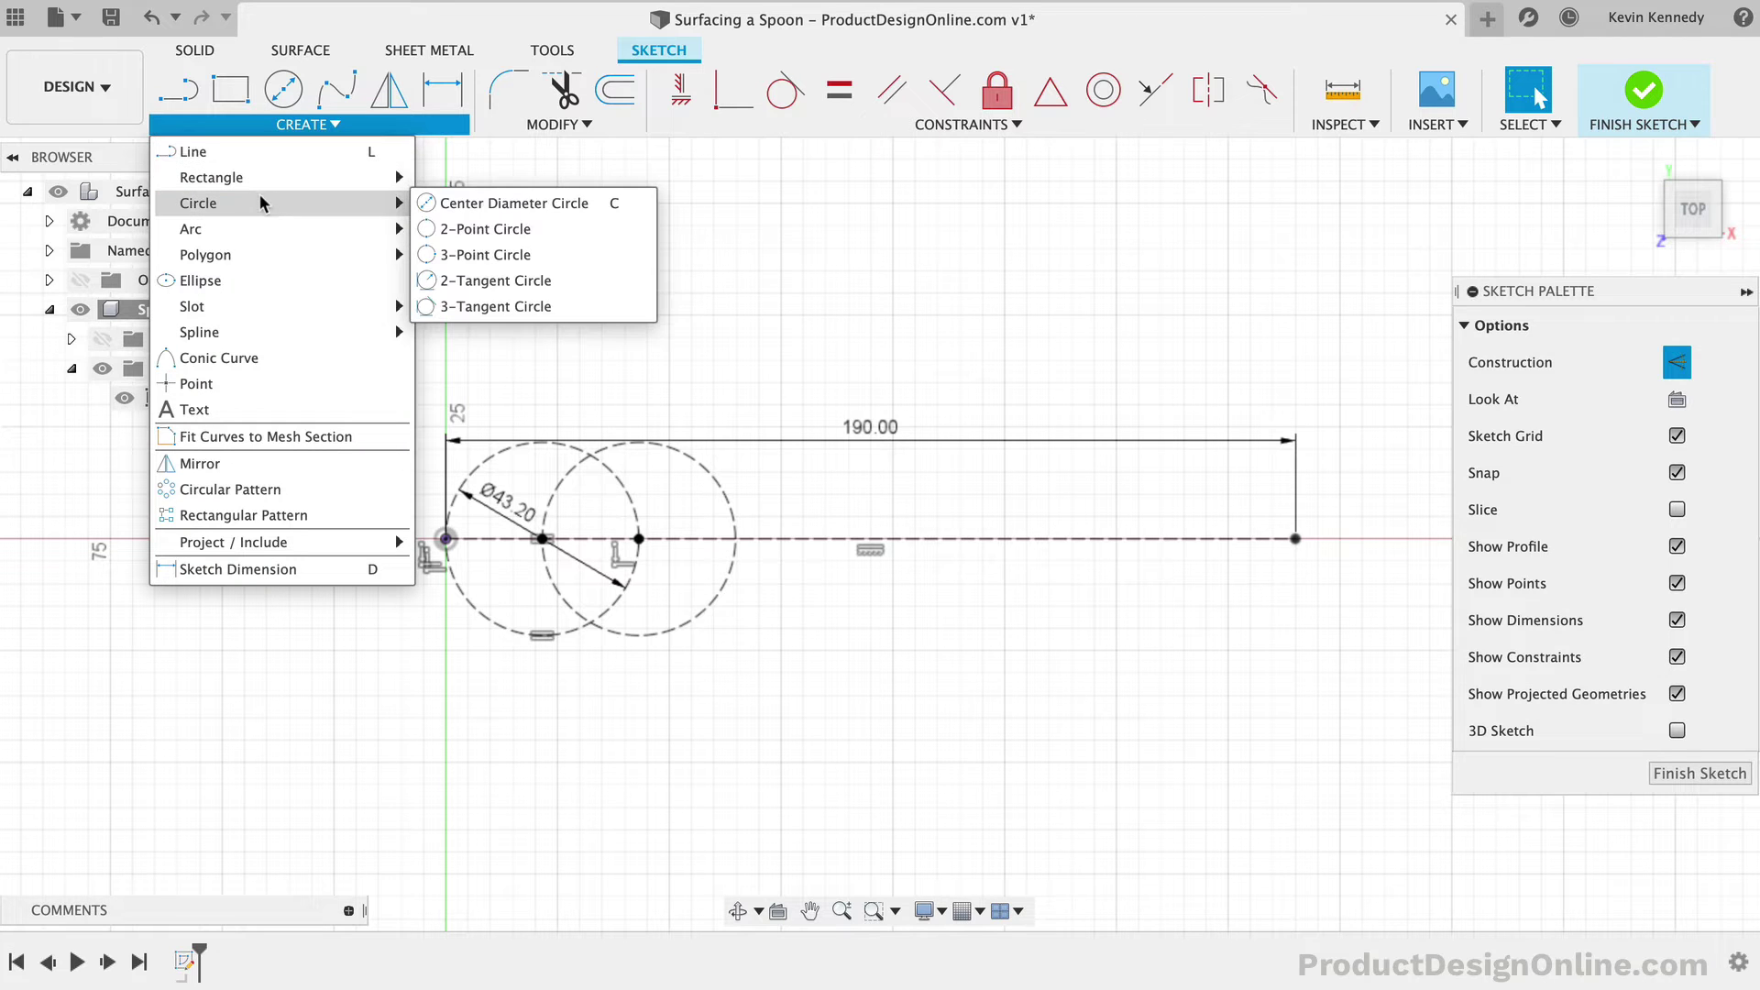
click(431, 229)
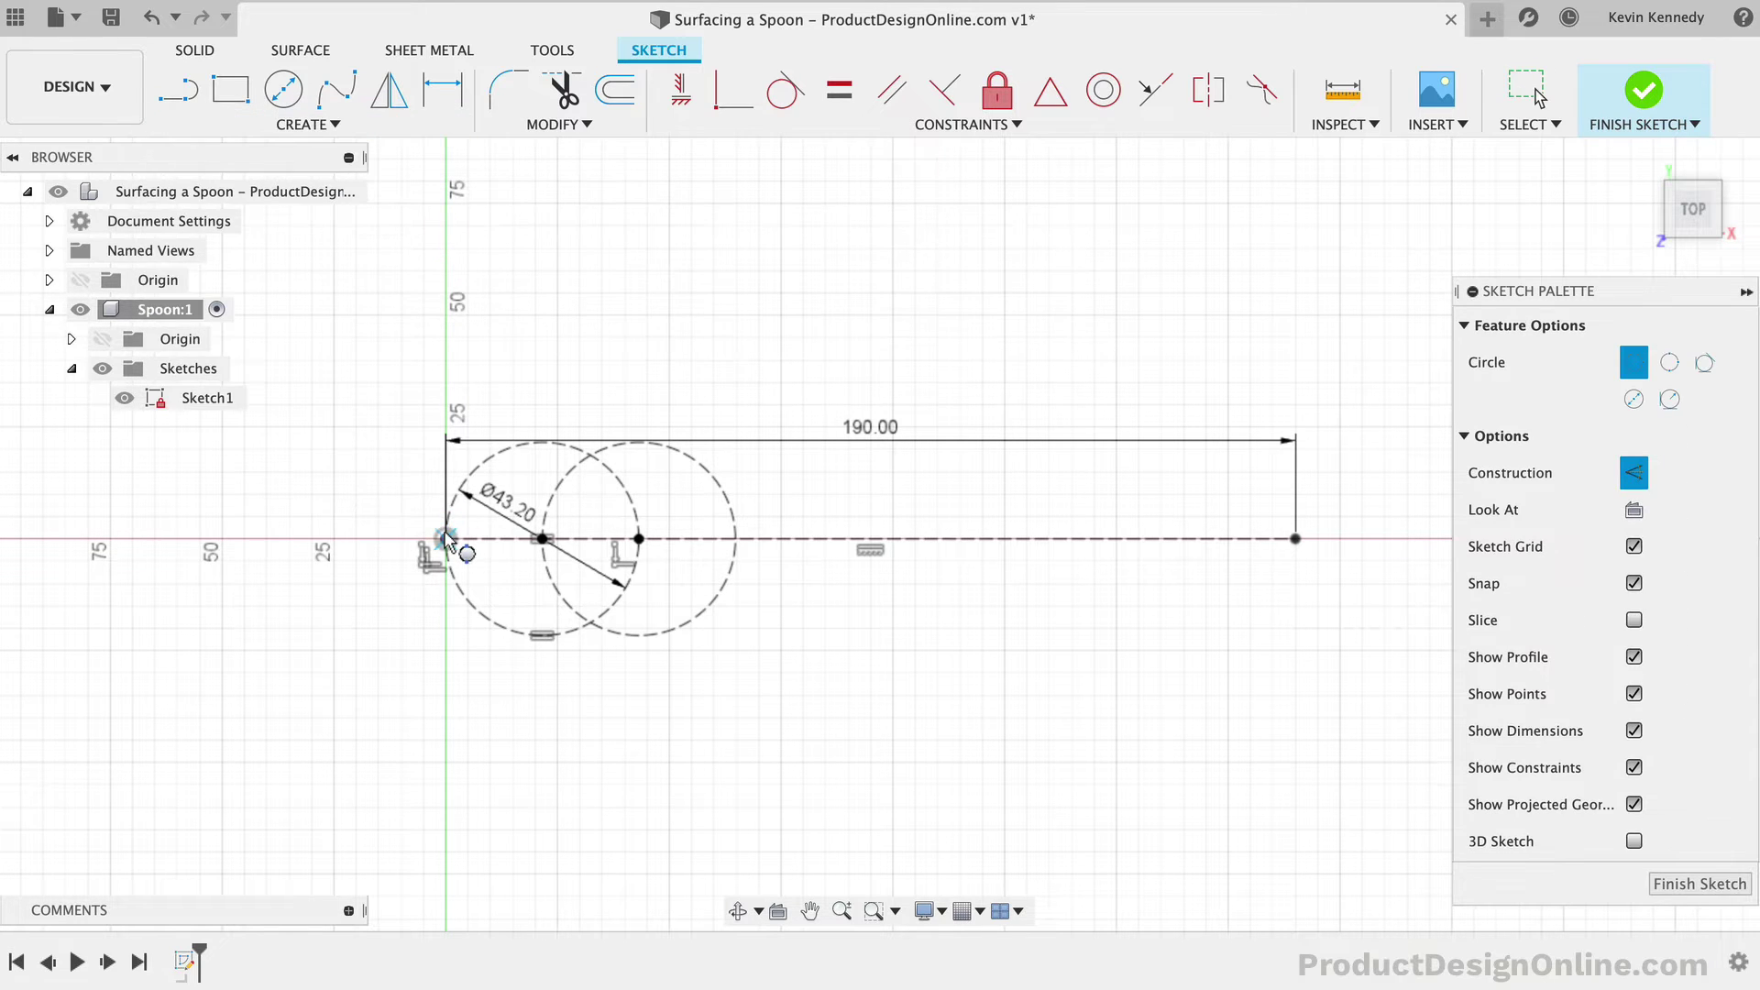
click(446, 539)
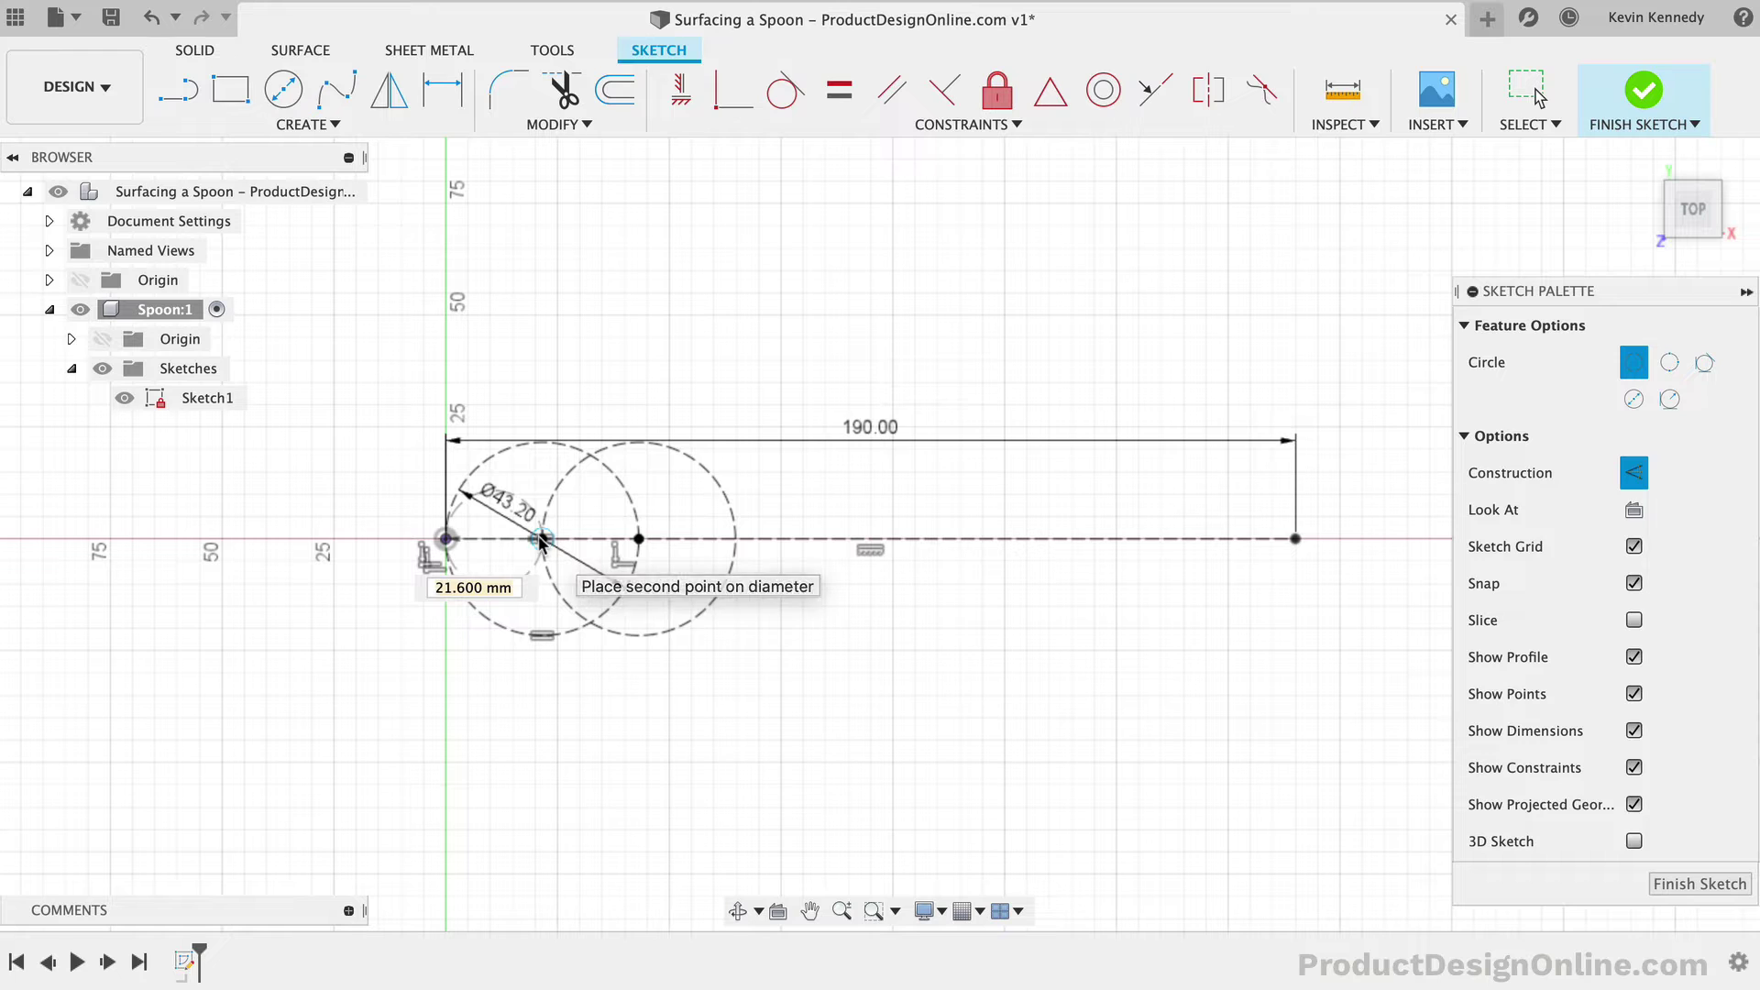
click(541, 539)
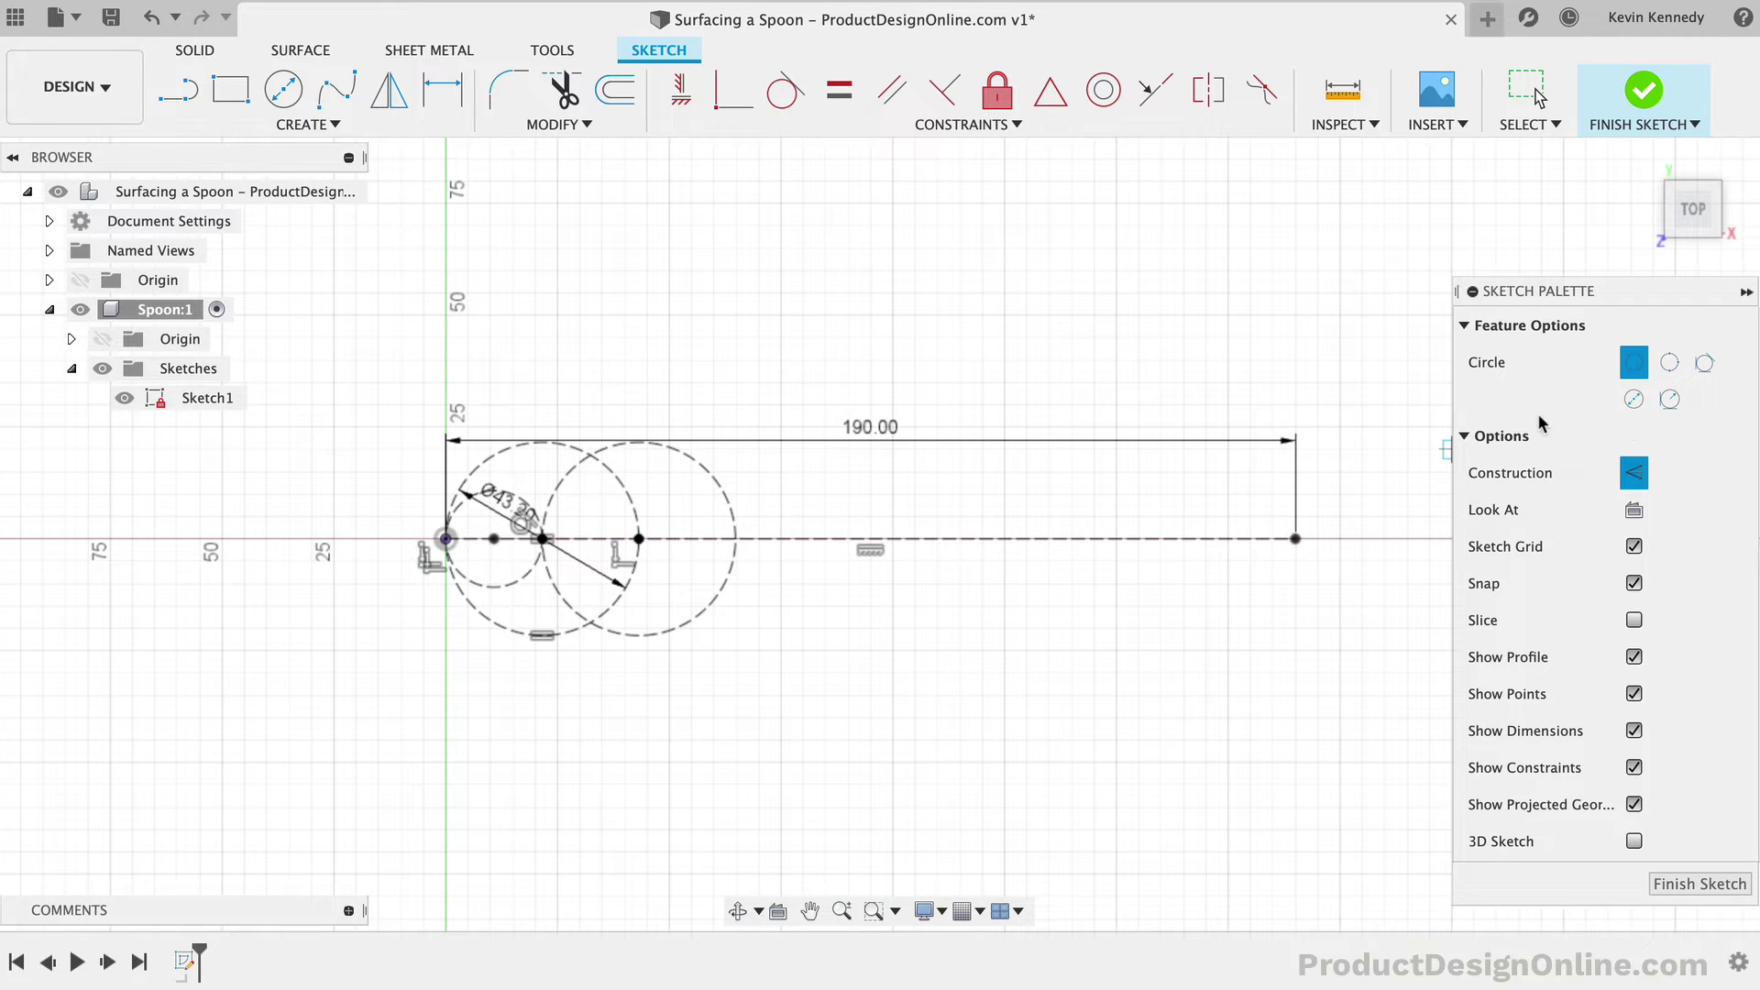
key(Escape)
Step: Sketch a center-diameter construction circle of 10.8 mm, centred on the line just beyond the second large circle
key(c)
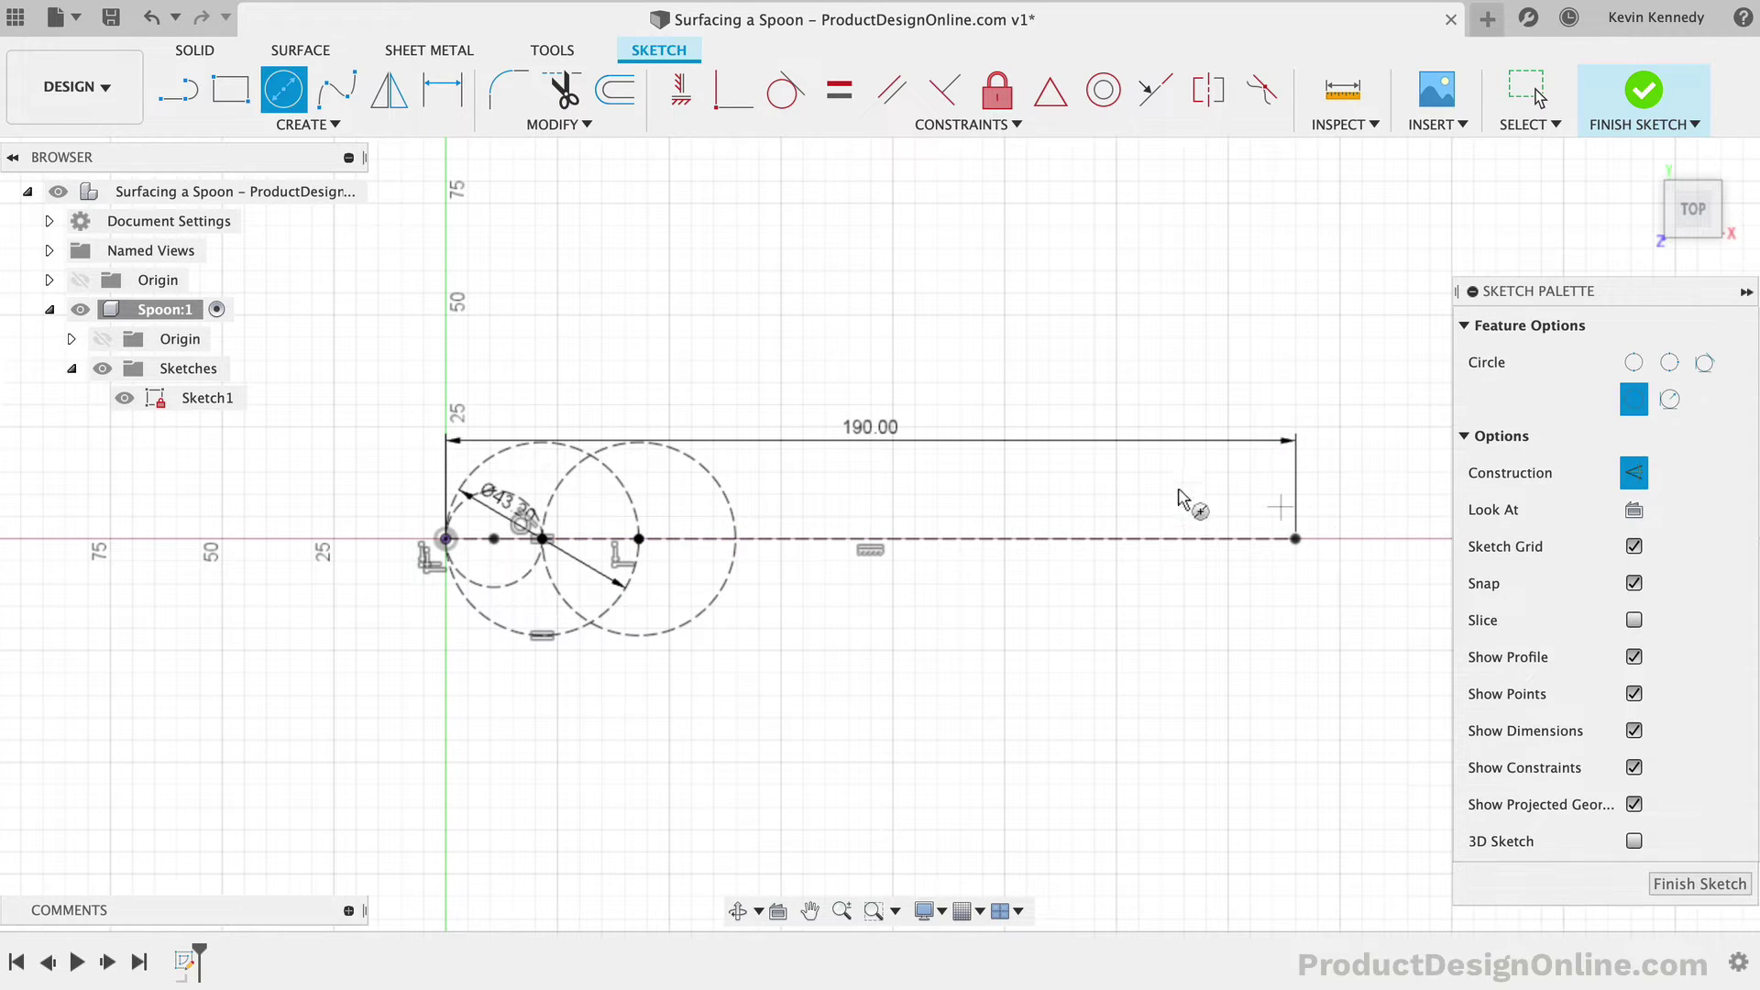
click(781, 538)
text(1)
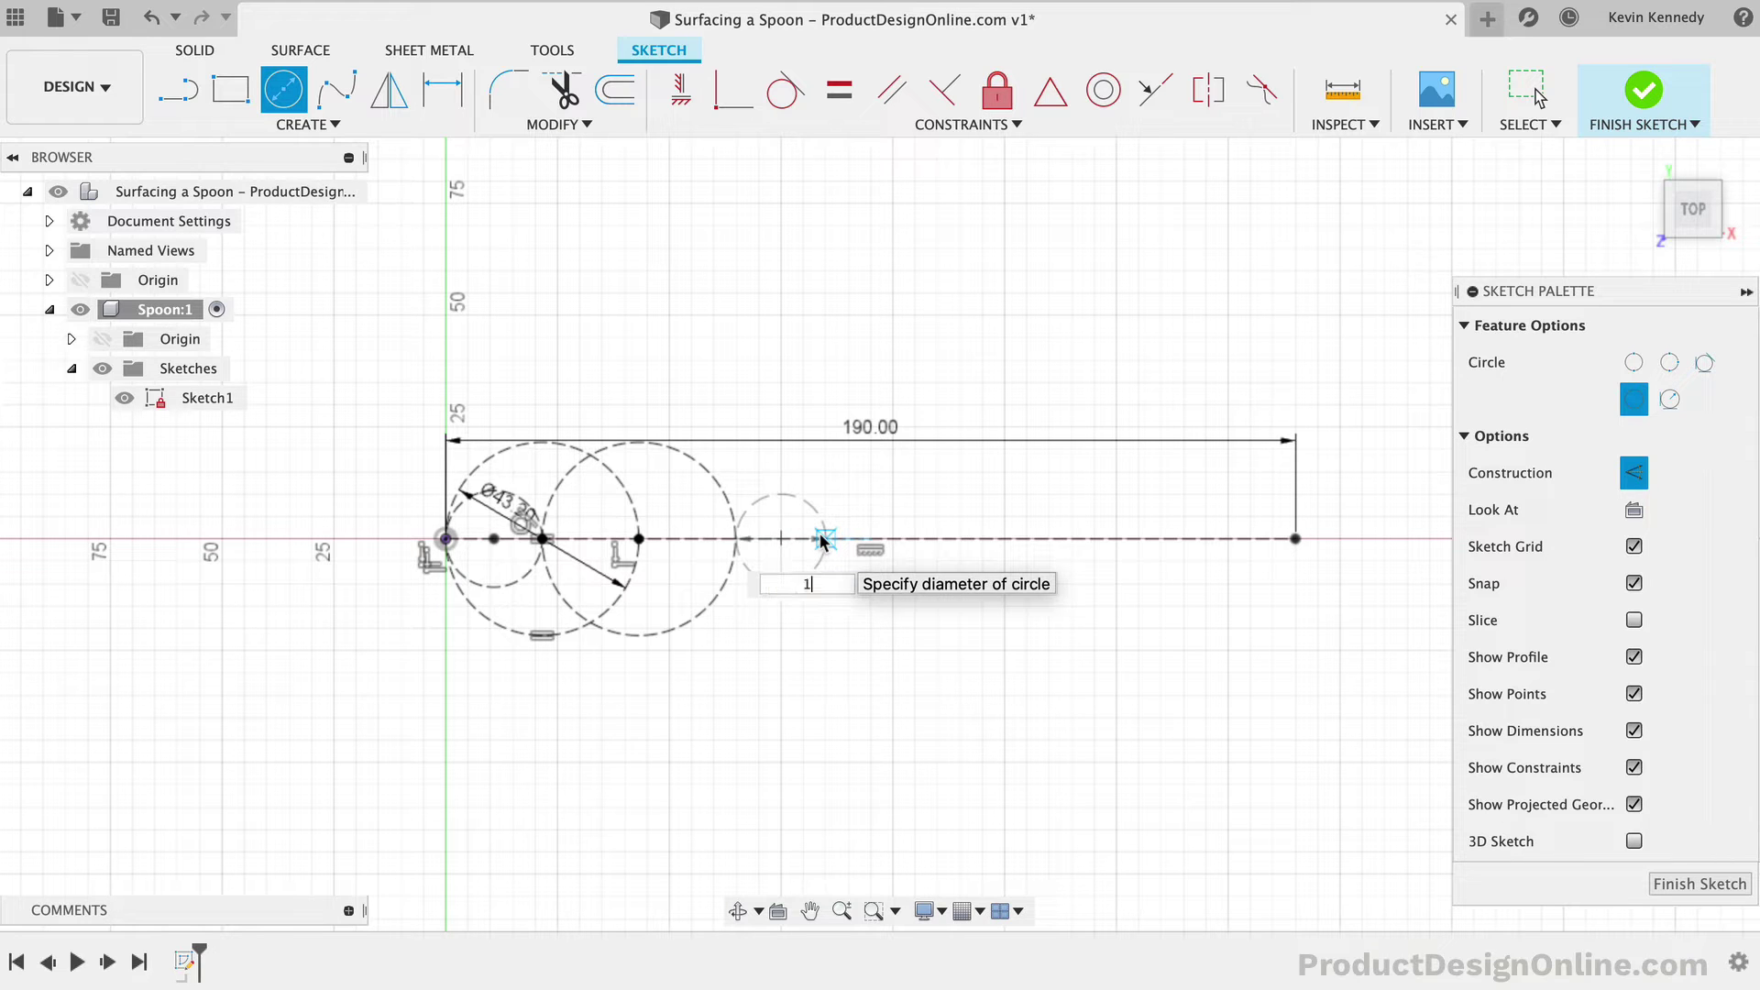
text(0.8)
key(Return)
key(Escape)
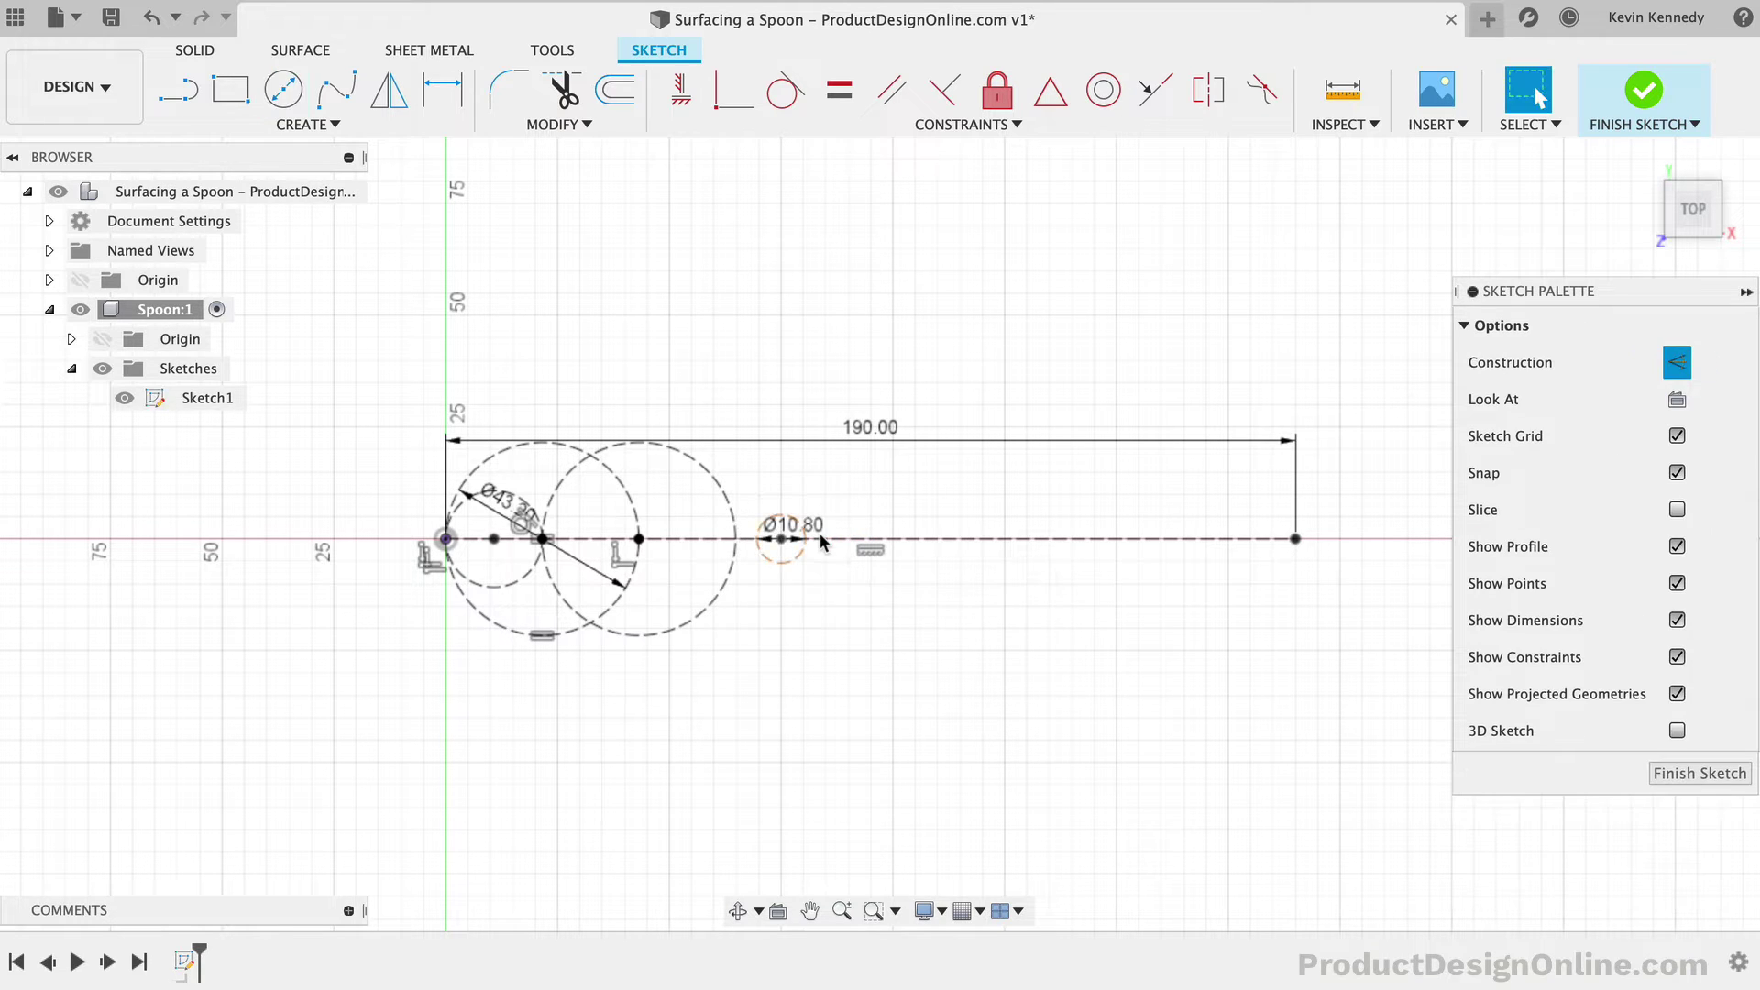
Step: Apply a Tangent constraint between the 10.8 mm circle and the neighbouring large circle
click(761, 559)
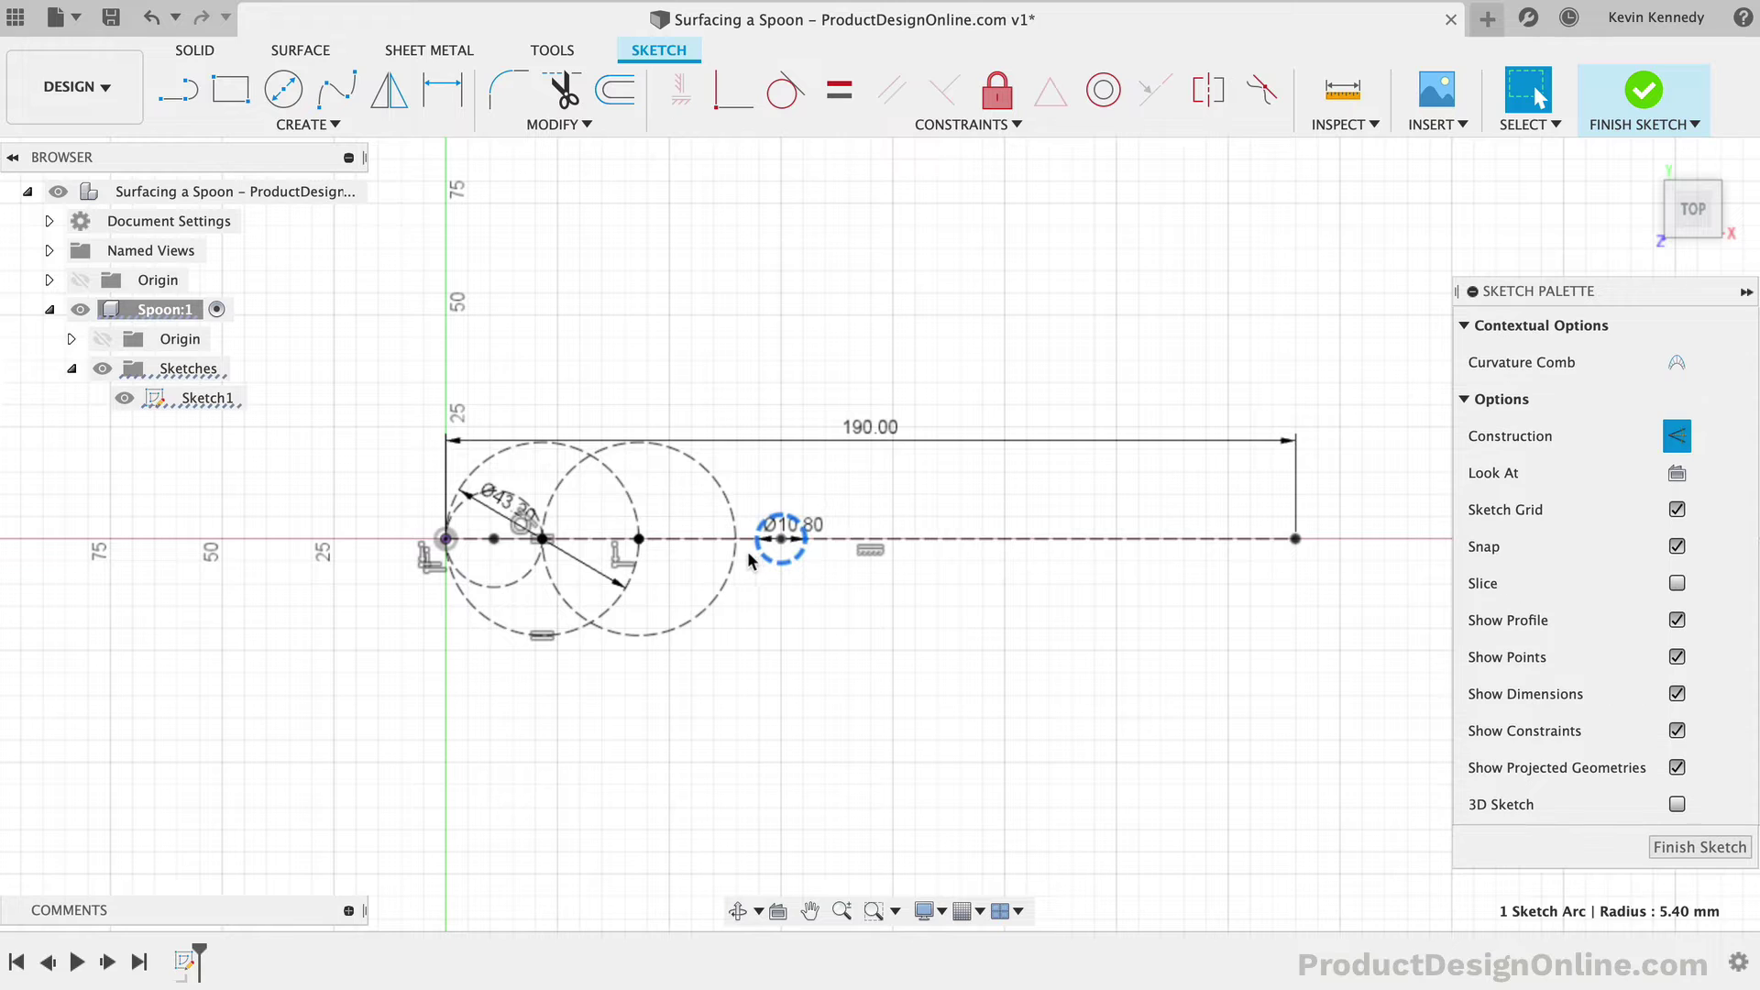
shift+click(734, 550)
click(787, 90)
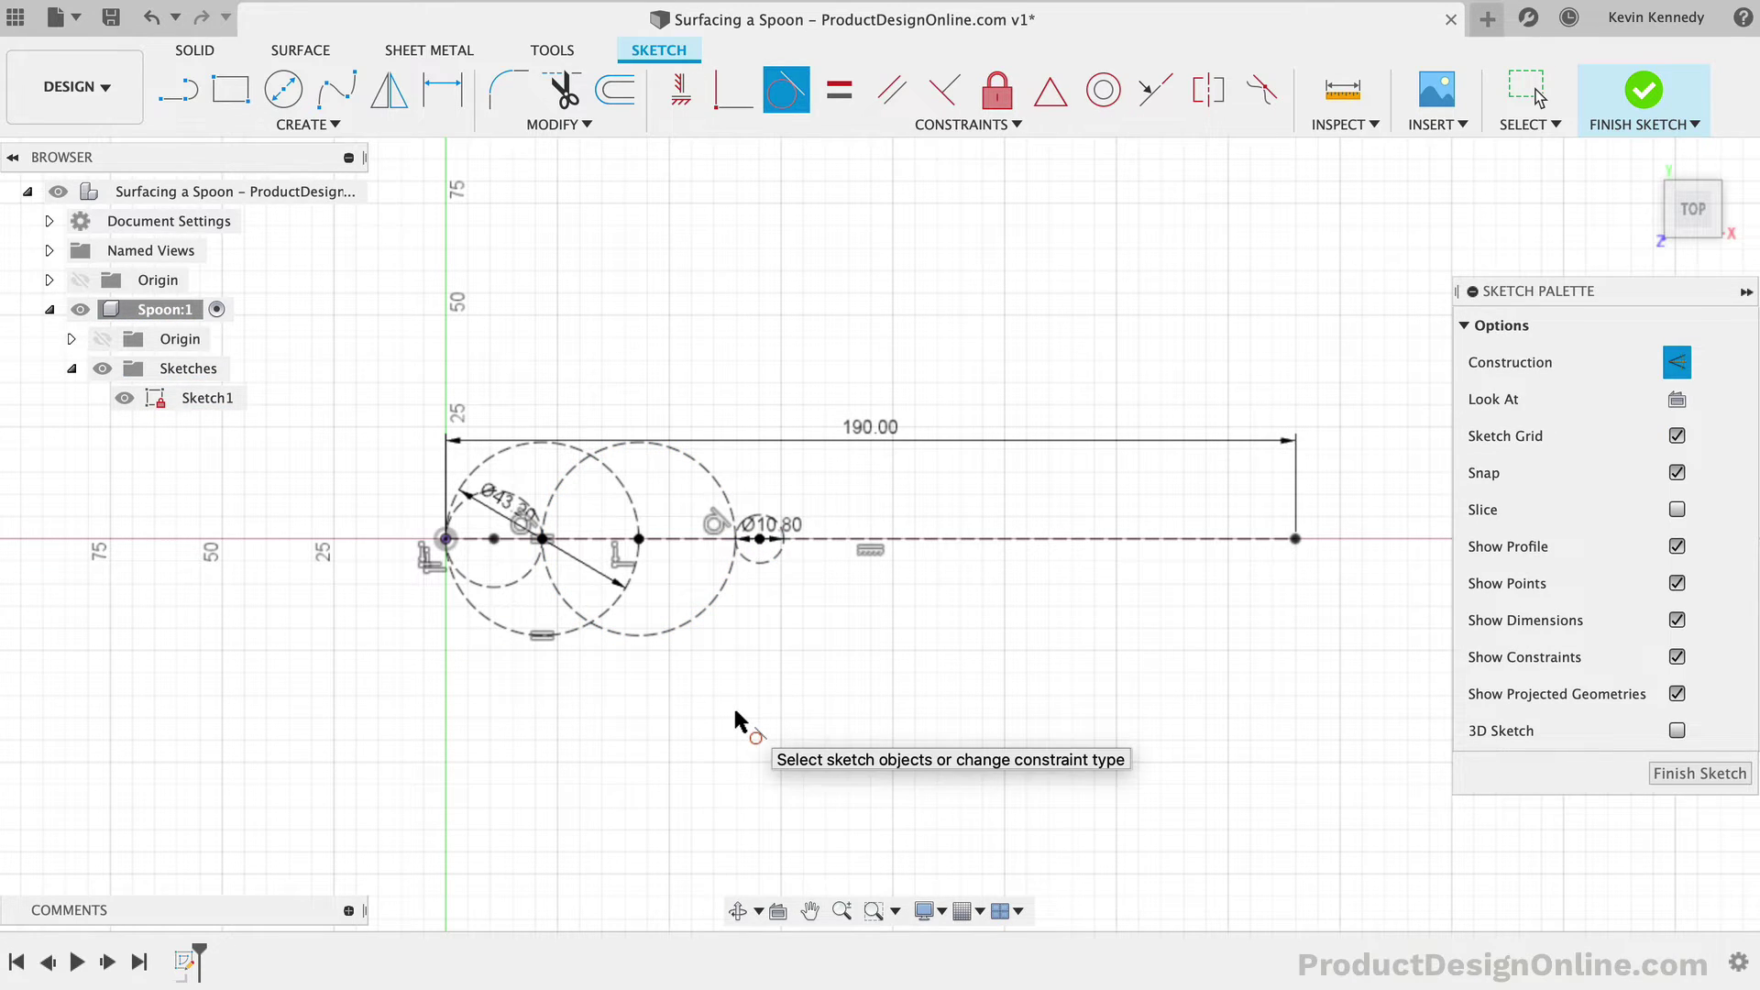
key(Escape)
Step: Sketch a center-diameter construction circle of 16.8 mm, centred on the far endpoint of the 190 mm centreline
scroll(744, 691, up, 2)
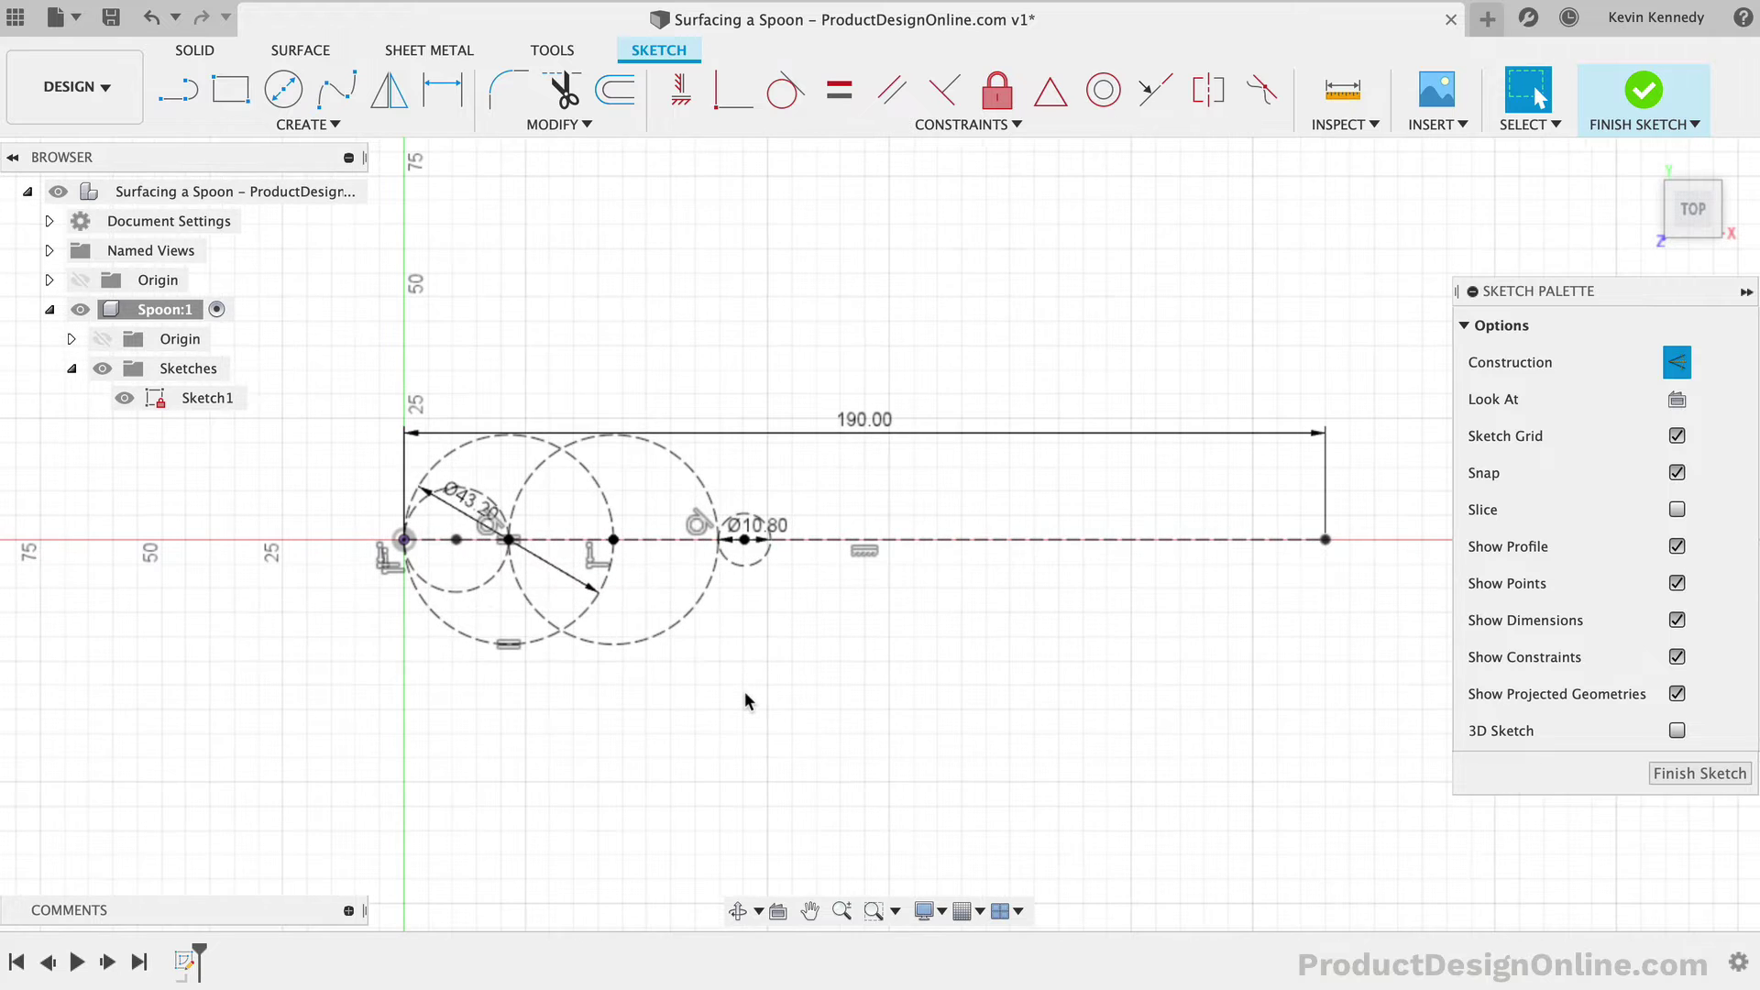
scroll(745, 700, up, 4)
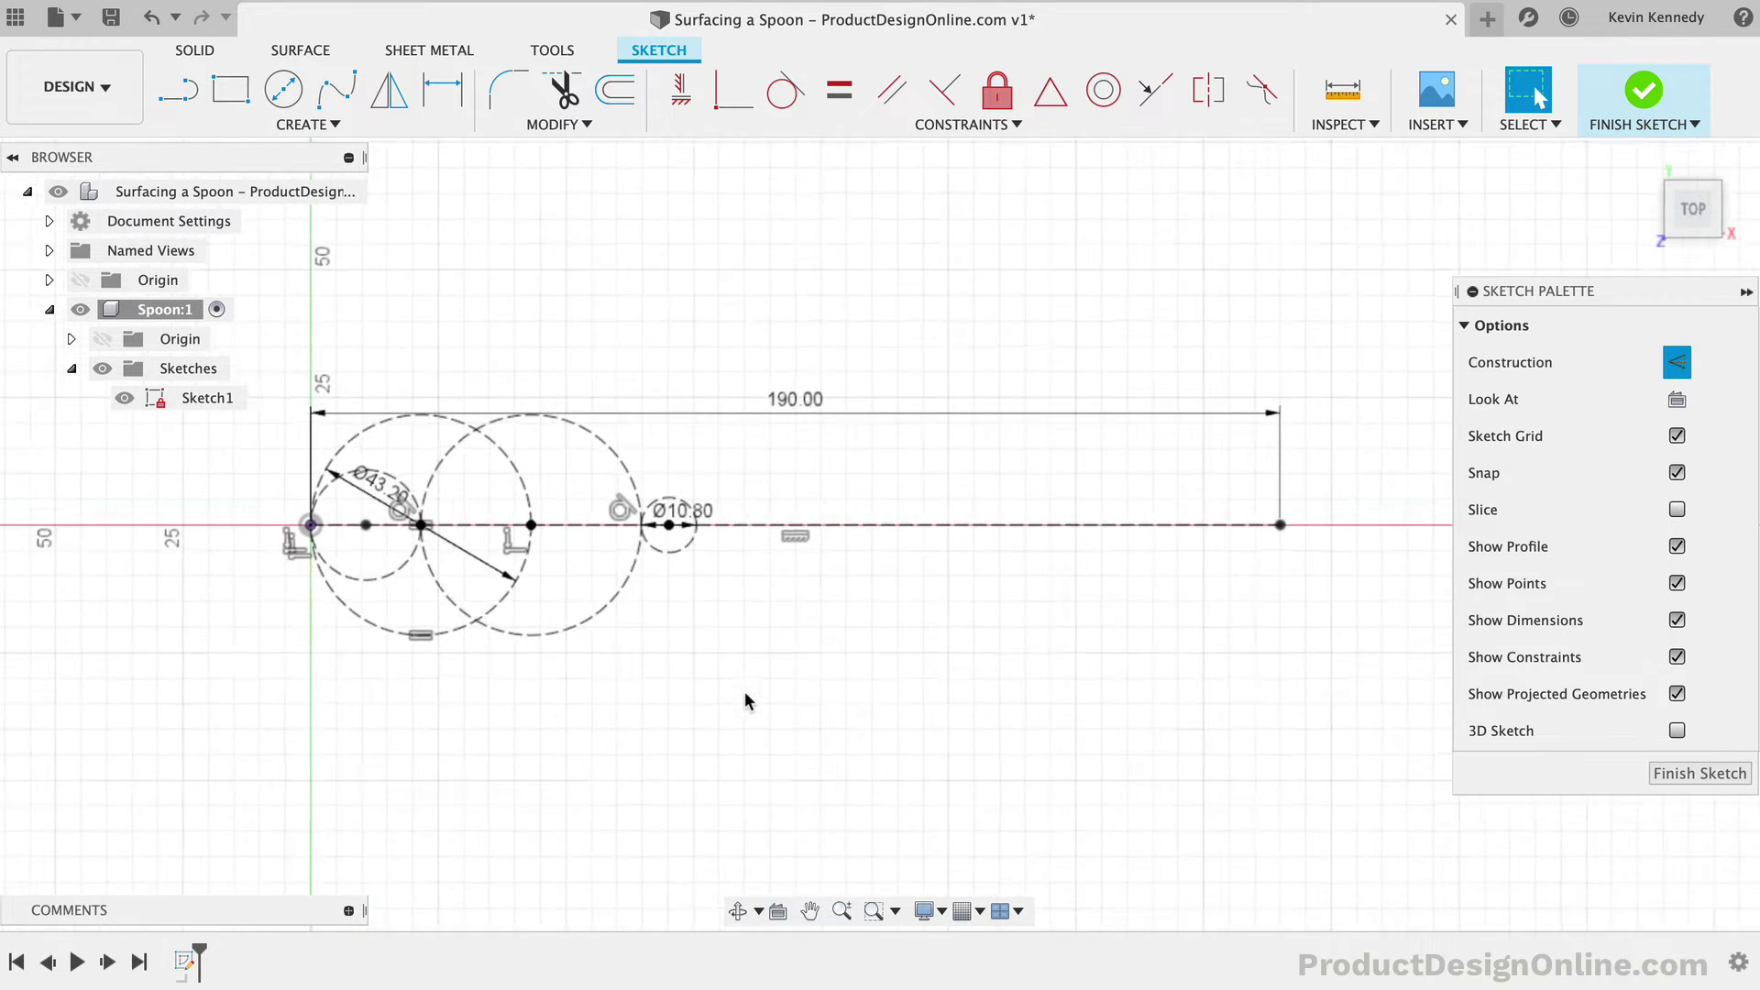
key(c)
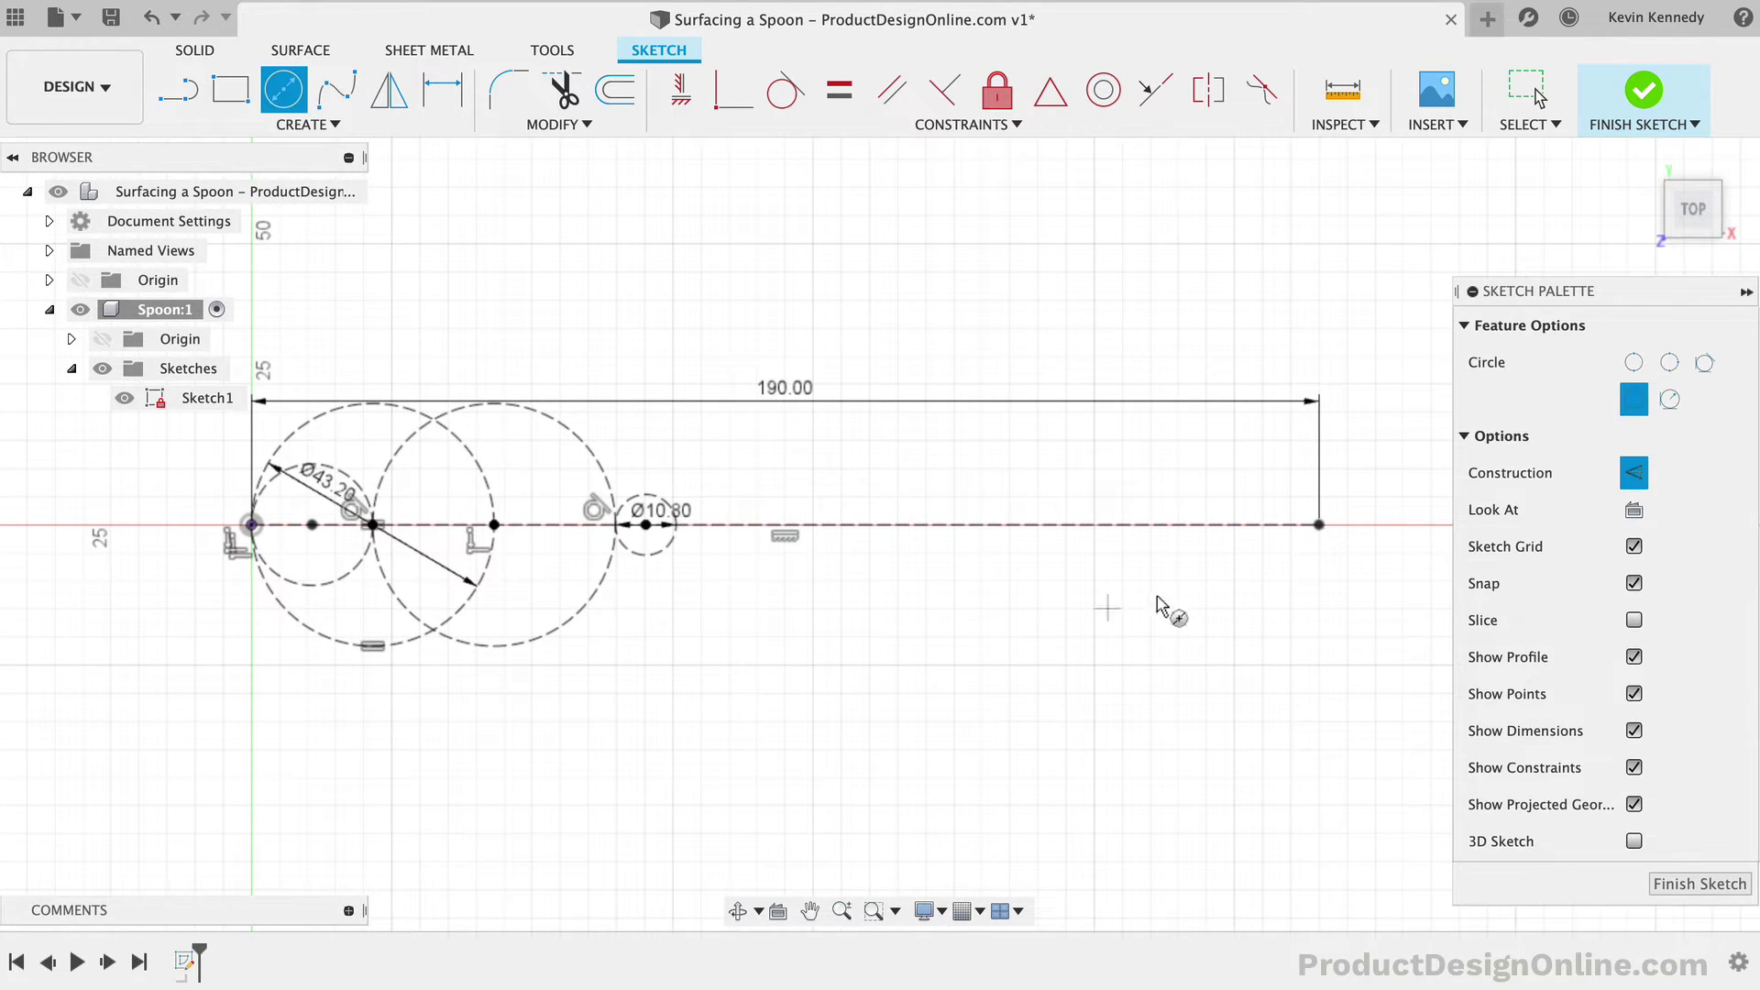
click(1319, 525)
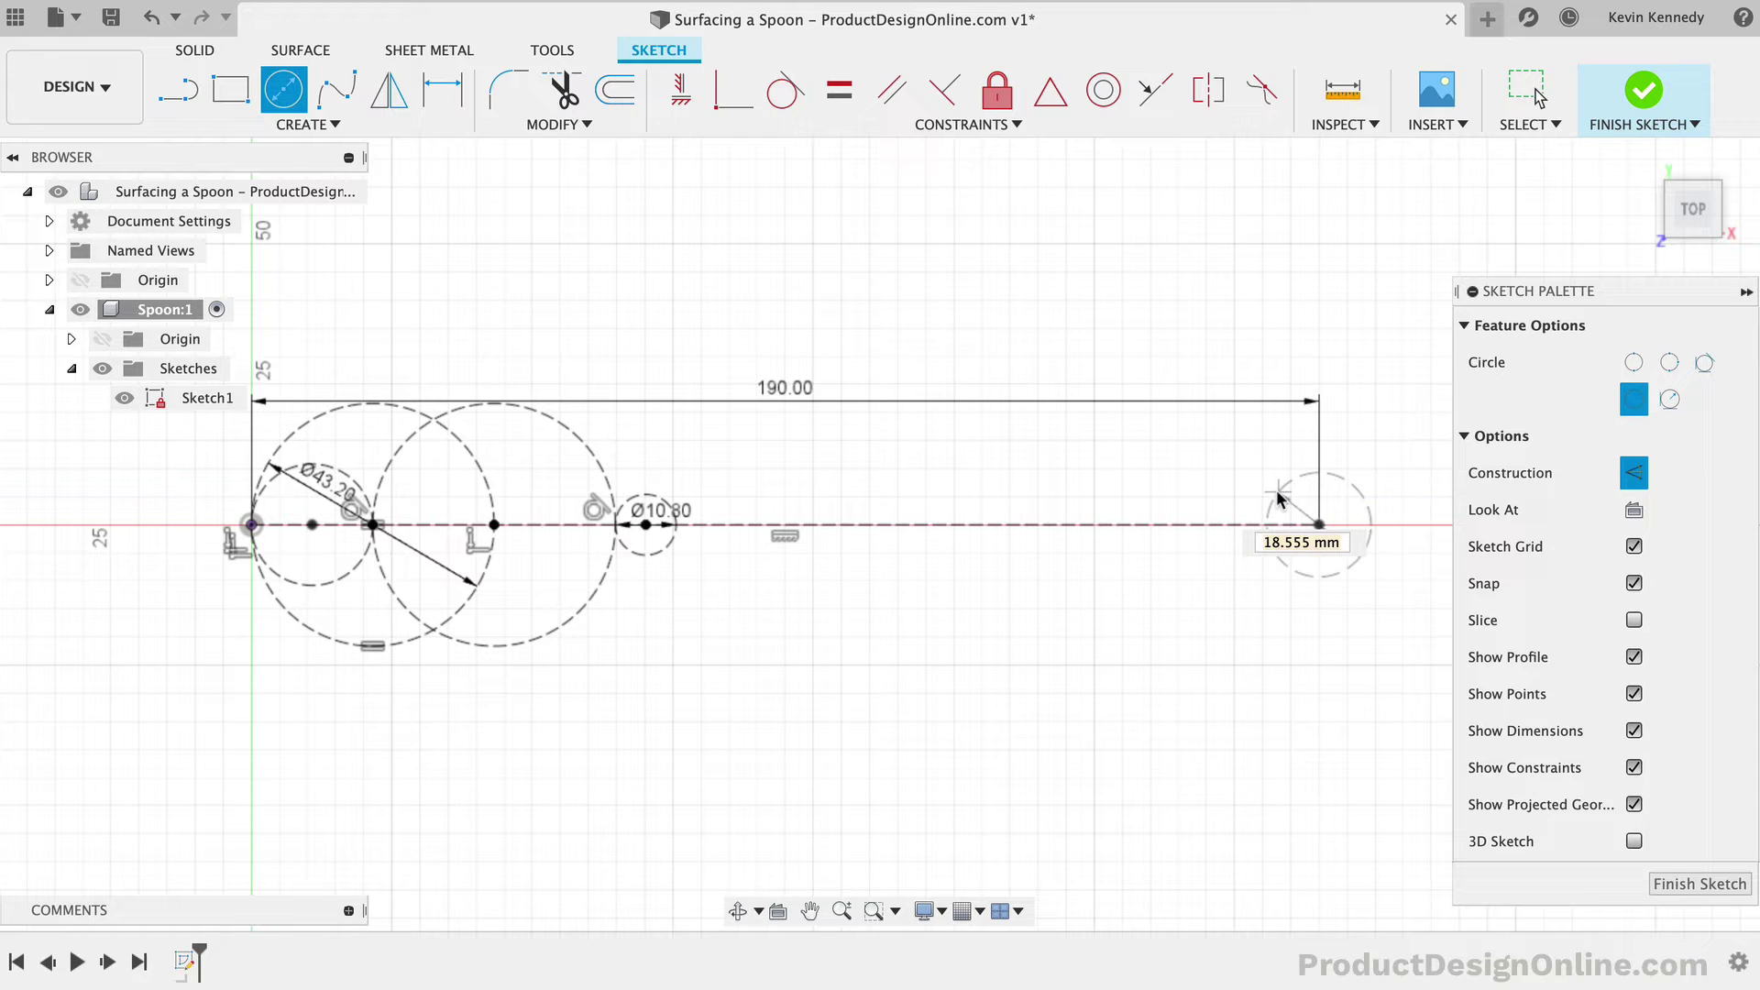
text(16)
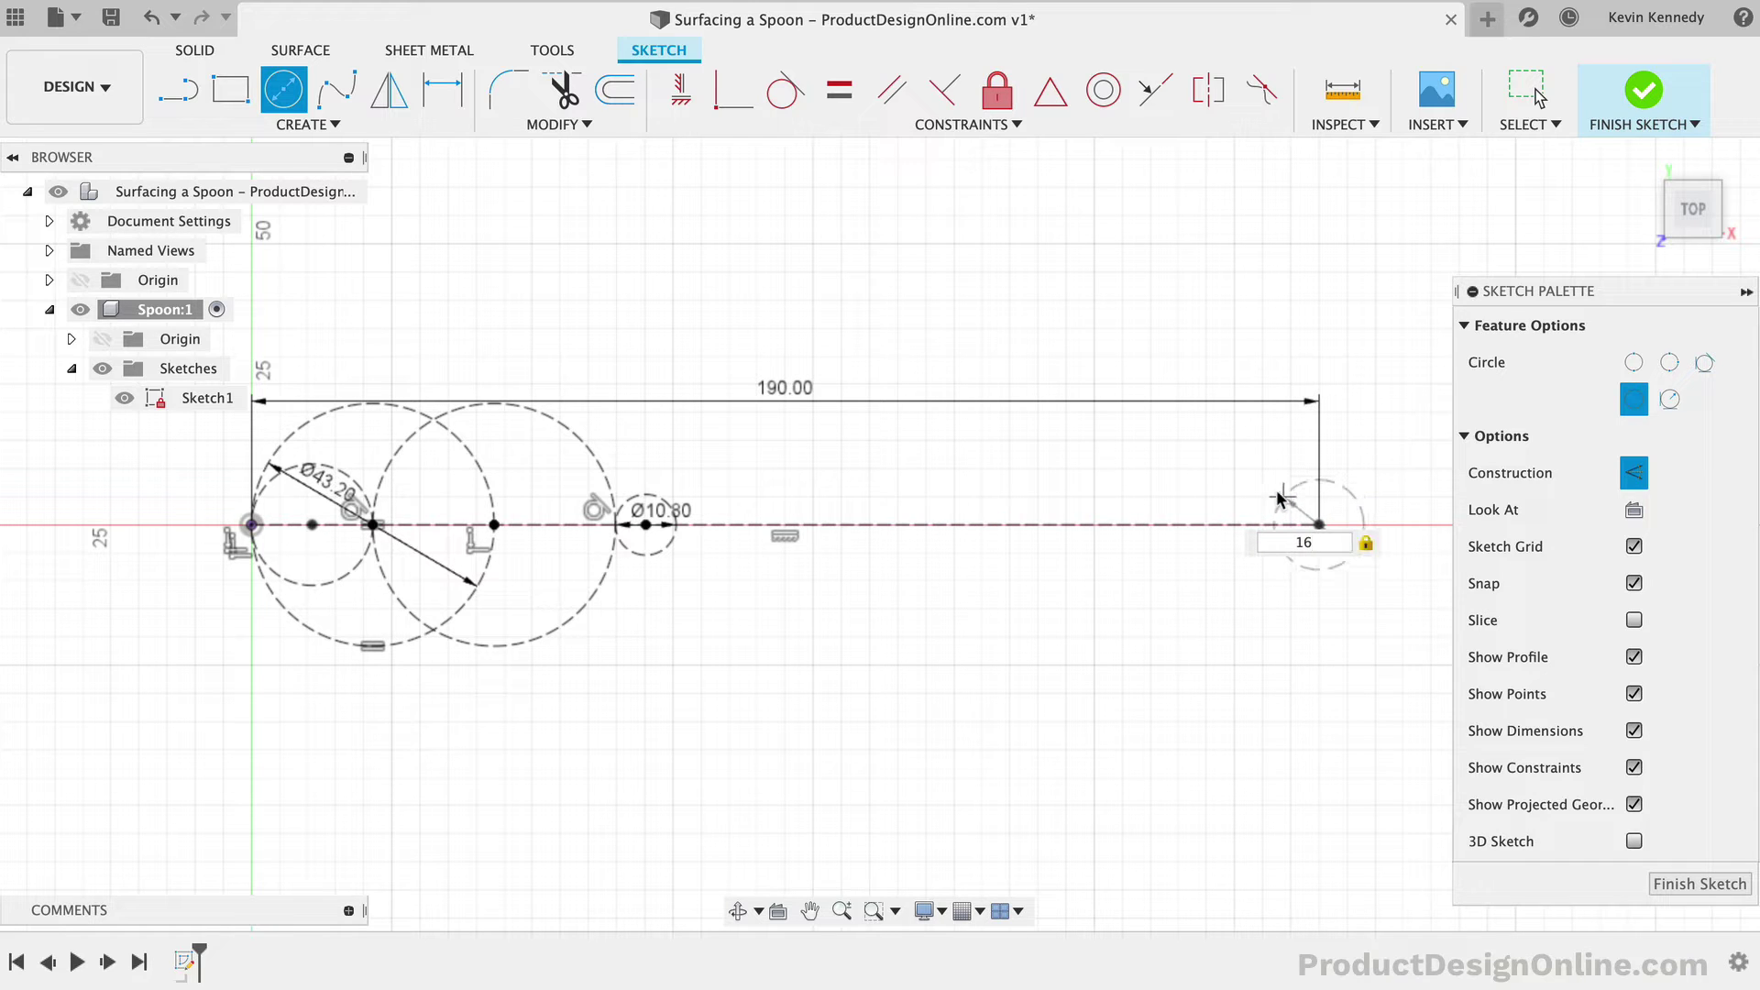
text(.8)
key(Return)
key(Escape)
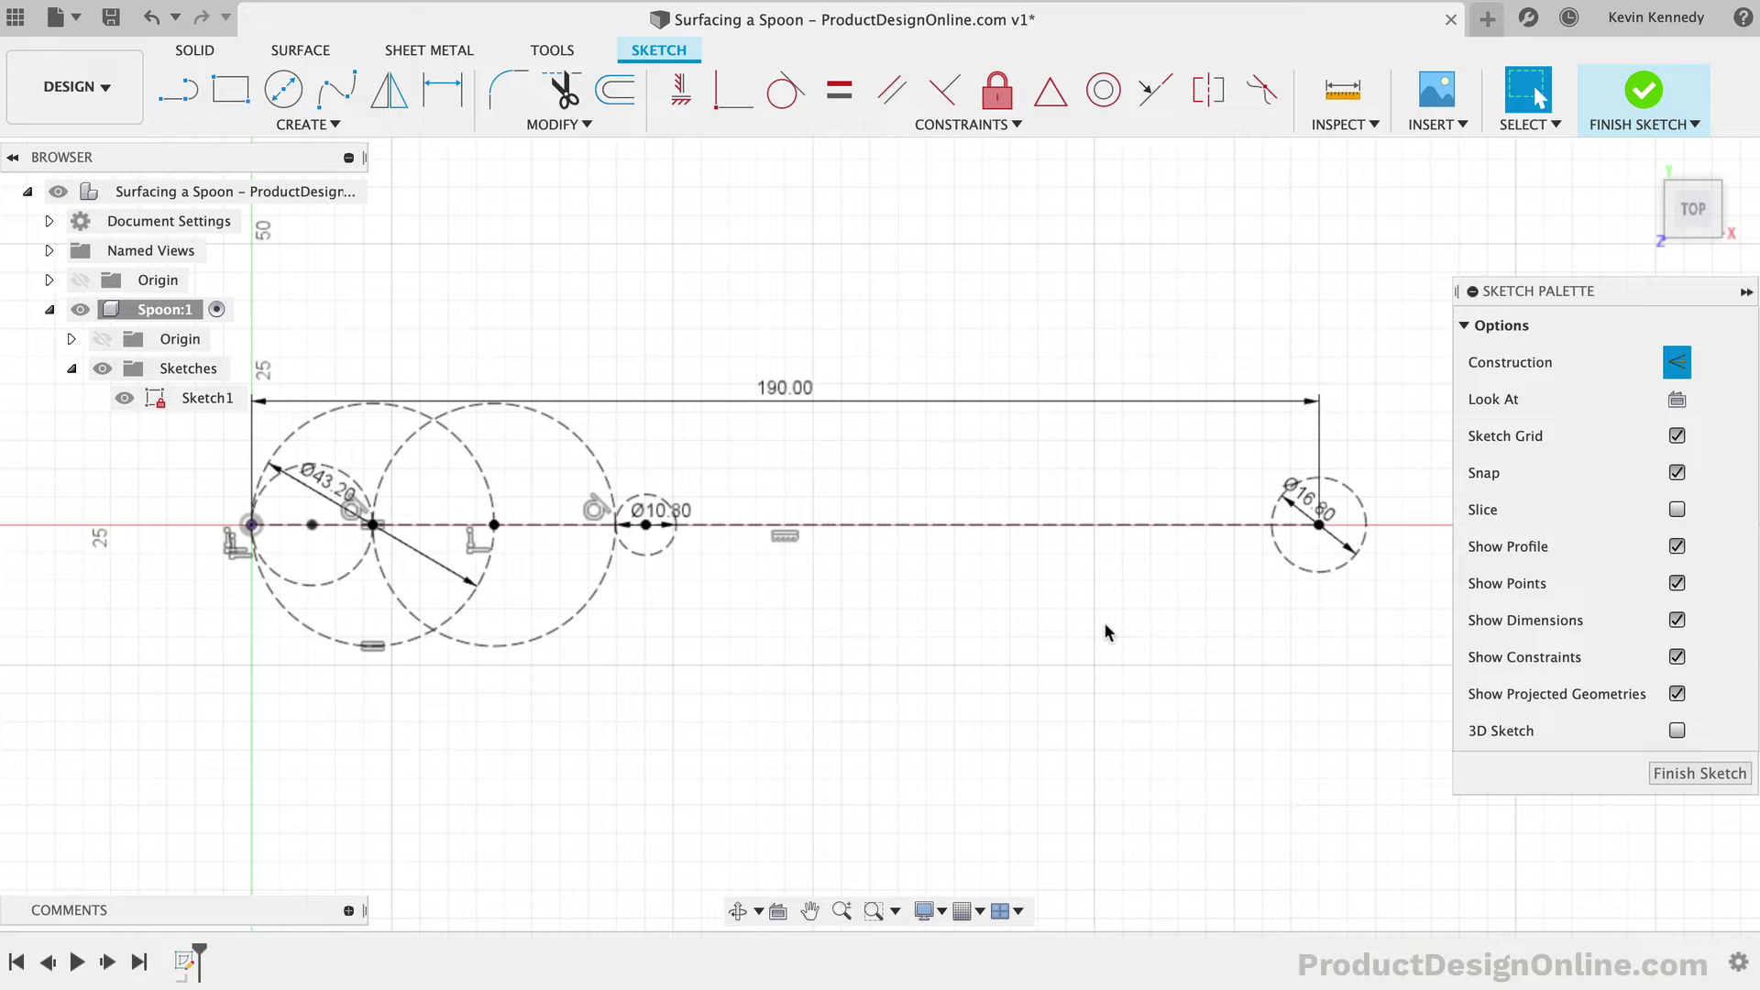
Step: Turn off construction mode and sketch a line from the top of the 16.8 mm circle to the top of the 10.8 mm circle
scroll(1107, 633, left, 3)
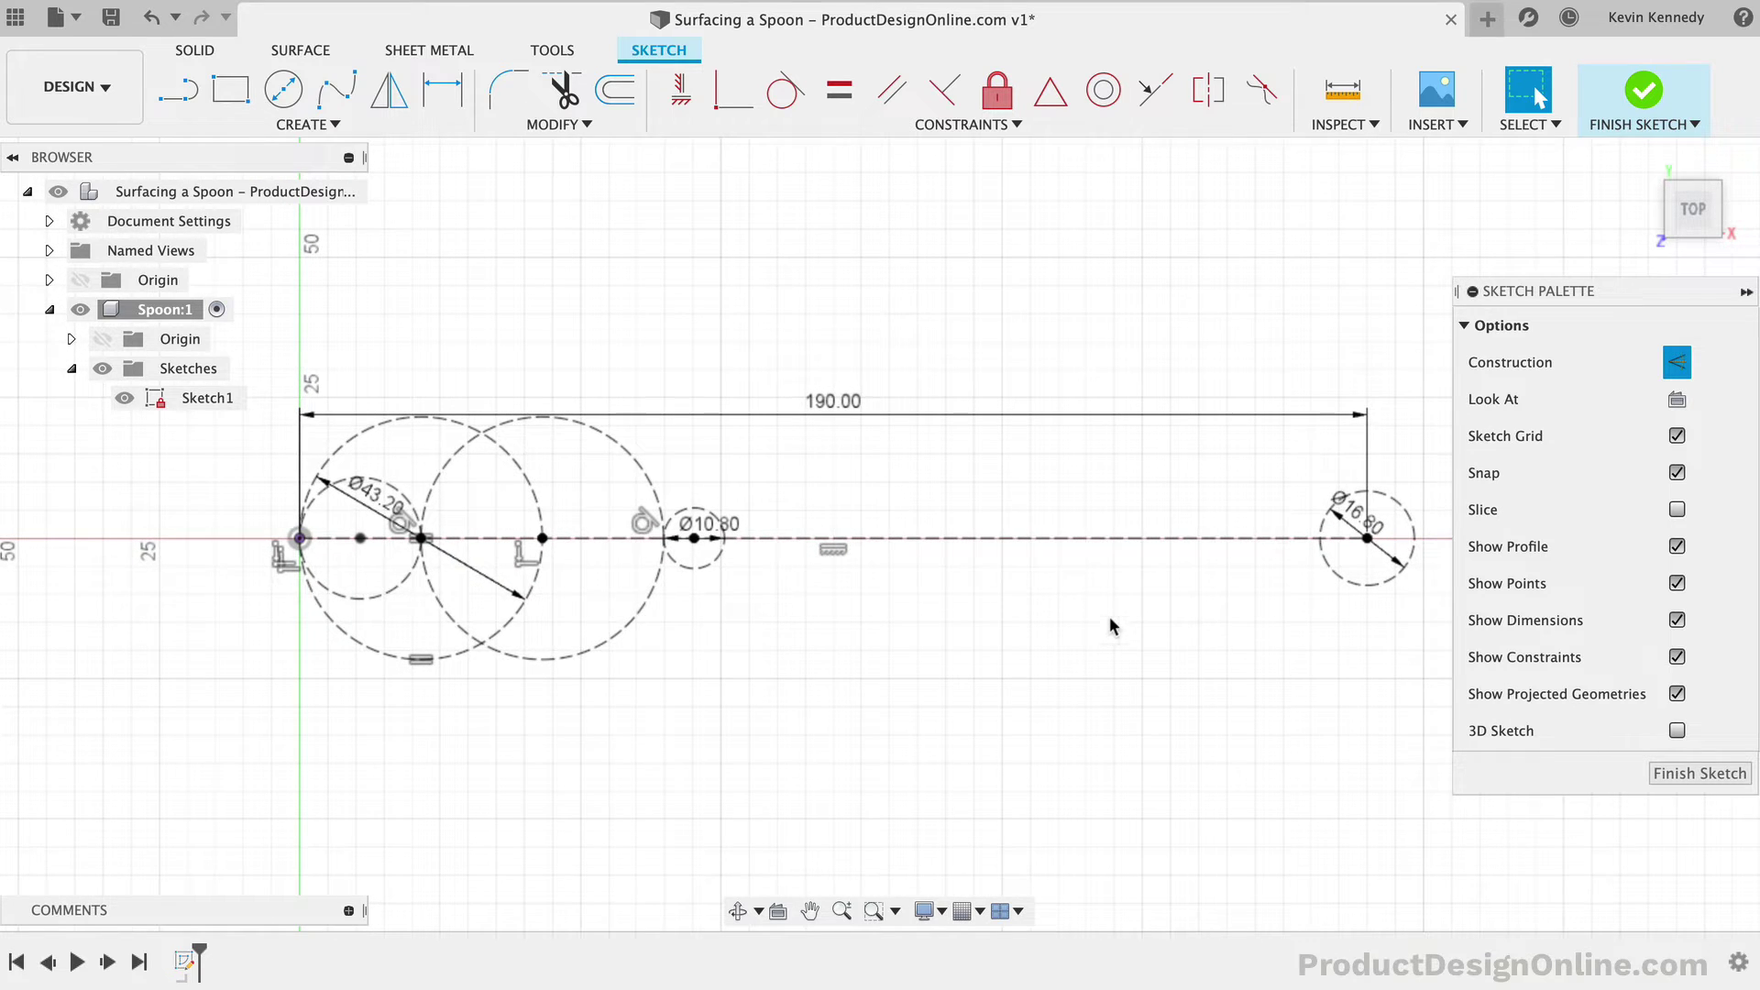
key(l)
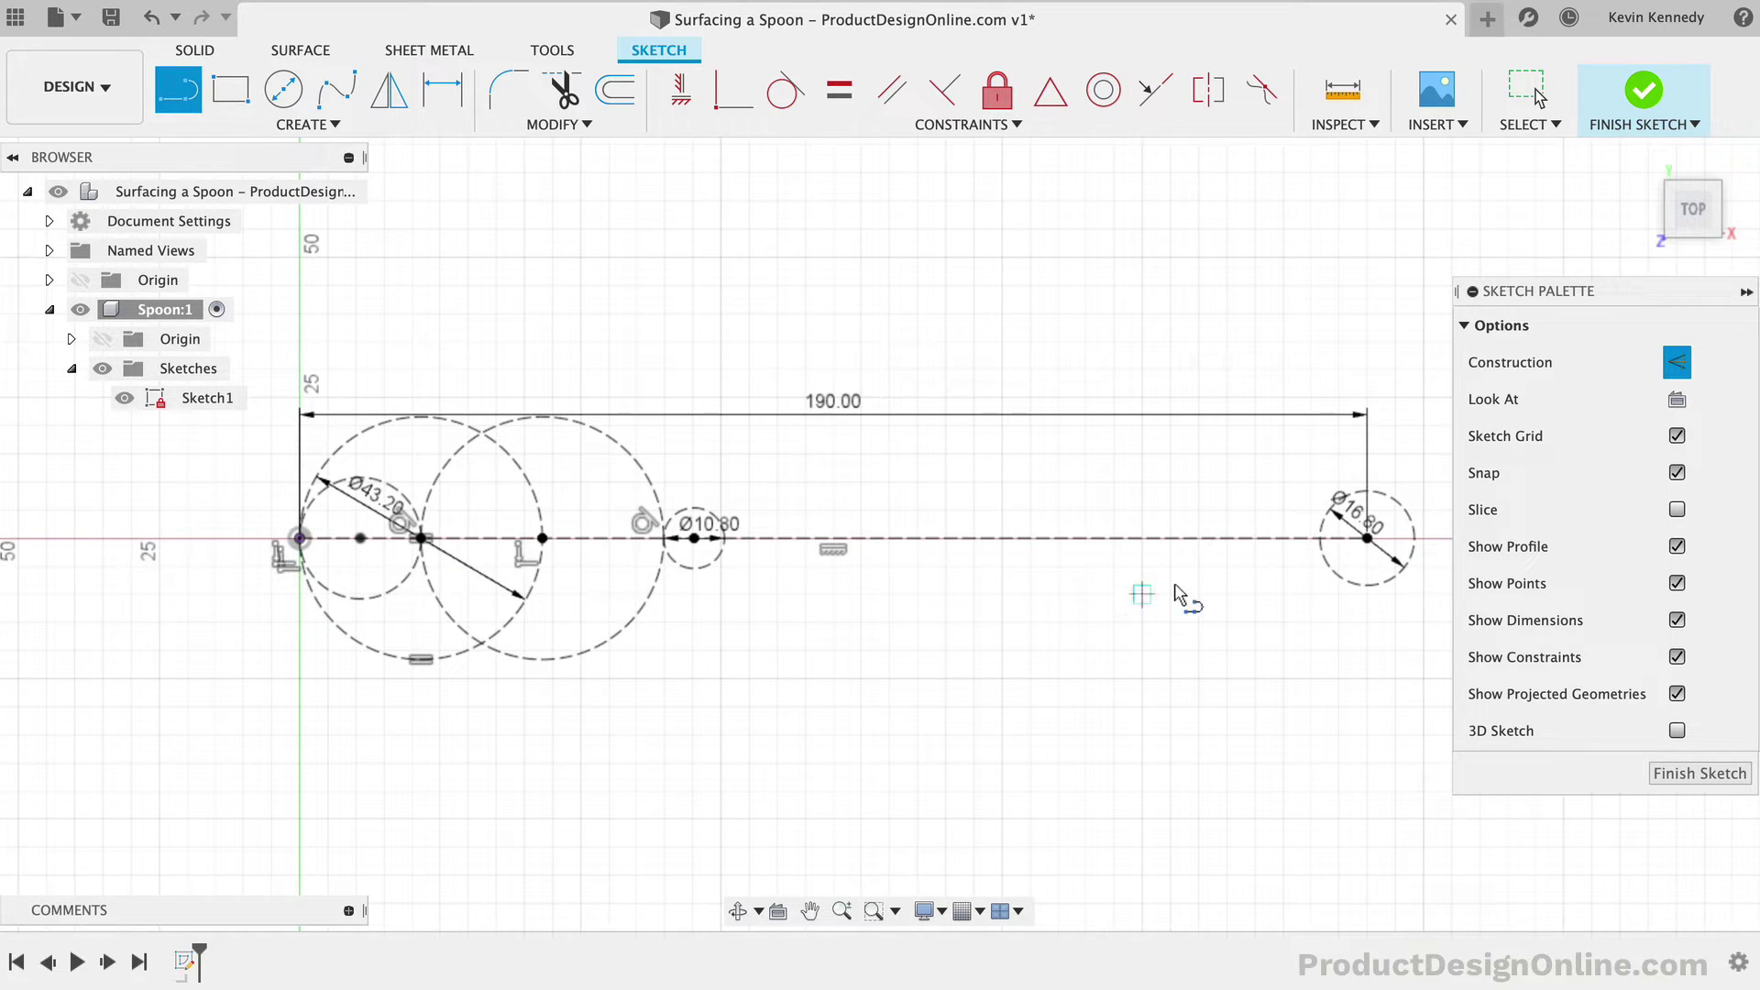
click(1678, 364)
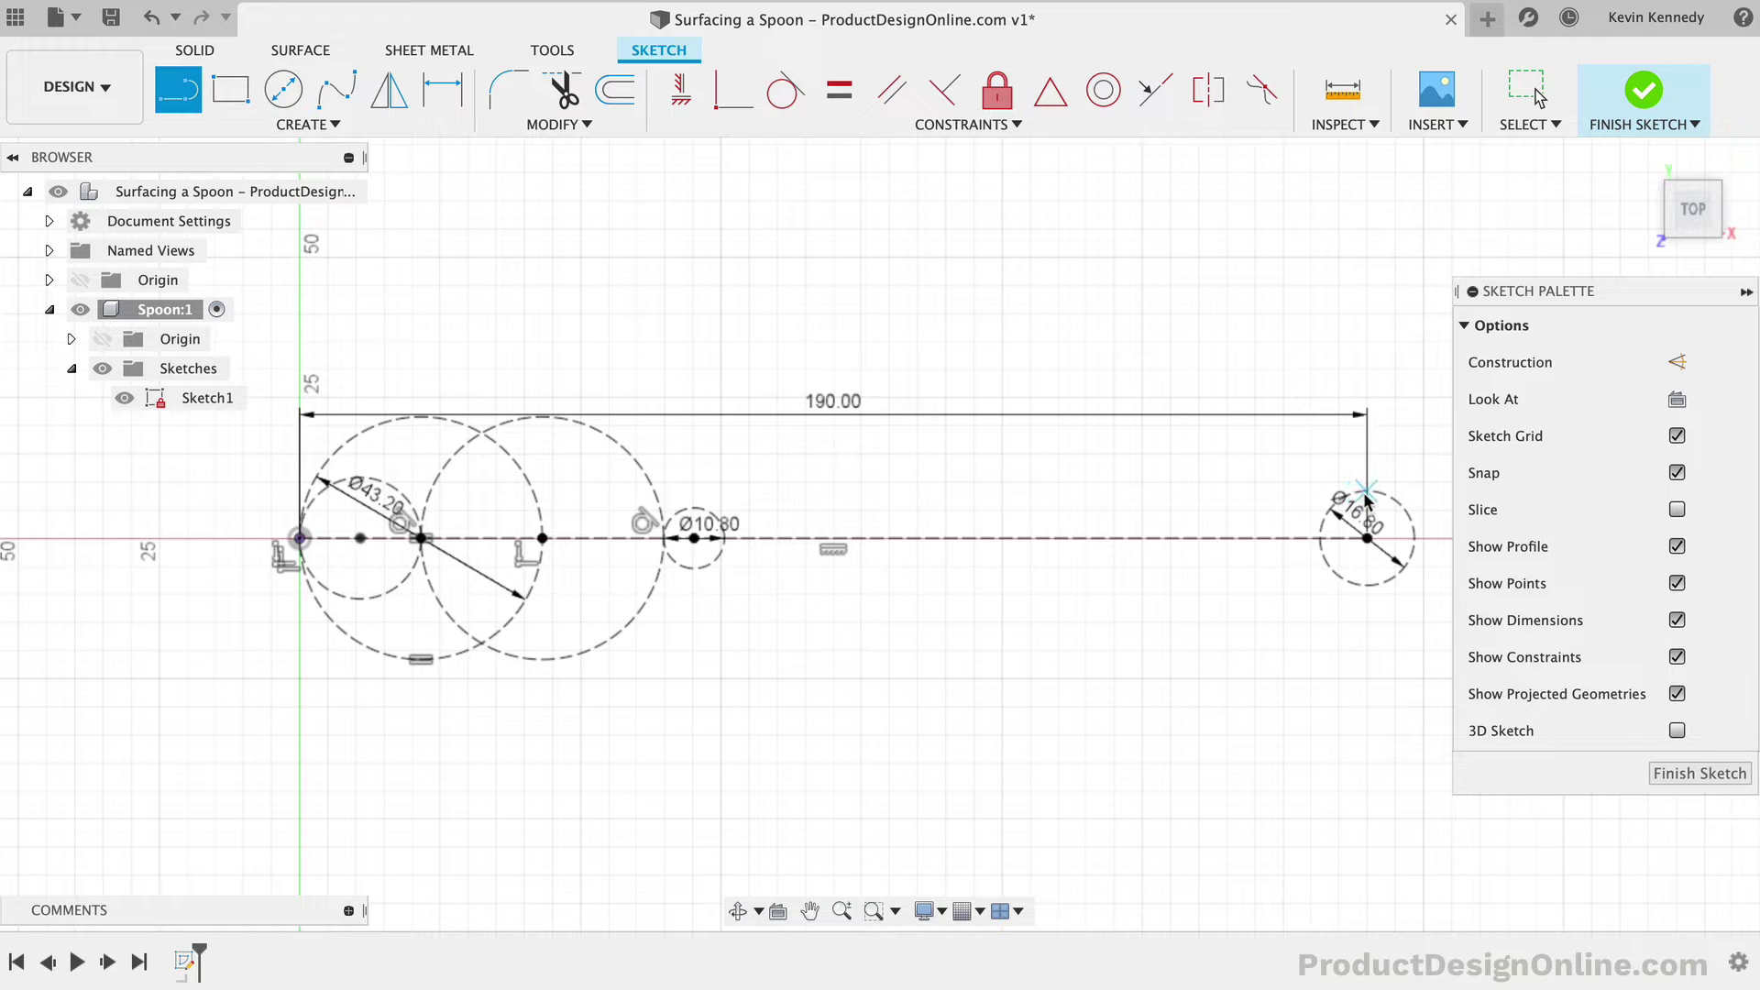
click(695, 508)
key(Escape)
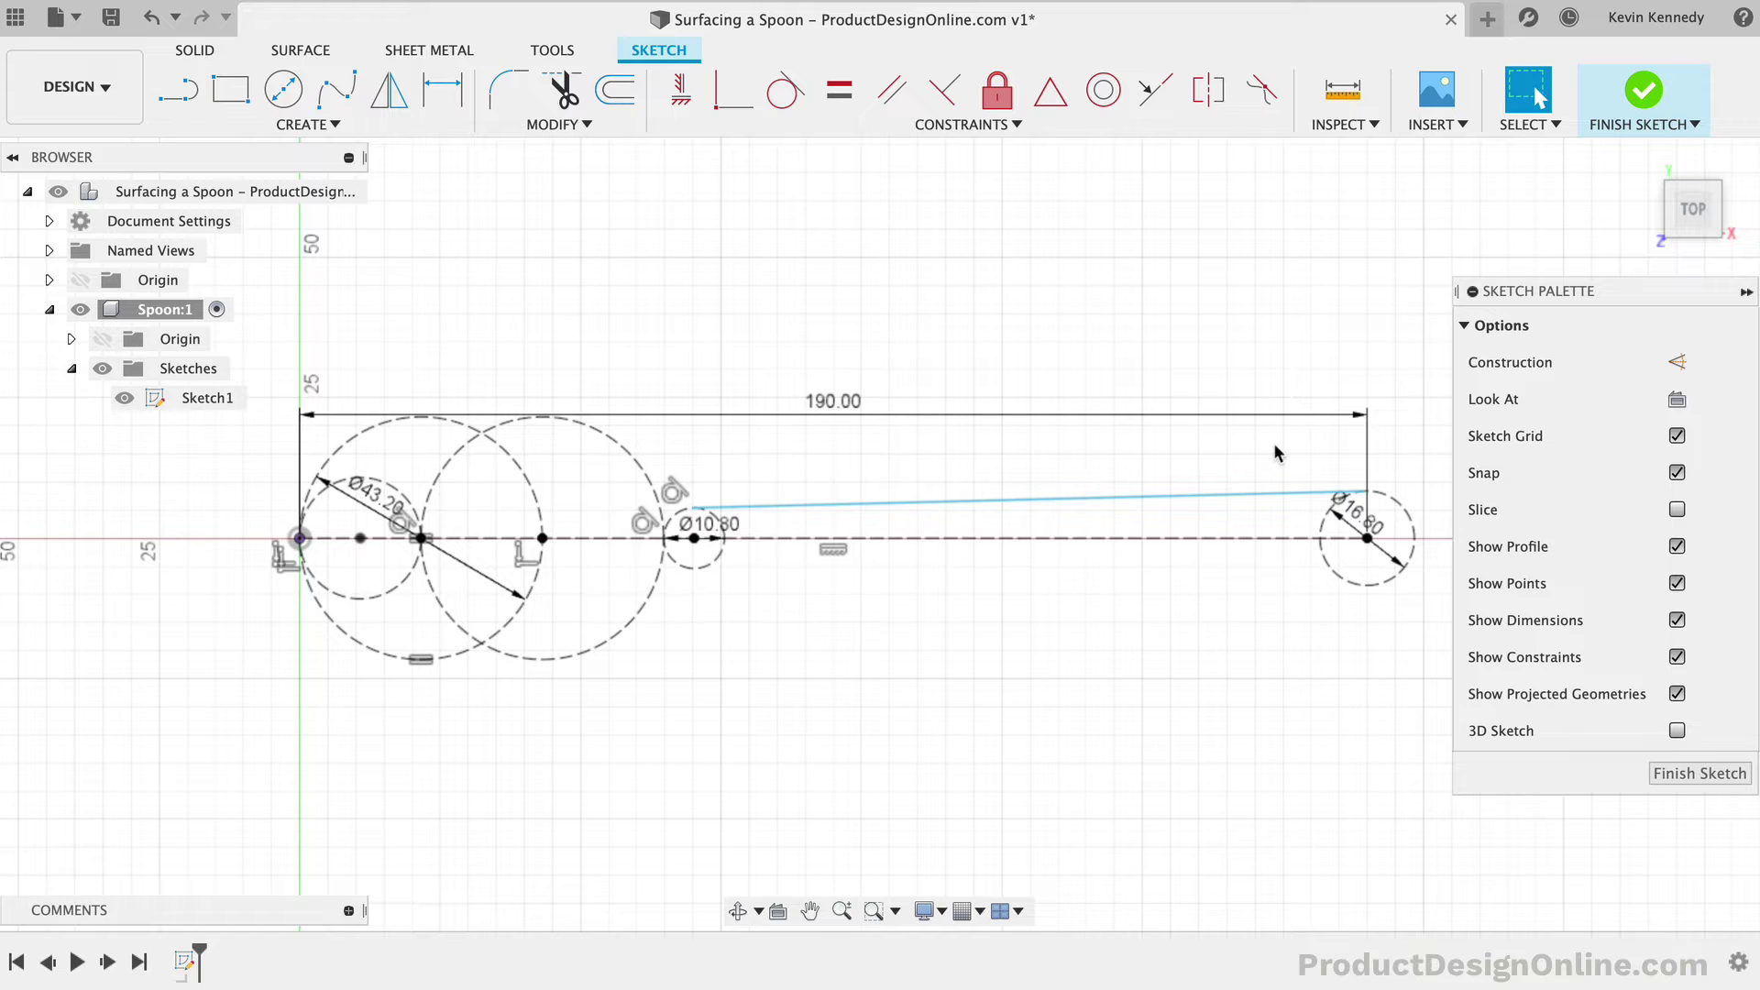
Step: Apply a Tangent constraint between the handle line and the 16.8 mm circle
click(1294, 495)
shift+click(1398, 506)
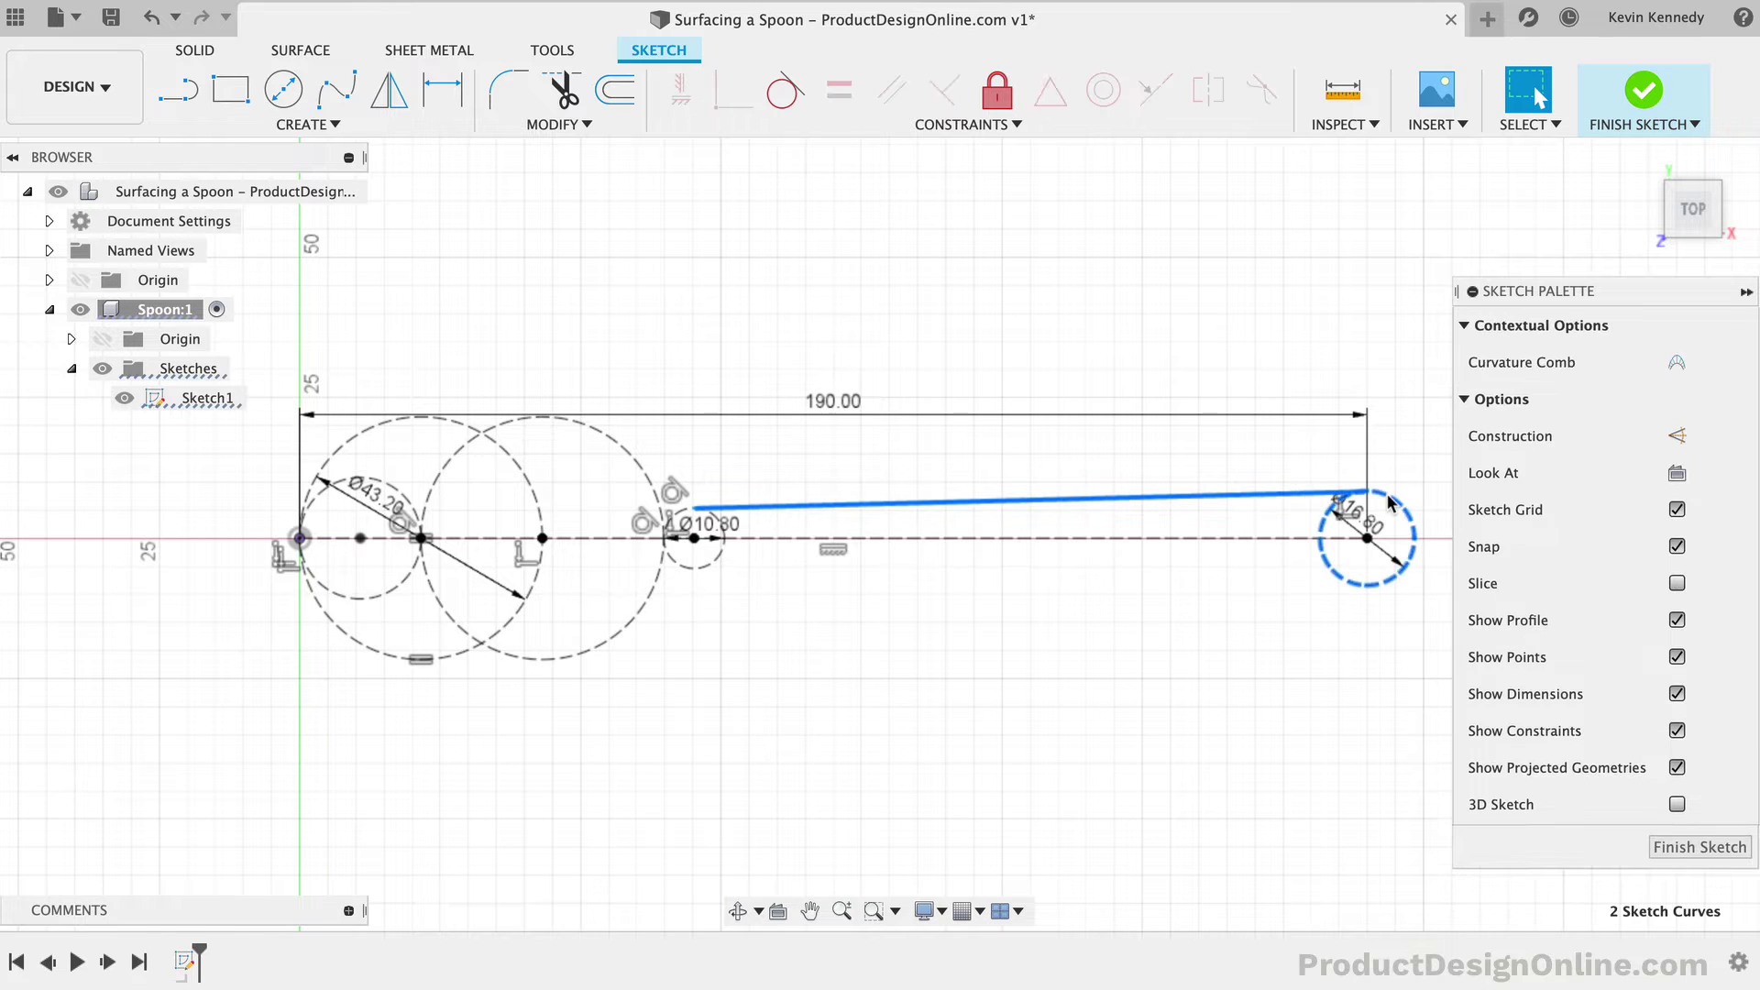
click(784, 91)
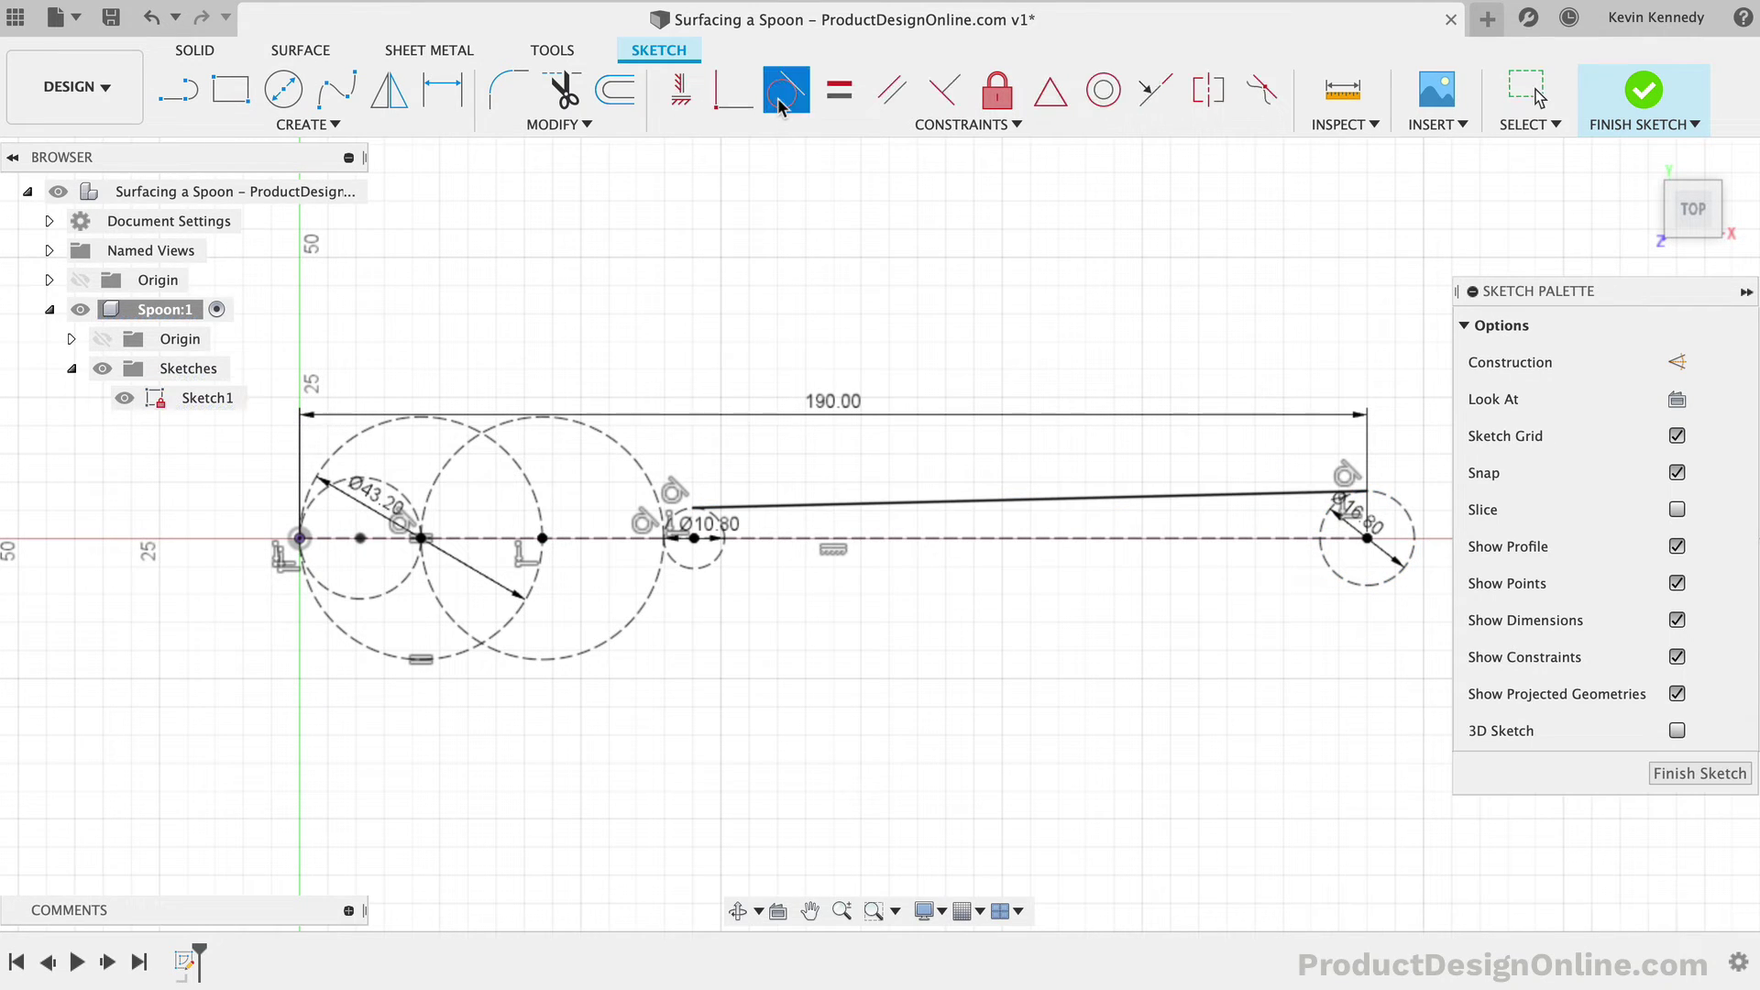
key(Escape)
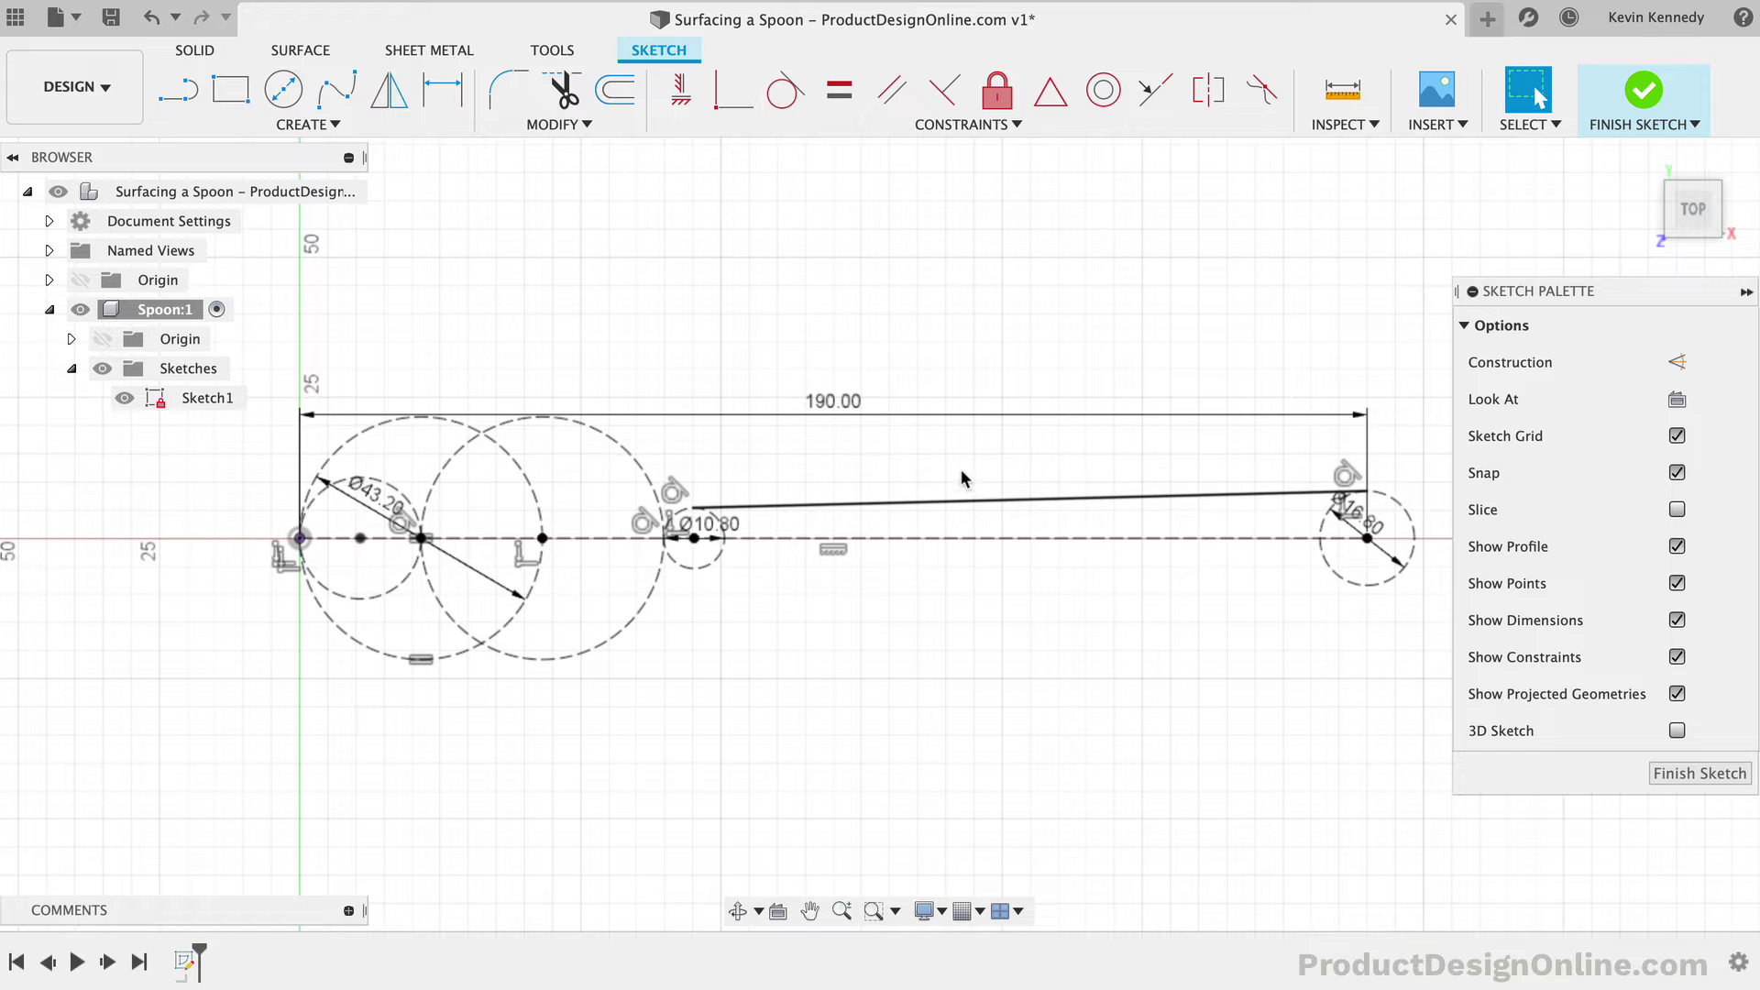
Step: Sketch four connected tangent arcs from the handle line's end, through the second large circle's edge and top and the small circle's edge, to the origin
scroll(900, 657, up, 1)
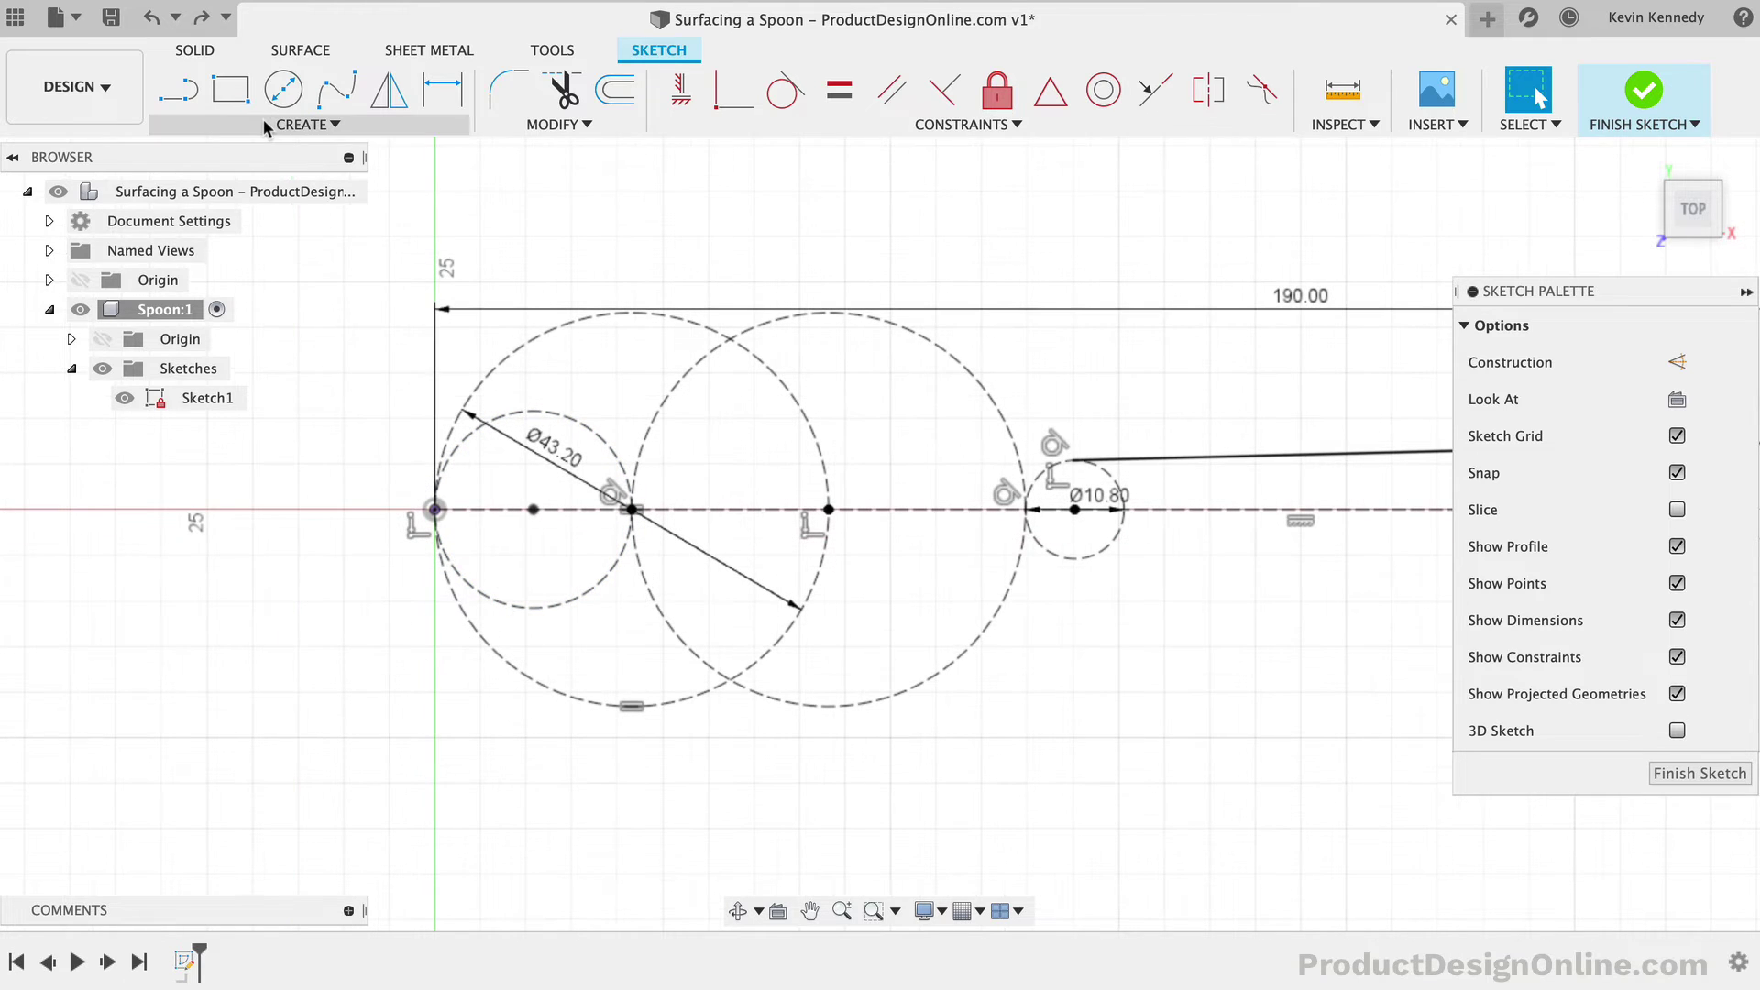
click(262, 119)
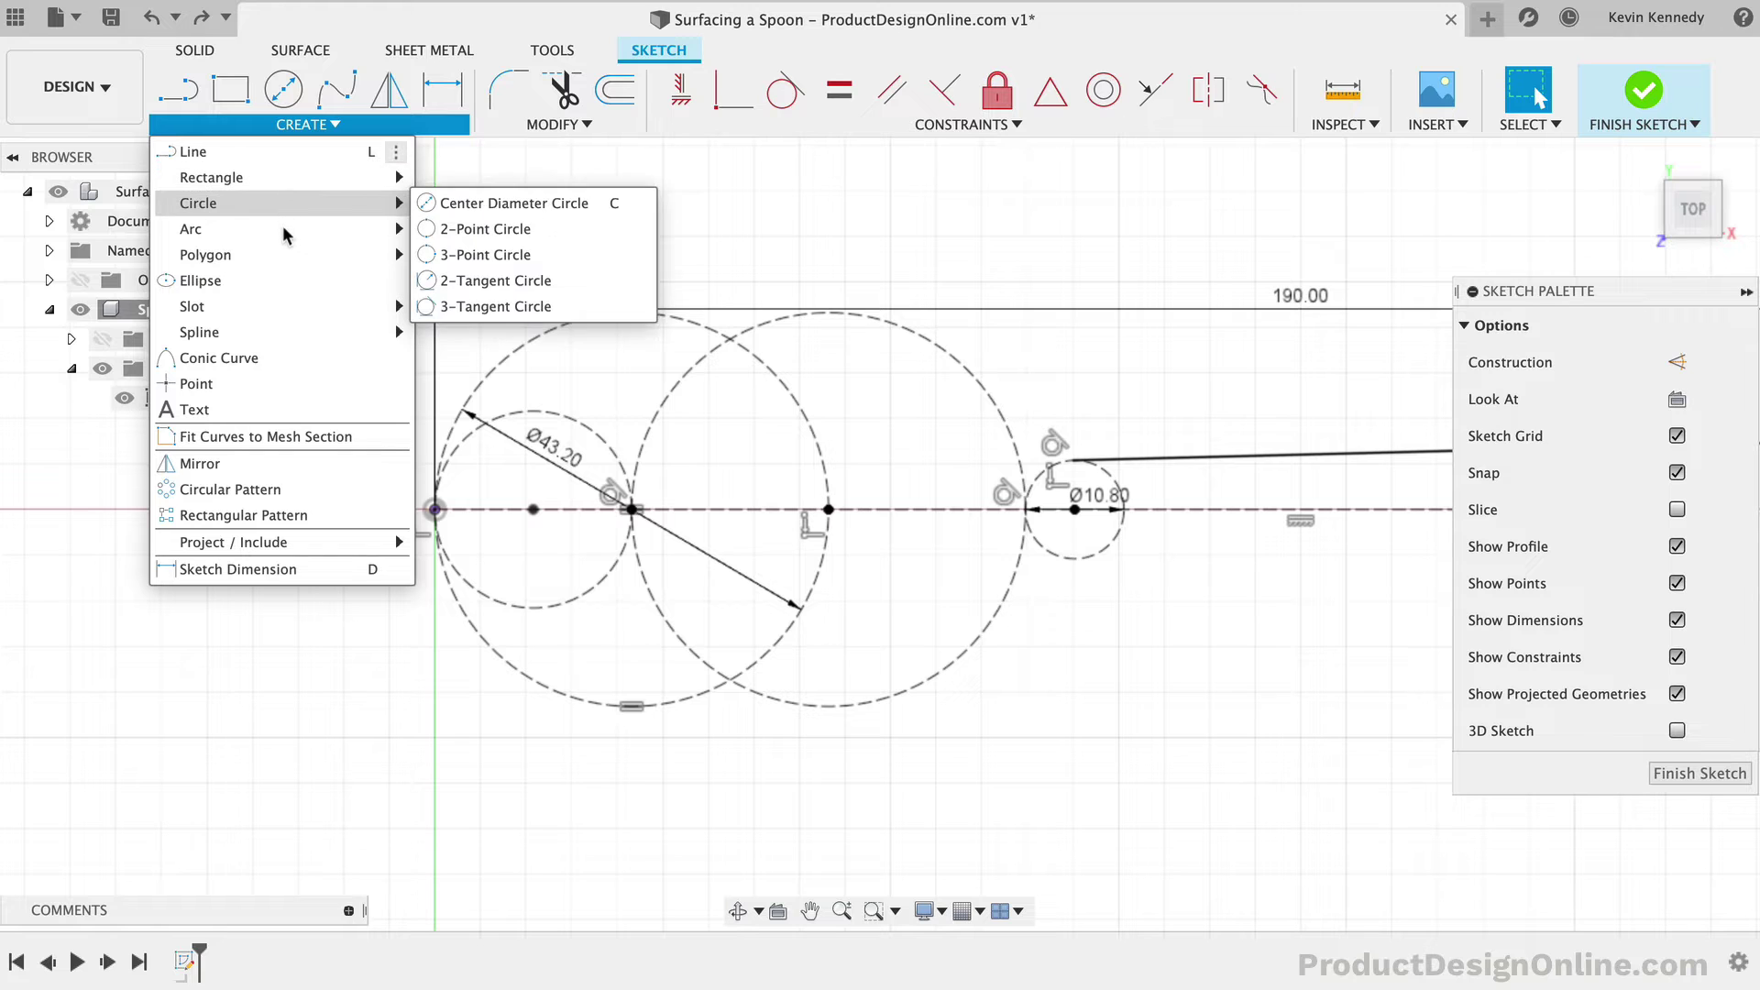
mouse_move(283, 228)
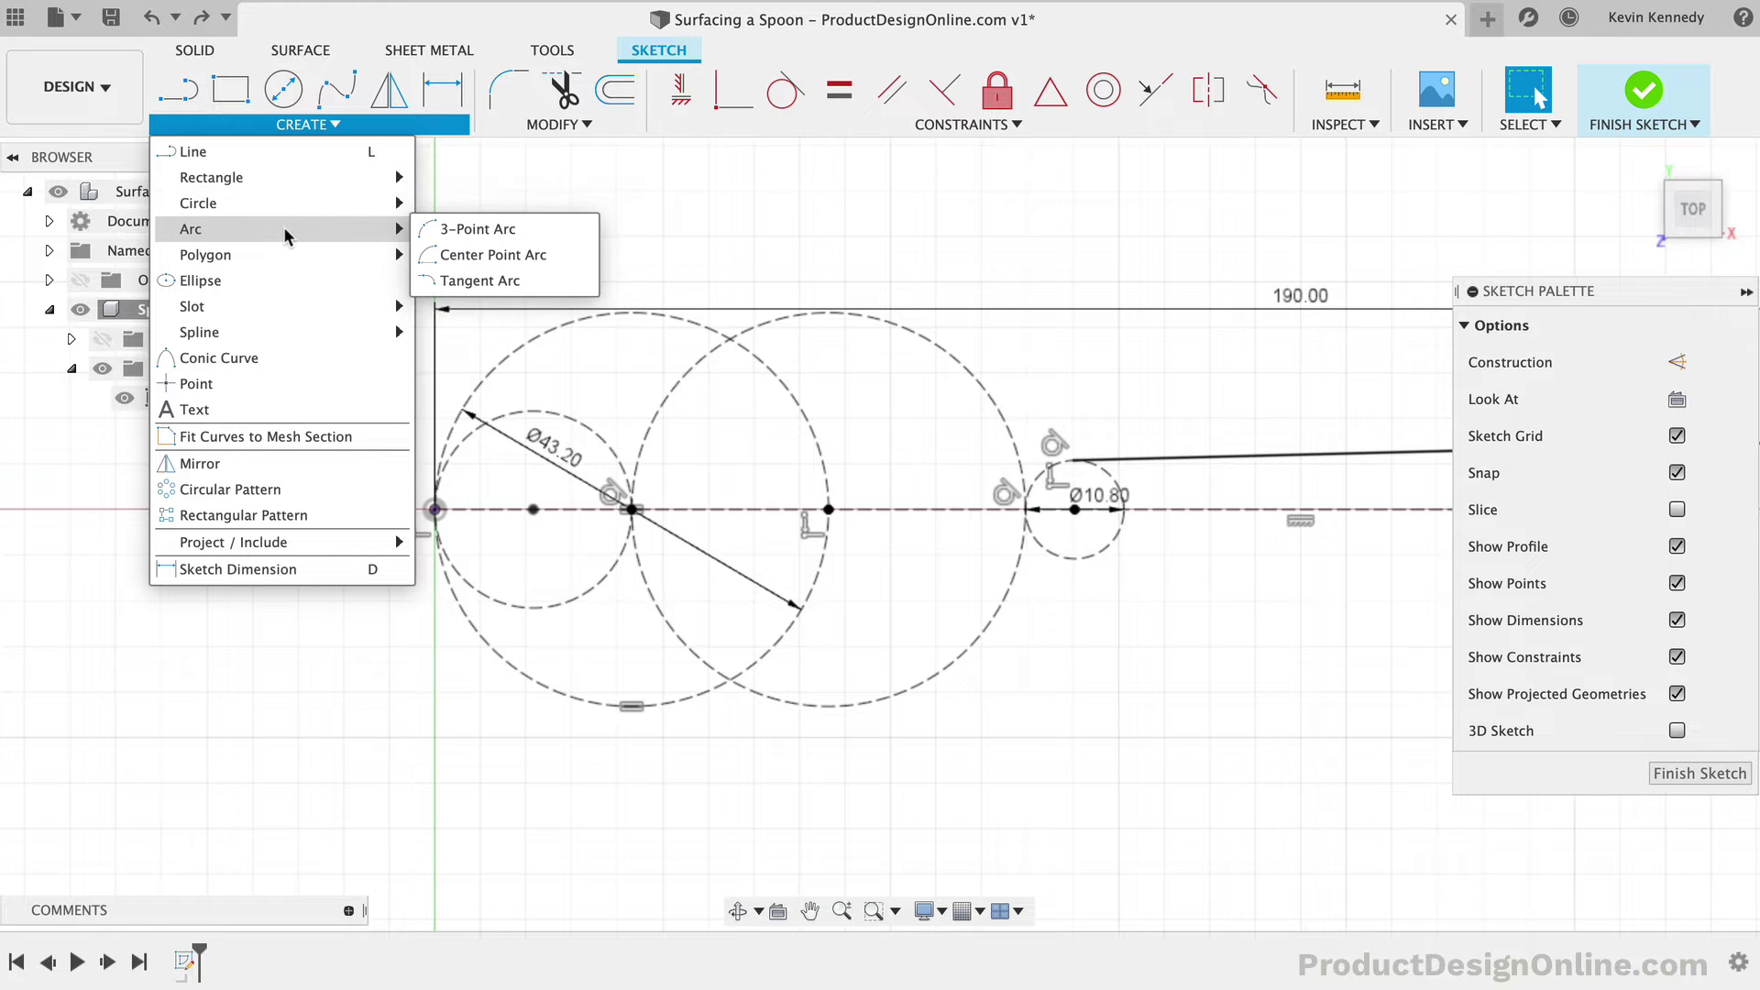
click(510, 286)
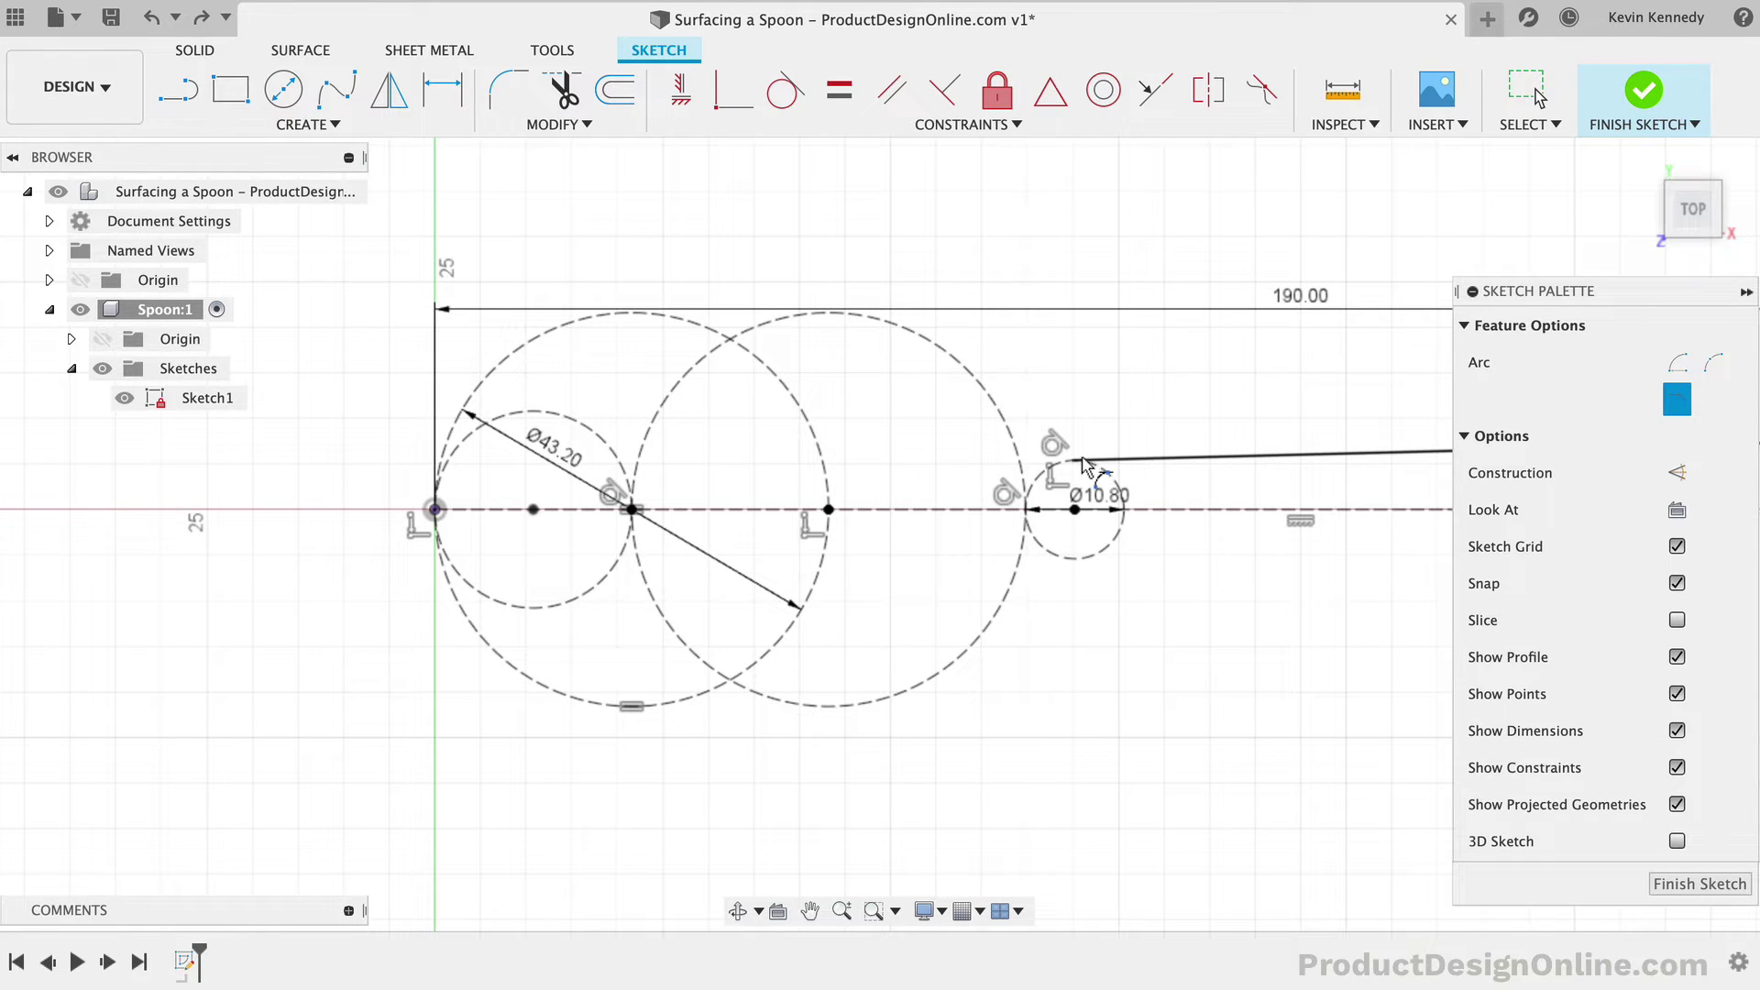
click(1079, 461)
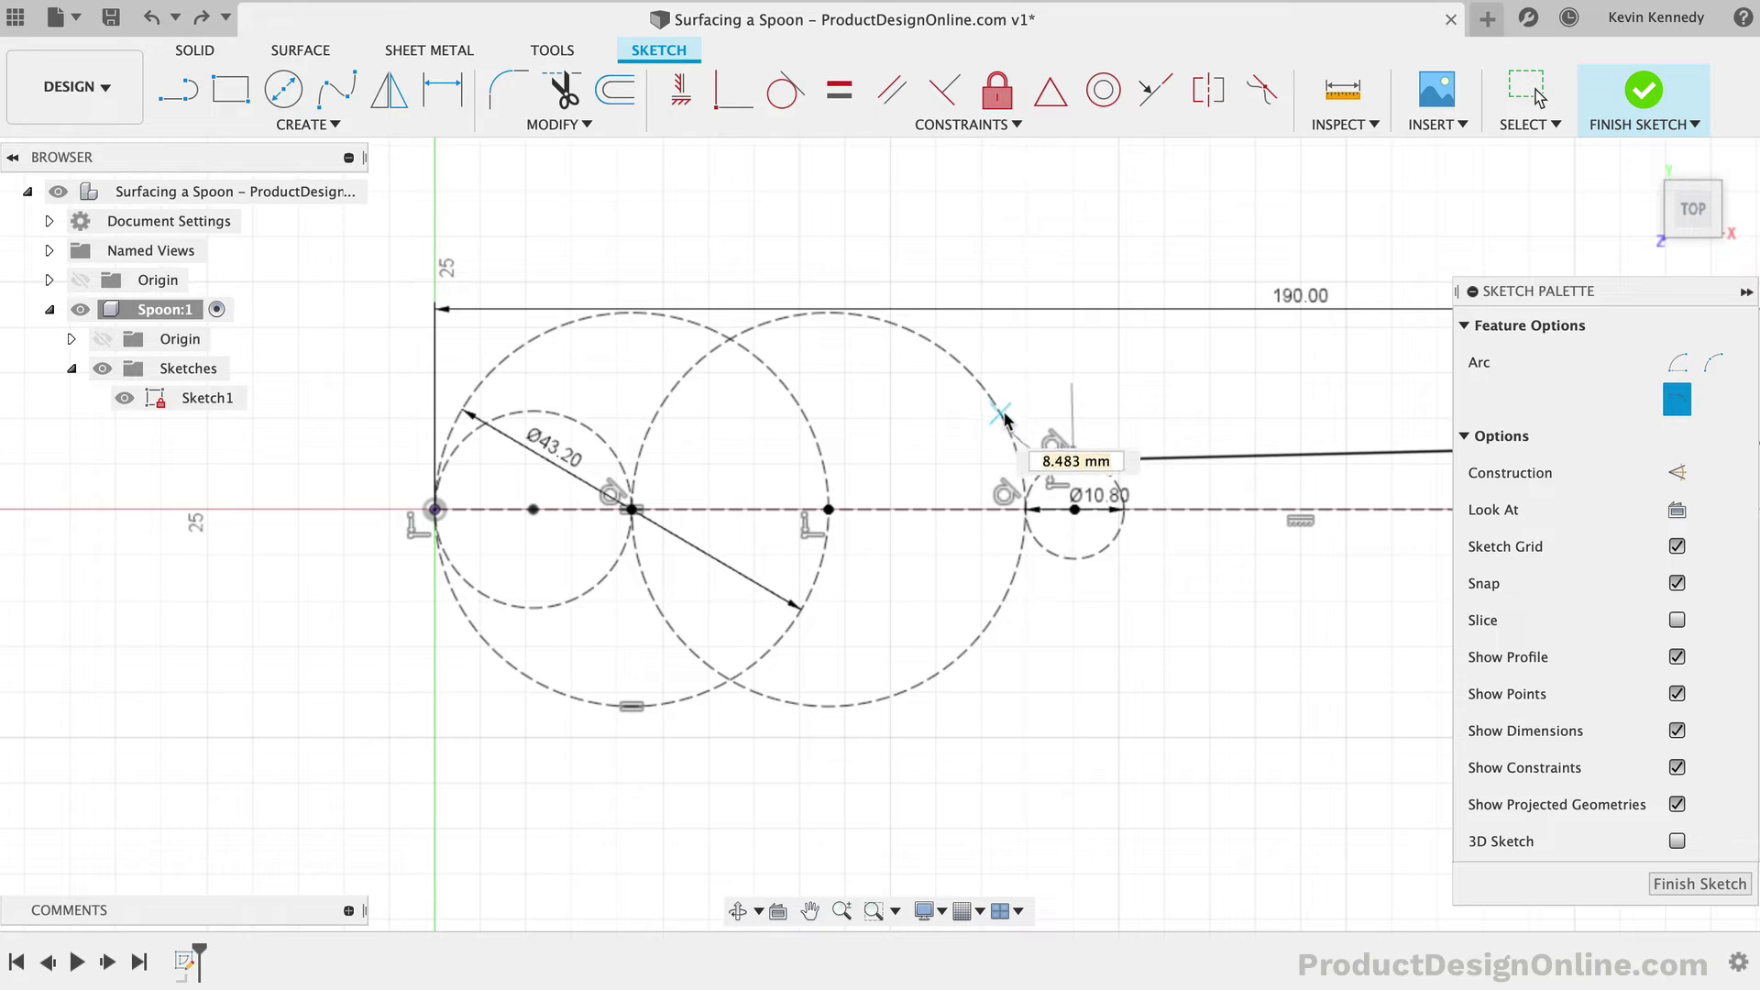
click(1003, 417)
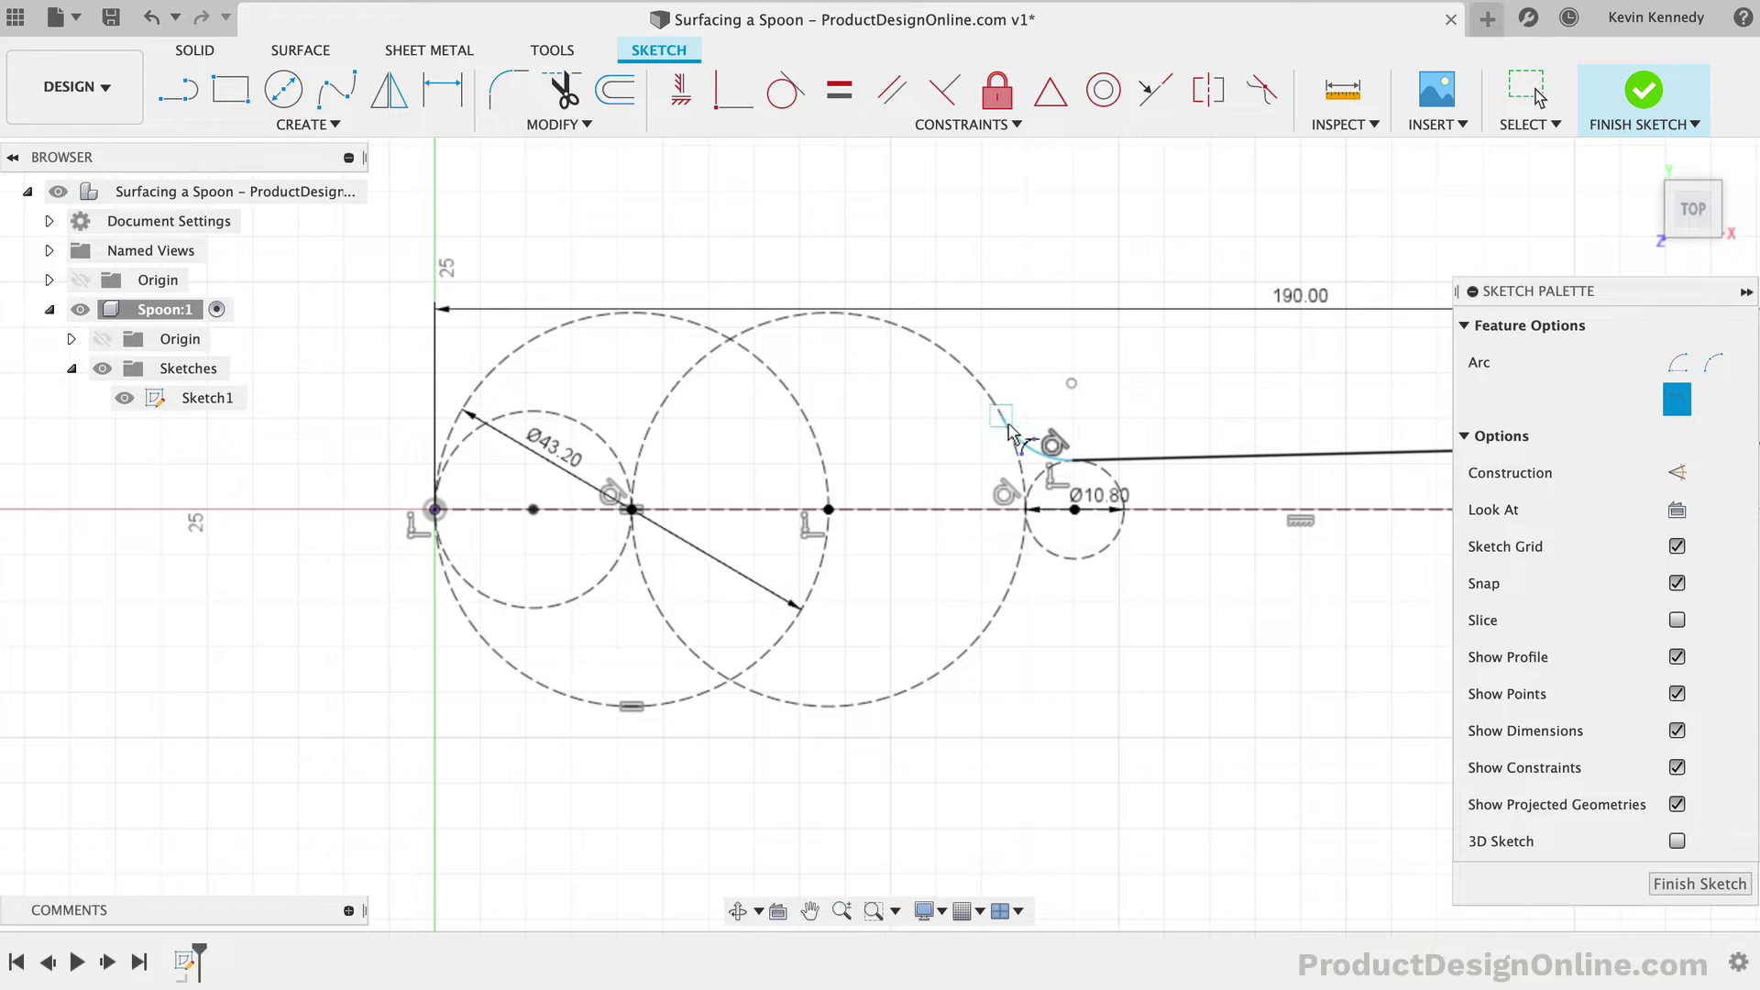
click(830, 313)
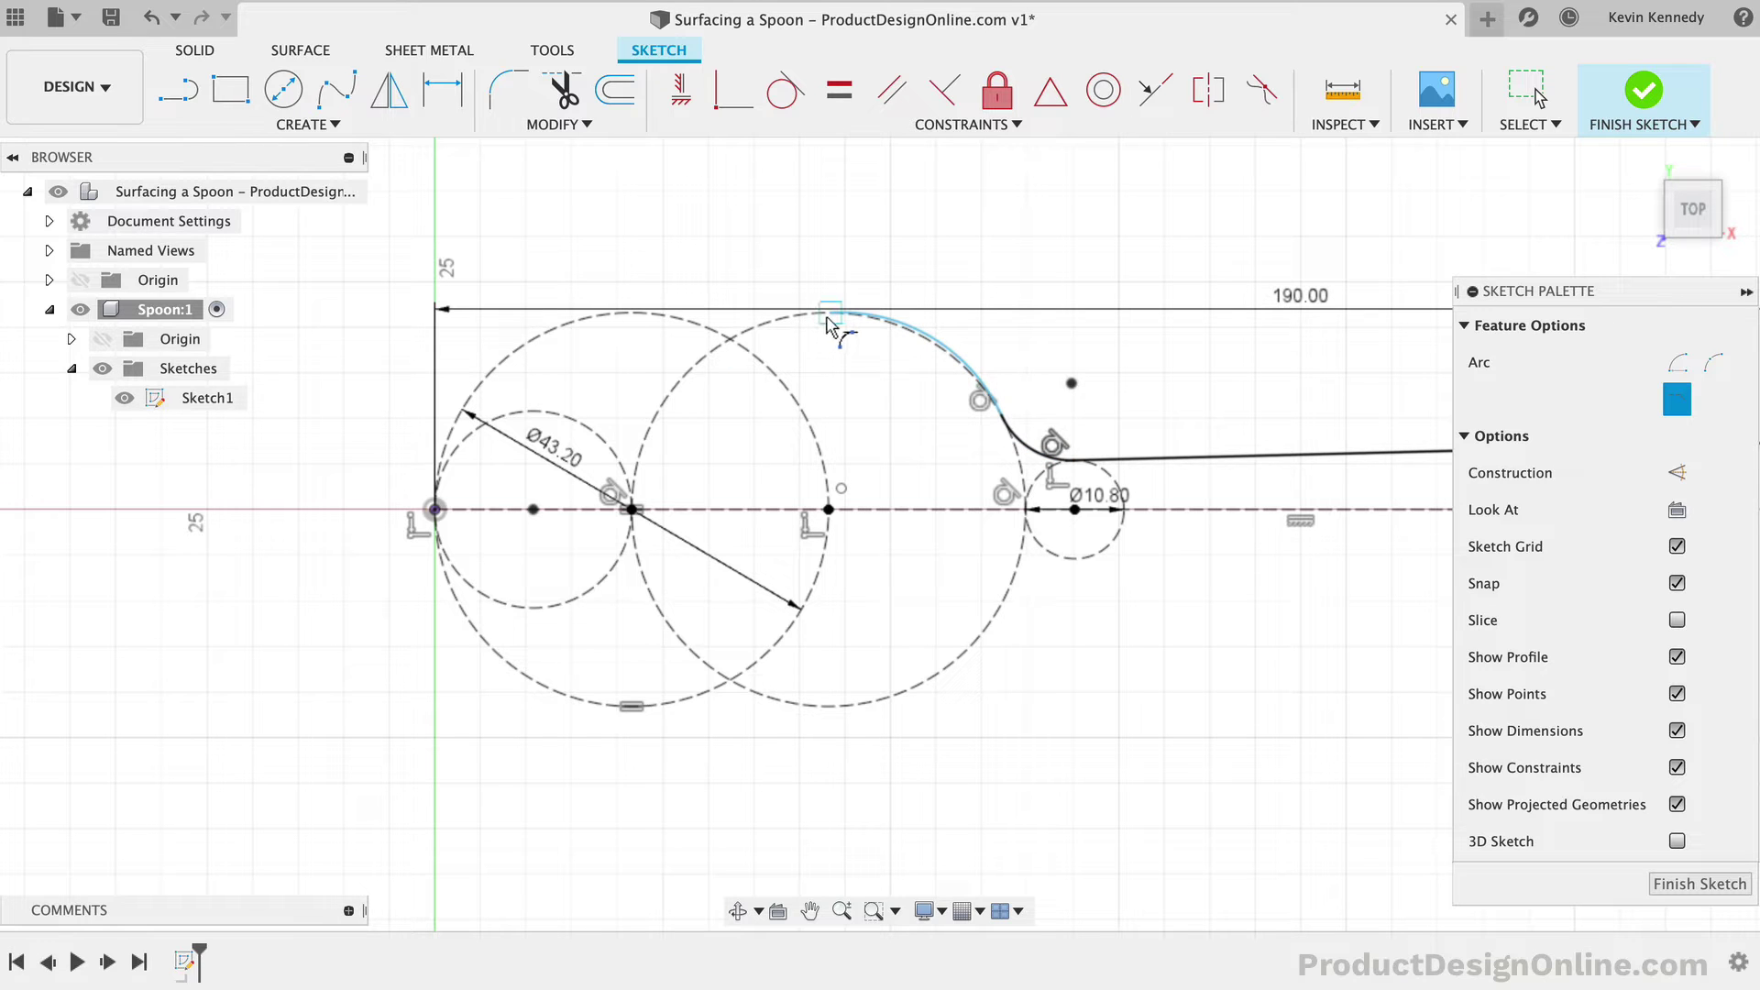
click(463, 442)
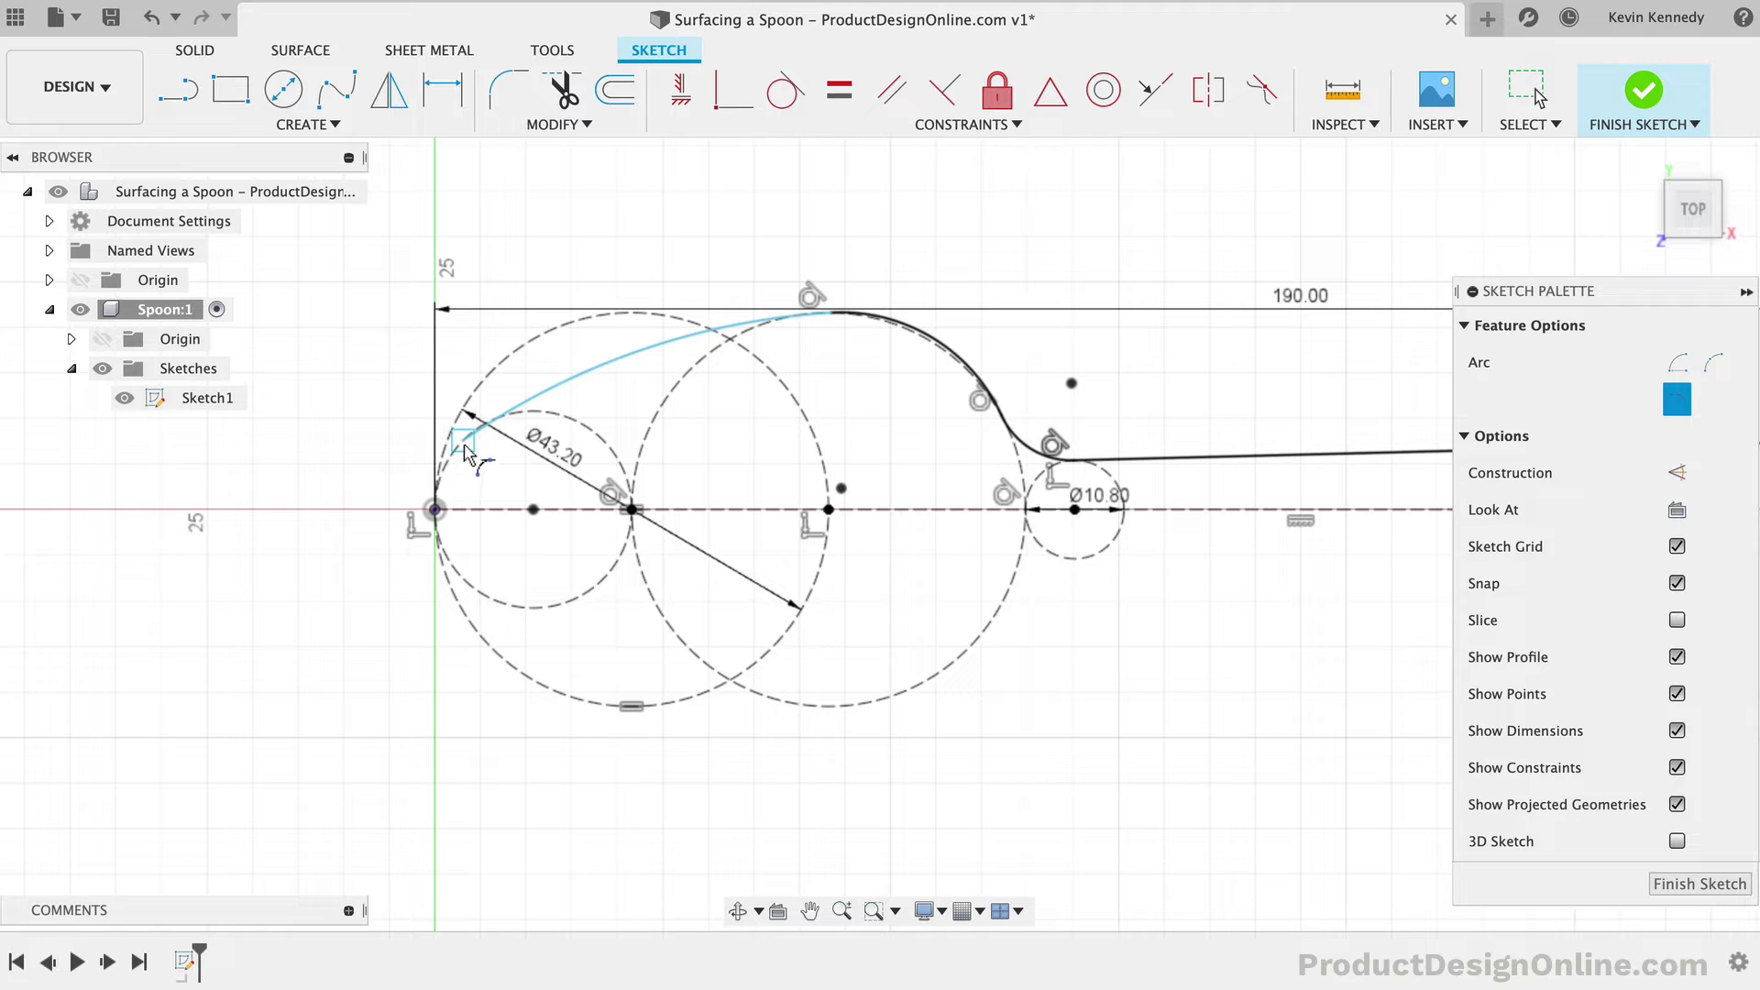
key(Escape)
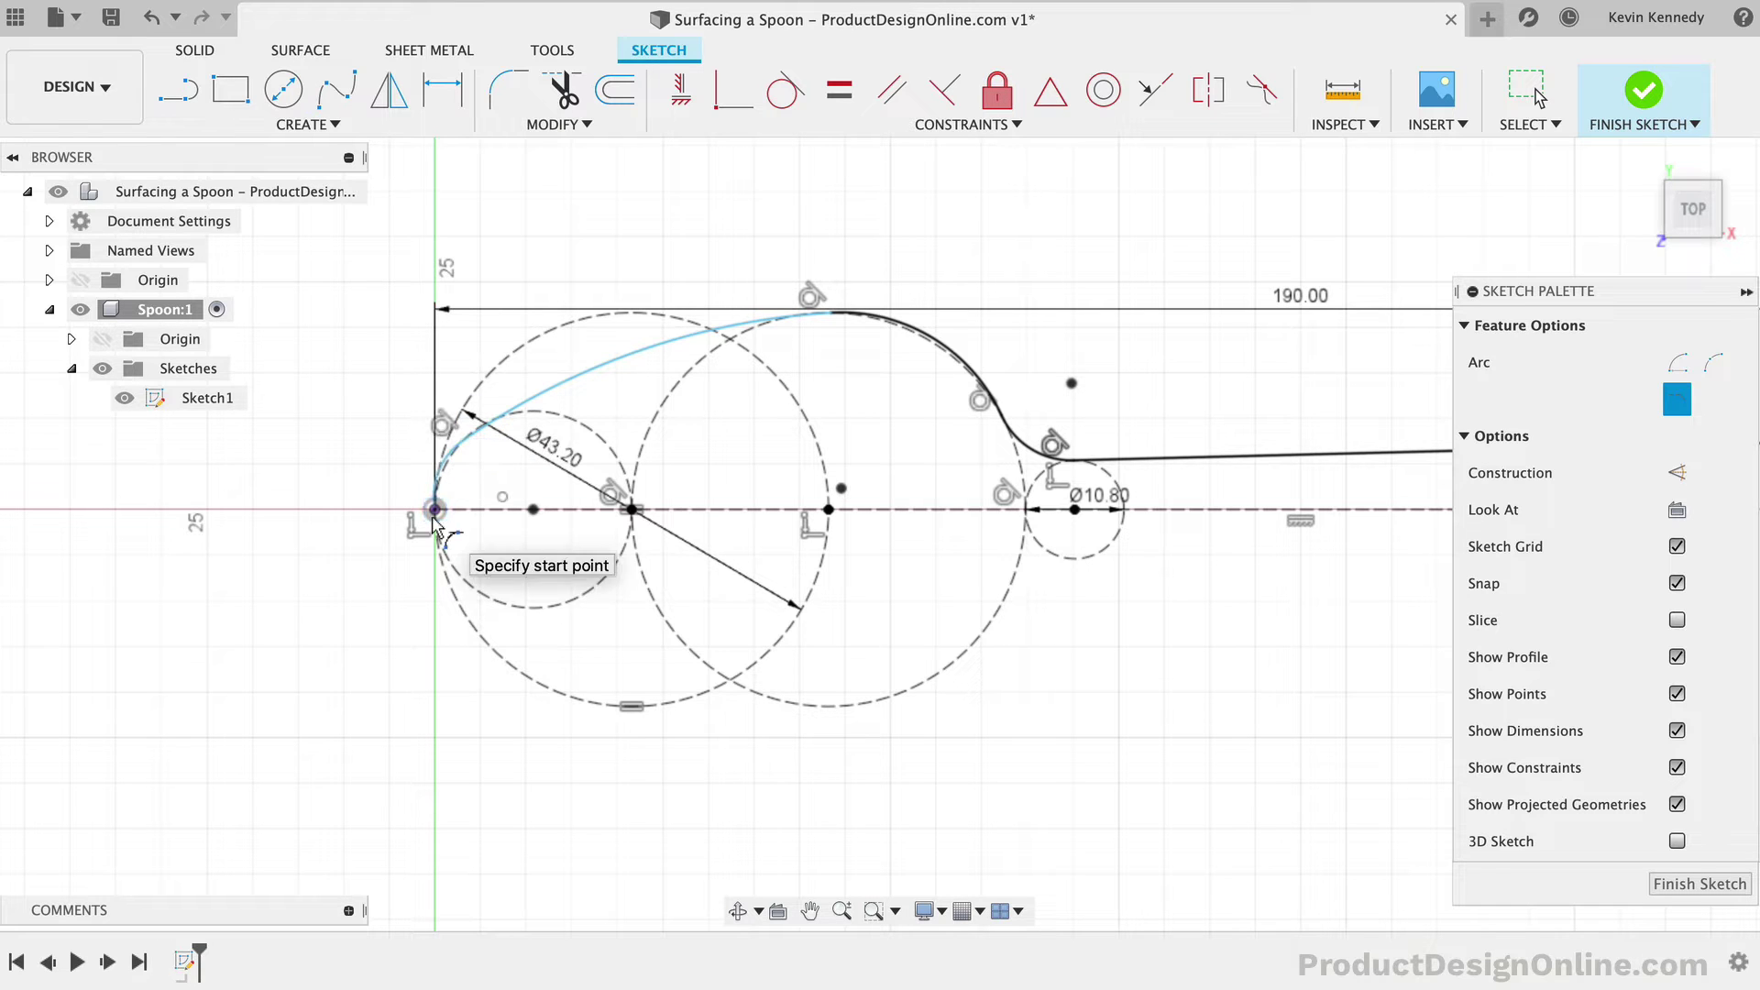
key(Escape)
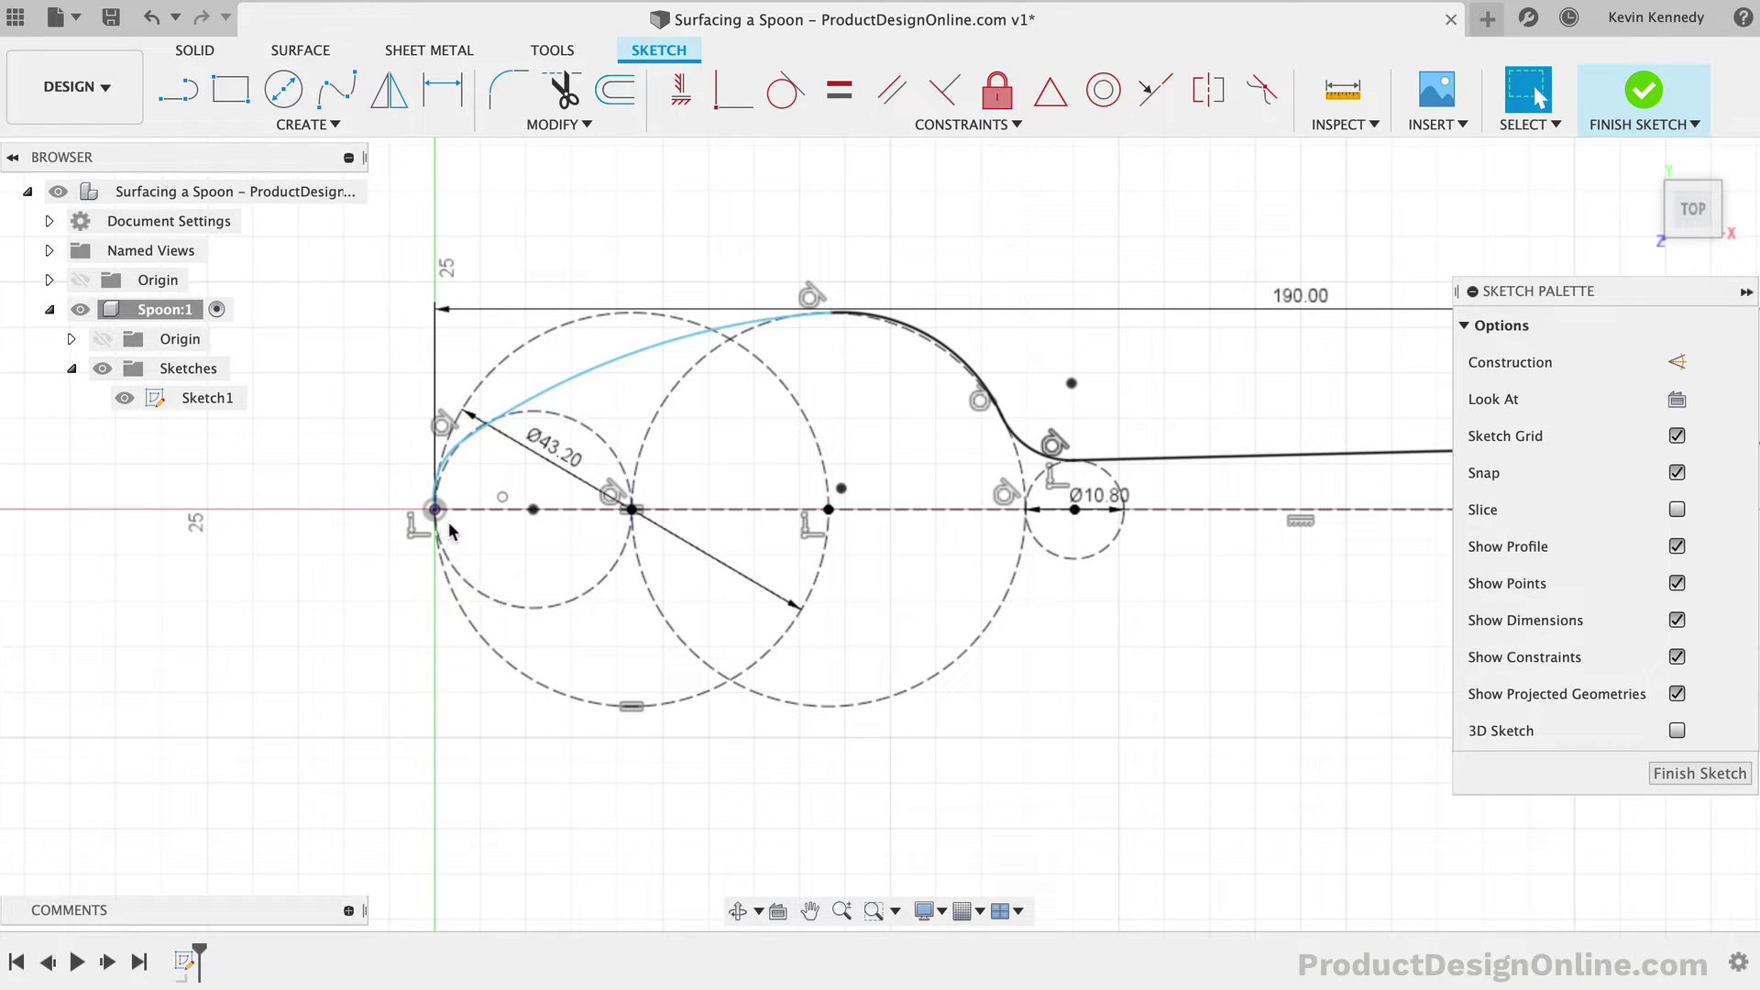
Step: Apply Coincident constraints between the tip arc's centre and the small circle's centre, and between the upper bowl arc's centre and the second large circle's centre
click(502, 497)
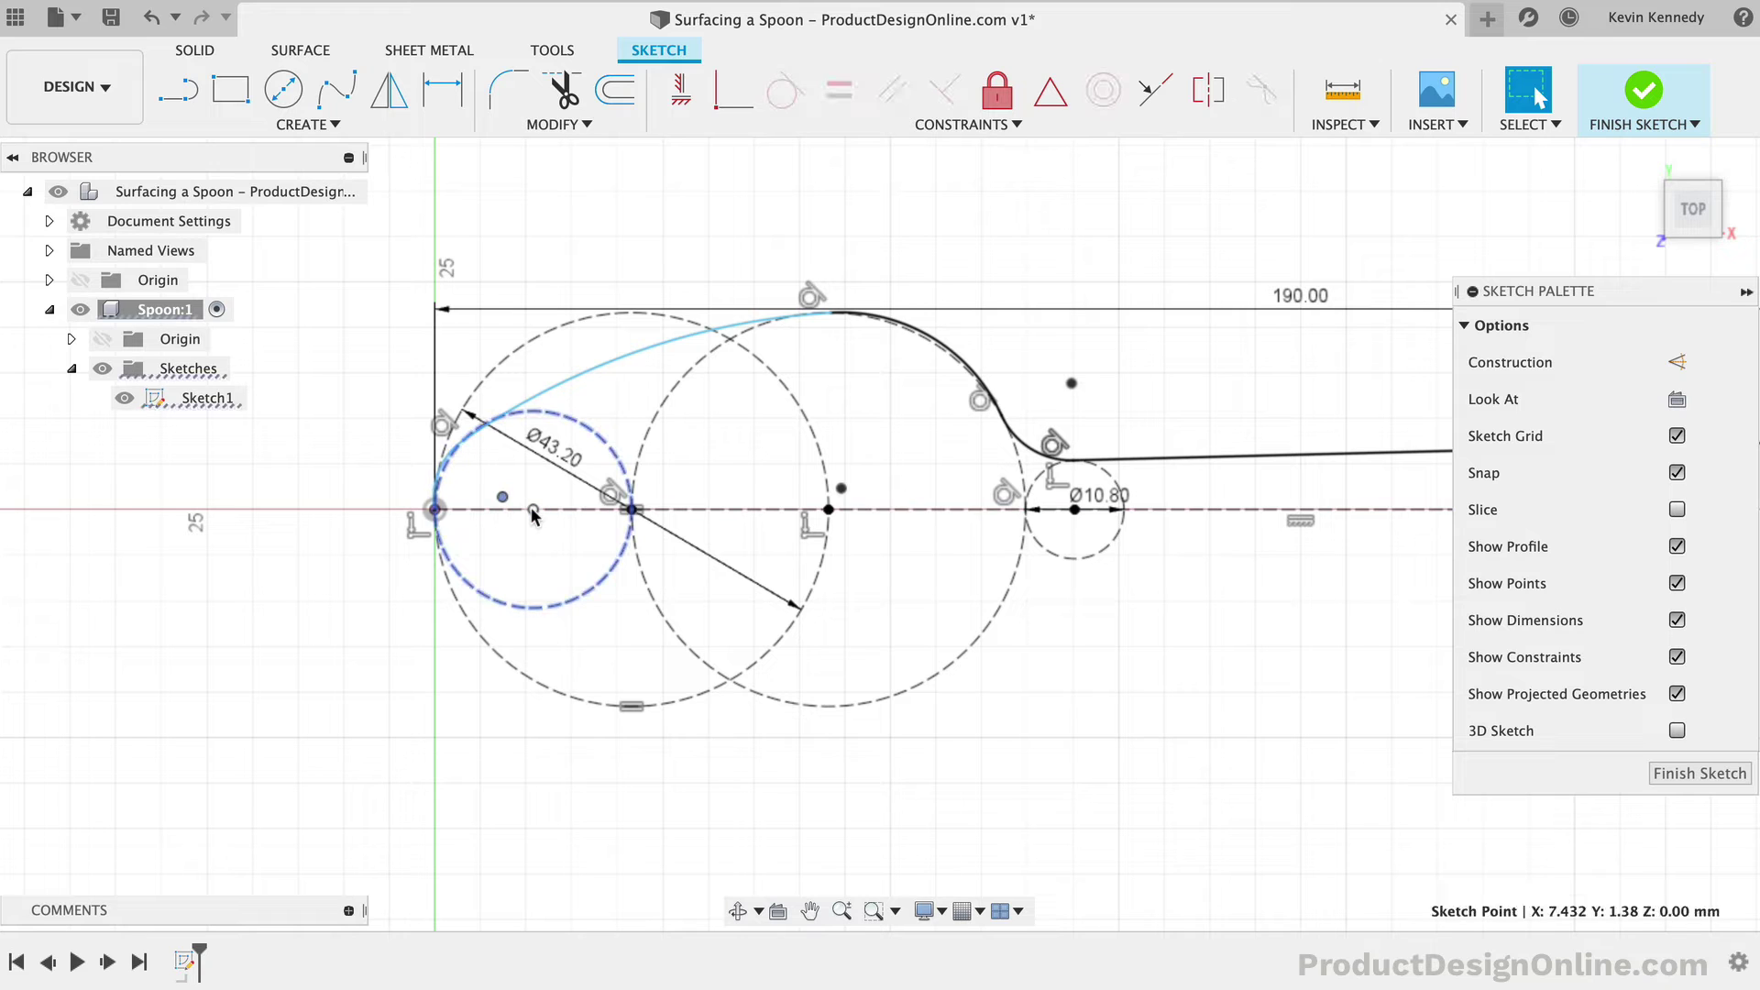
shift+click(534, 511)
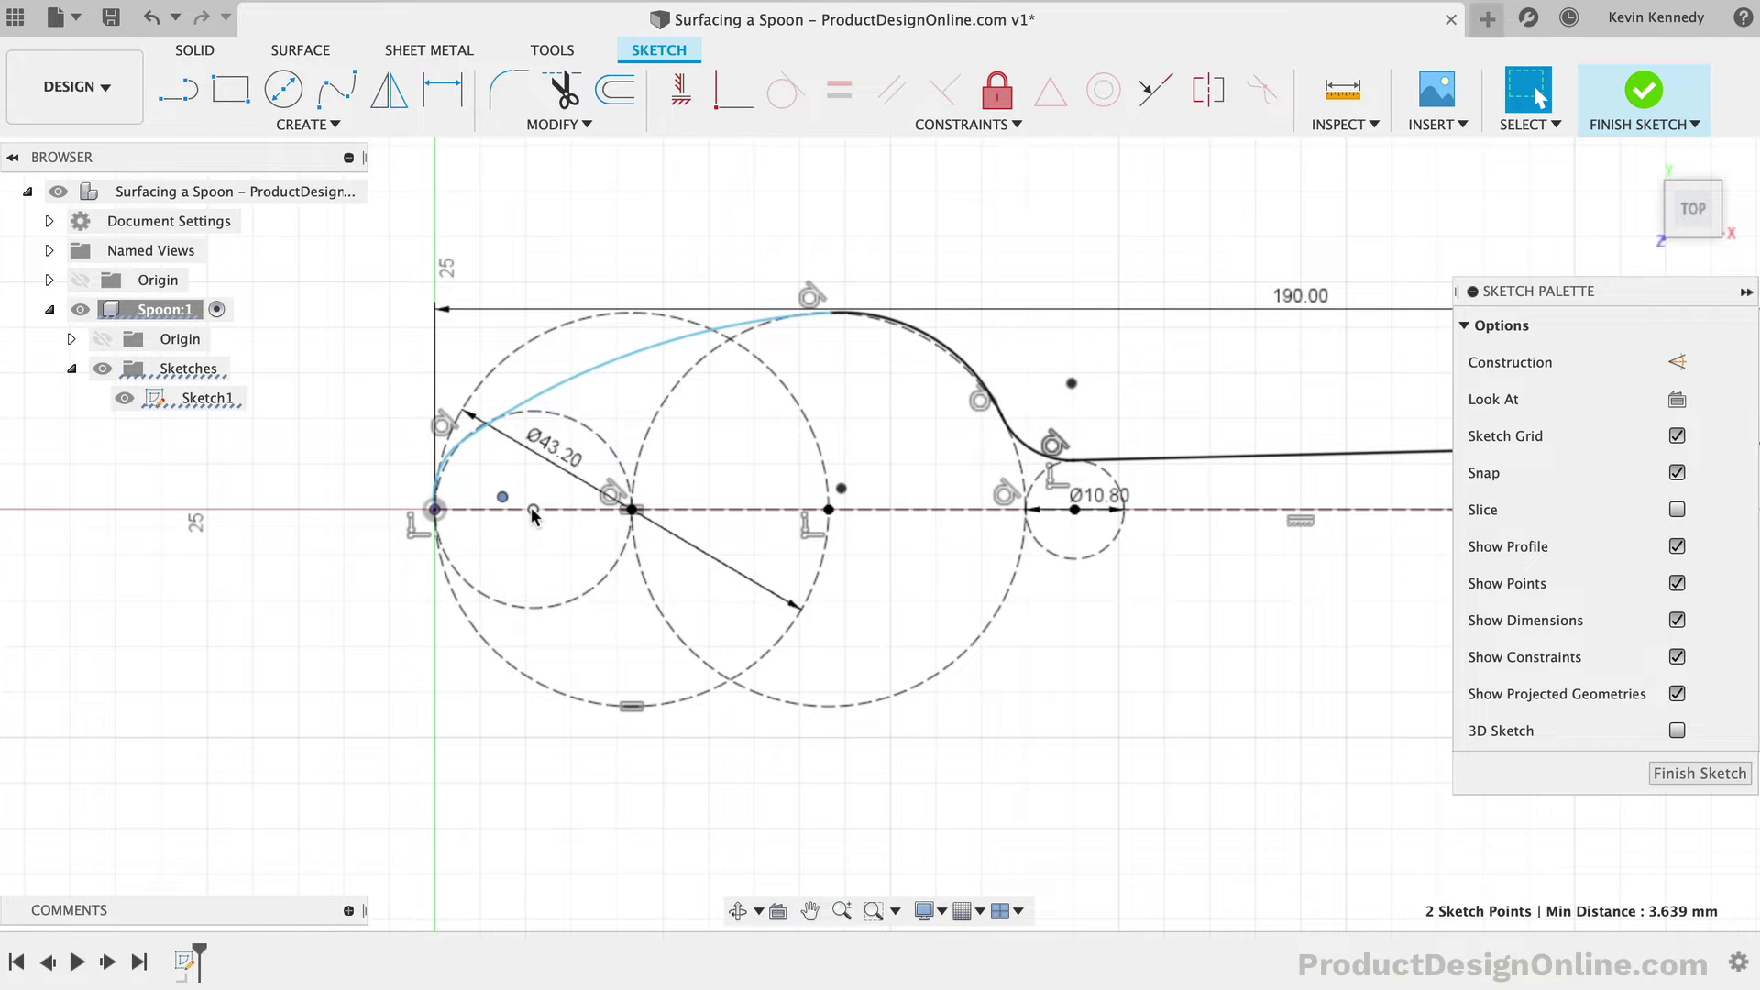
click(726, 103)
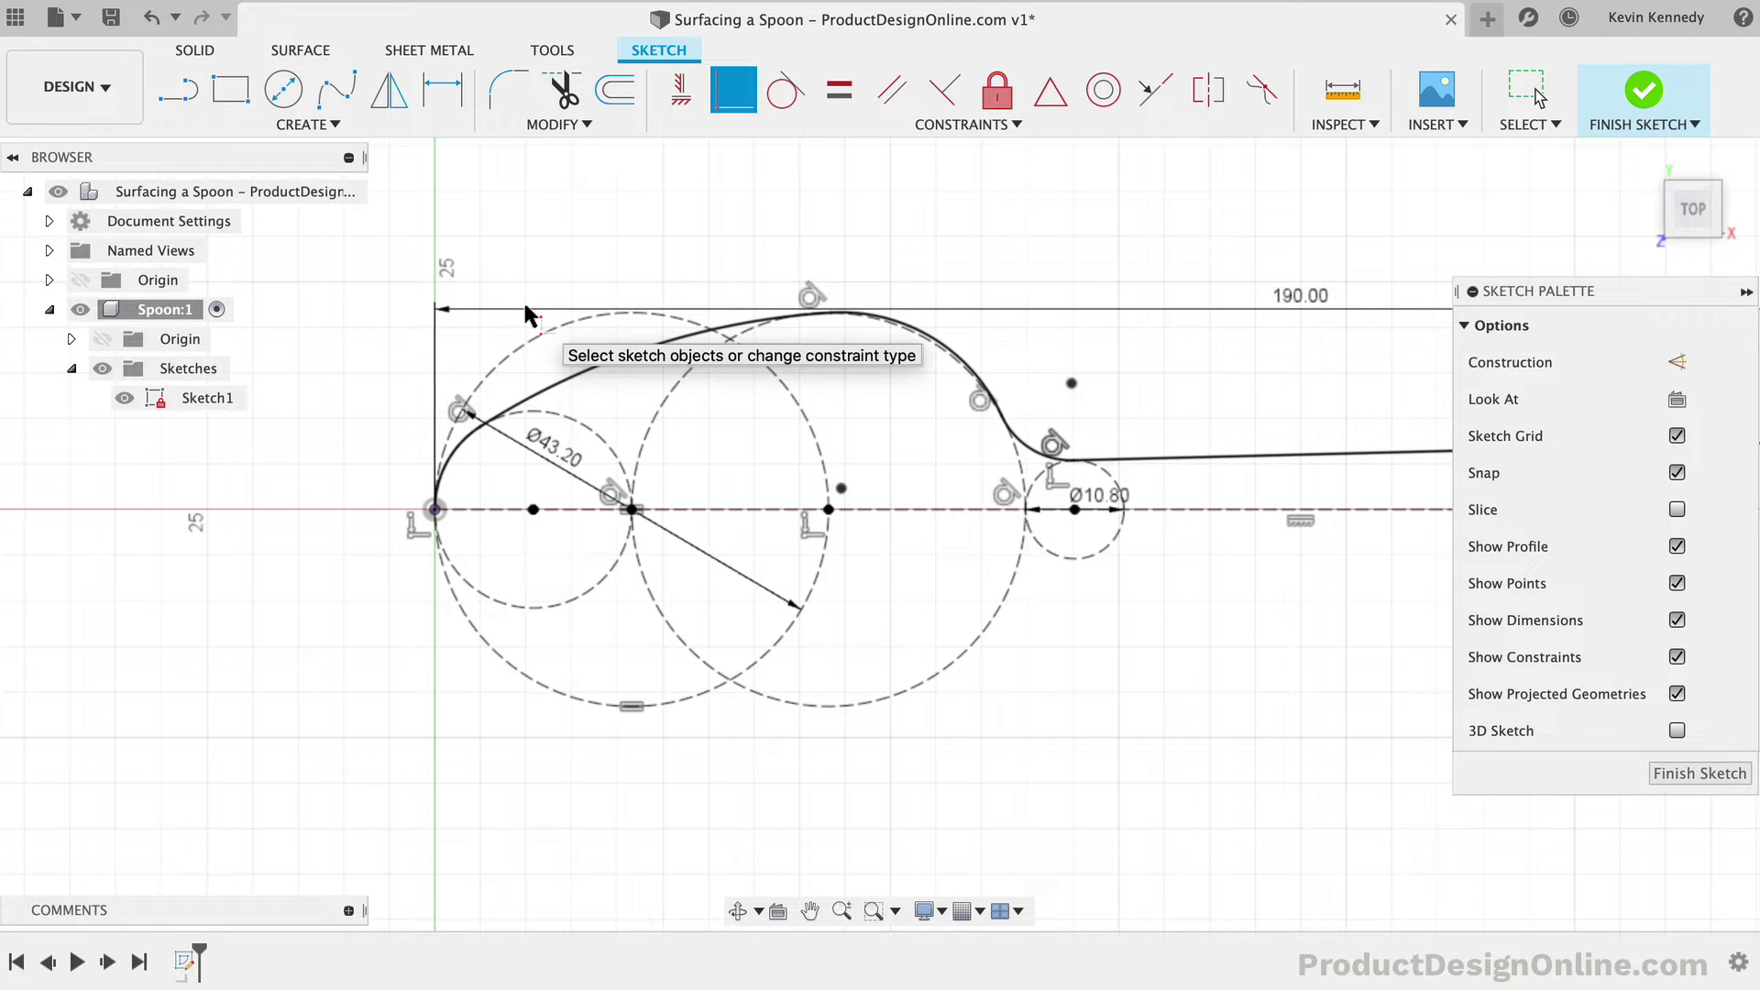
click(841, 489)
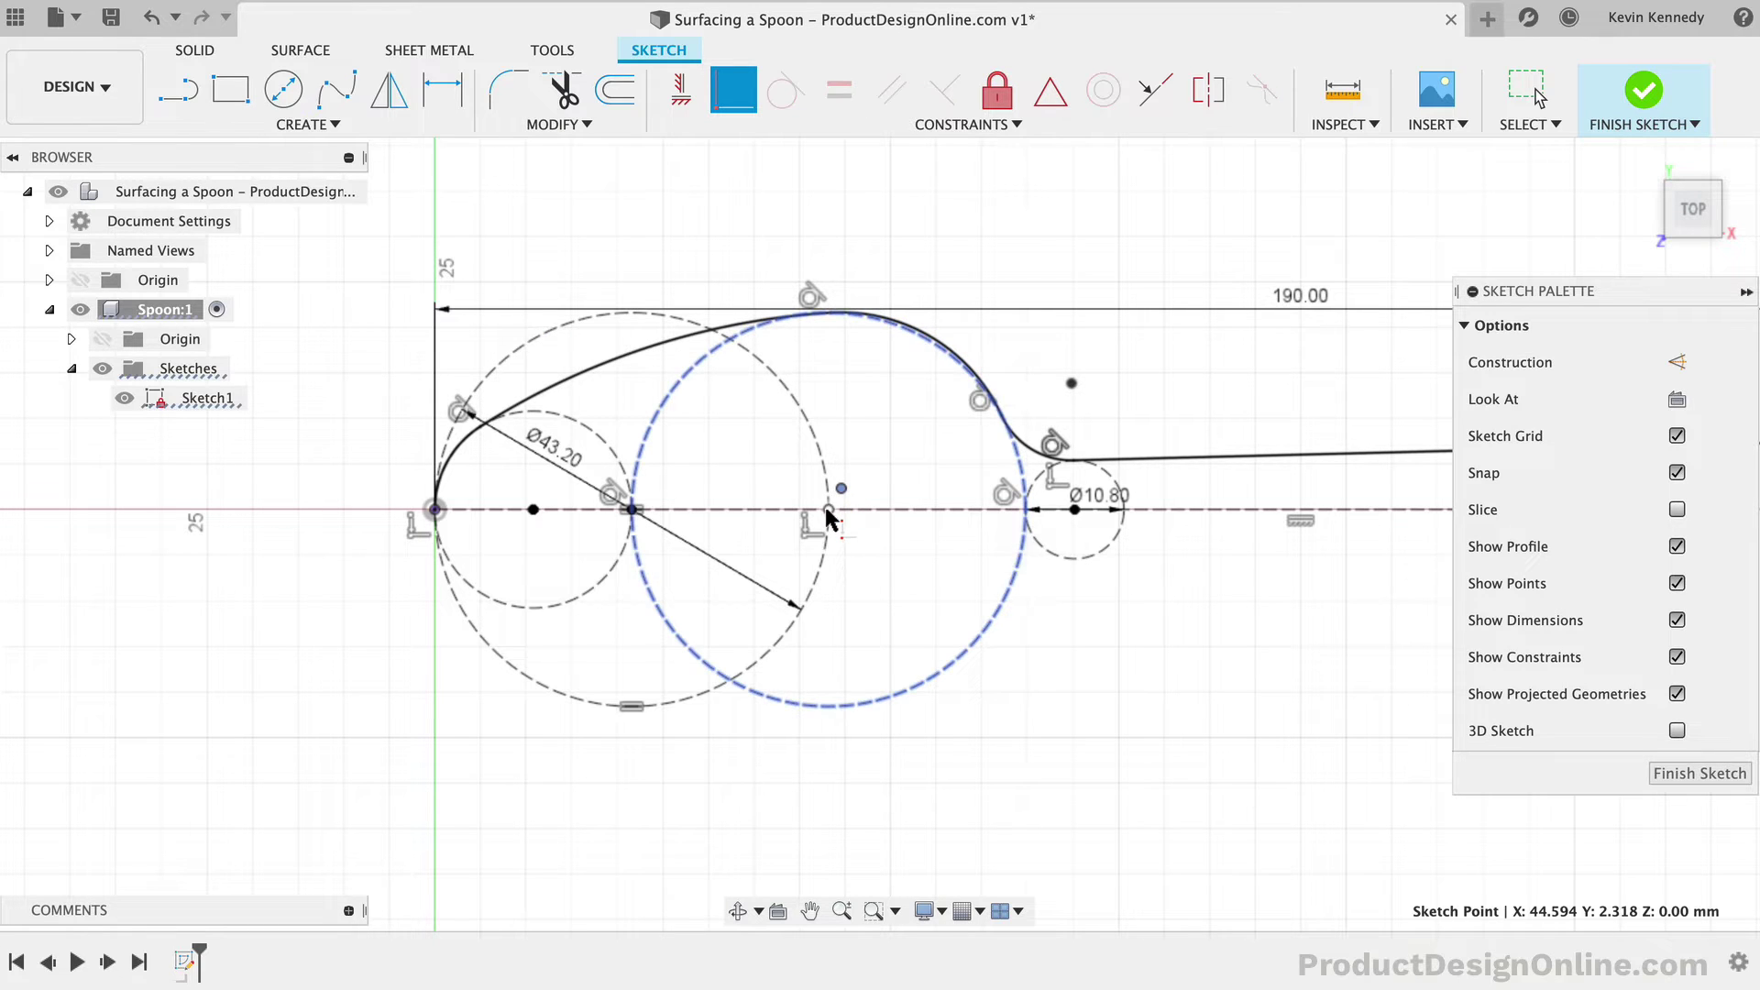
click(829, 510)
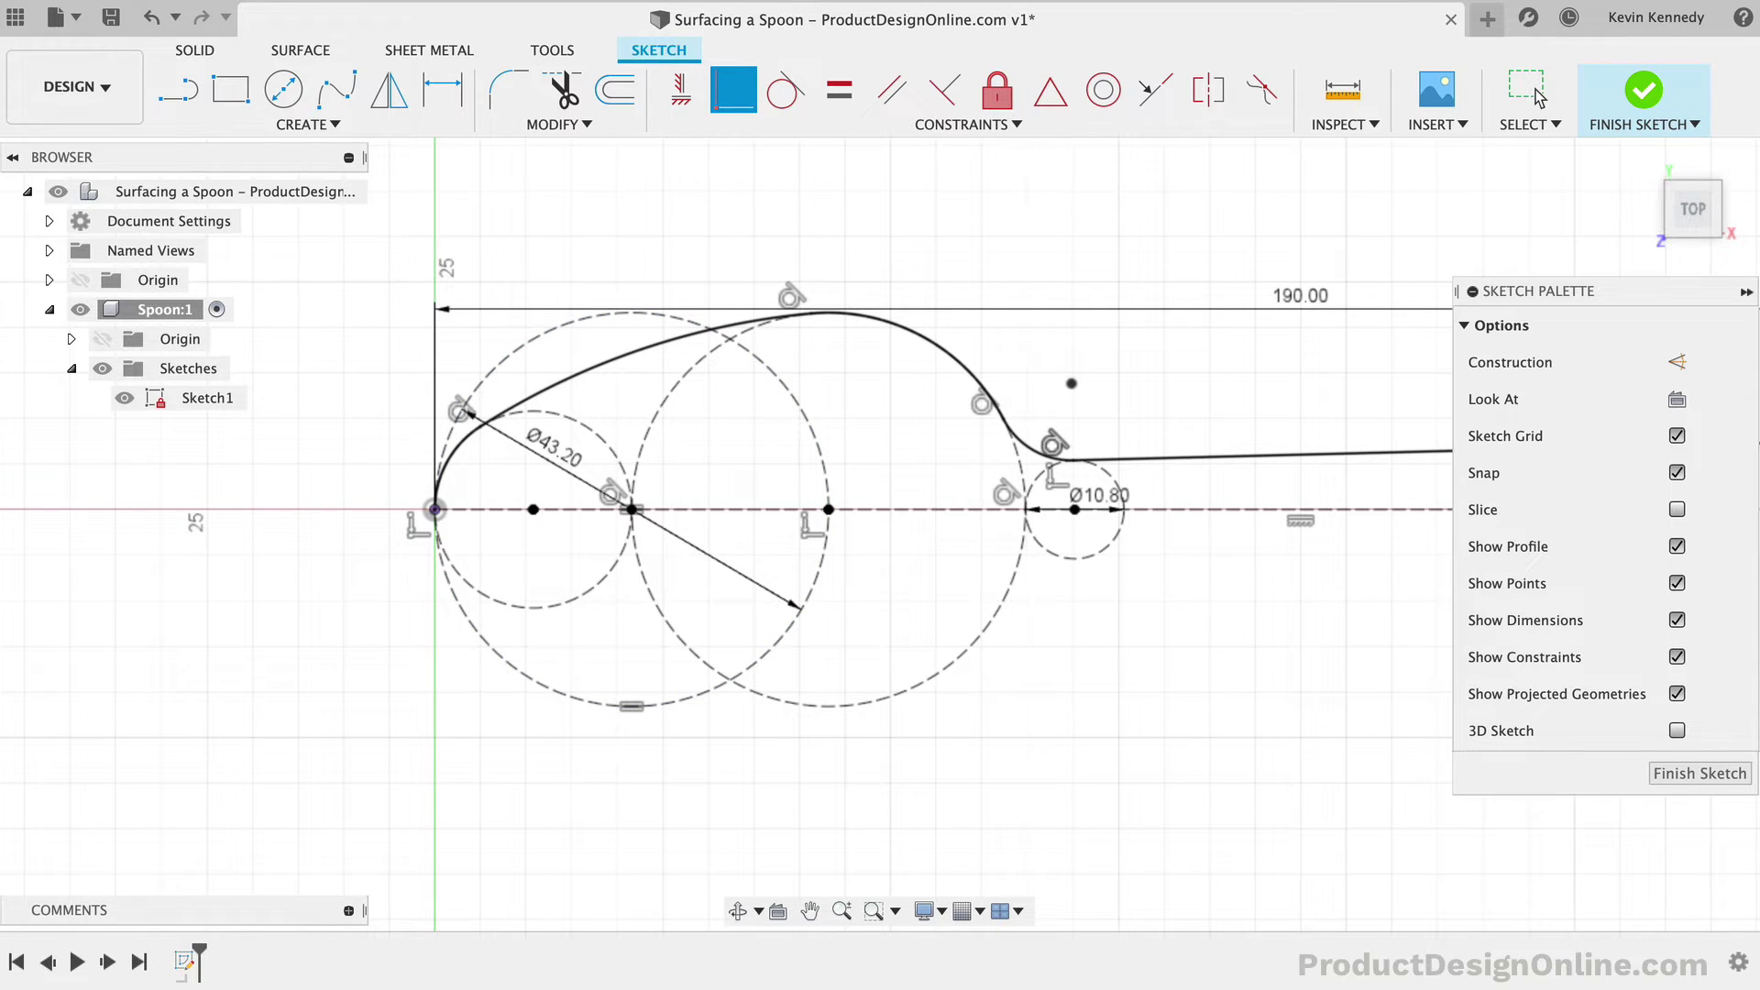
Step: Mirror the four bowl arcs and the handle line across the horizontal construction centreline
scroll(1215, 724, down, 3)
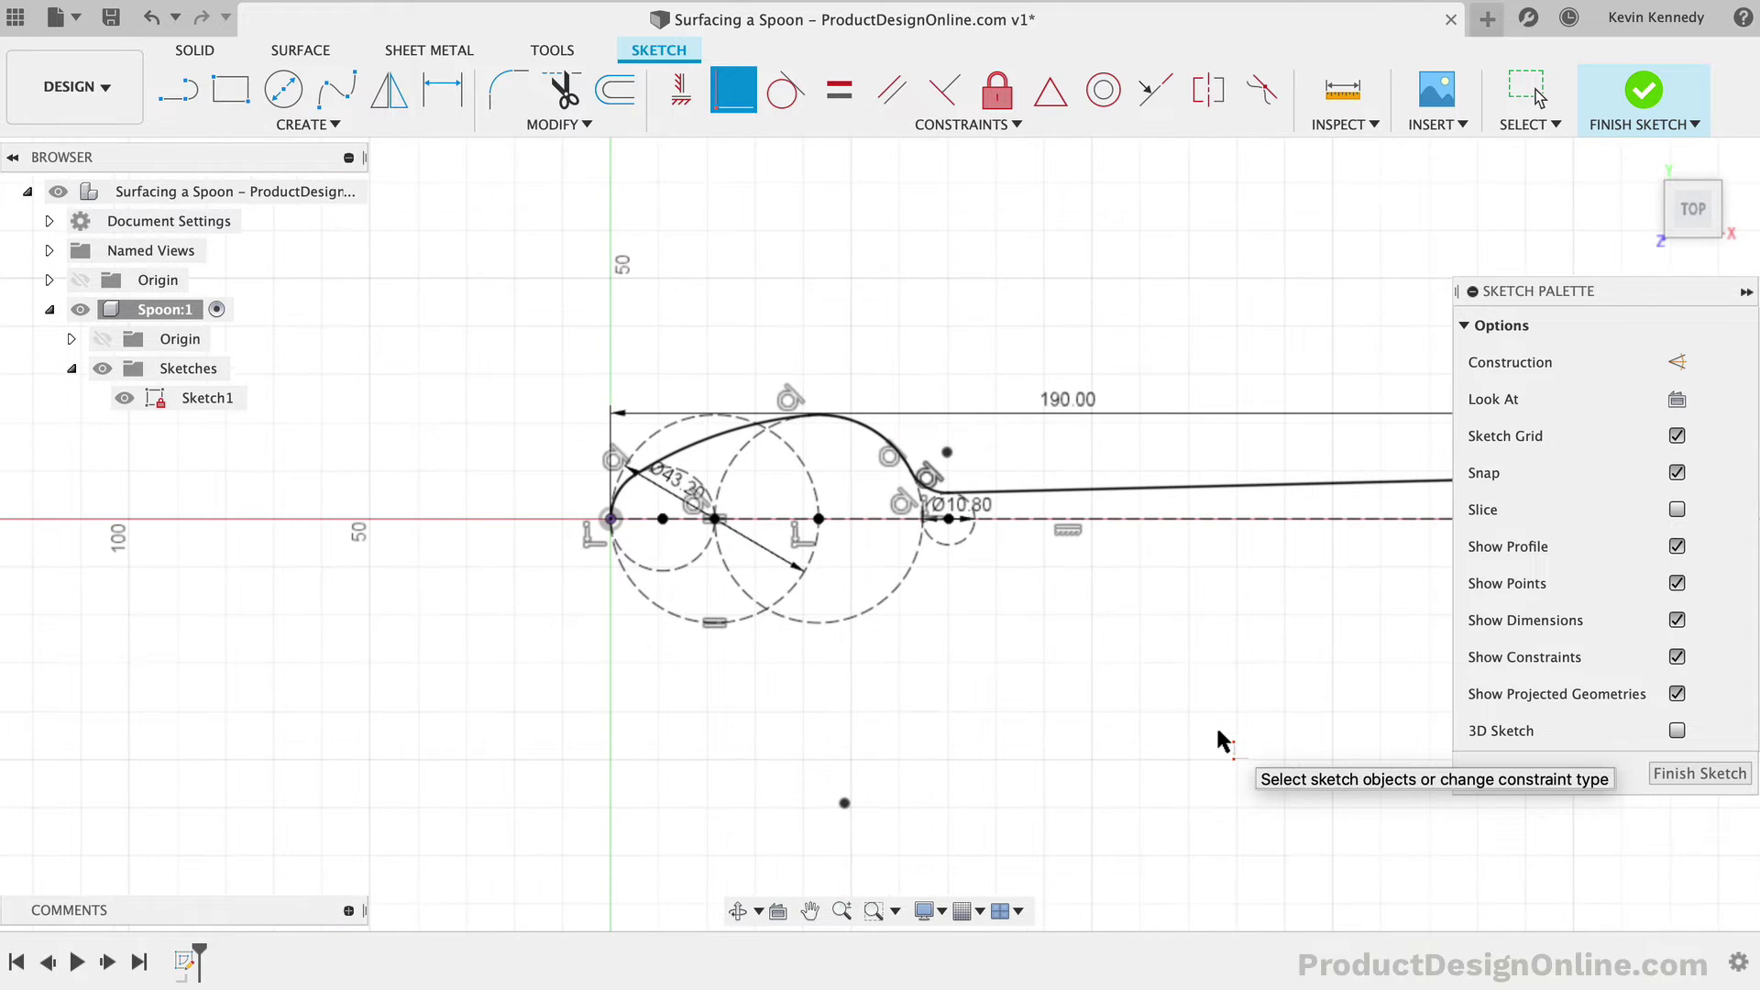
scroll(1218, 732, right, 5)
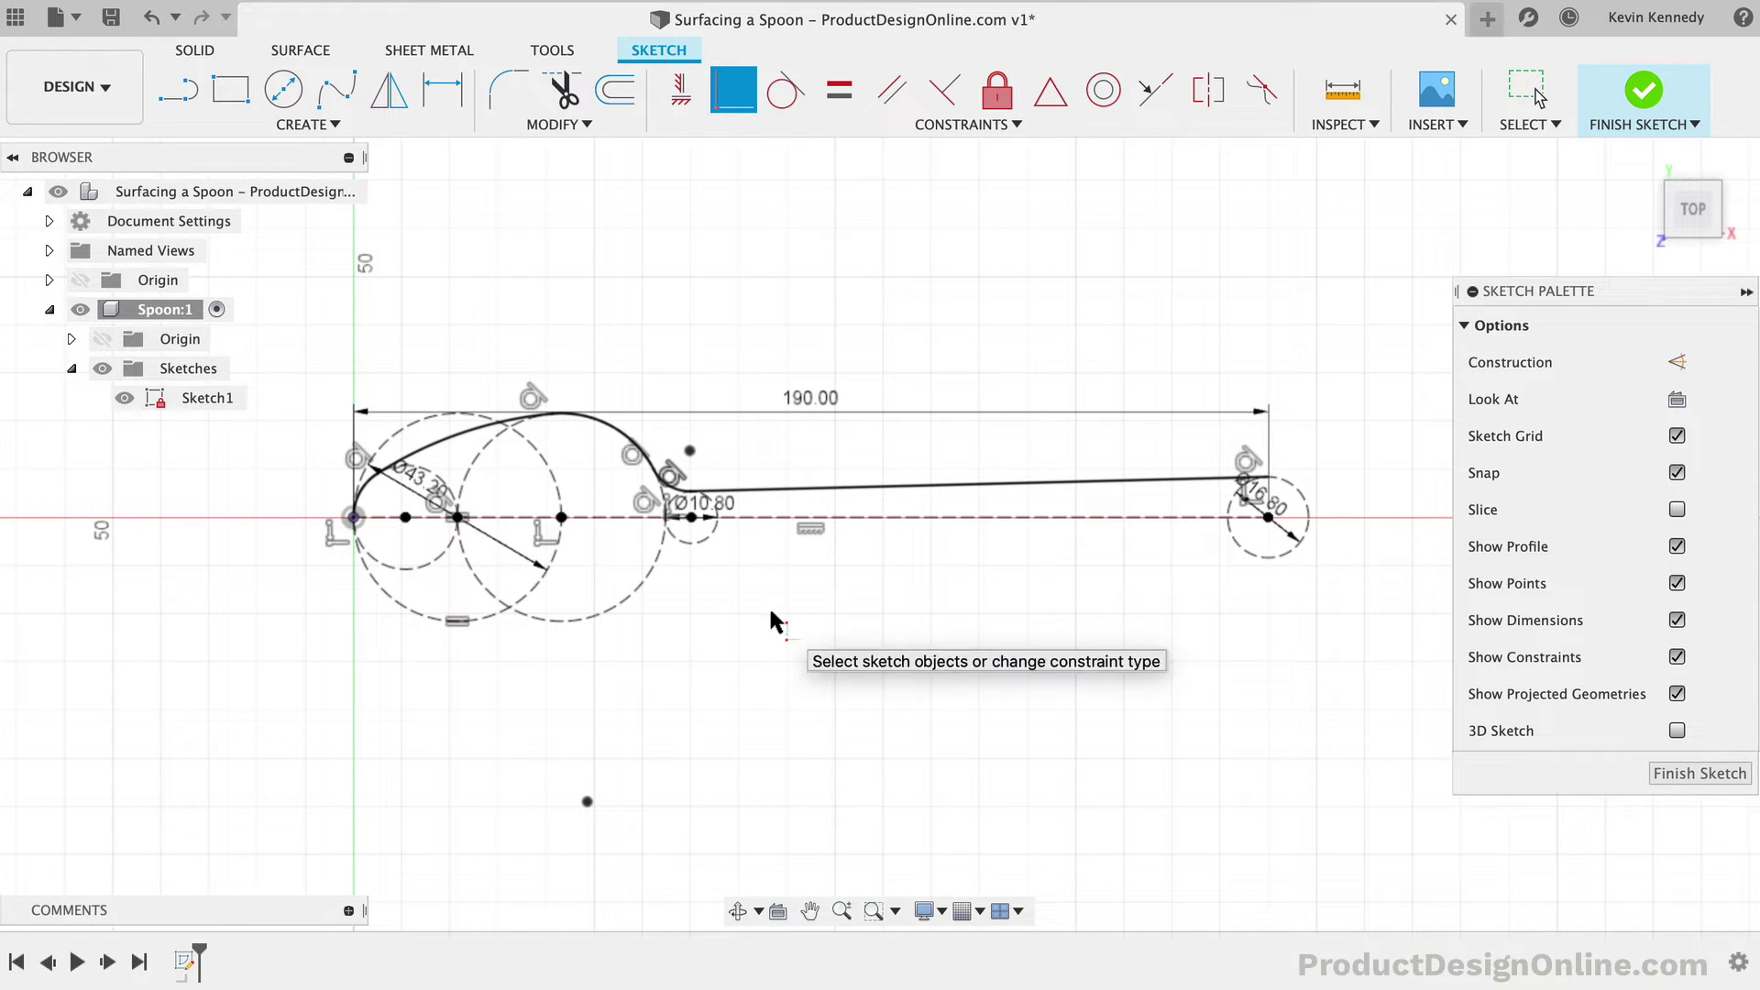
scroll(770, 621, up, 3)
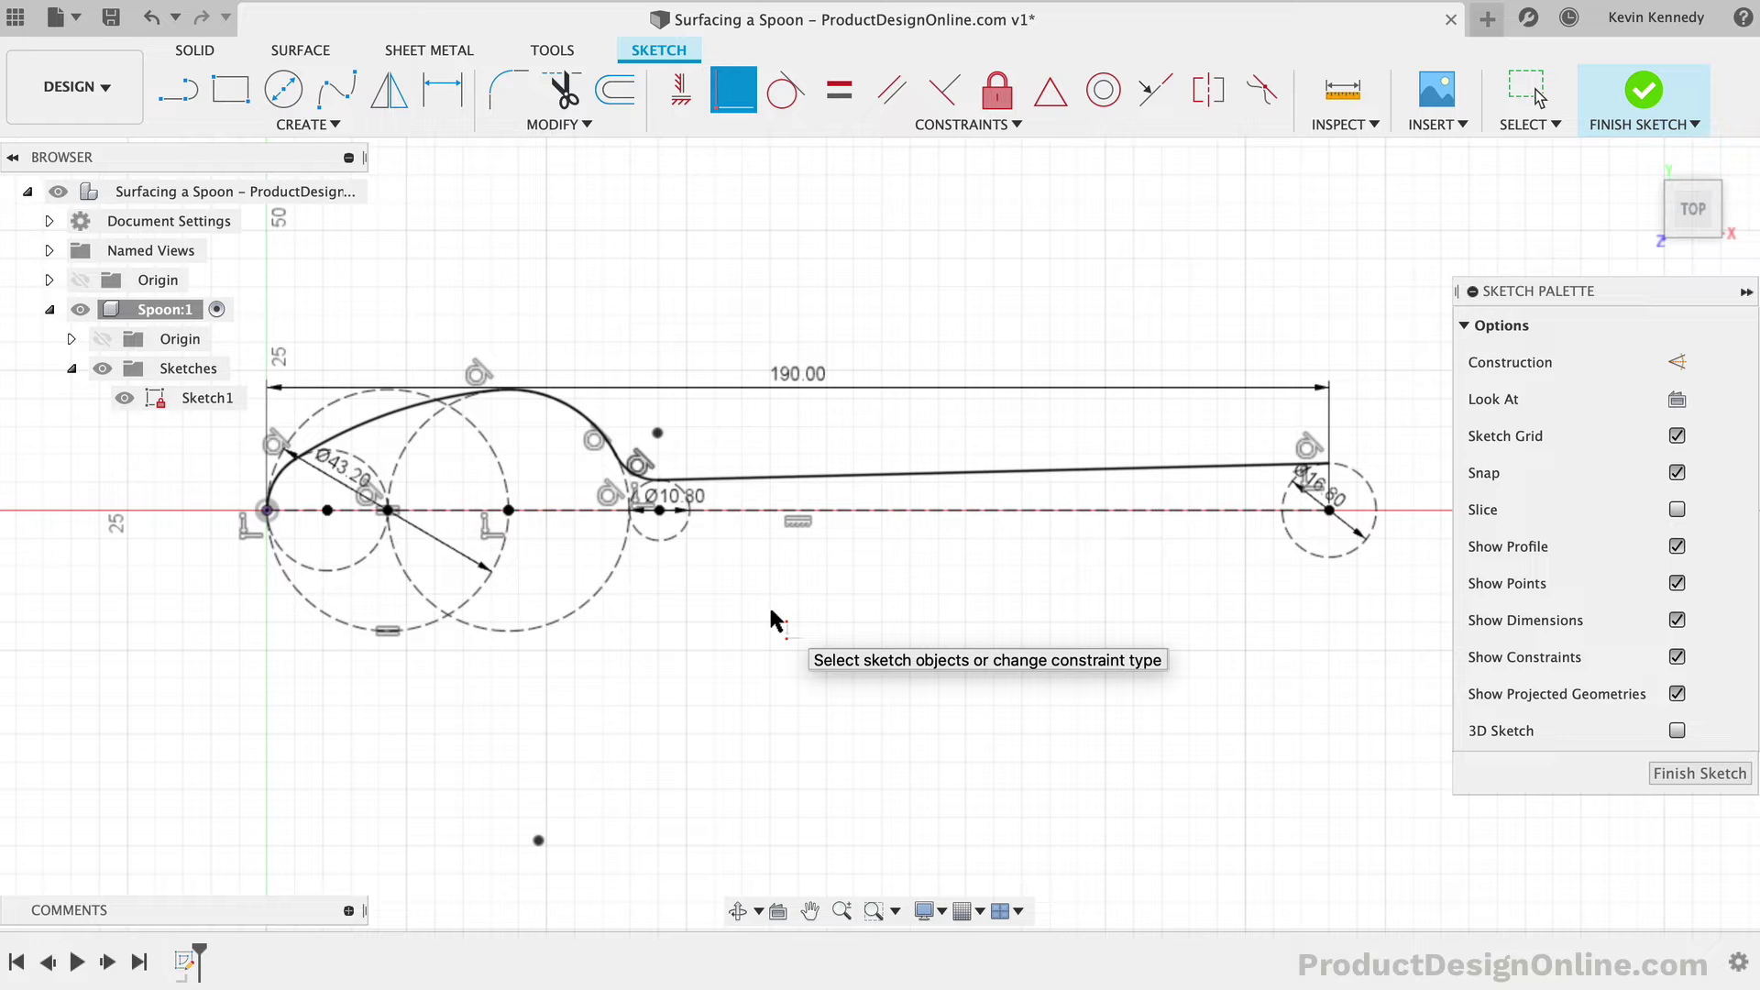
click(390, 90)
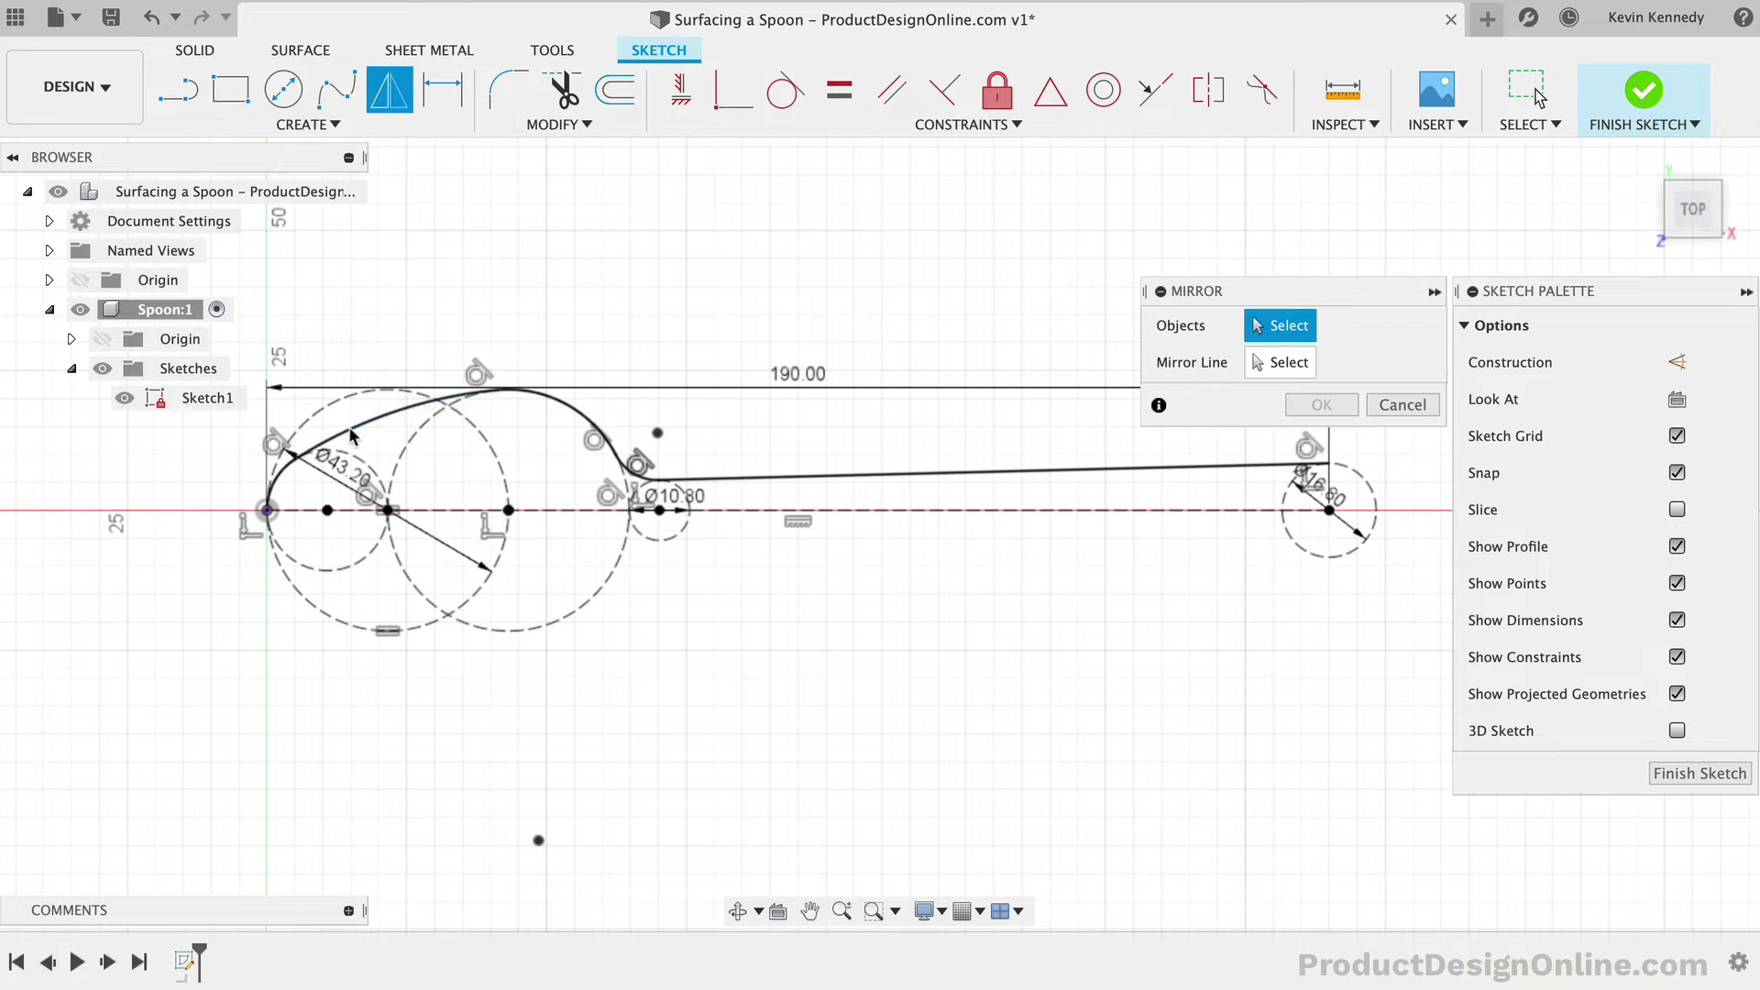
click(394, 414)
click(476, 395)
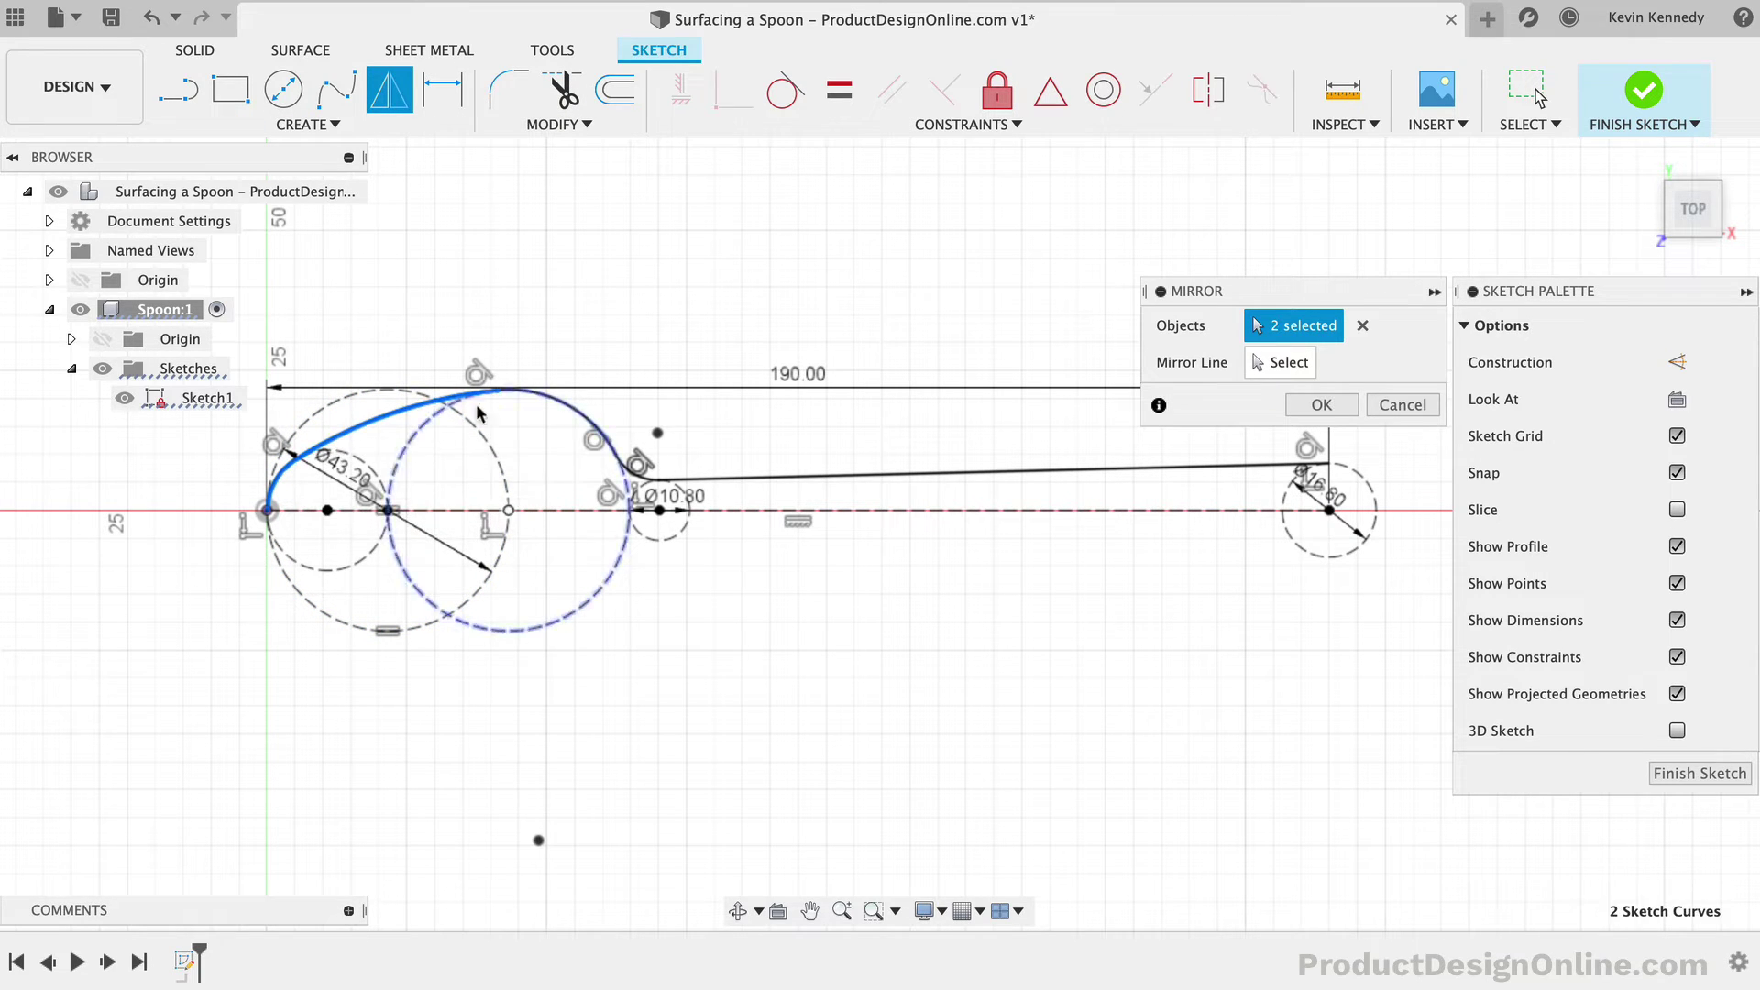
click(566, 406)
click(635, 474)
click(757, 477)
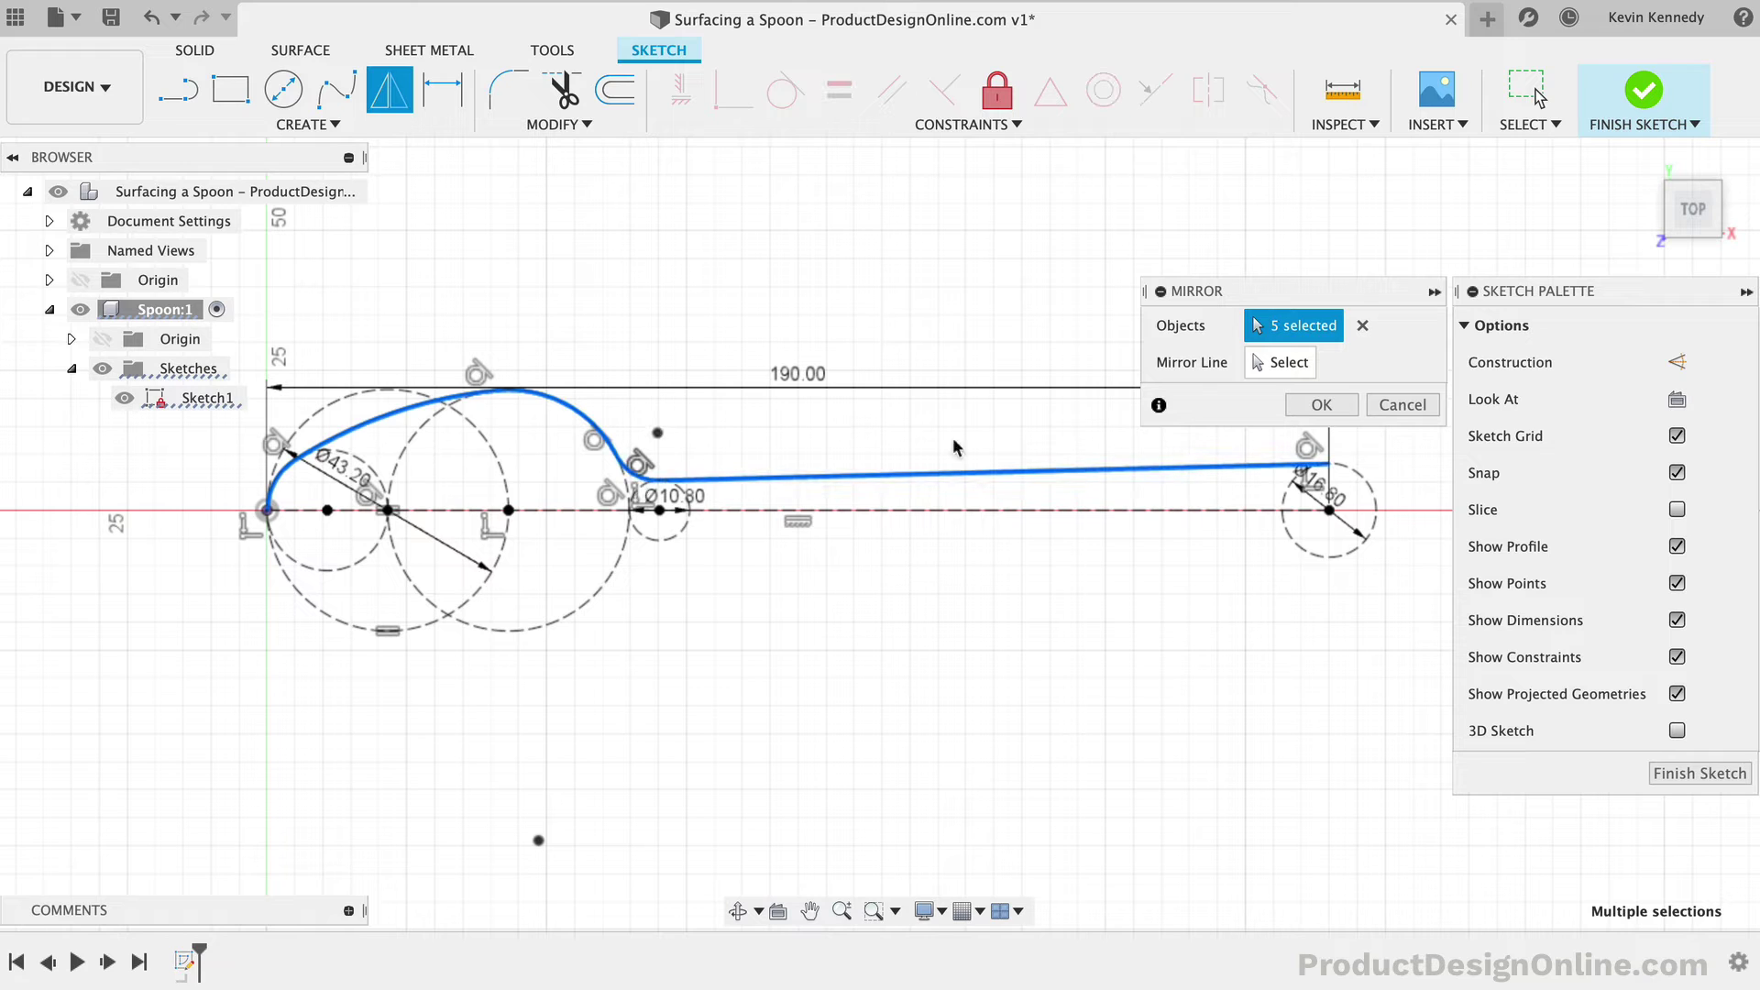
click(1256, 363)
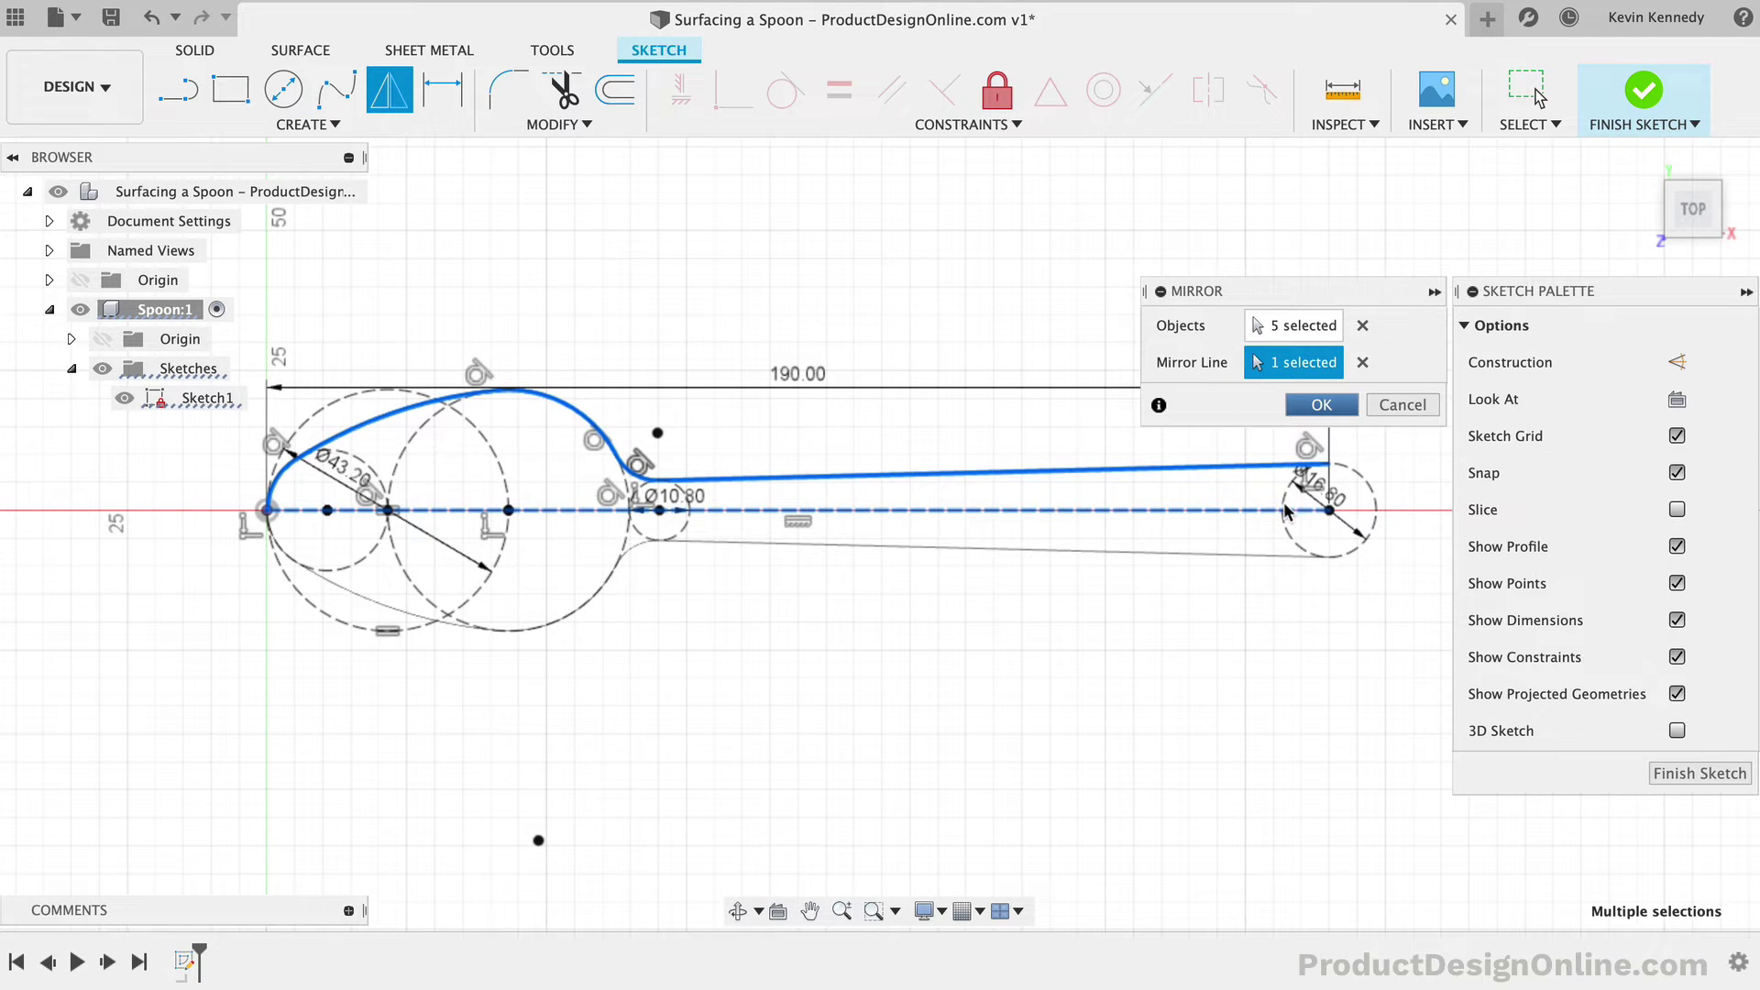
key(Return)
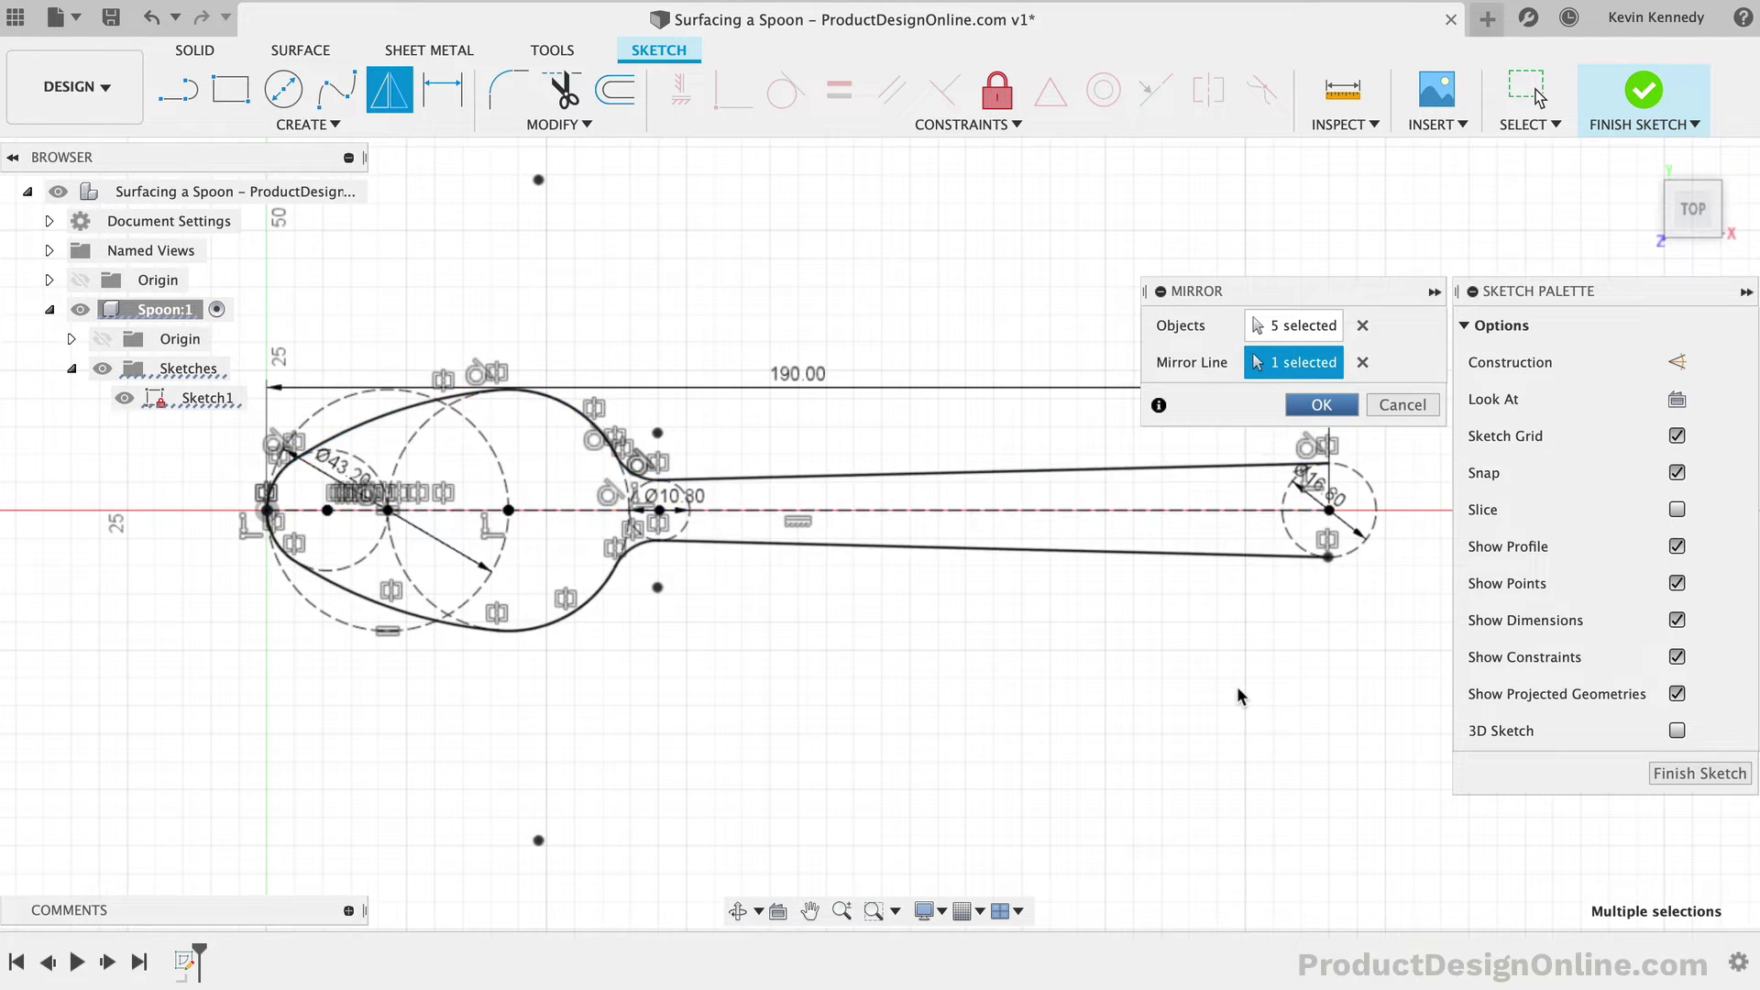
Step: Convert the 16.8 mm handle-end circle to normal geometry and trim away its inner half between the handle lines
click(1284, 534)
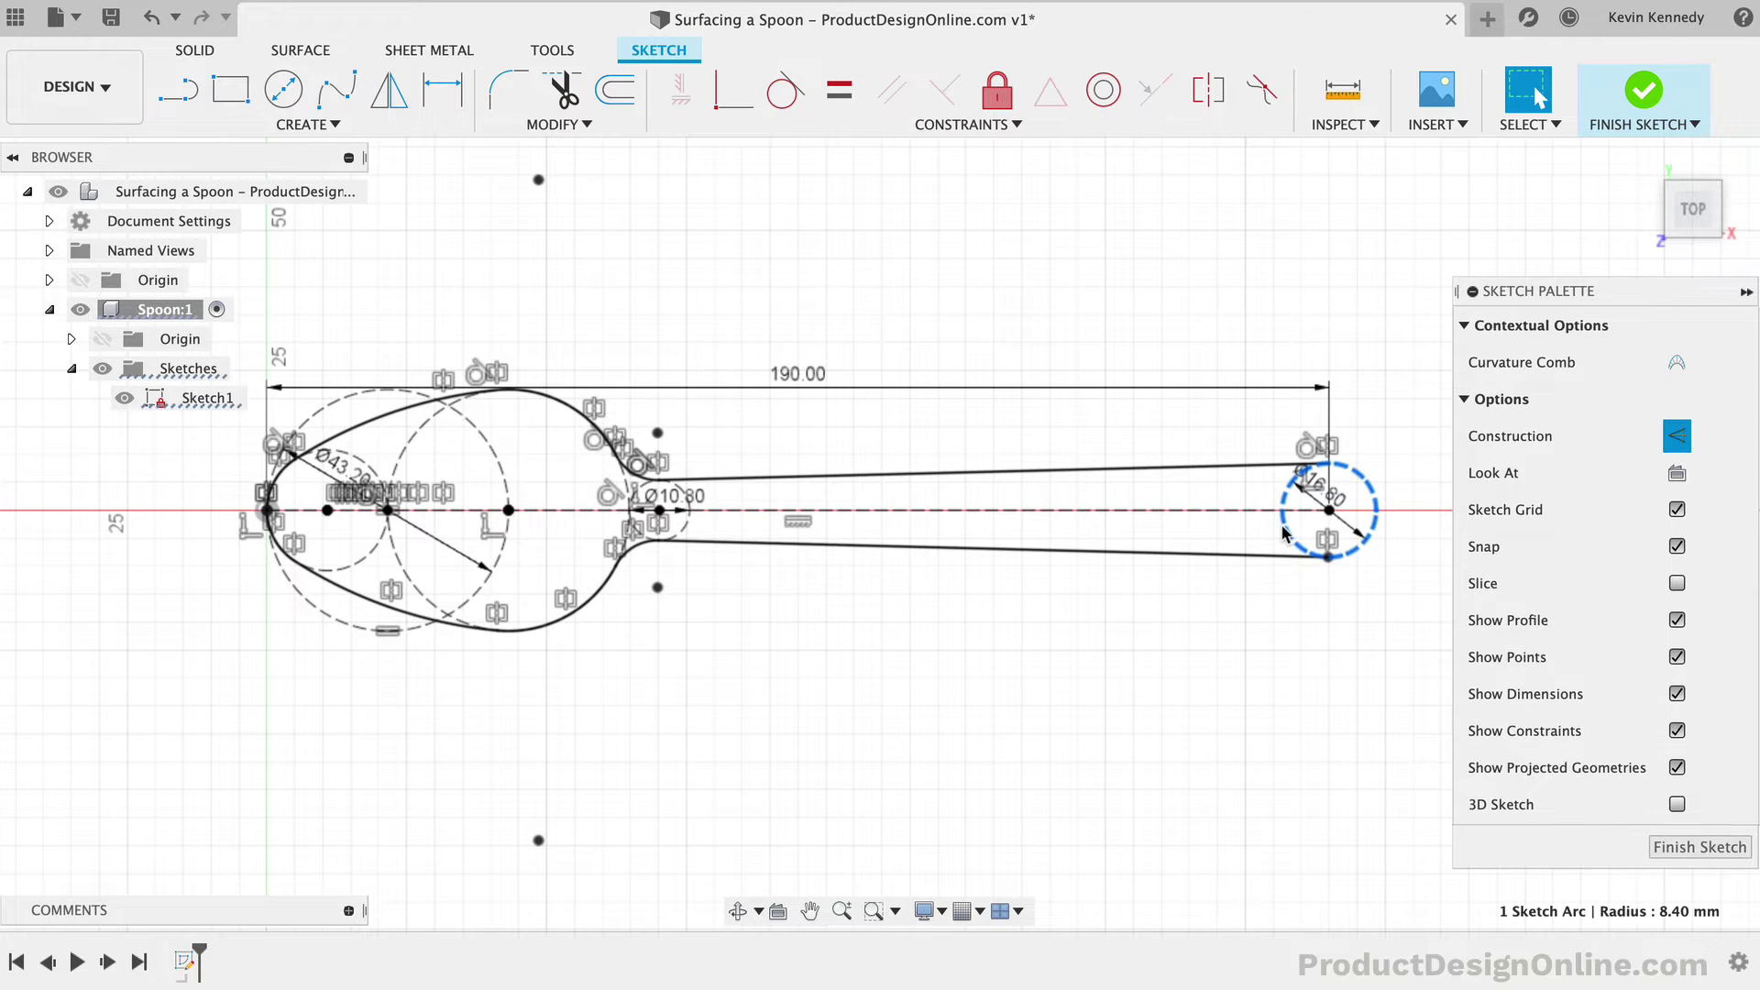
key(Escape)
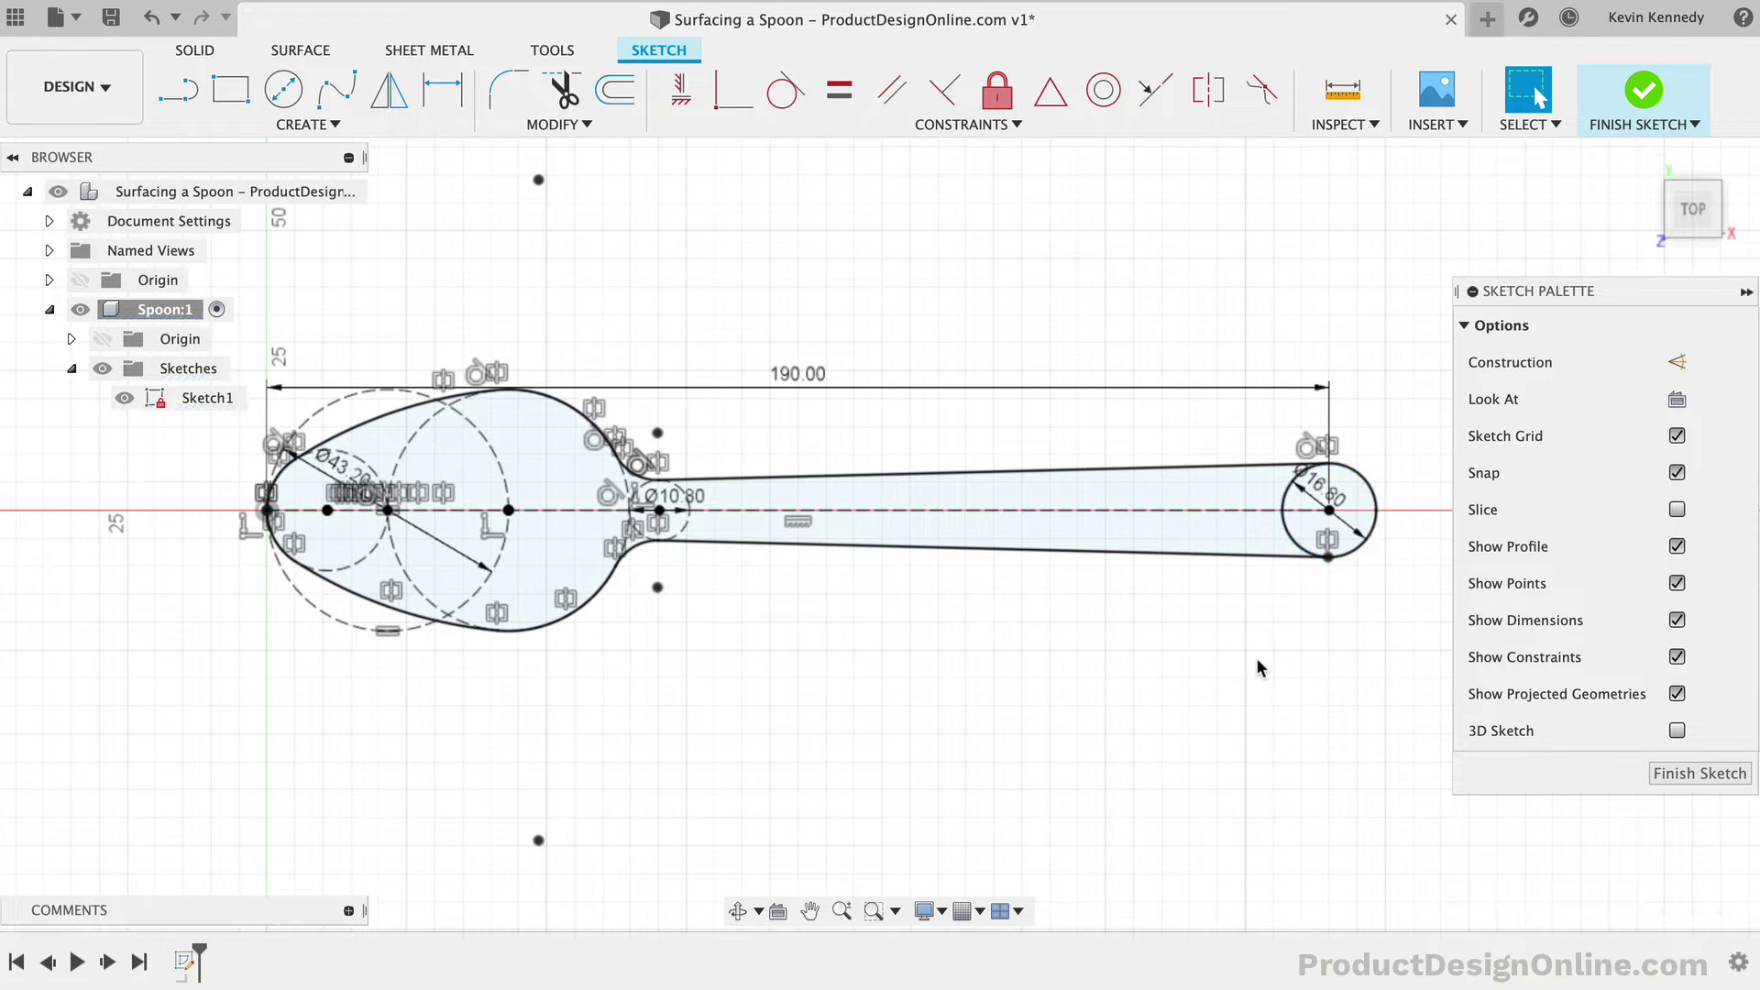
key(t)
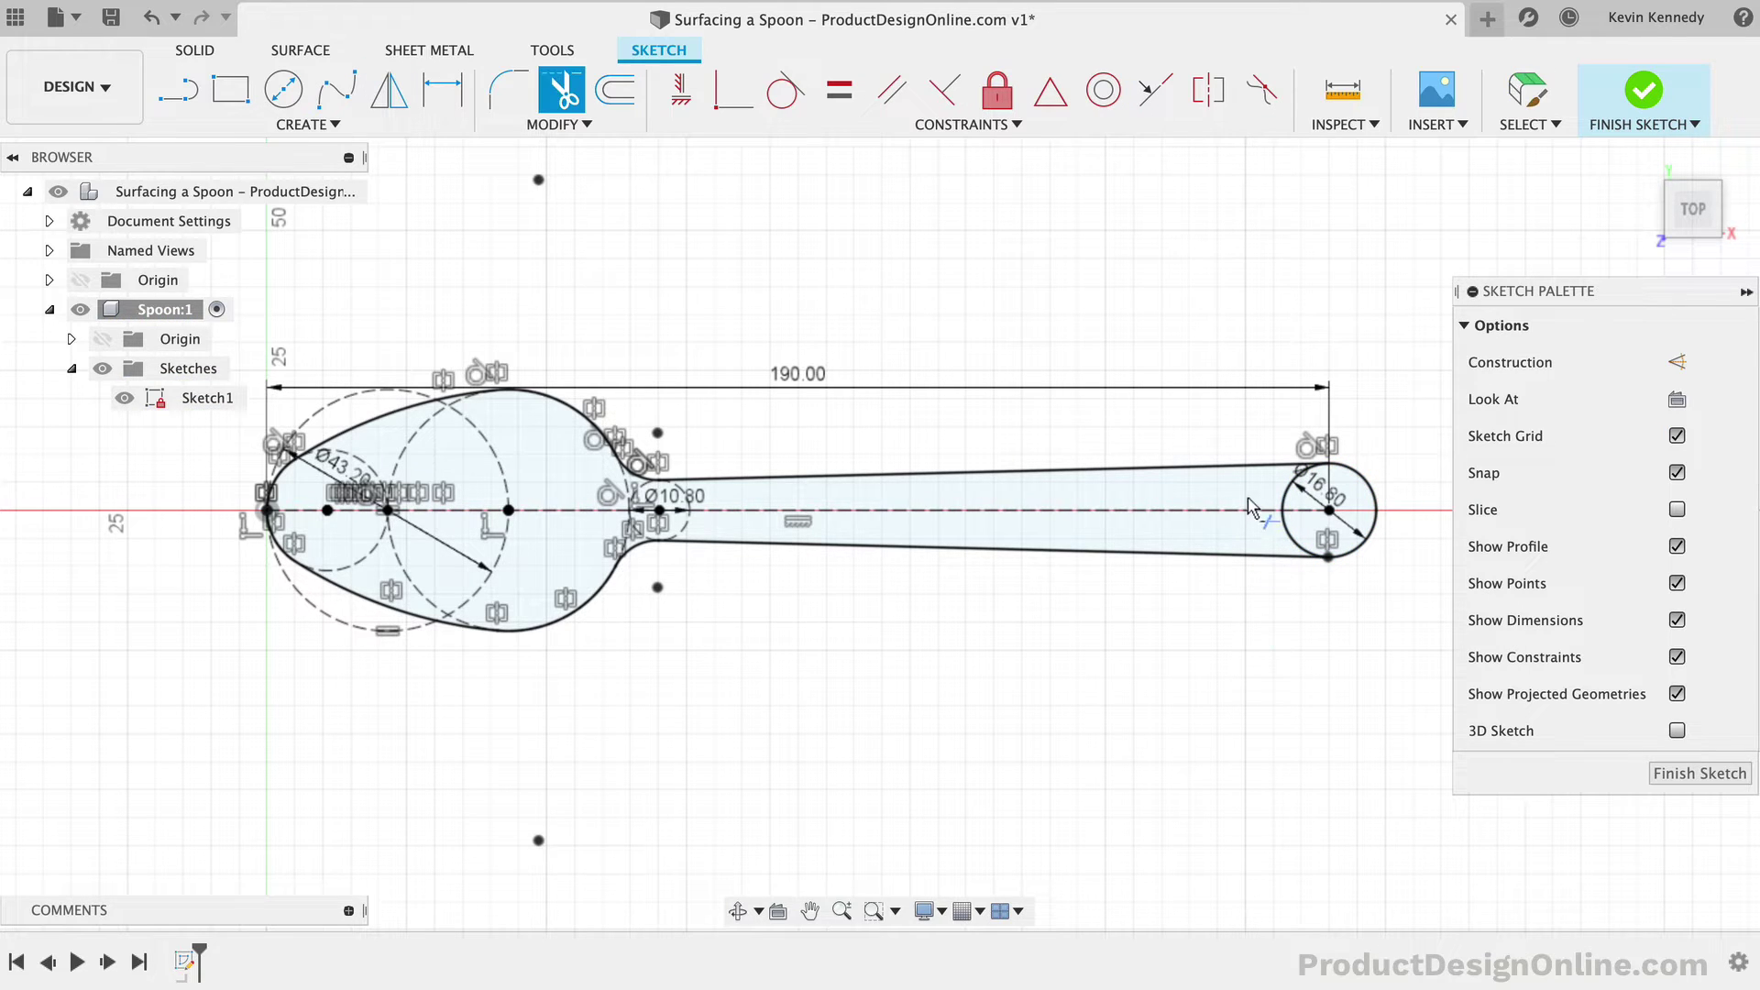
click(1288, 534)
click(1288, 504)
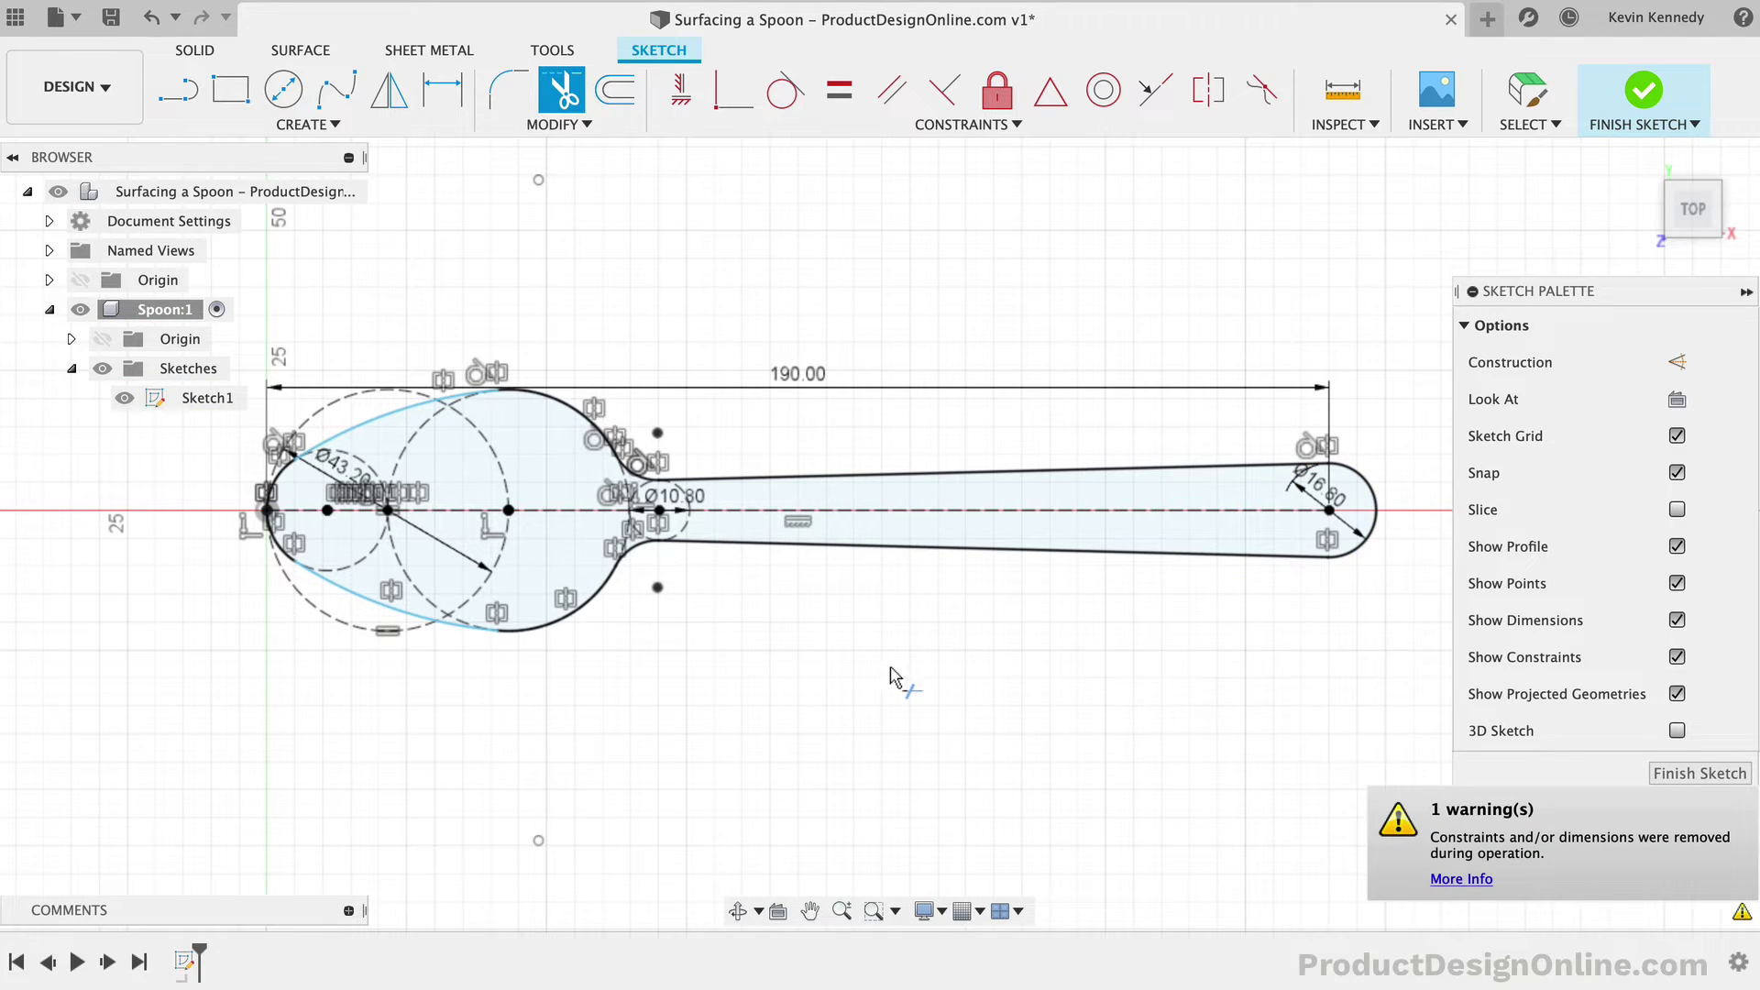
key(Escape)
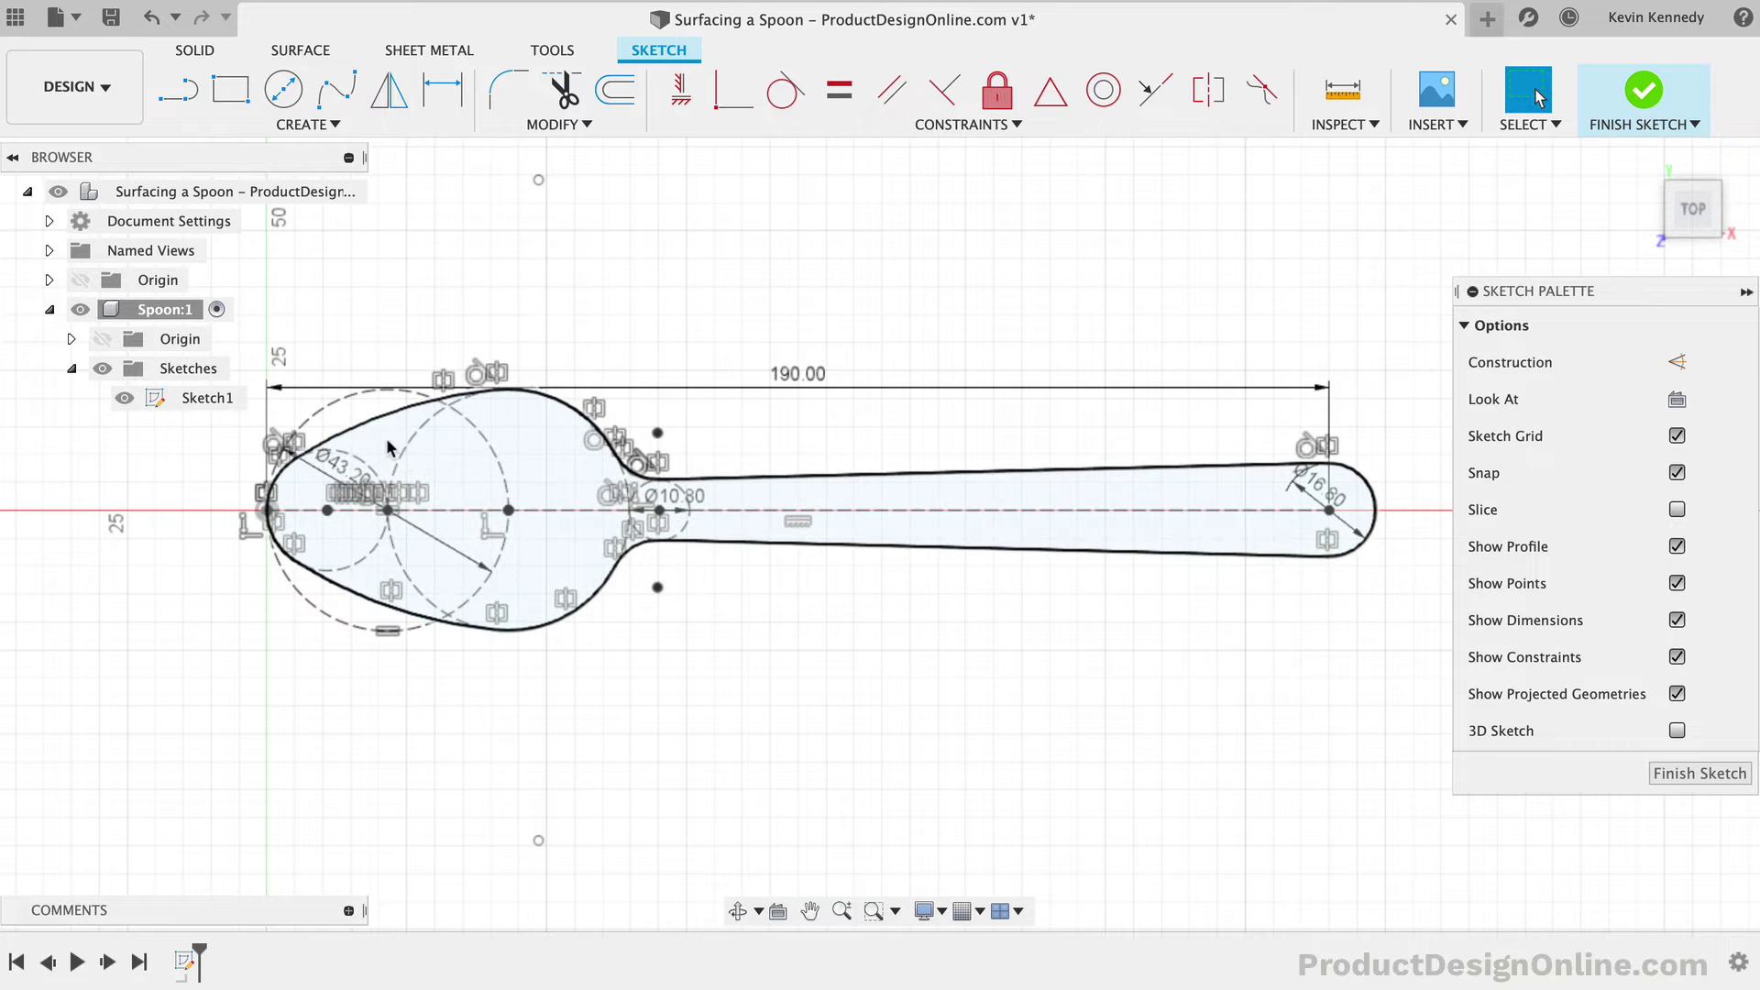
Step: Dimension the long upper arc between the spoon's tip and the widest part of the bowl to a 50 mm radius
click(381, 429)
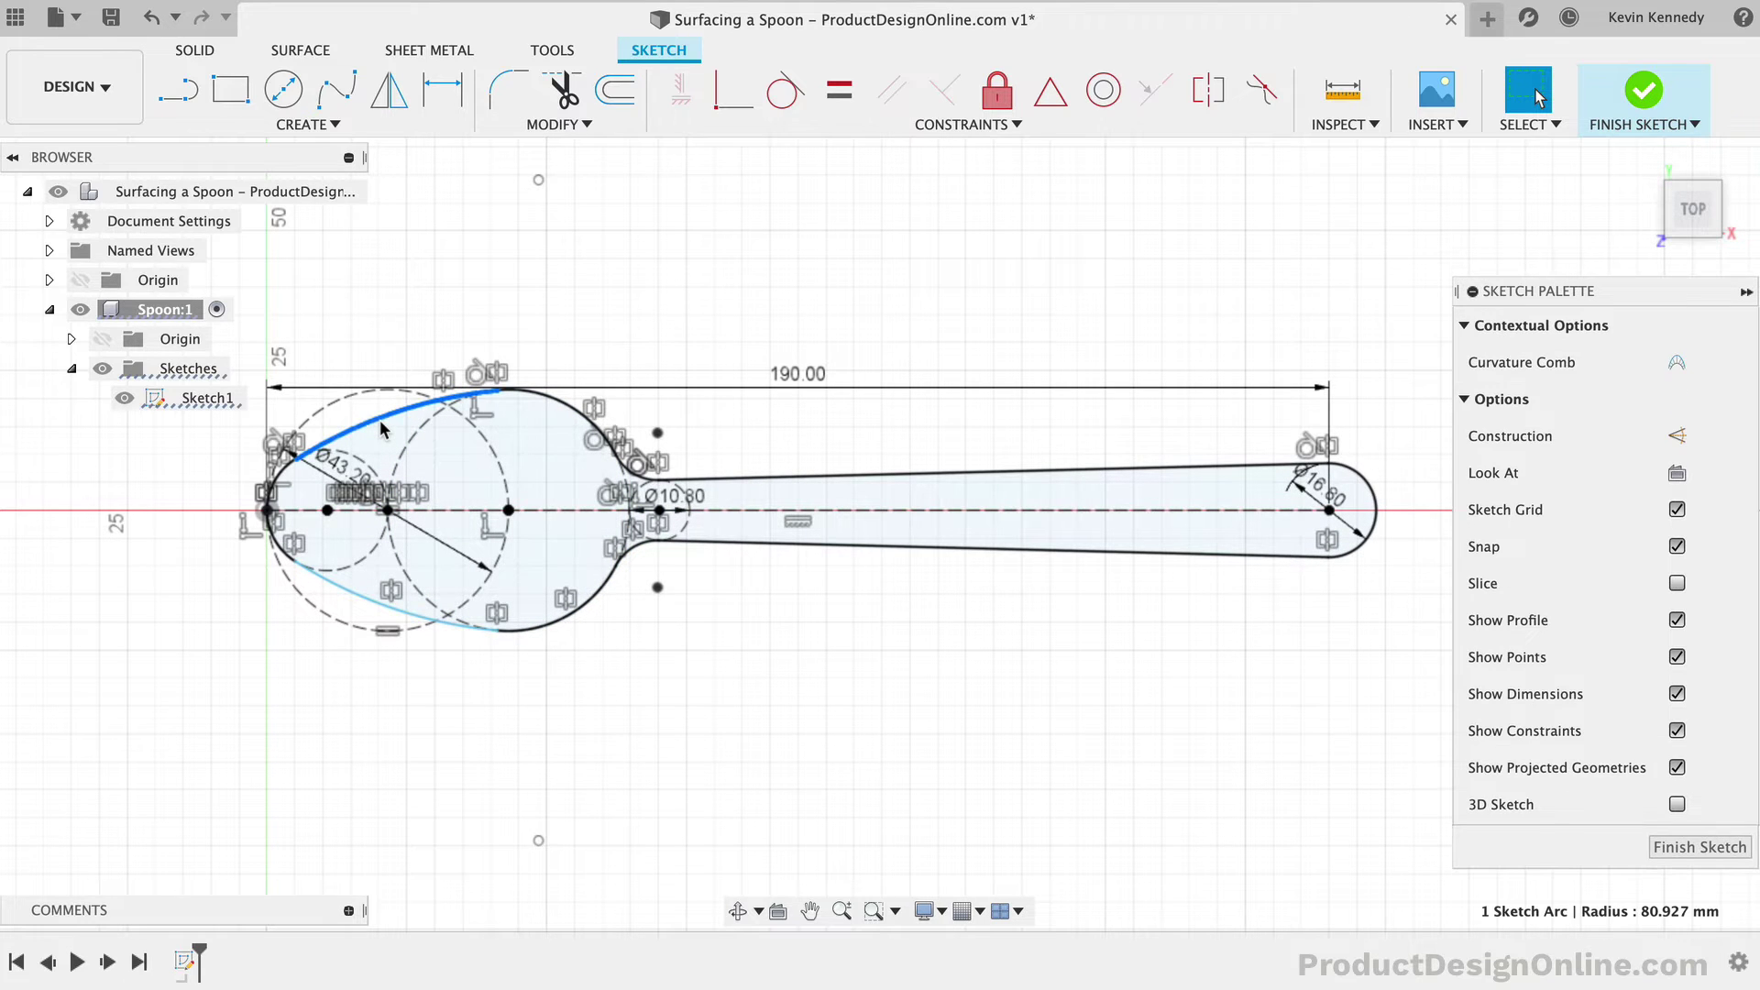
key(d)
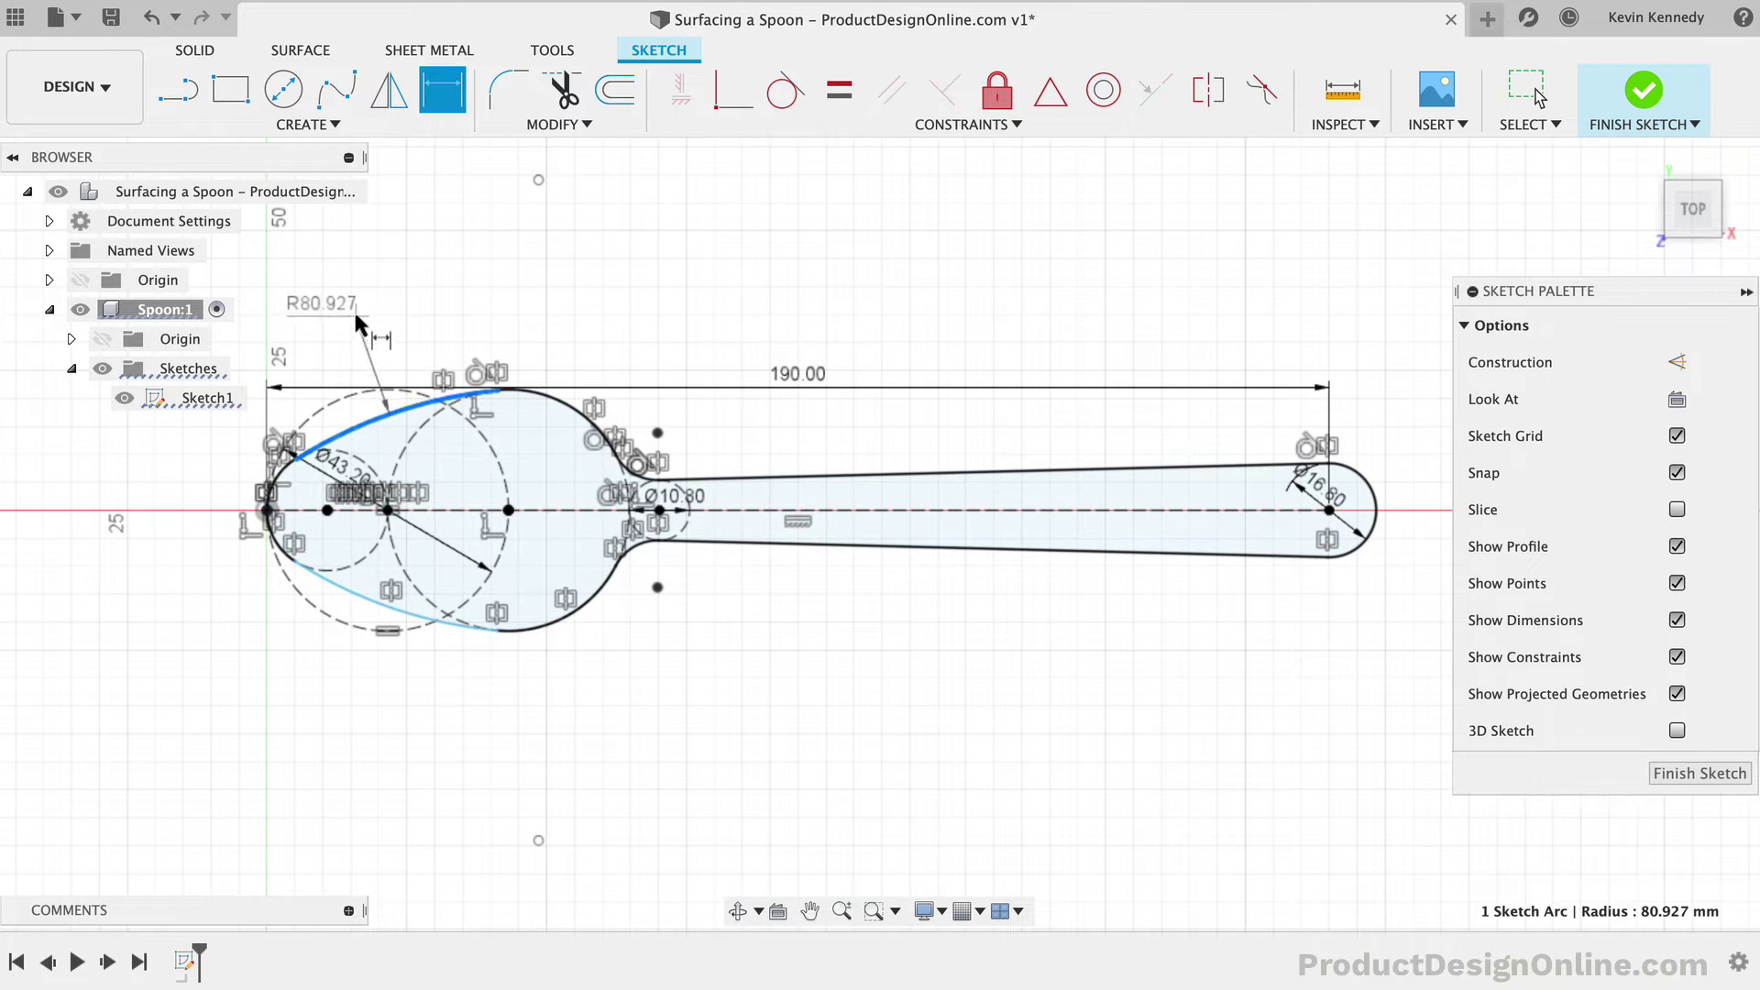
click(353, 312)
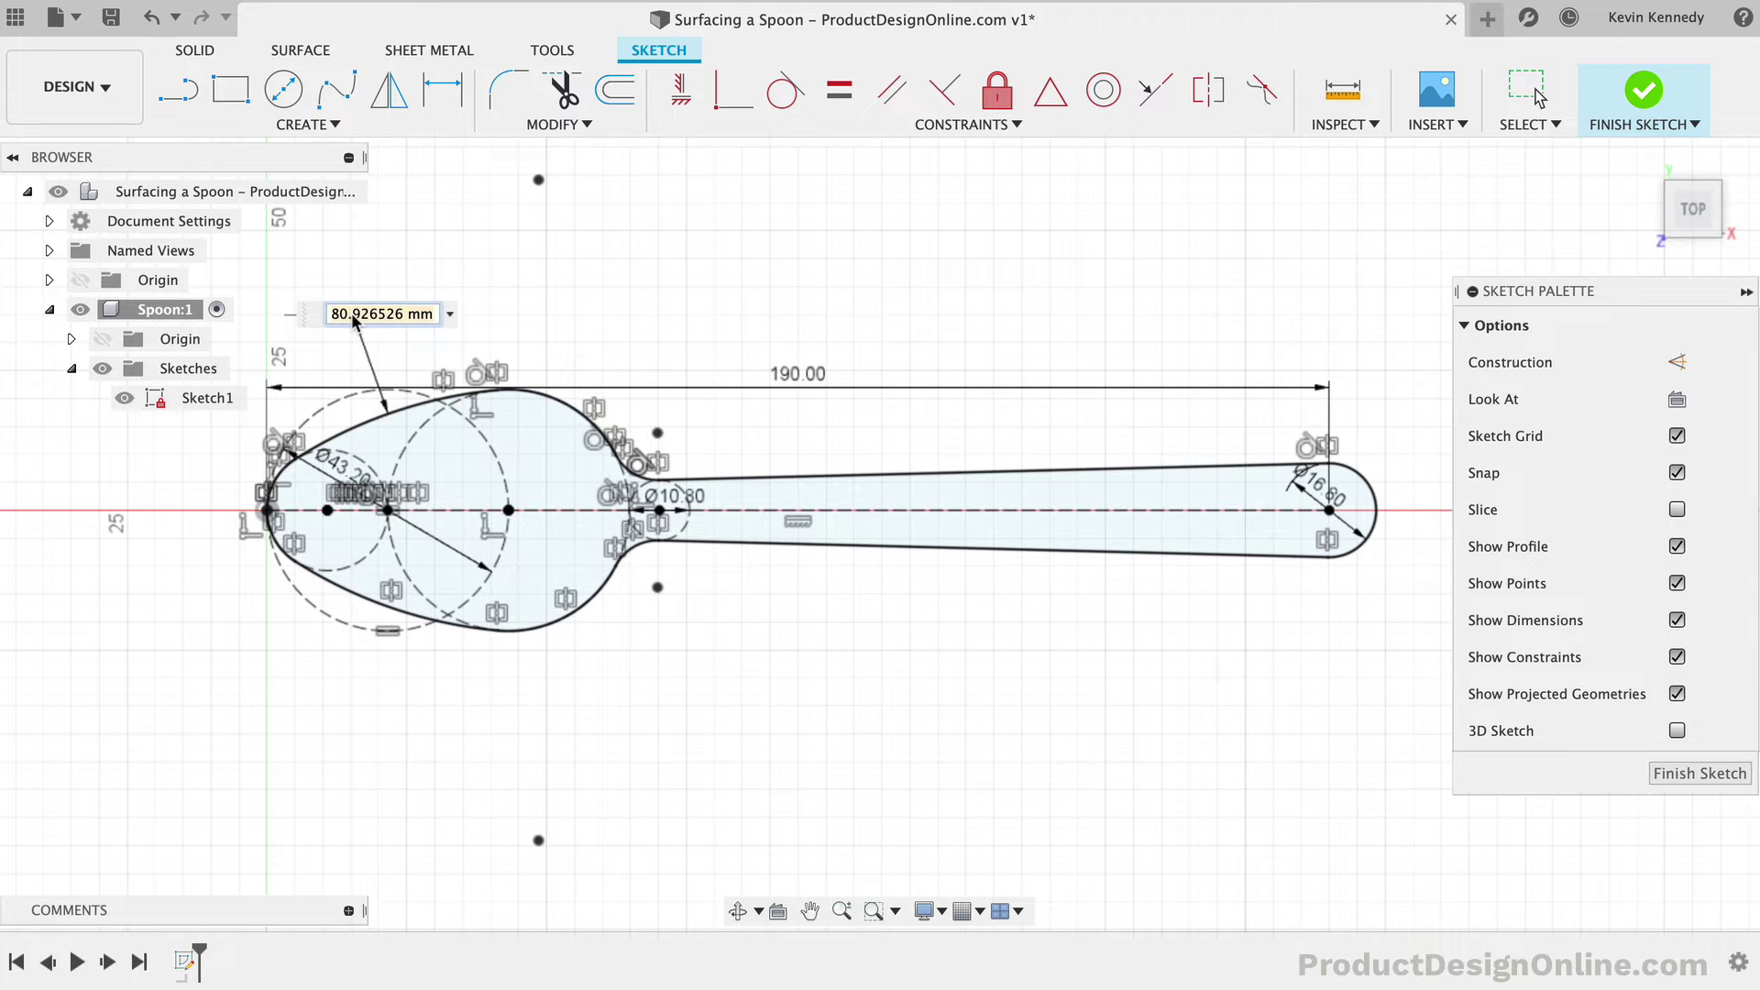
text(50)
key(Return)
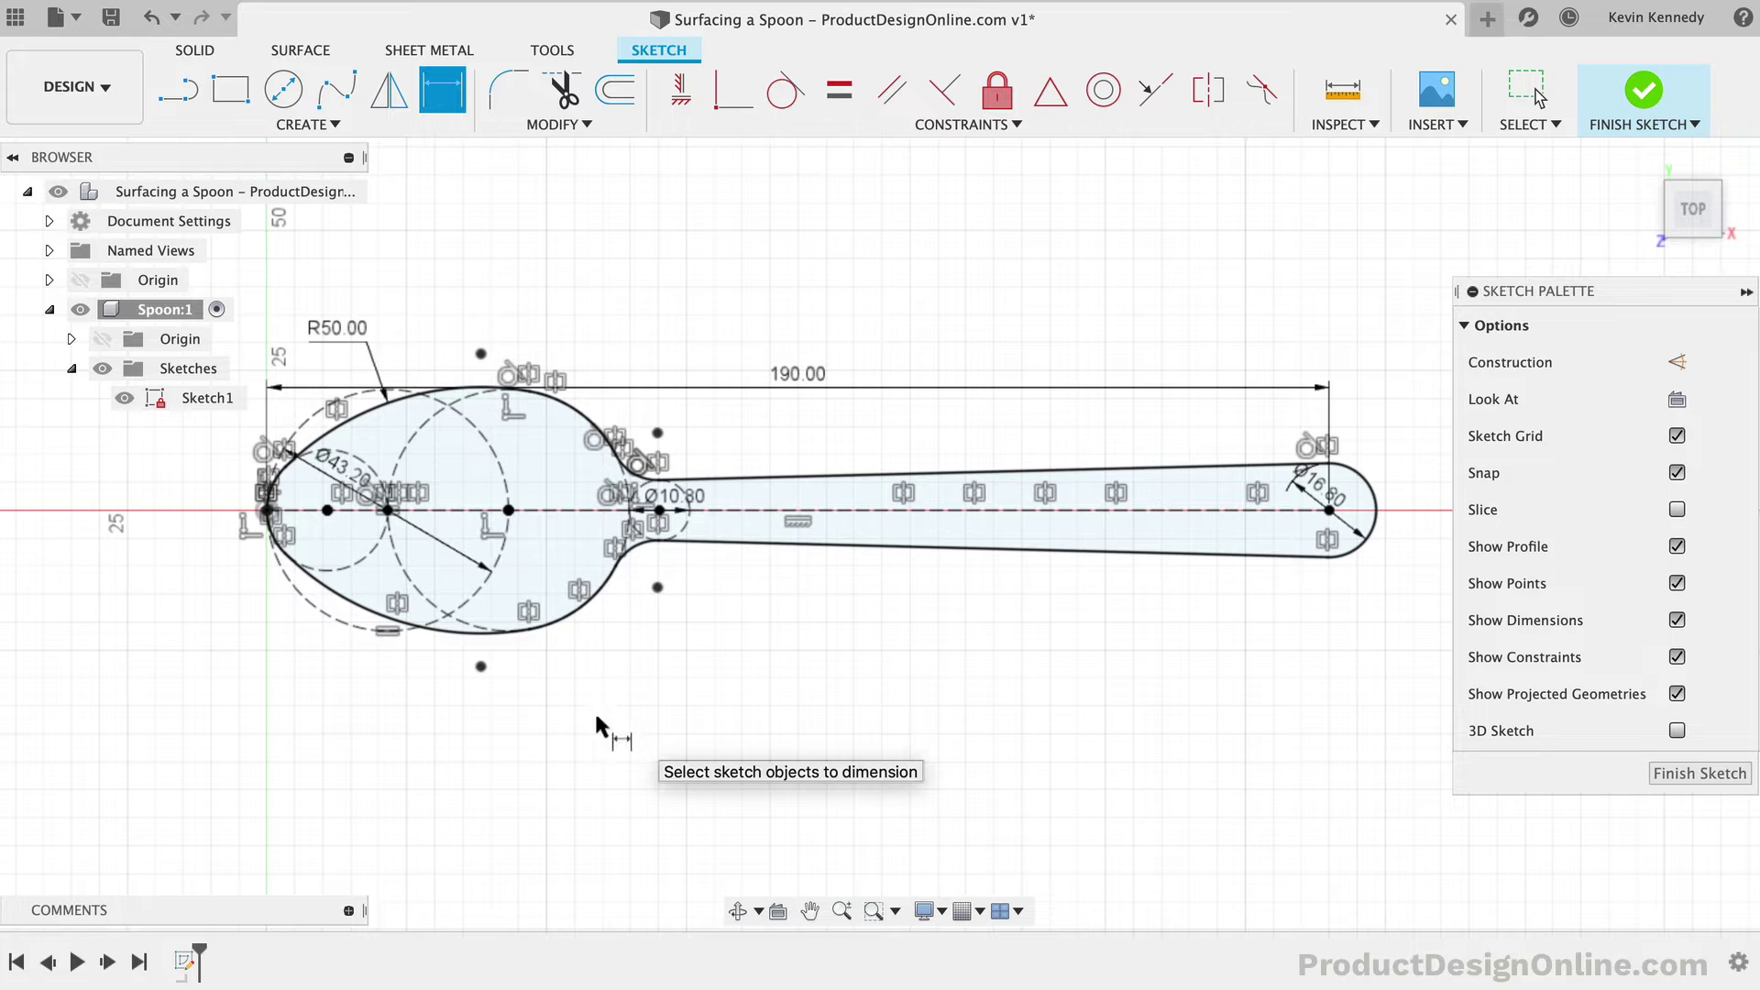
key(Escape)
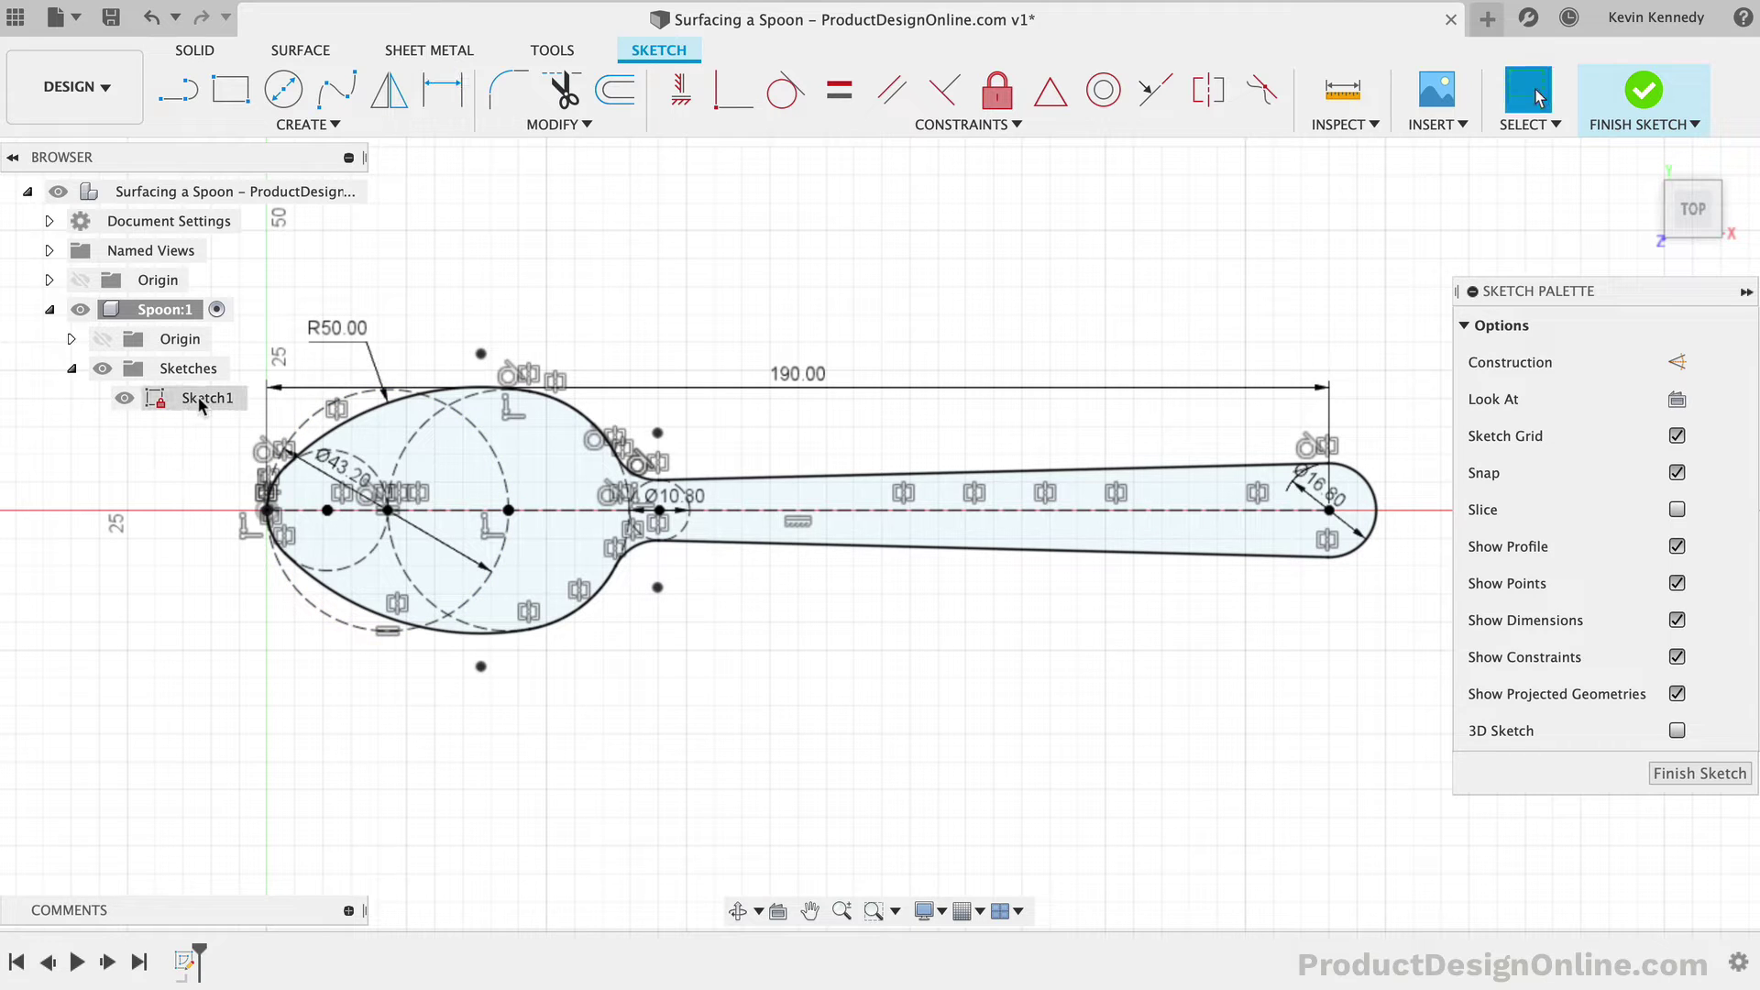
Step: Rename the spoon outline sketch as Top Profile and finish the sketch
double_click(200, 401)
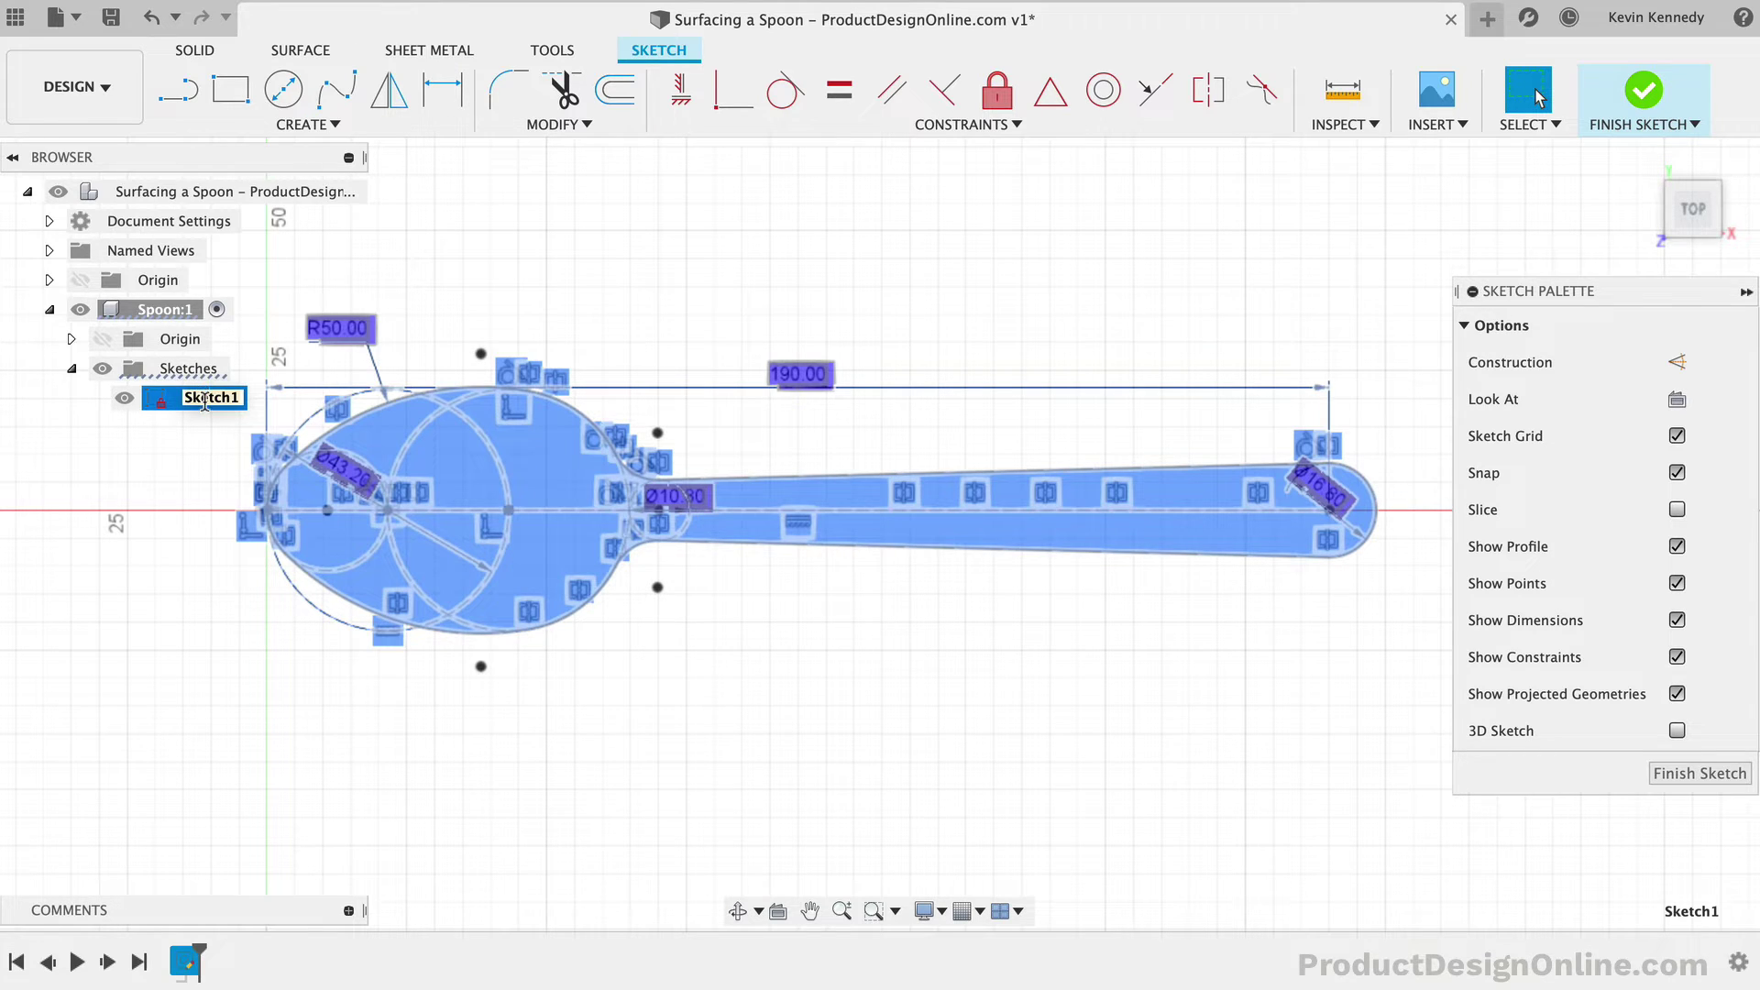
text(Top Profile)
click(684, 205)
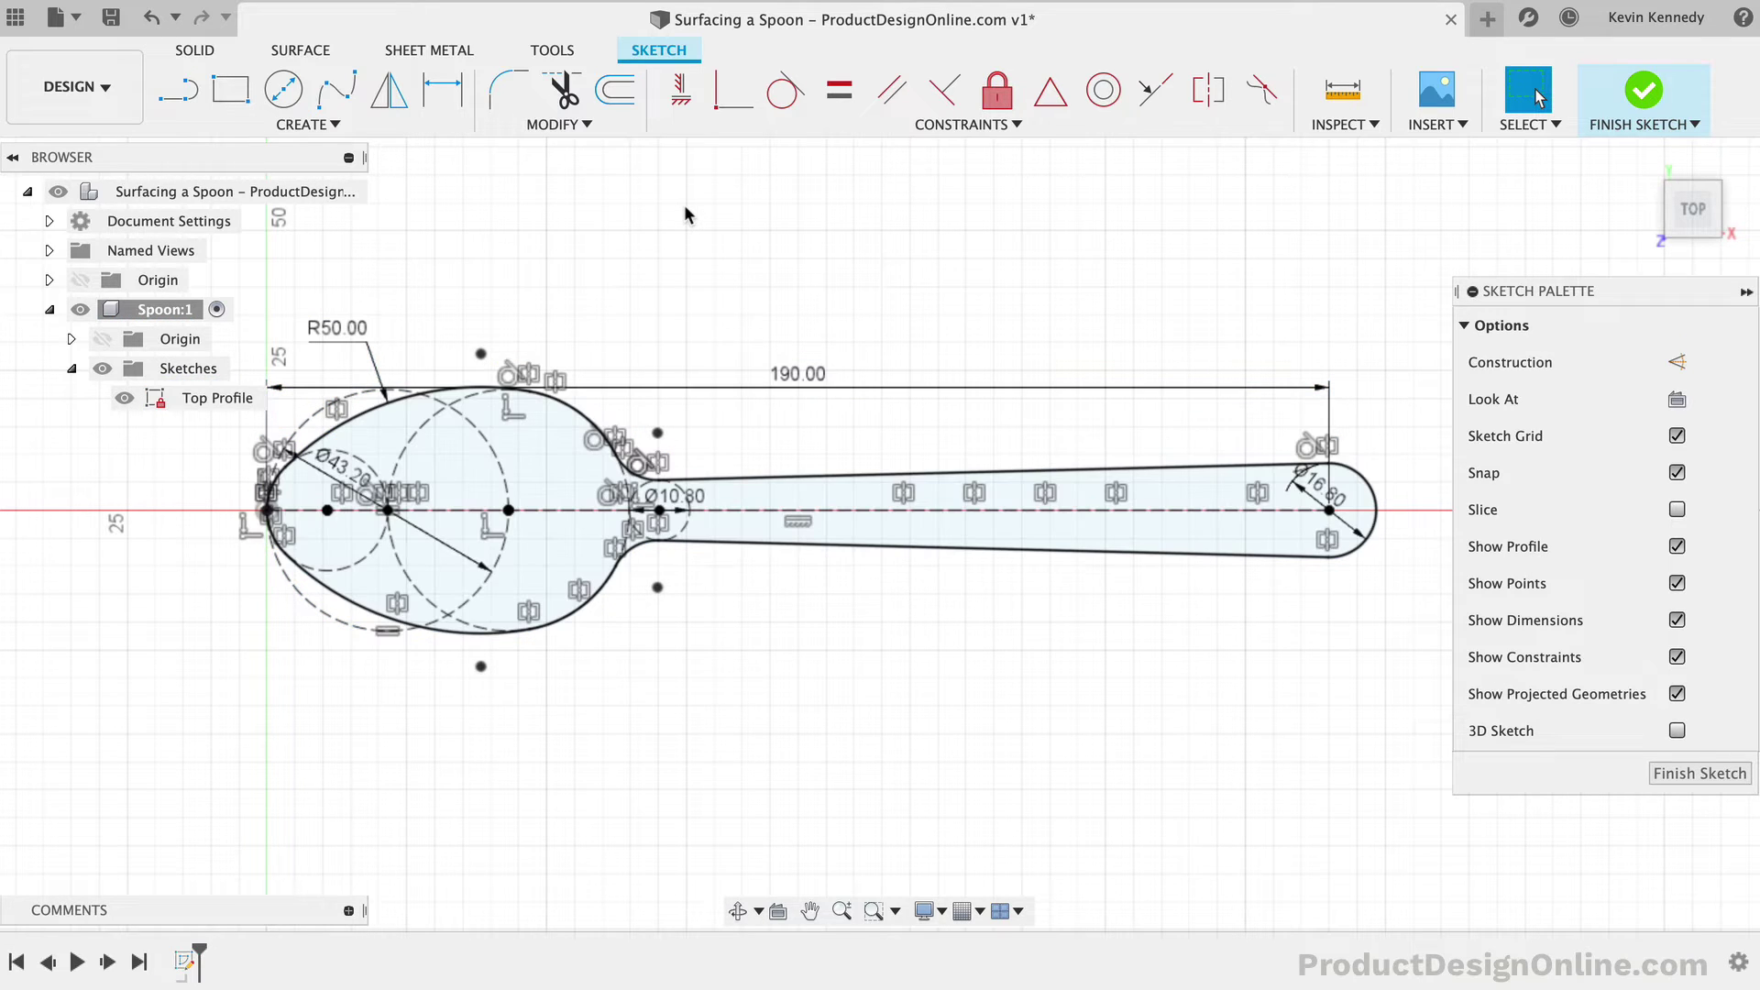
scroll(685, 207, left, 1)
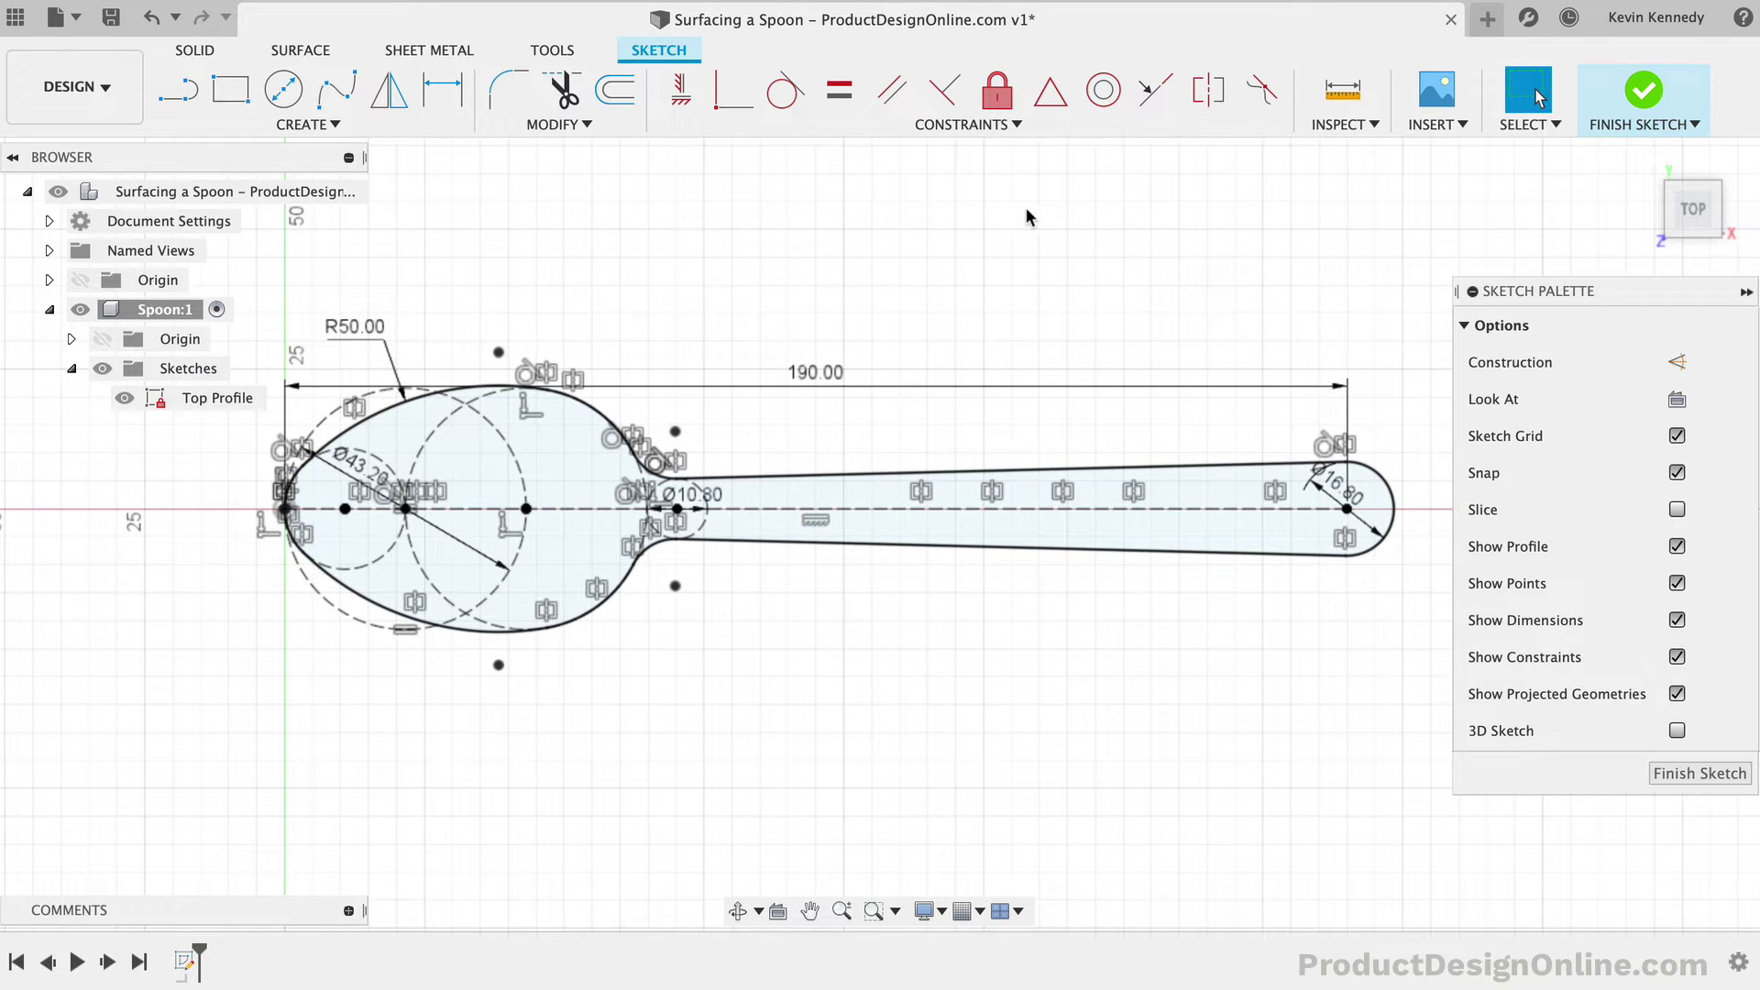
click(1645, 92)
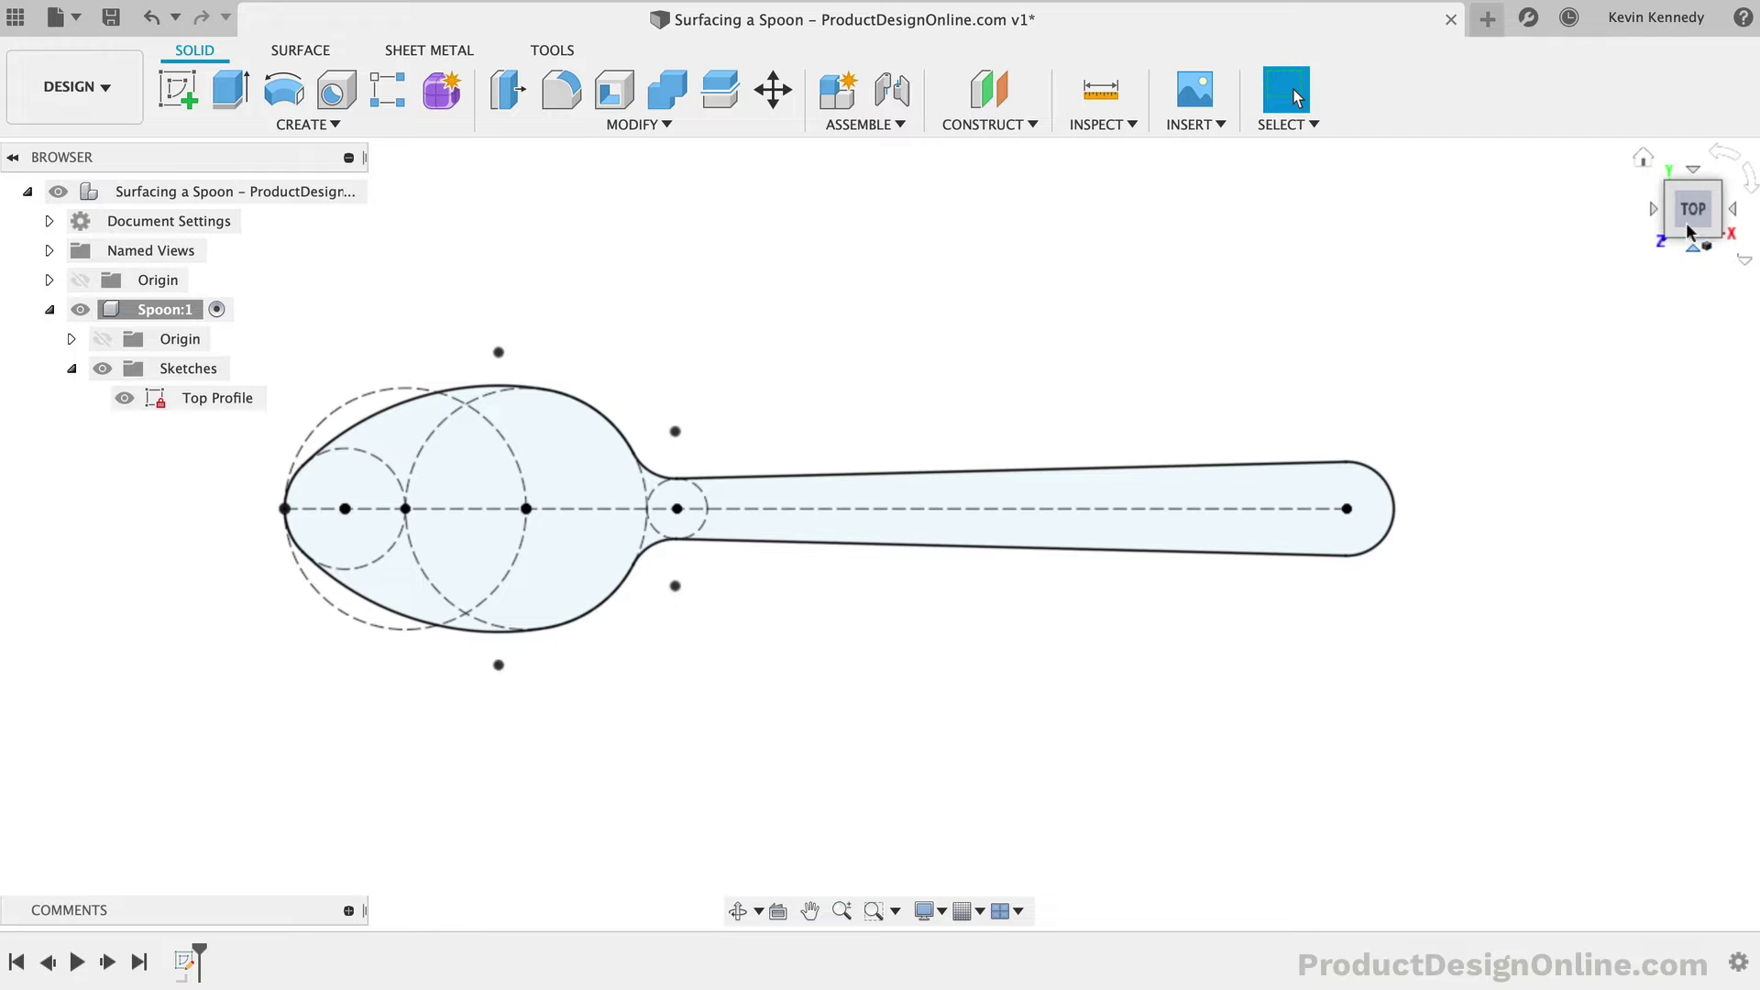
Step: Create a new sketch on the Spoon component's XZ origin plane, viewed at an angle that shows the top profile
drag(1687, 226, 1684, 149)
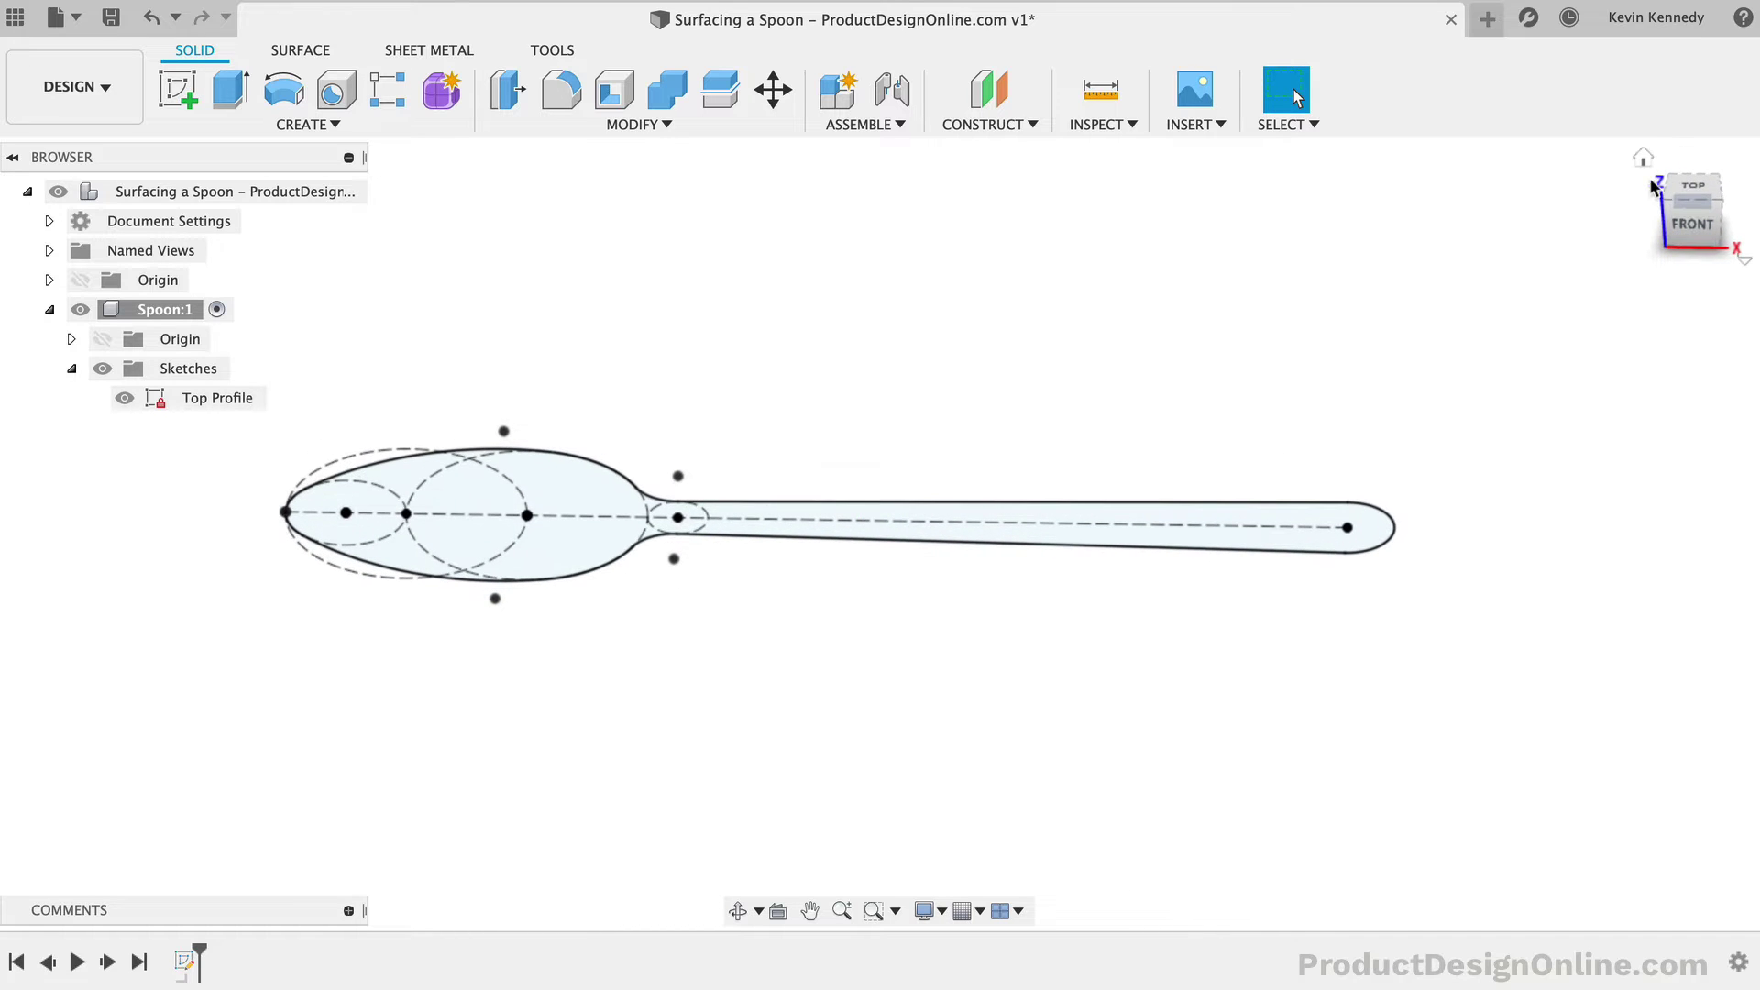
click(1644, 161)
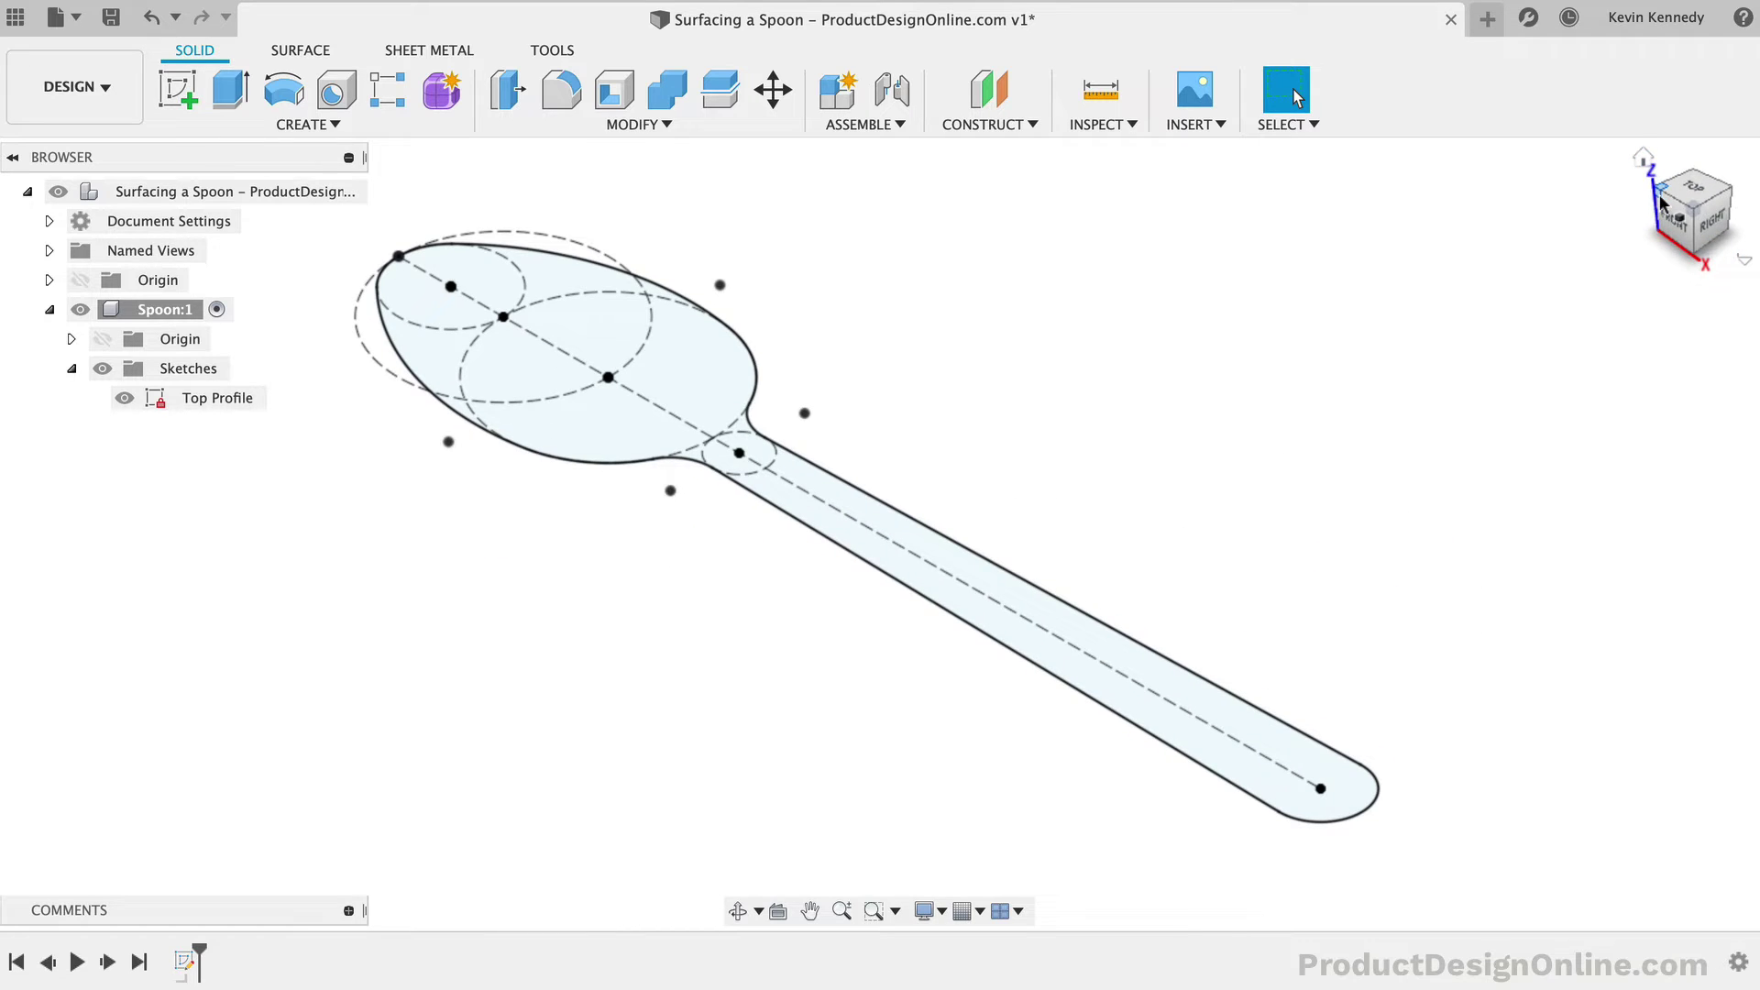
click(1661, 204)
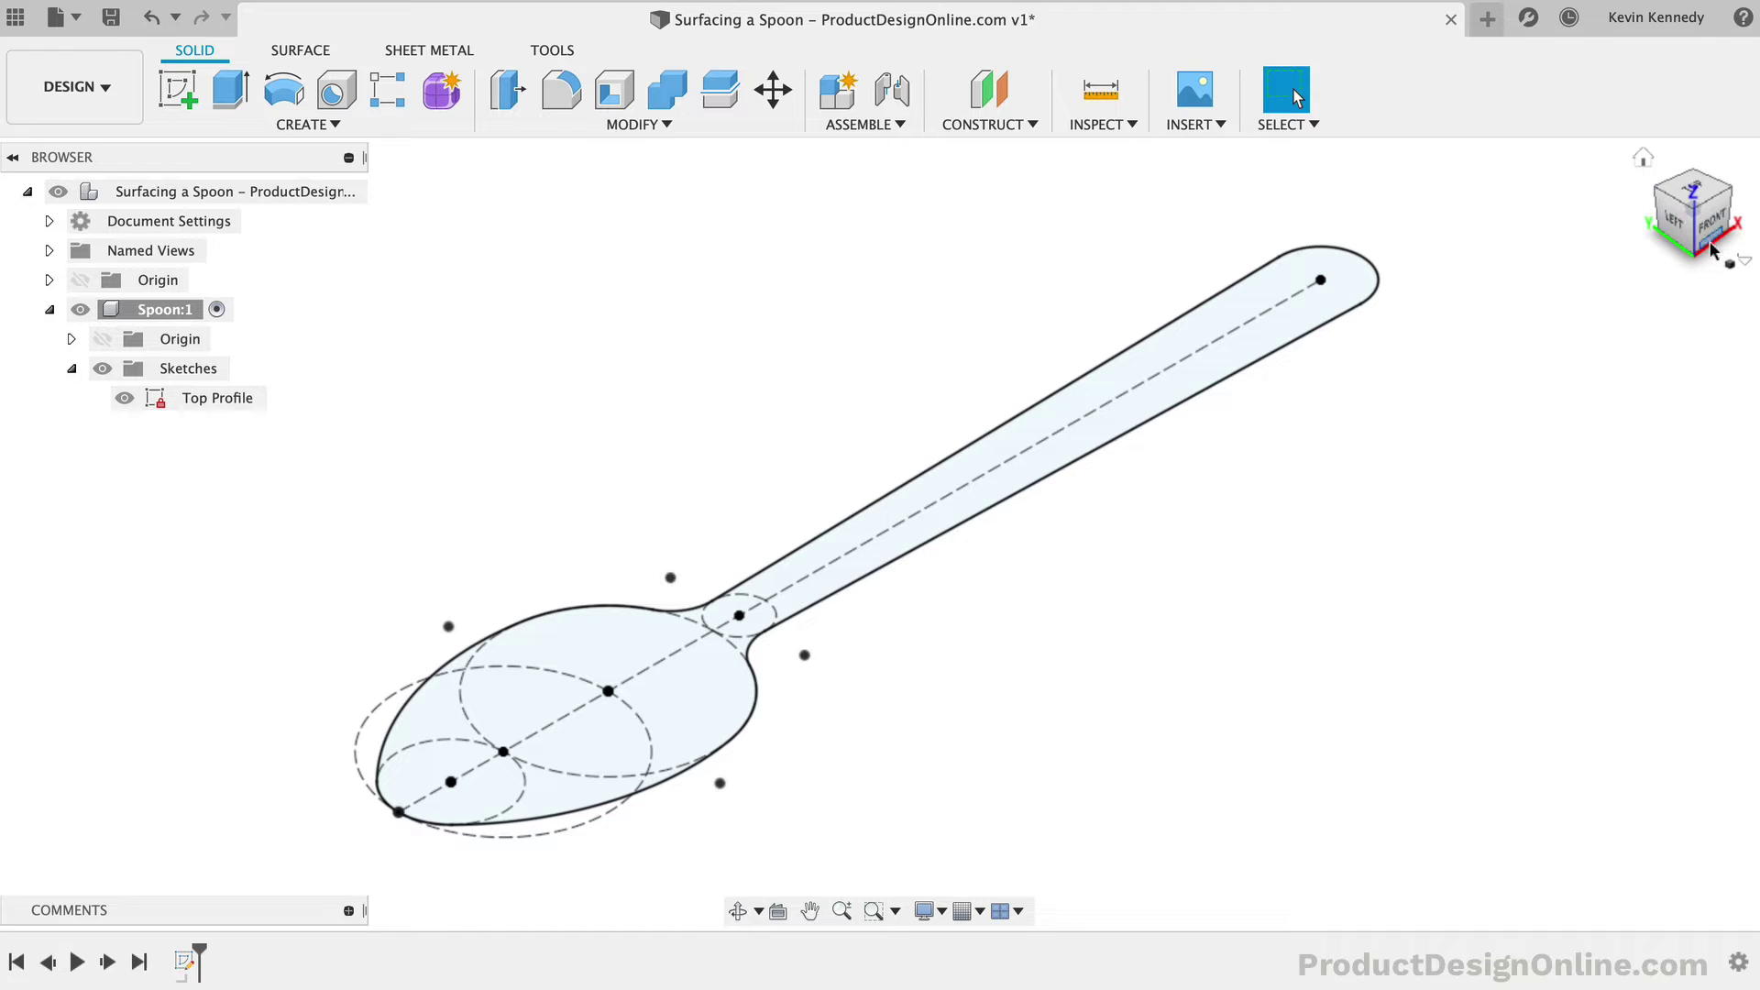
drag(1695, 248, 431, 257)
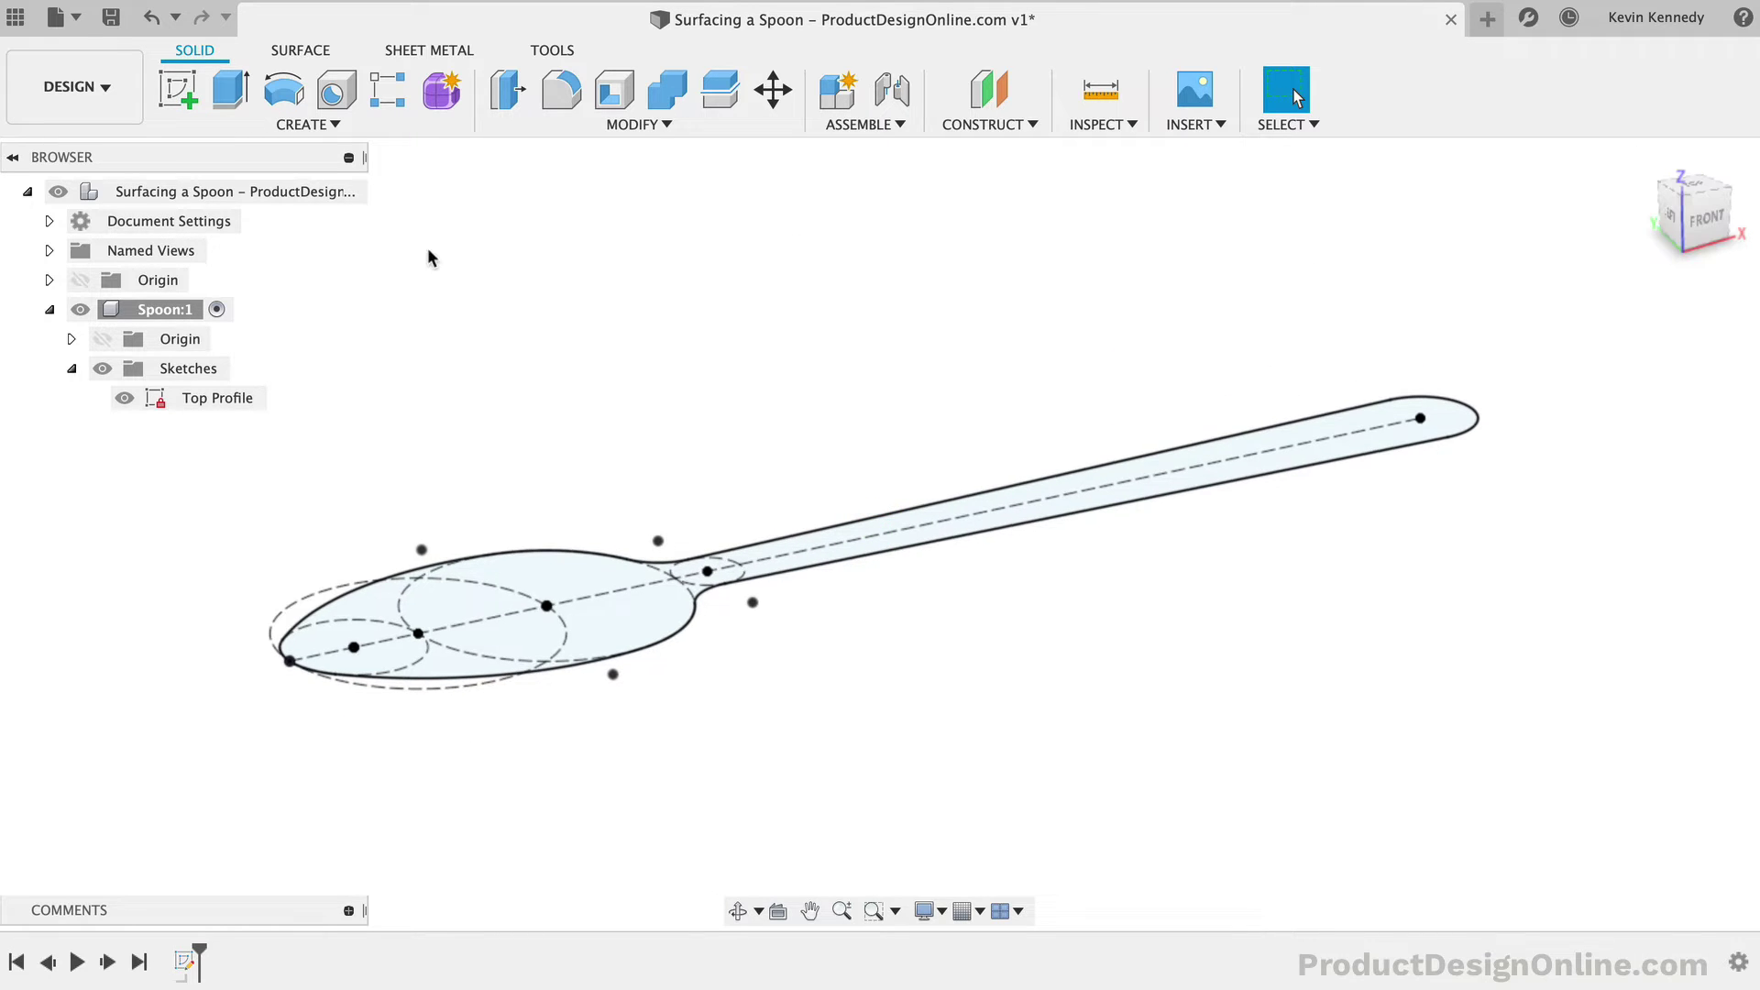
click(71, 339)
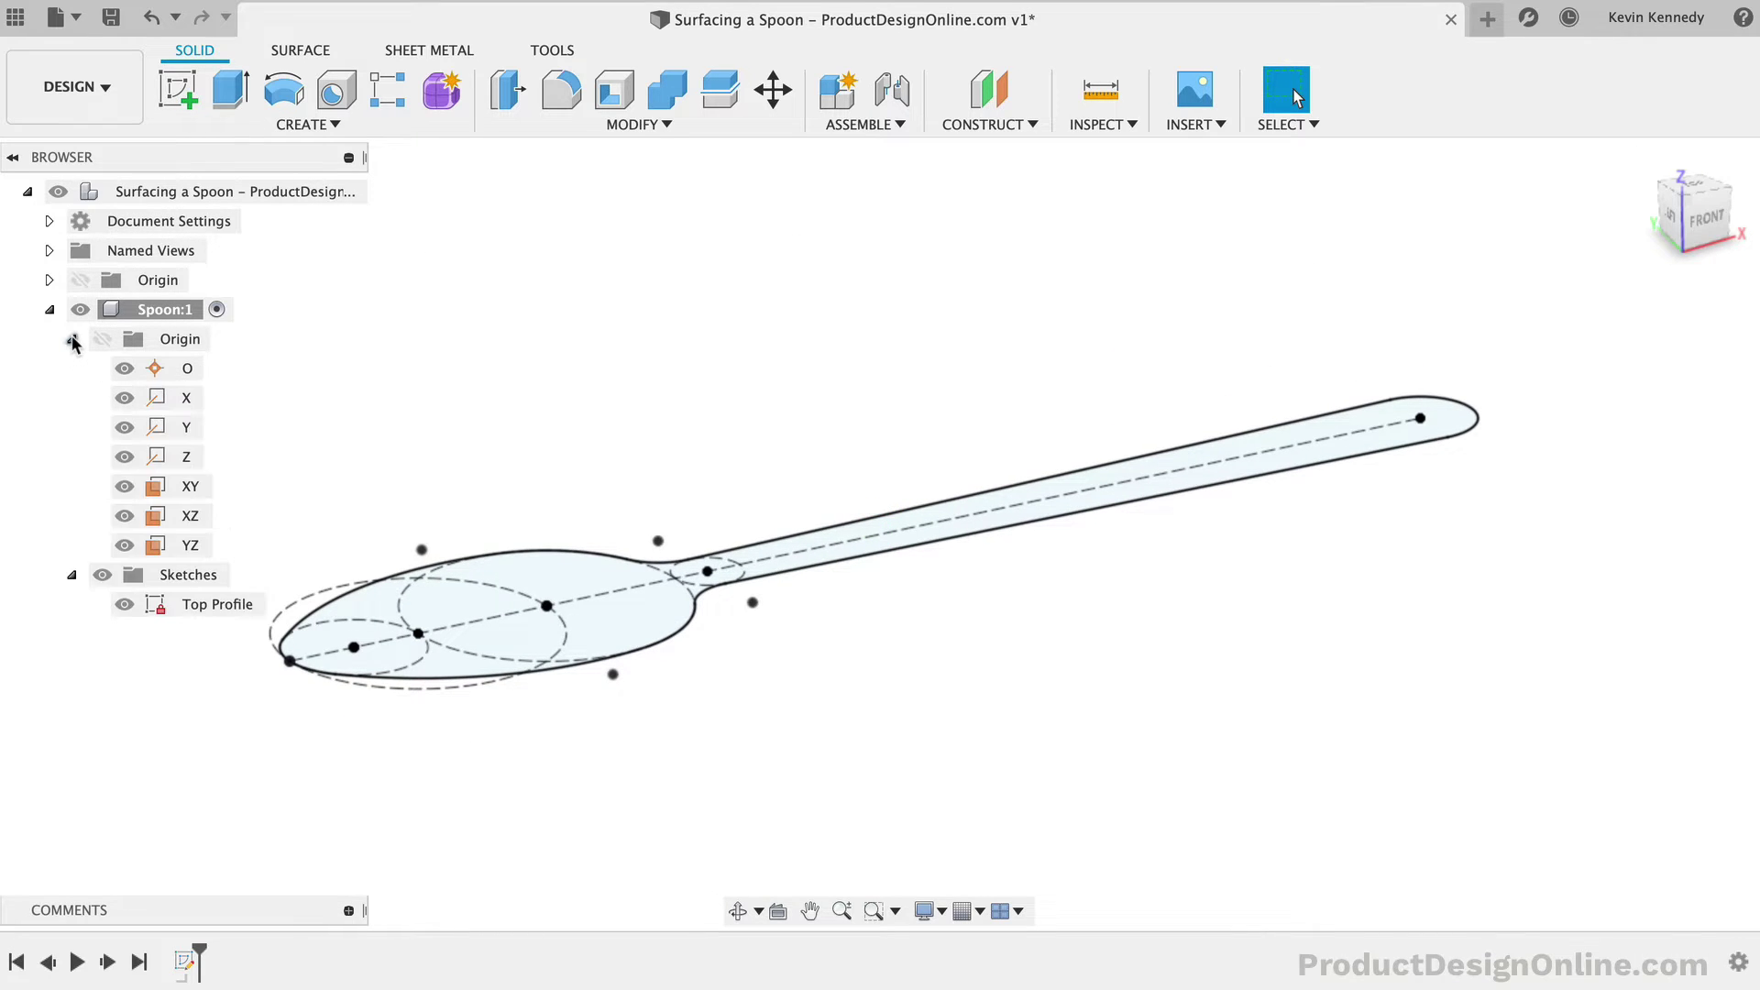
right_click(174, 521)
click(234, 574)
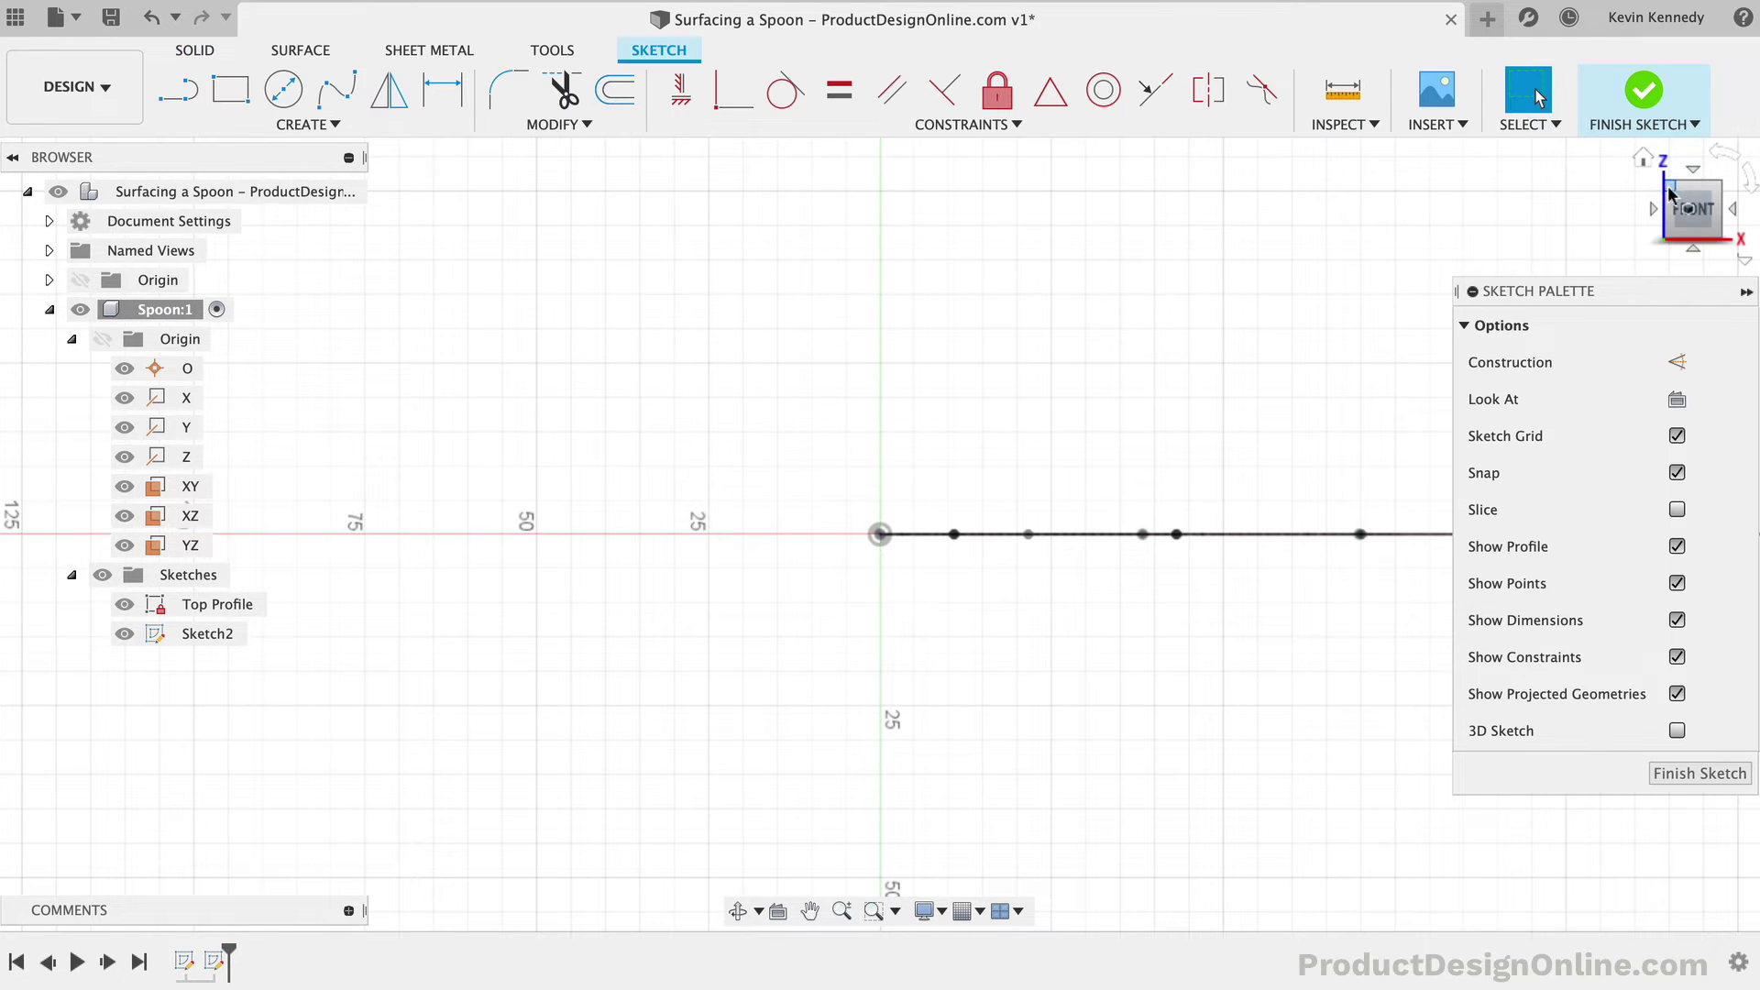
click(1669, 190)
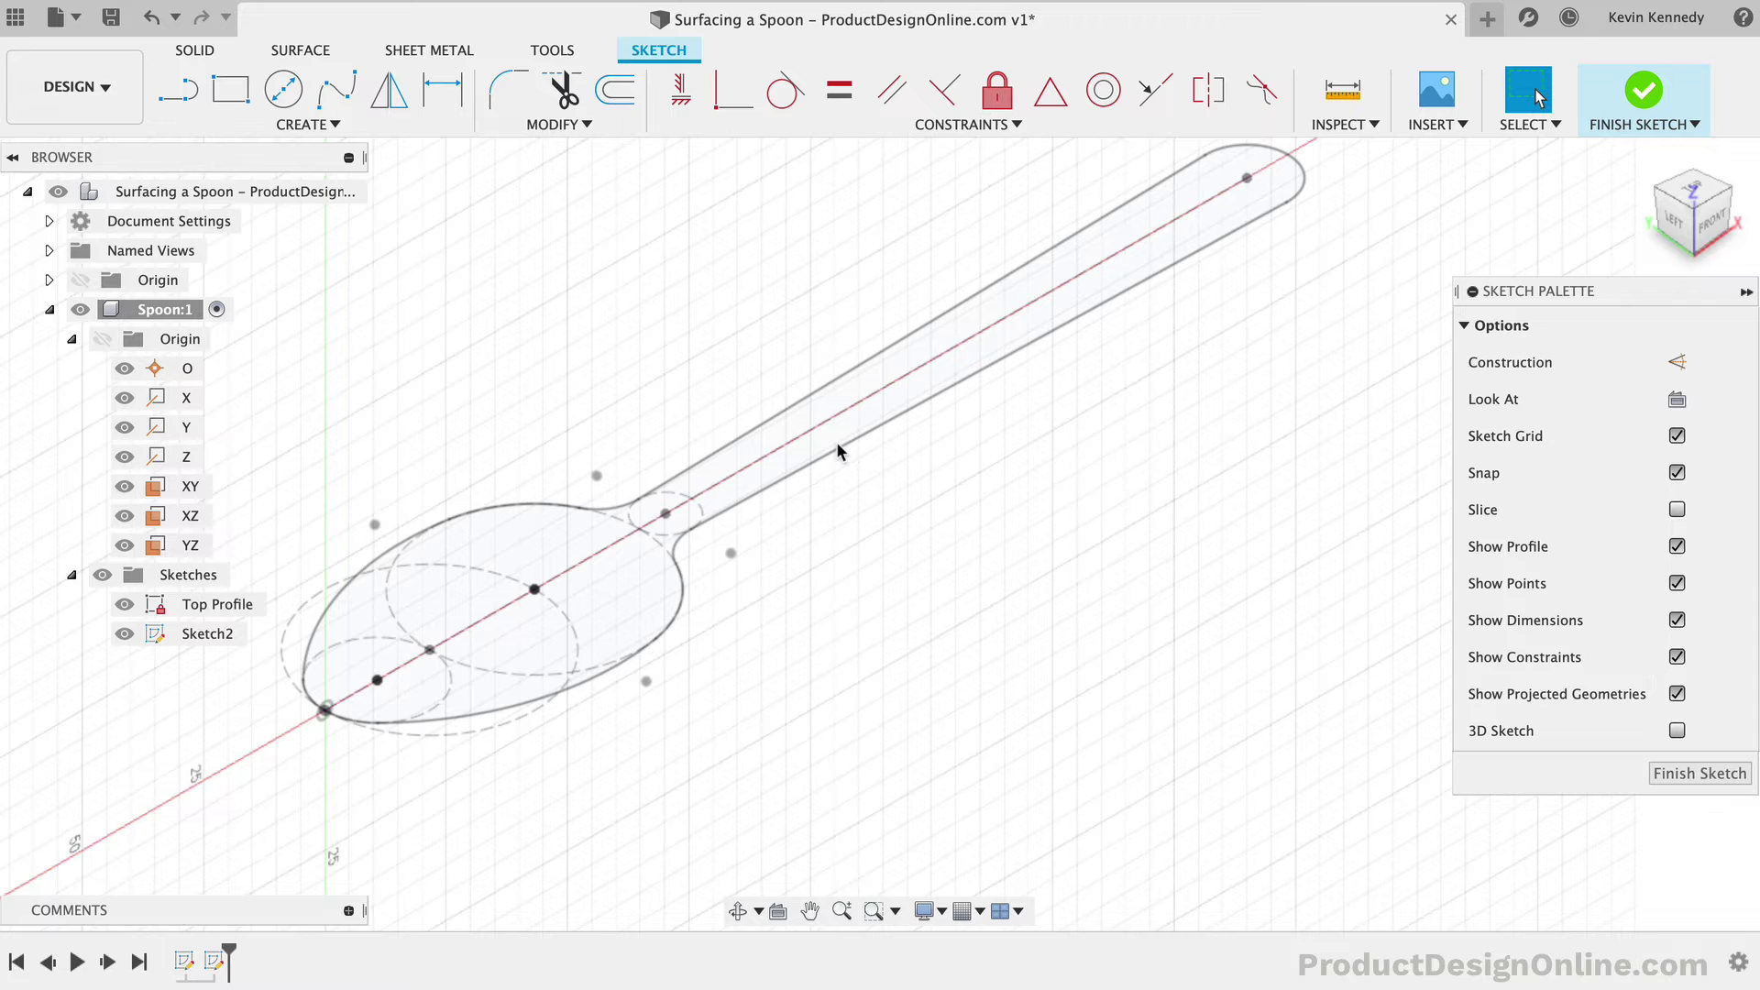
Step: Project the spoon-tip point, the two circle centers along the bowl's centerline and the neck circle's center into the side-profile sketch
key(p)
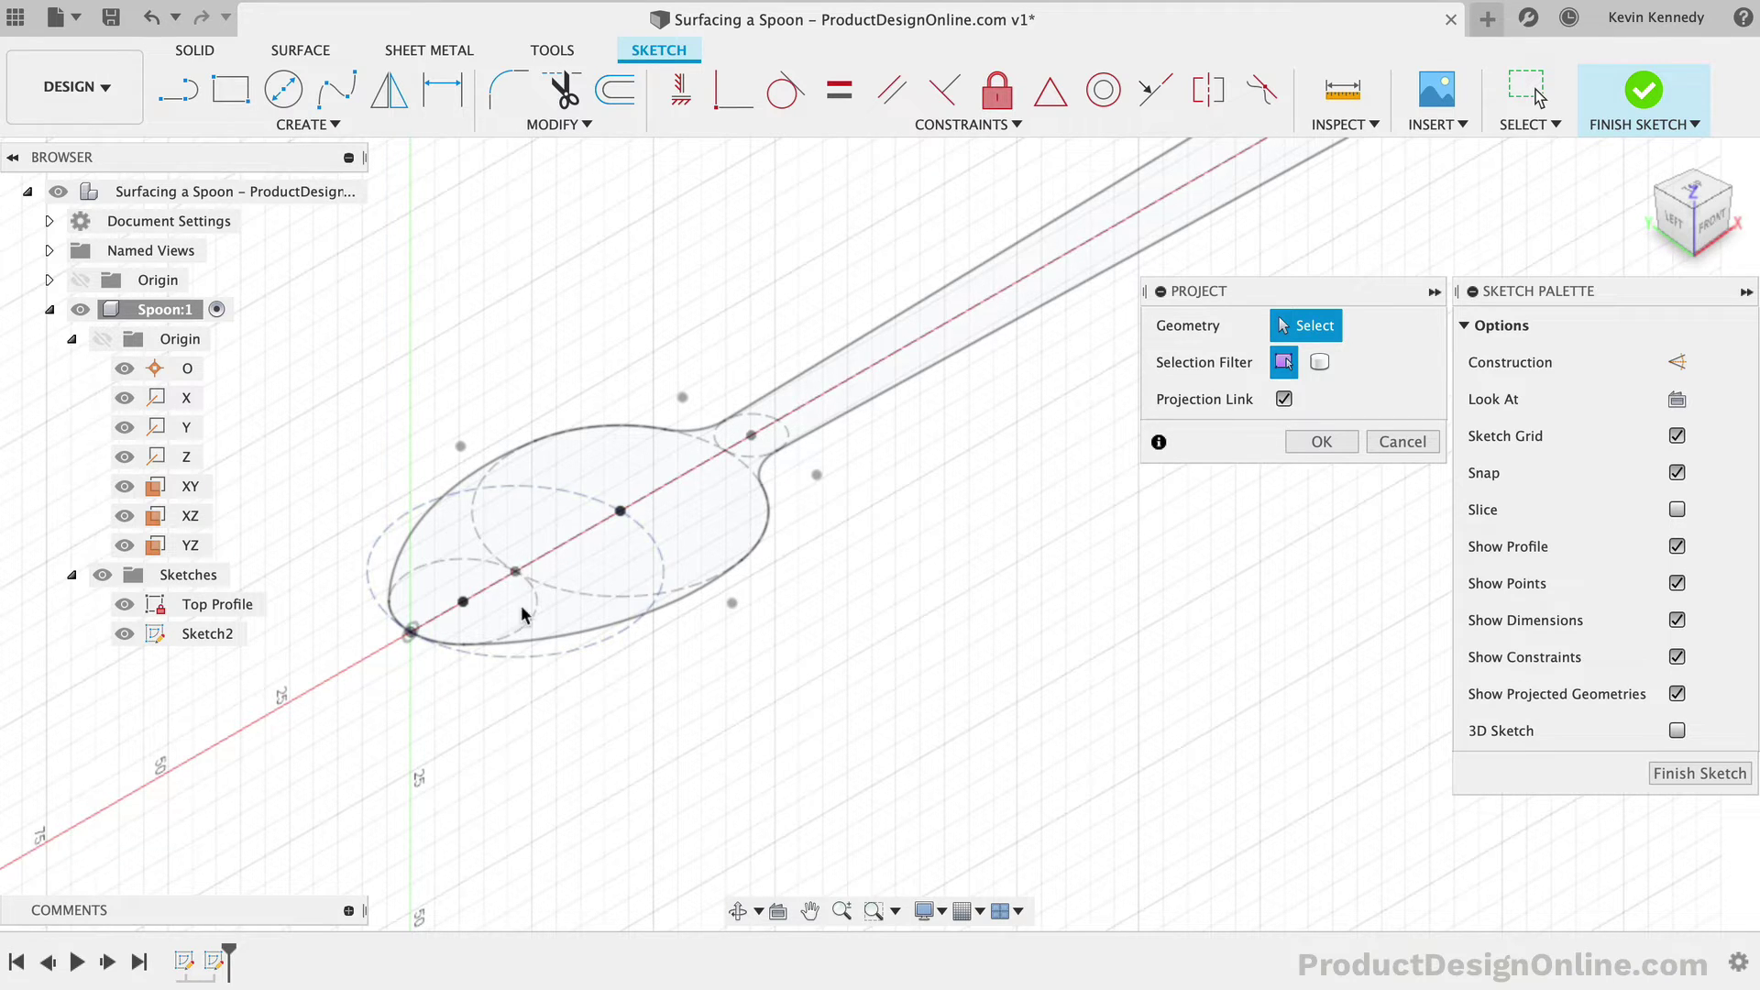
click(409, 635)
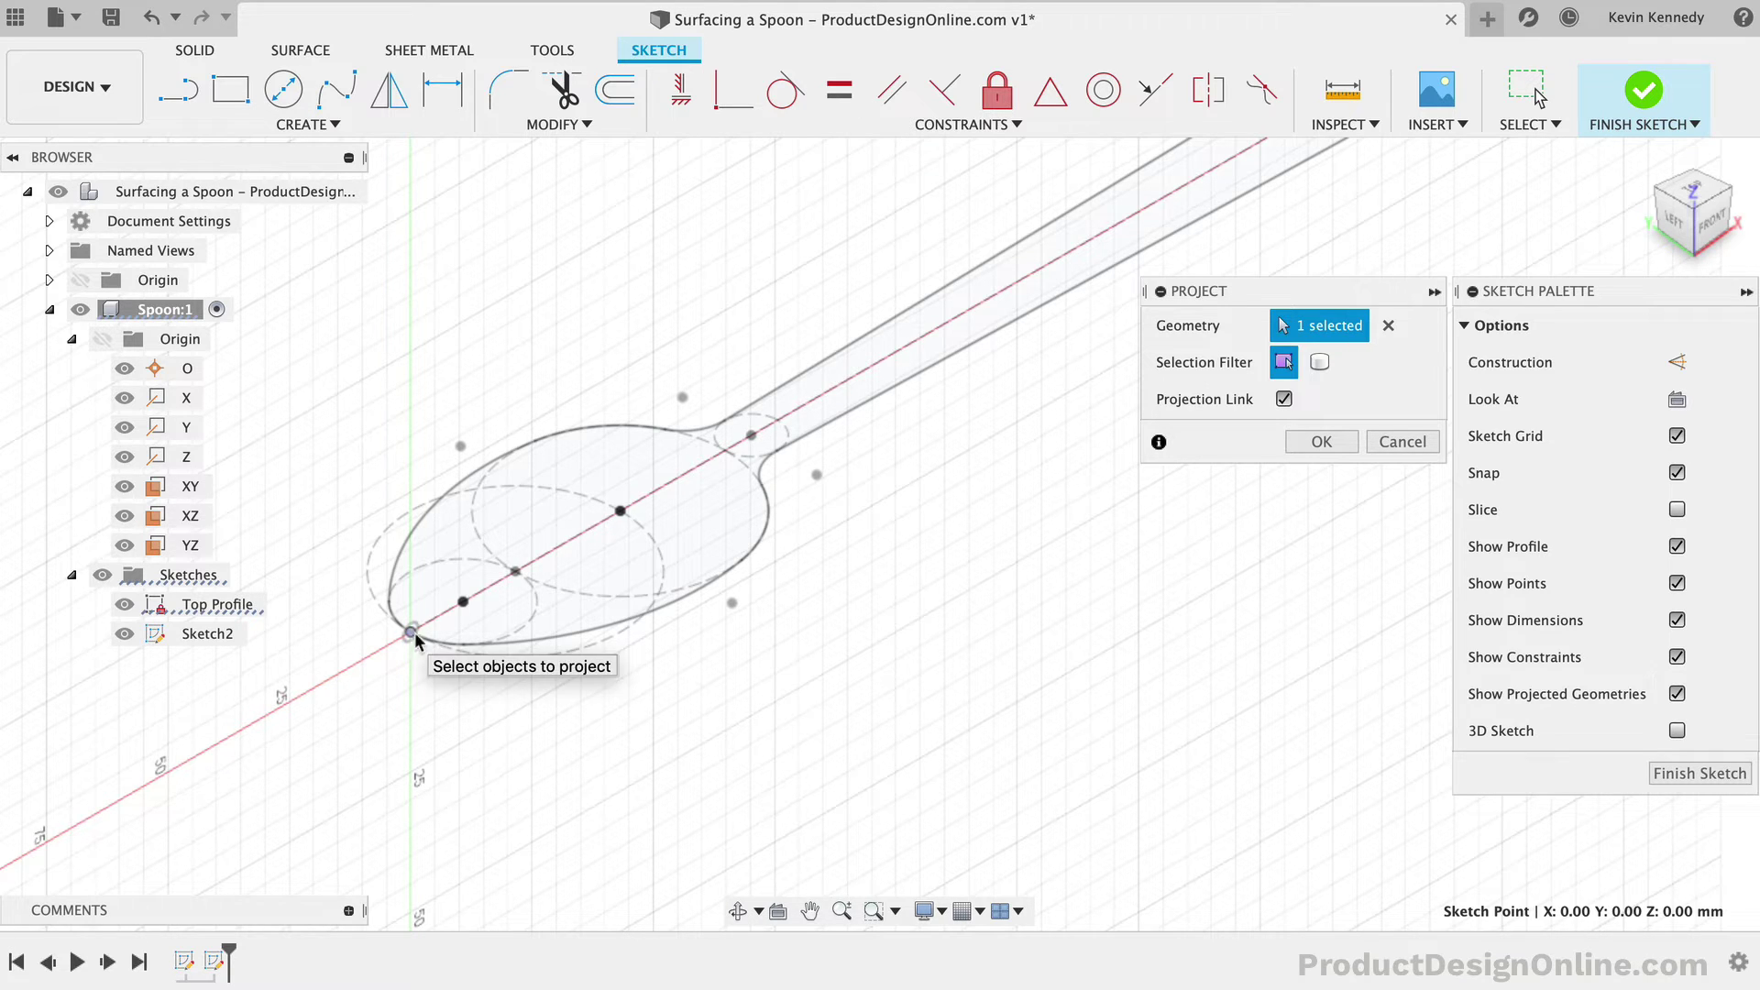
click(516, 572)
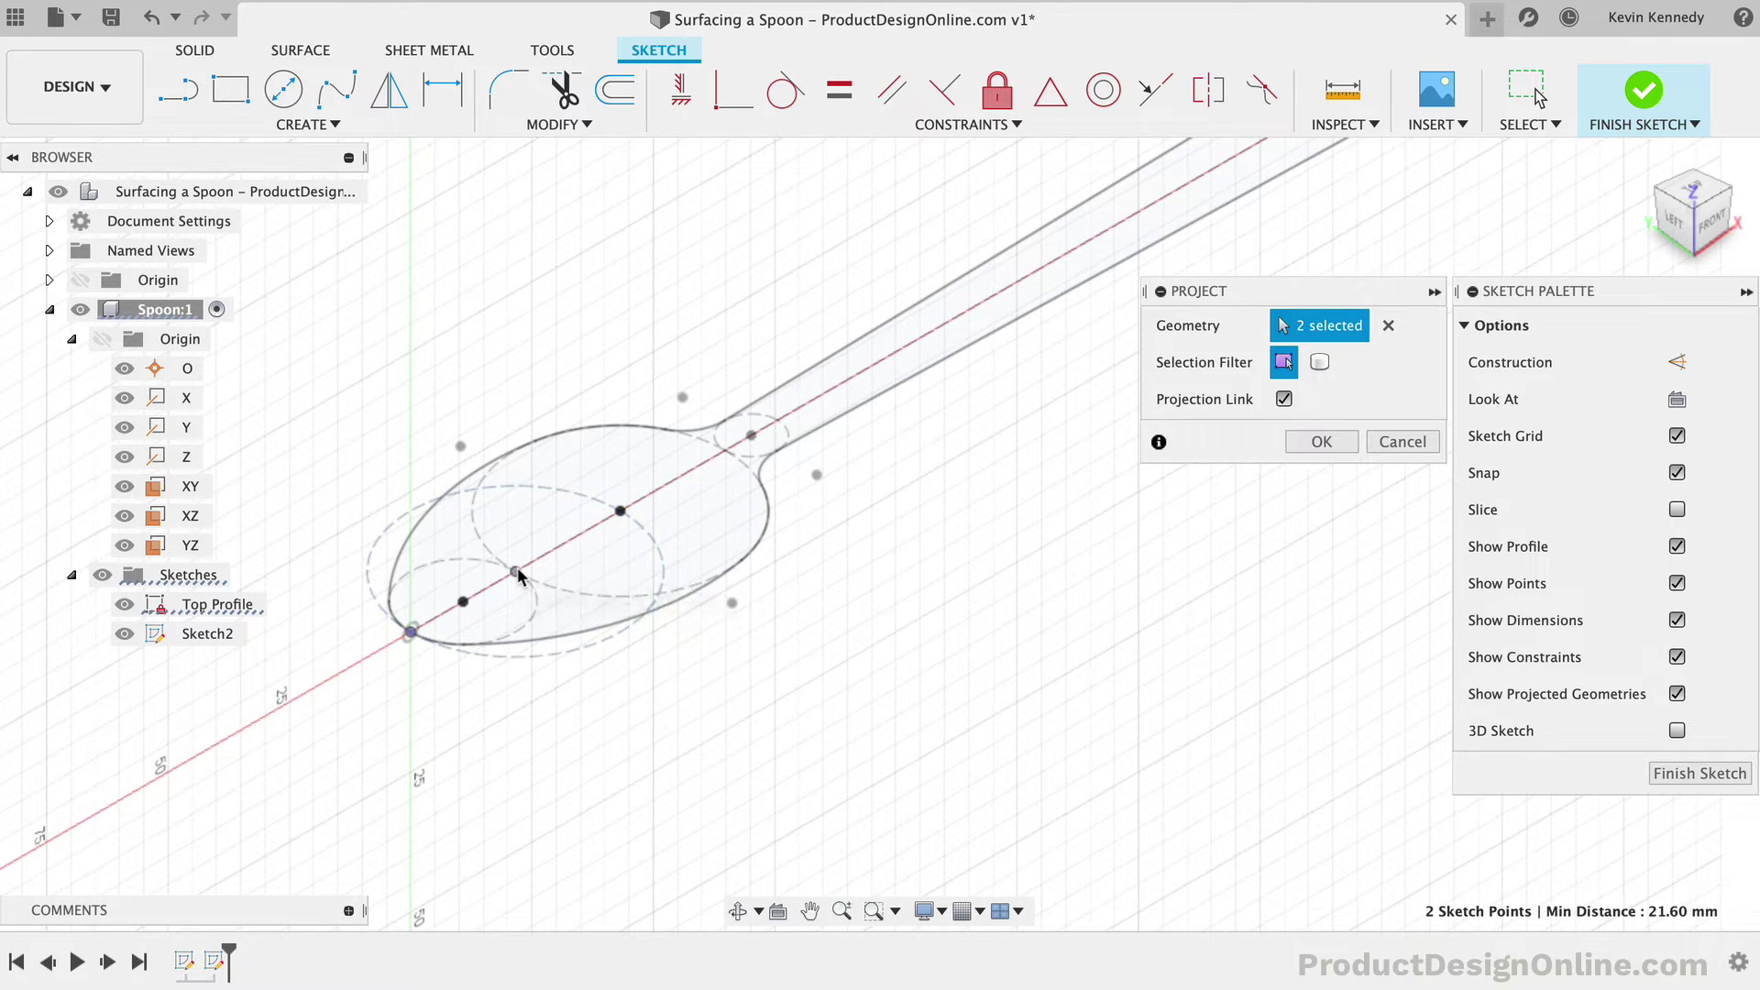
click(631, 505)
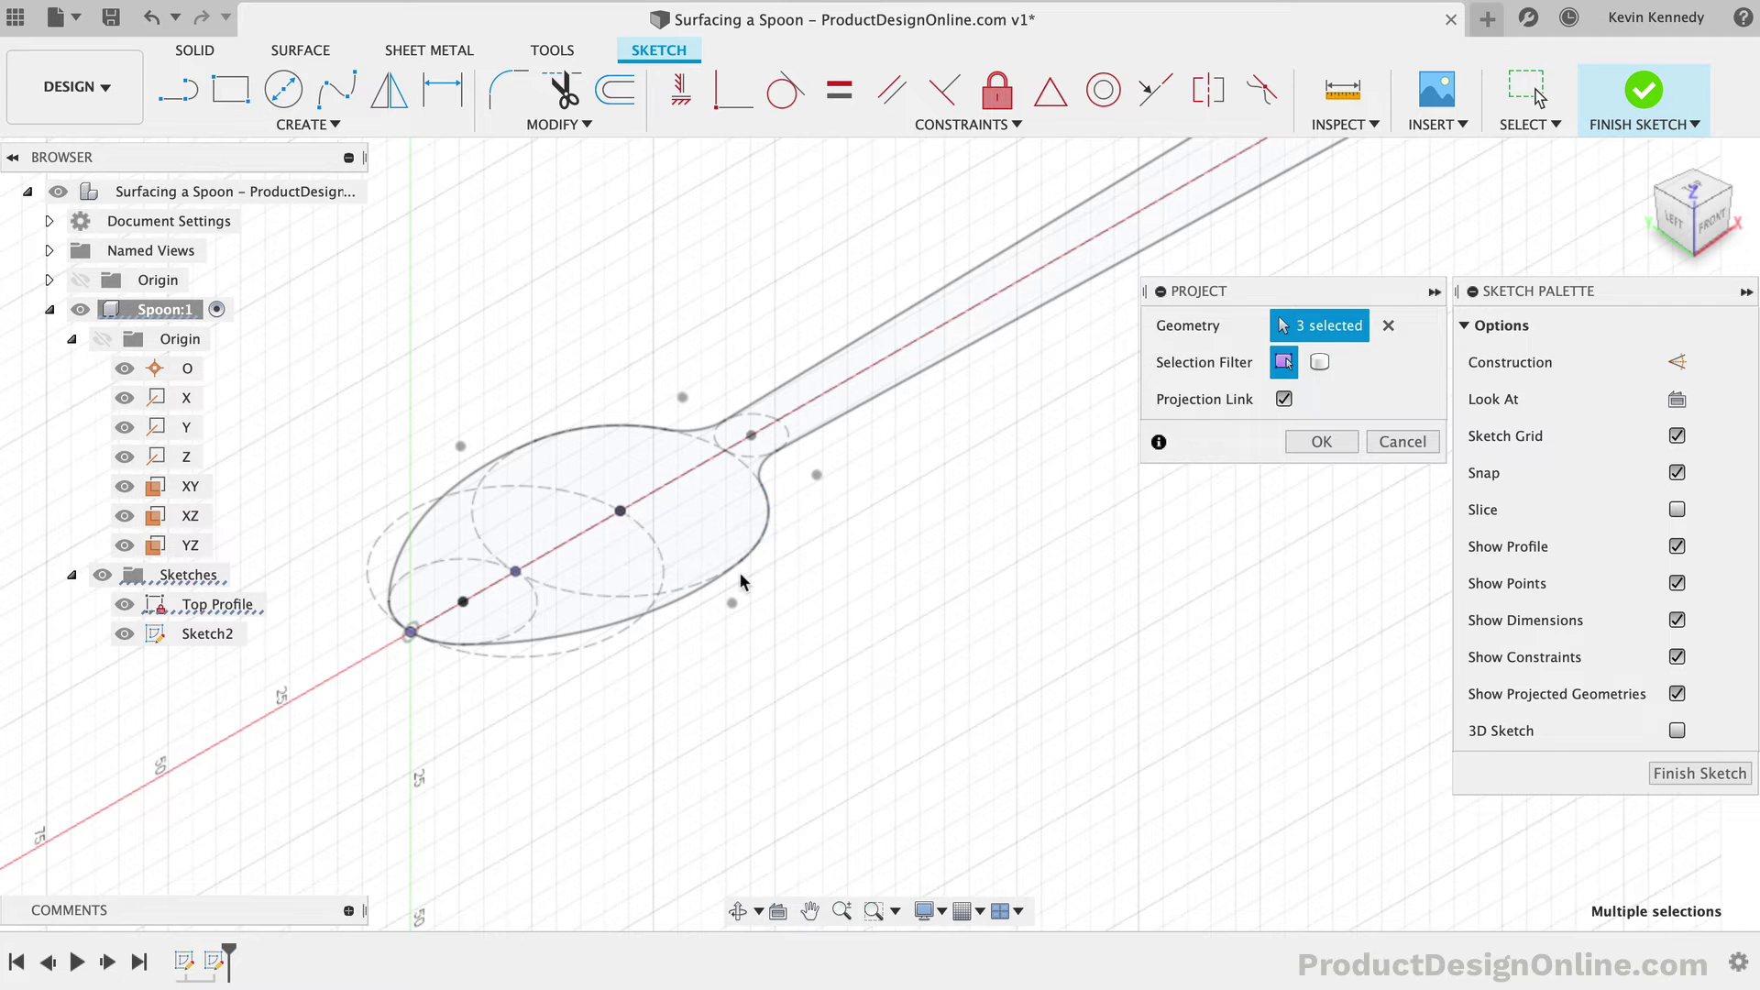
scroll(741, 574, right, 4)
scroll(741, 574, up, 2)
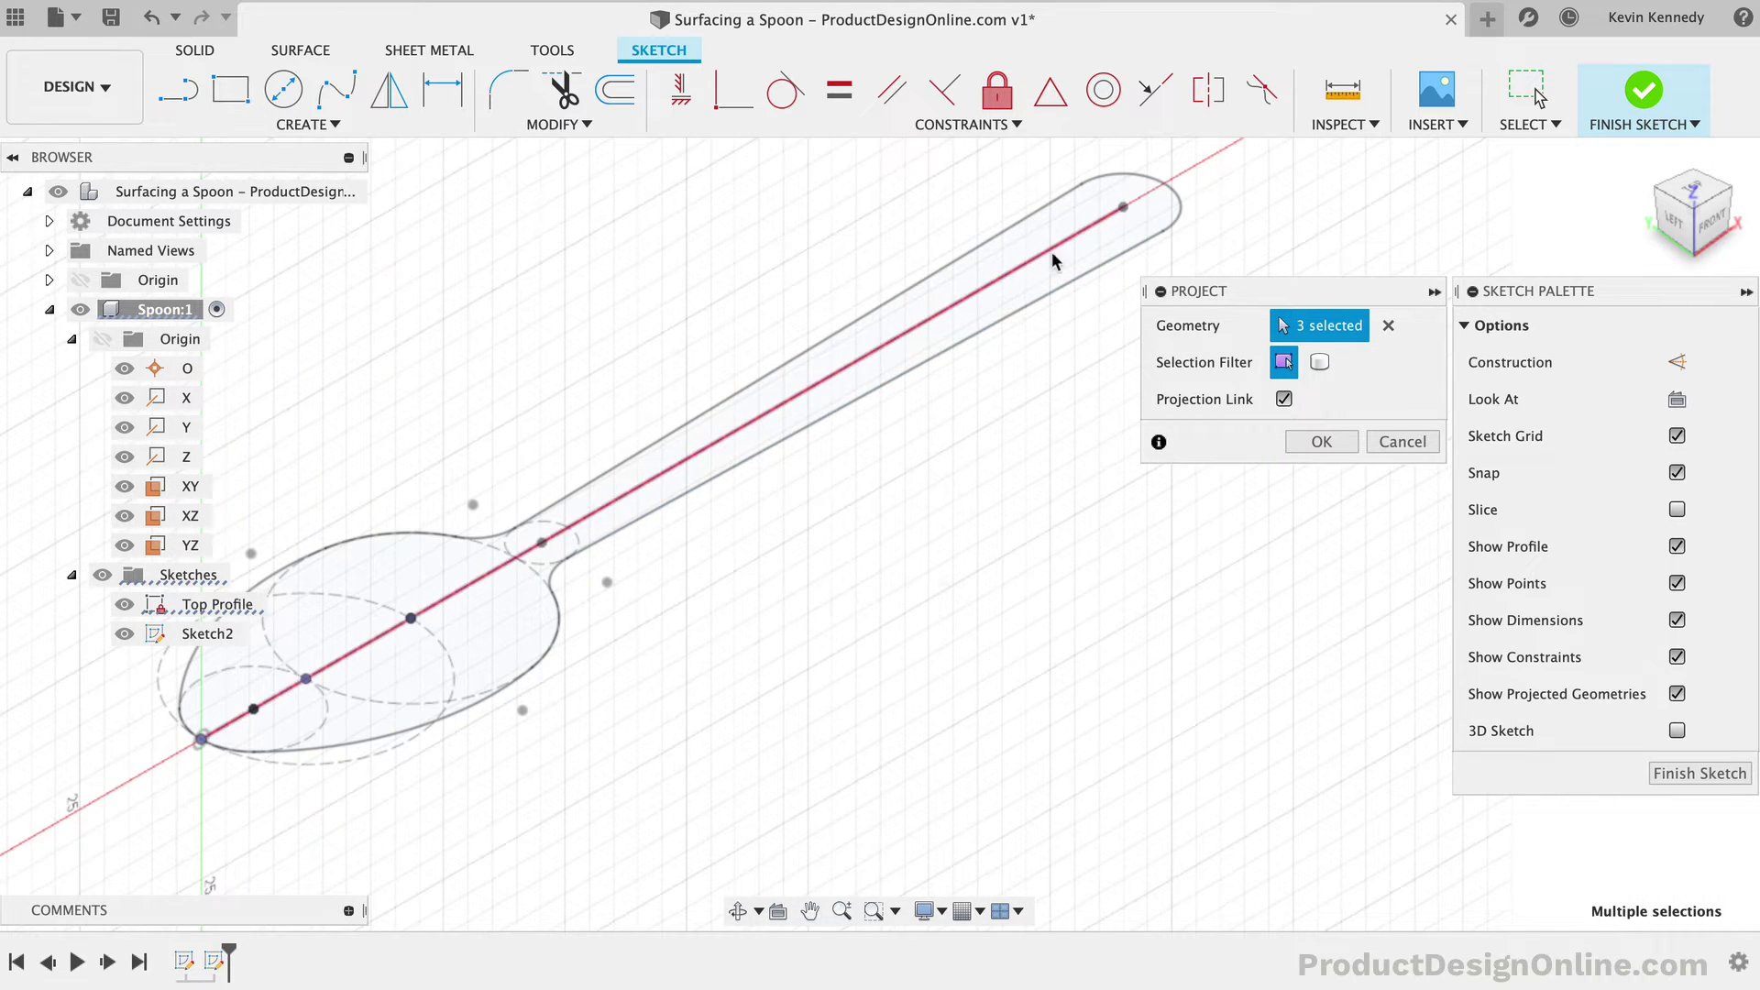
click(1126, 213)
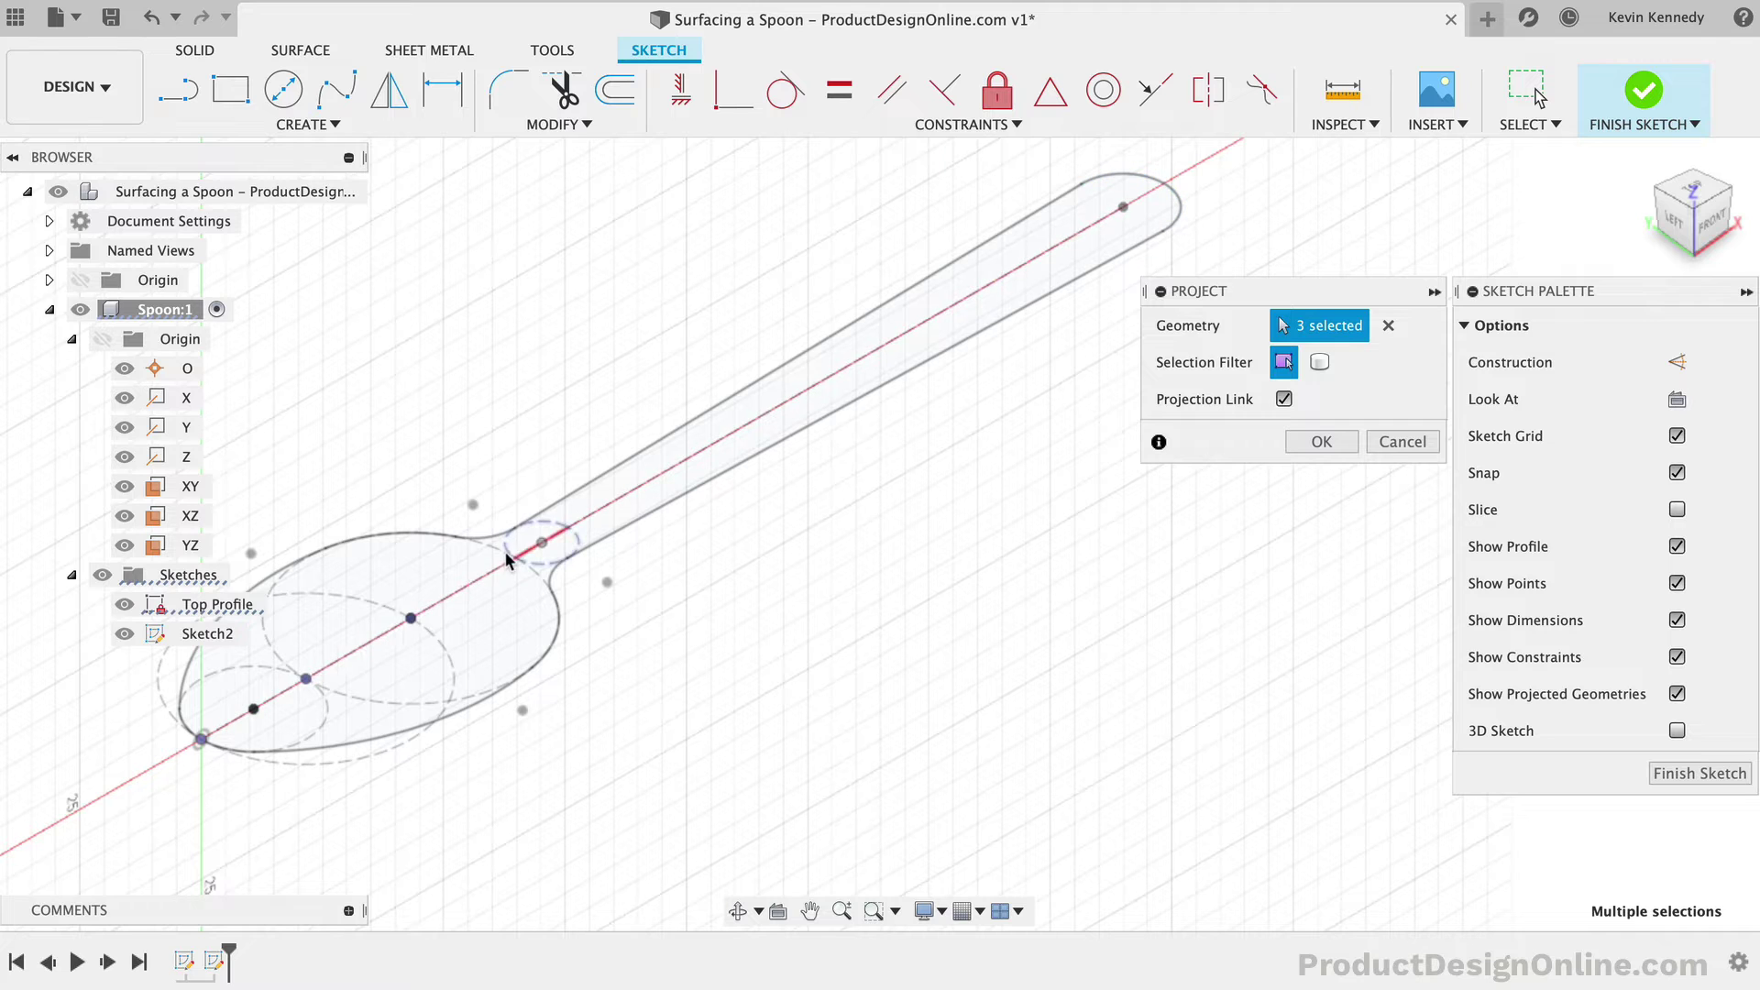
click(1321, 443)
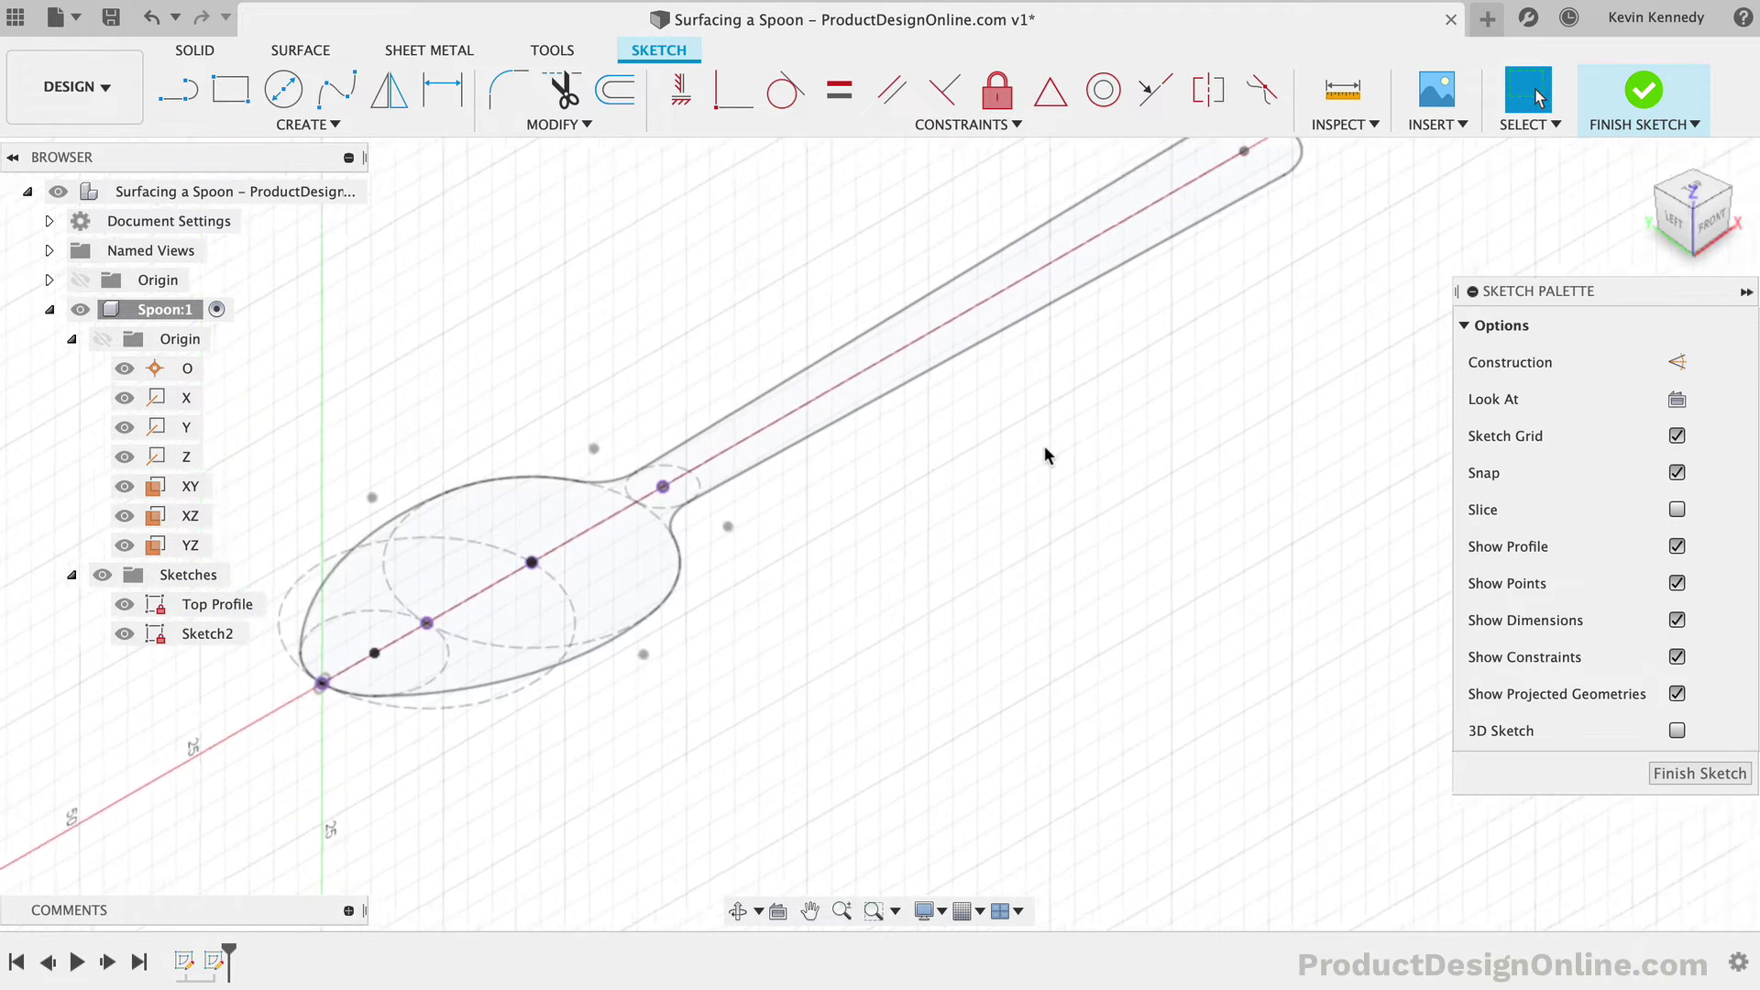
Step: Use Intersect to add points where the handle-end arc, the large bowl circle and the neck circle cross the sketch plane
text(sinter)
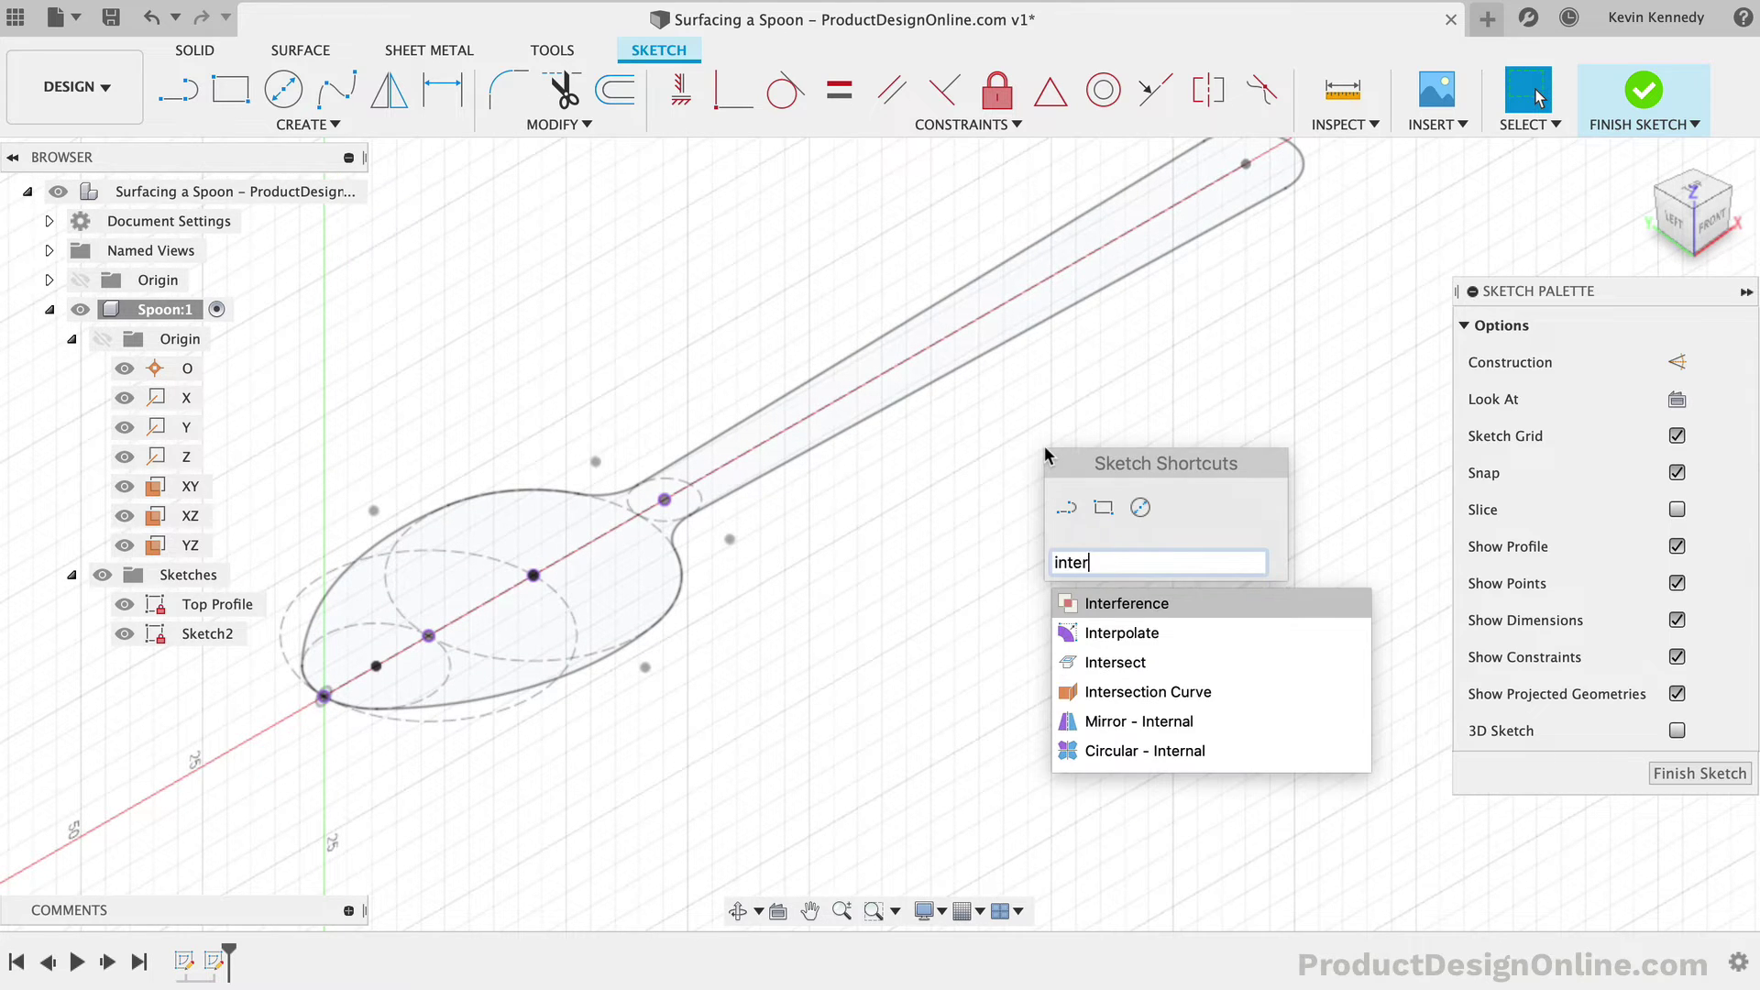
key(Down)
key(Down)
key(Return)
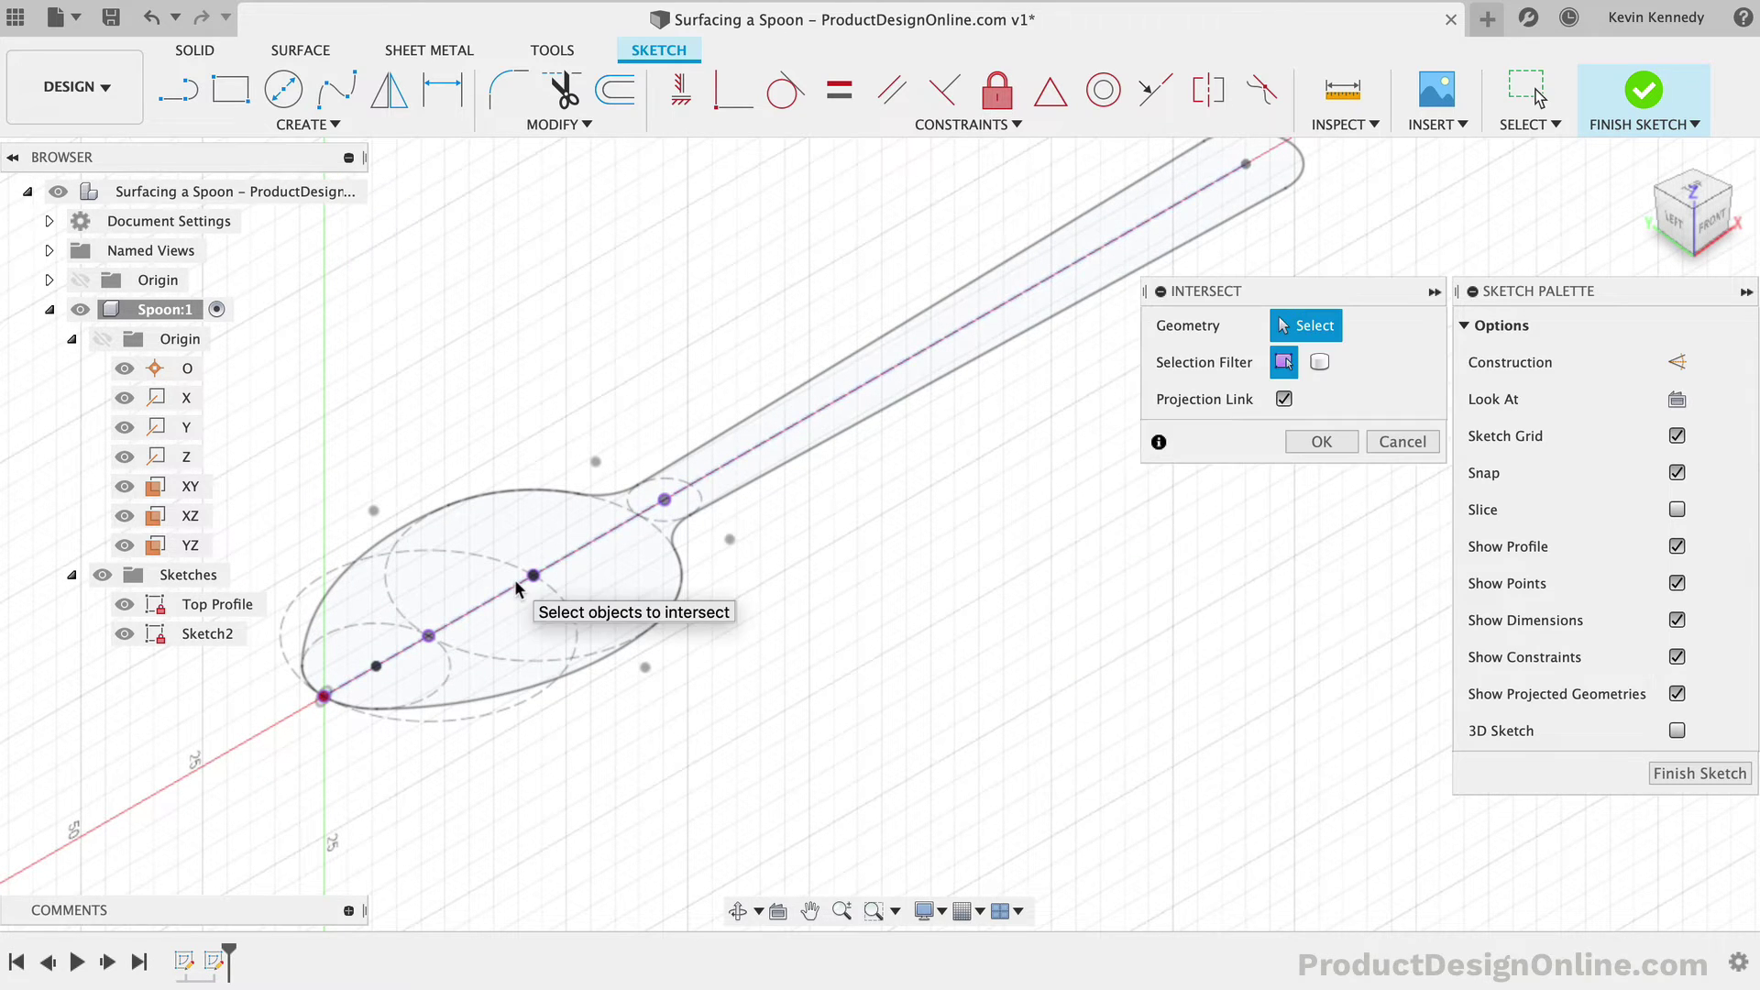
middle_drag(1294, 144, 1216, 180)
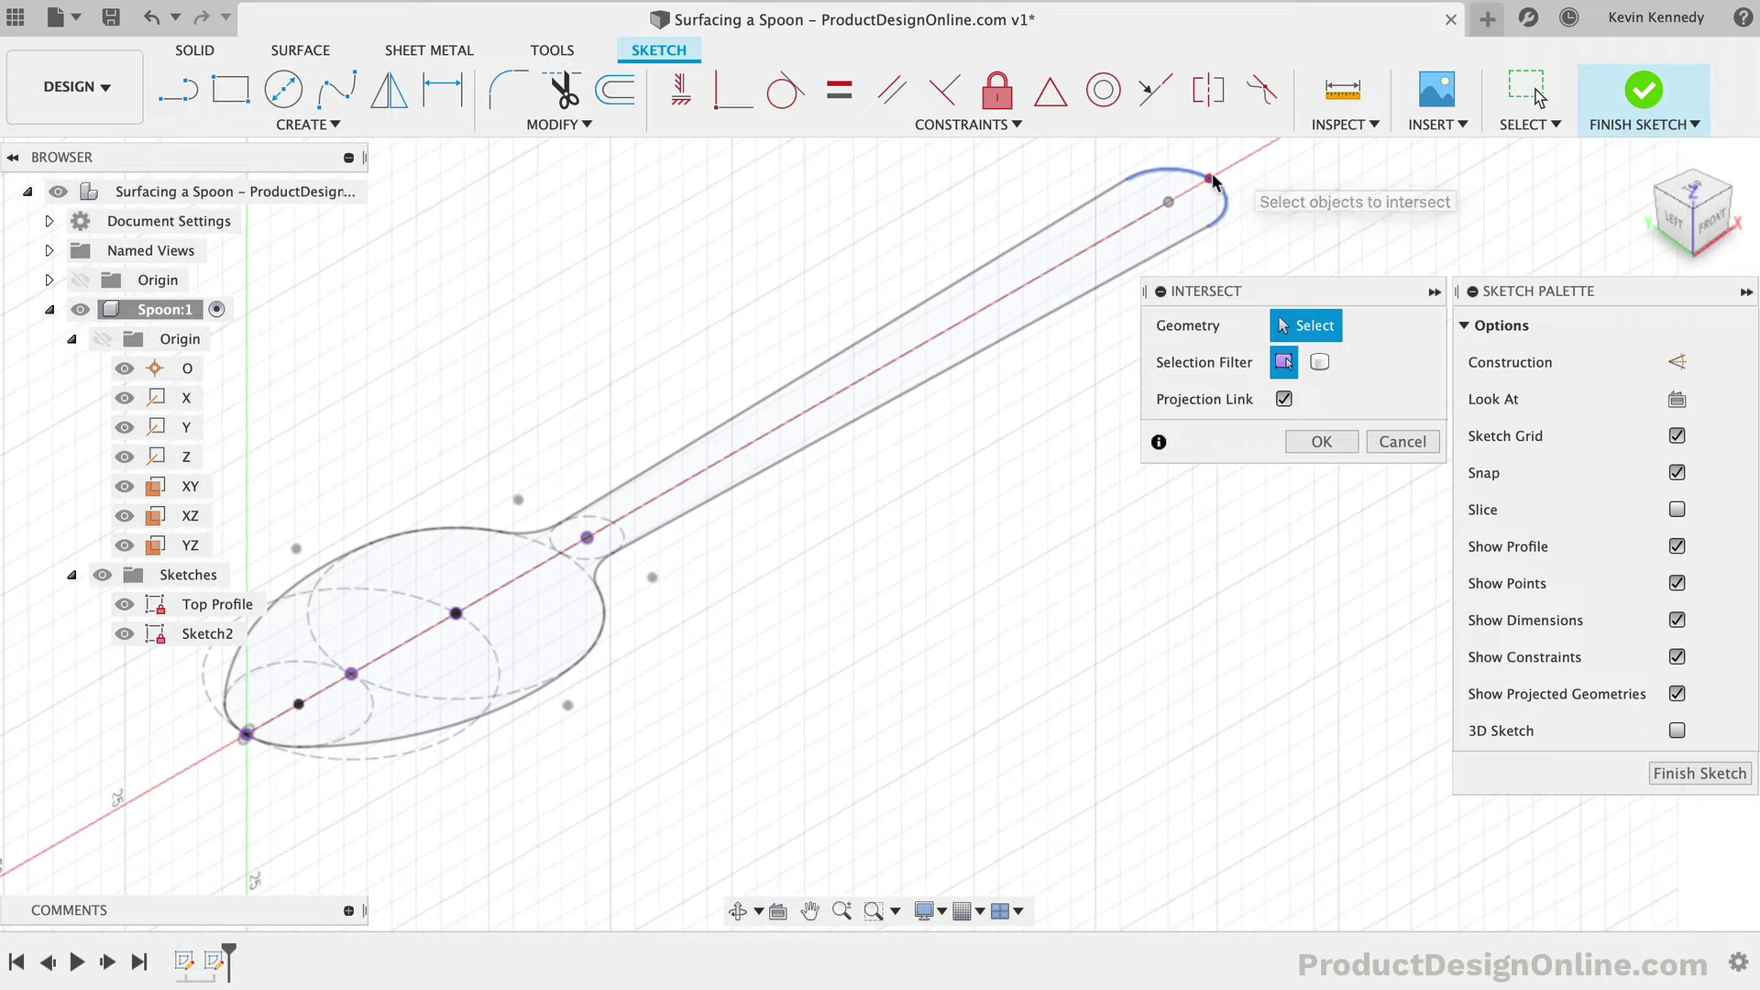
click(1212, 180)
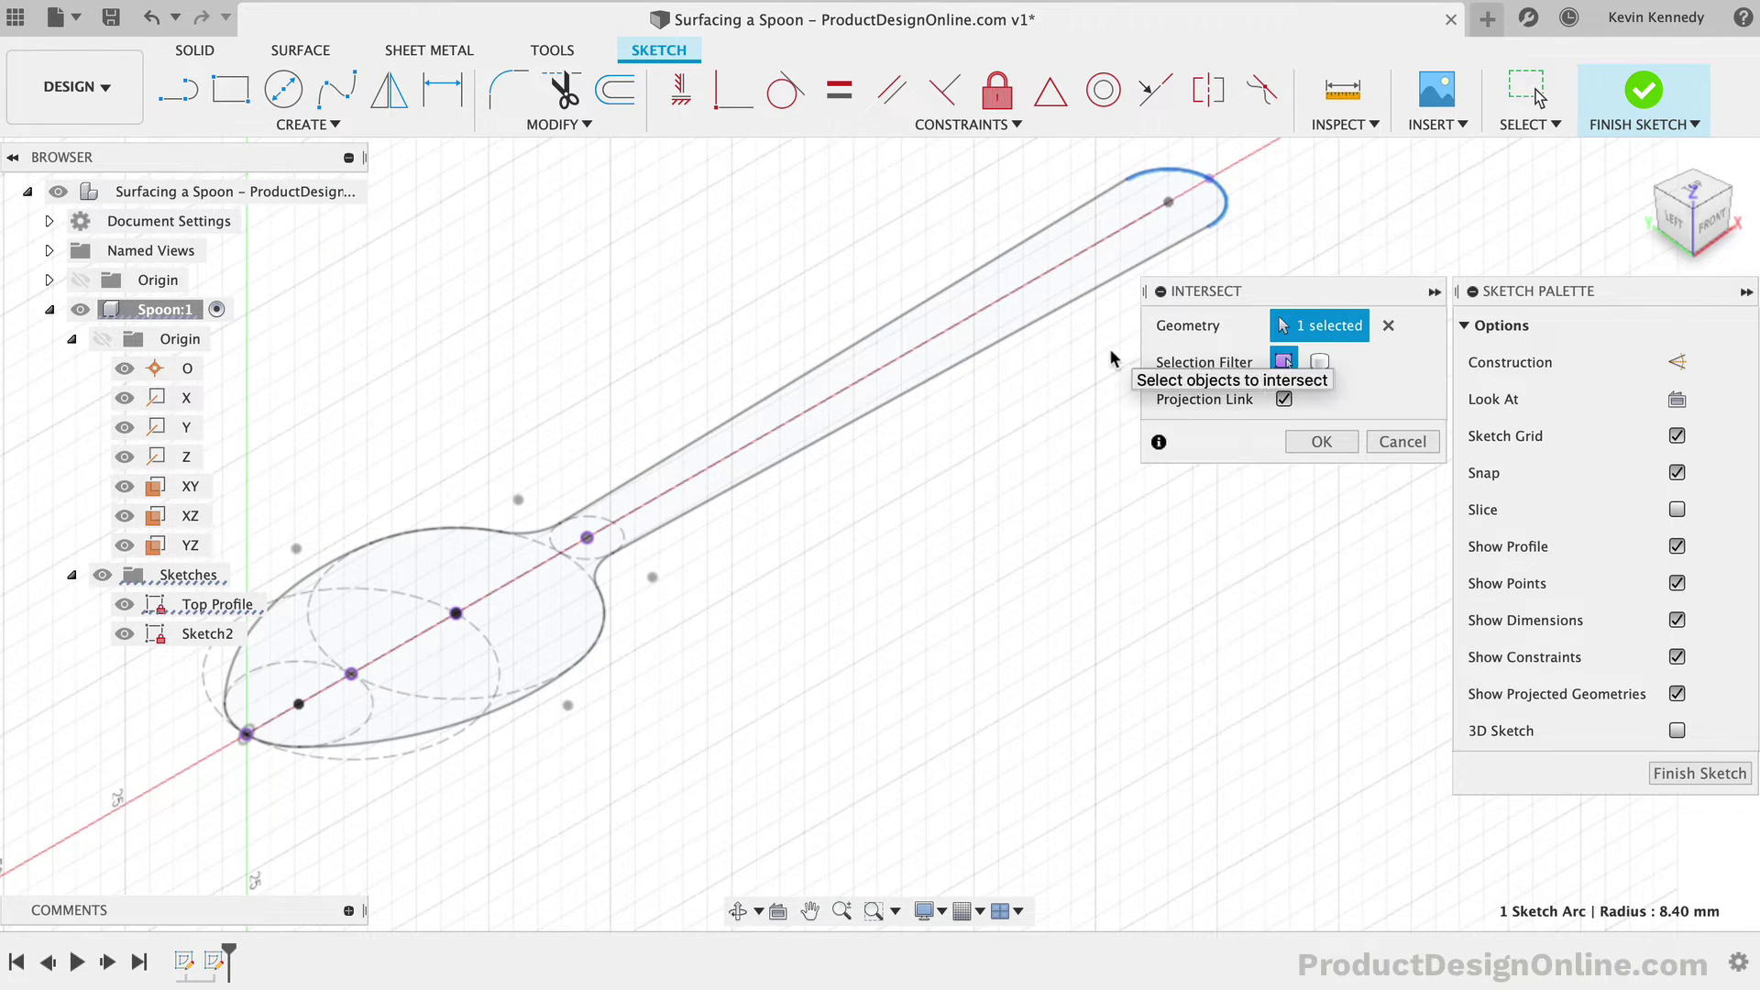
click(562, 560)
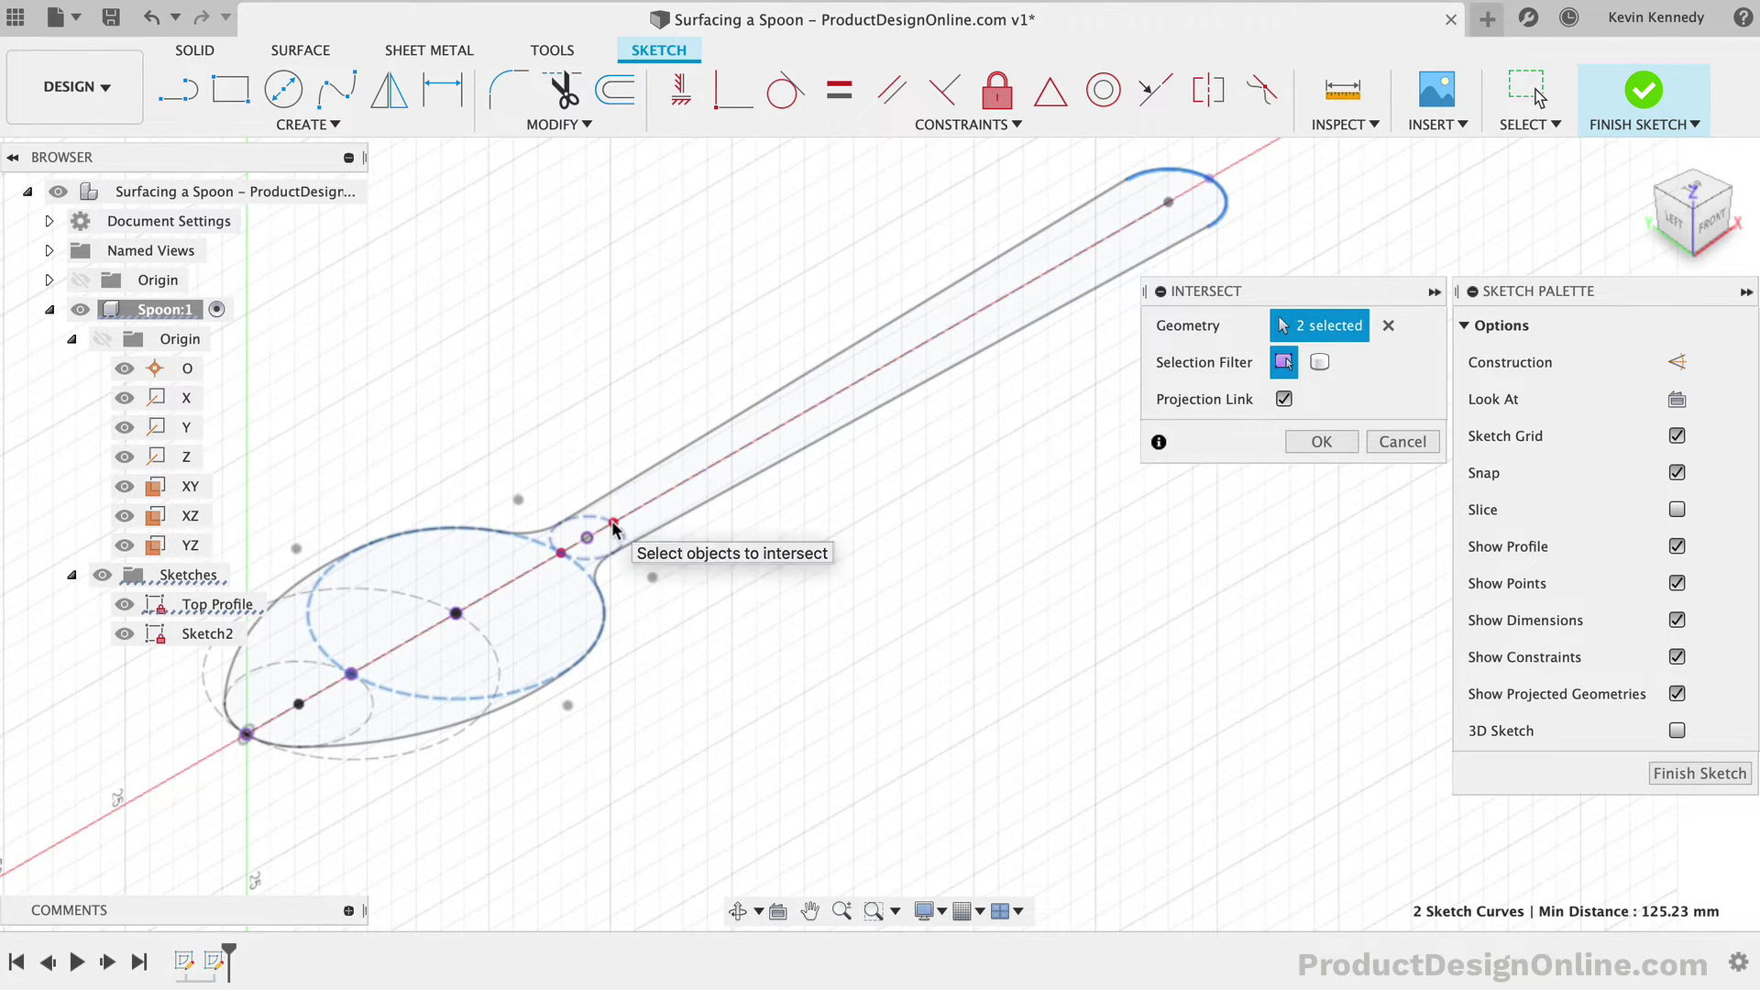
click(606, 541)
click(1297, 446)
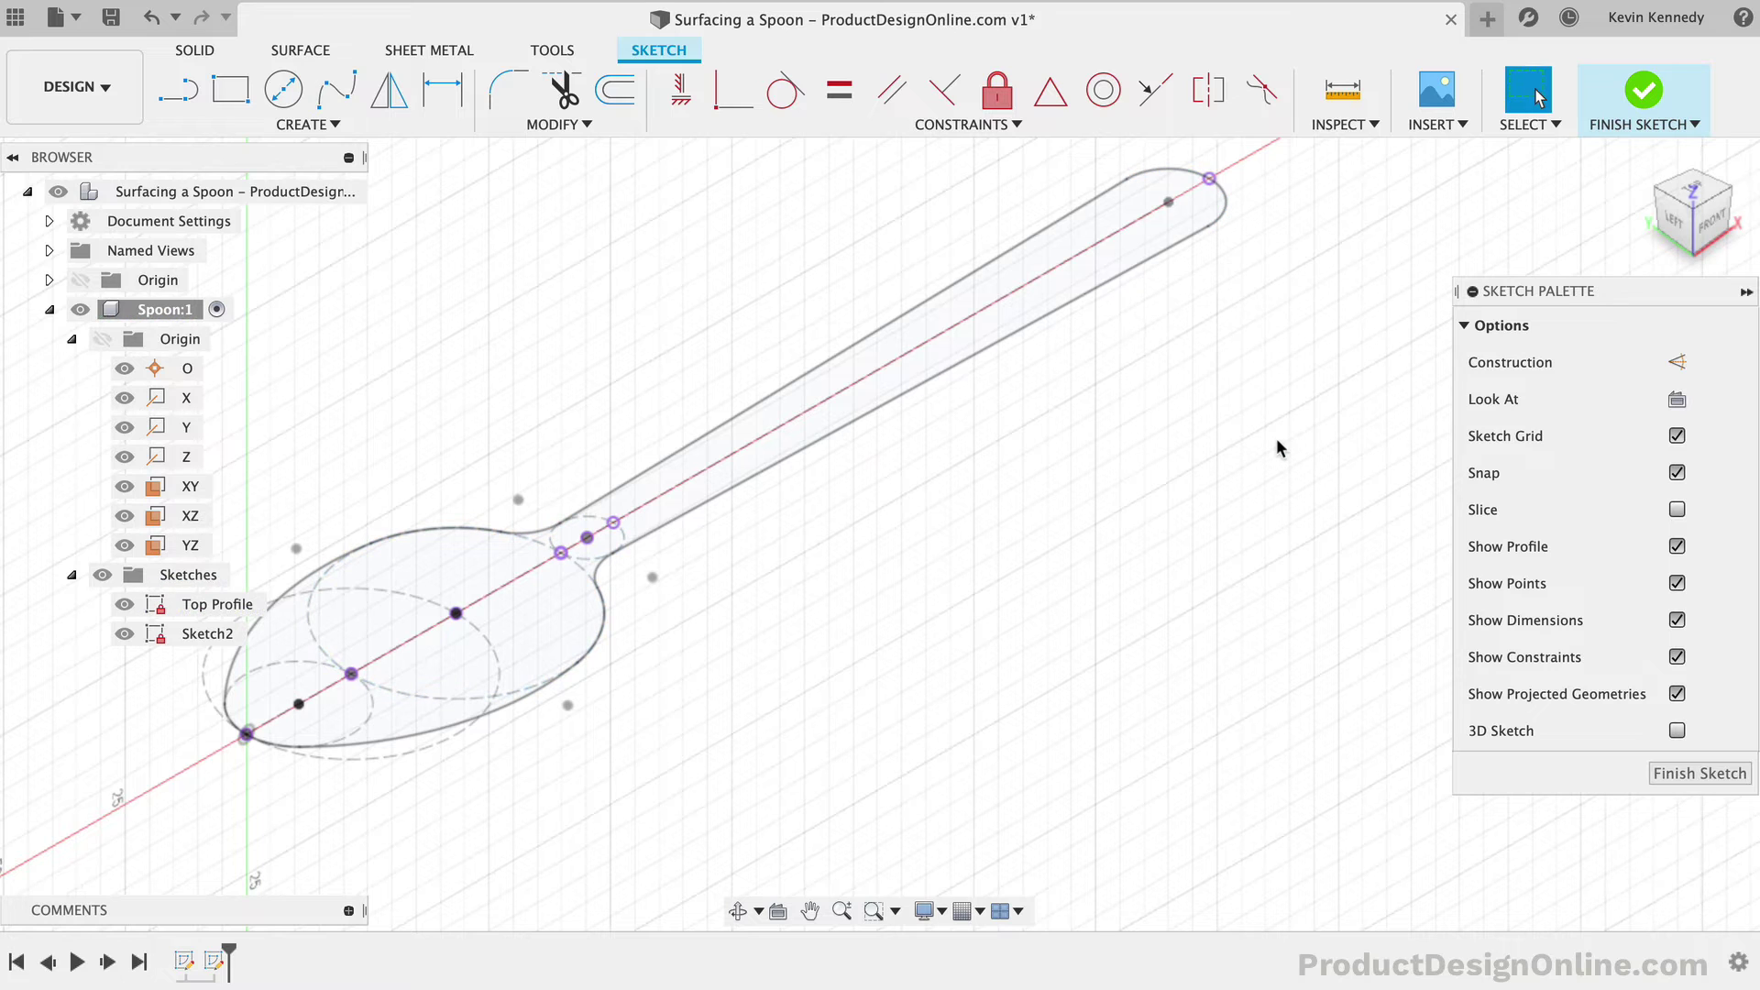
Step: Draw vertical lines downward from the handle-end intersection point and from the neck circle's intersection point nearest the handle
key(l)
click(1210, 179)
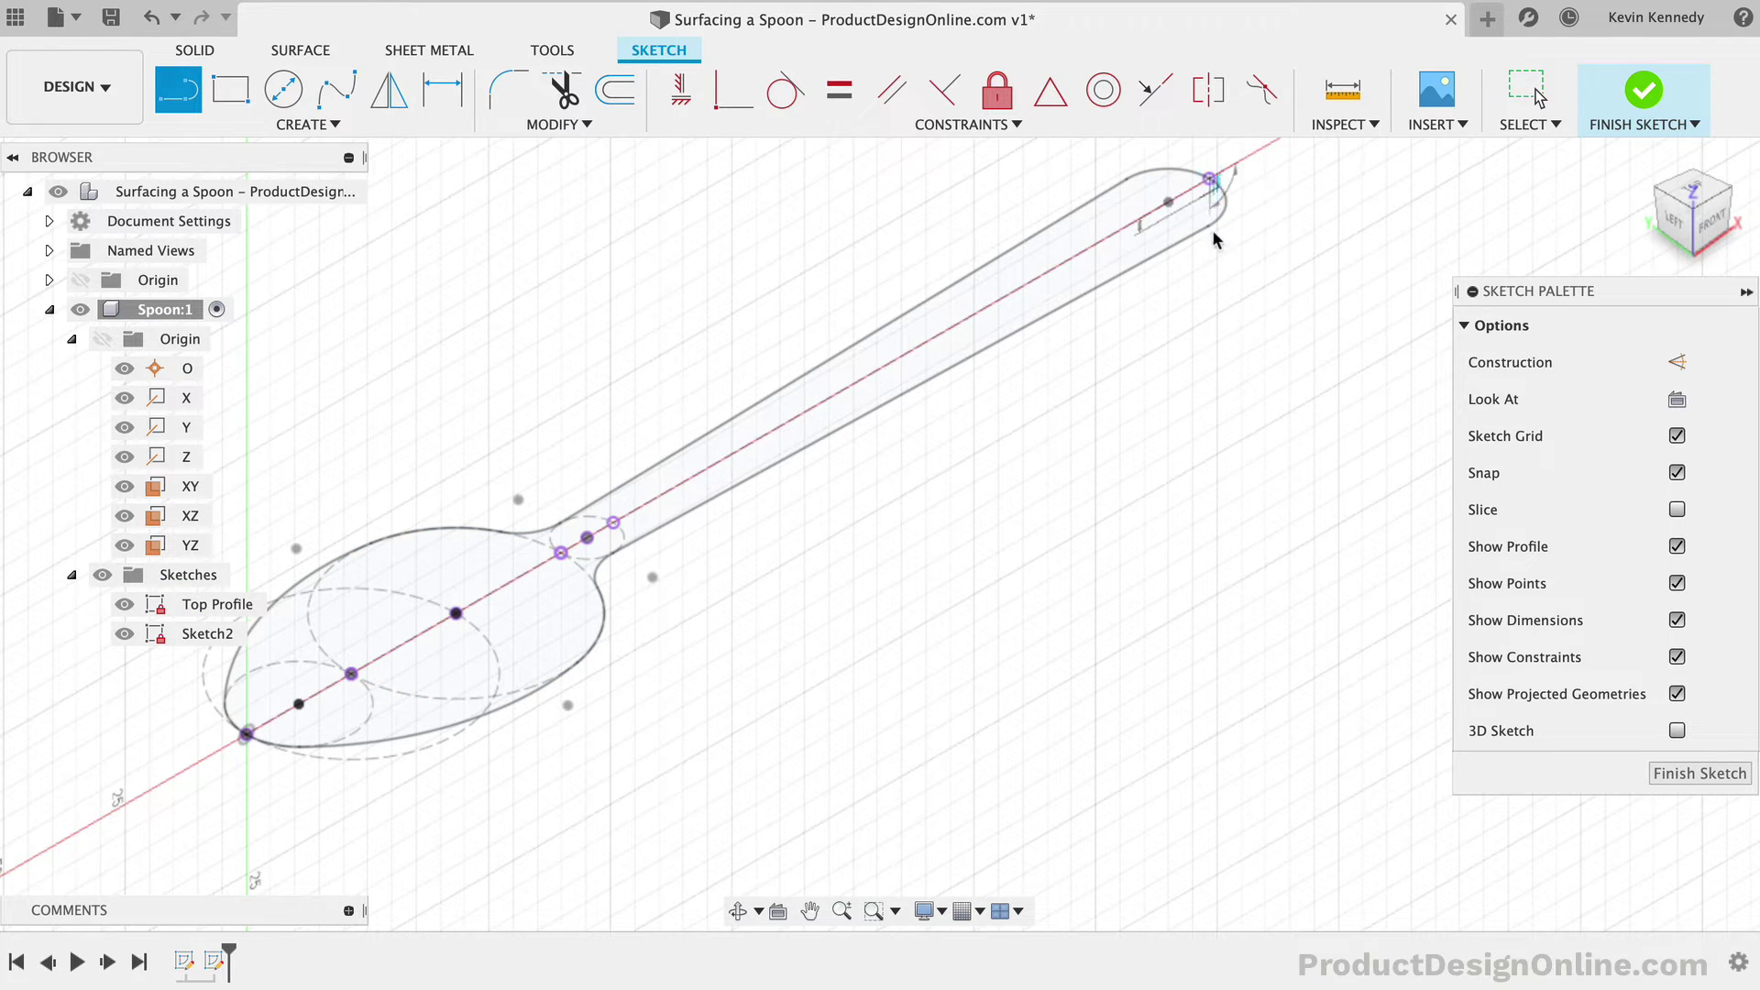
click(1210, 445)
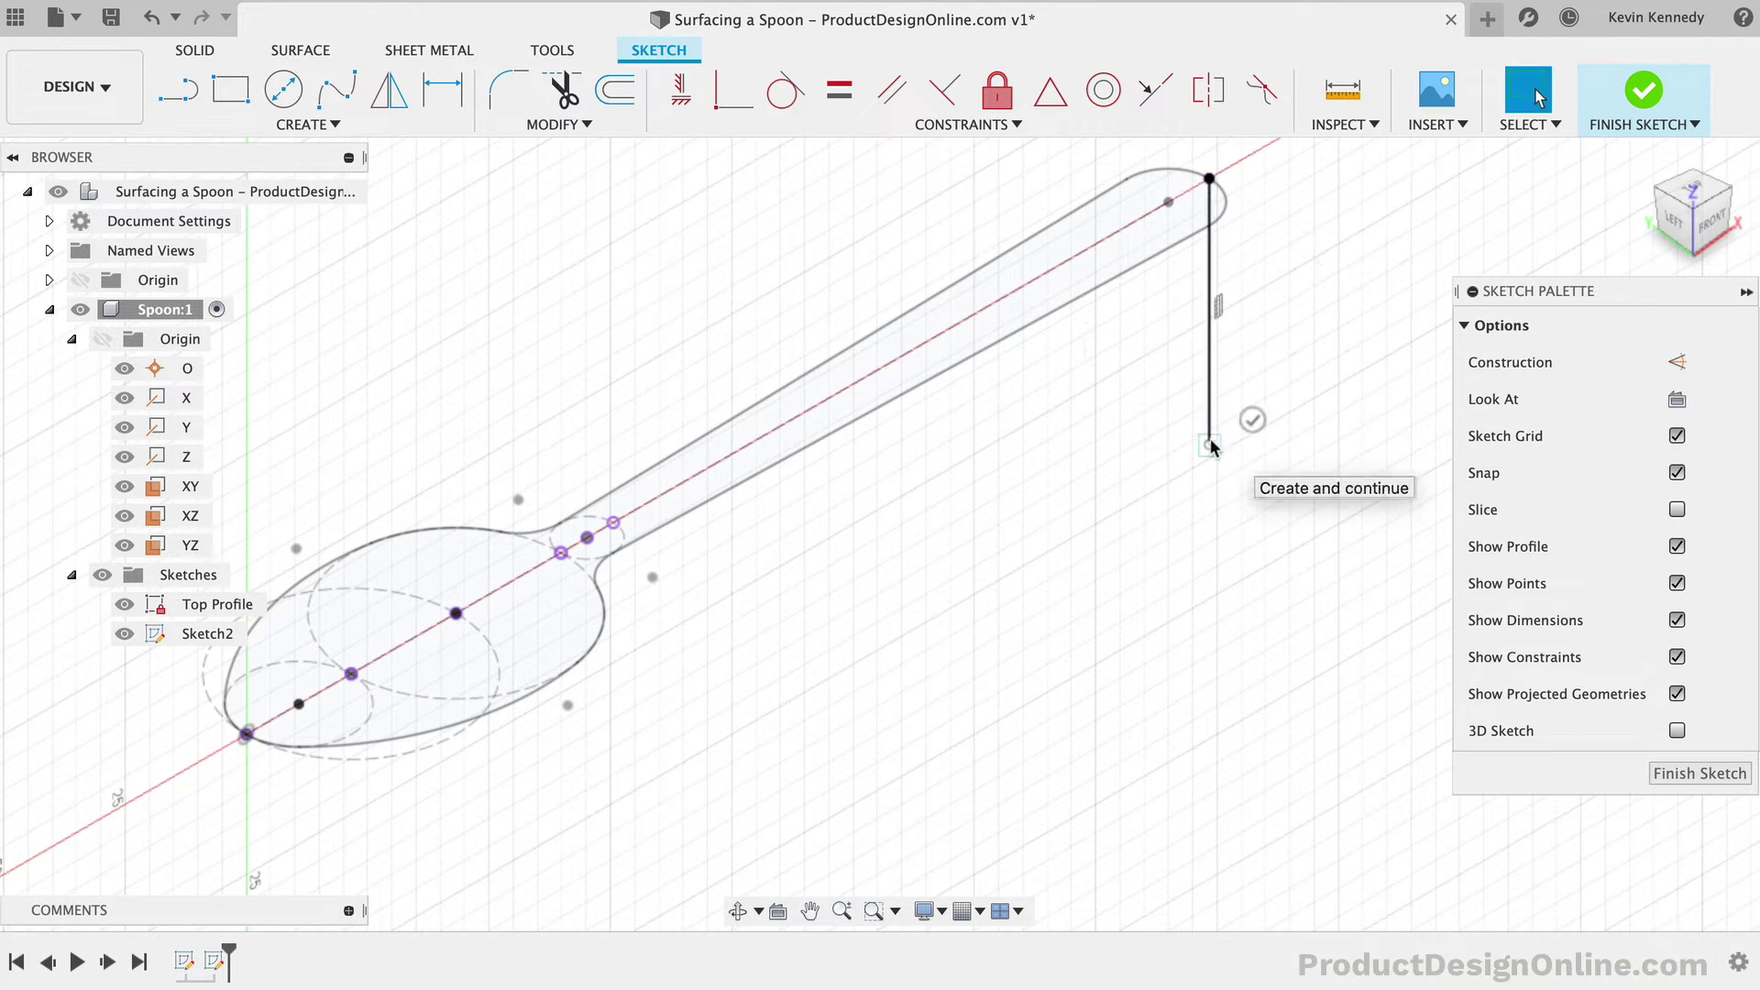
key(l)
click(614, 523)
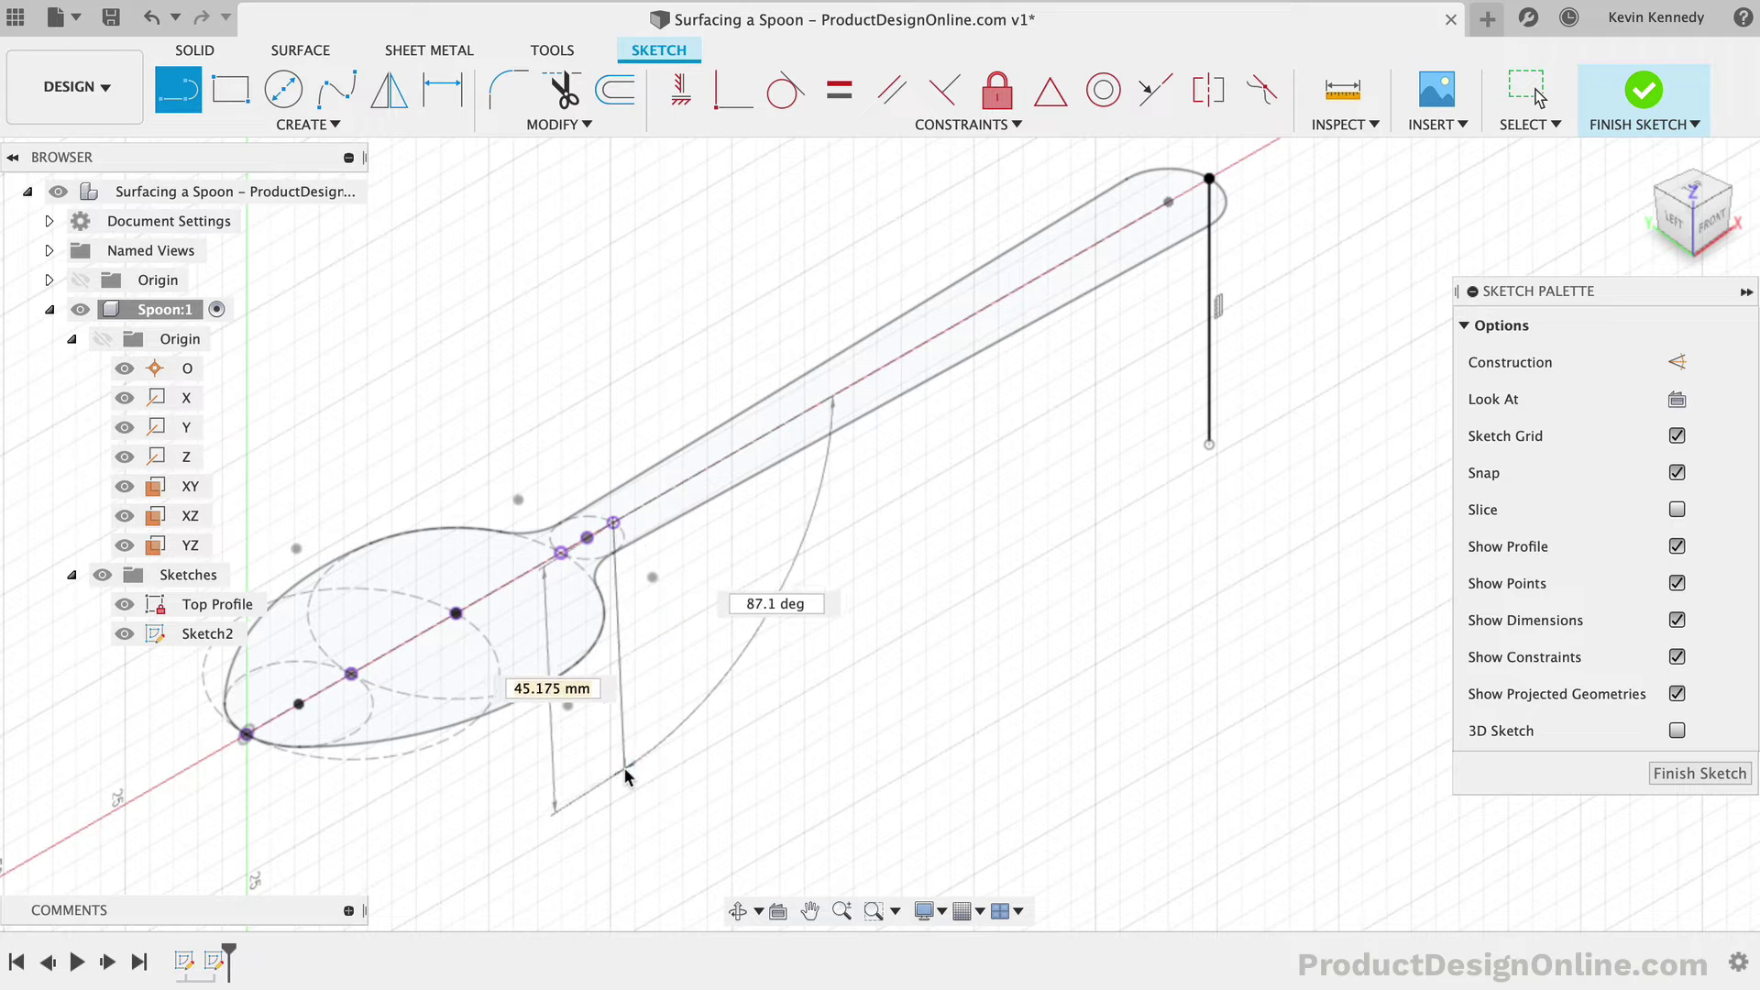
click(613, 775)
click(680, 770)
Step: Draw vertical lines downward from the neck circle's center and from the bowl-neck intersection point, the latter about 45 mm long
key(l)
click(587, 538)
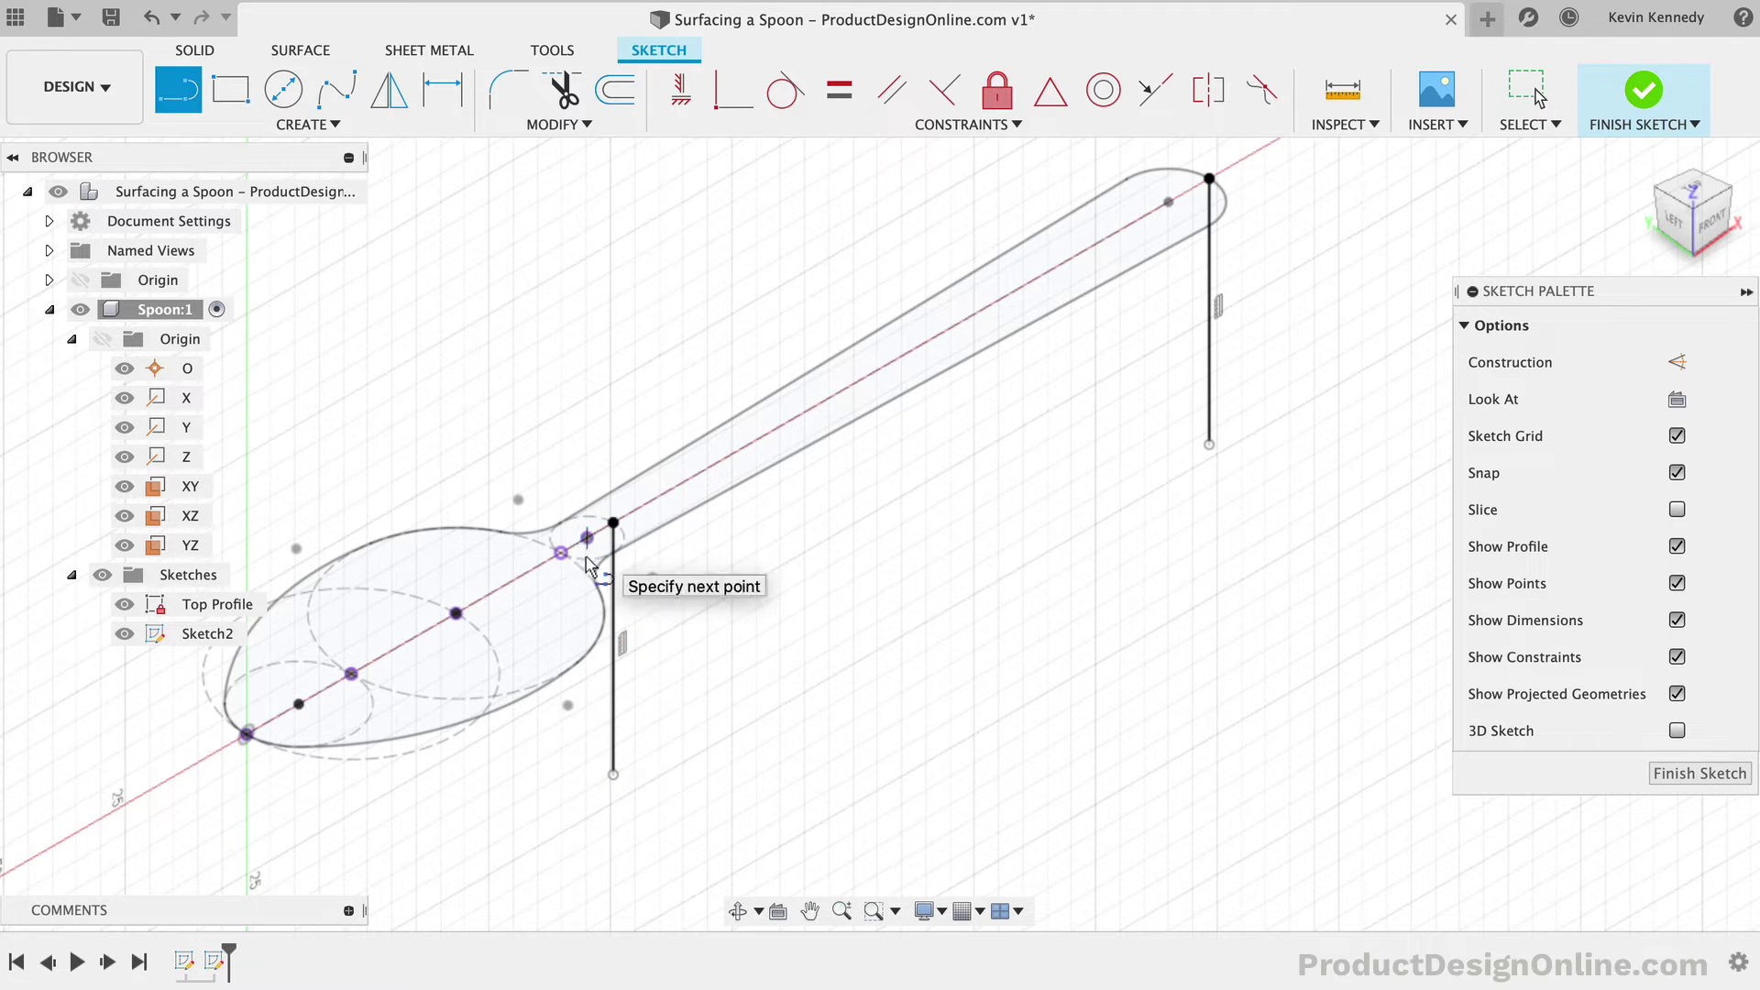
click(586, 773)
key(Escape)
key(l)
click(561, 553)
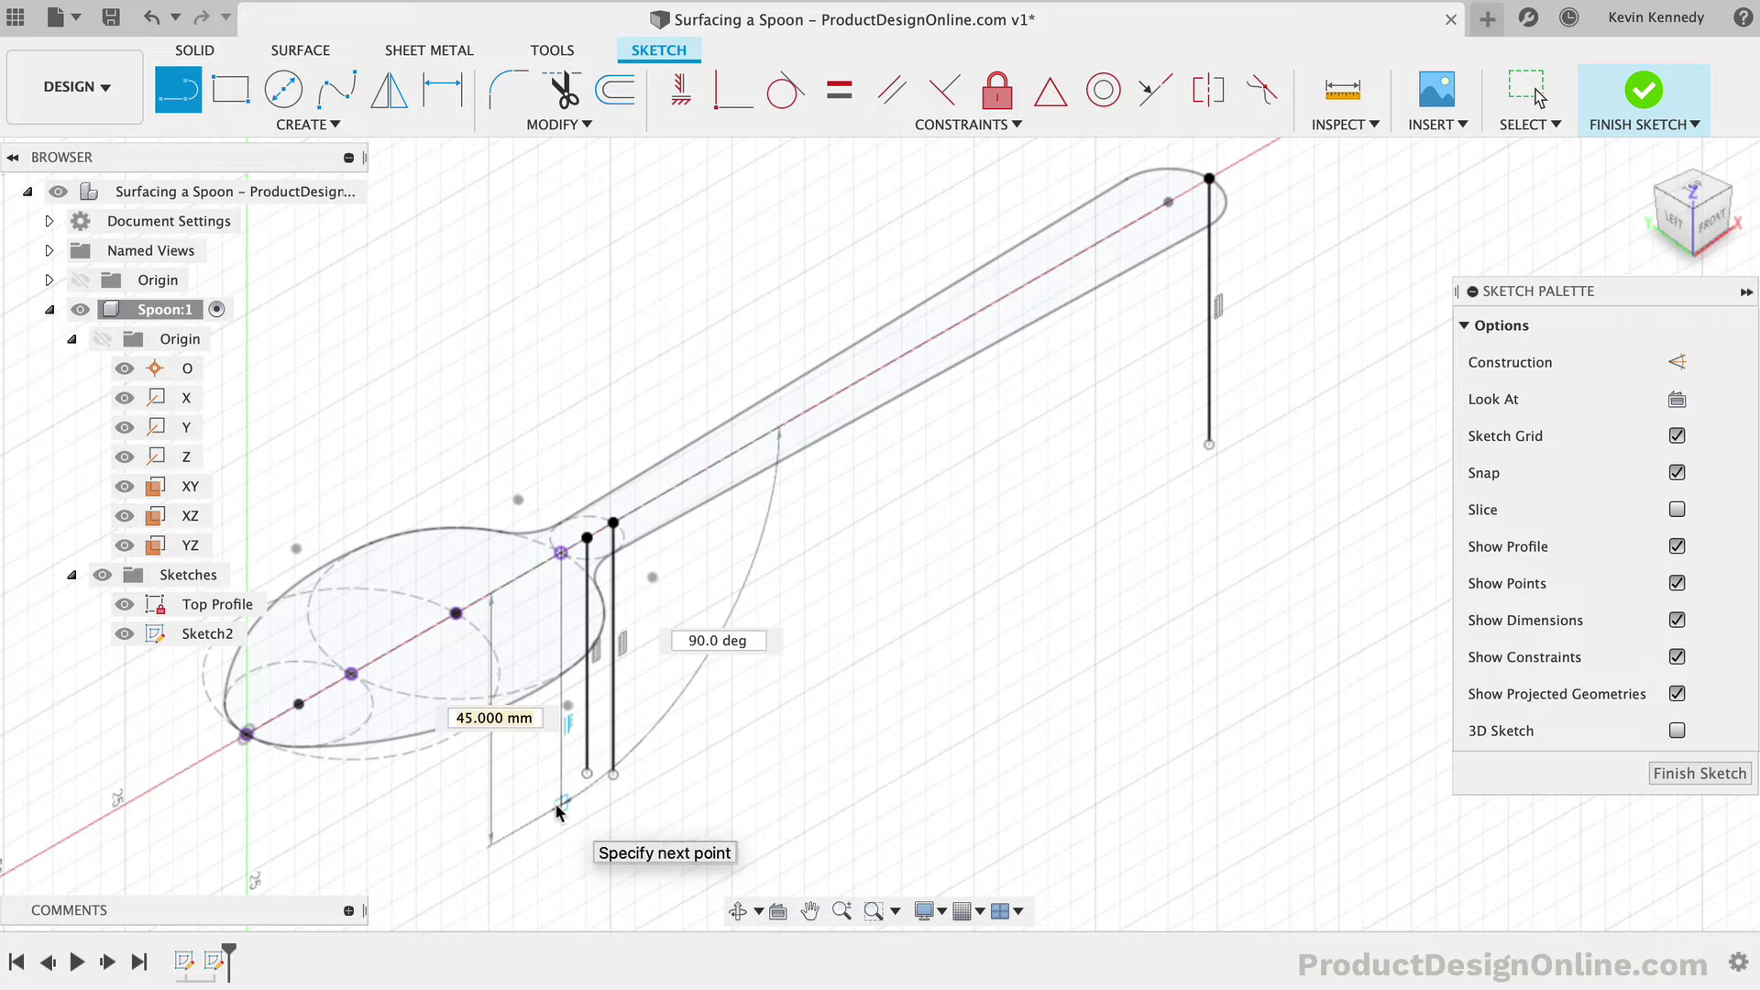
click(557, 805)
key(Escape)
Step: Draw three vertical lines downward from the two projected bowl points and from the spoon-tip point at the origin
key(l)
click(455, 612)
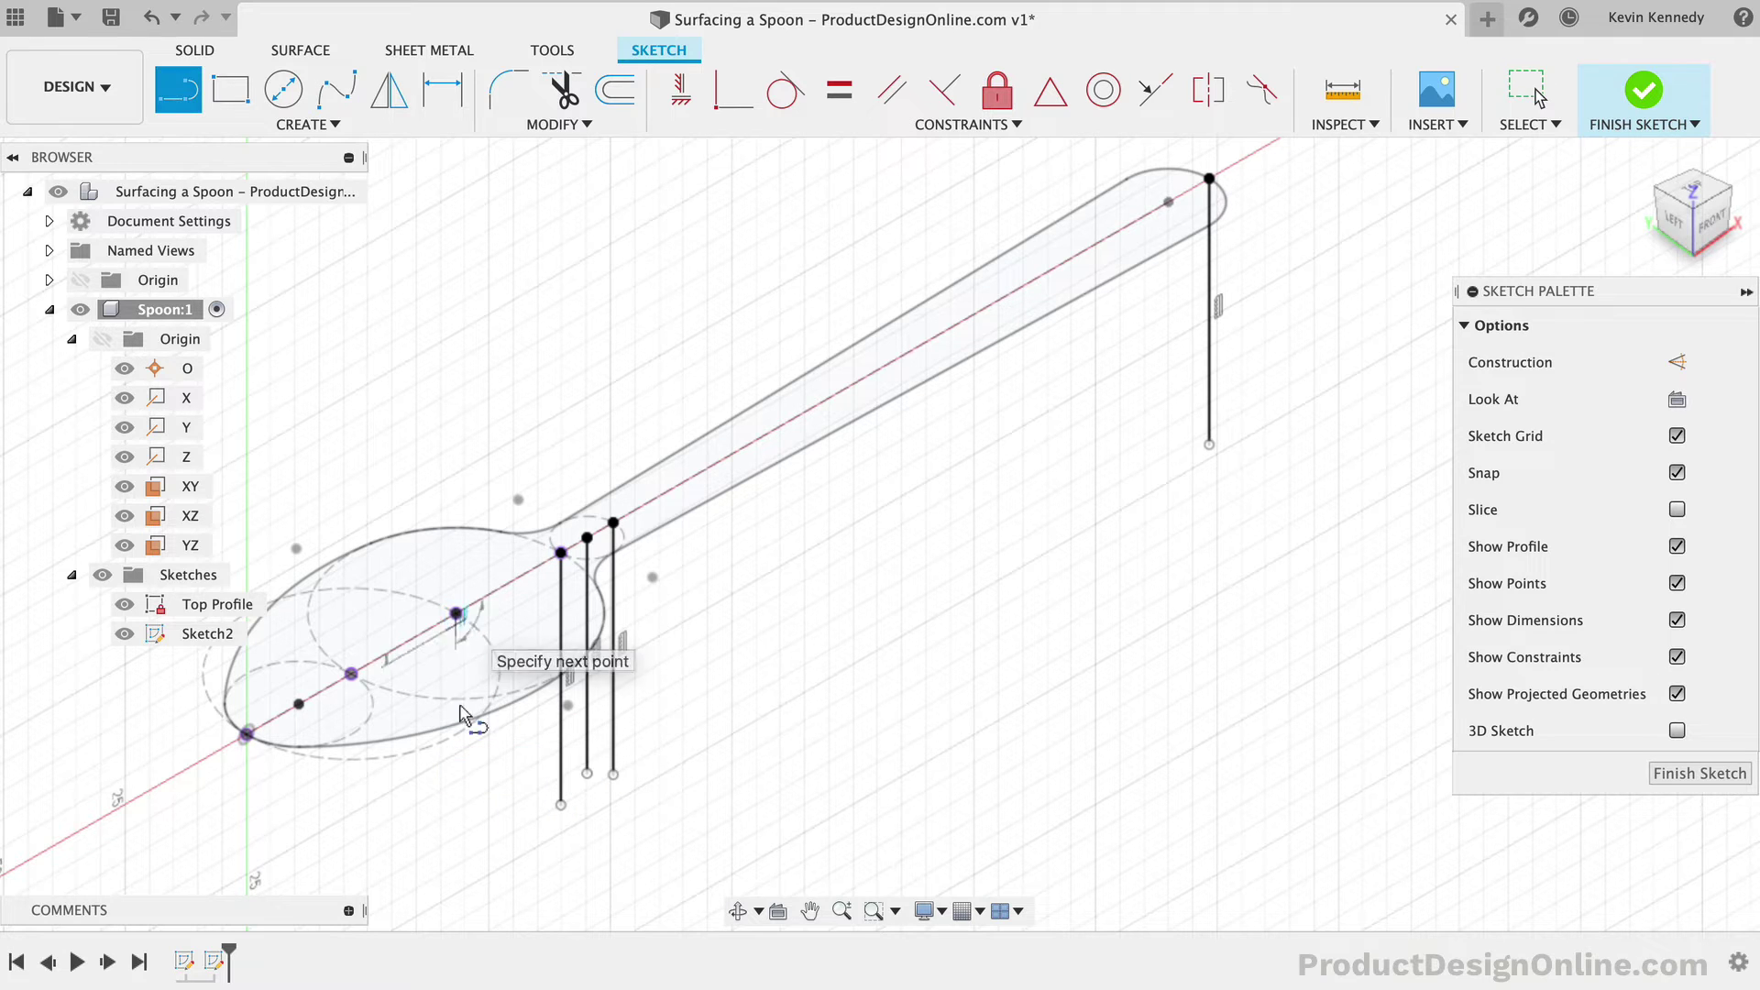
click(456, 837)
key(Escape)
key(l)
click(351, 674)
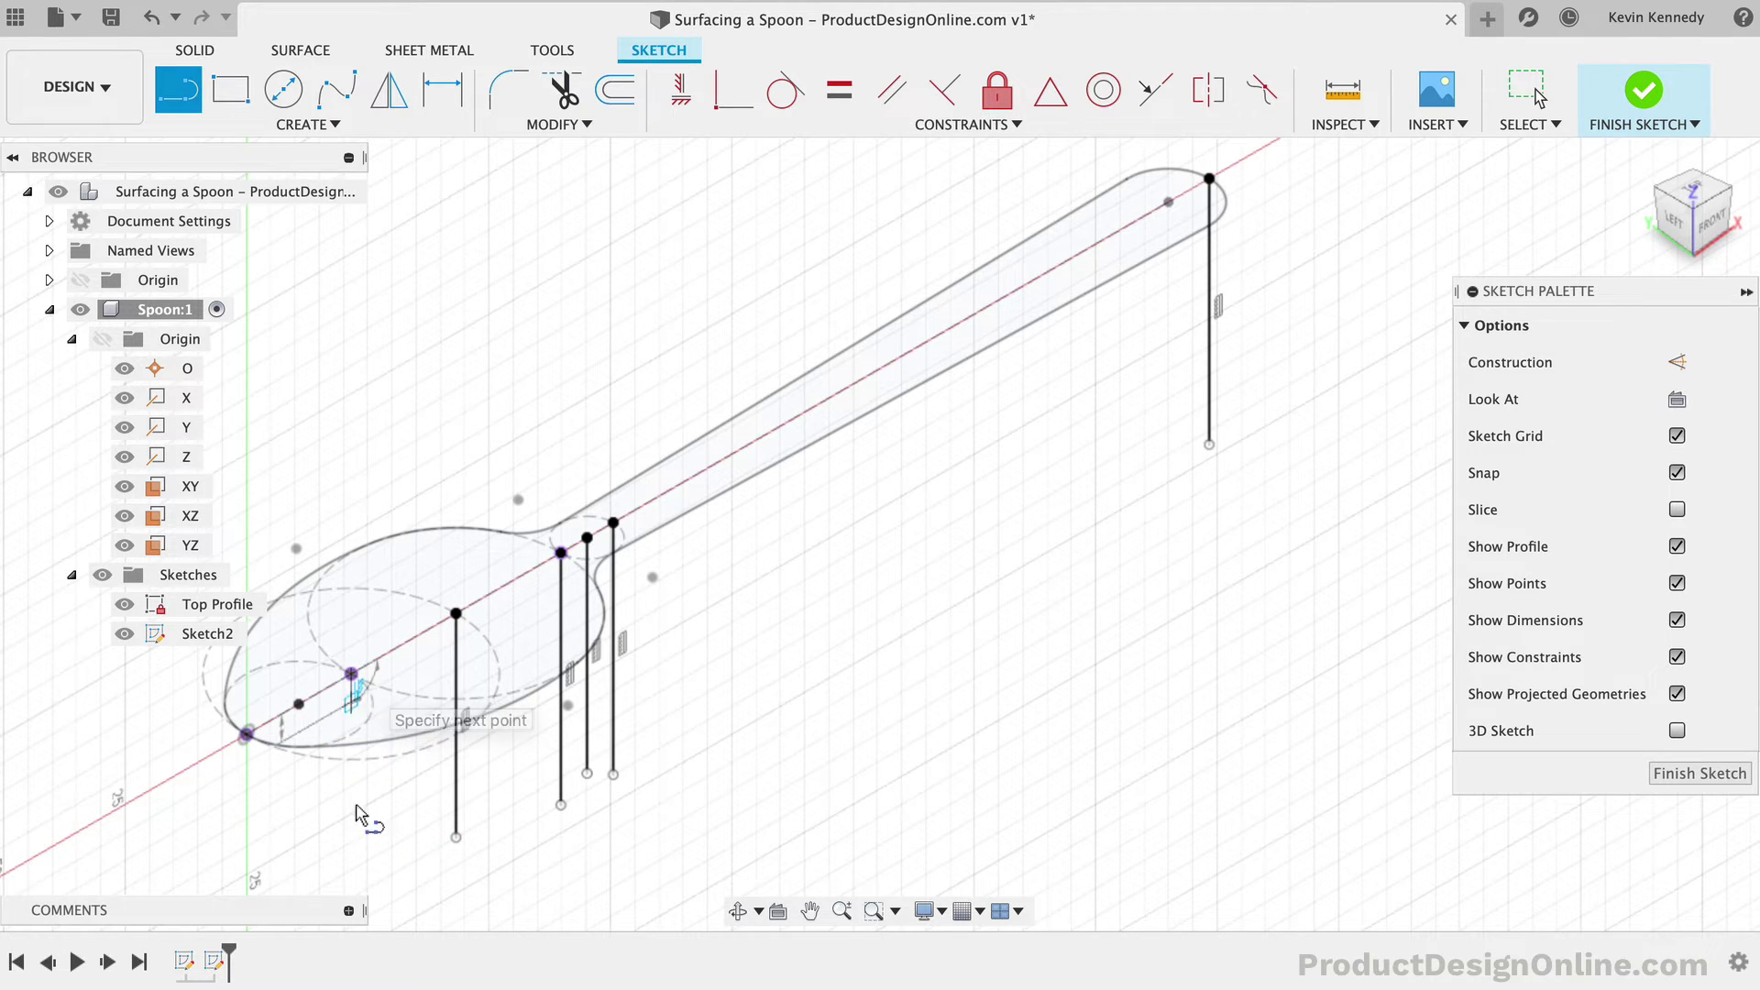
click(352, 830)
key(Escape)
key(l)
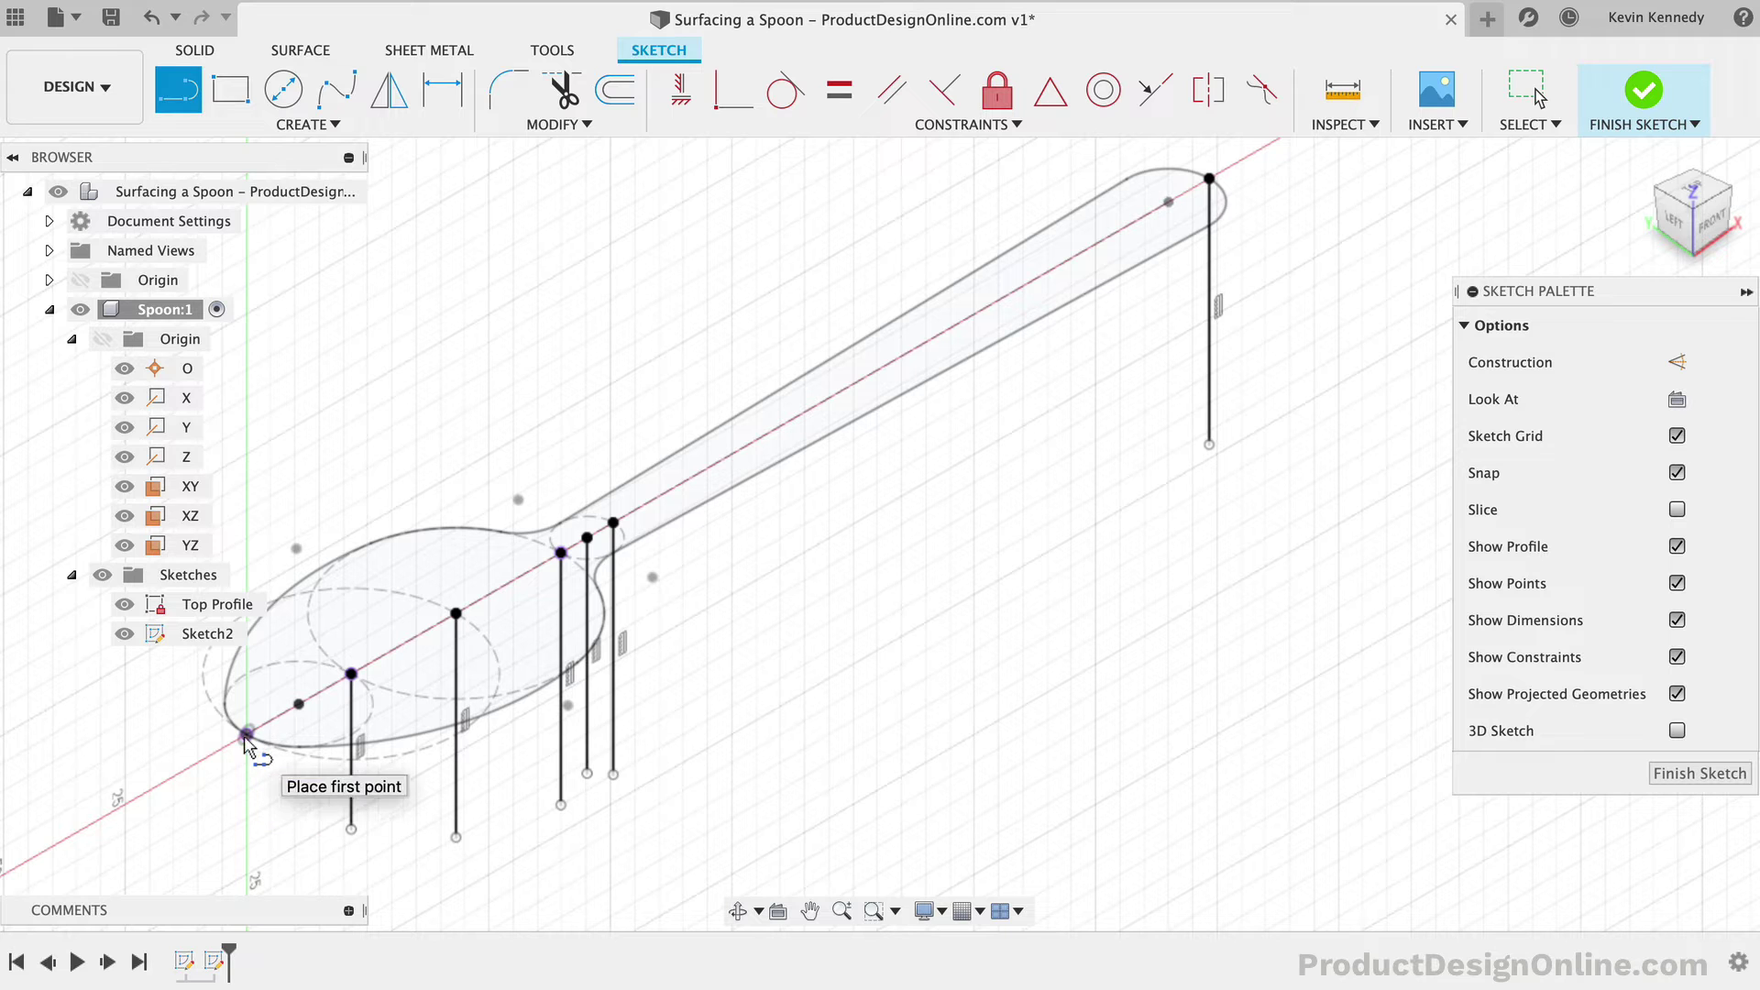
click(247, 733)
click(248, 846)
key(Escape)
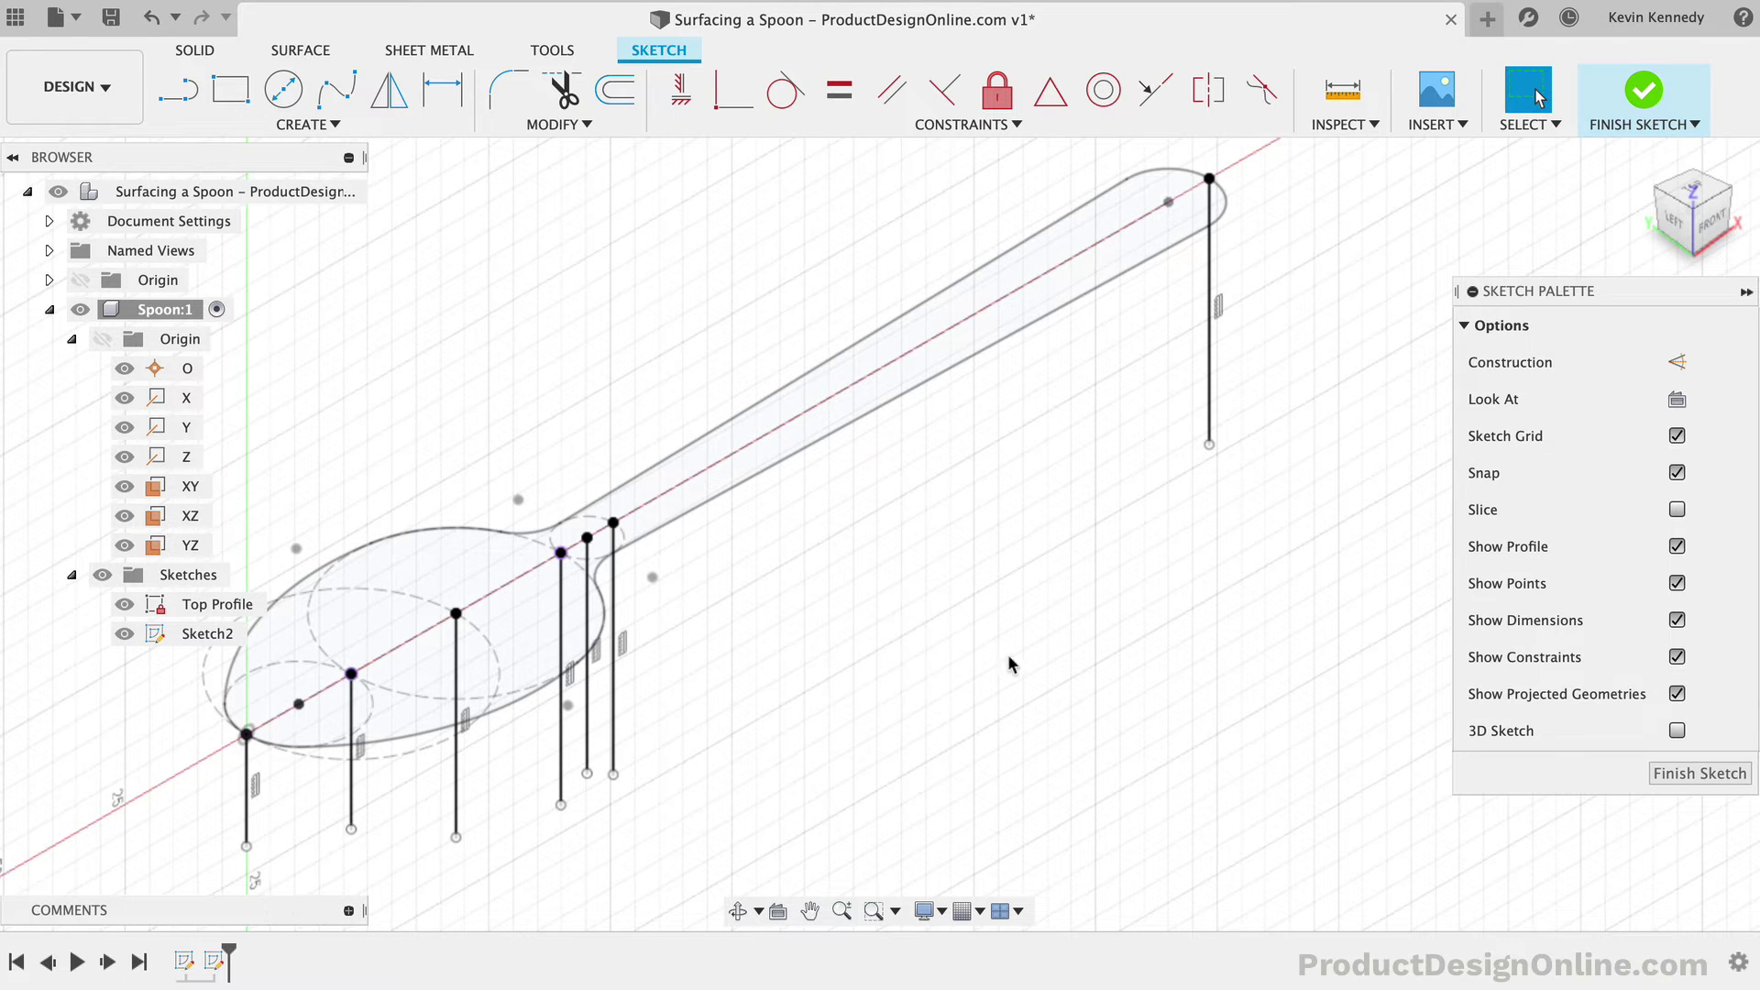
Step: In the front view, convert all seven vertical lines to construction geometry and constrain them to equal length
click(1711, 219)
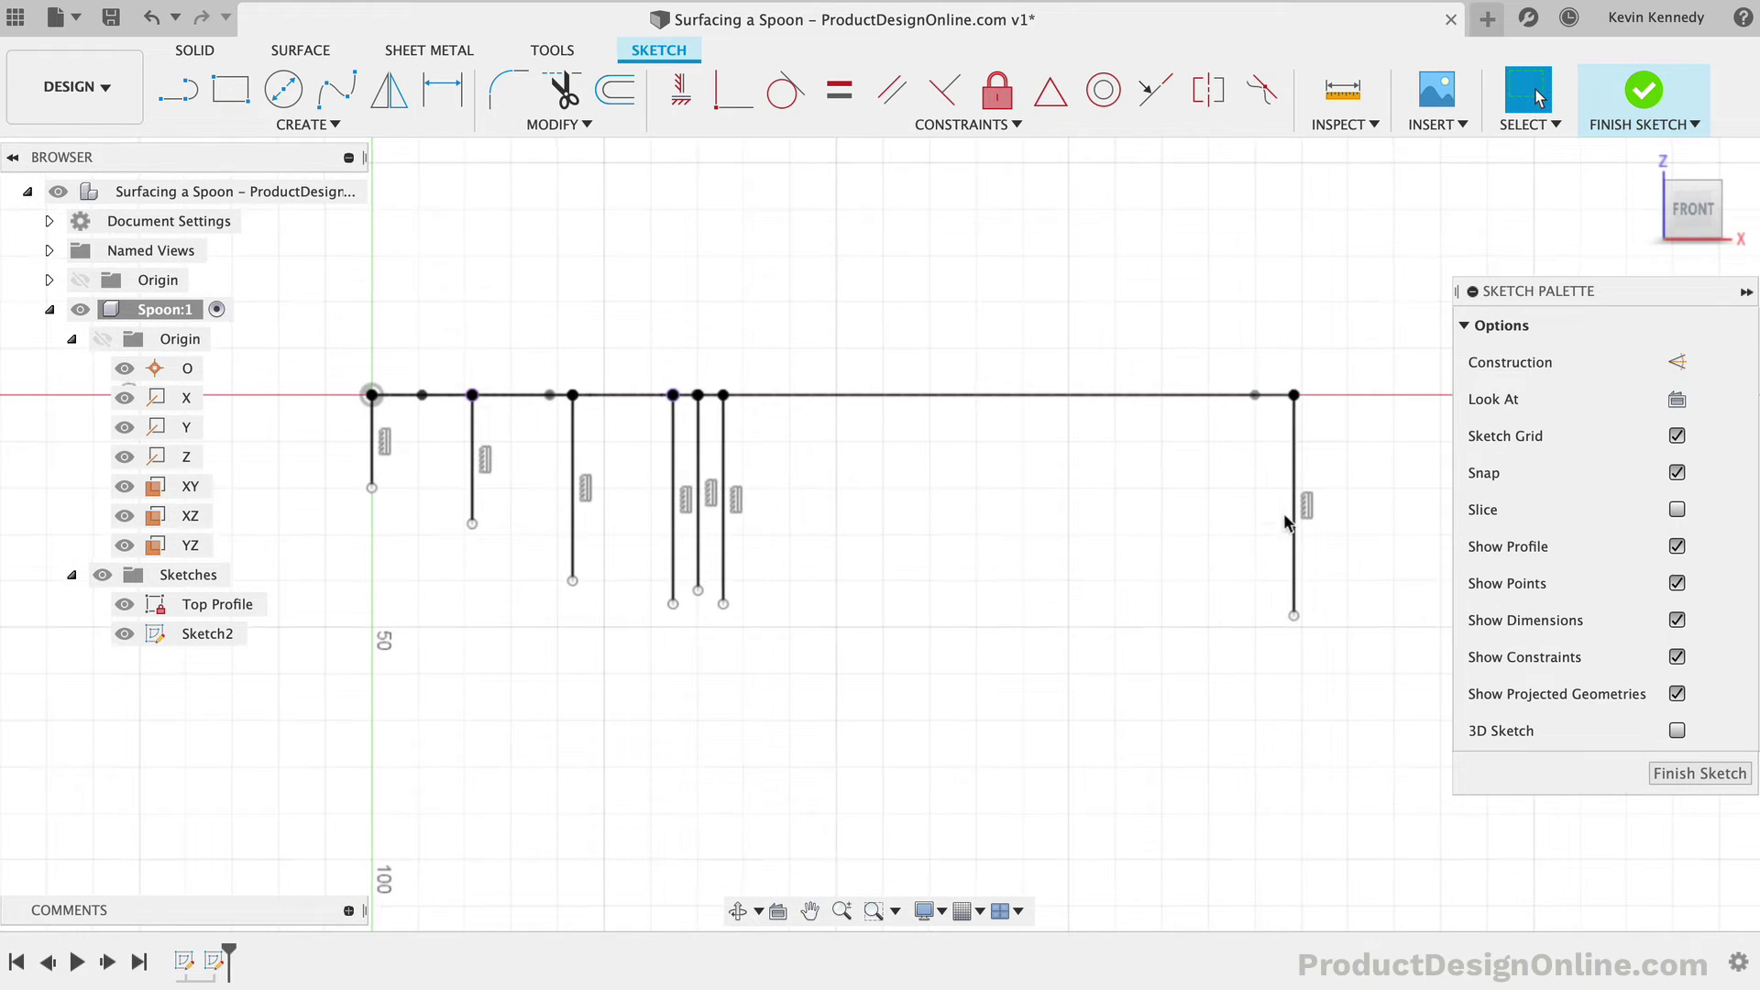
click(372, 458)
shift+click(472, 450)
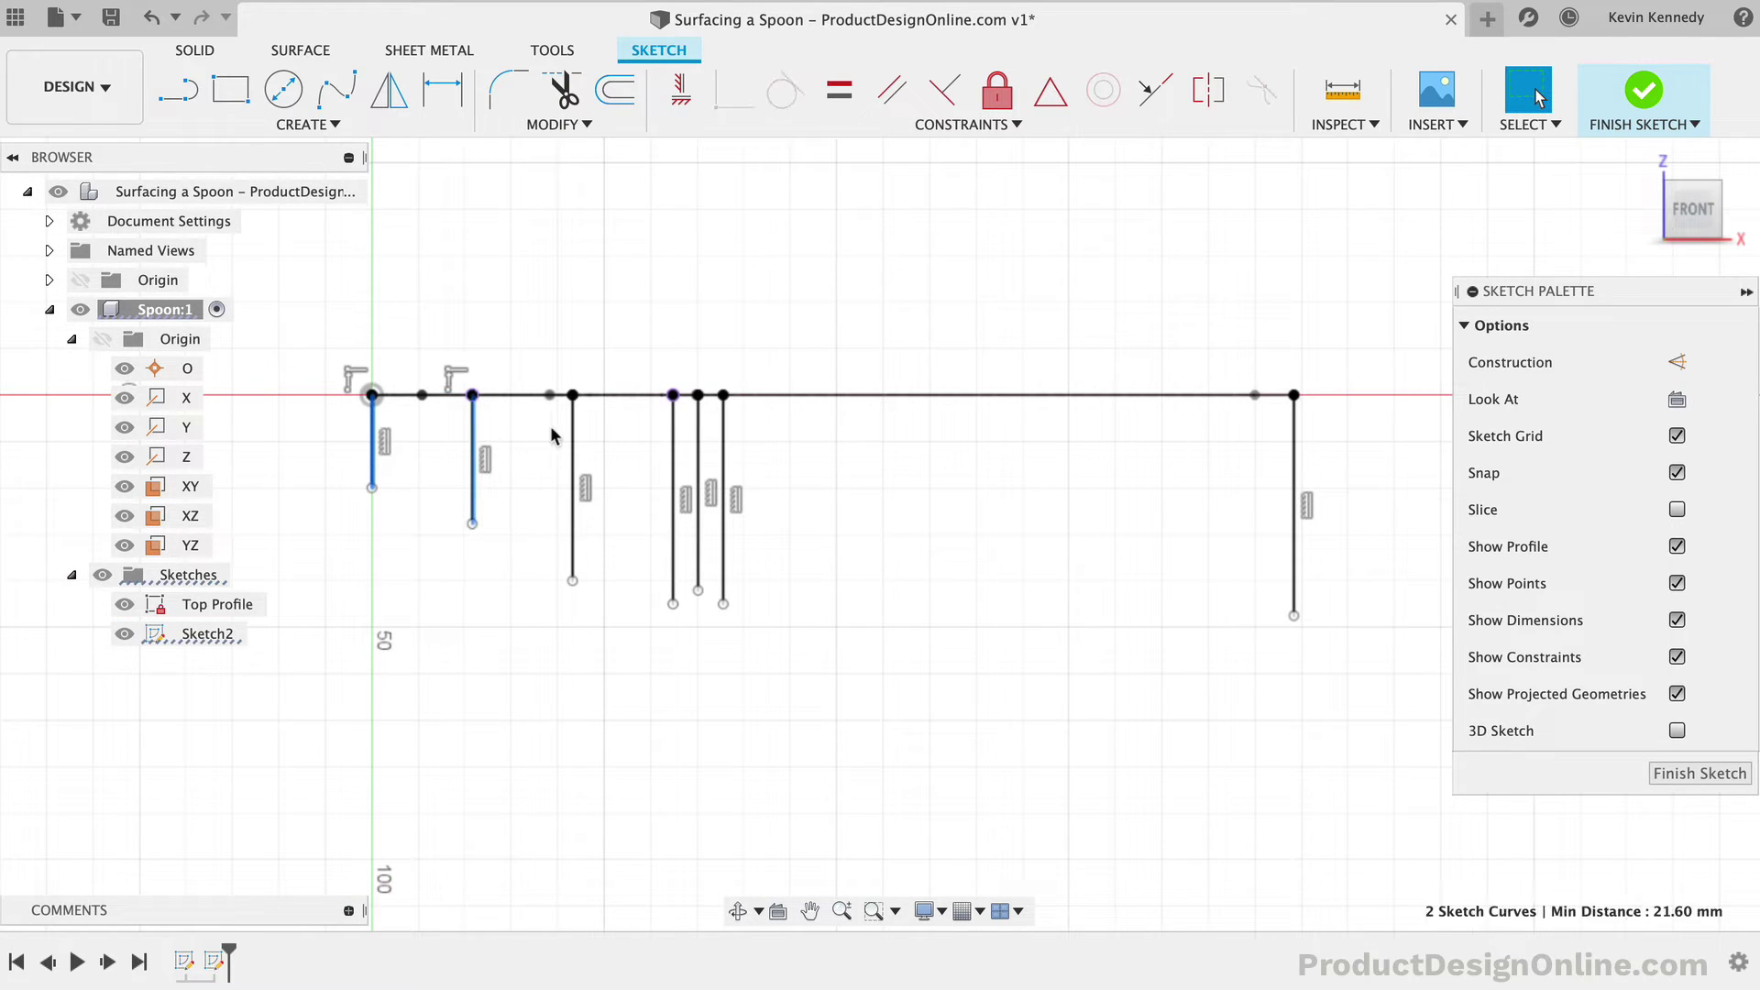
shift+click(573, 450)
shift+click(673, 453)
shift+click(698, 449)
shift+click(723, 449)
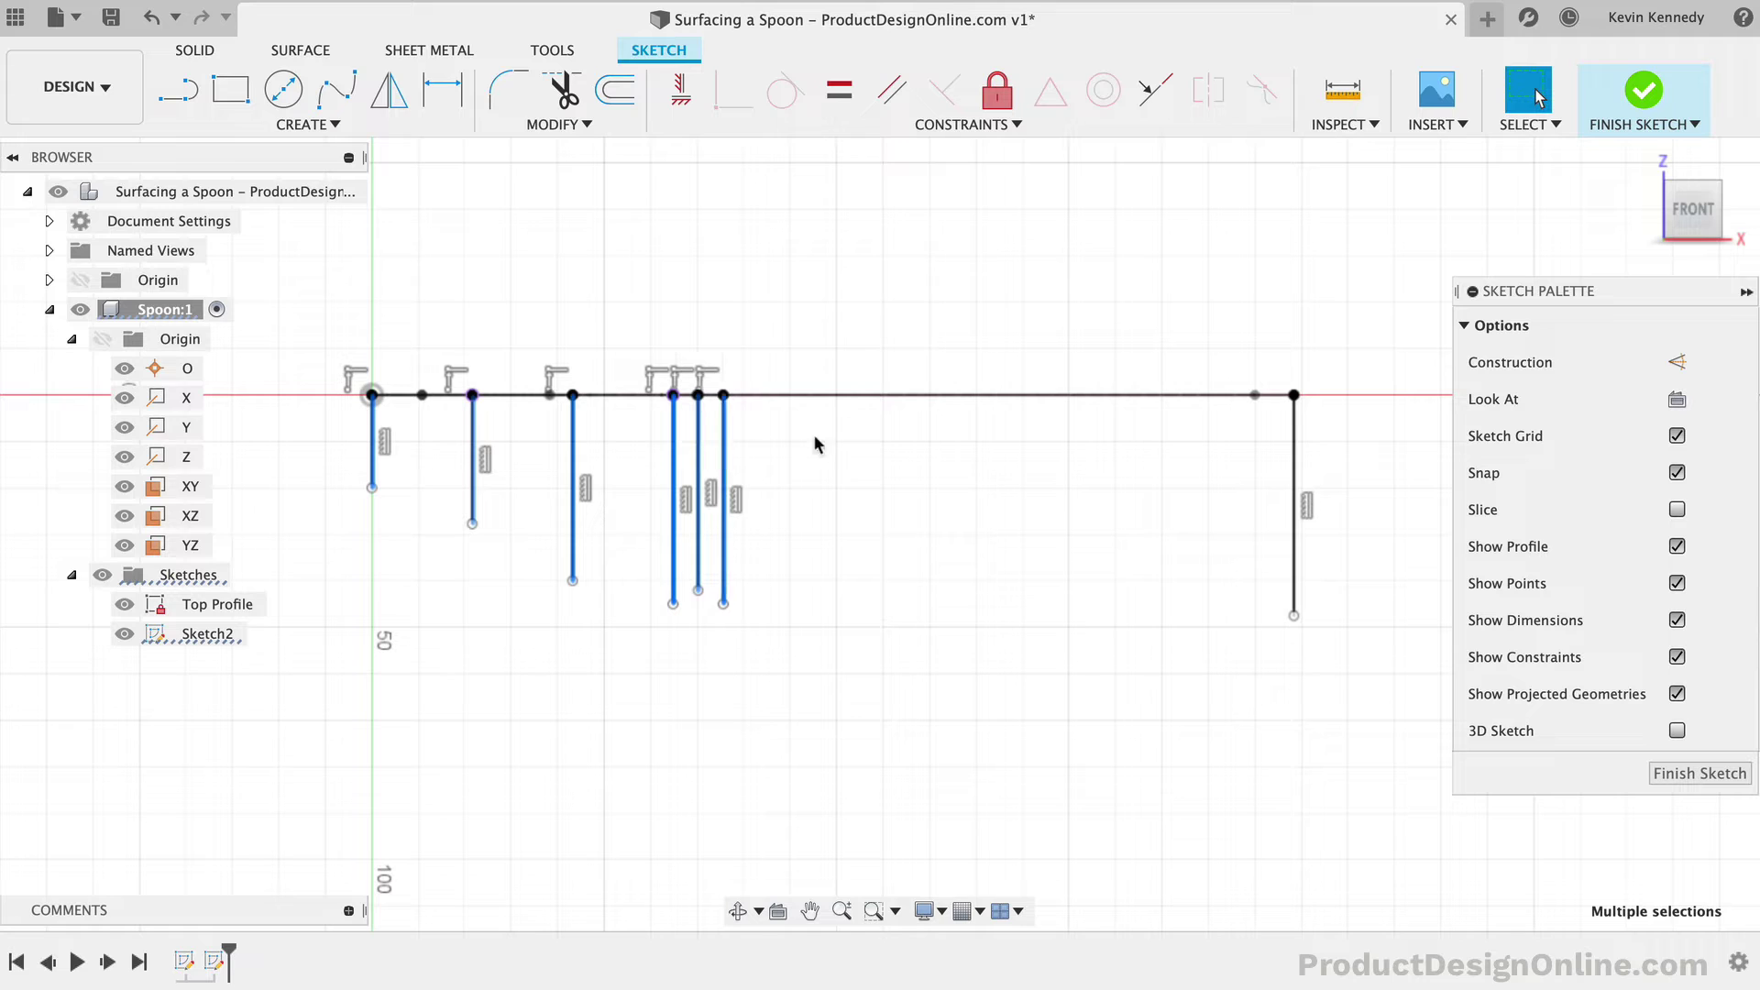
shift+click(1292, 468)
click(1677, 362)
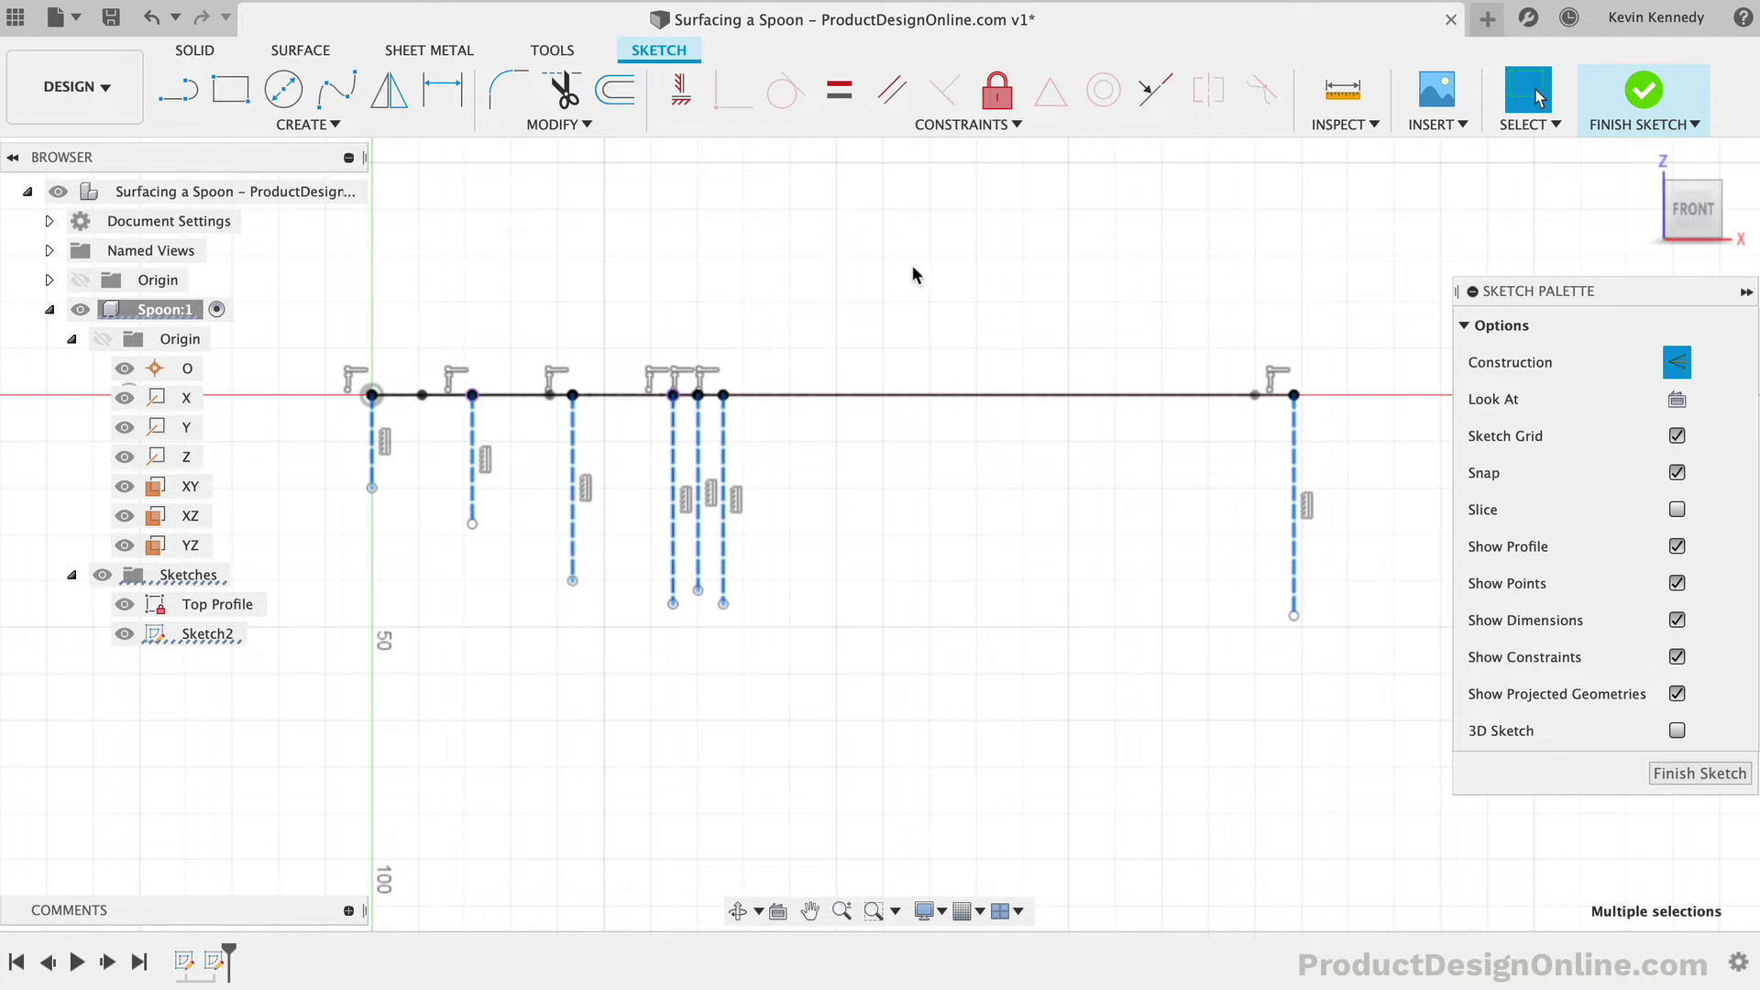
click(838, 95)
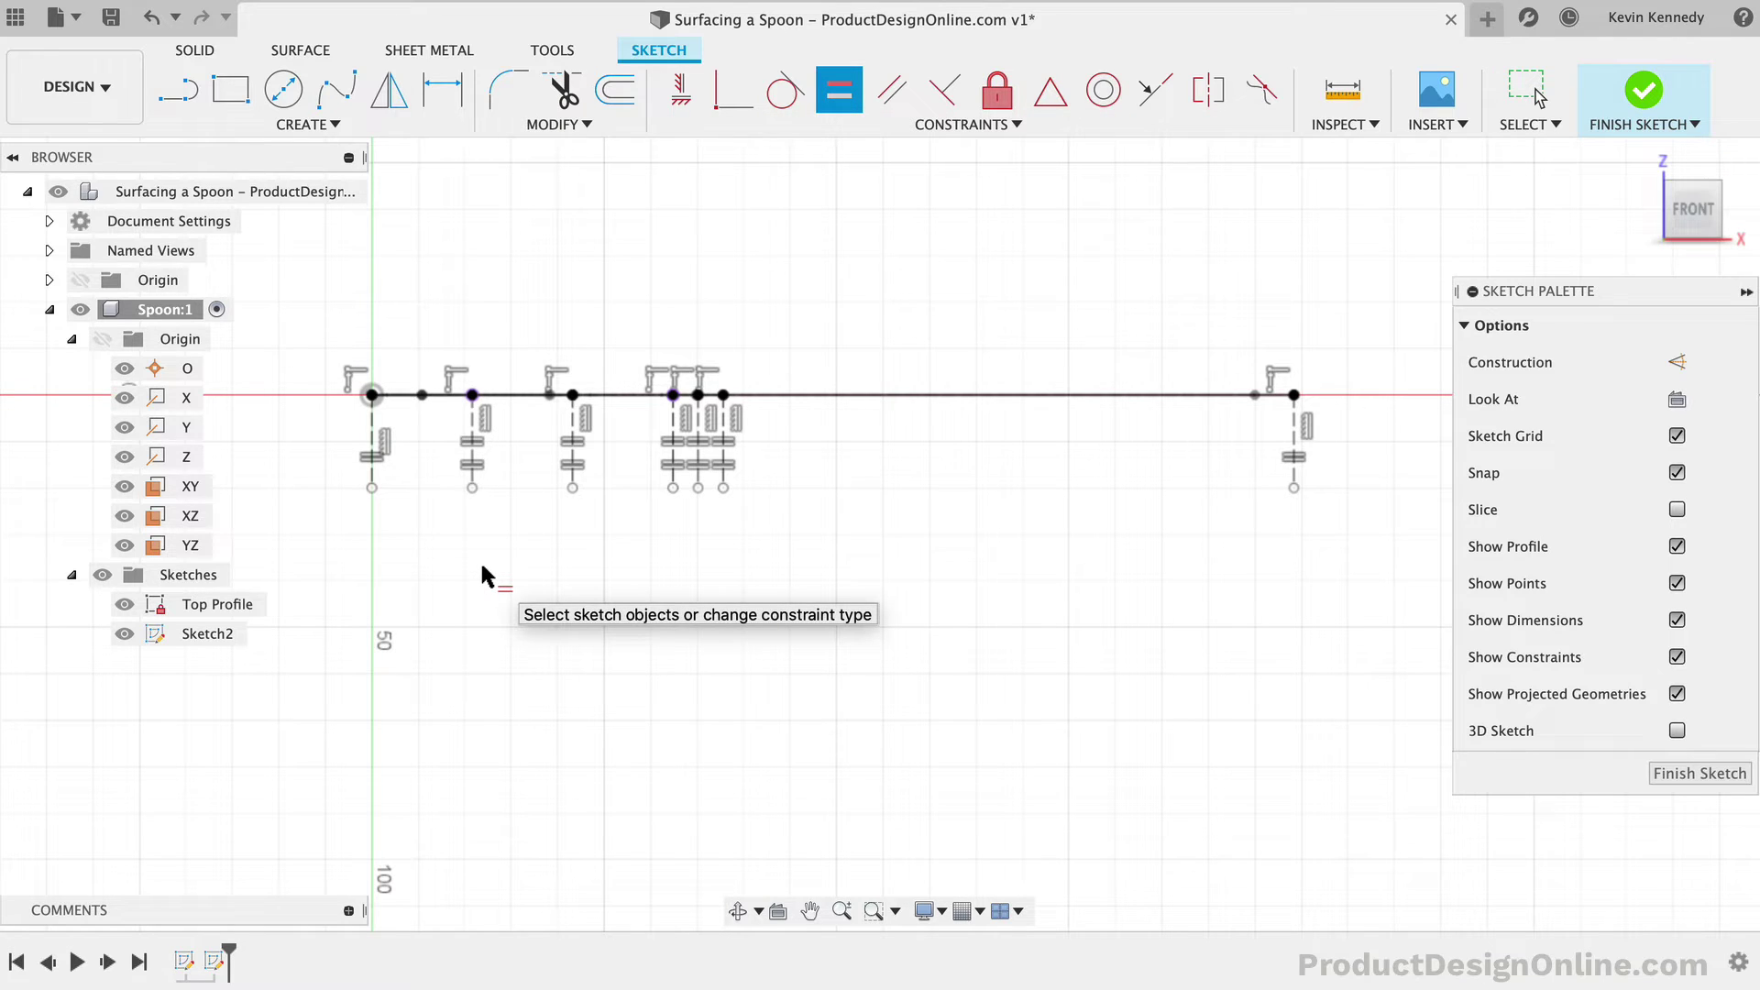
key(Escape)
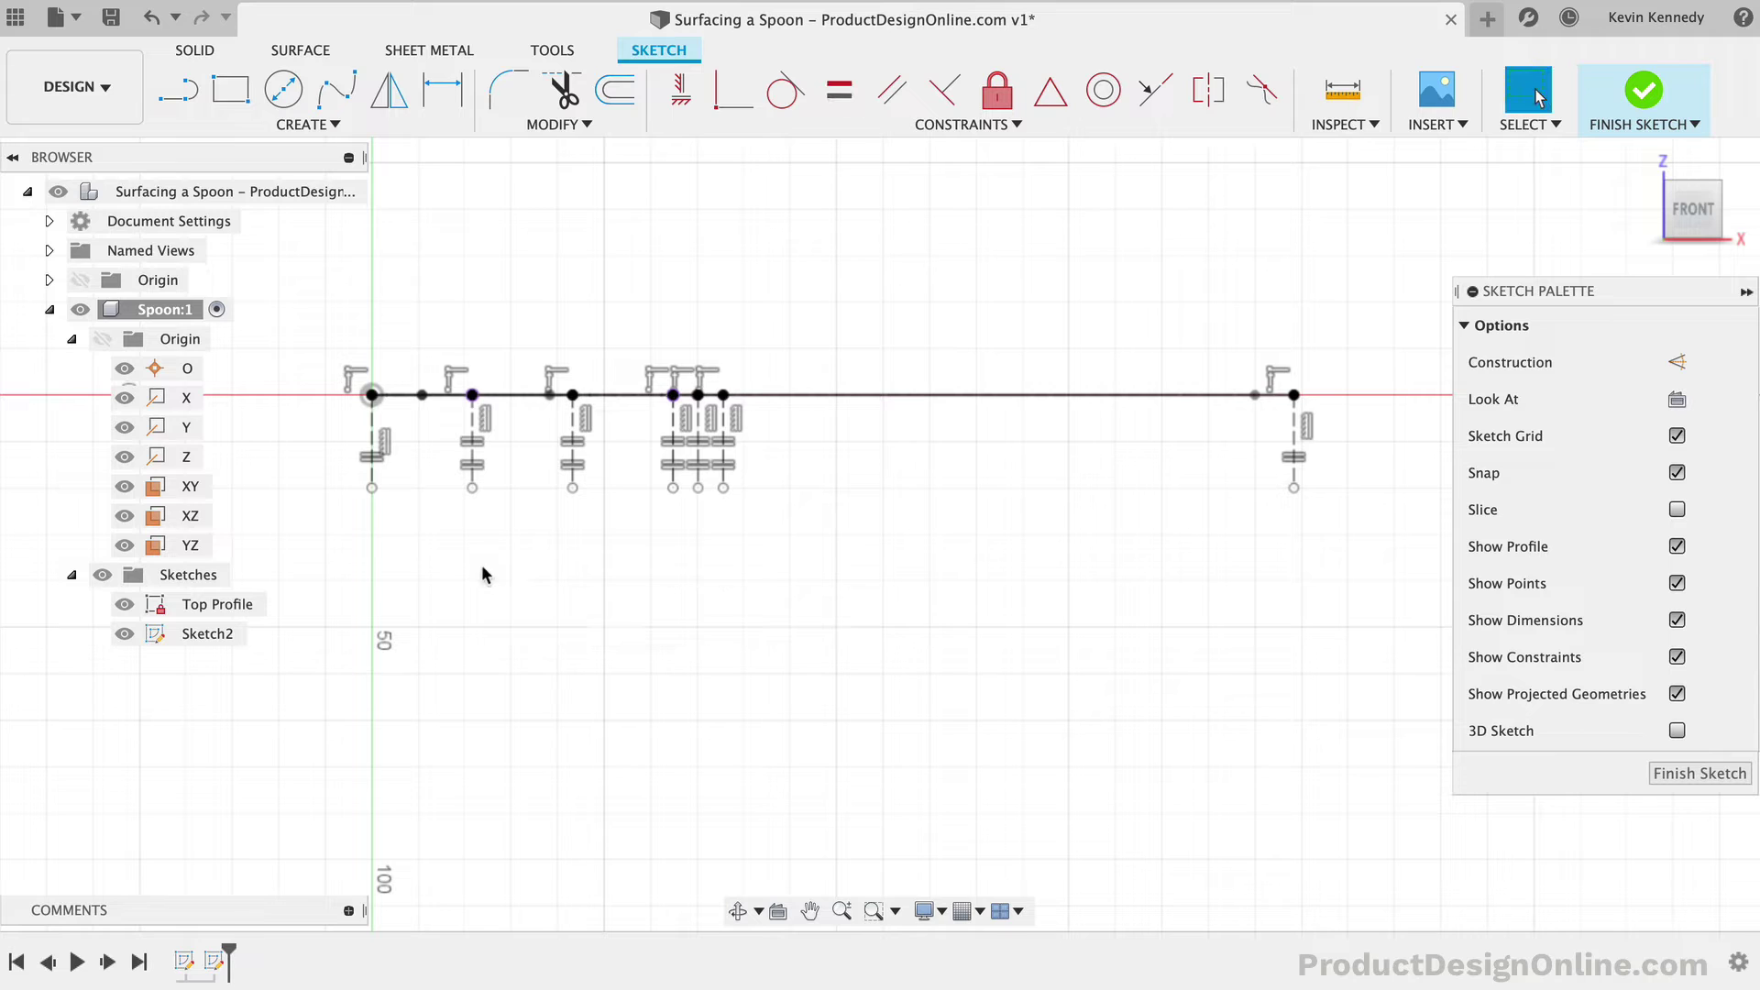
Step: Dimension the vertical construction line at the spoon's tip to 100 mm
click(369, 446)
key(d)
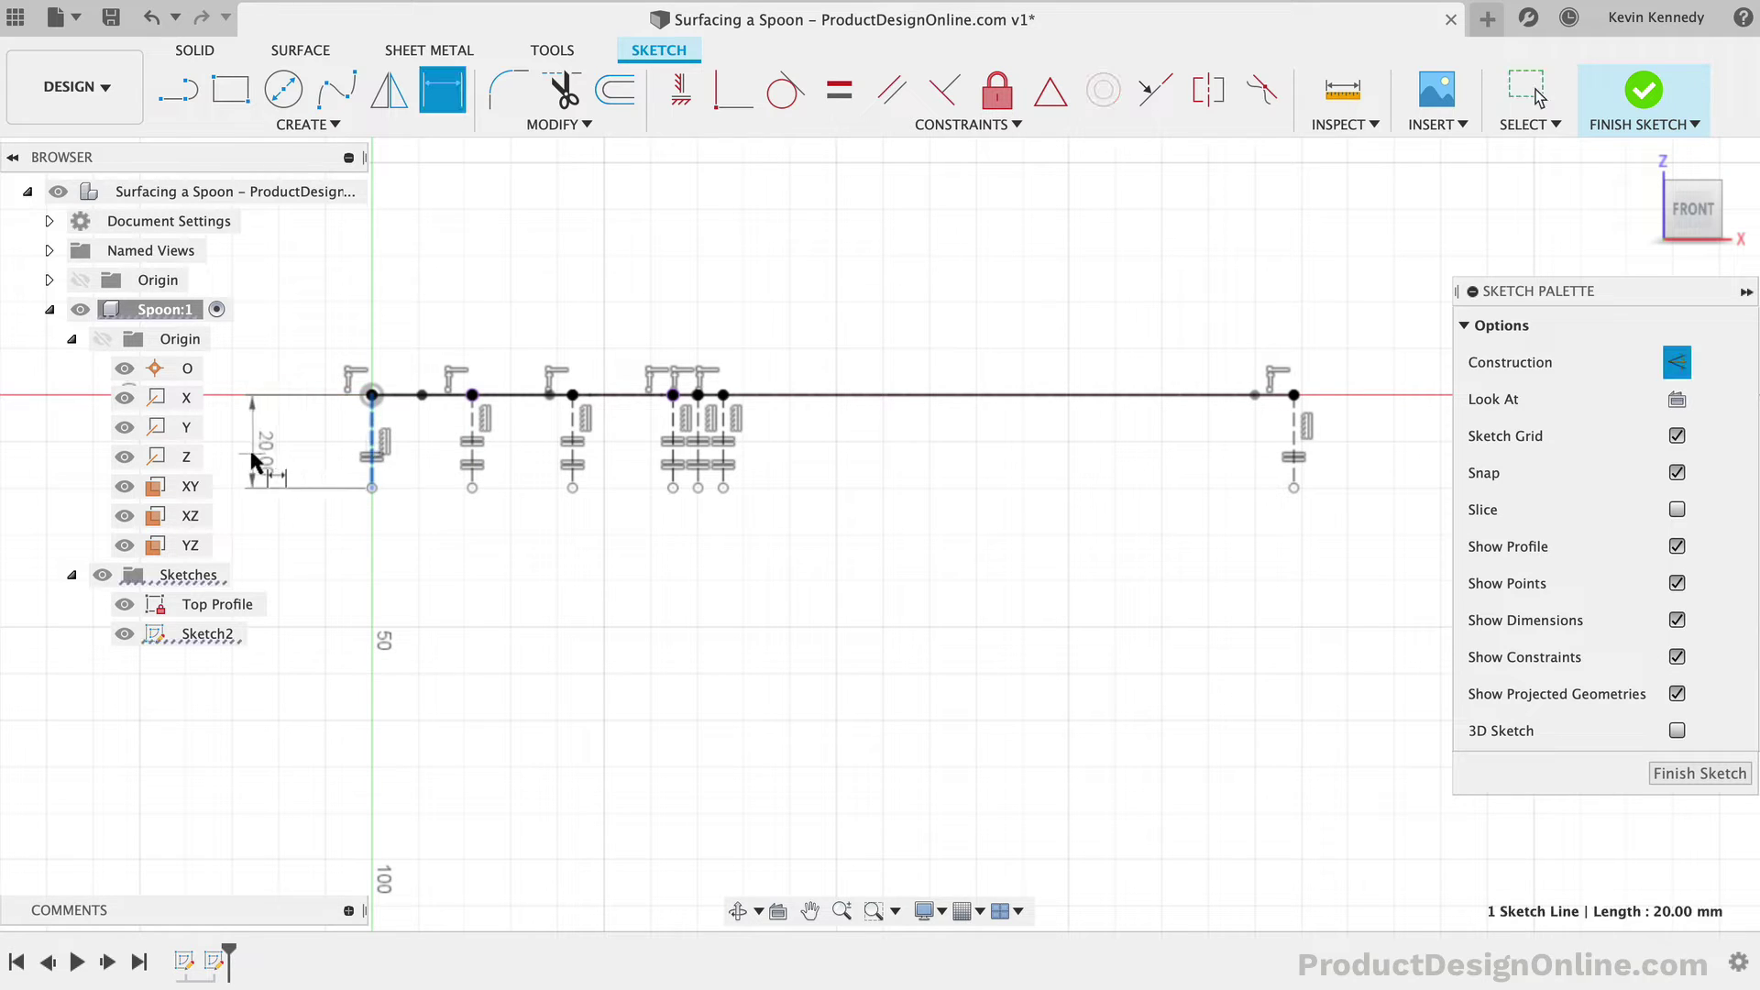
click(253, 448)
text(100)
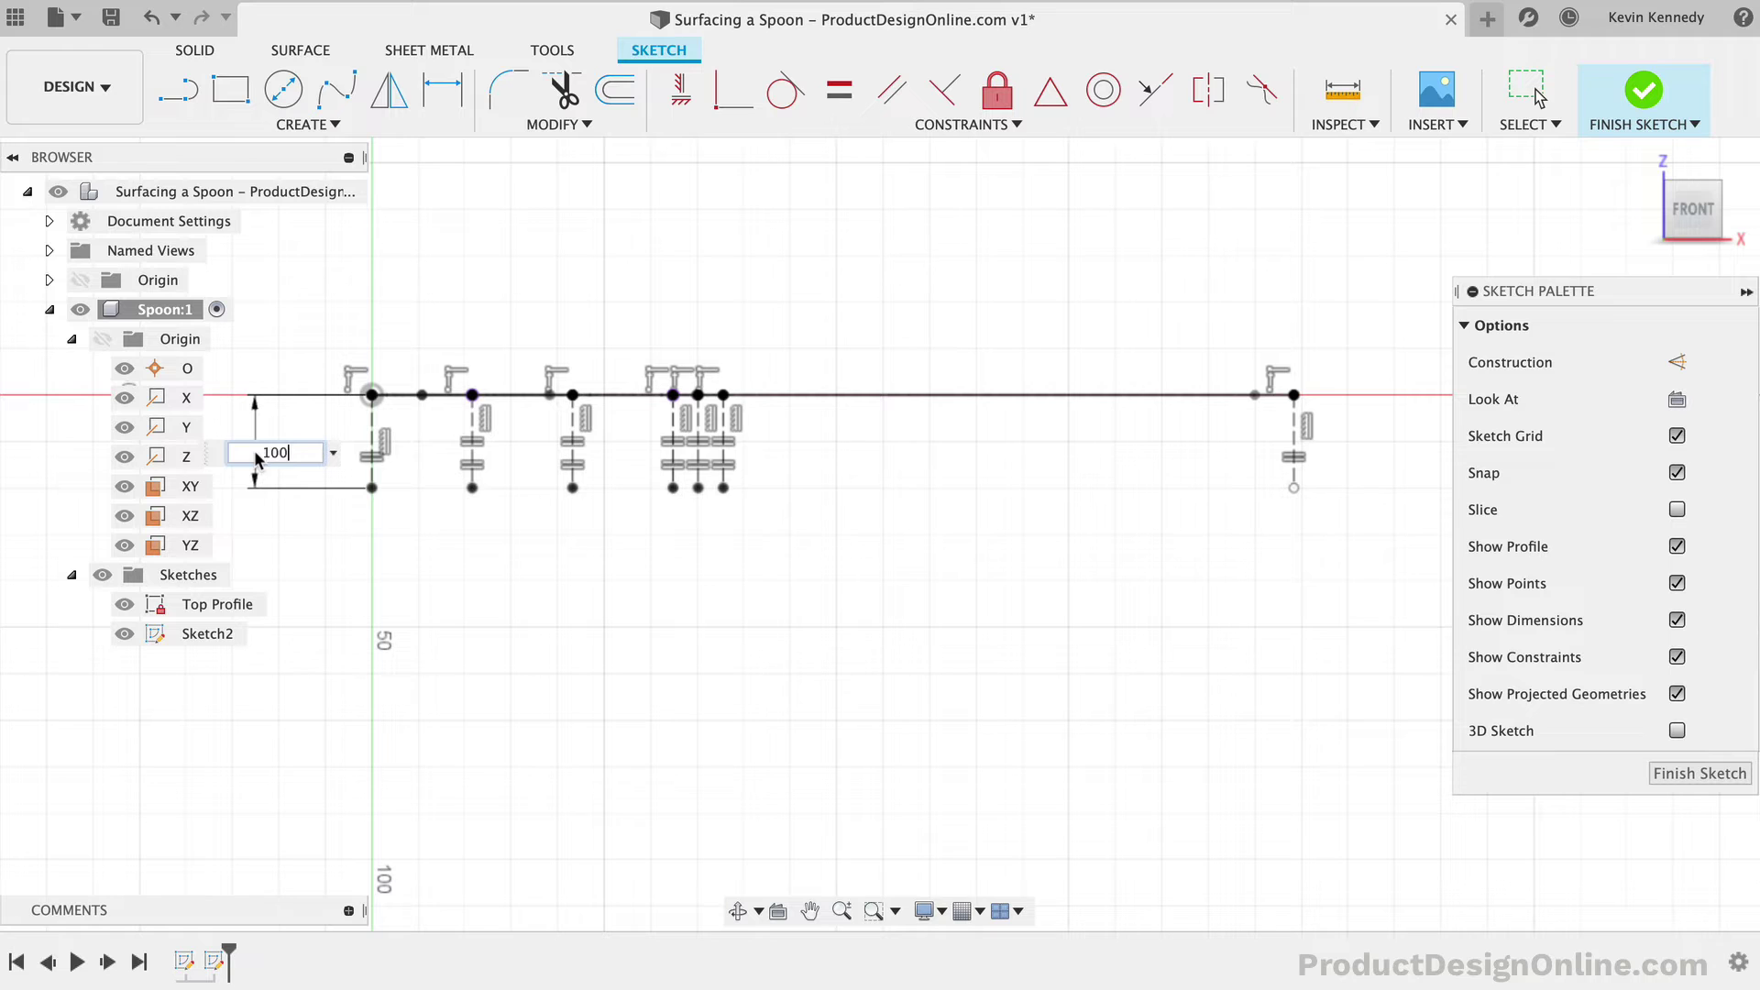
key(Return)
scroll(494, 493, down, 3)
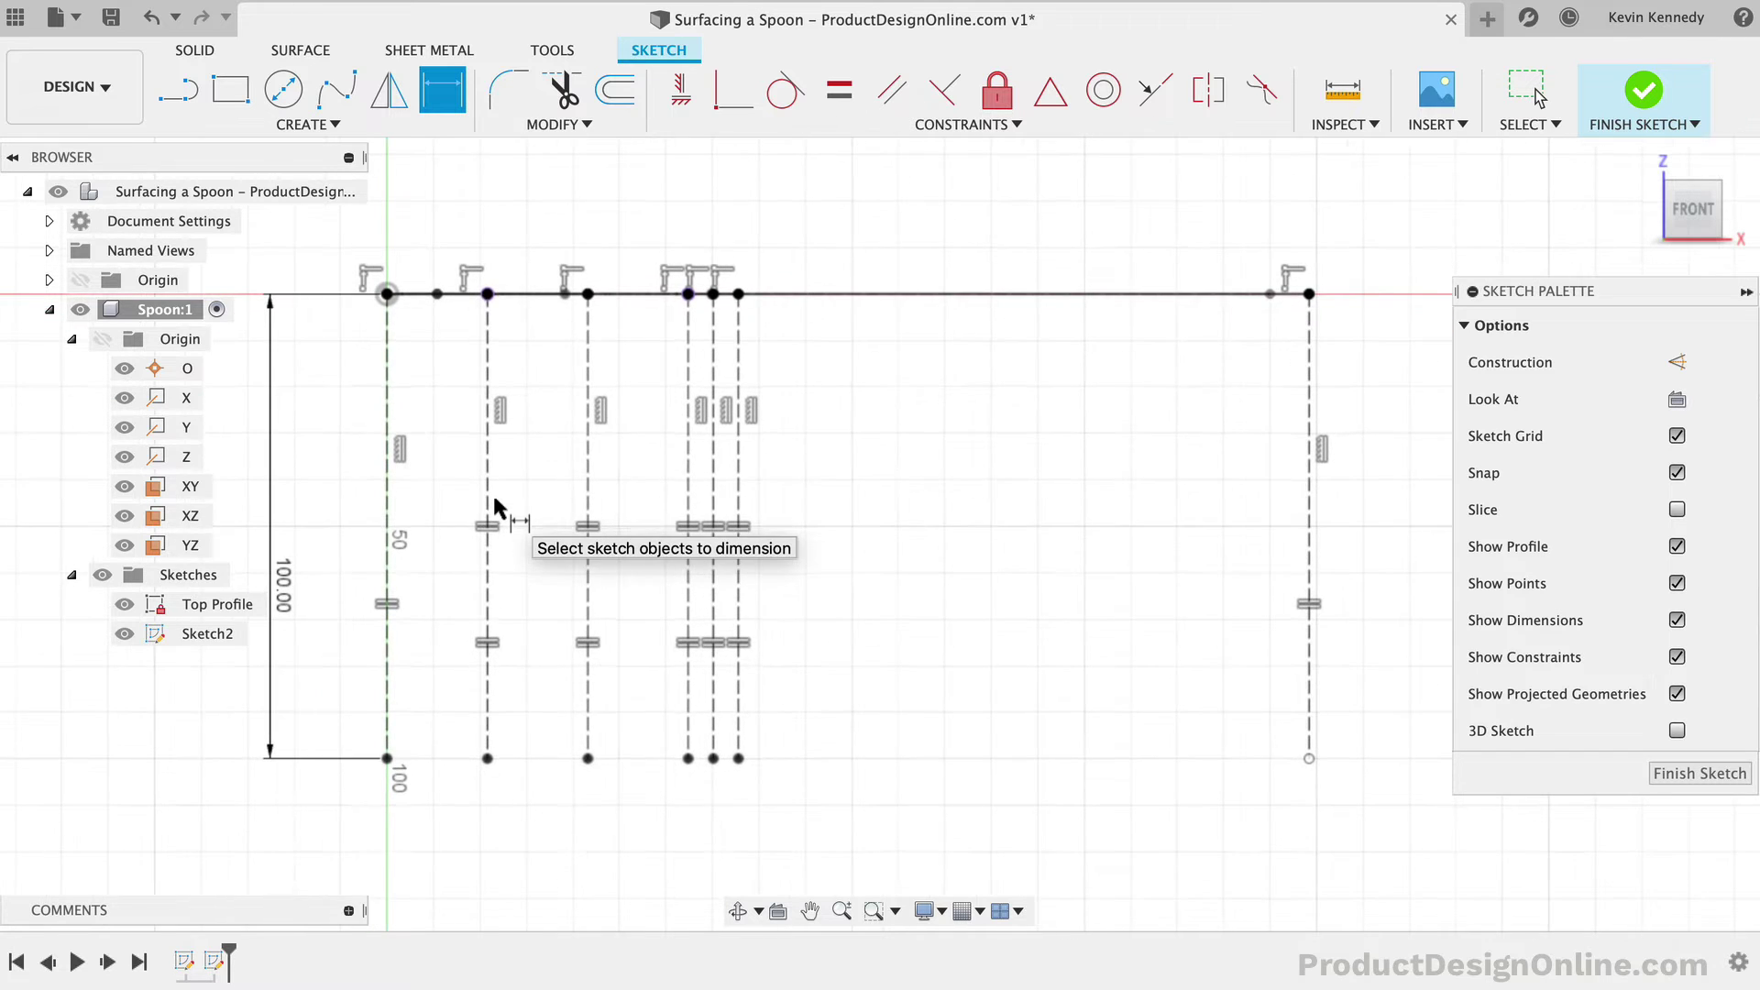
key(Escape)
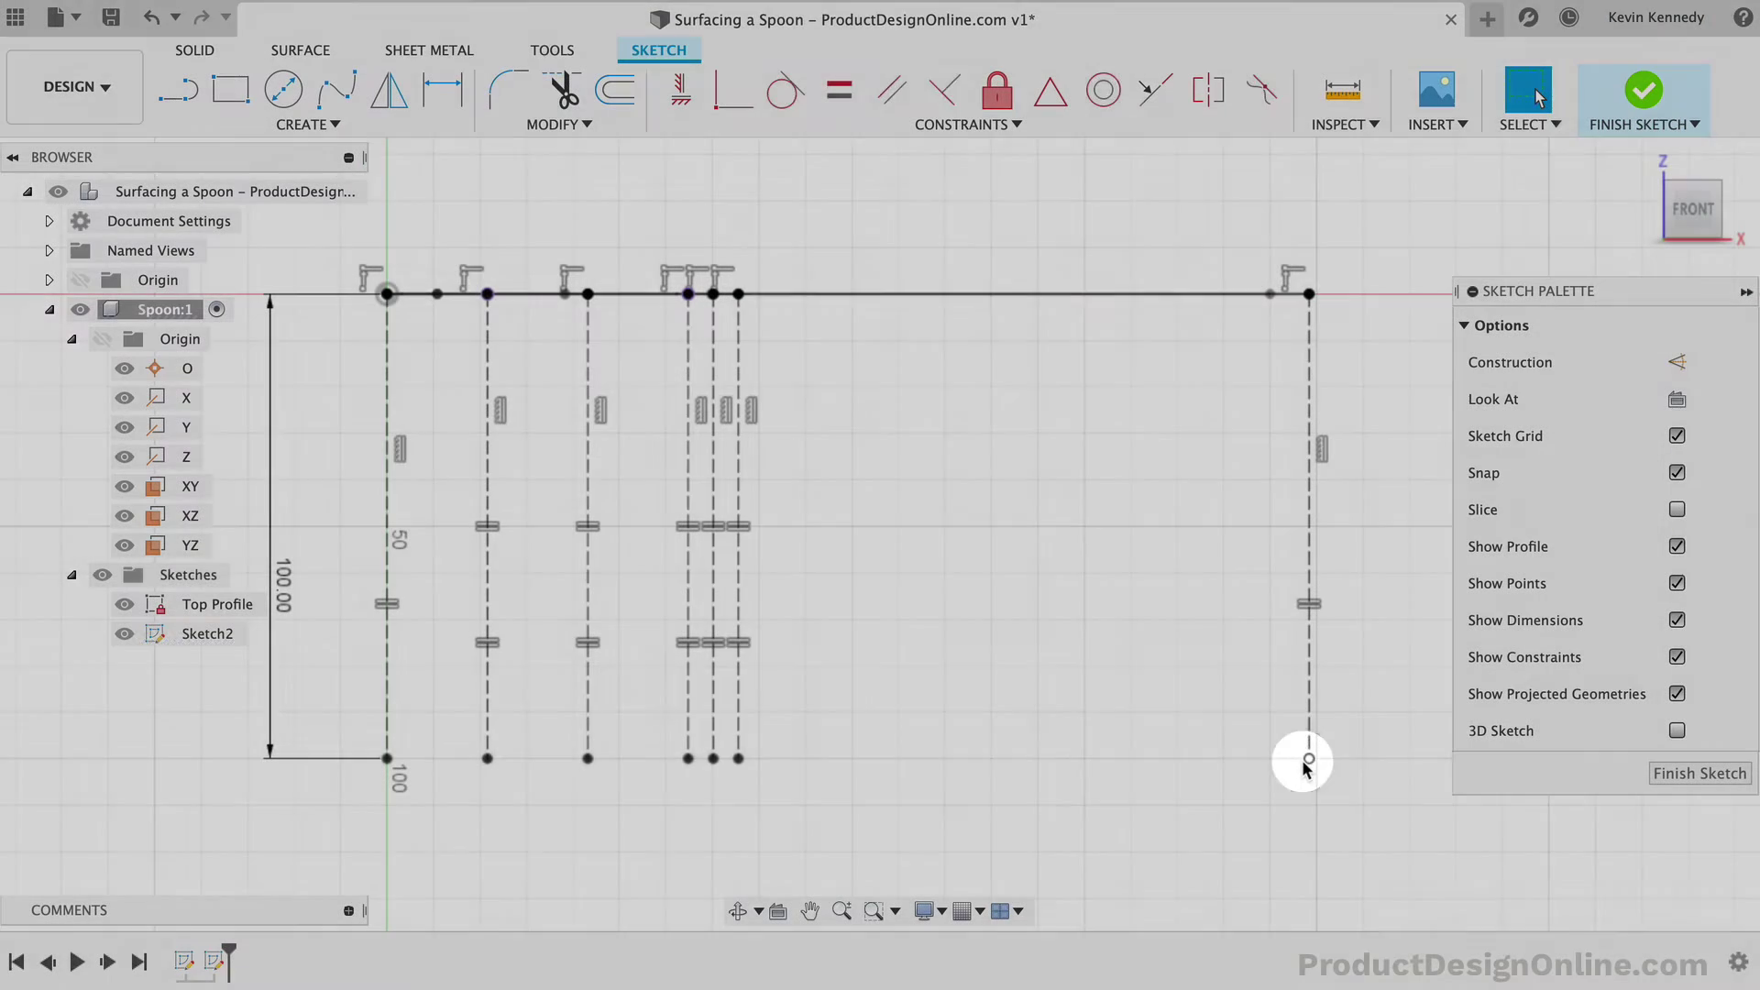
Step: Replace the equal constraint on the handle-end construction line with a new one linking it to the sixth vertical line from the spoon tip
click(1309, 760)
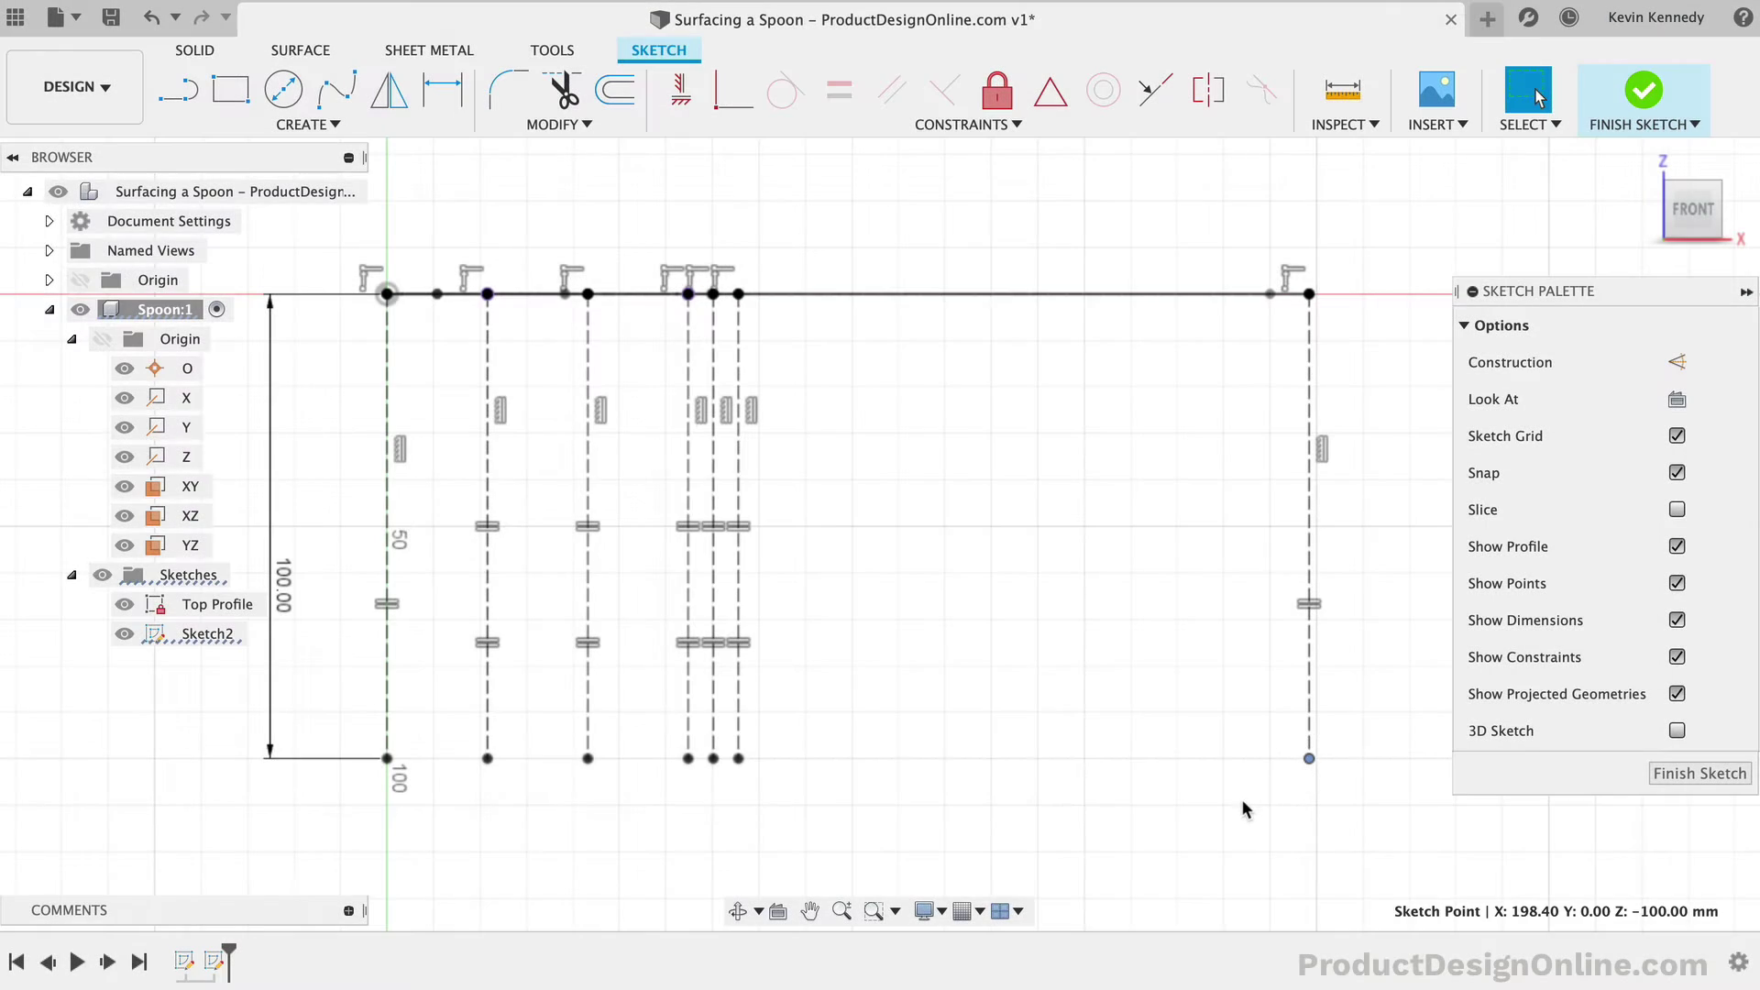
click(1245, 808)
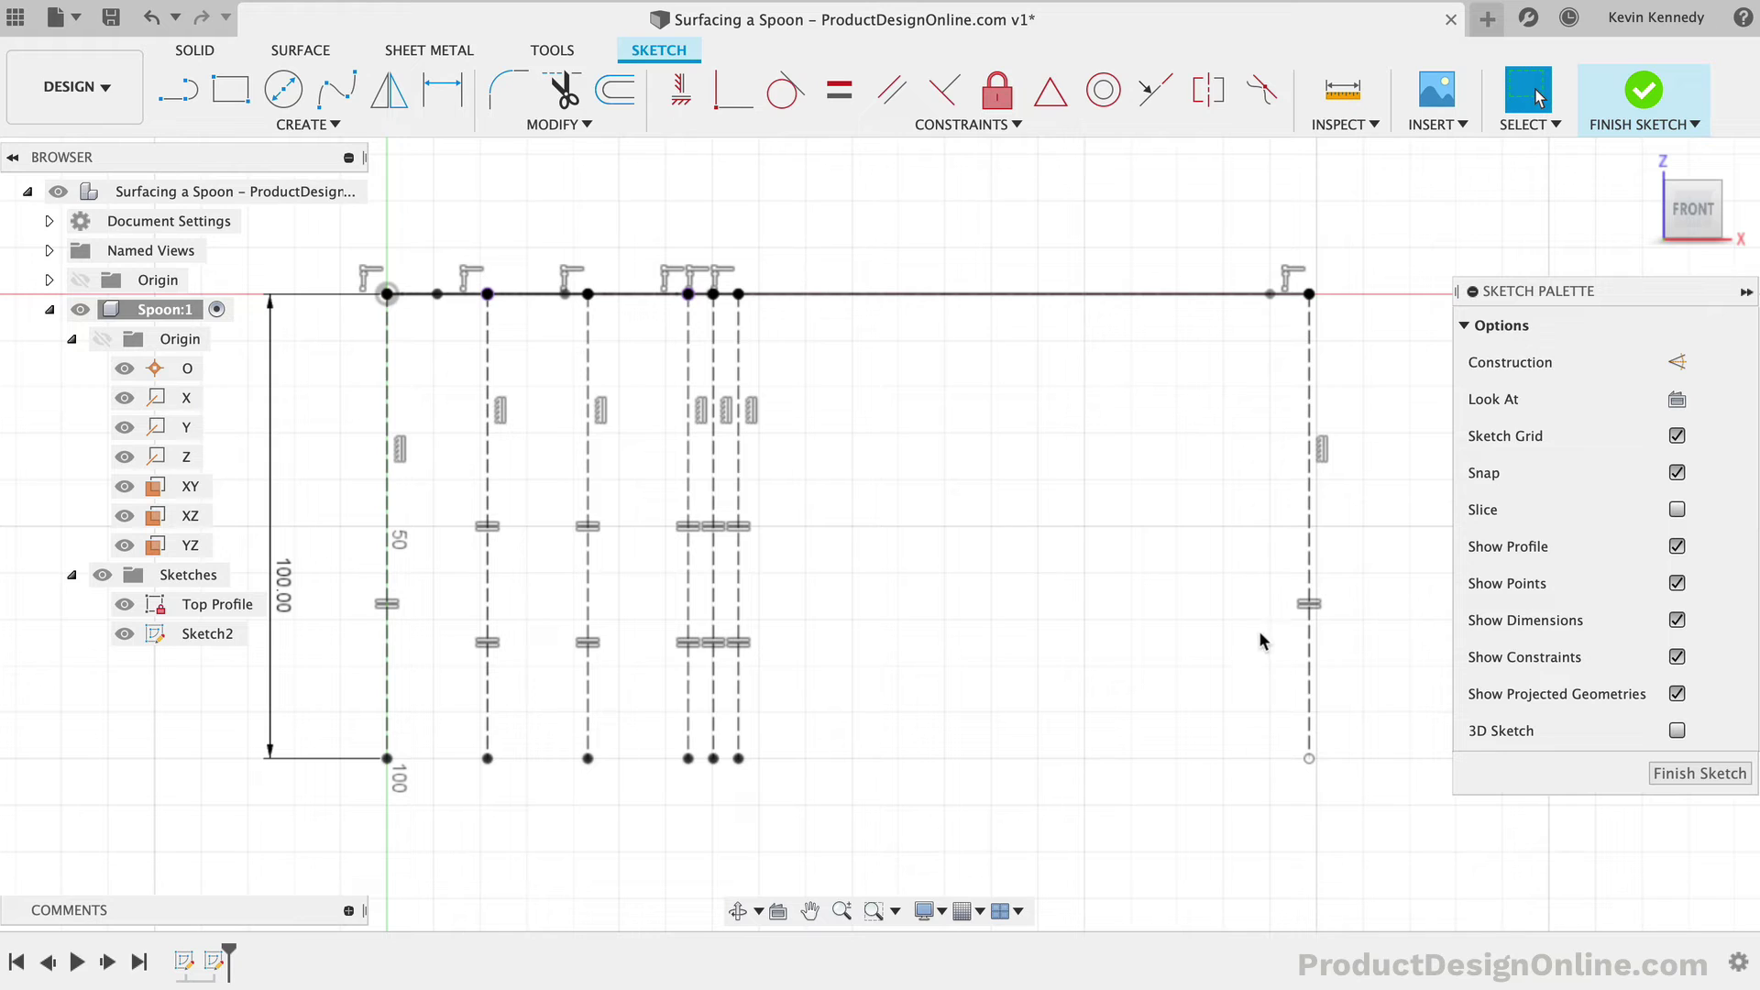
key(Delete)
click(1308, 609)
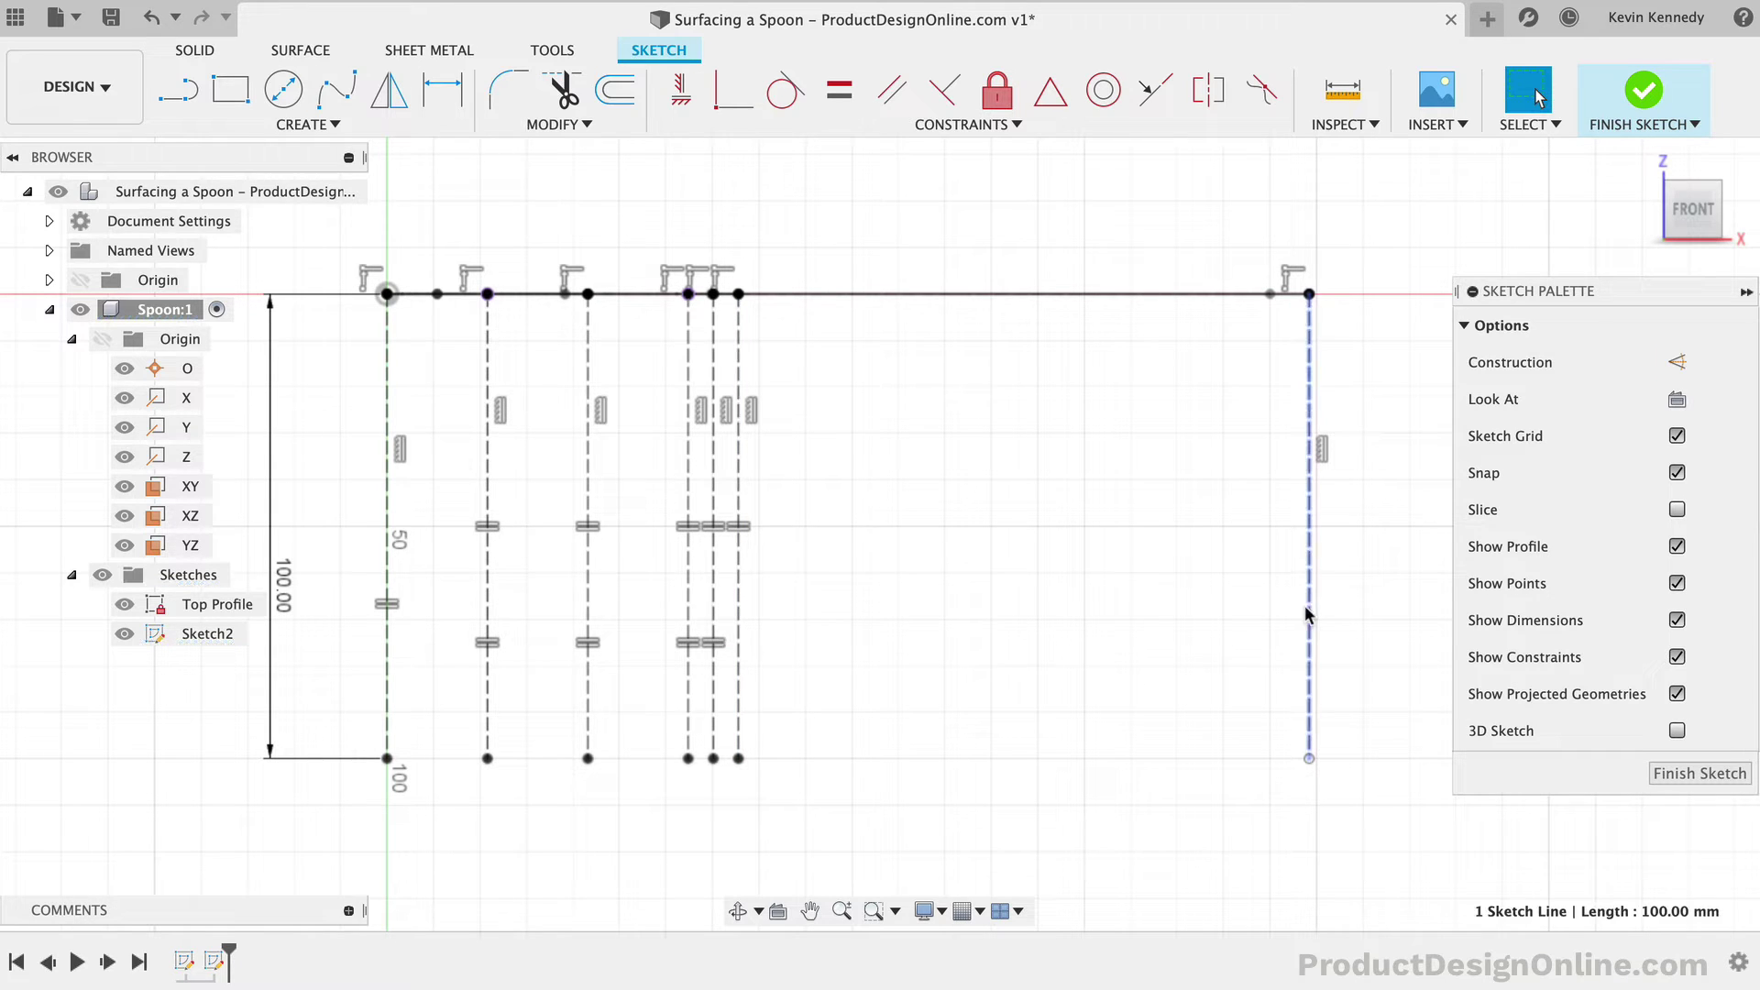
shift+click(741, 714)
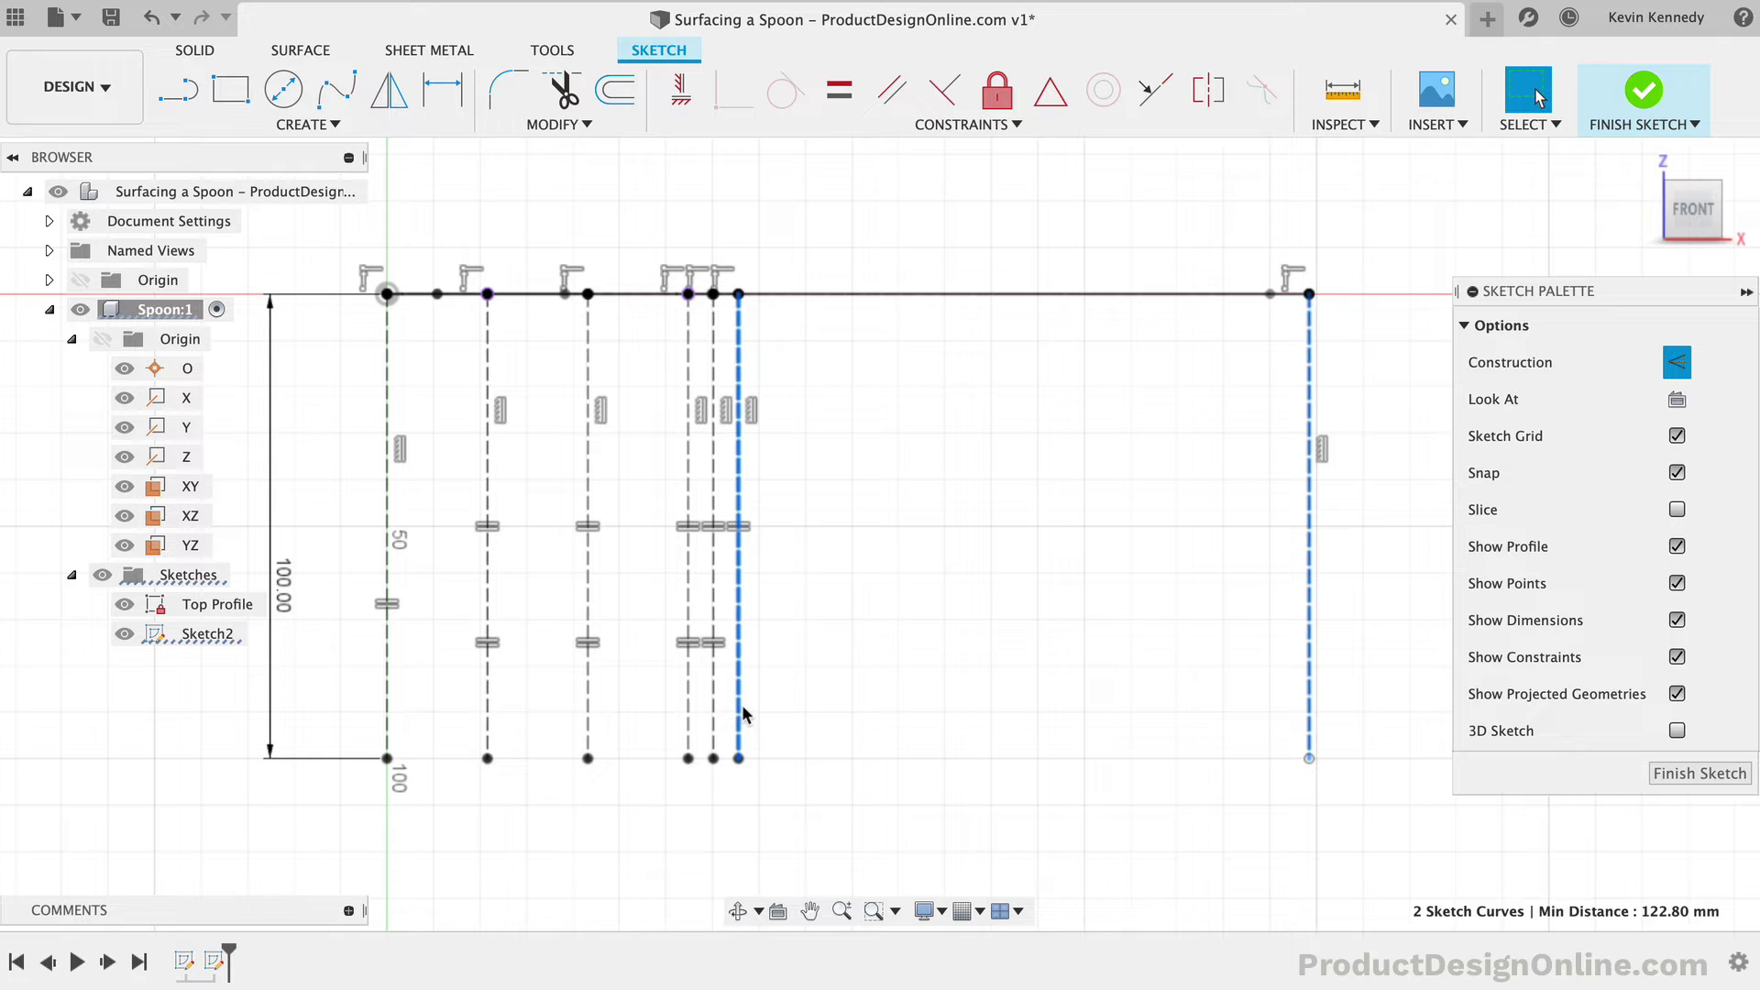
click(837, 103)
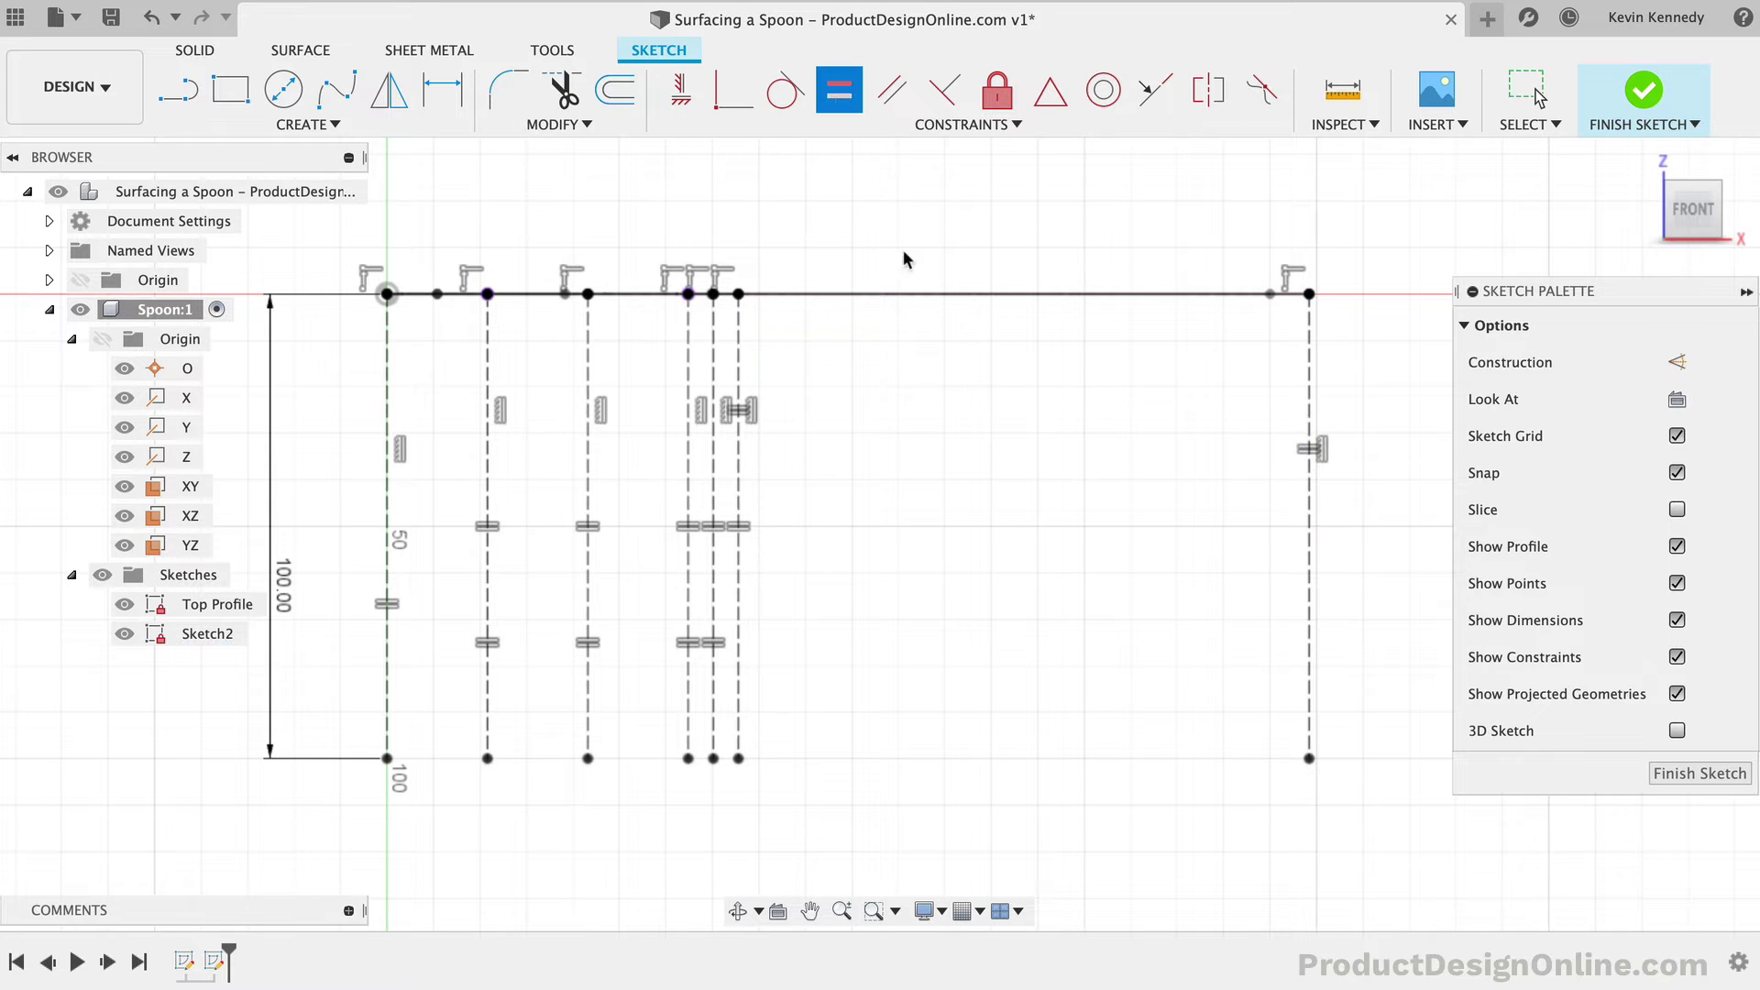
key(Escape)
Step: Draw a sloping handle line about 126 mm long from the handle-end vertical line down to the sixth vertical line from the spoon tip
scroll(1130, 734, left, 1)
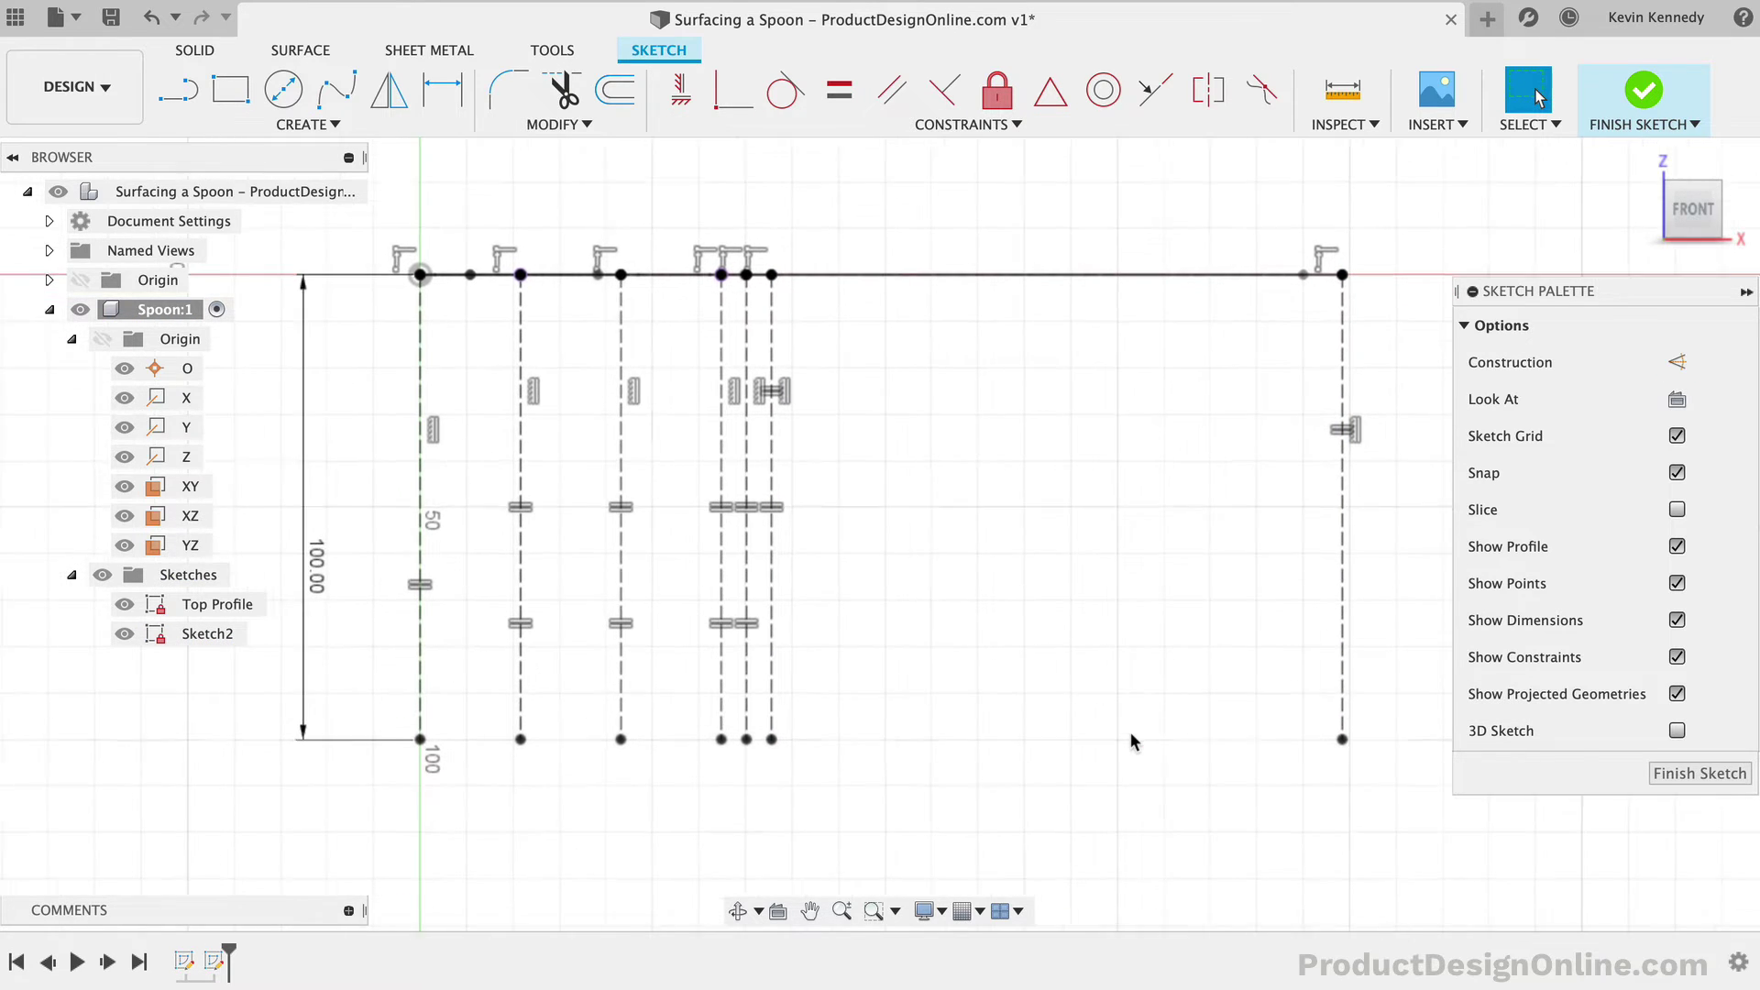
scroll(1131, 731, left, 1)
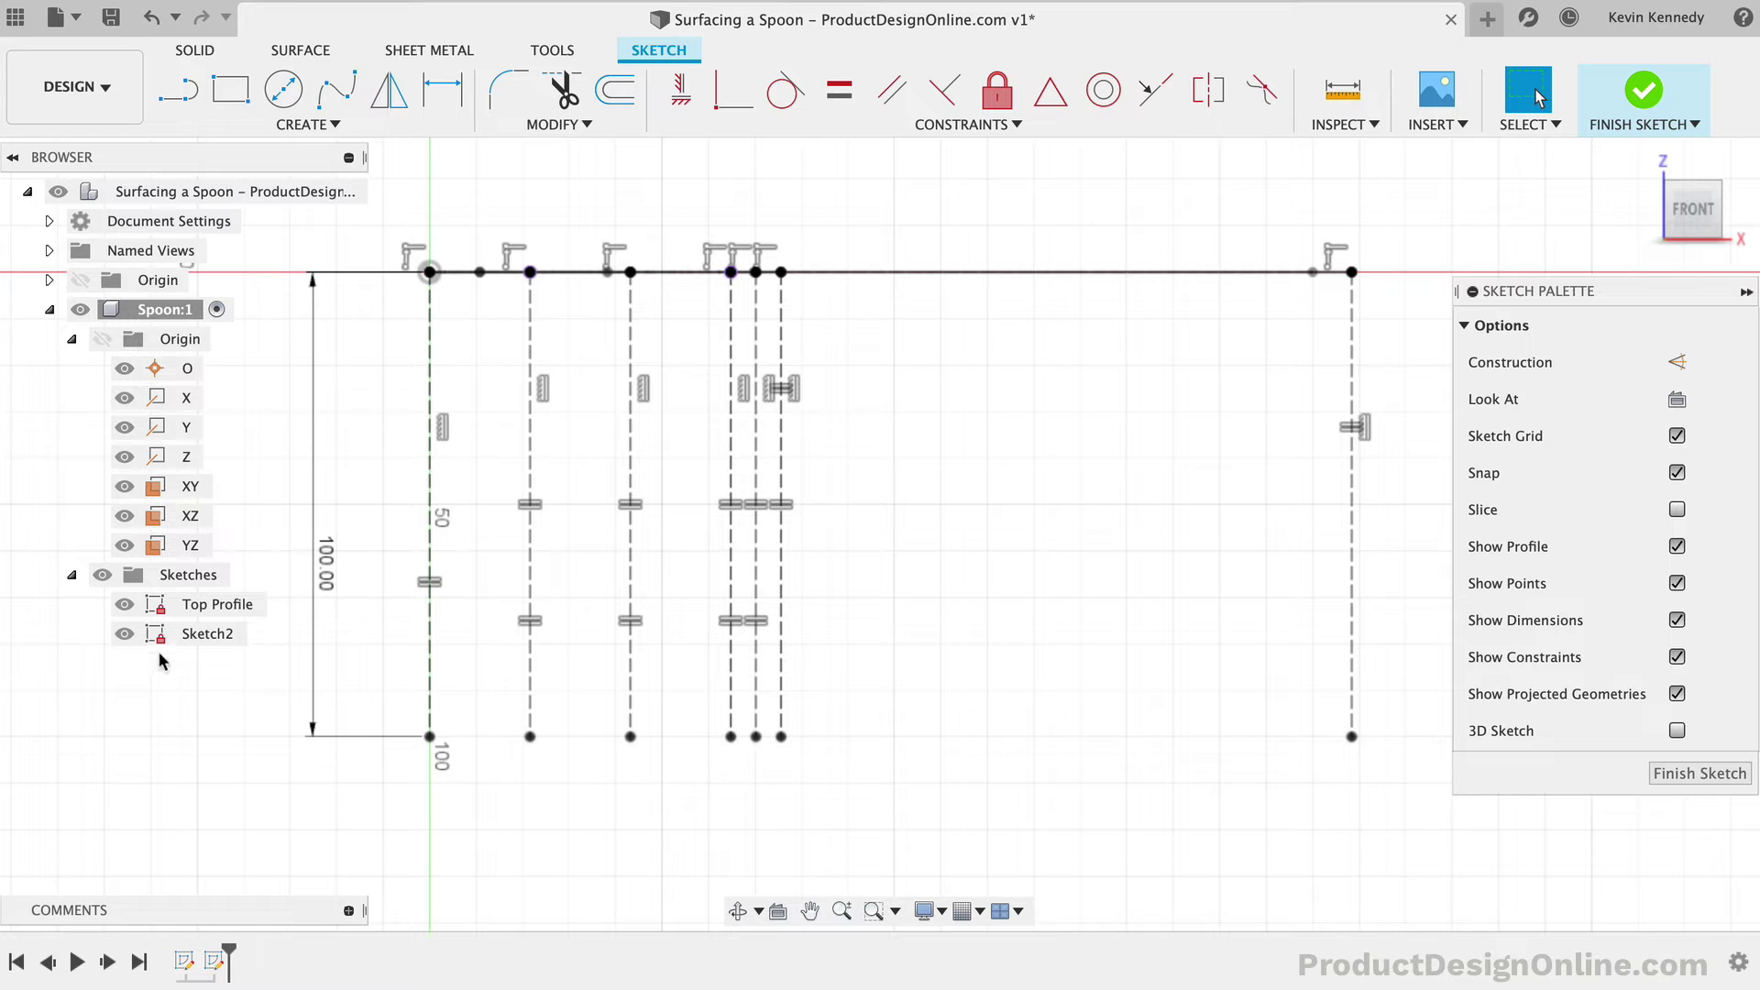
scroll(461, 816, left, 1)
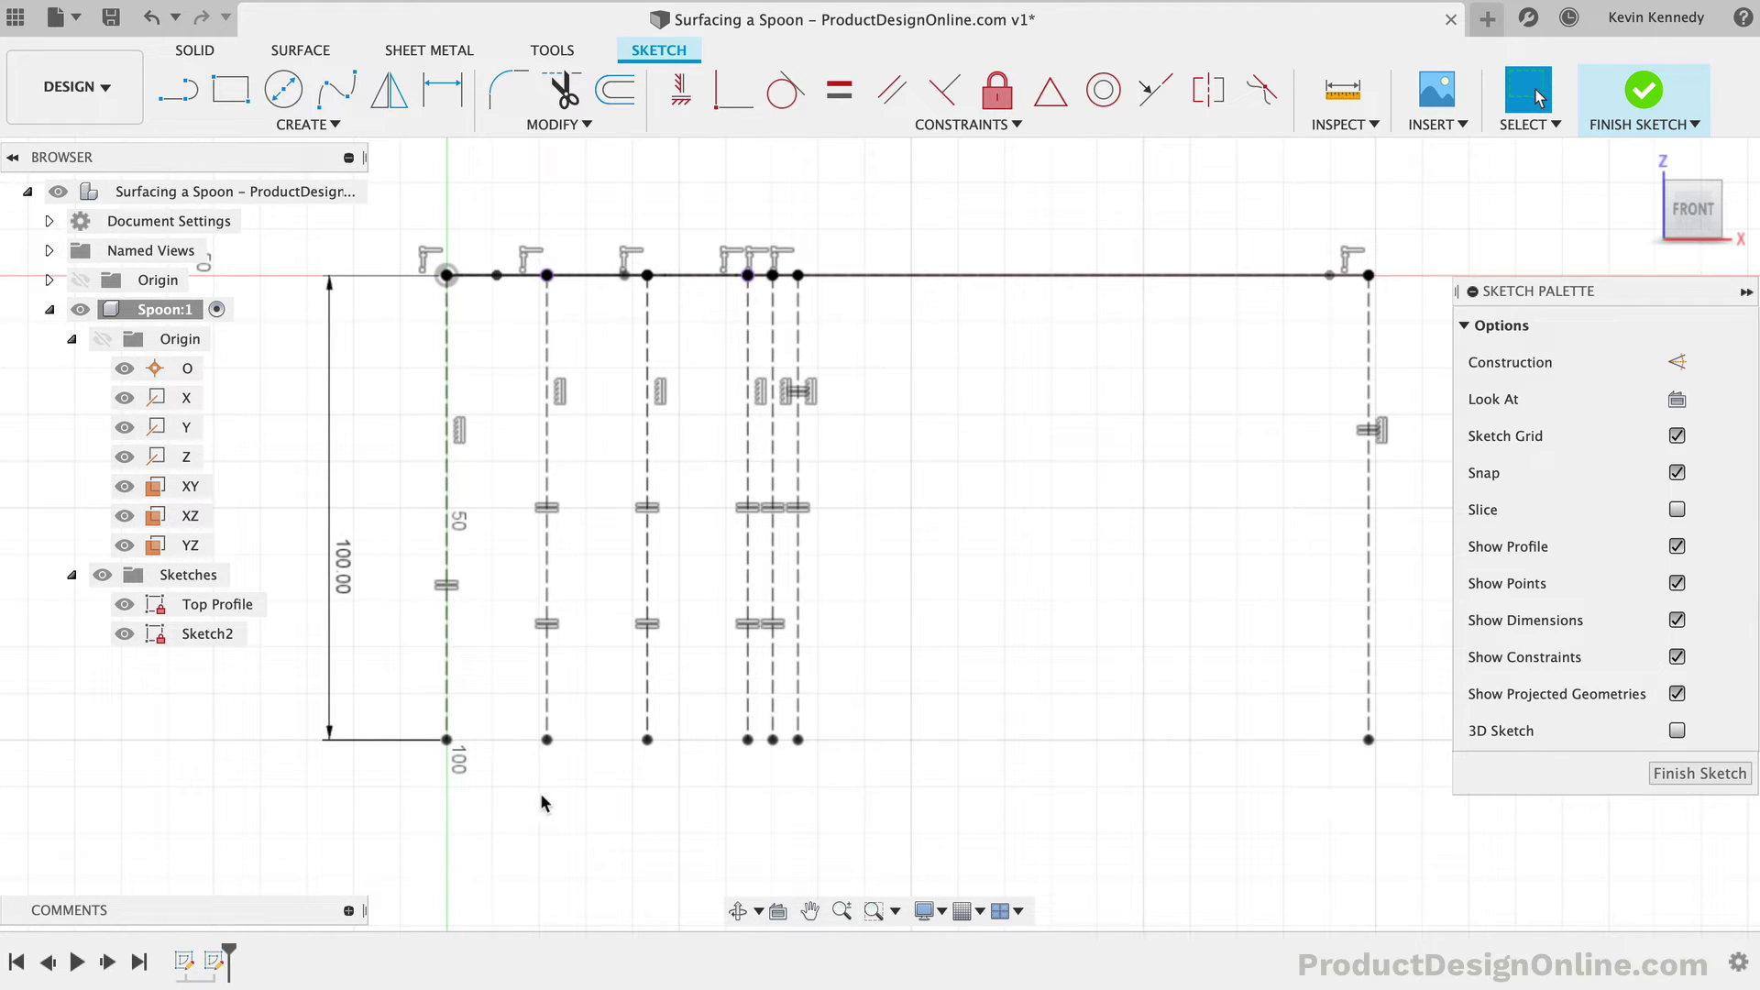
key(l)
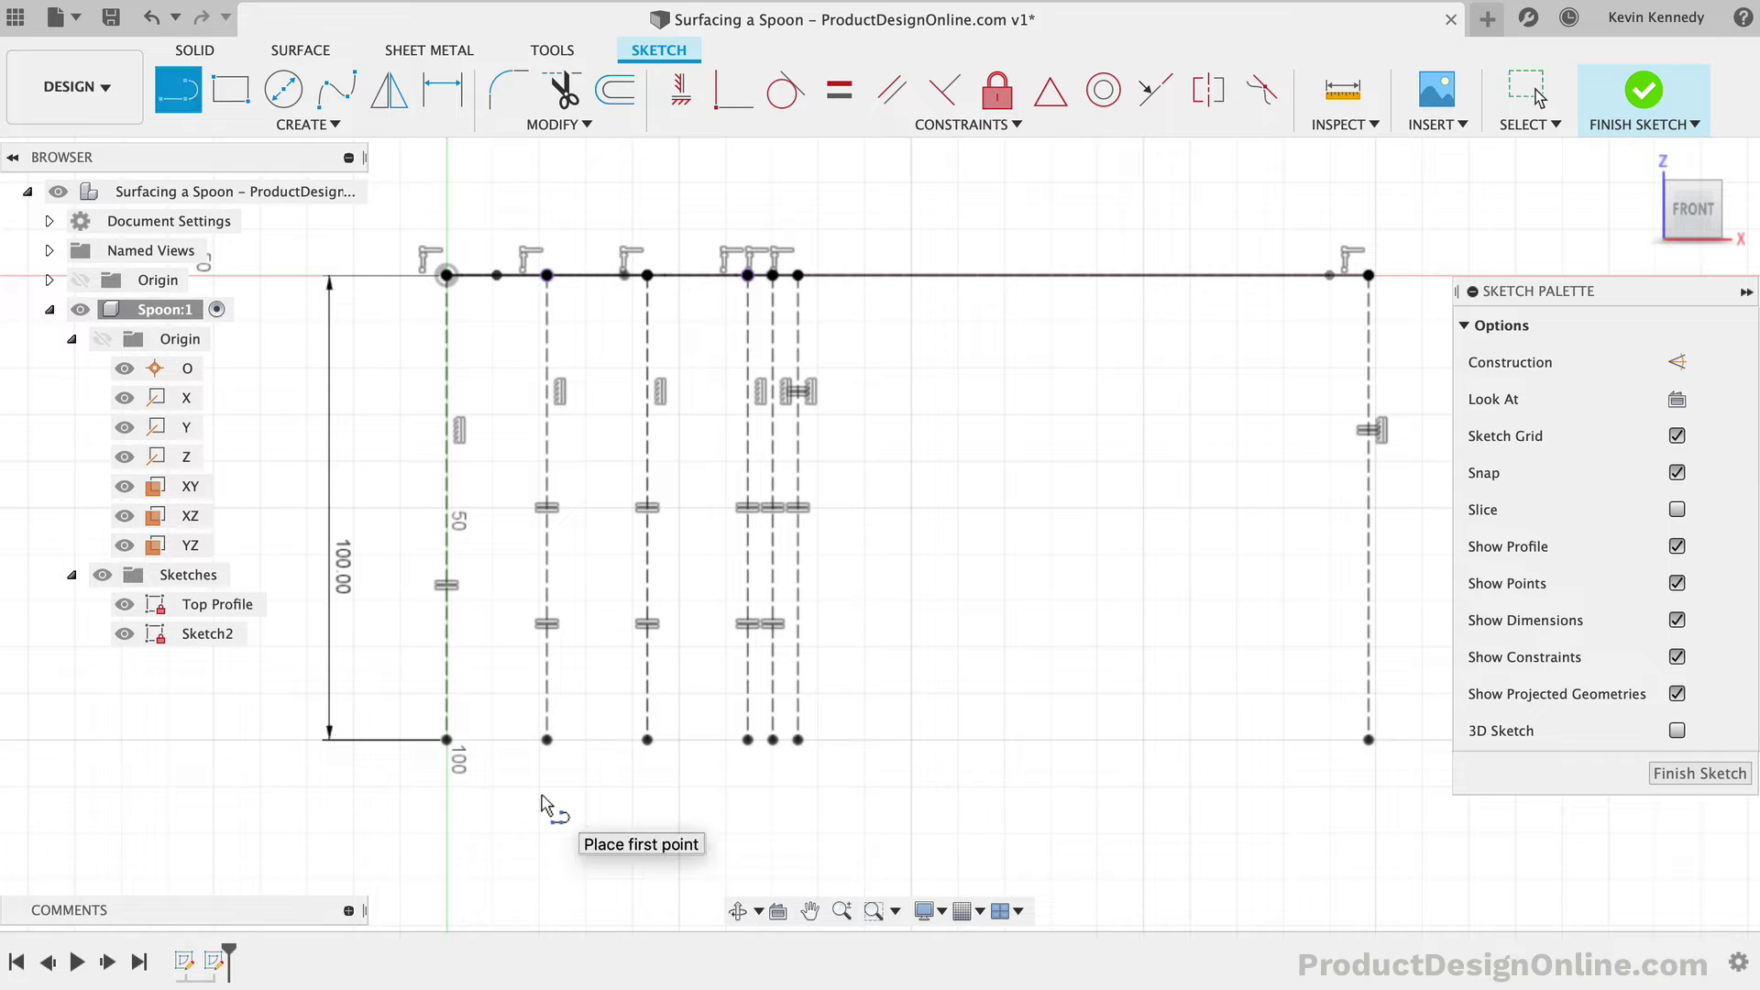
click(1368, 332)
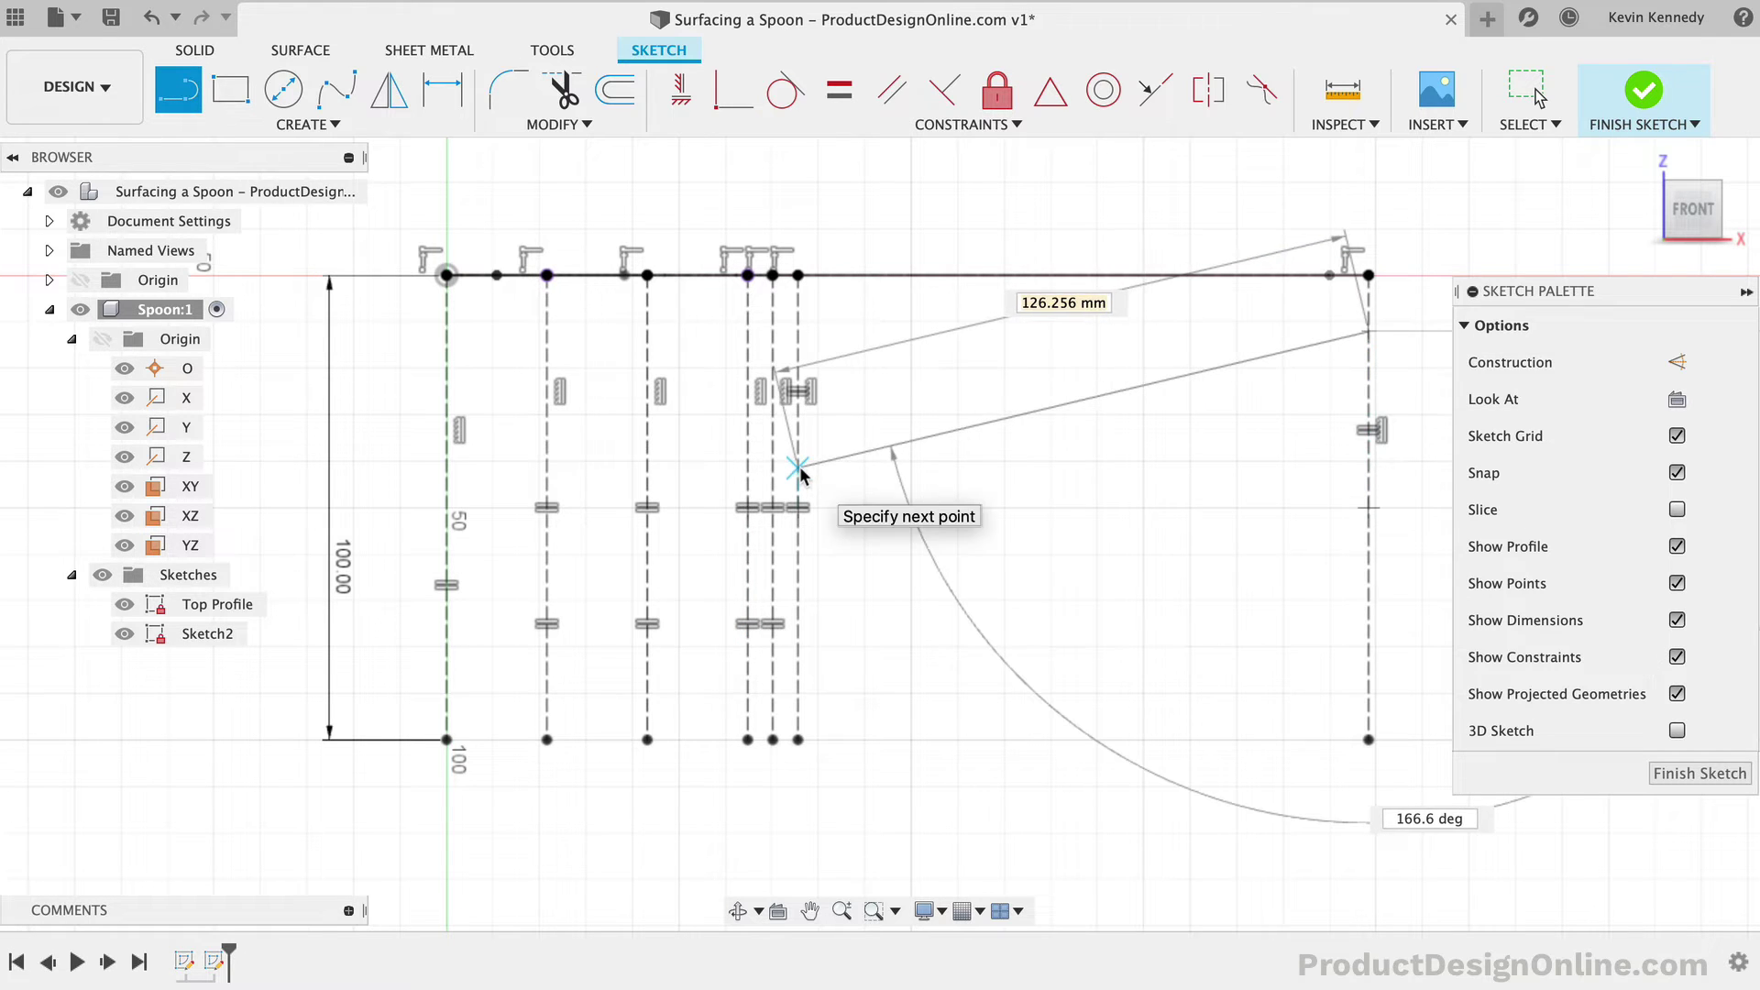
double_click(799, 466)
scroll(800, 466, up, 3)
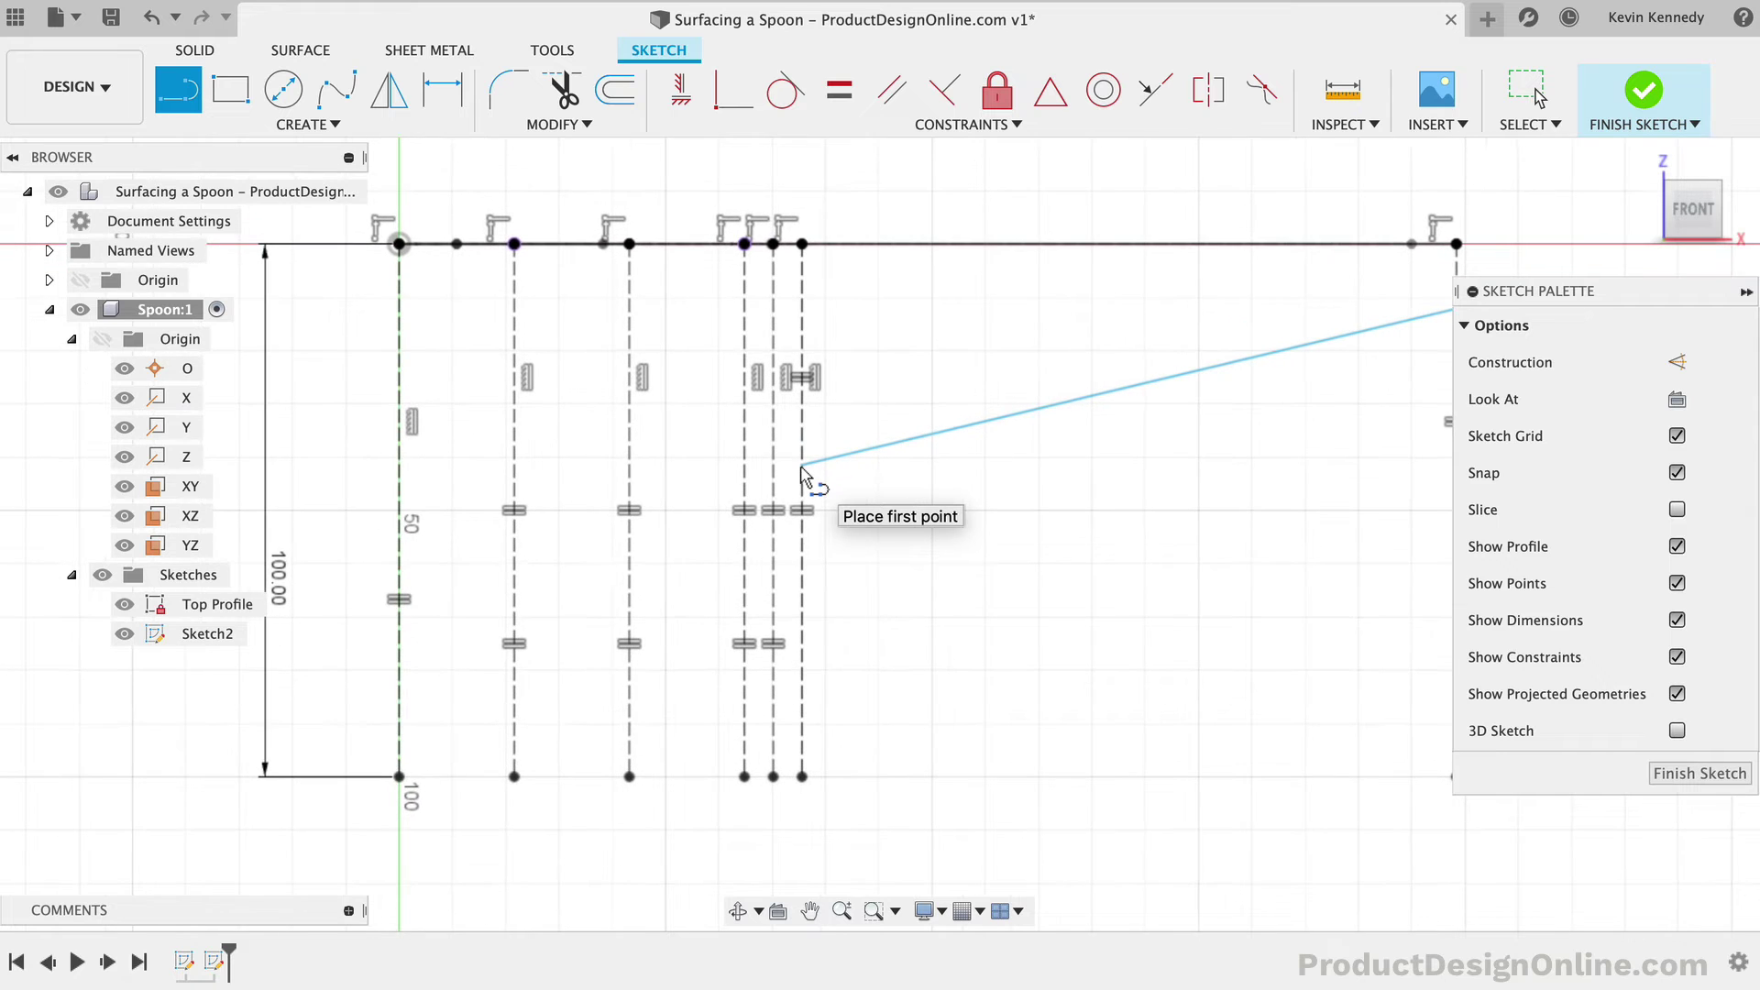
mouse_move(1605, 291)
mouse_down()
mouse_move(1587, 541)
mouse_move(1641, 477)
mouse_move(1643, 395)
mouse_up()
scroll(1008, 473, up, 4)
key(Escape)
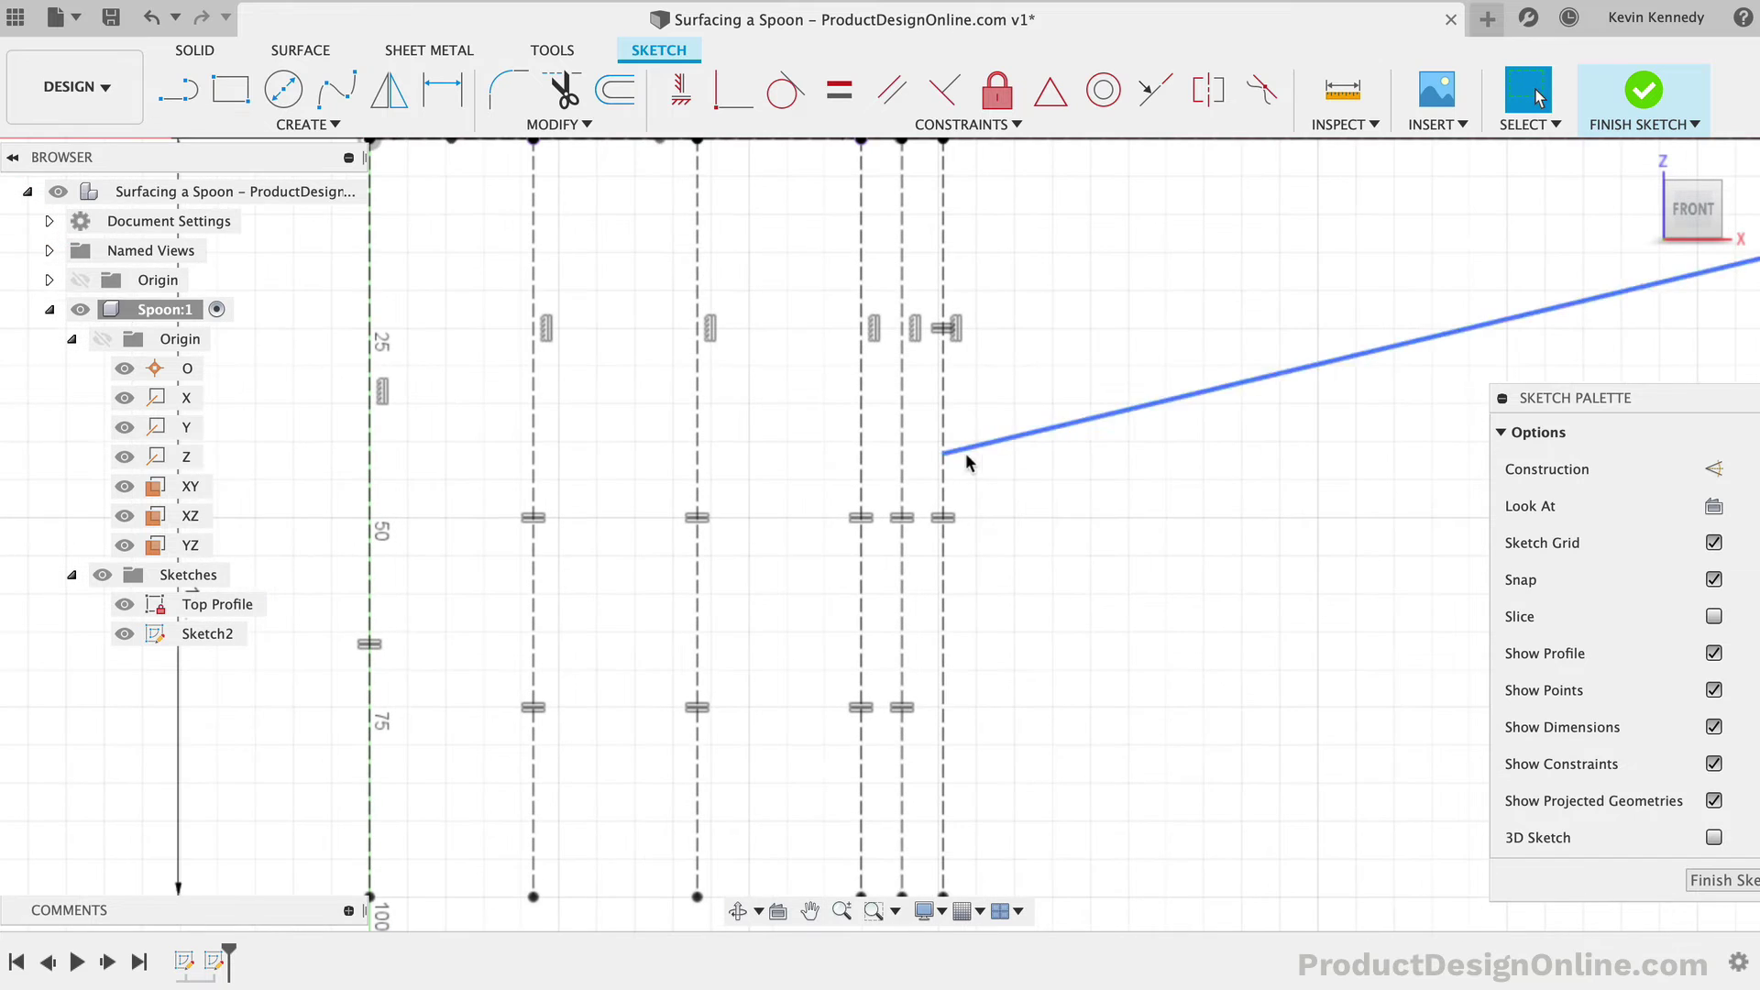
Step: Draw a tangent arc from the handle line's lower end to the fourth vertical construction line from the spoon tip
text(s)
text(tang)
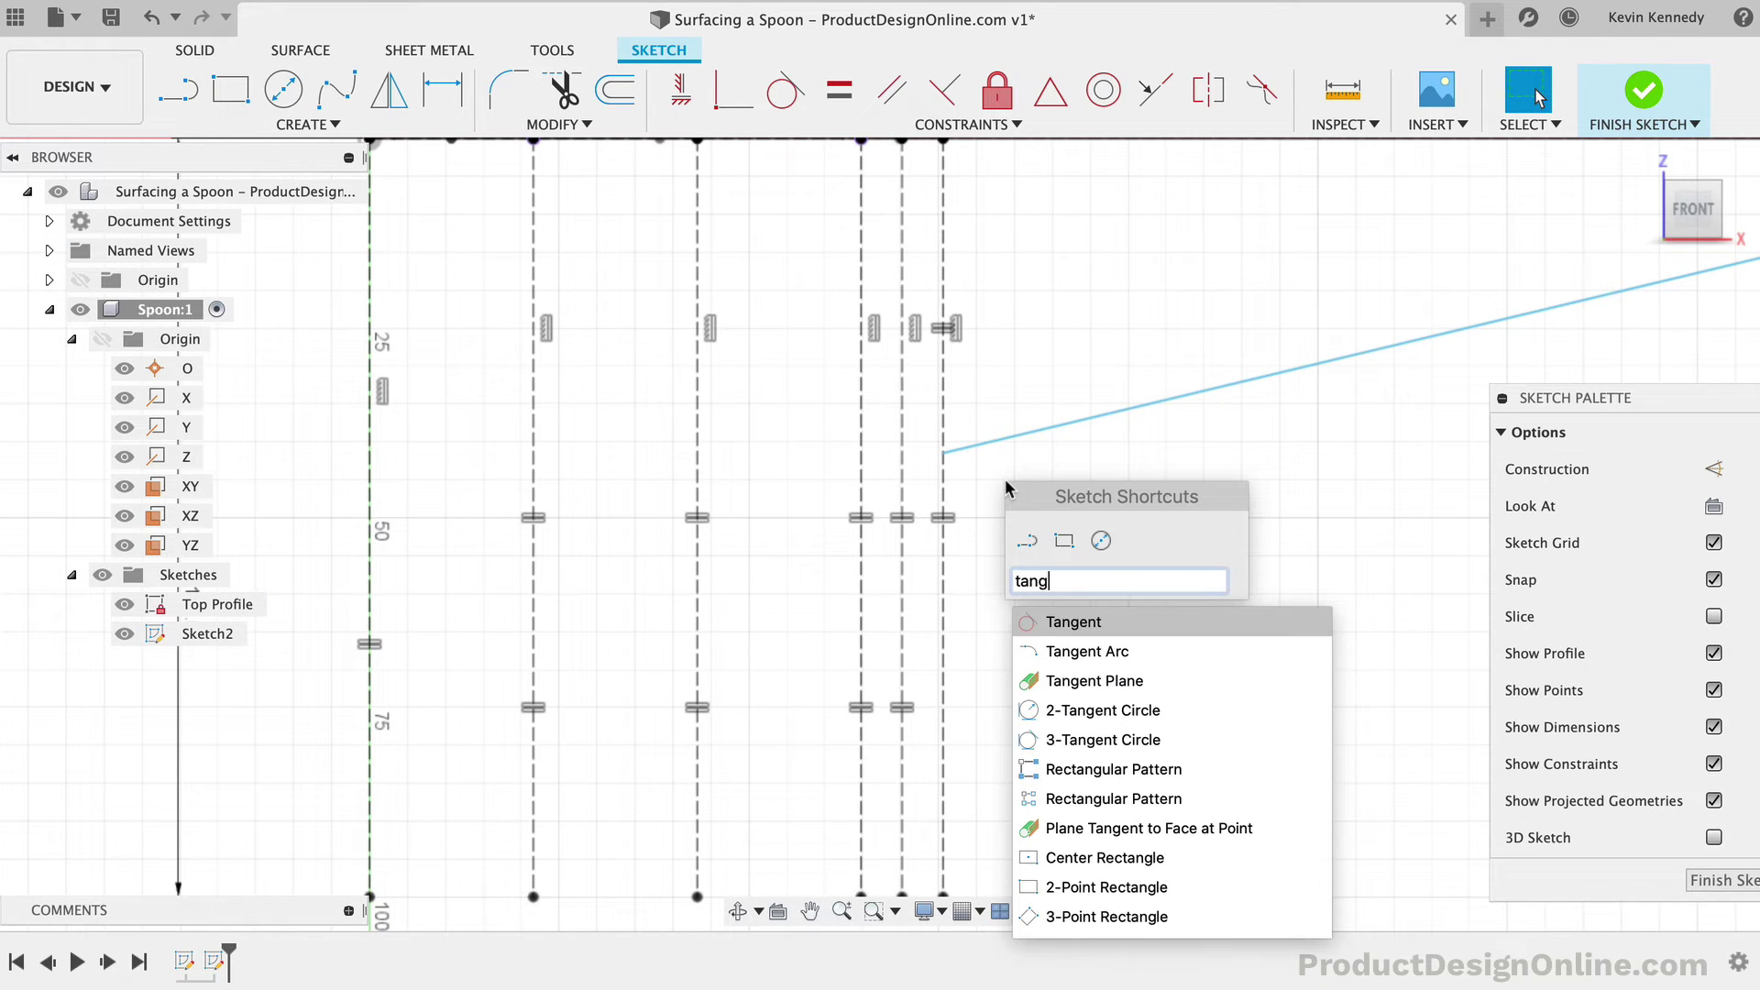
key(Down)
key(Return)
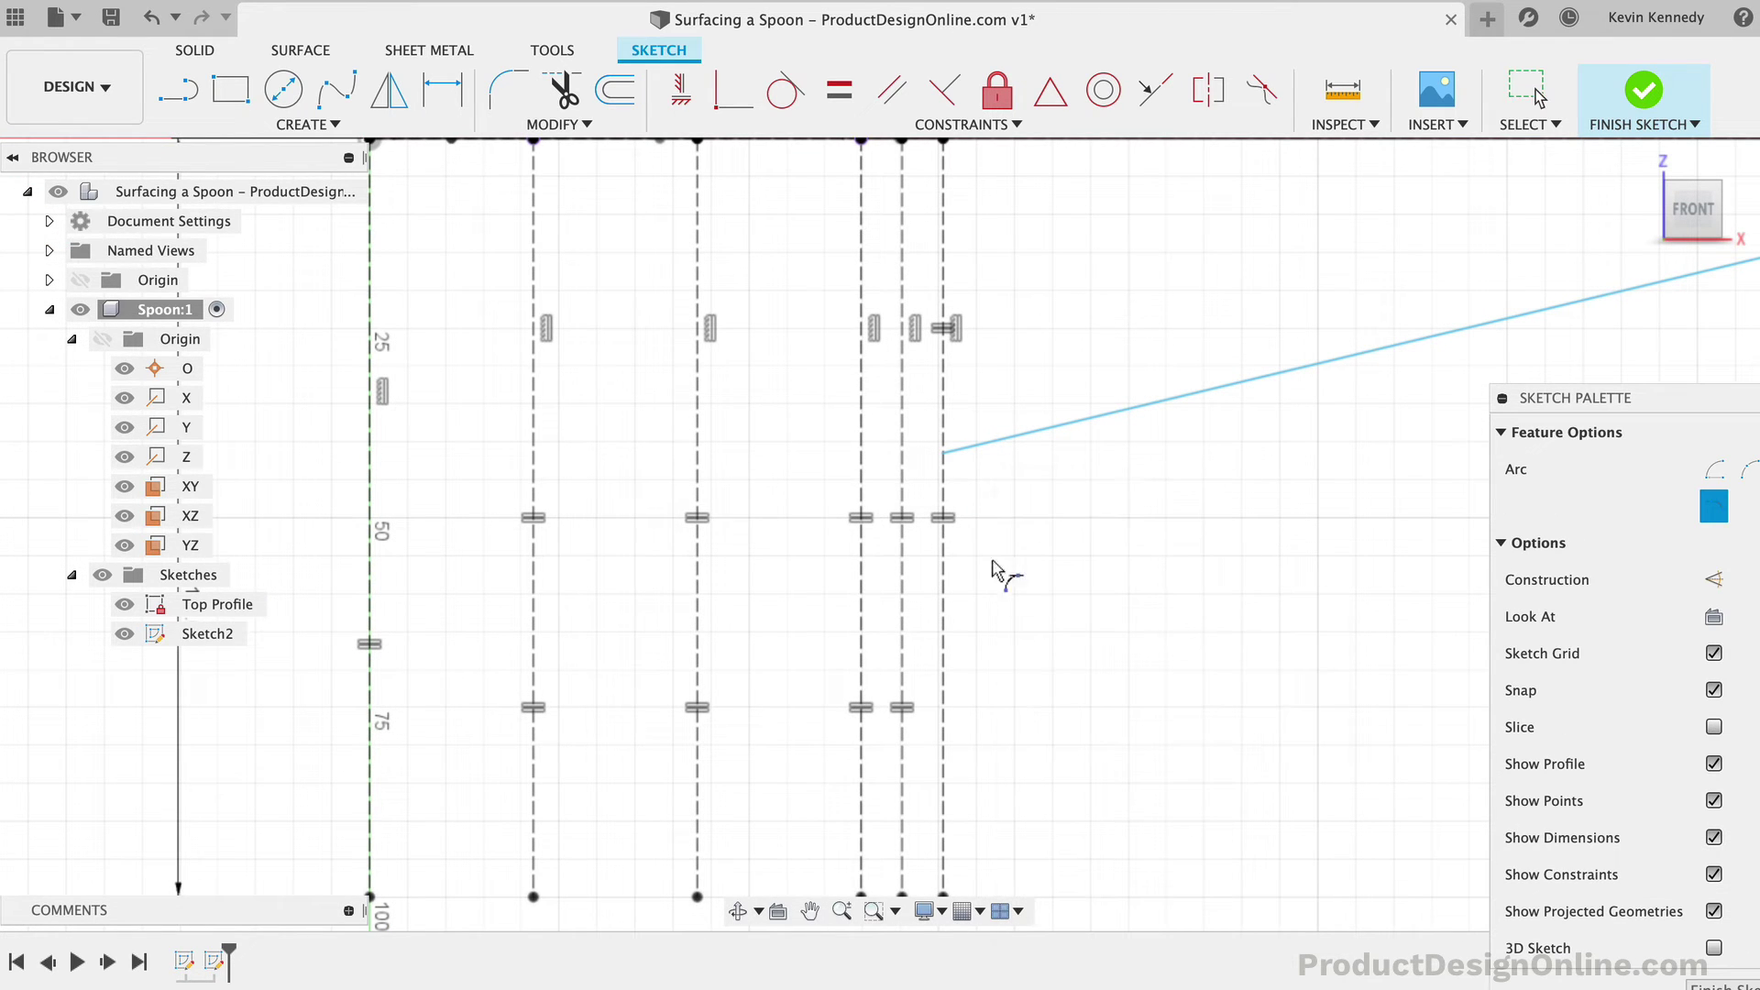
click(944, 454)
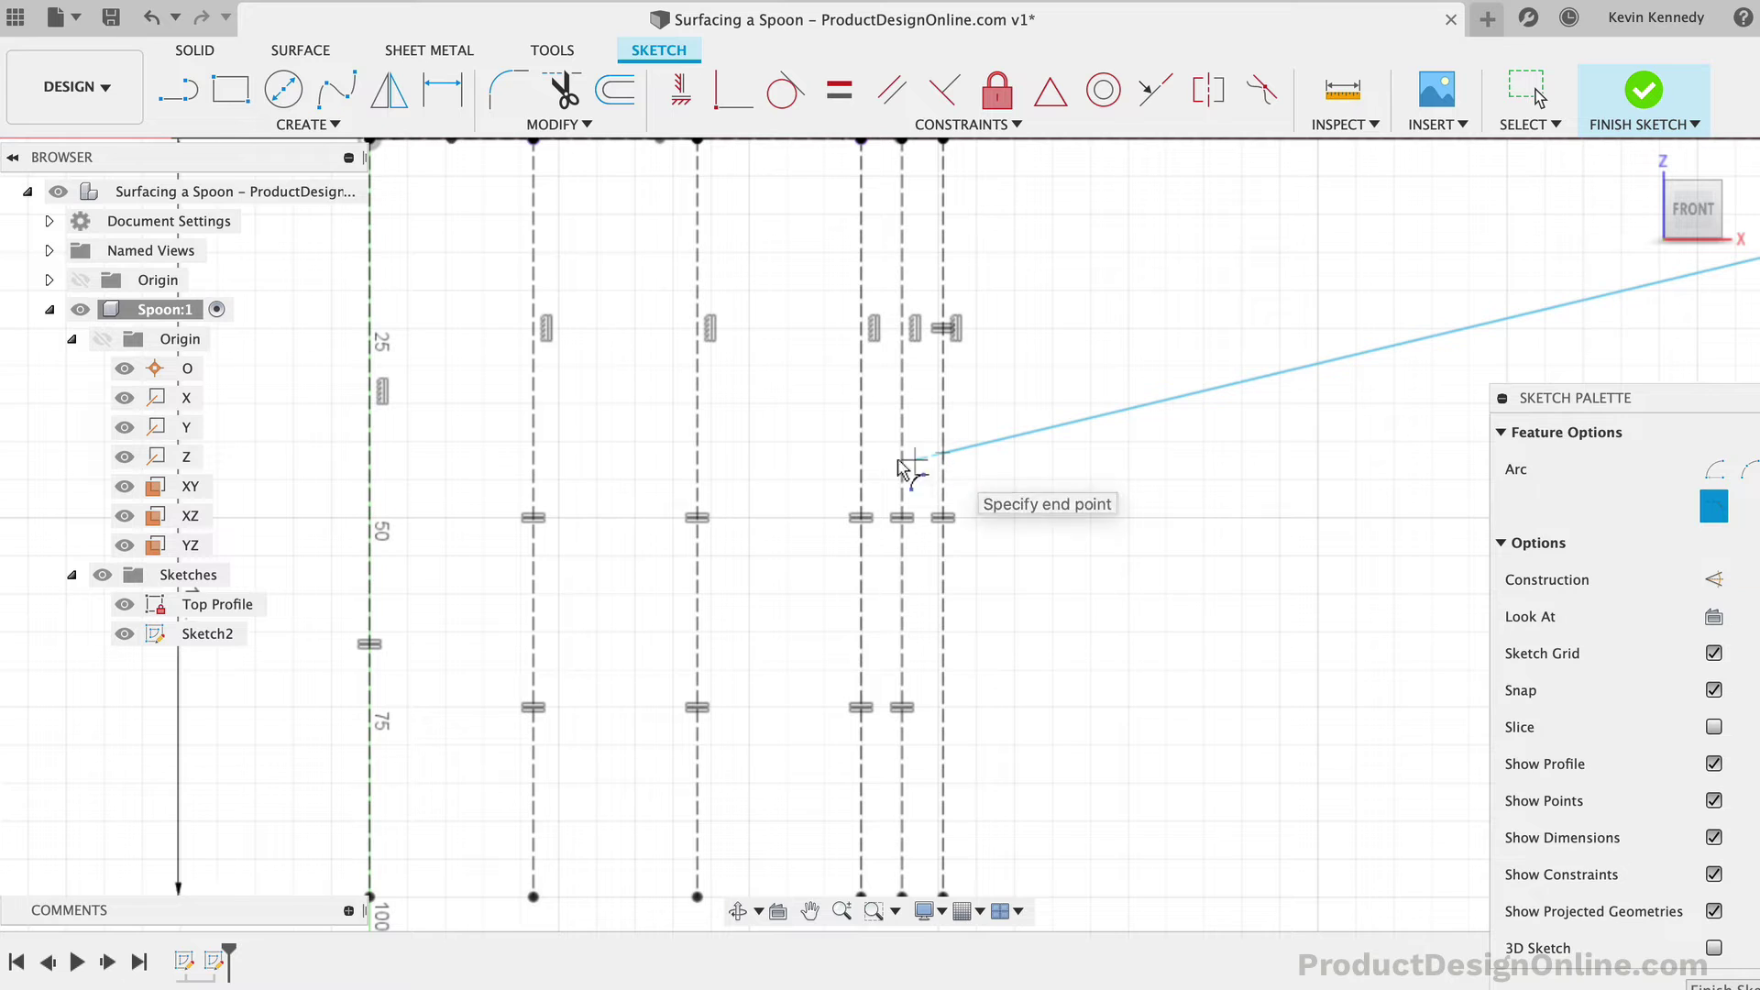
click(858, 493)
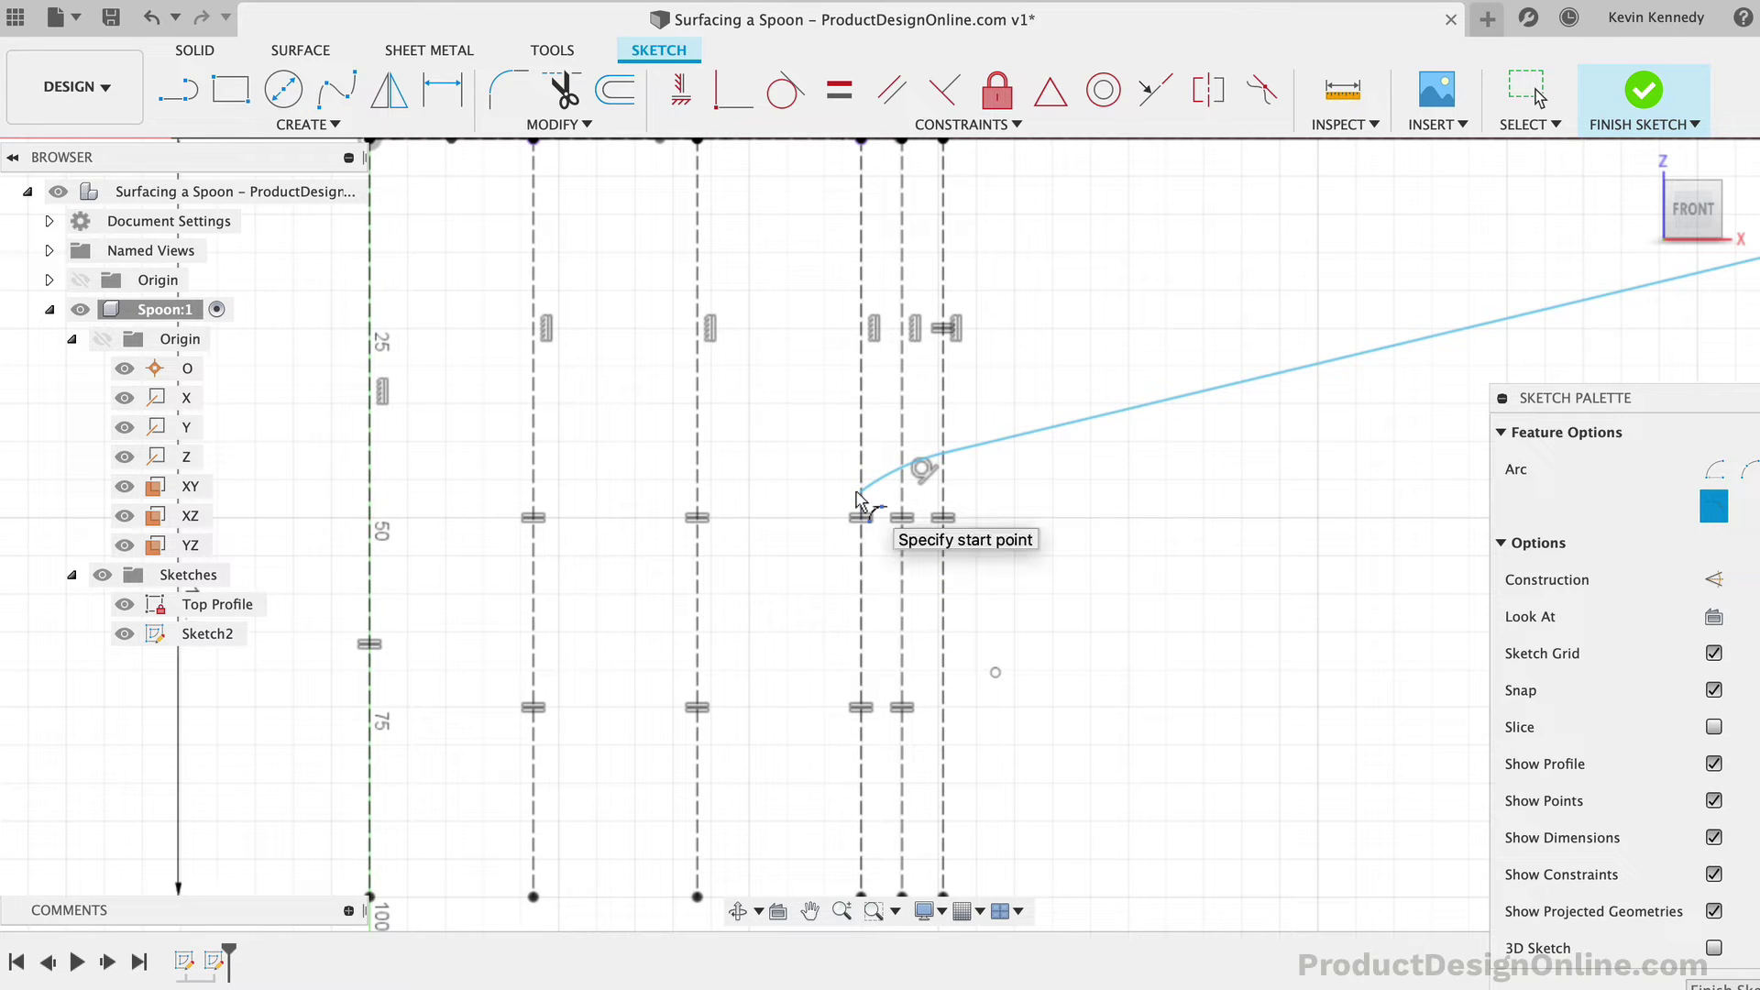
key(Escape)
Step: Draw a horizontal construction line from the arc's lower end to the vertical line at the spoon's tip
key(l)
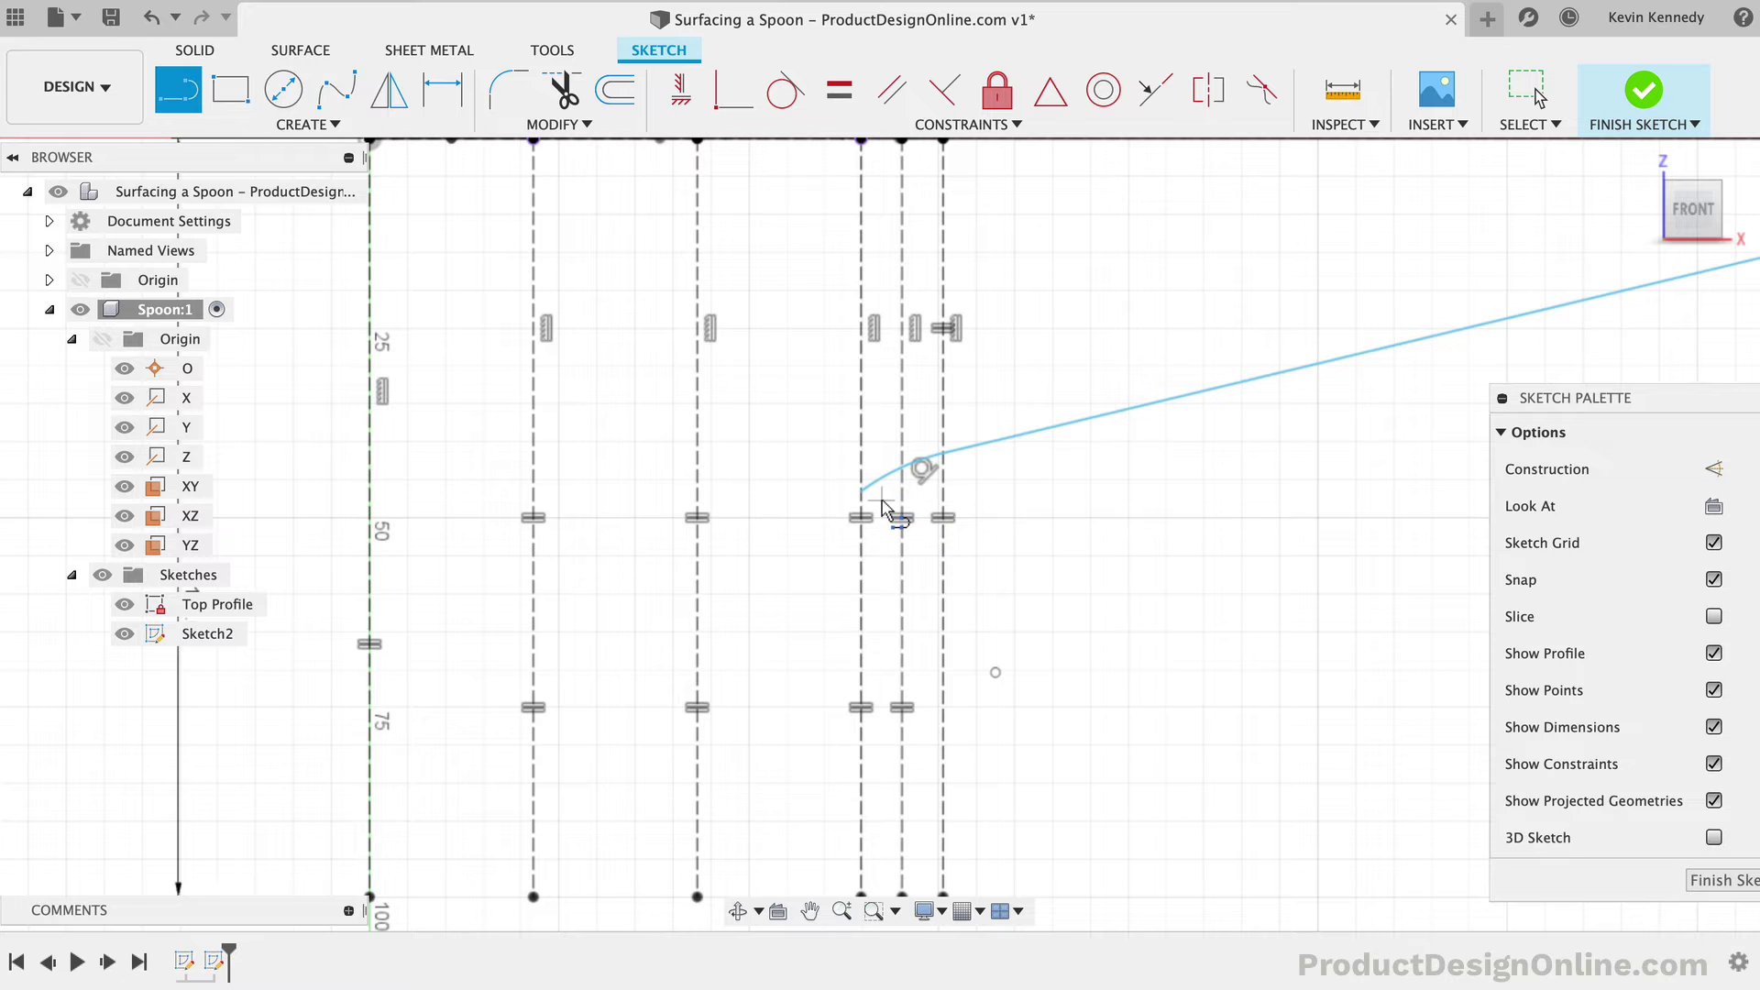
key(x)
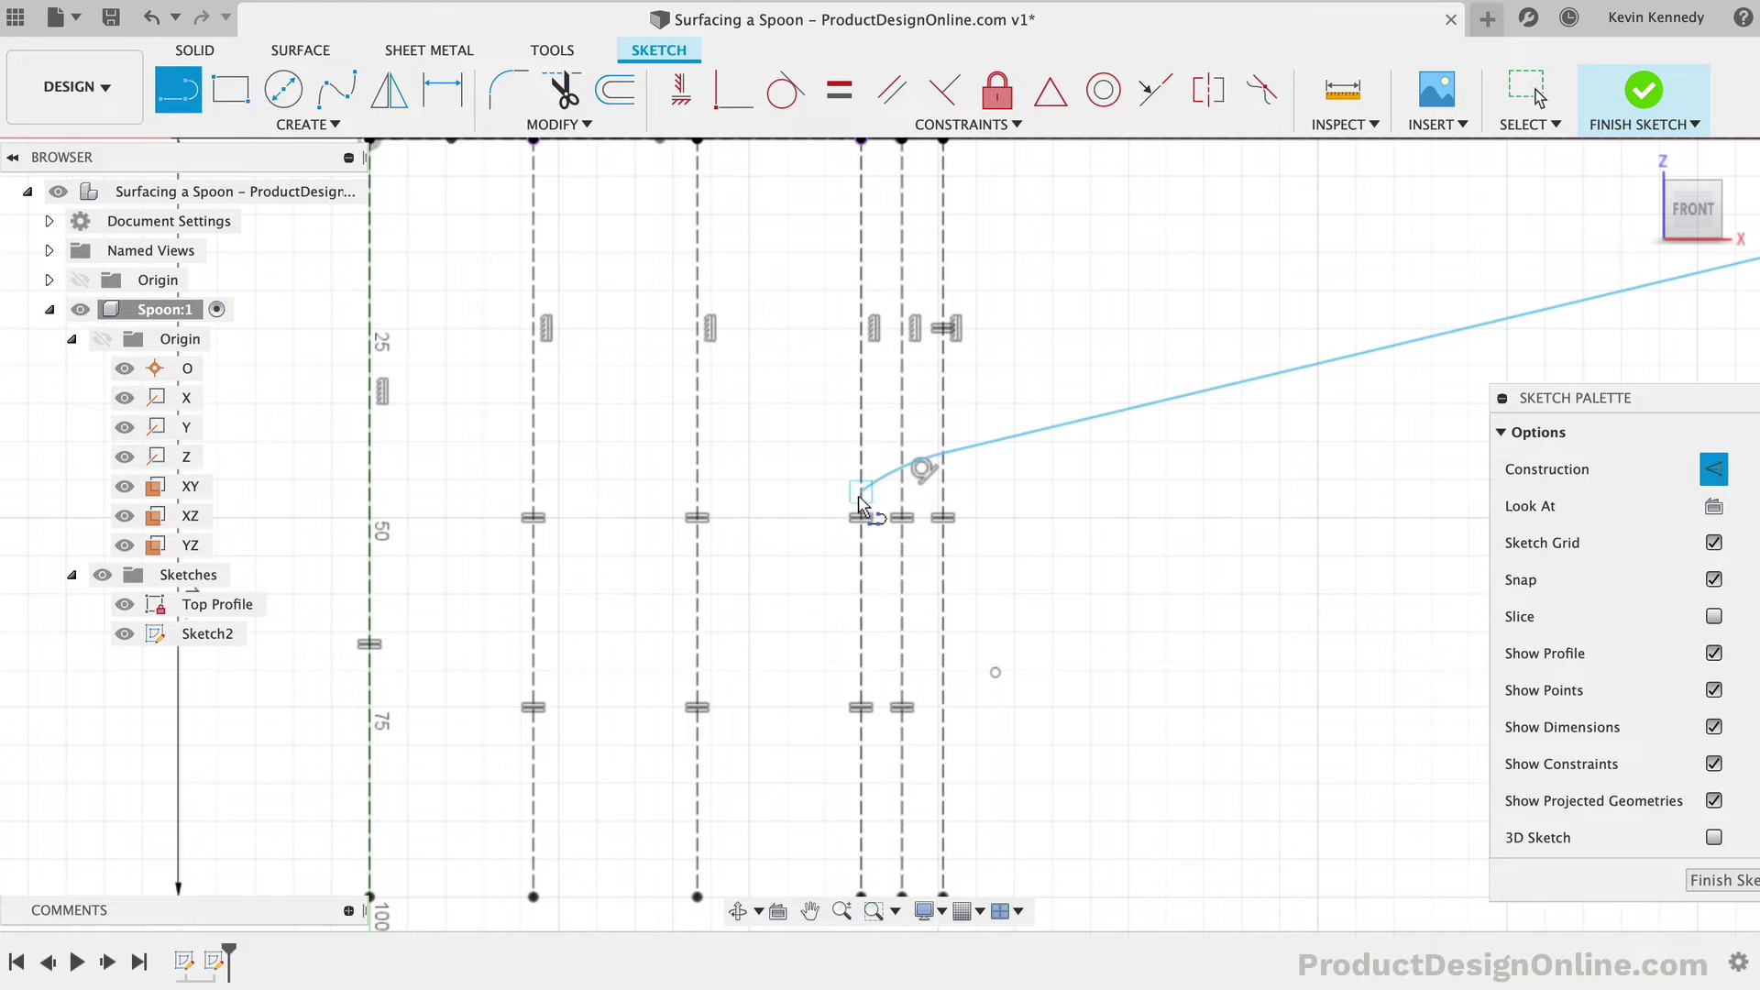
drag(859, 496, 370, 498)
click(370, 493)
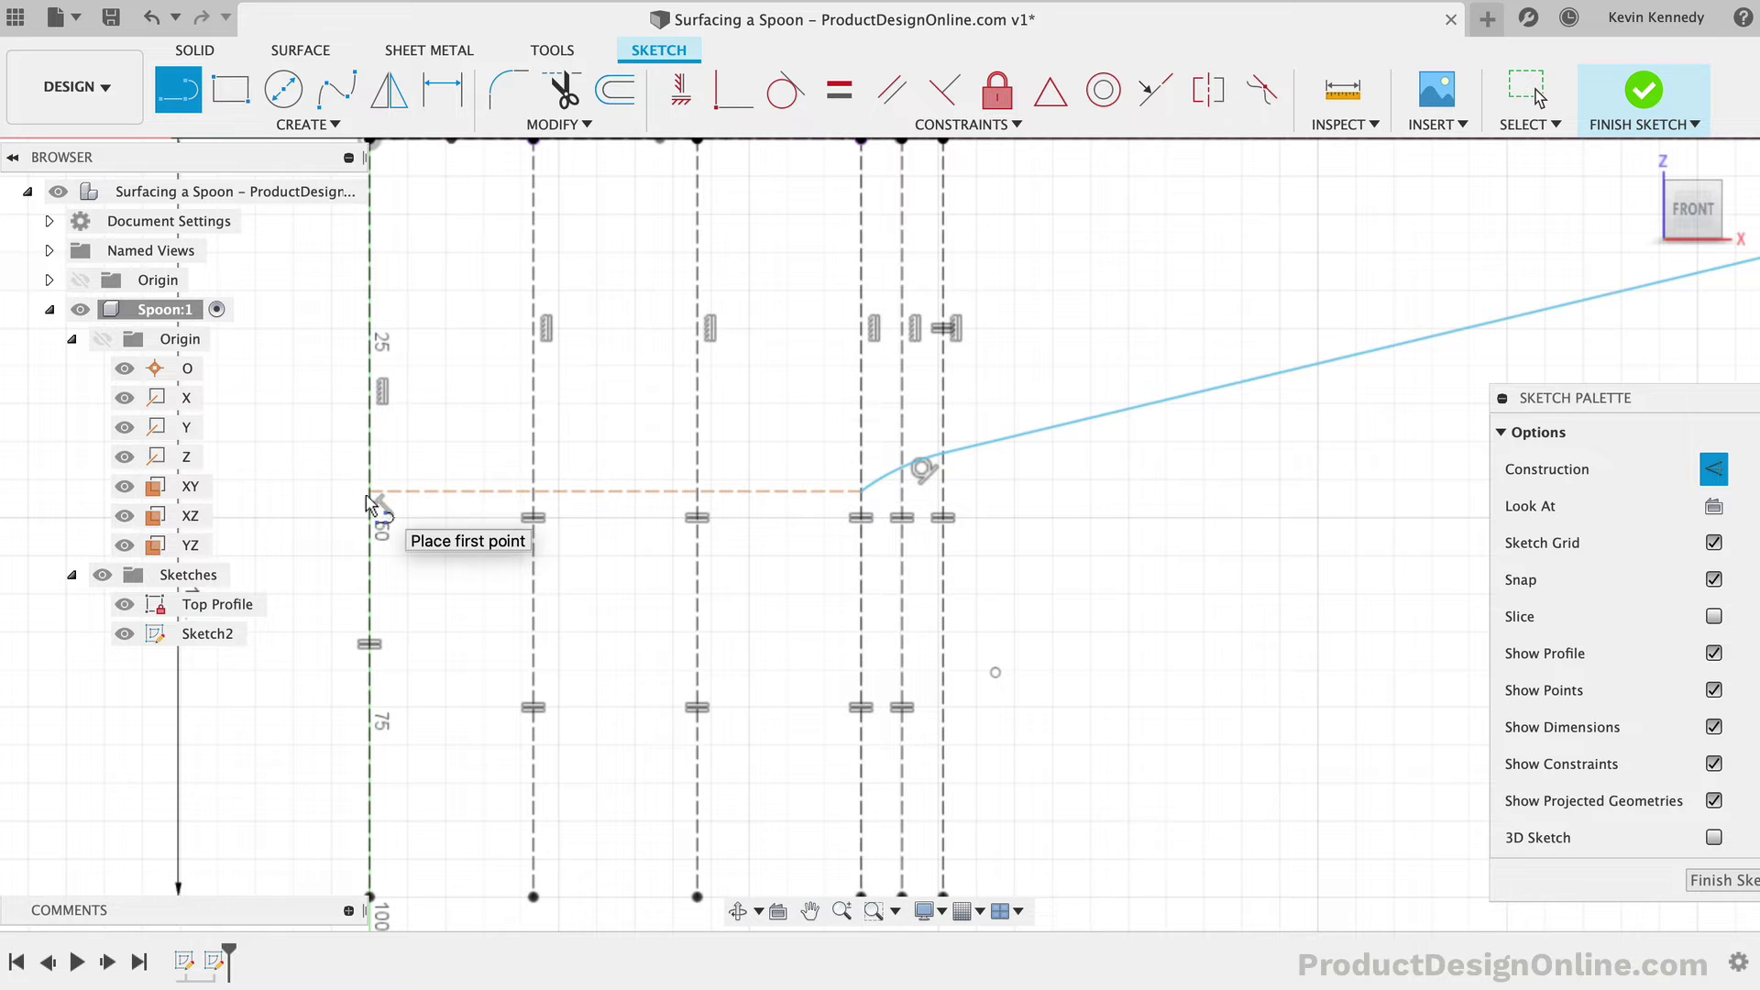
scroll(680, 557, down, 3)
scroll(683, 561, down, 1)
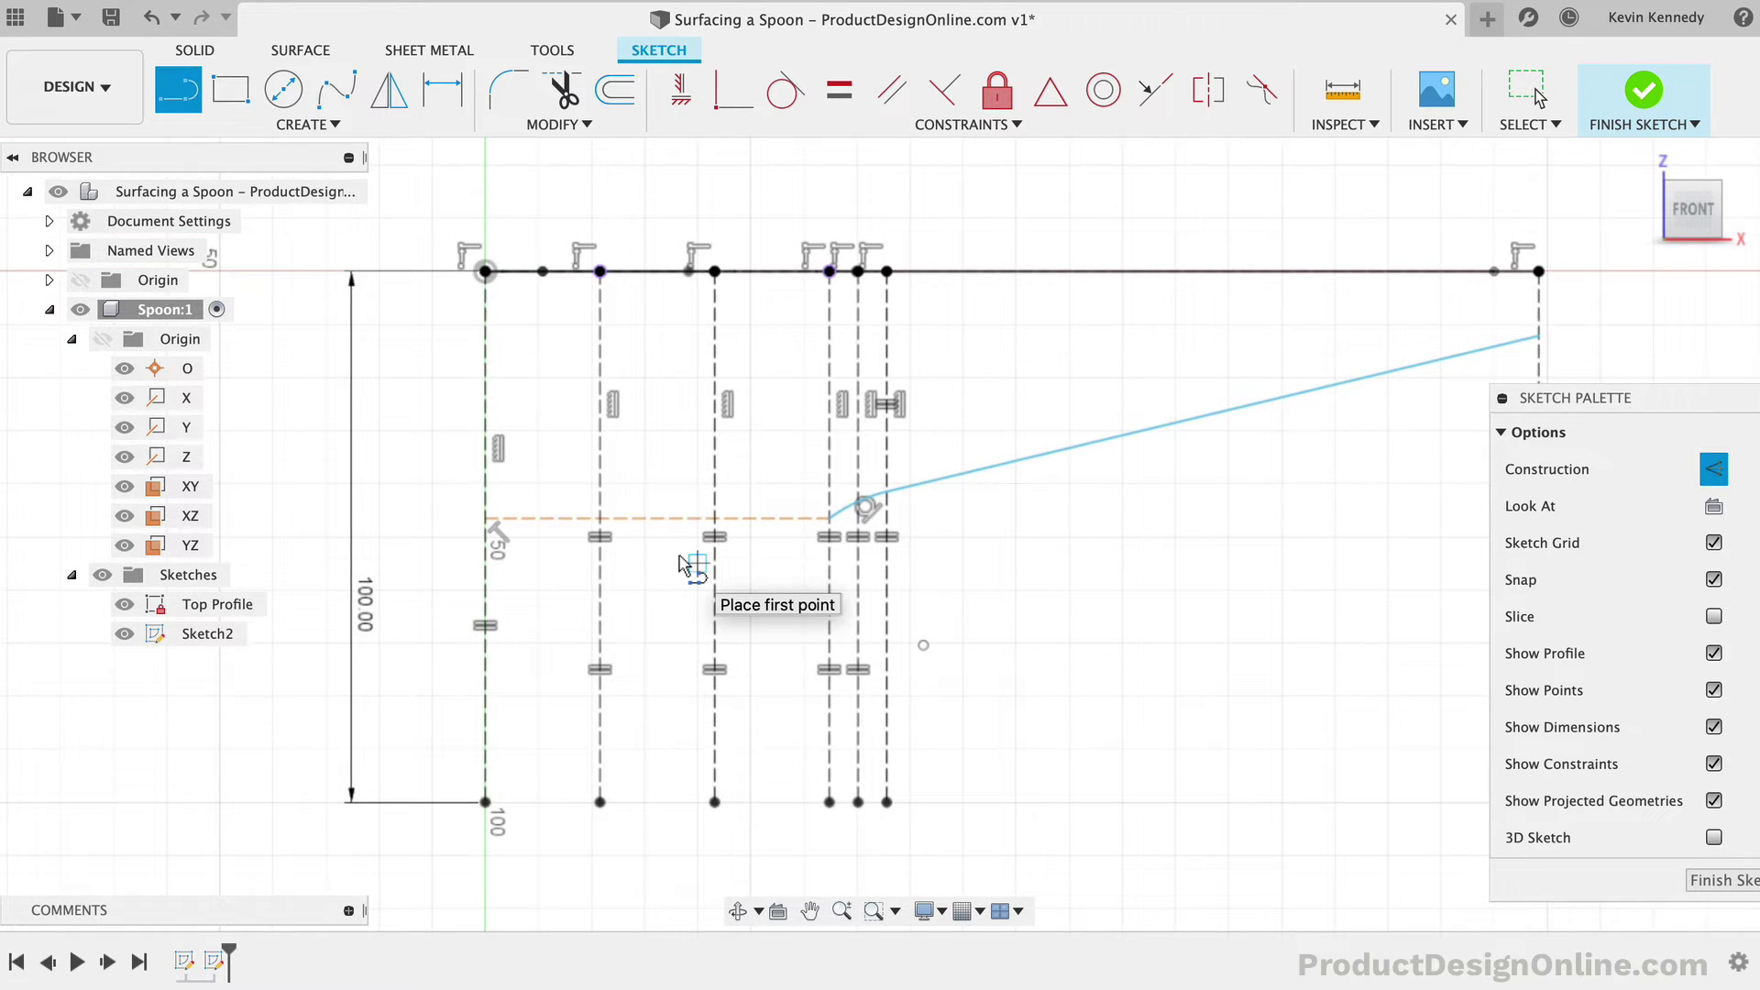
scroll(683, 561, up, 3)
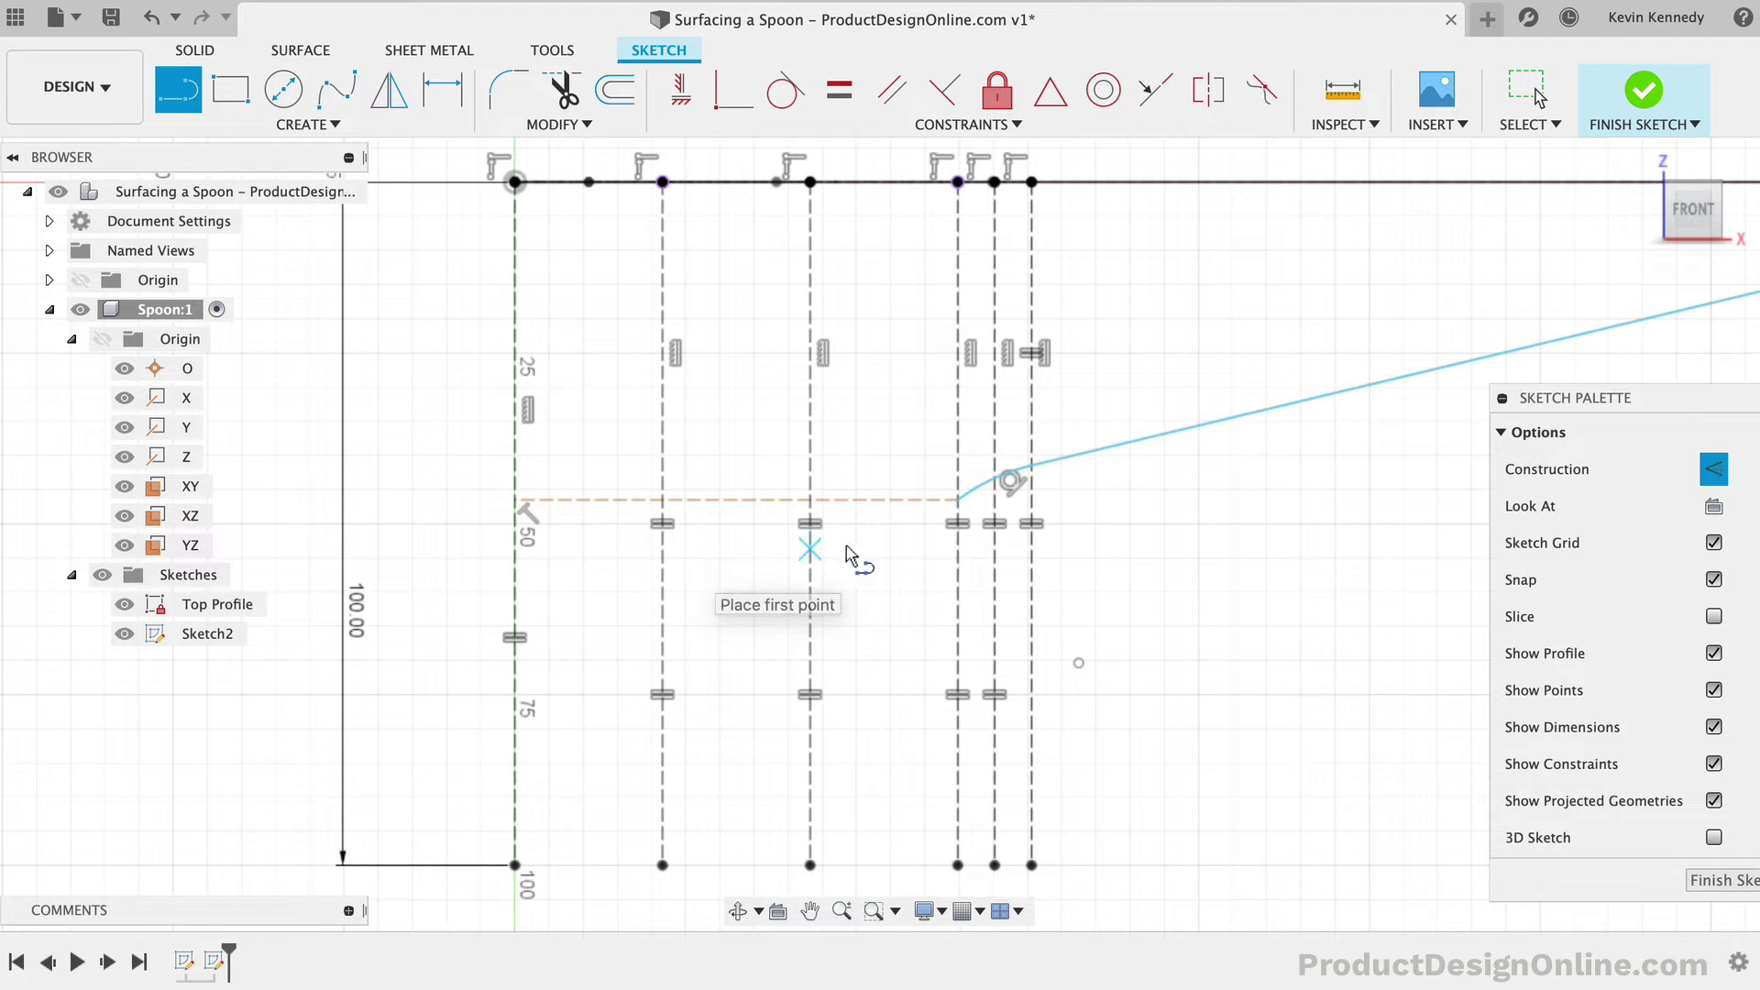
key(Escape)
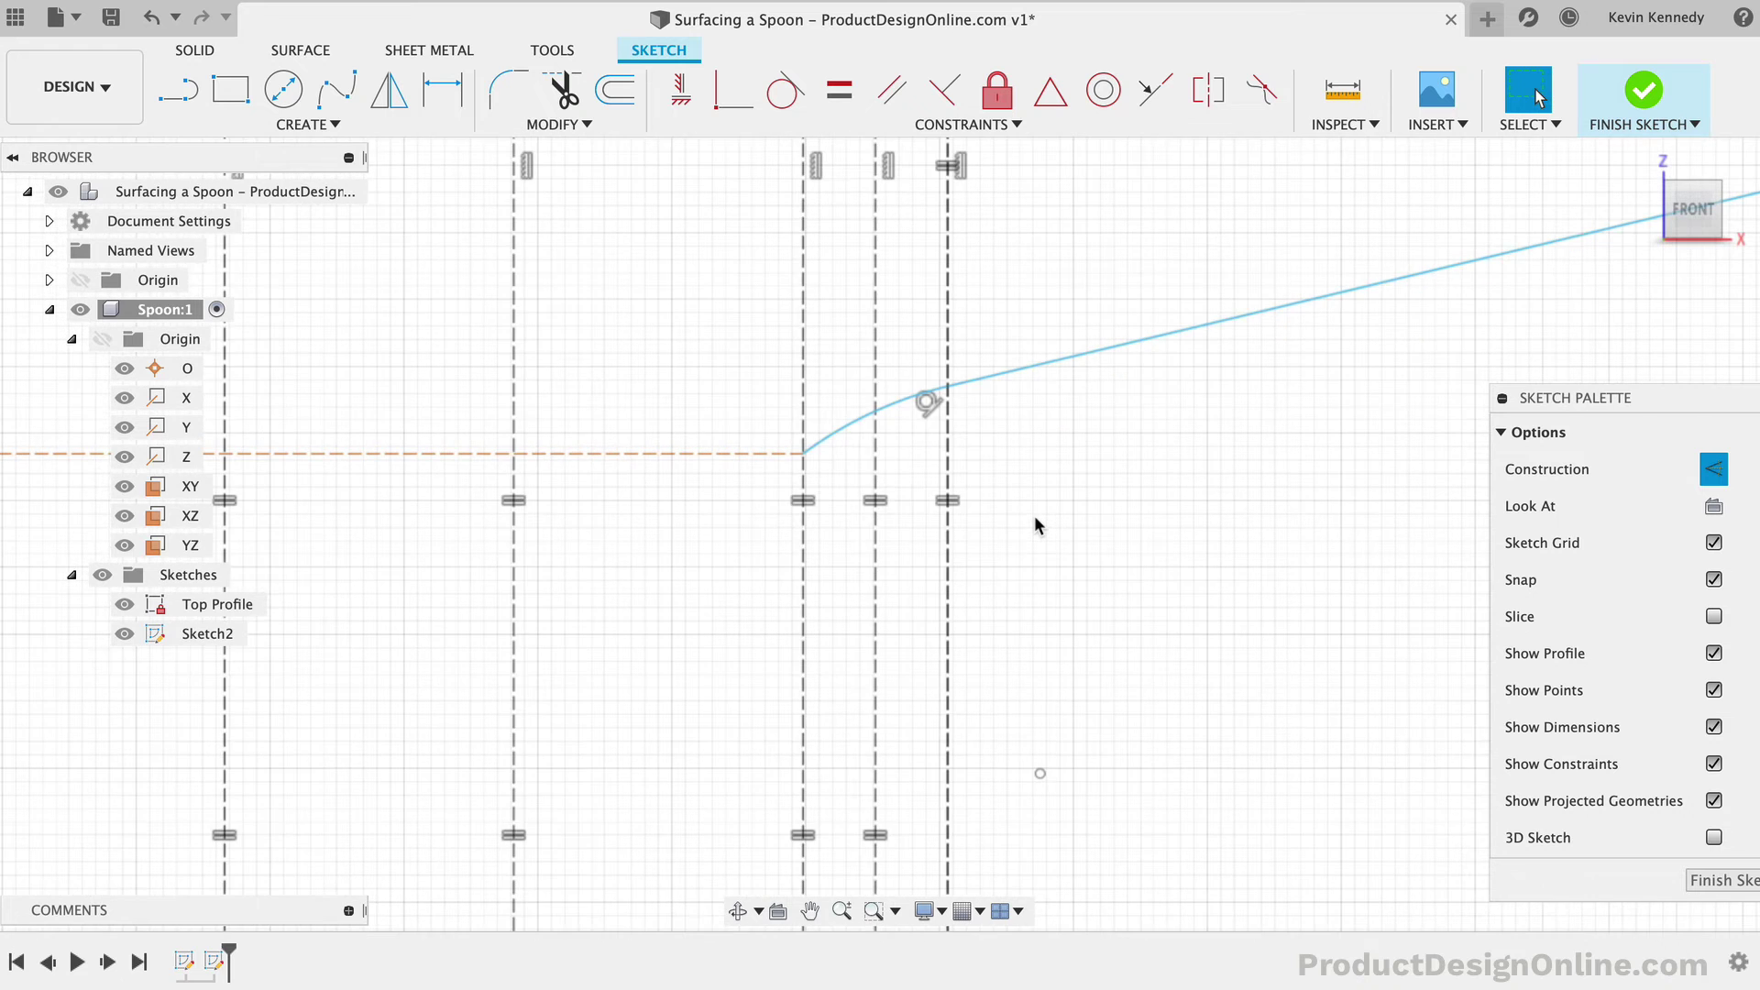
Step: Dimension the vertical distance between the tangent arc's two endpoints to 6 mm
key(d)
click(808, 452)
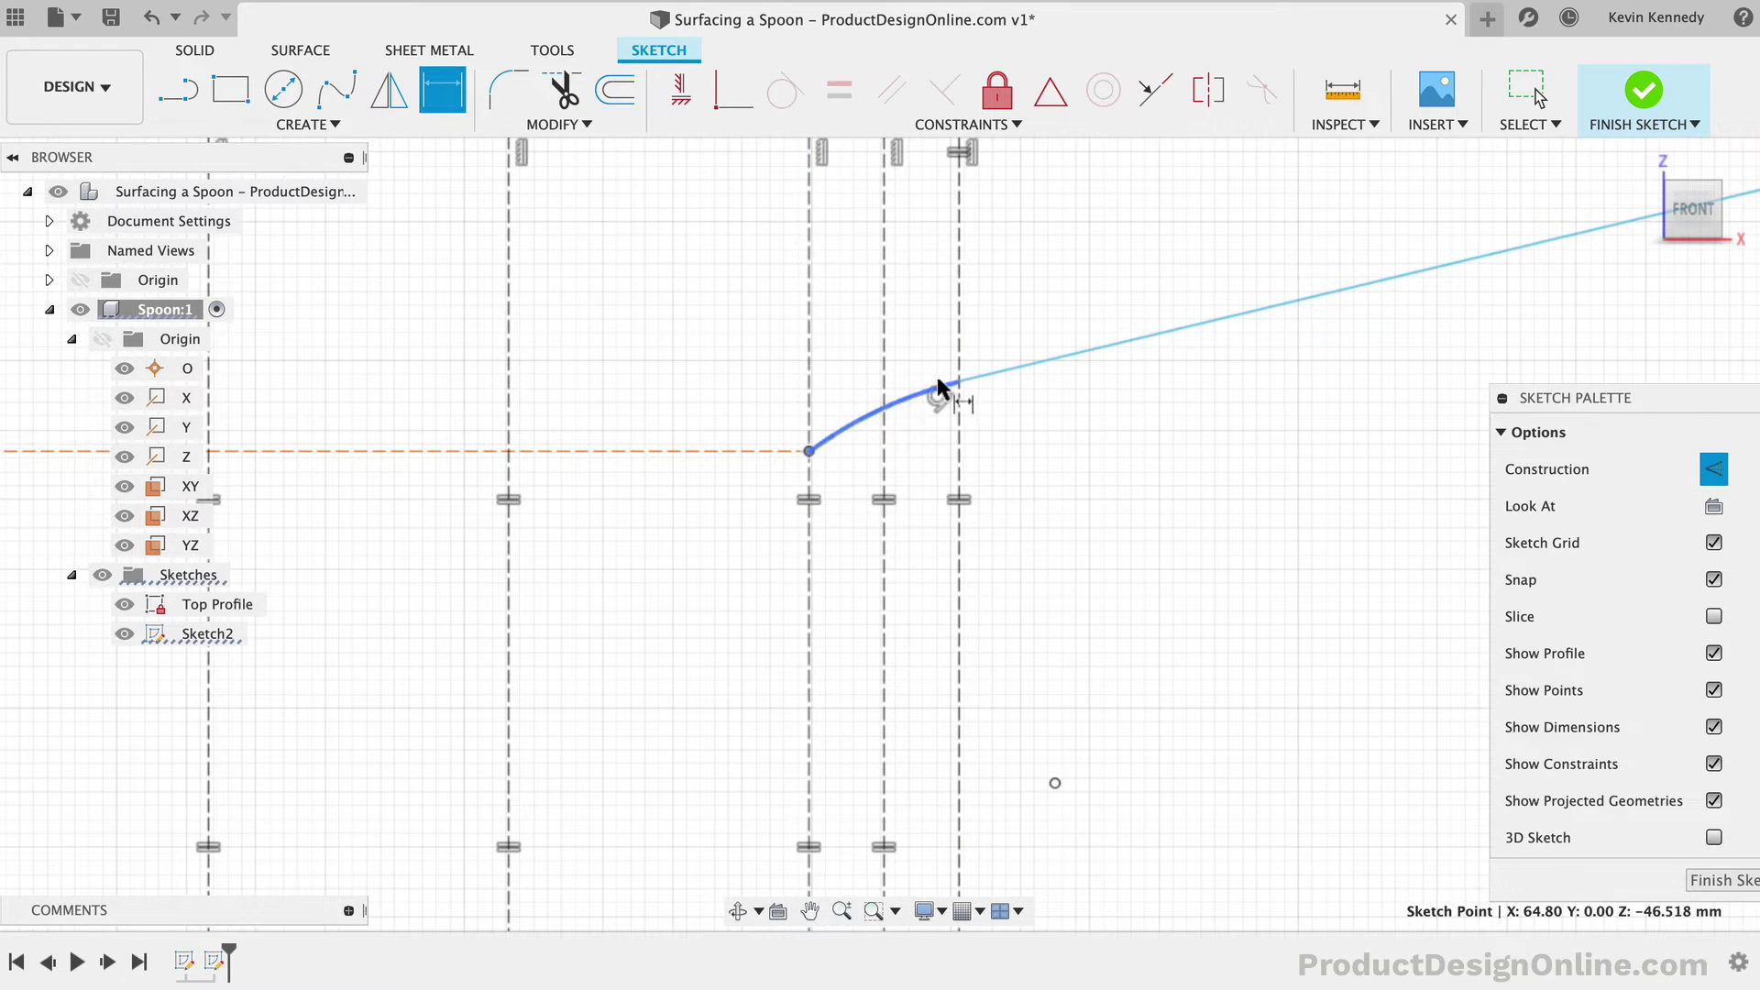
click(958, 382)
click(676, 417)
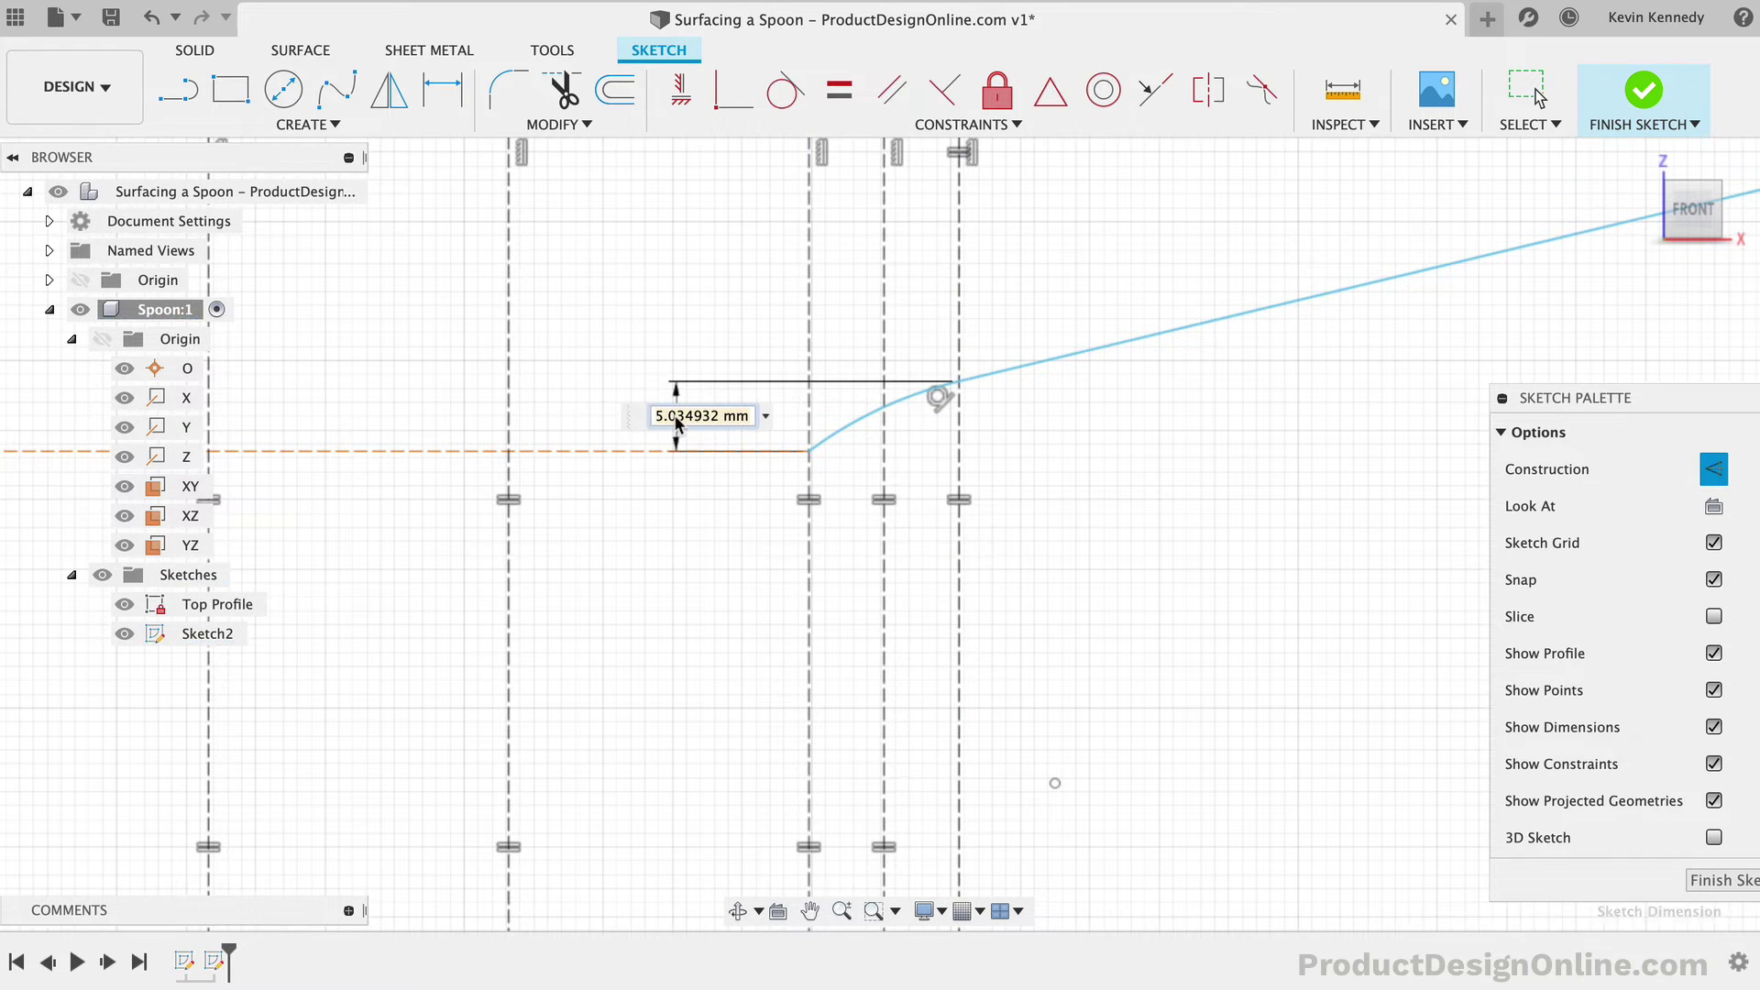
key(Return)
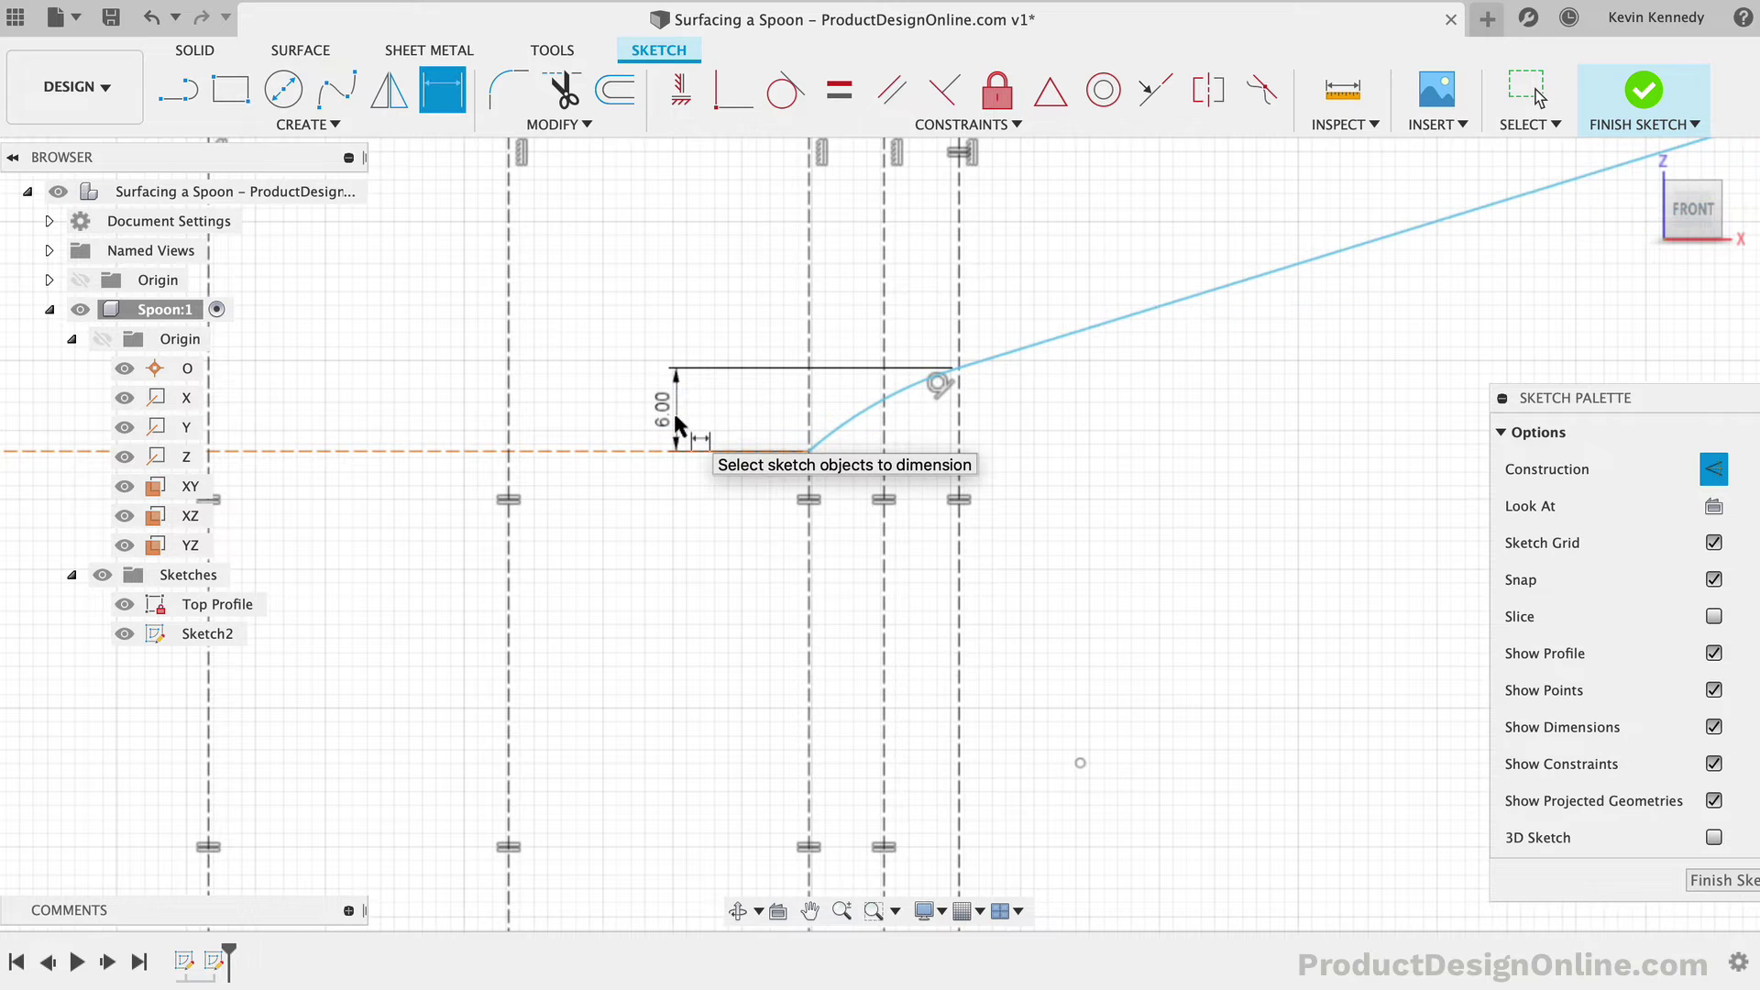
Step: Dimension the angle between the horizontal construction line and the sloping handle line to 15 degrees
click(628, 451)
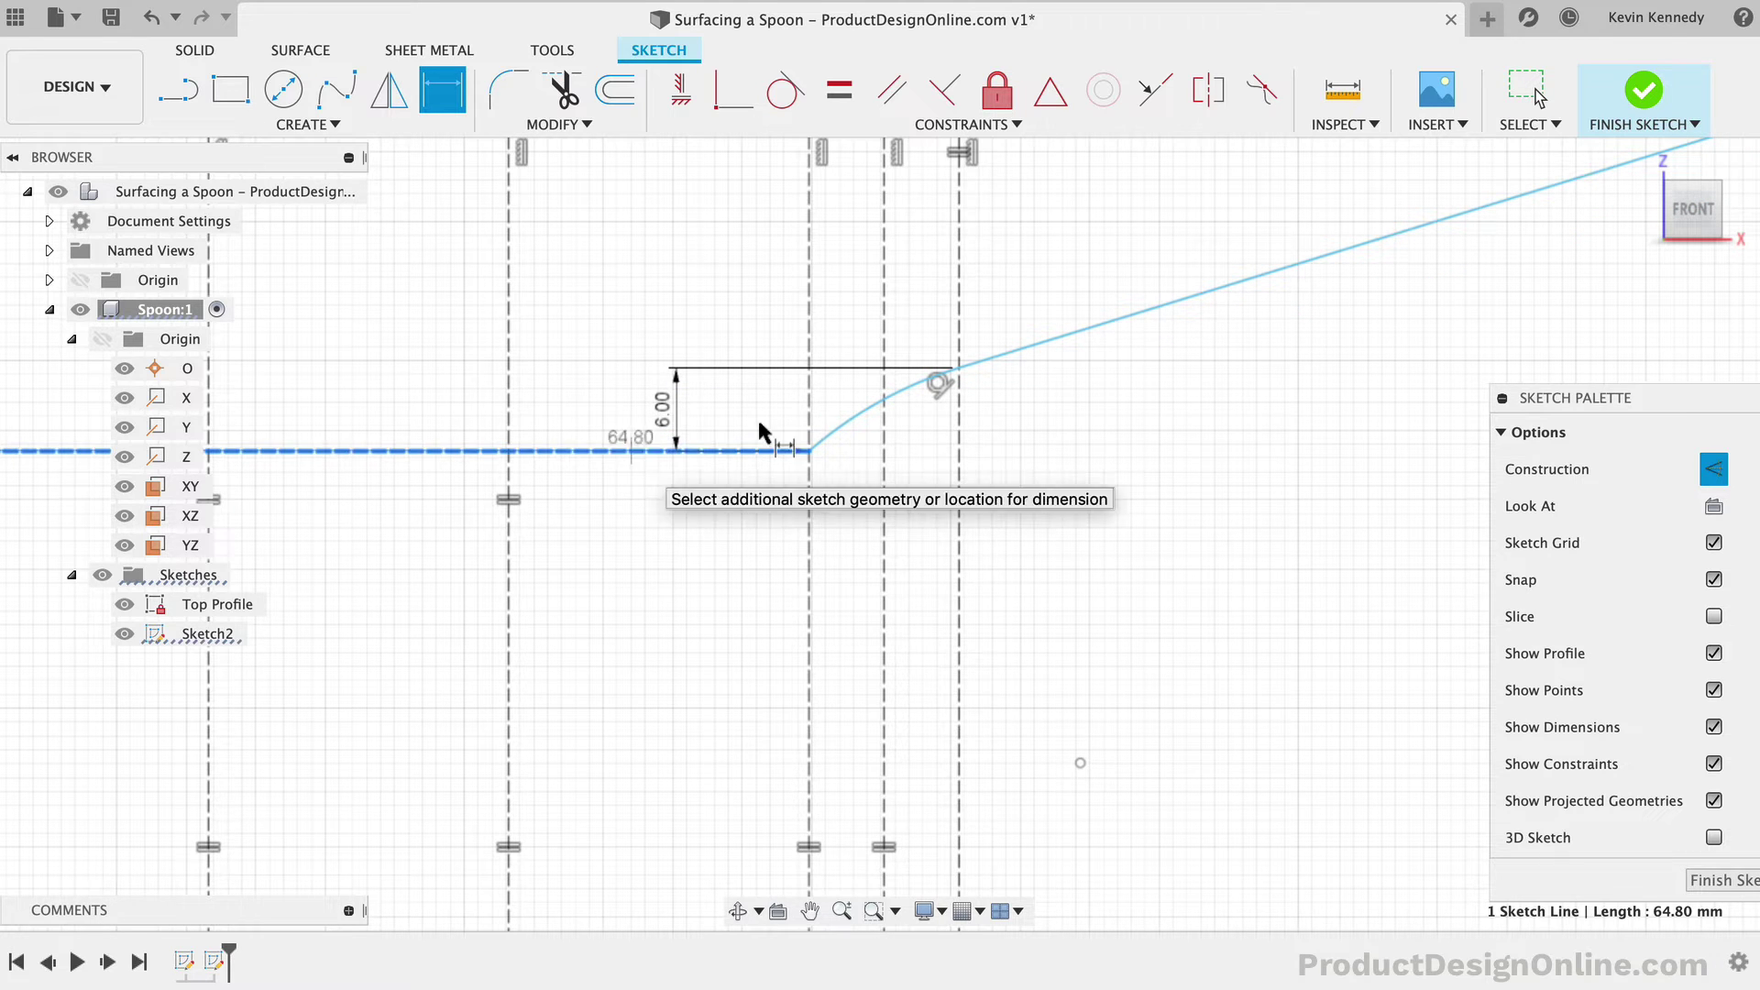
click(1147, 310)
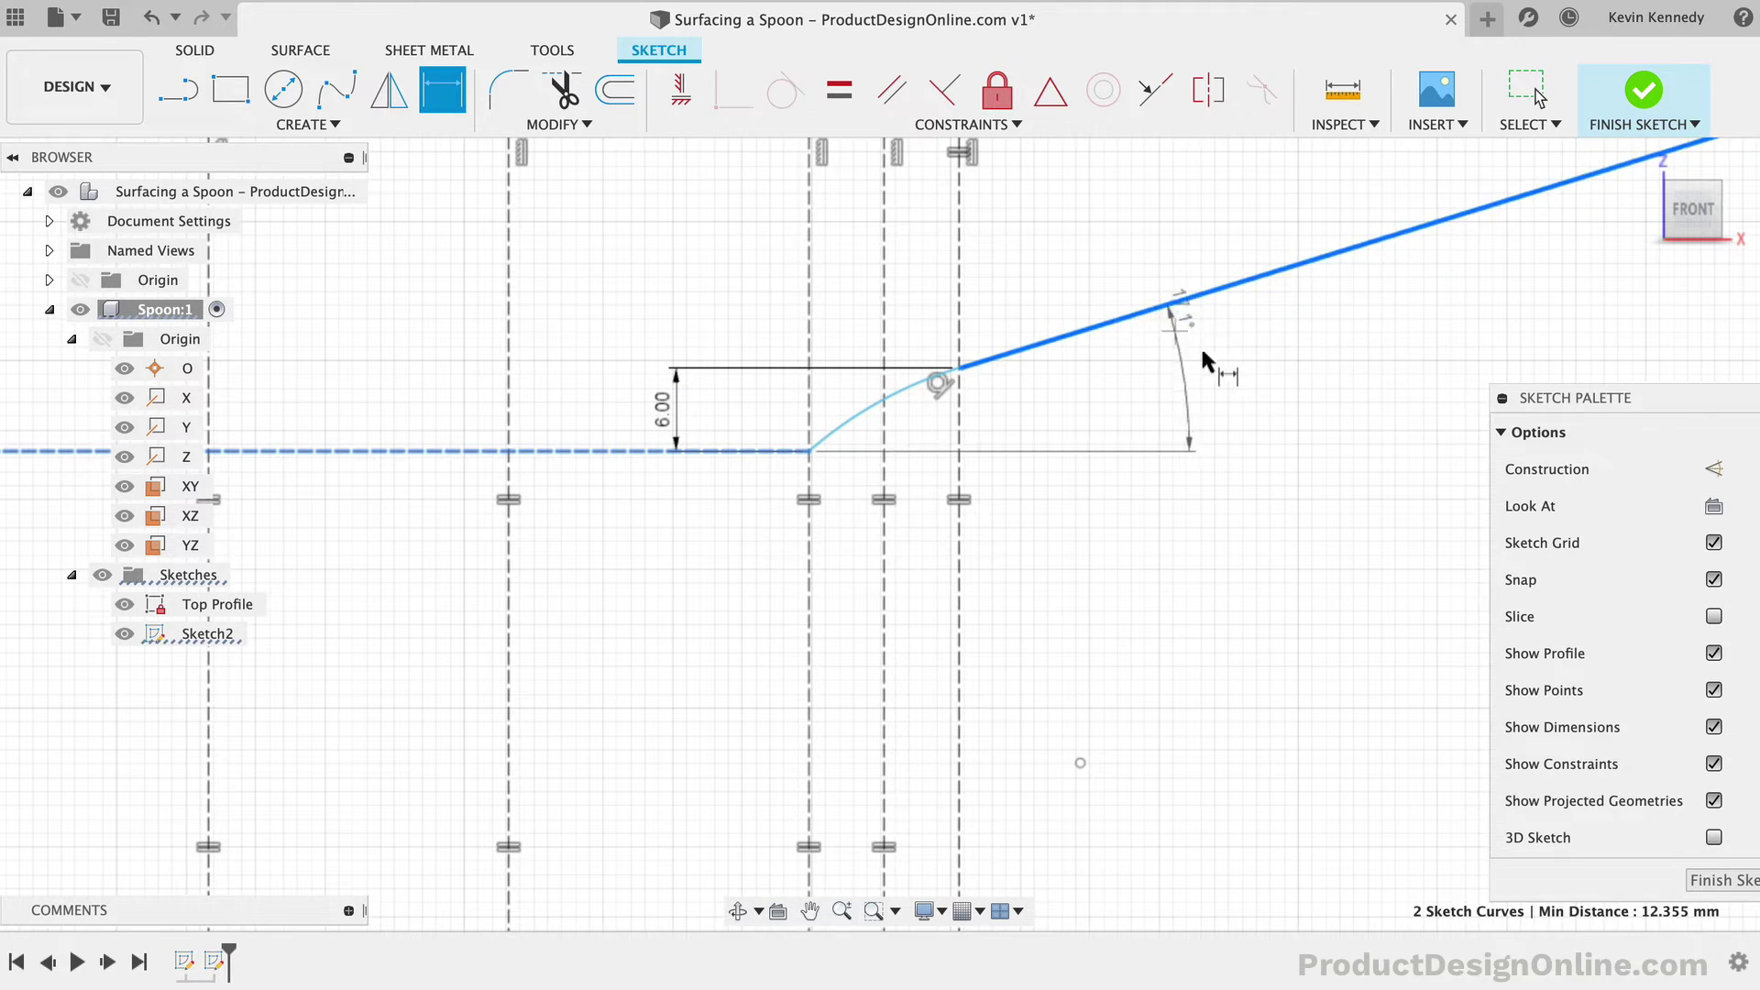
click(1276, 393)
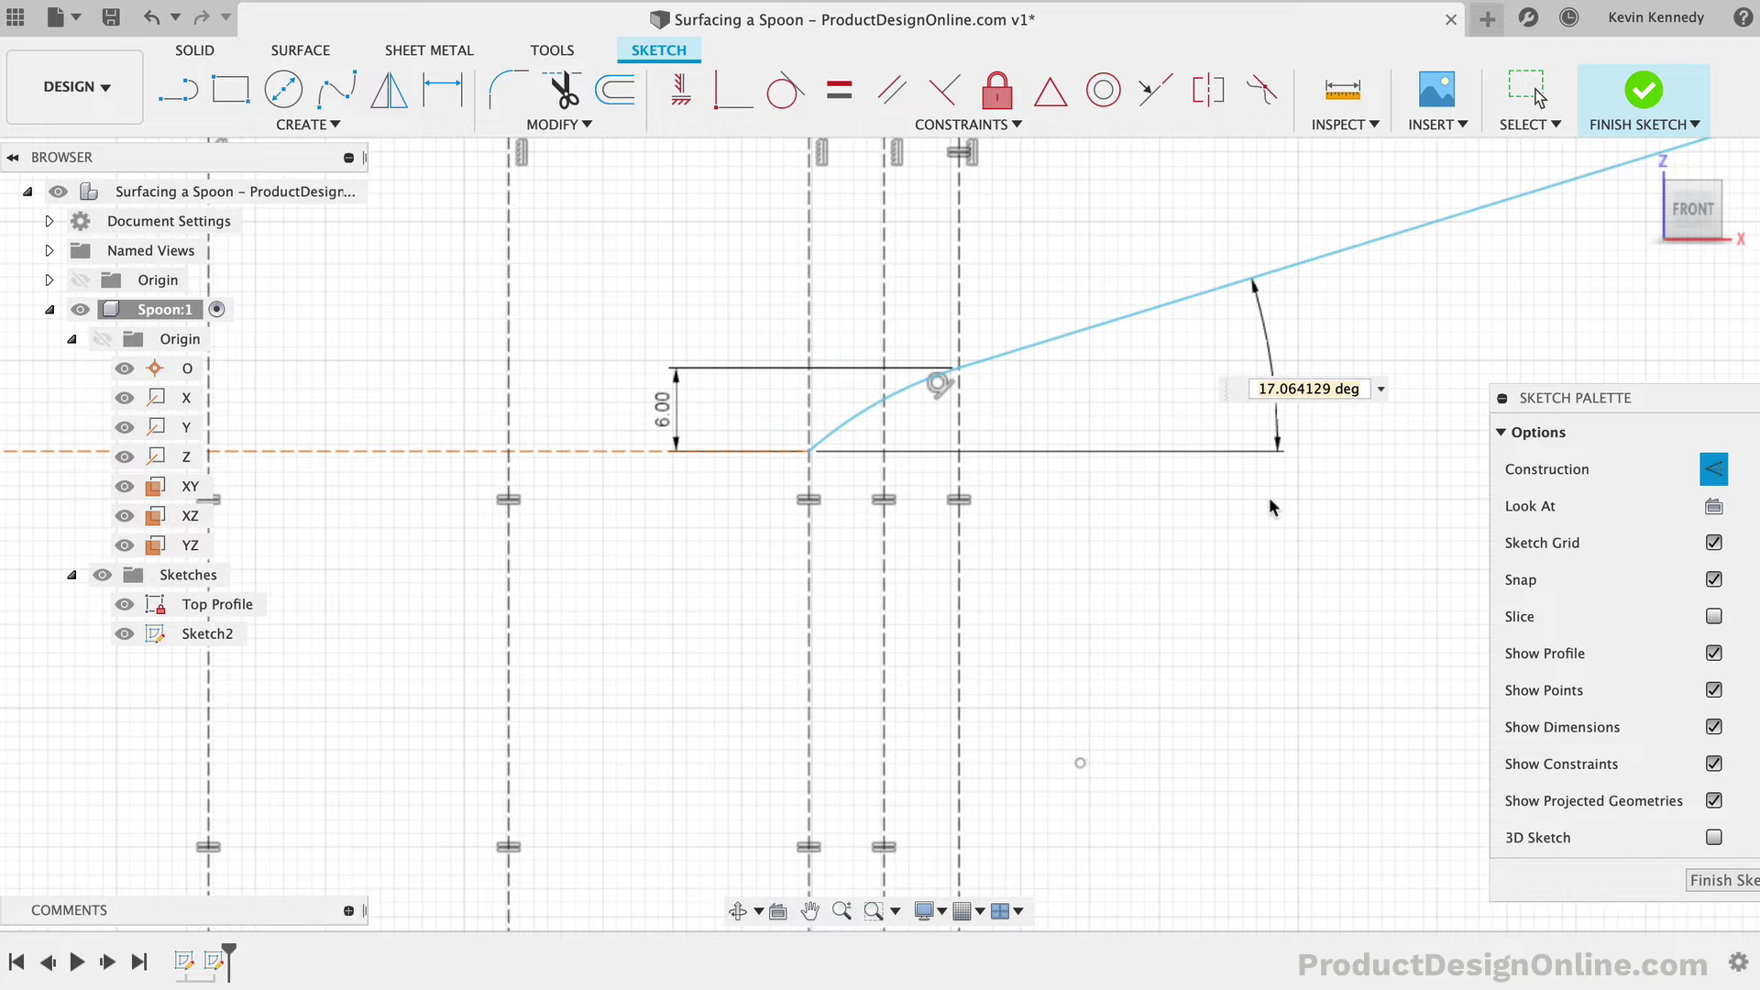
text(15)
key(Return)
scroll(1056, 489, down, 5)
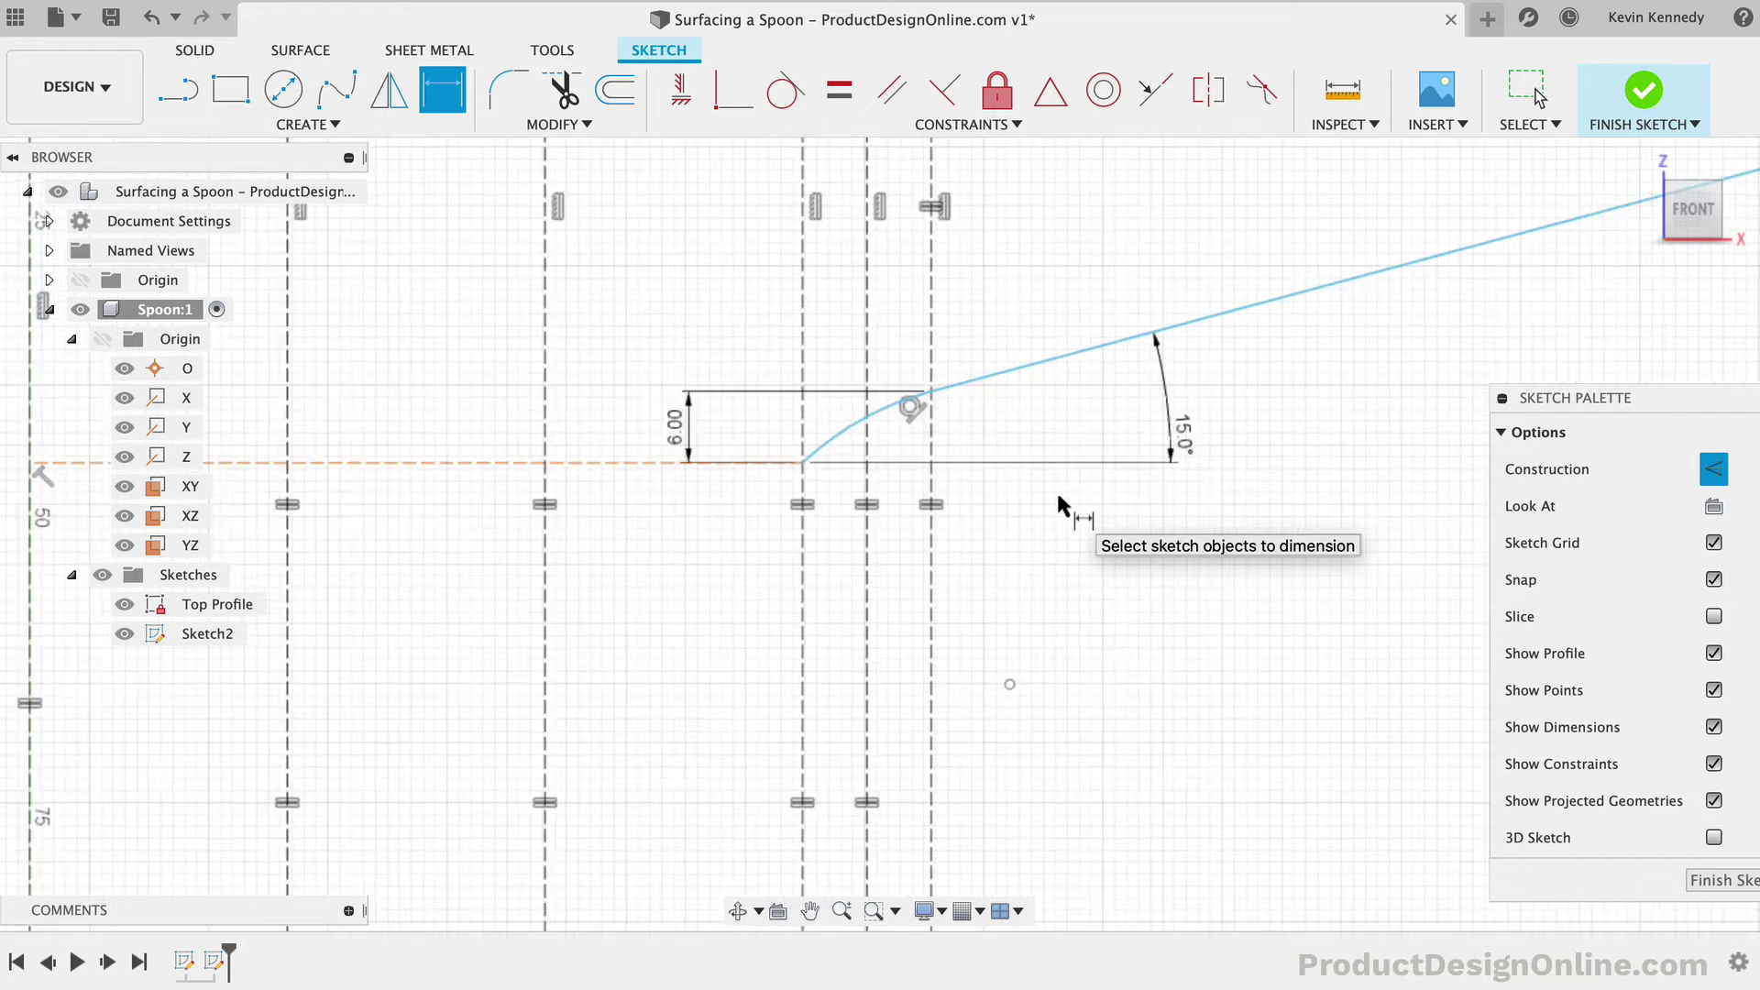
scroll(1058, 495, down, 3)
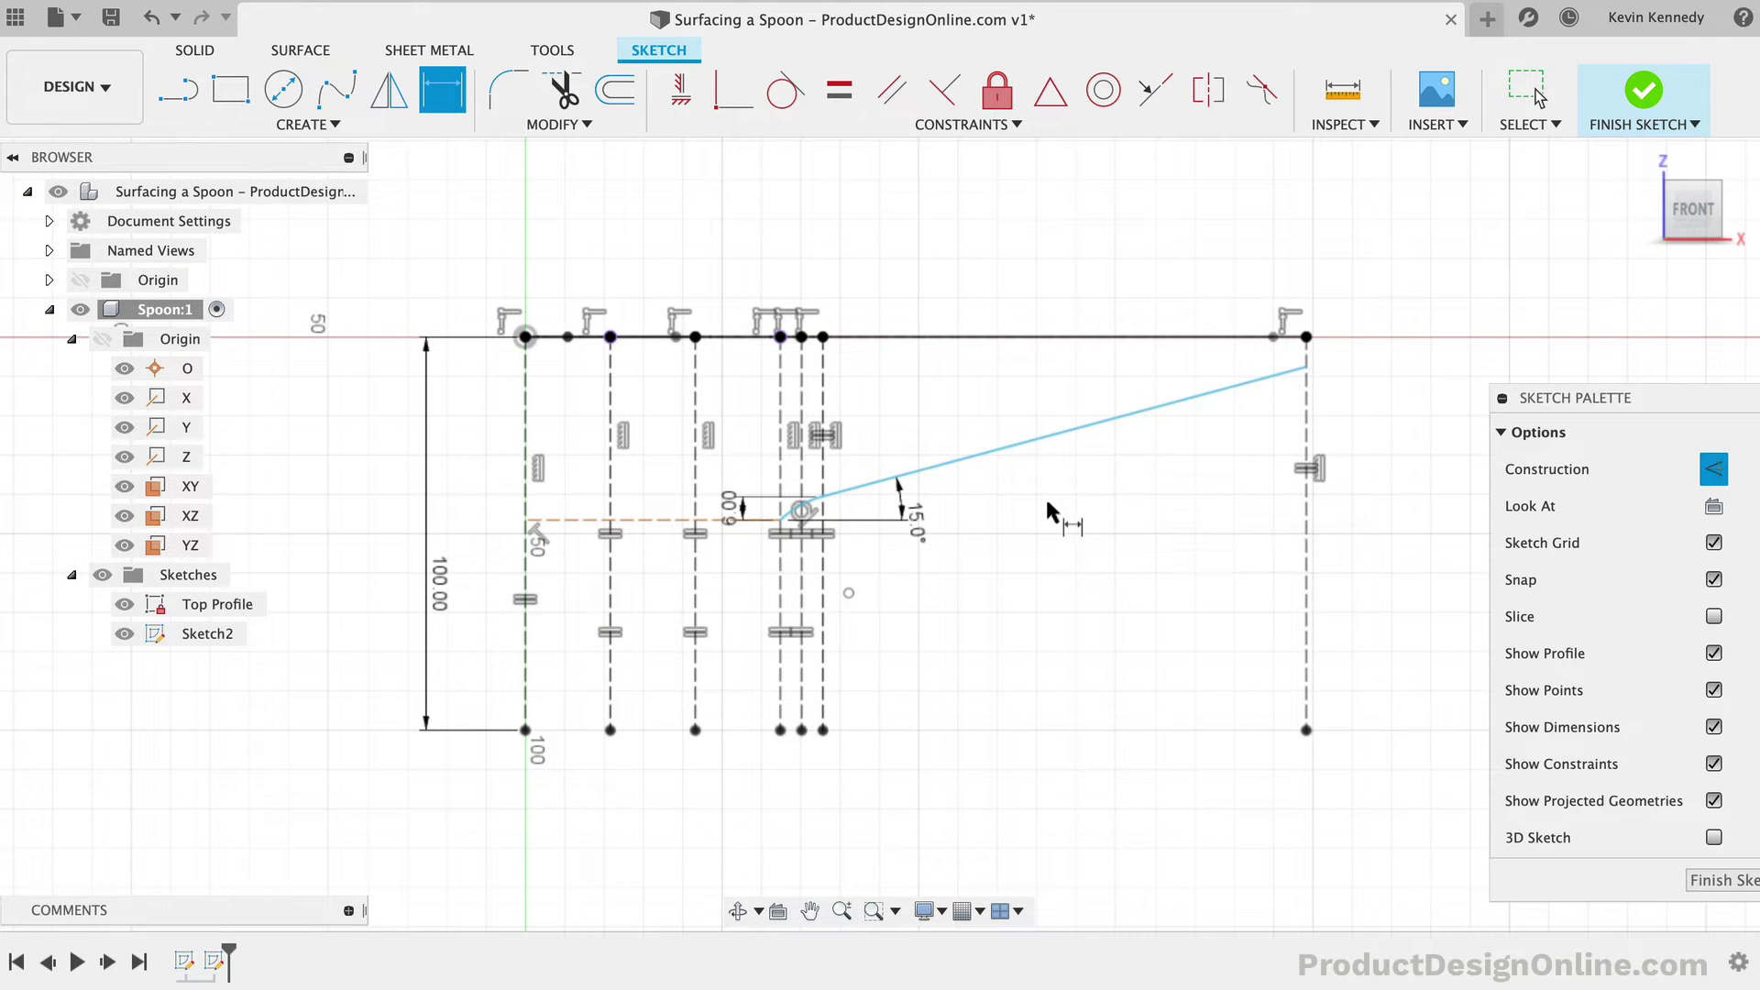
key(Escape)
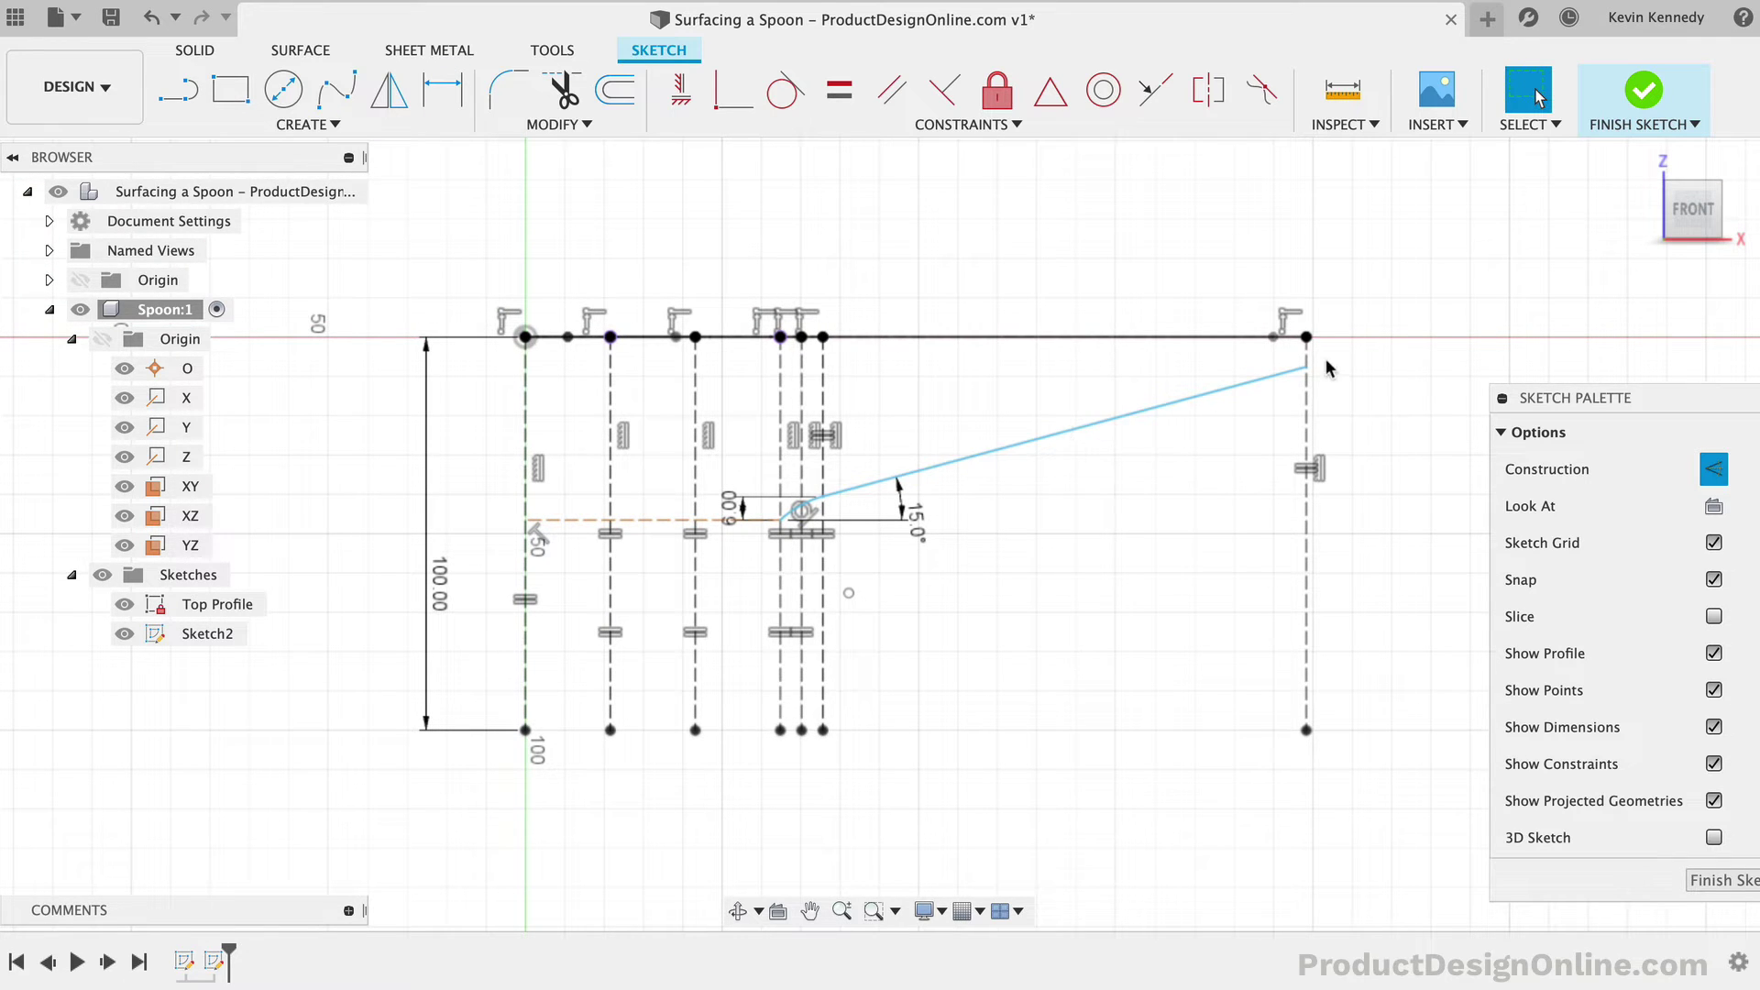
Step: Make the handle line's upper endpoint coincident with the top point of the handle-end construction line
click(1309, 367)
shift+click(1310, 339)
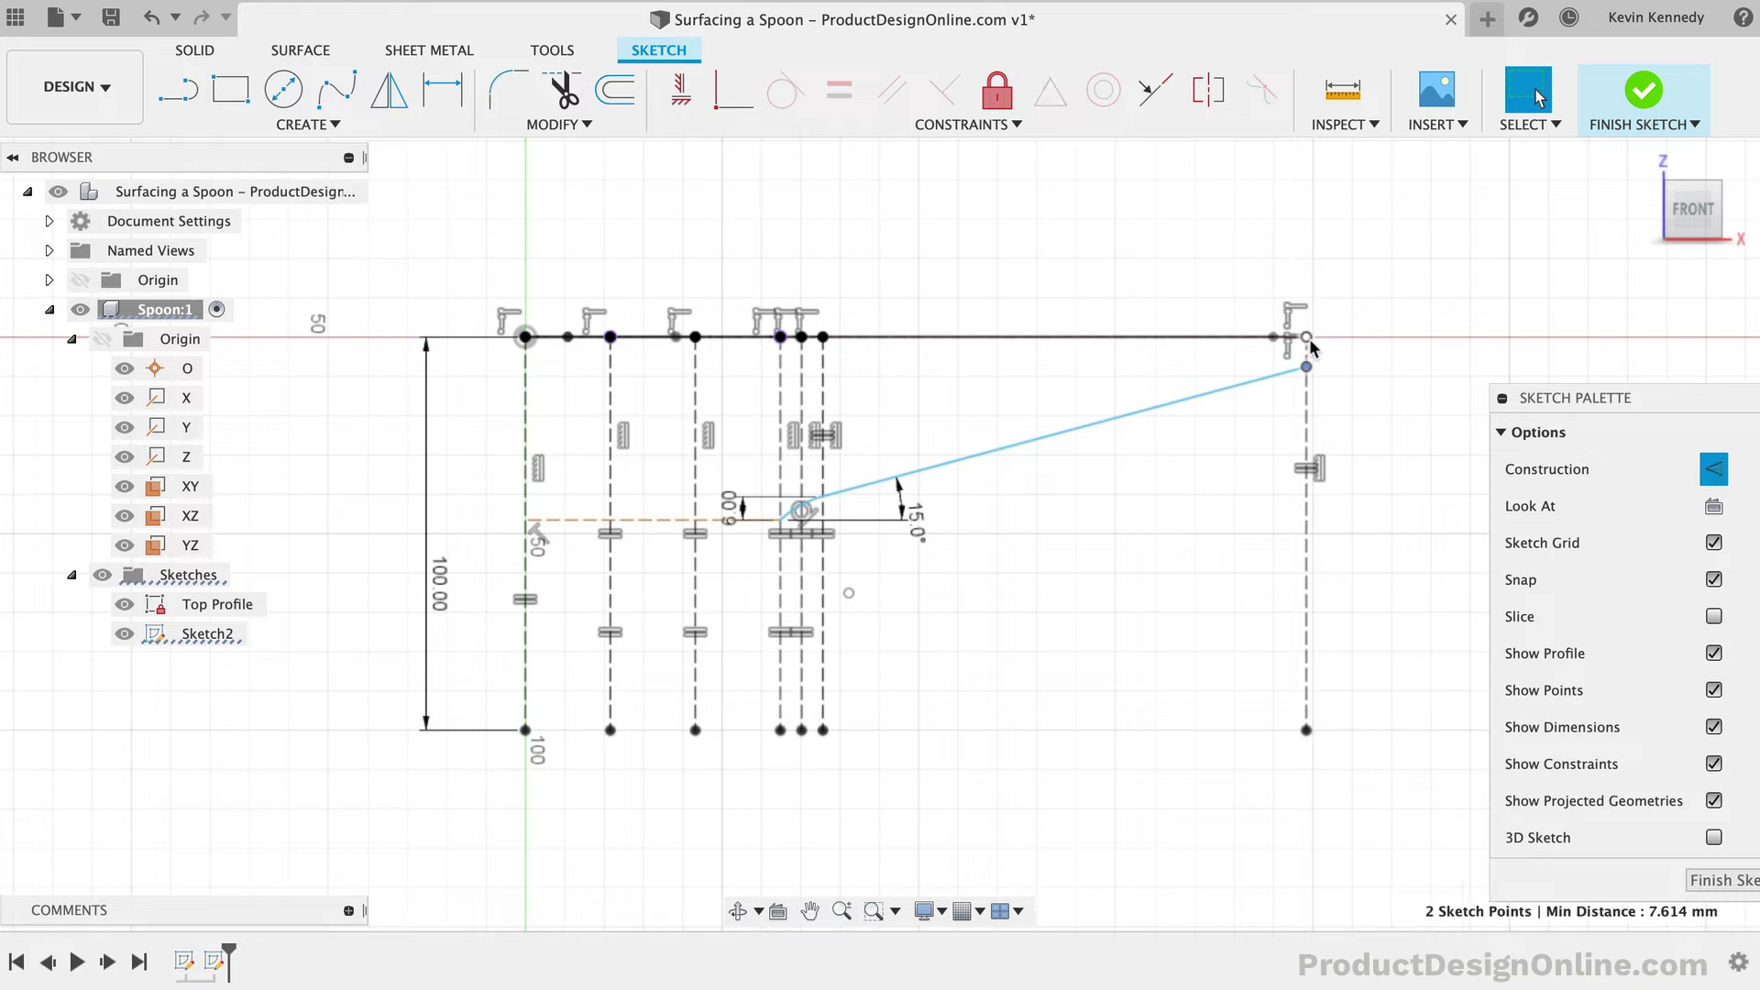
click(724, 99)
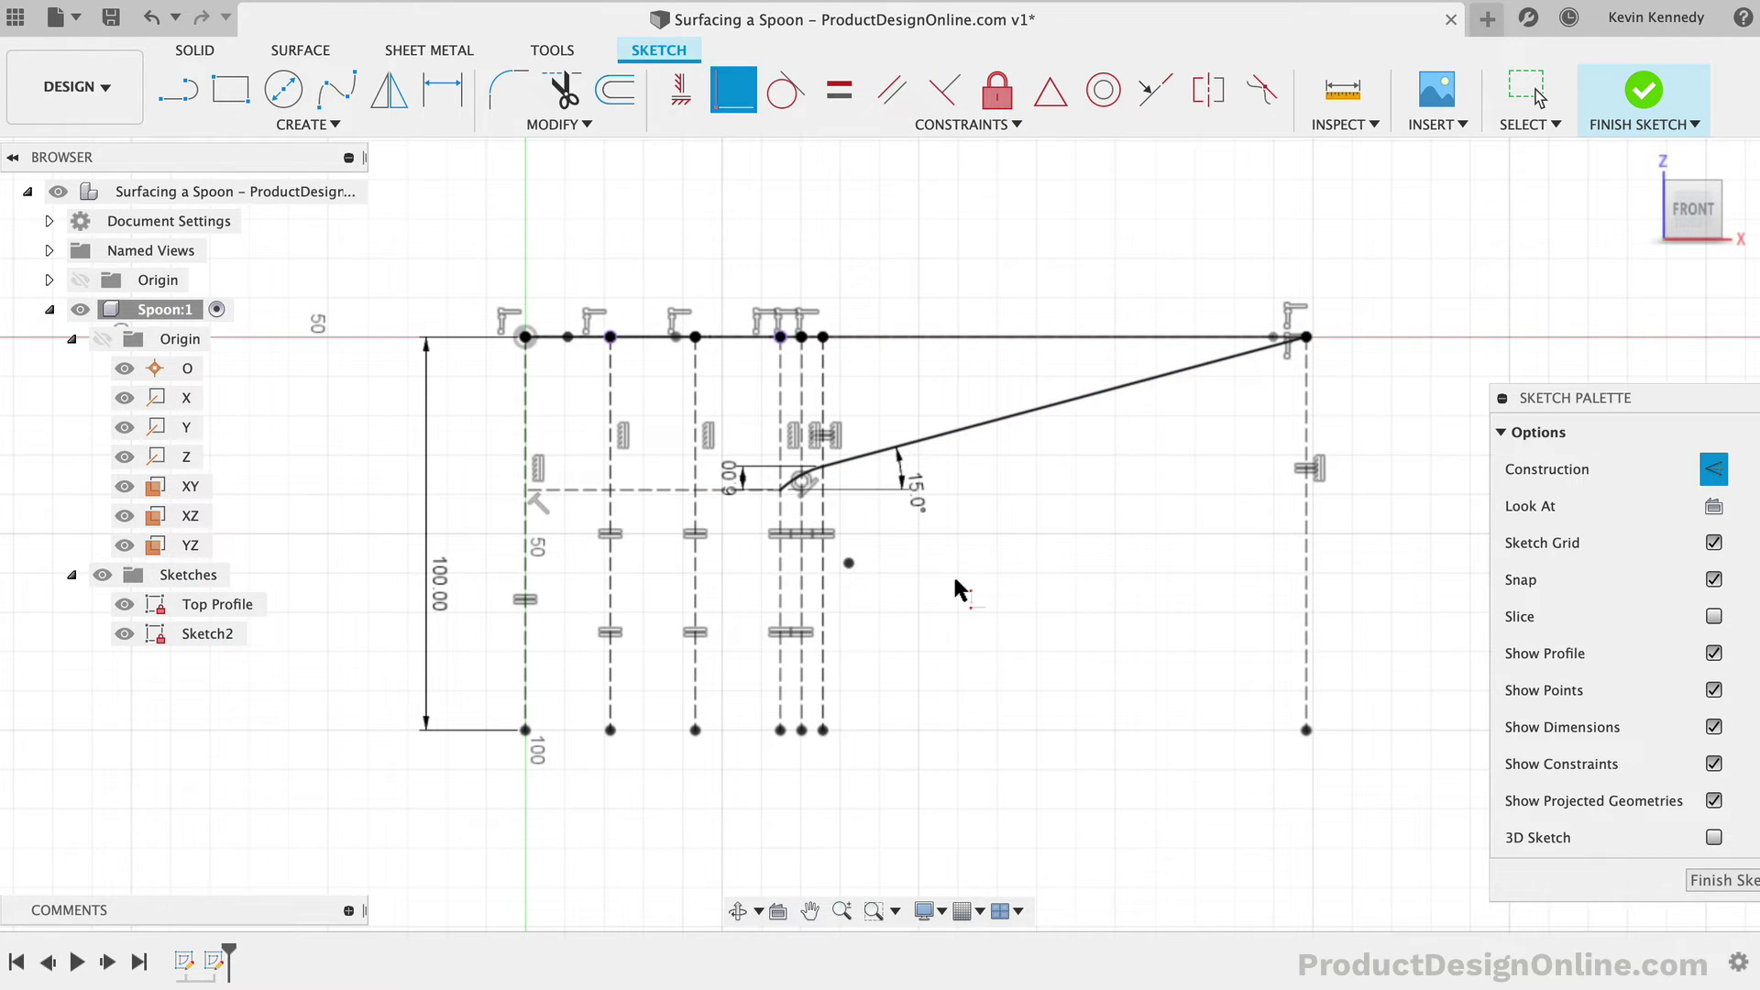
scroll(958, 587, up, 3)
scroll(959, 587, right, 3)
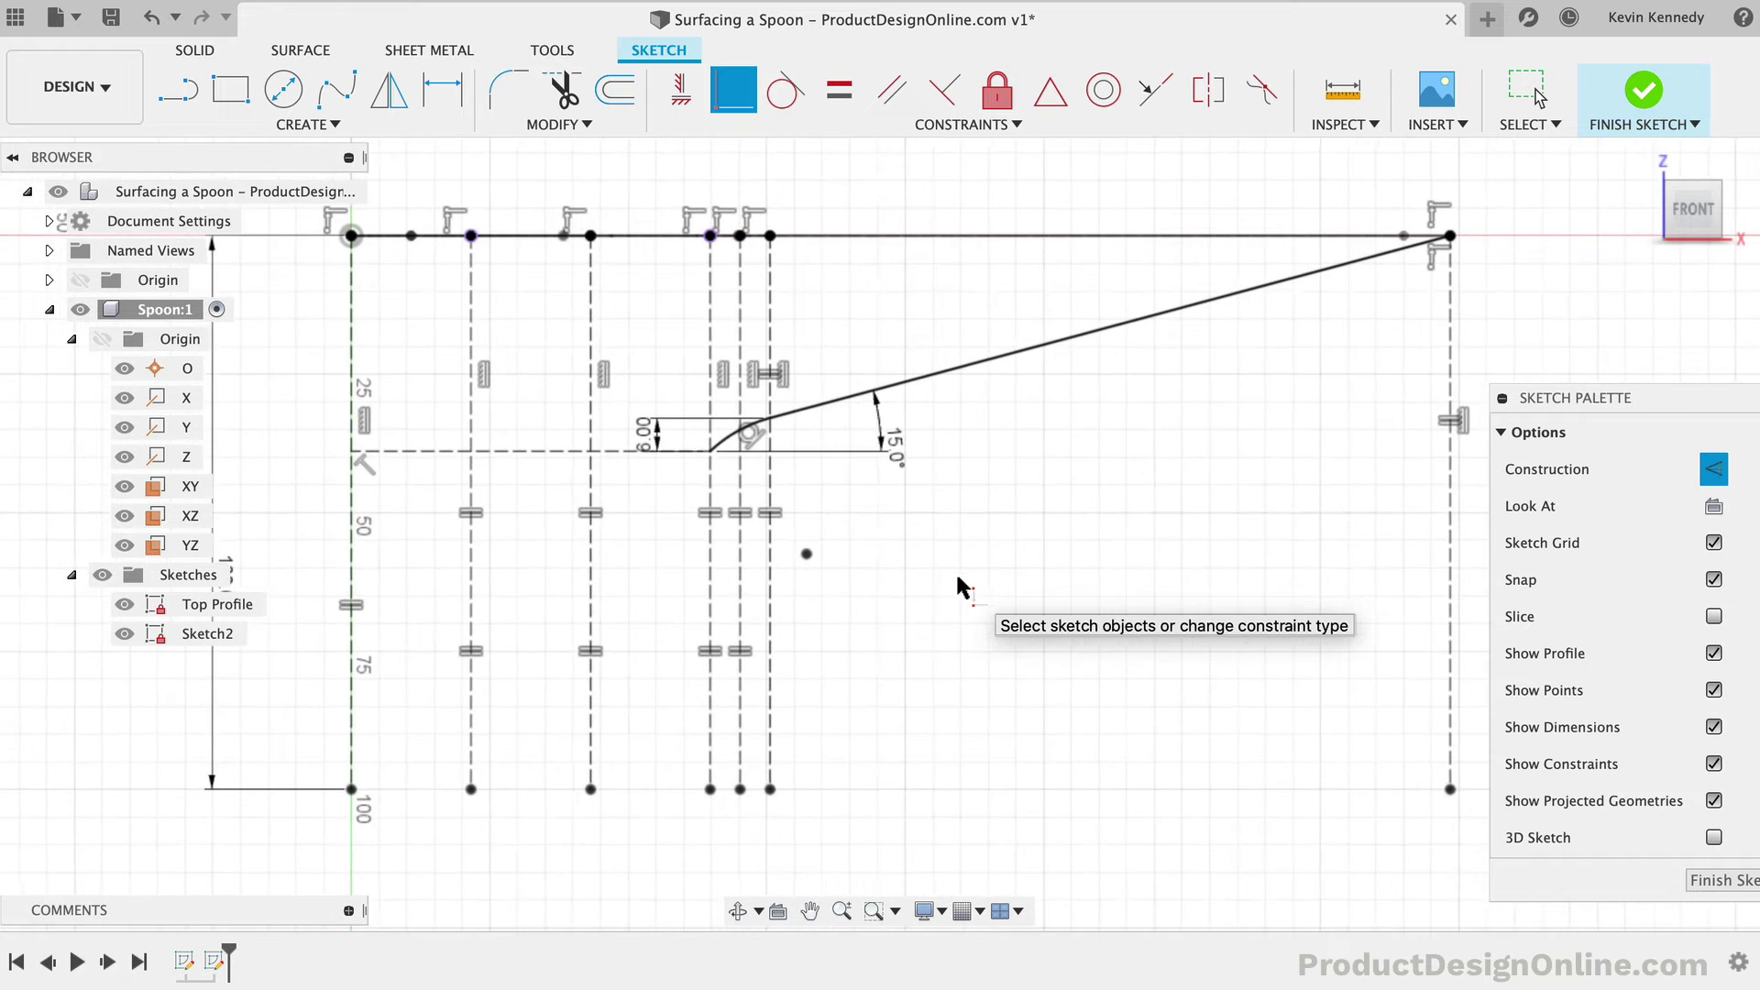
scroll(958, 587, left, 2)
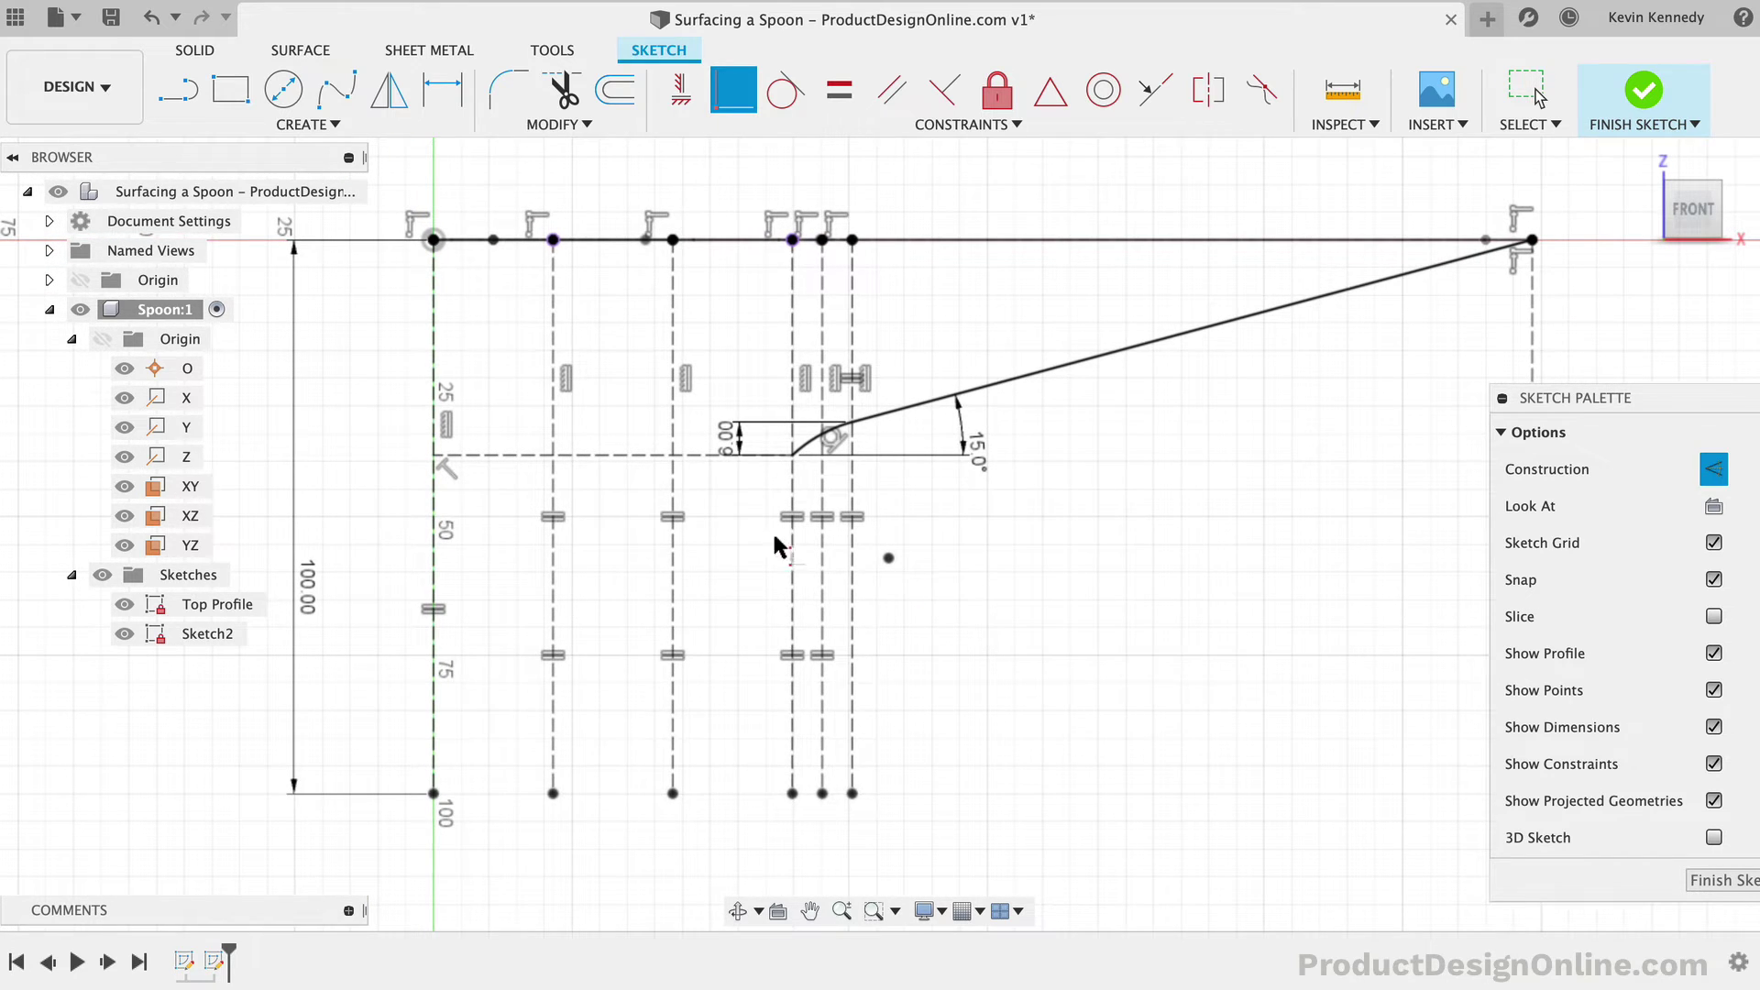
Step: Draw a solid tangent arc of about 32 mm radius from the neck arc's lower end to the third vertical construction line from the tip
key(Escape)
text(stang)
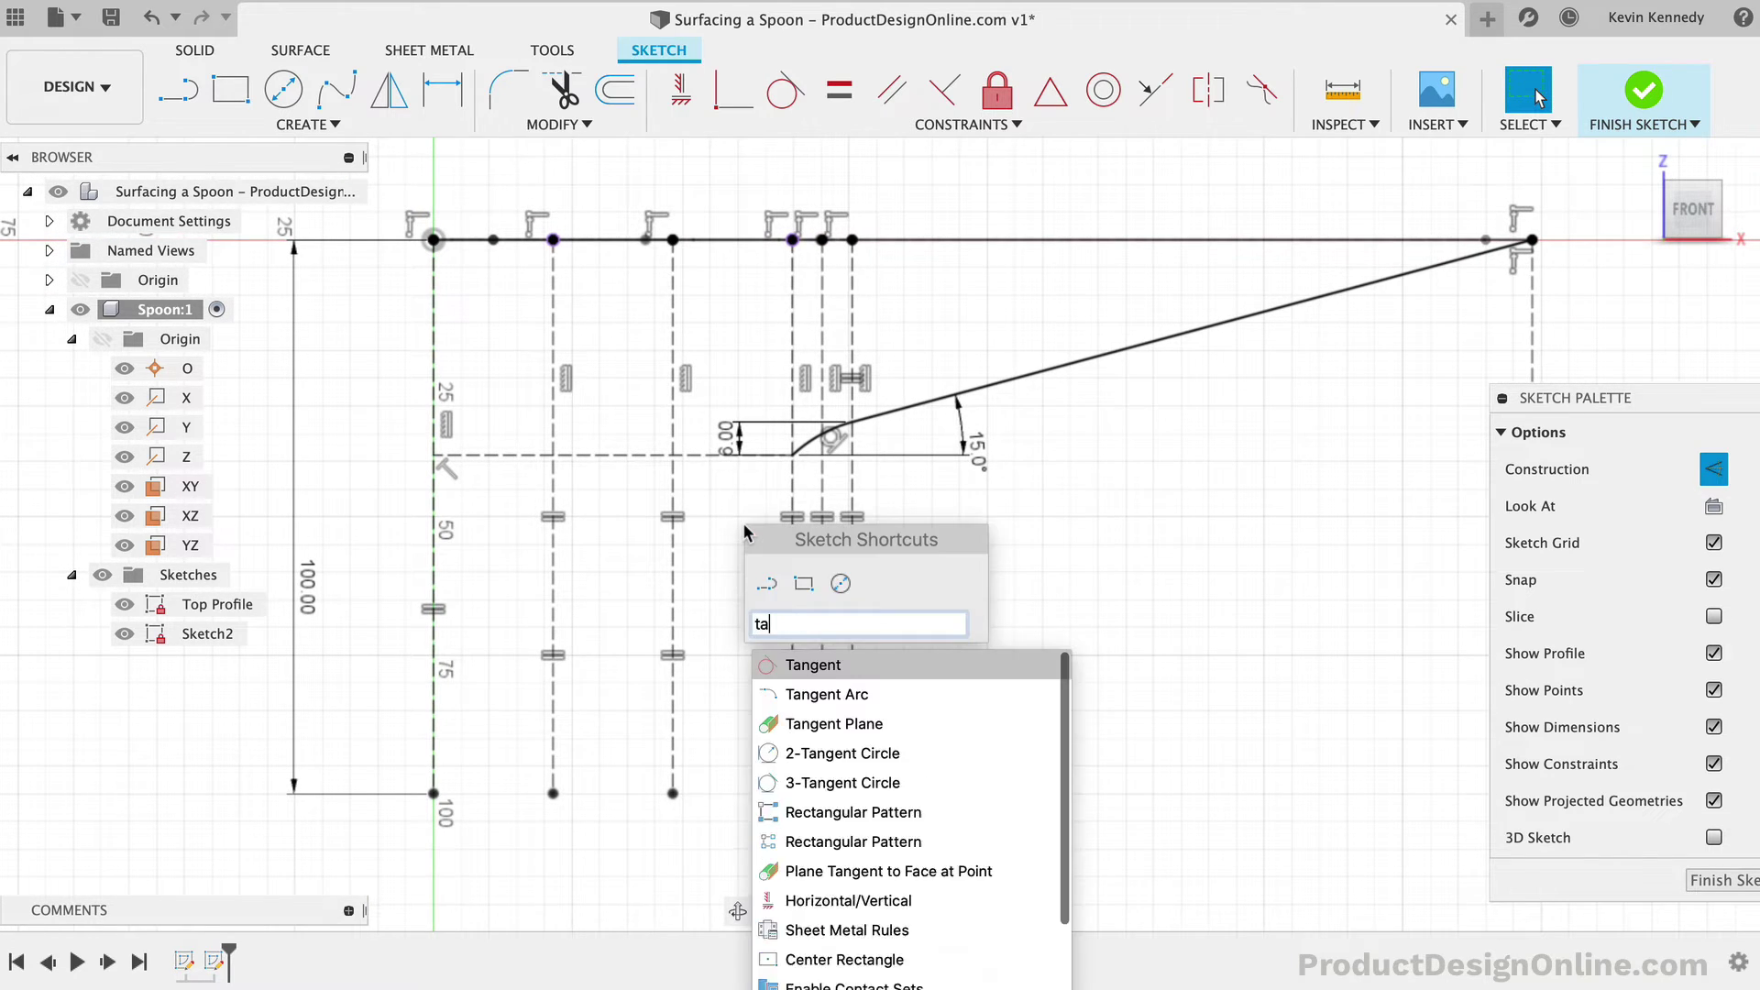
key(Down)
key(Return)
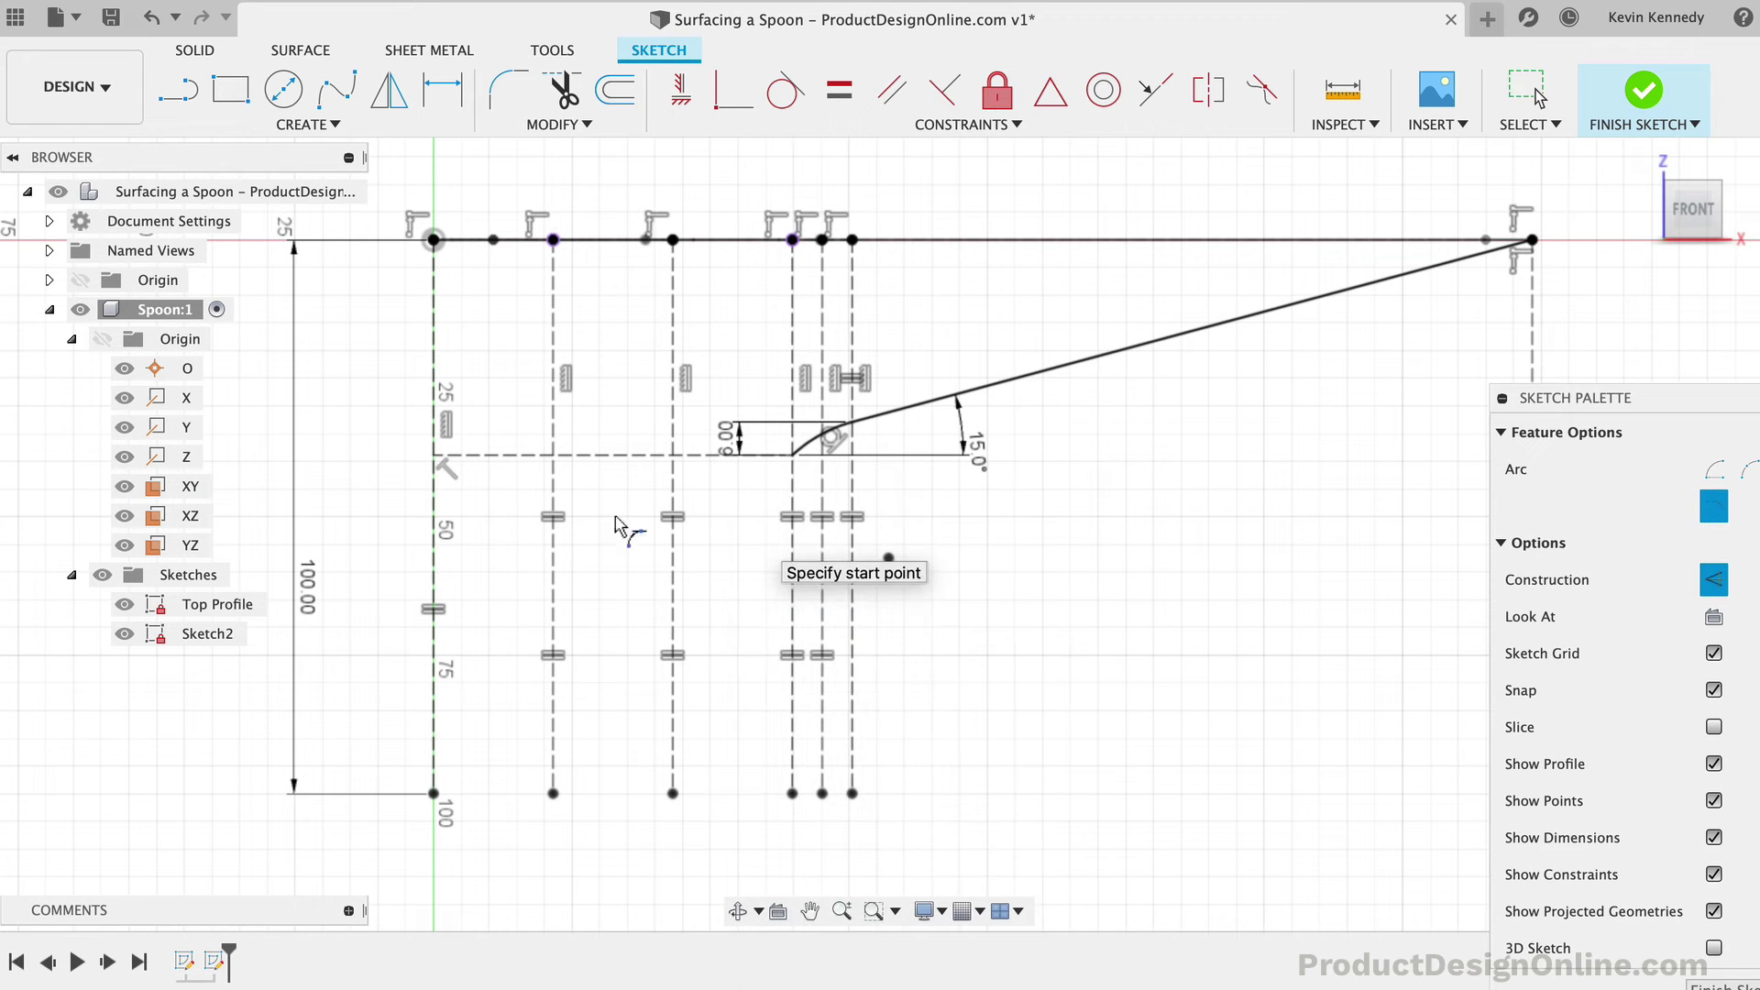
scroll(848, 498, up, 2)
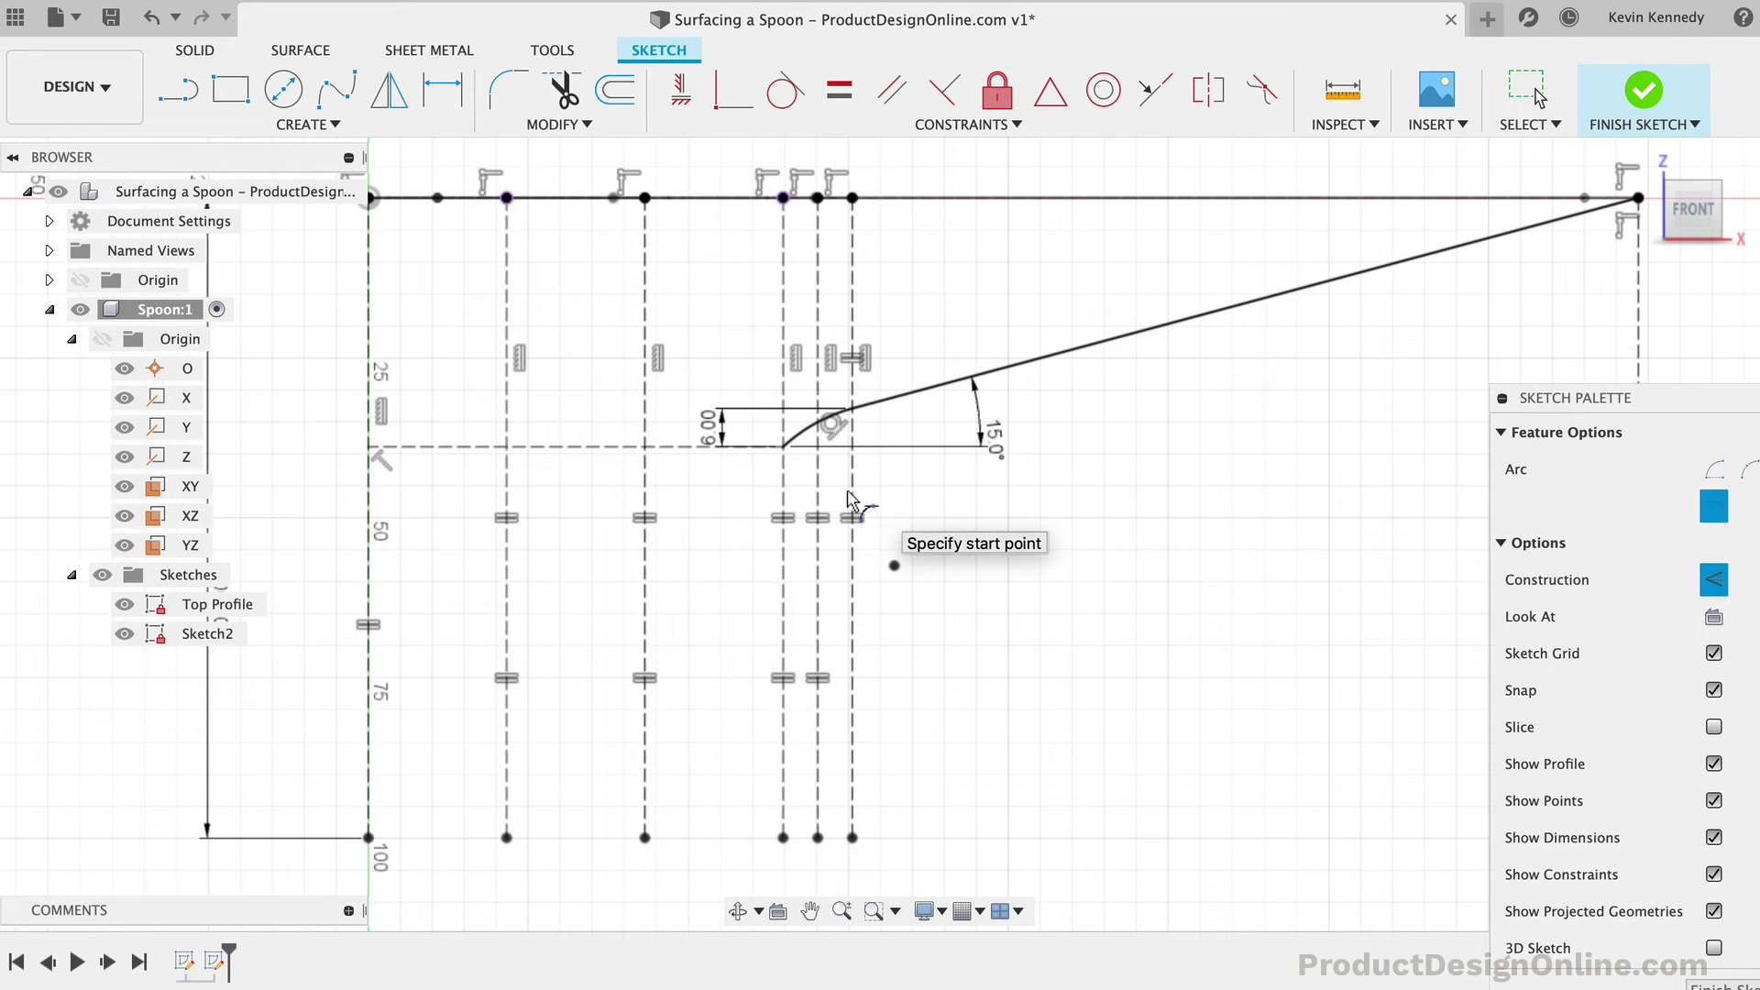
click(783, 446)
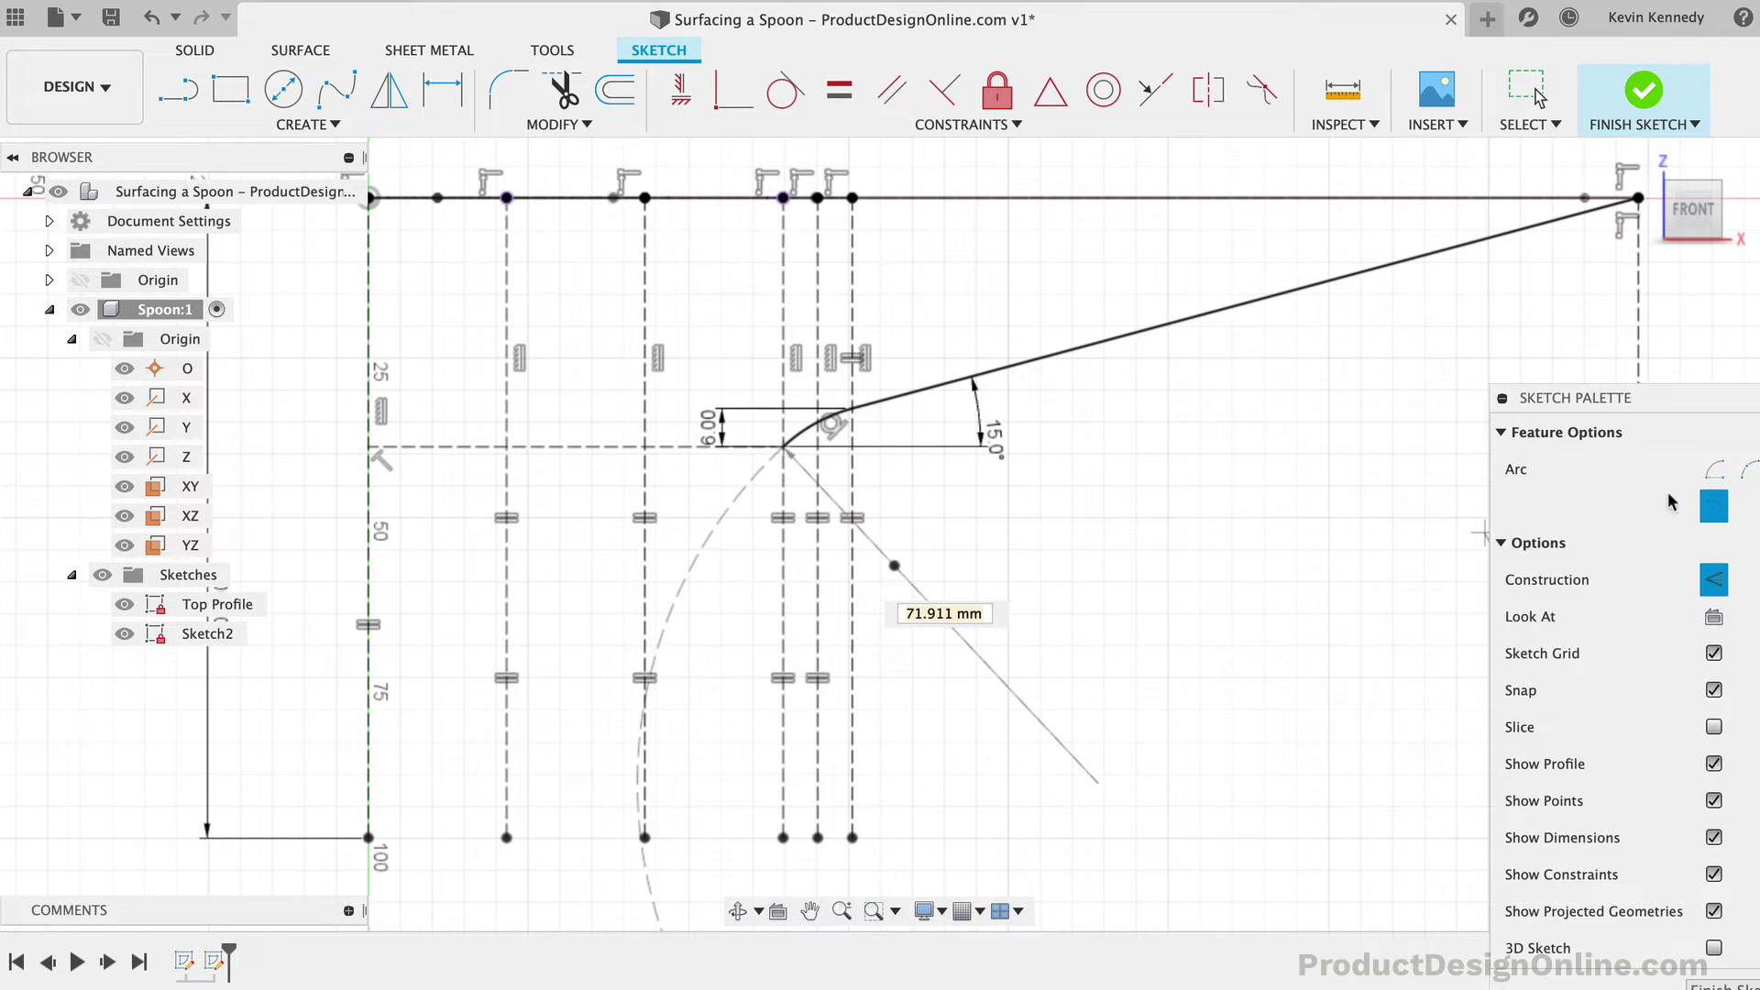
click(1711, 574)
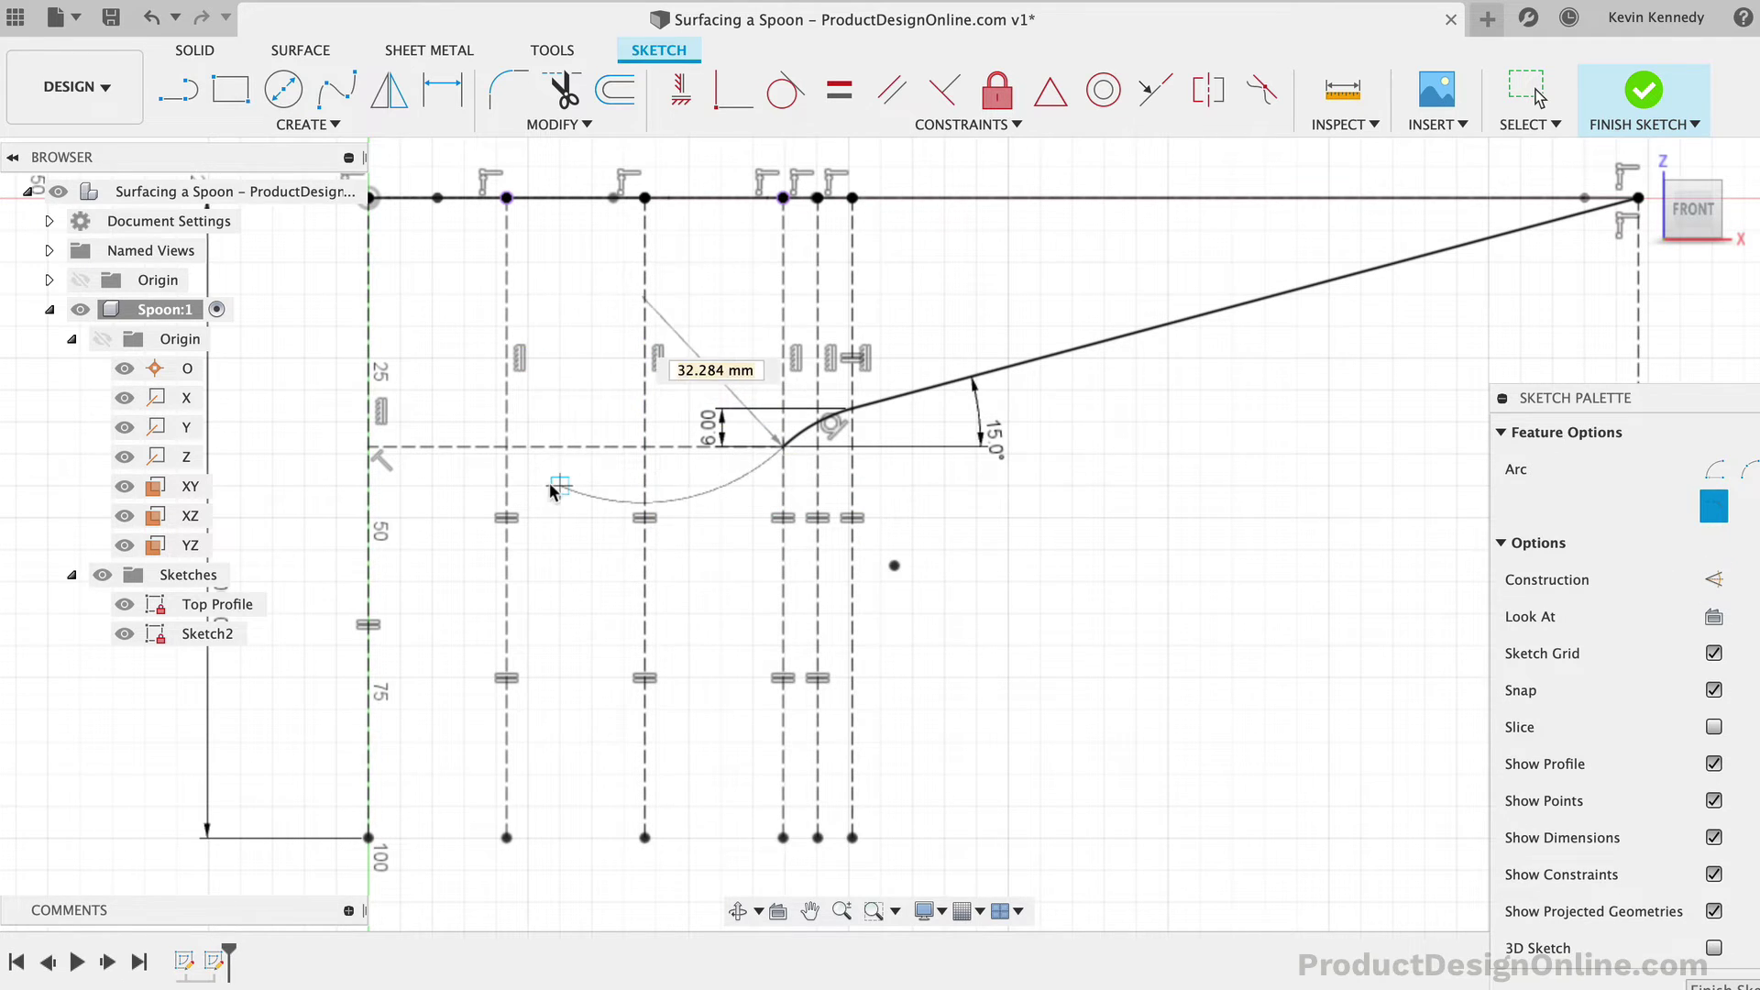
click(645, 501)
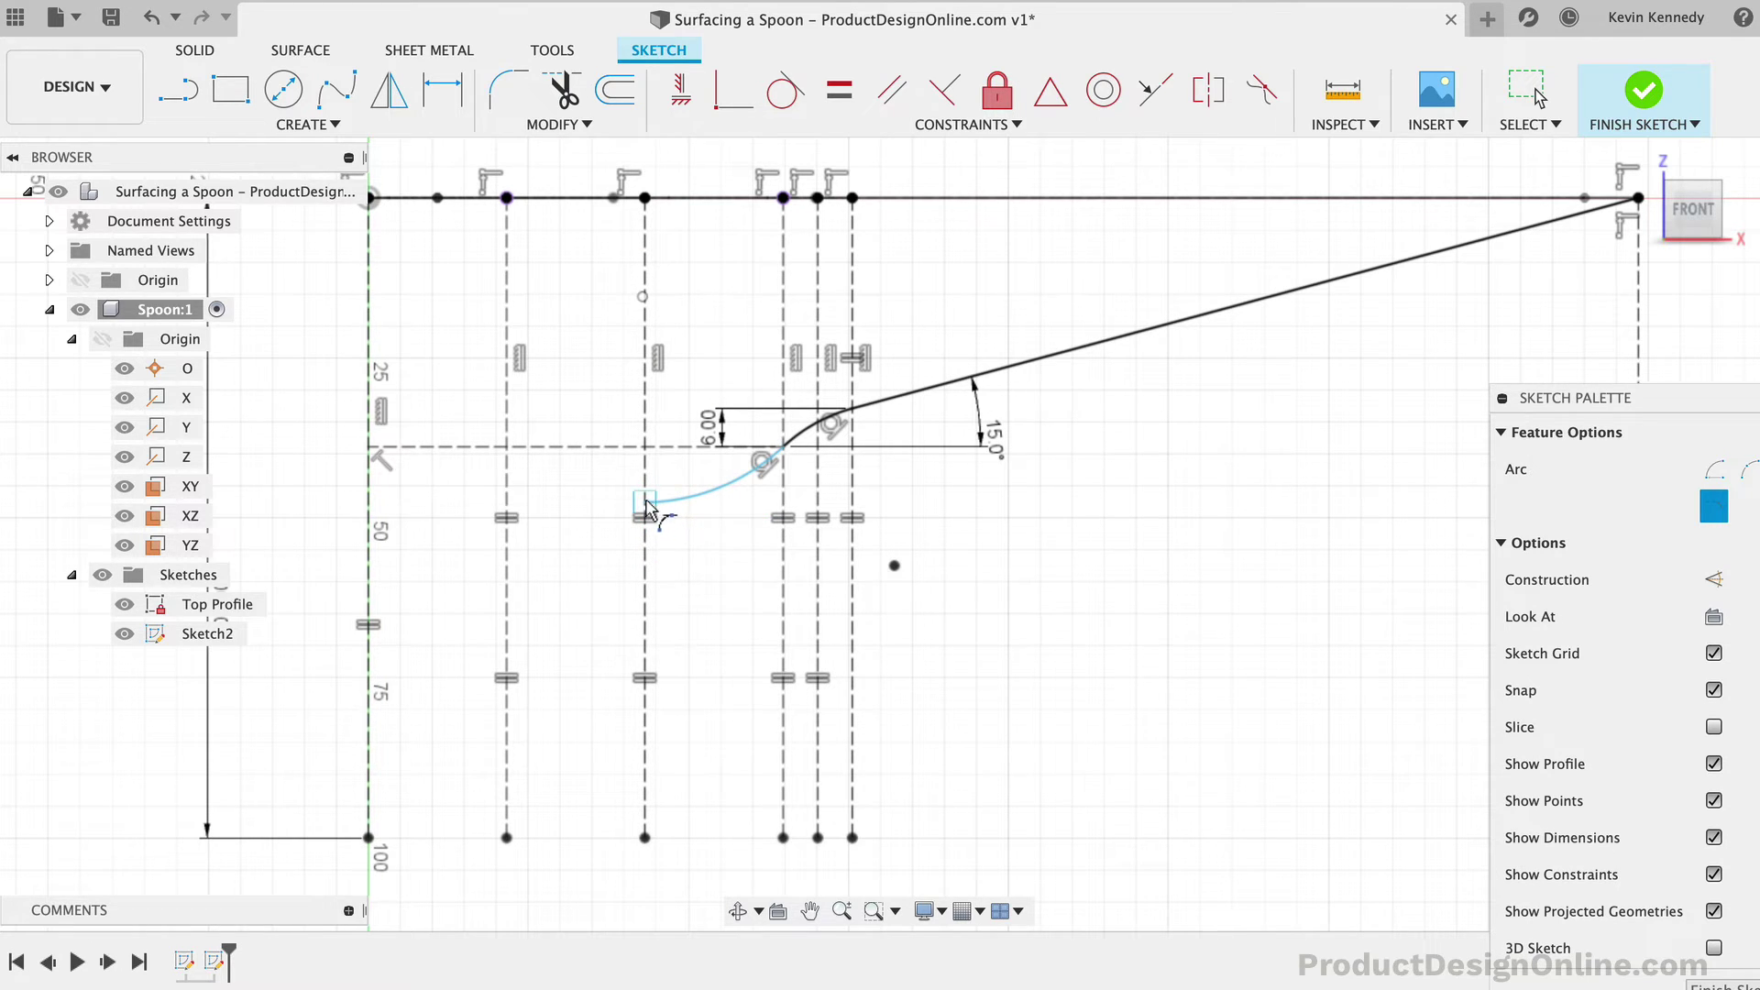
Step: Continue the bowl curve with a second tangent arc ending at the tip's vertical line, level with the horizontal construction line
click(646, 501)
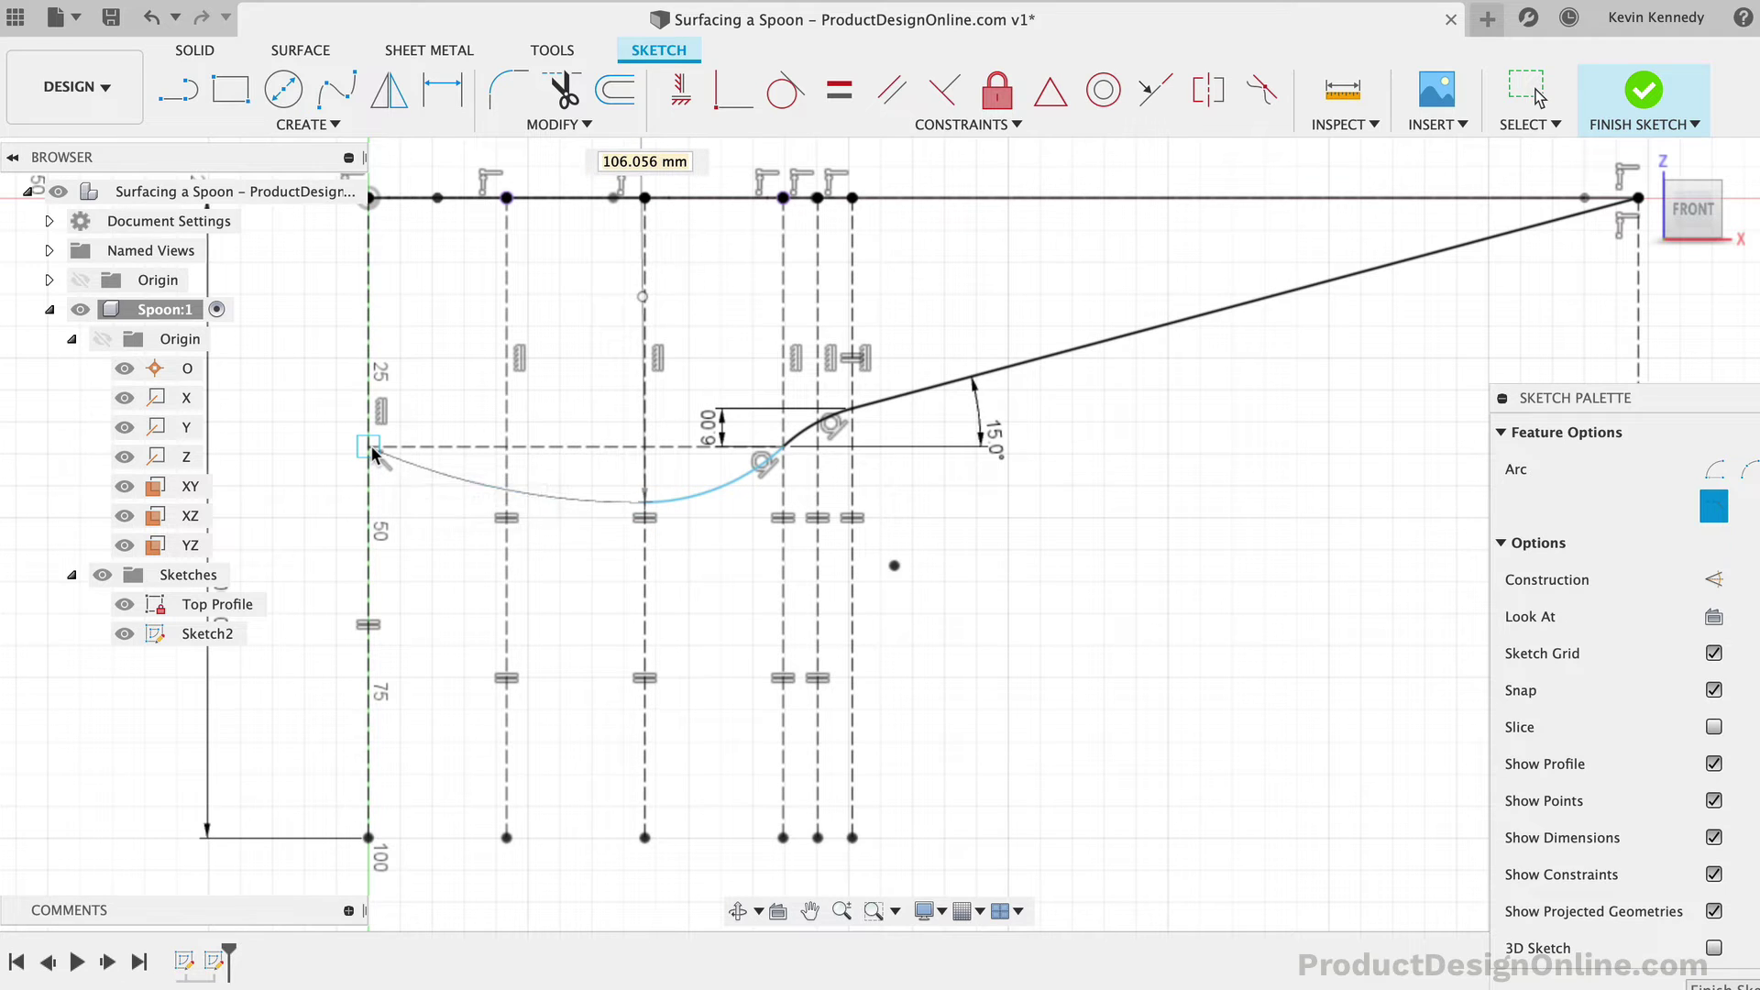
click(371, 448)
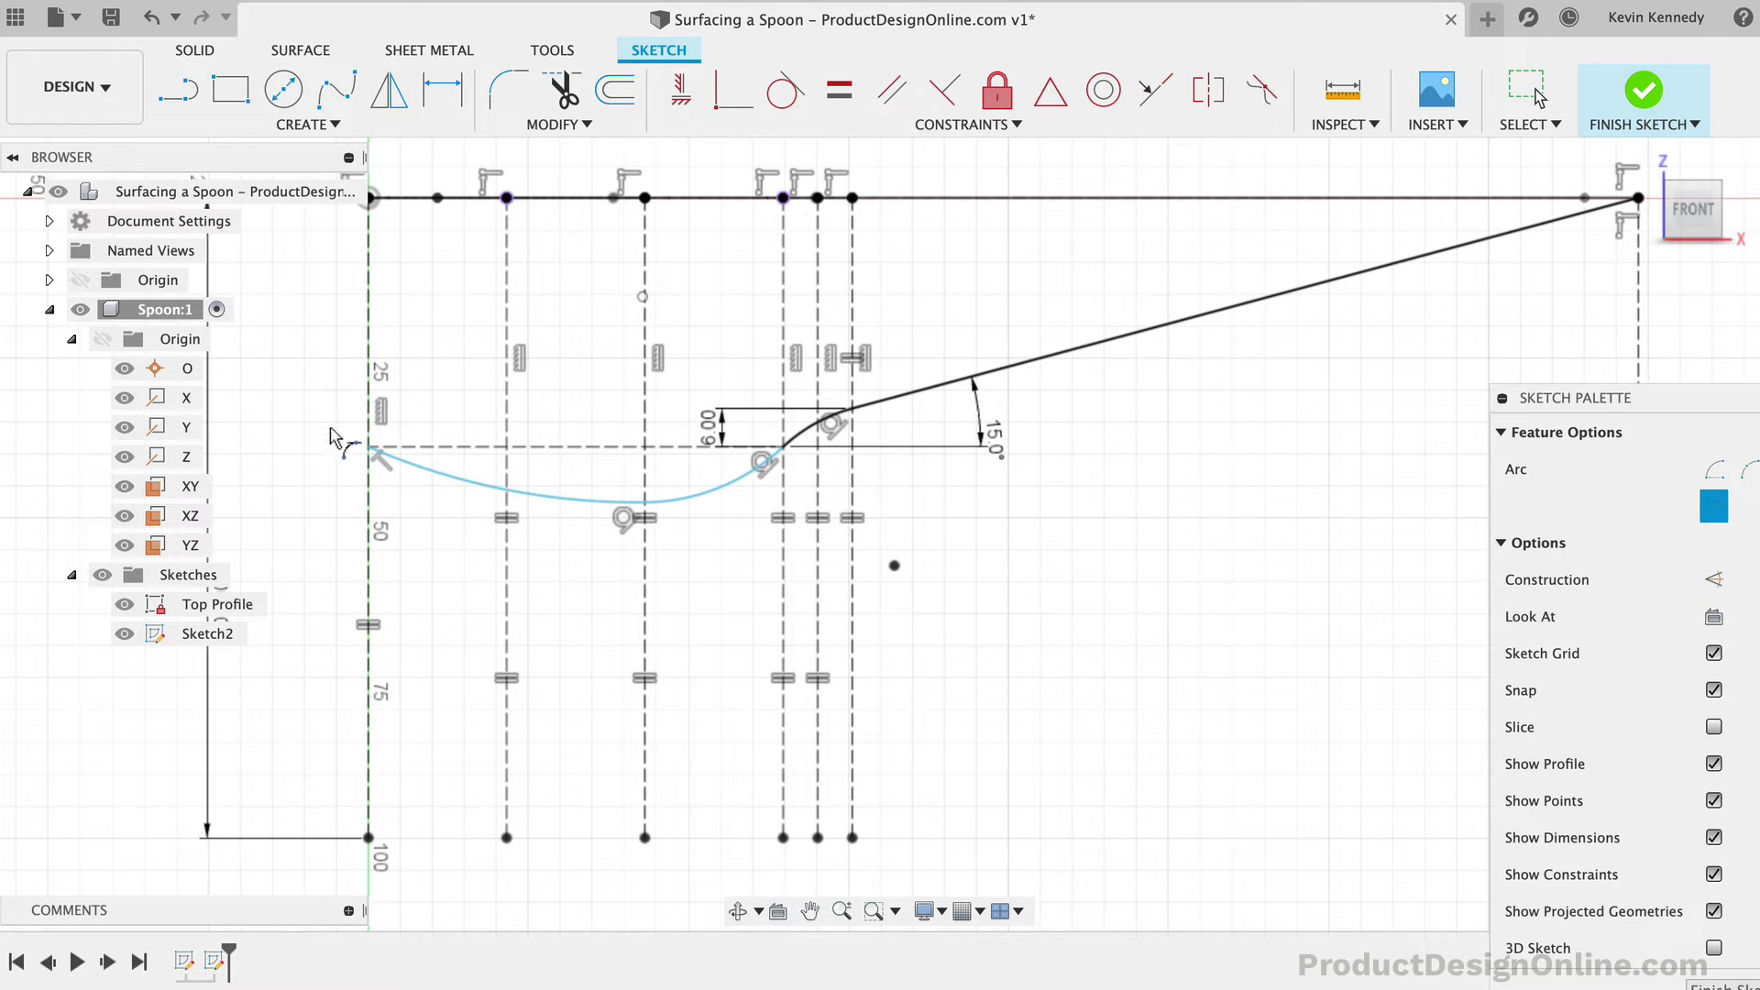
key(Escape)
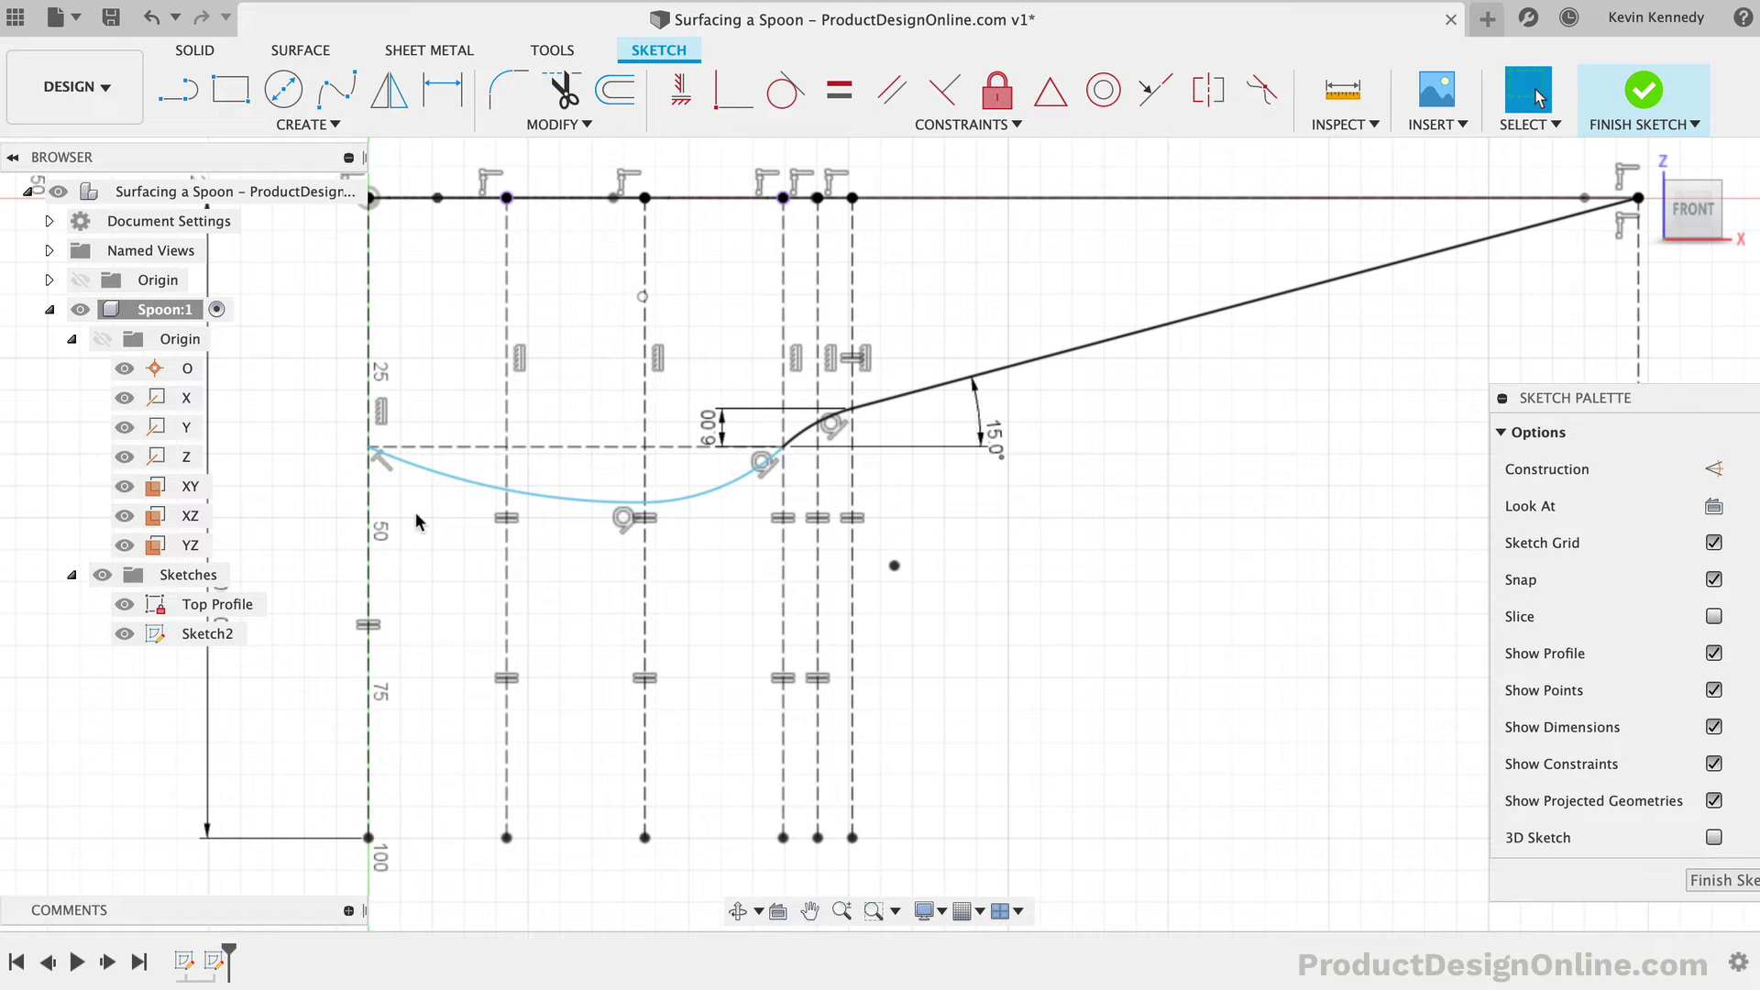
Step: Dimension the radius of the bowl arc nearest the spoon's tip to 110 mm
click(465, 489)
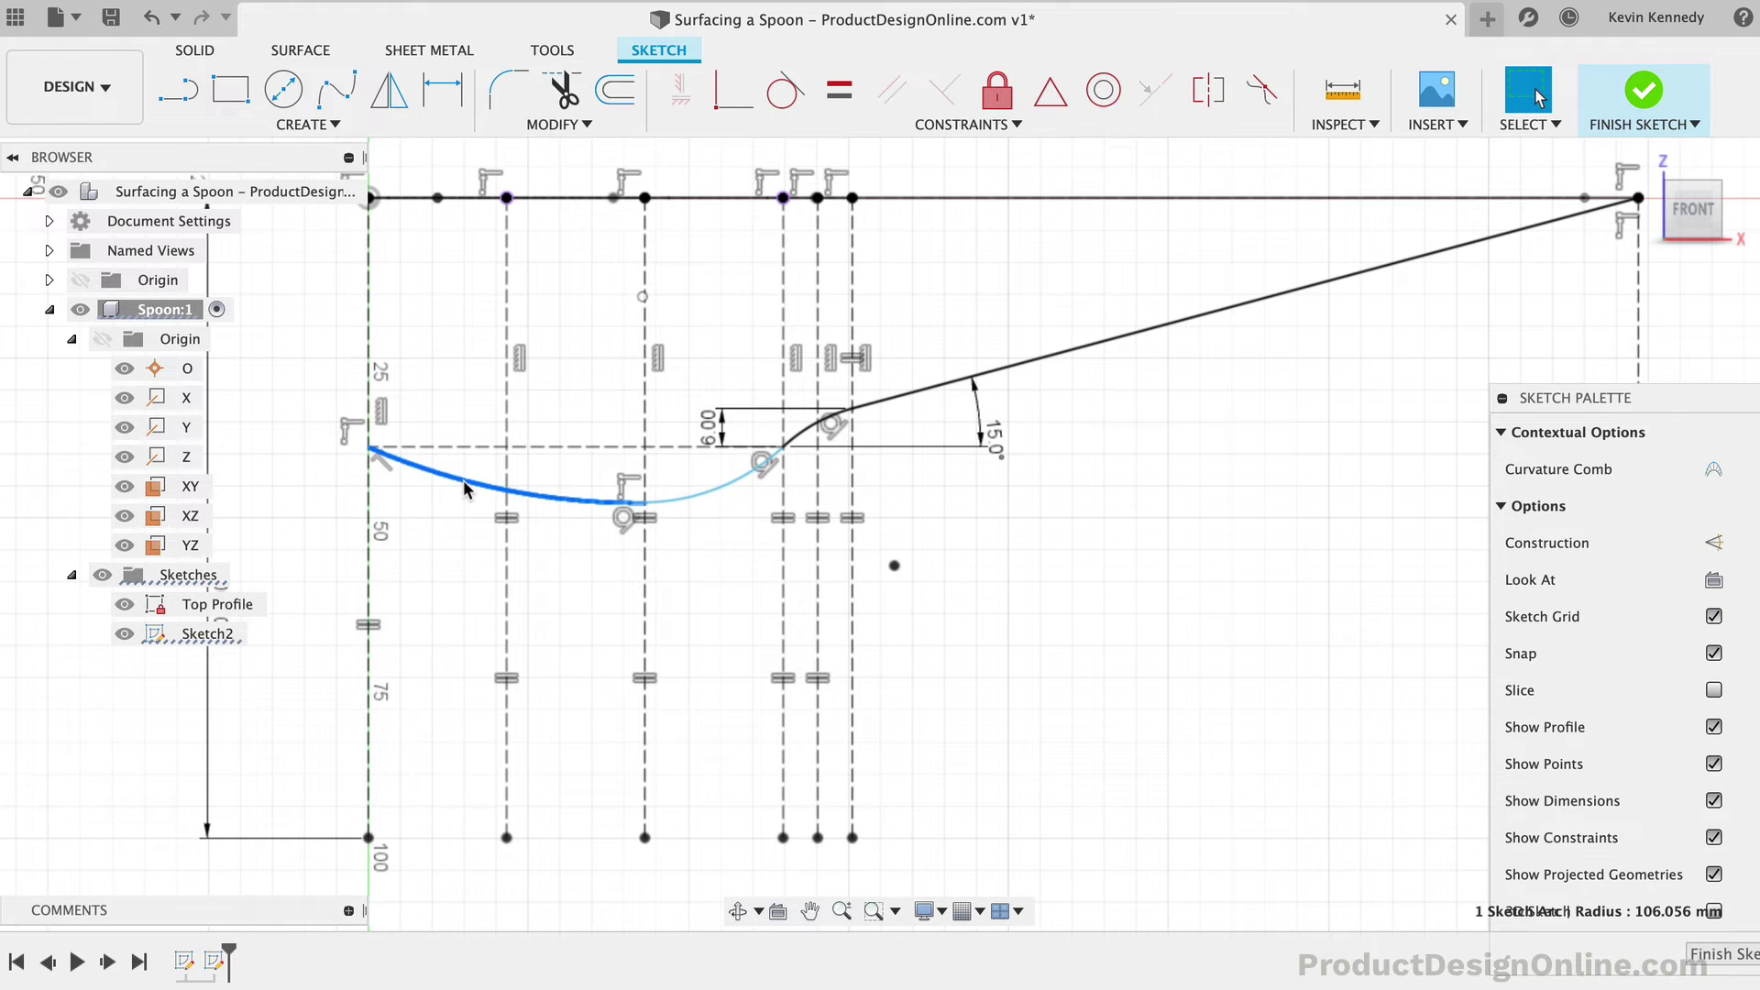
key(d)
click(444, 550)
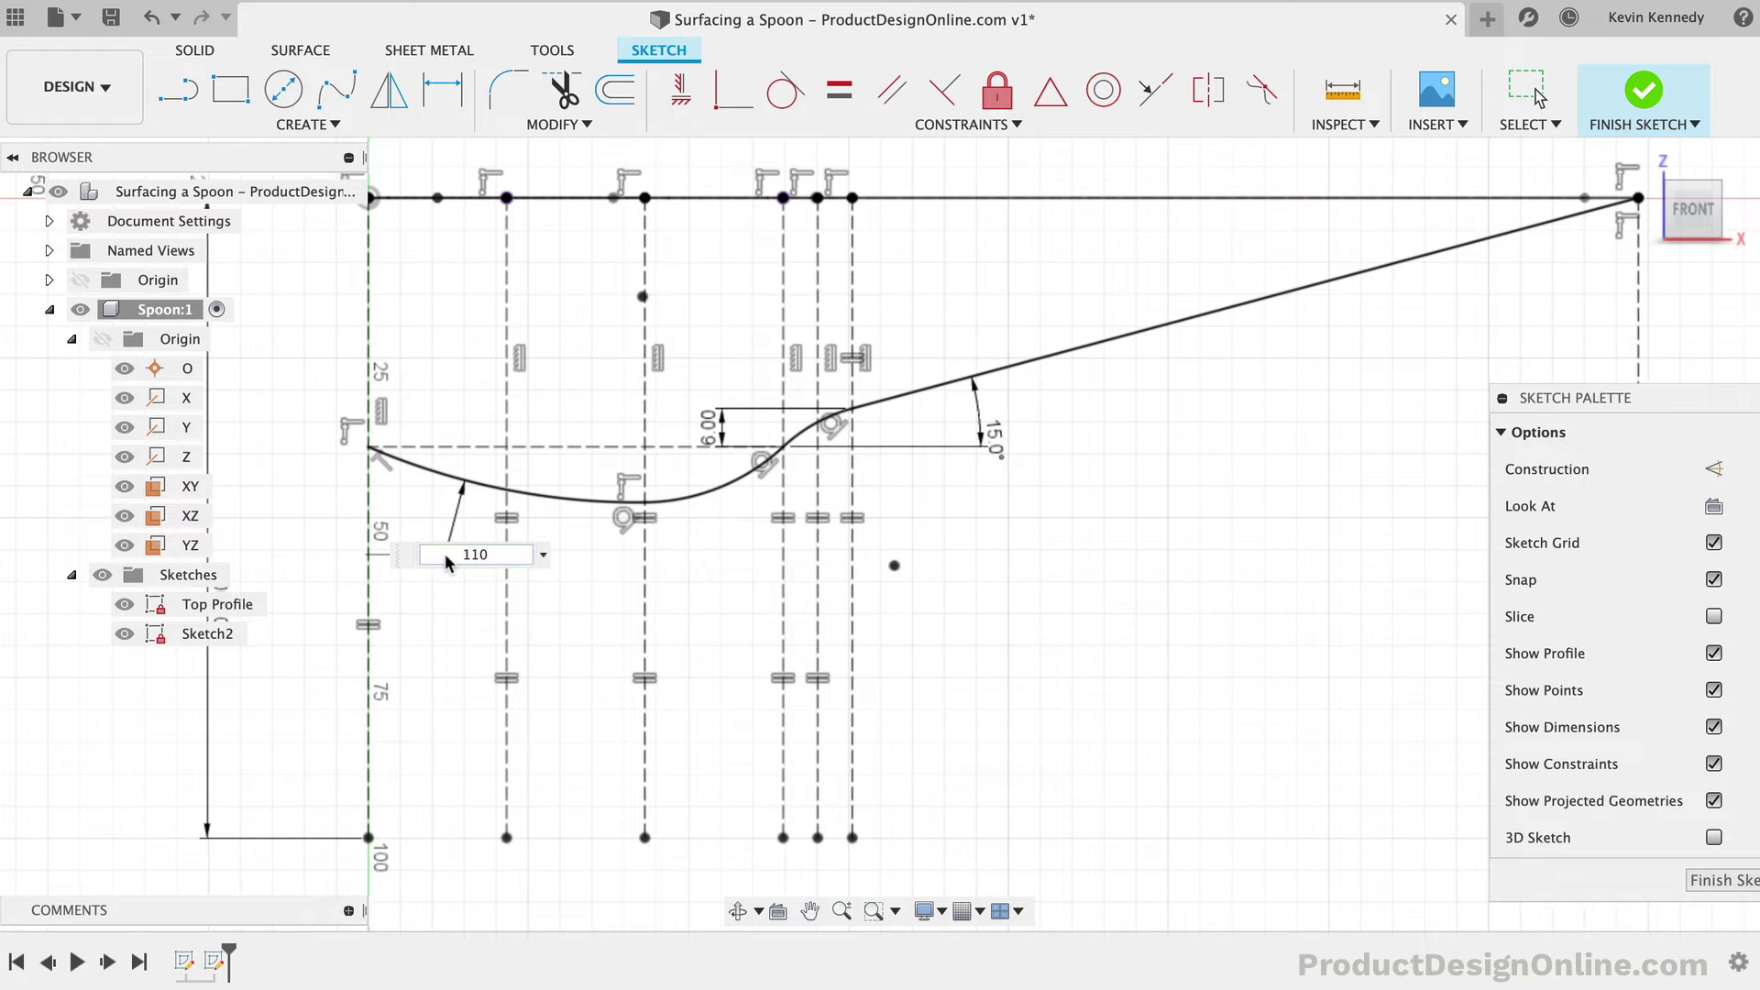
text(110)
key(Return)
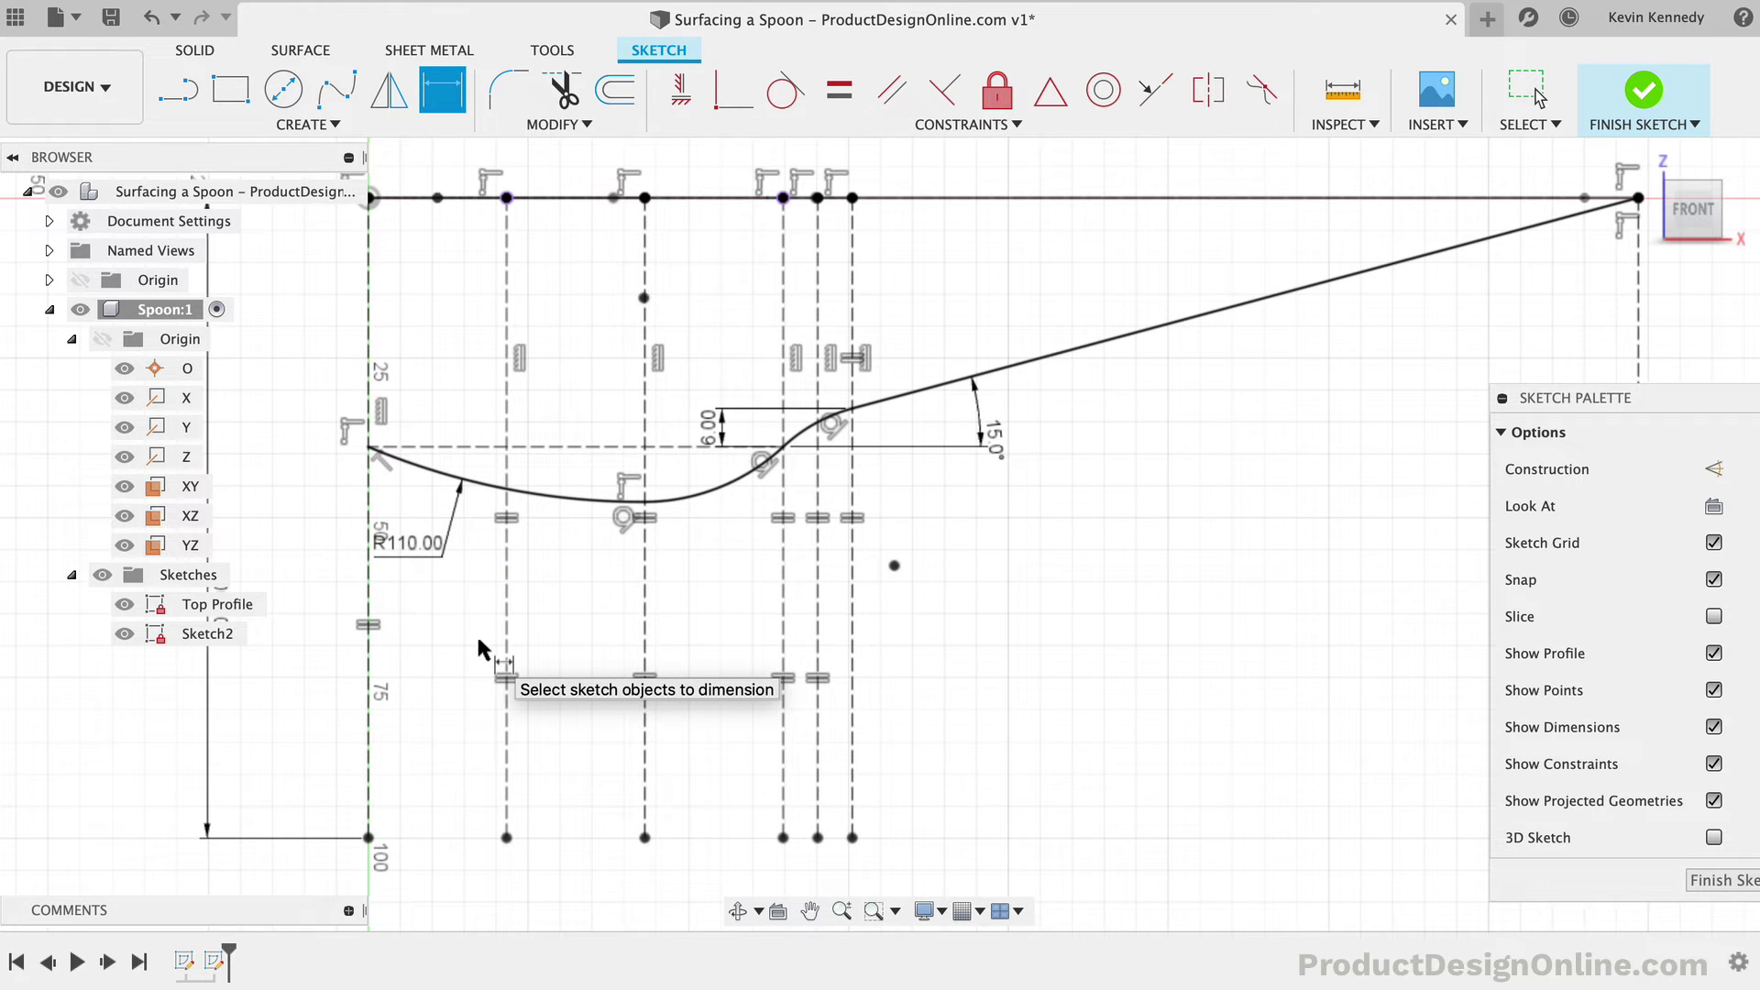
Step: Finish the side-view sketch and rename it Side Profile
scroll(478, 640, down, 3)
scroll(479, 640, up, 1)
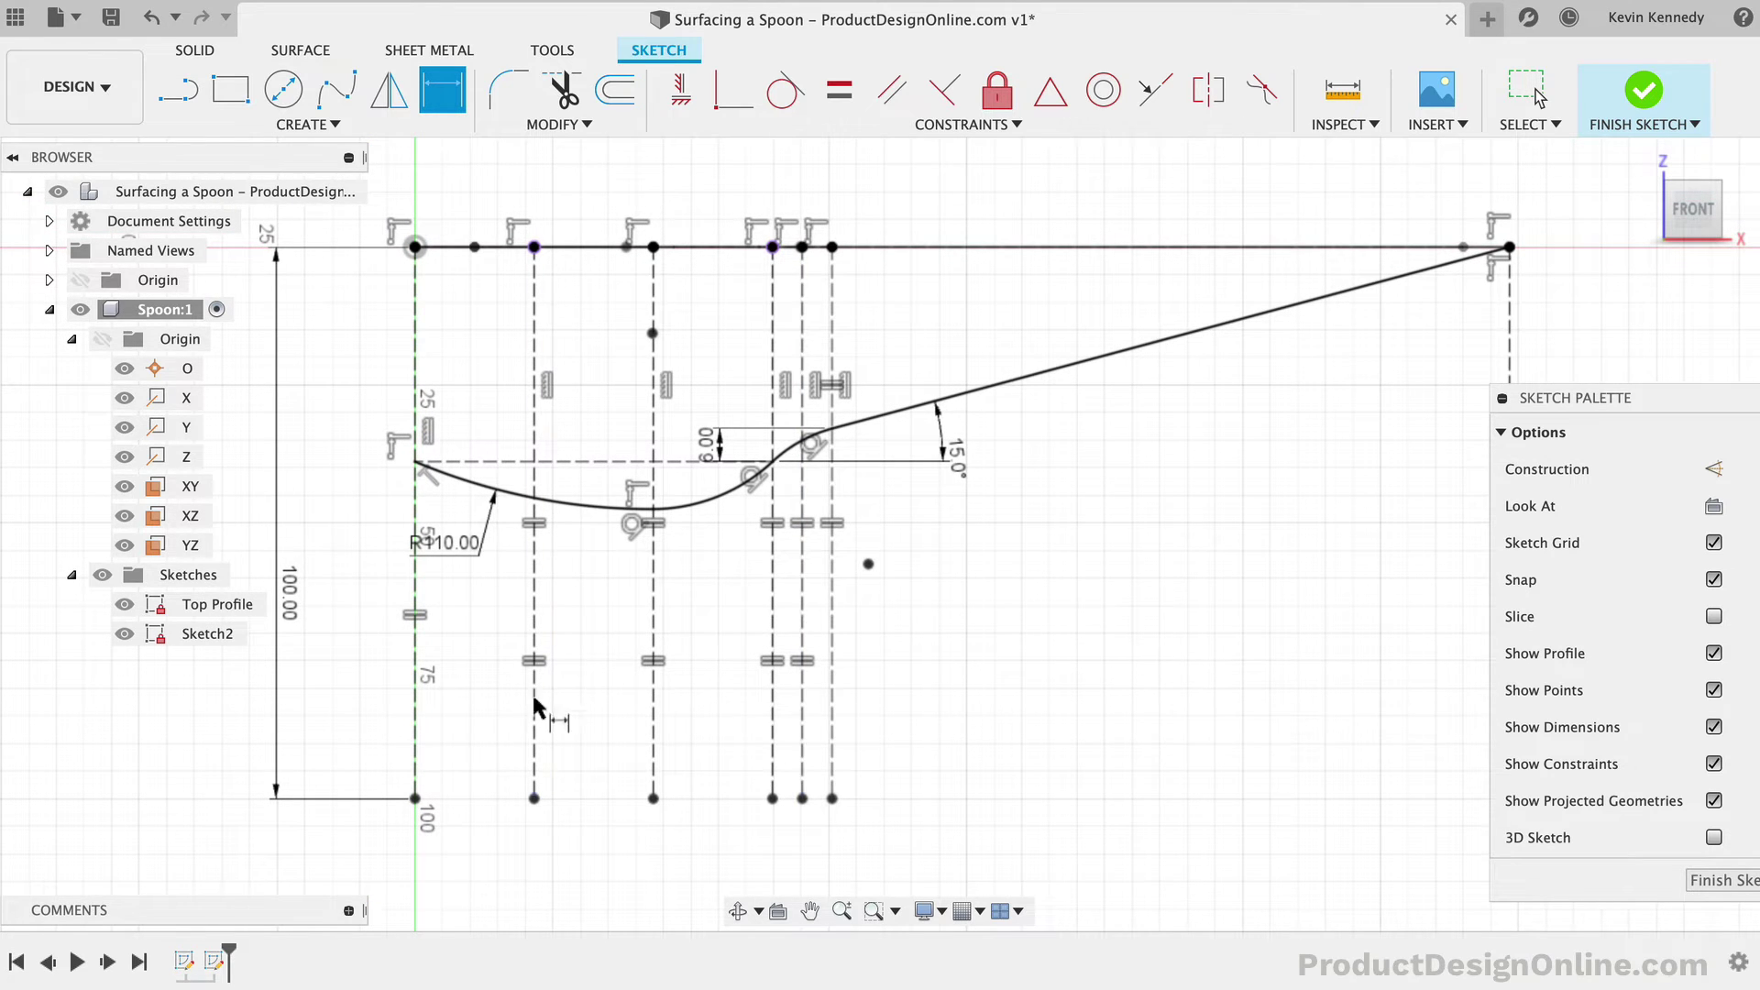
key(Escape)
click(1630, 122)
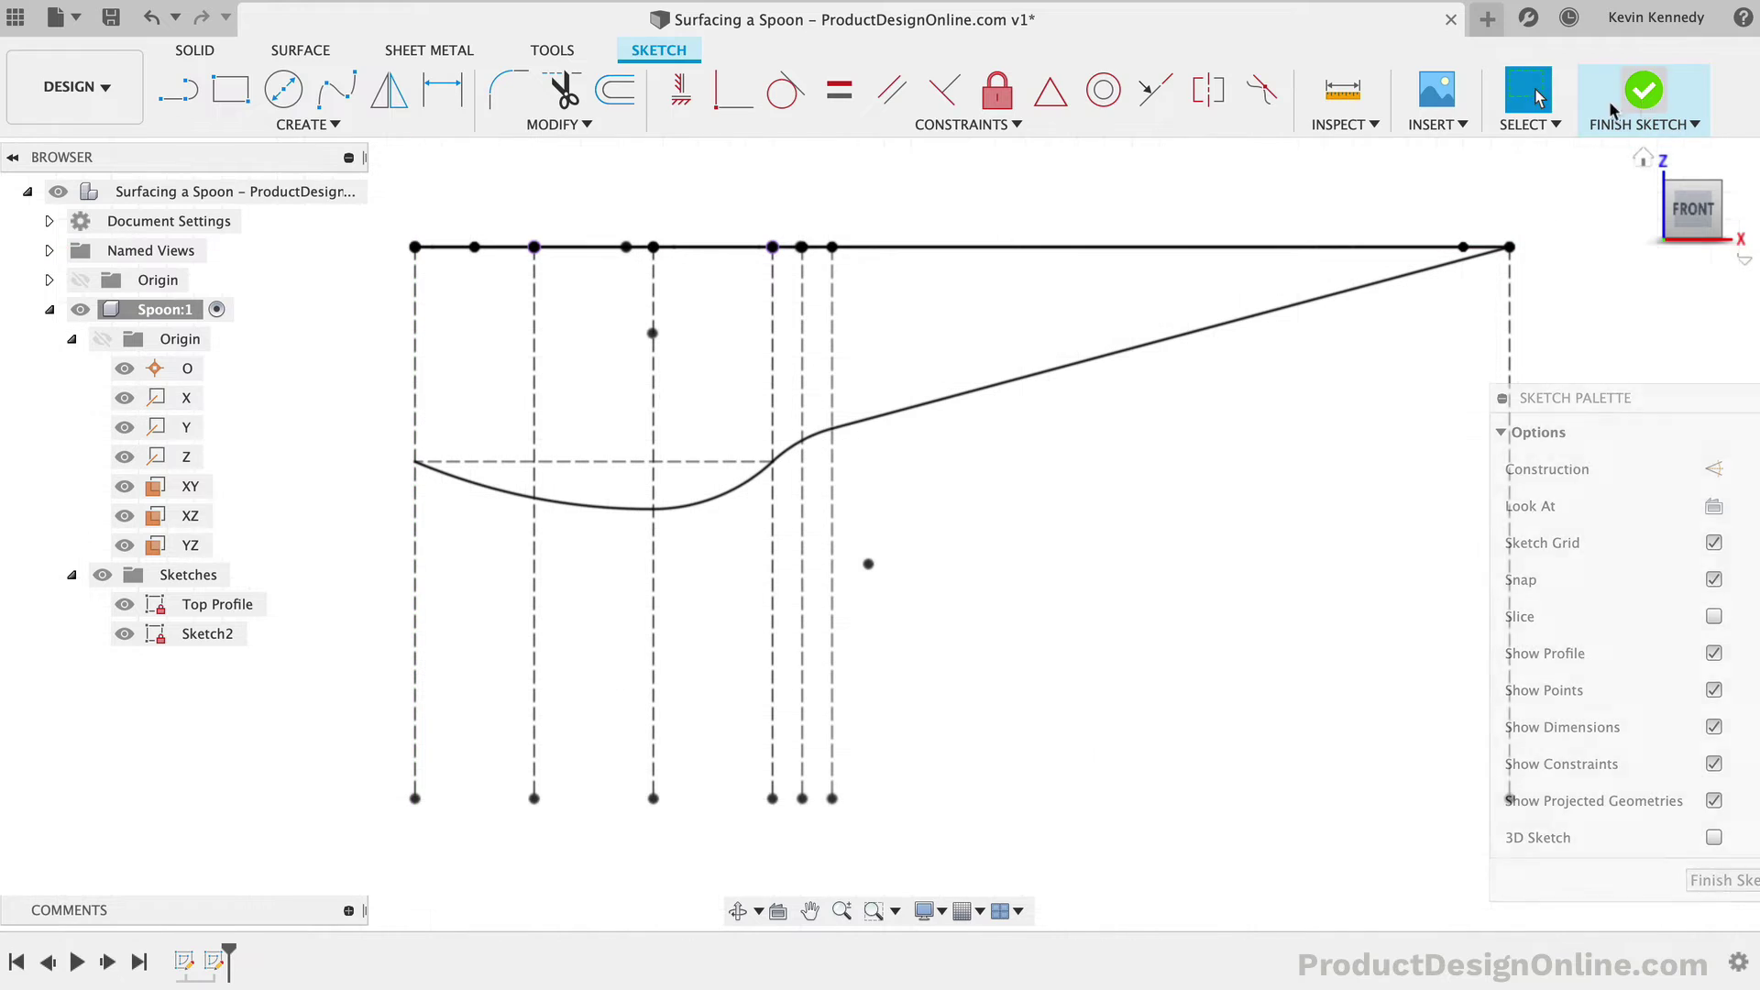
click(210, 634)
click(211, 633)
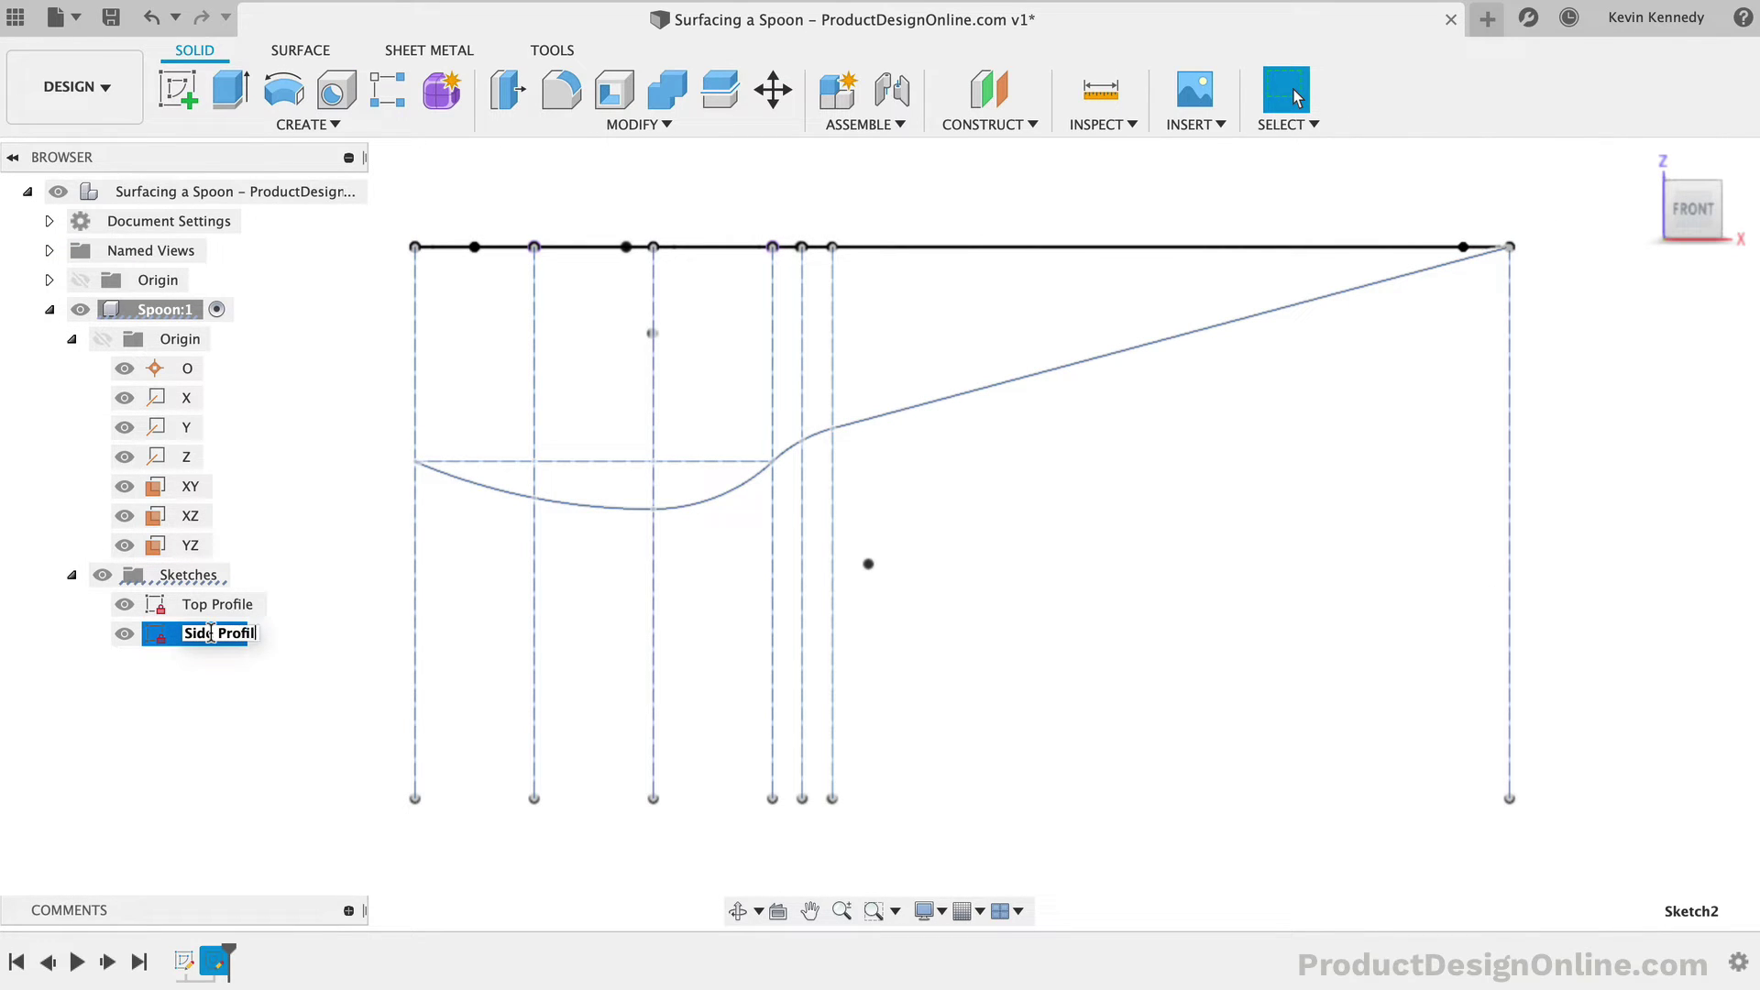
key(Return)
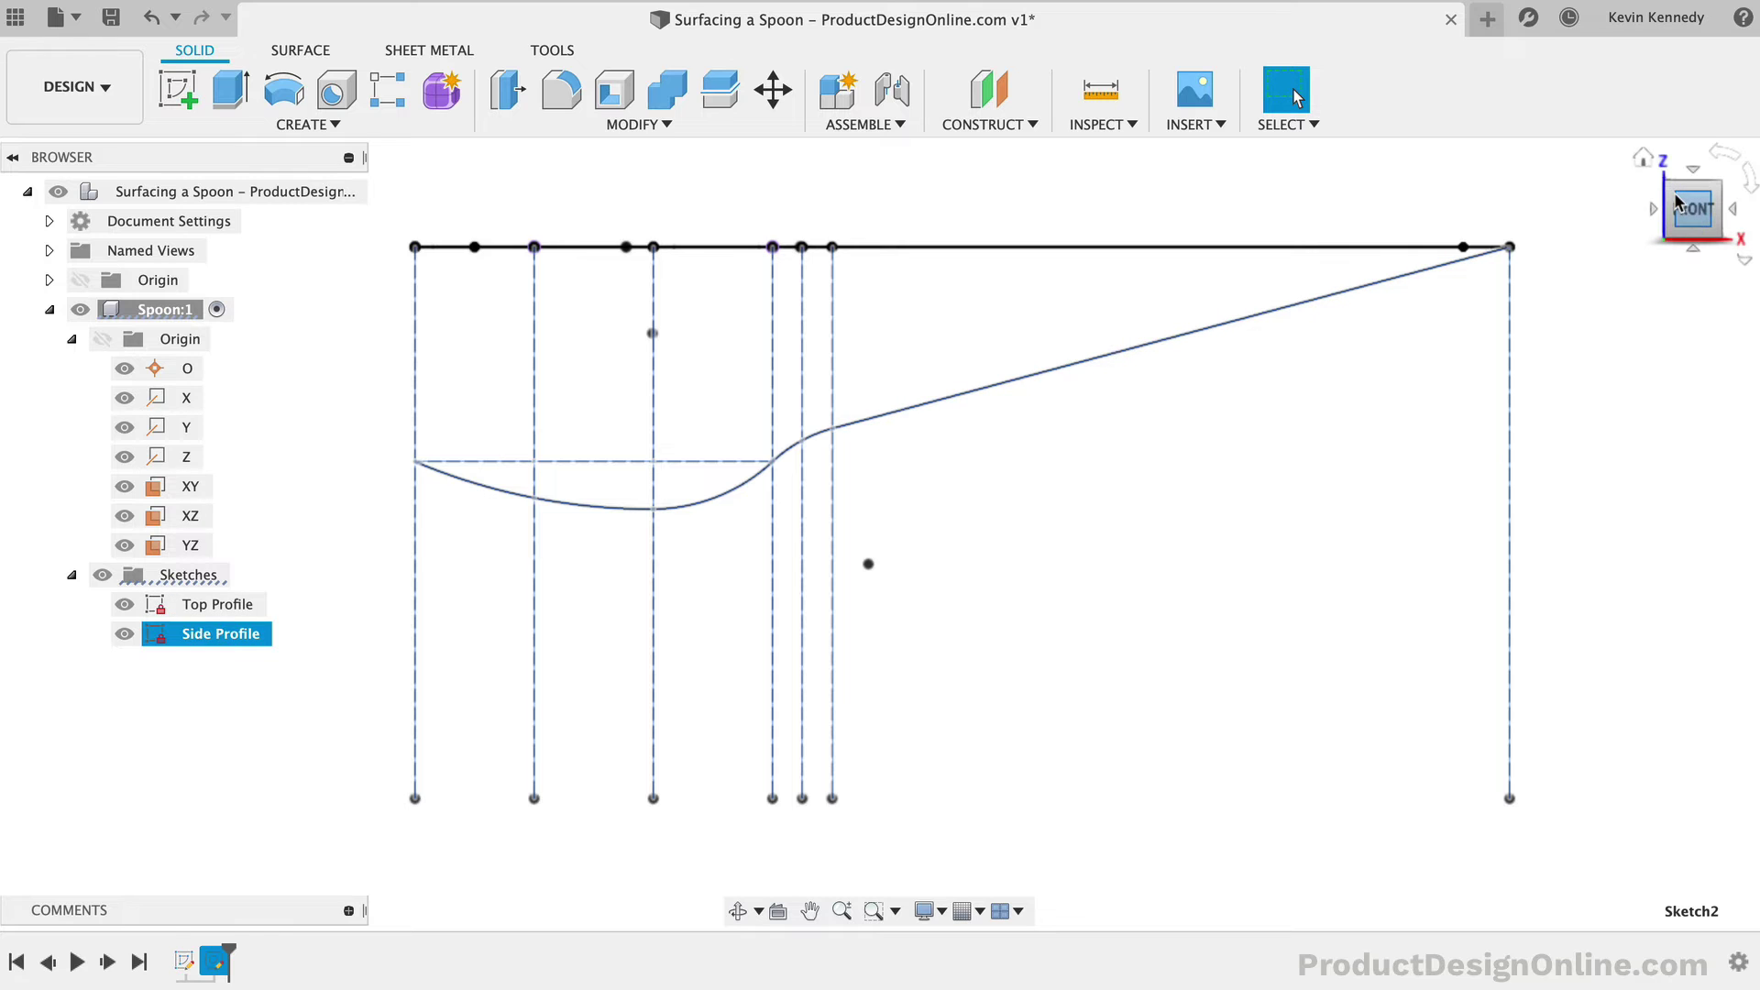
Step: Create a Plane at Angle of 0 degrees through the Side Profile's horizontal construction line across the bowl
drag(1674, 194, 1614, 220)
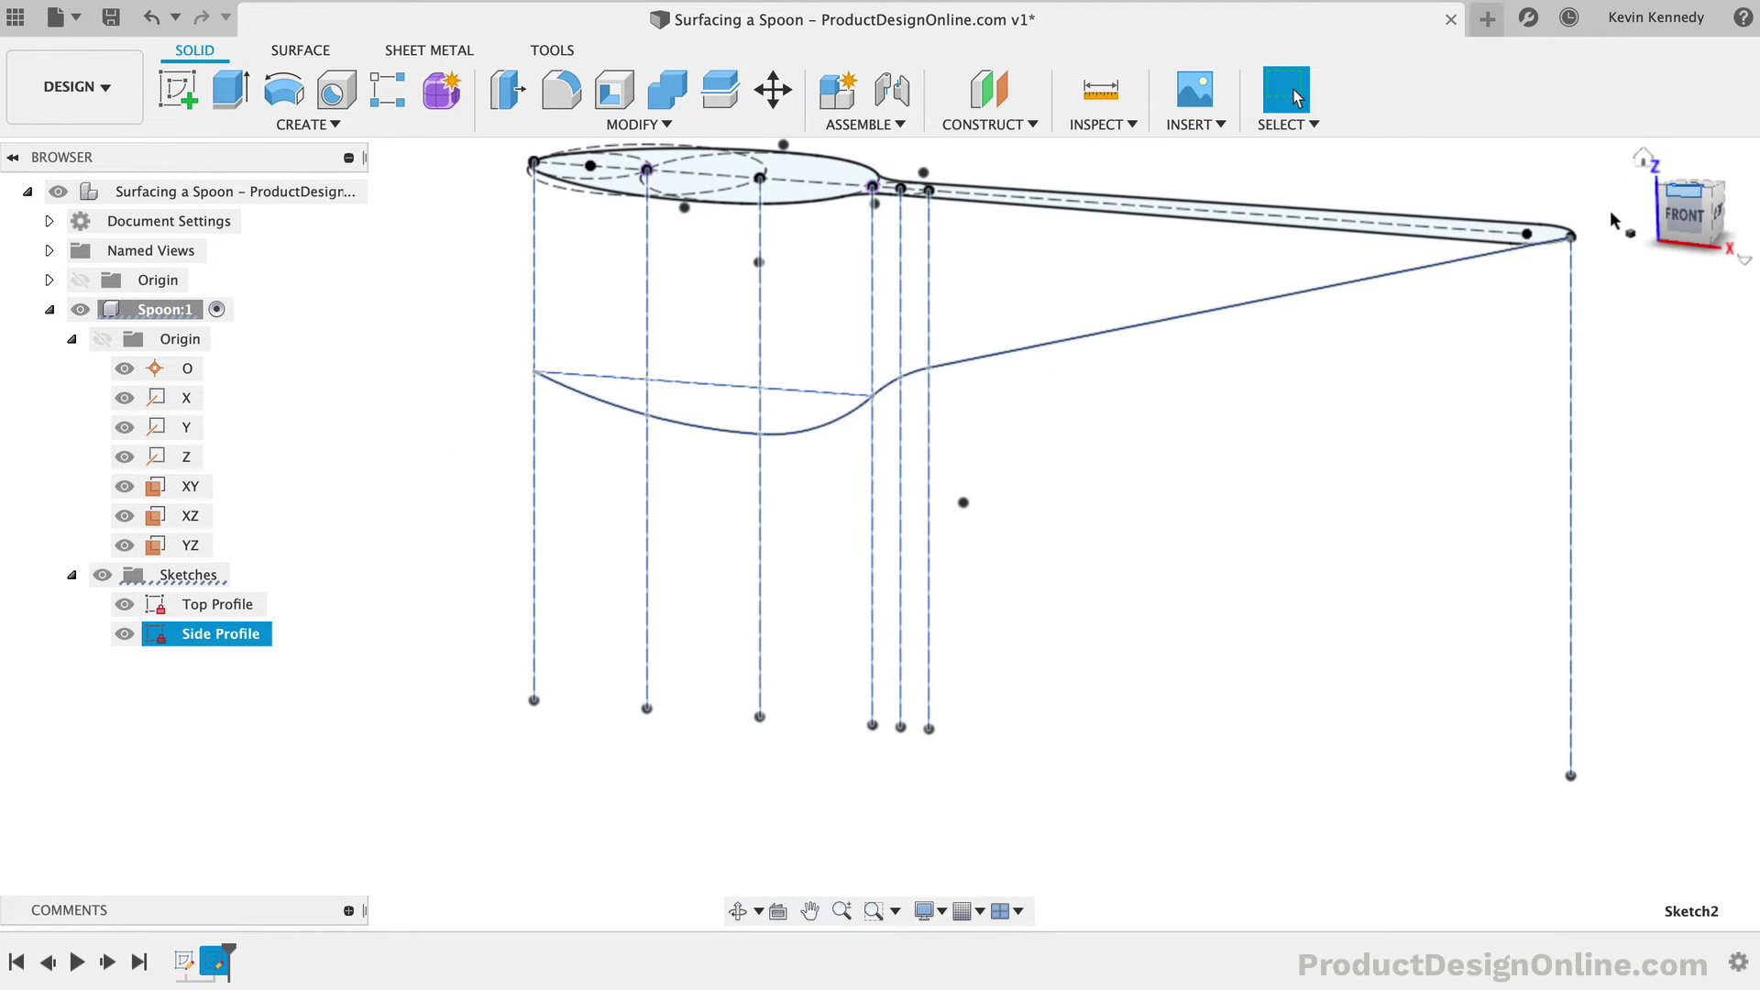
click(1640, 163)
scroll(872, 380, up, 3)
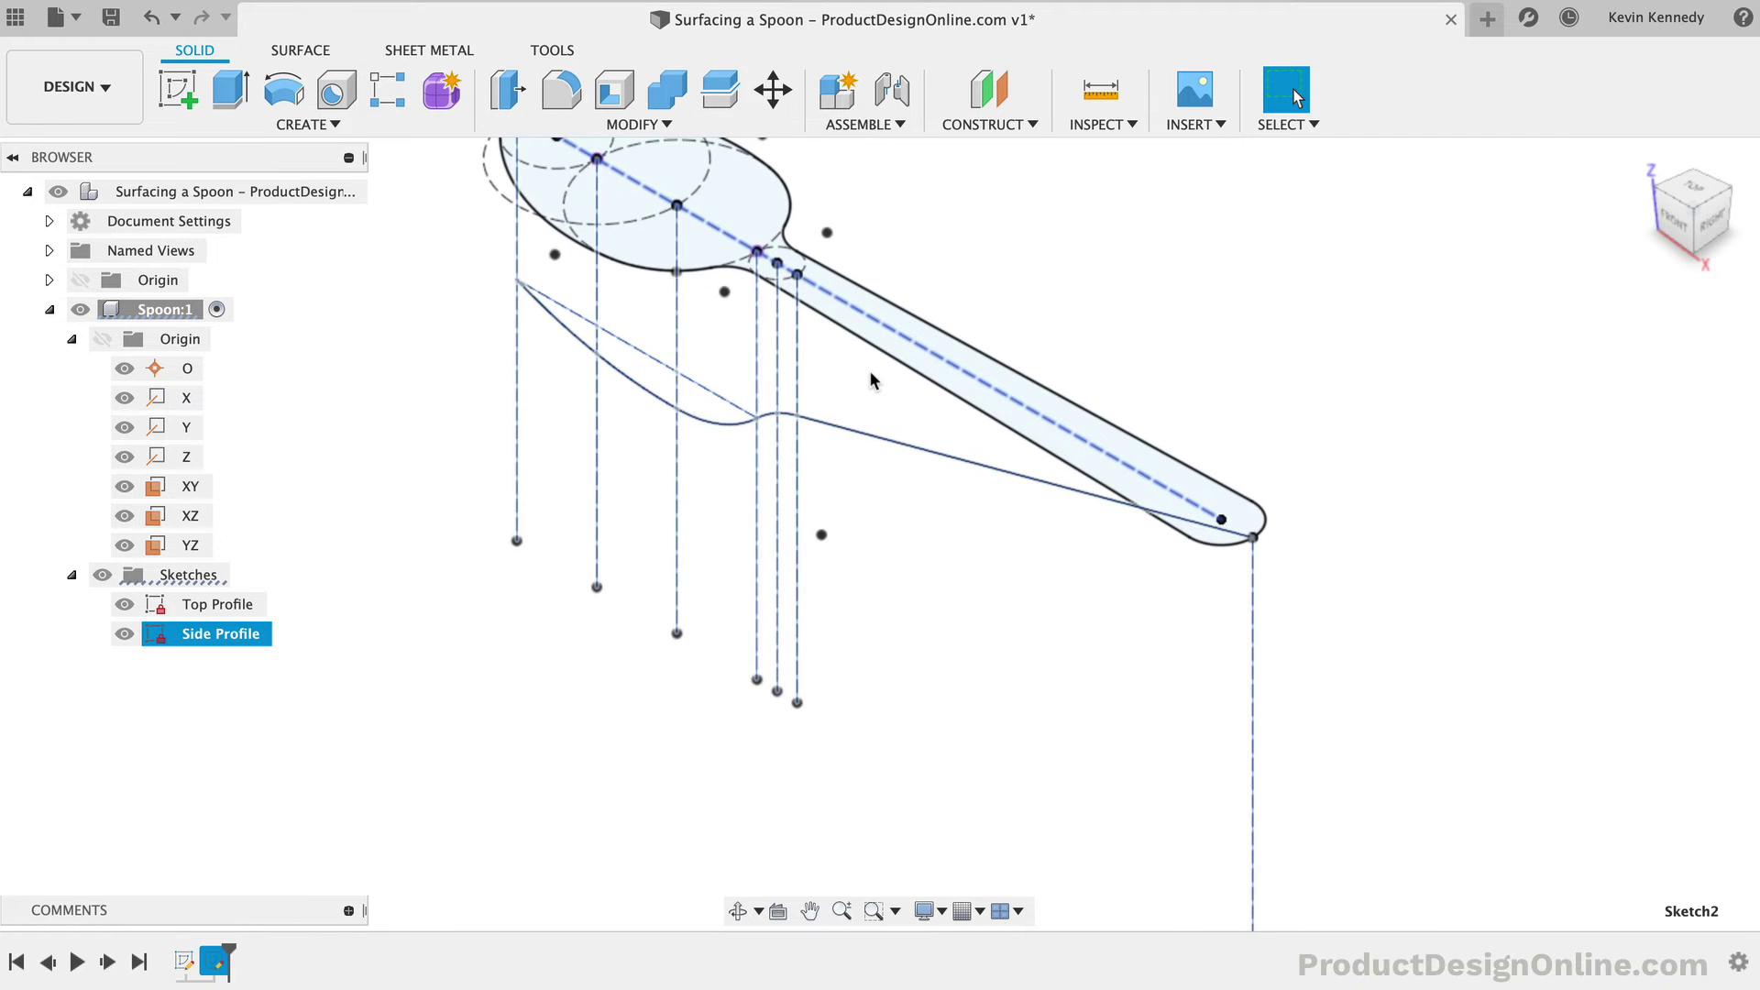
scroll(872, 380, up, 5)
scroll(872, 379, left, 3)
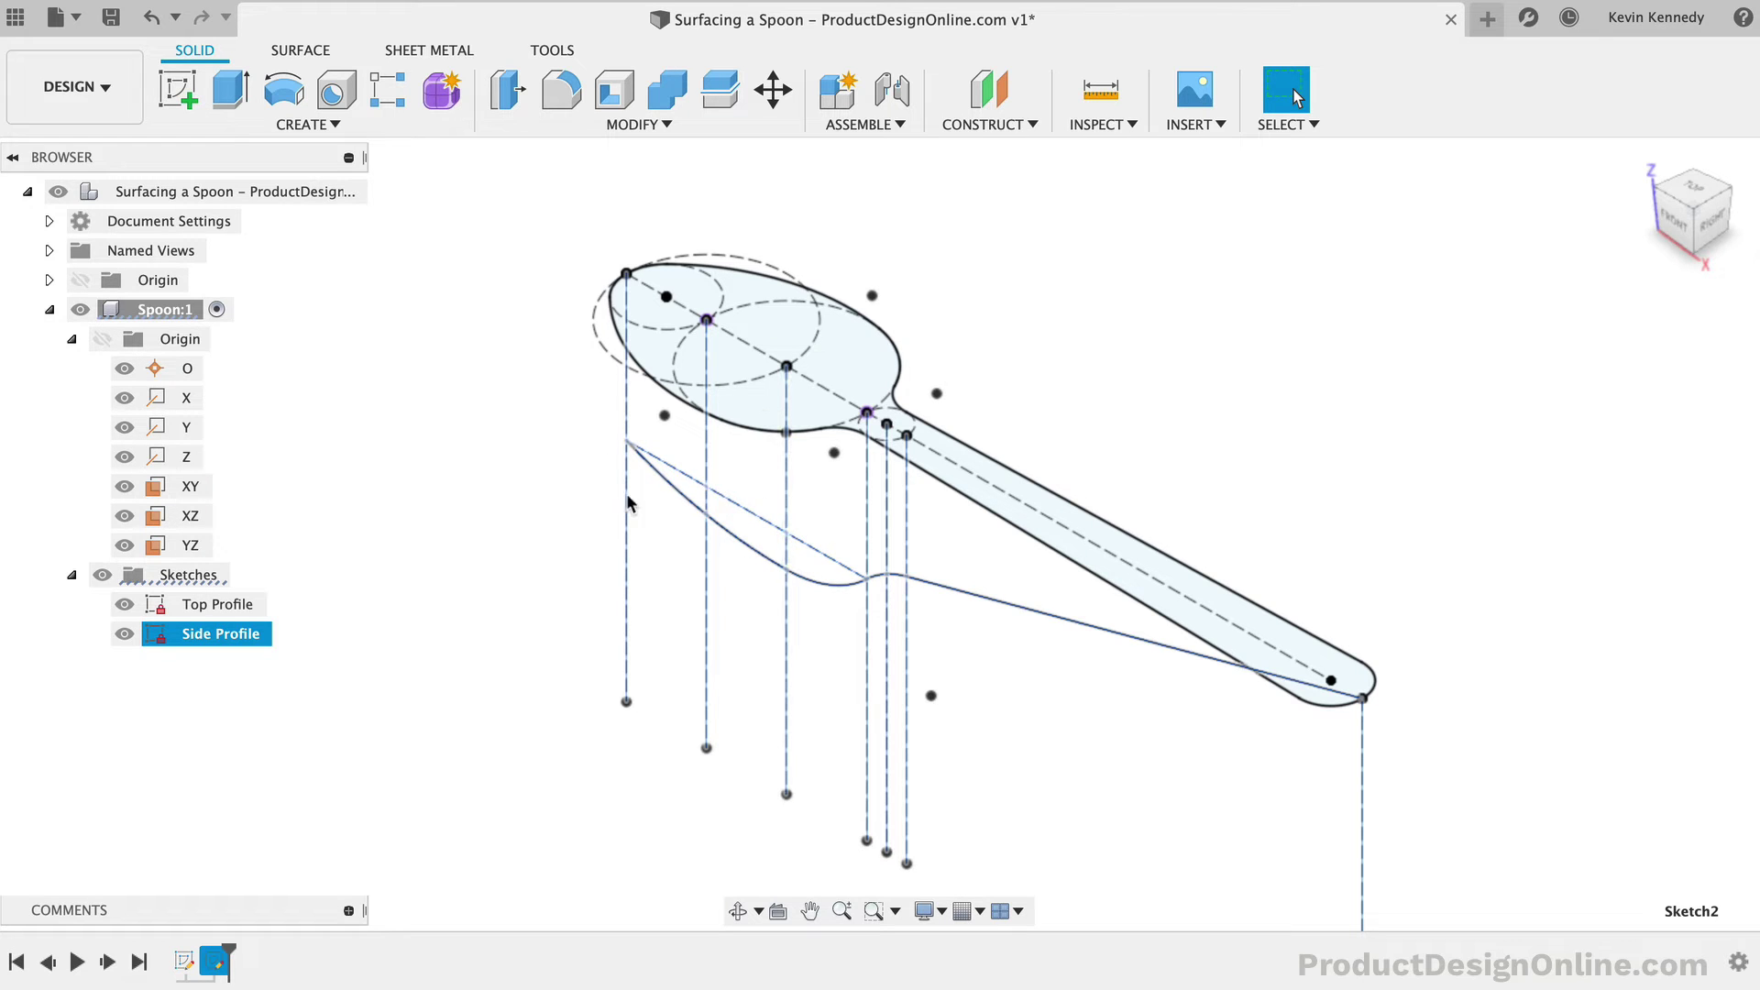
key(Escape)
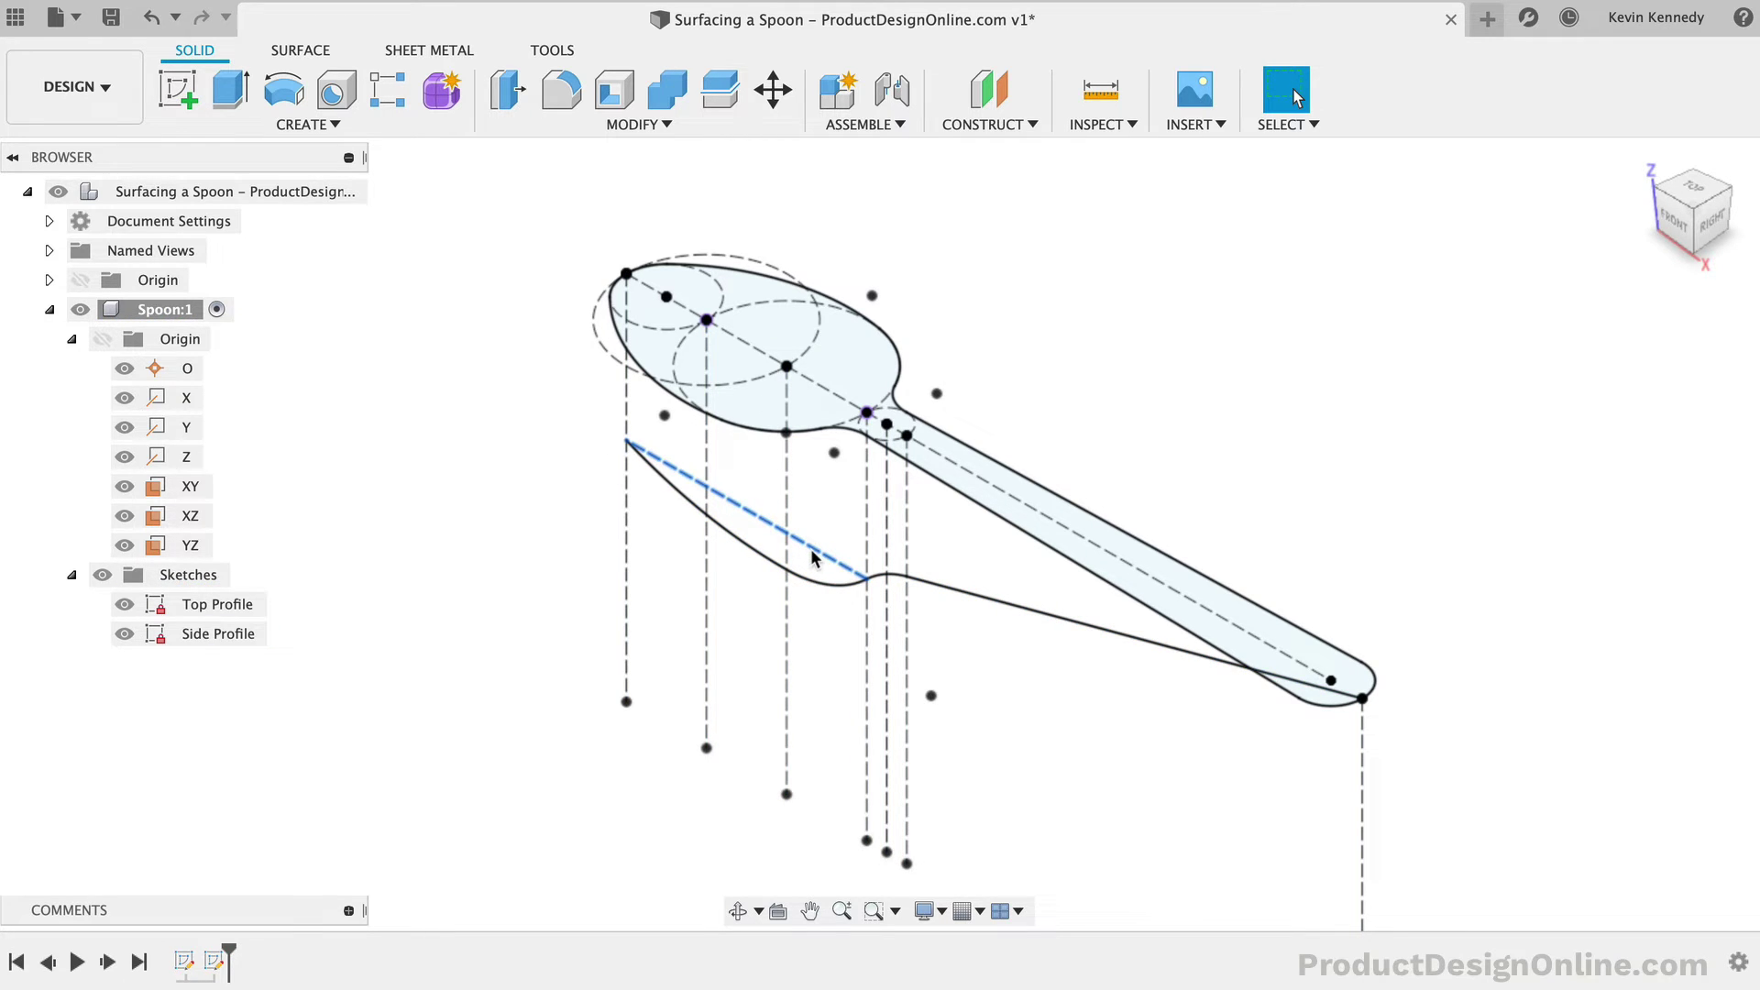
click(1012, 127)
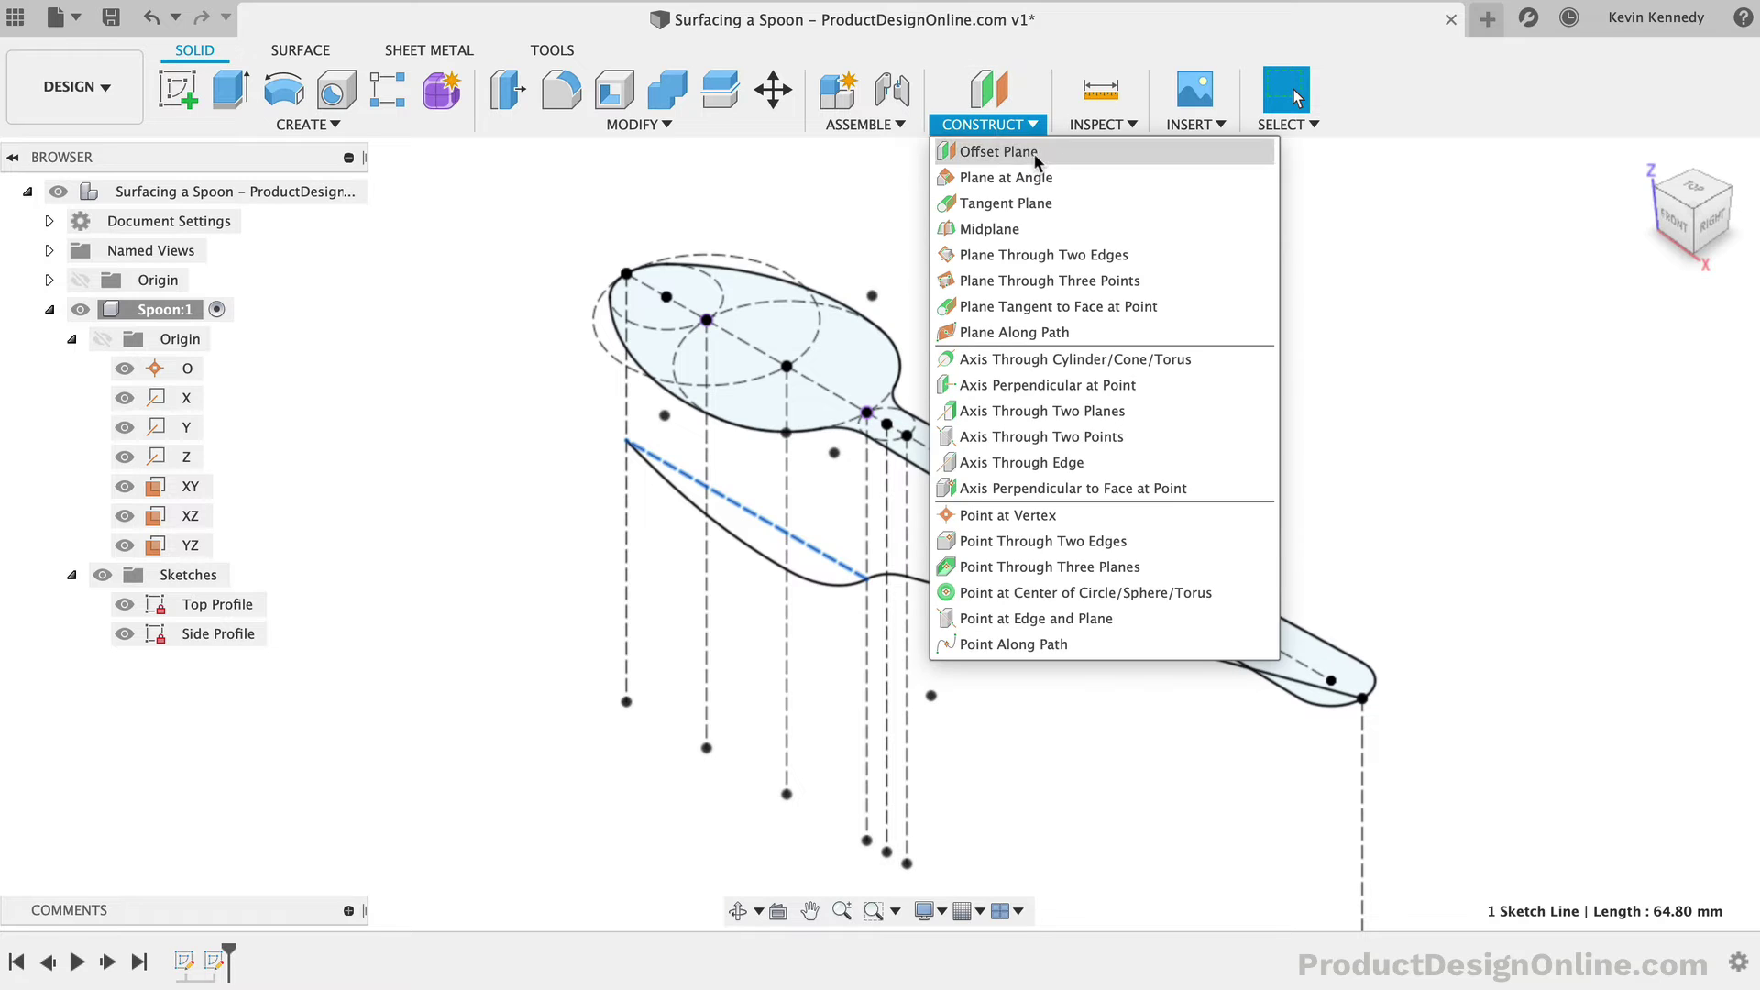
click(1073, 180)
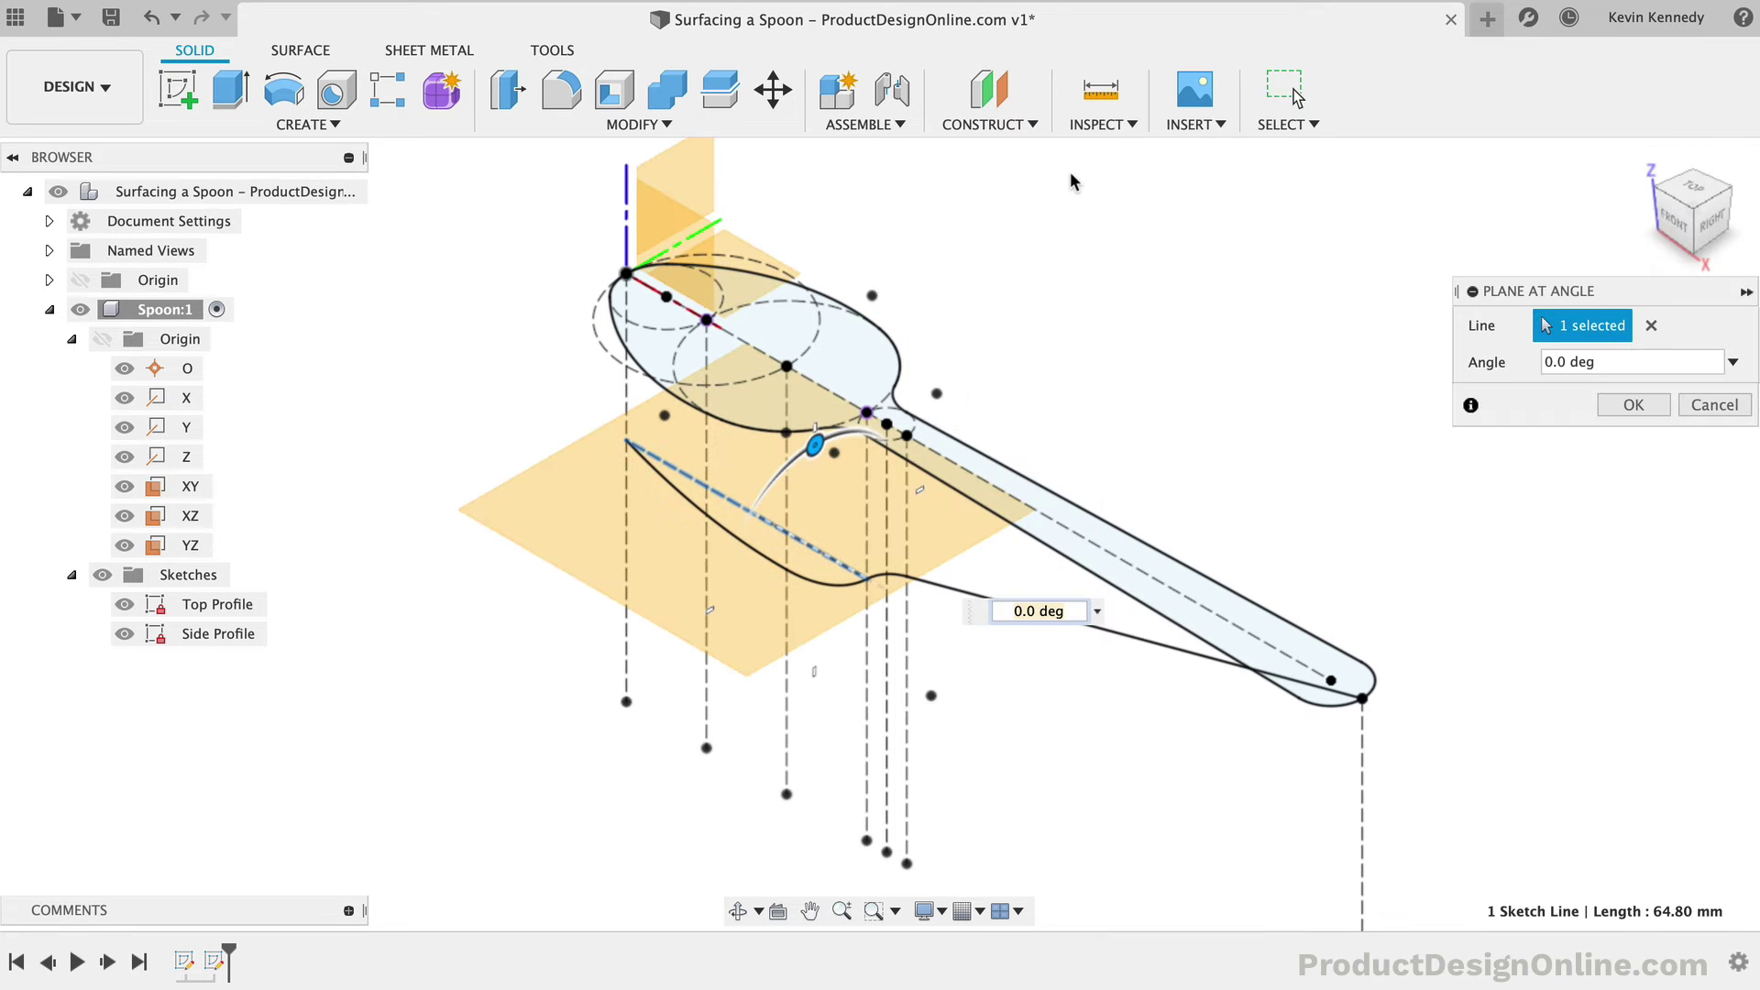
click(1623, 406)
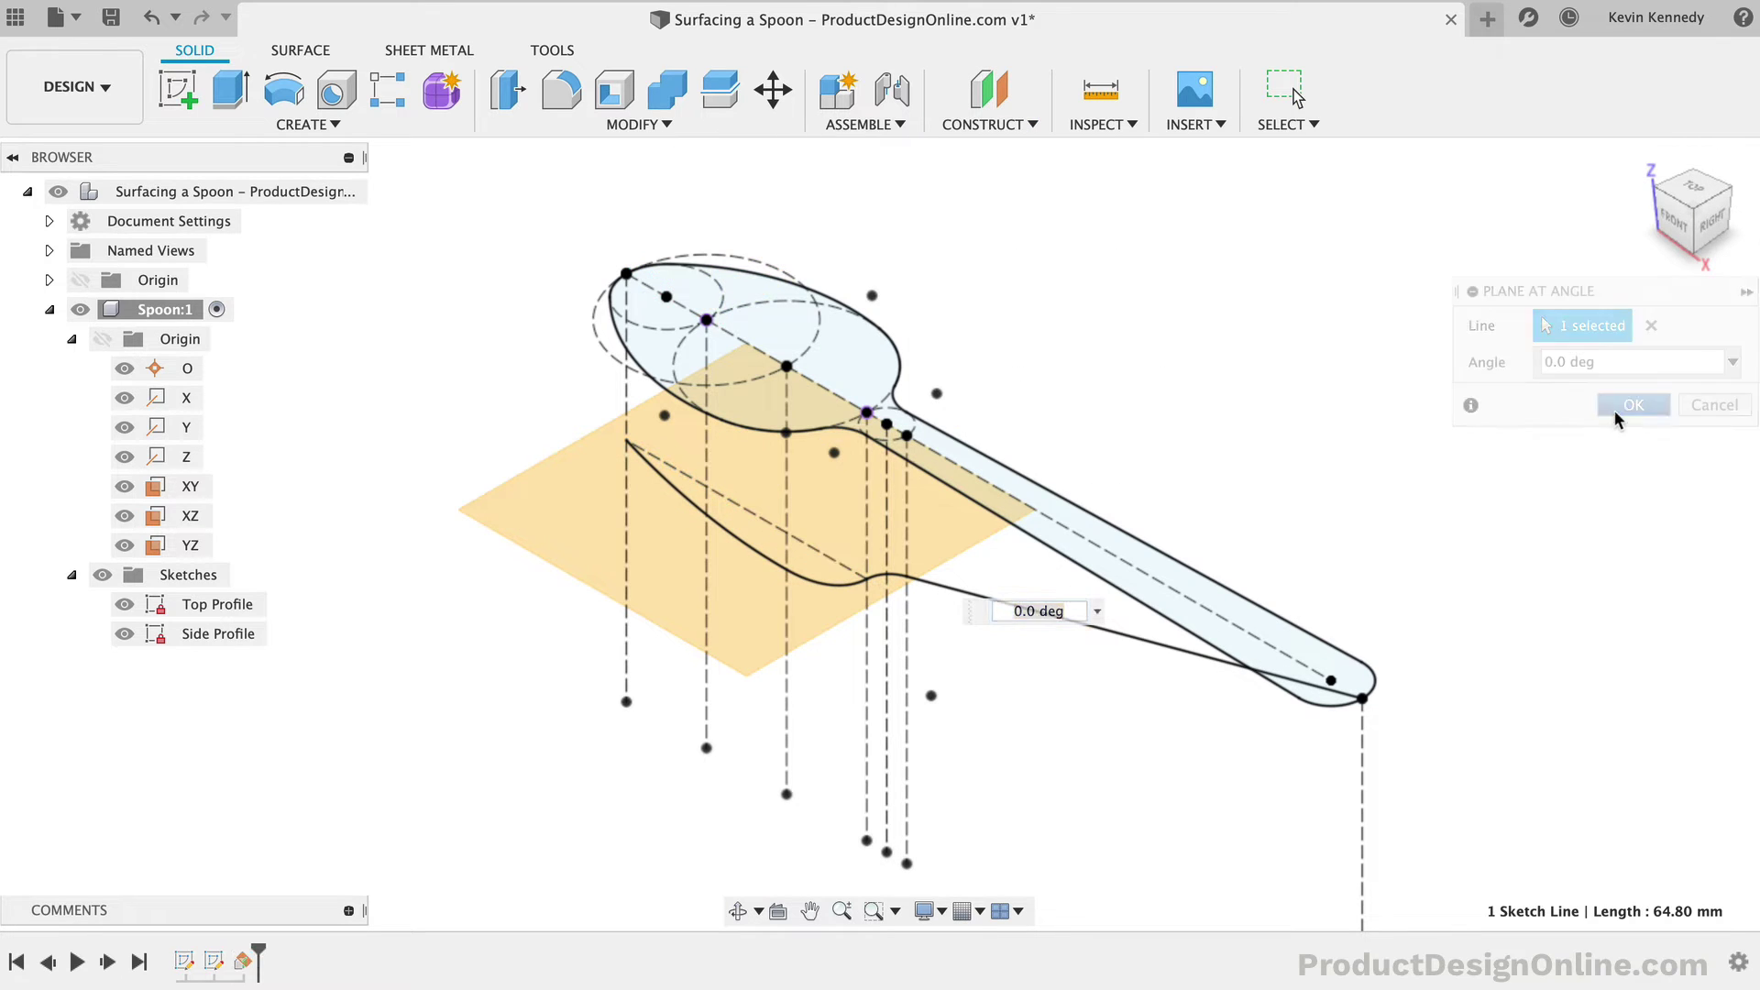
Step: Start a new sketch on the angled construction plane through the bowl
right_click(588, 543)
click(569, 654)
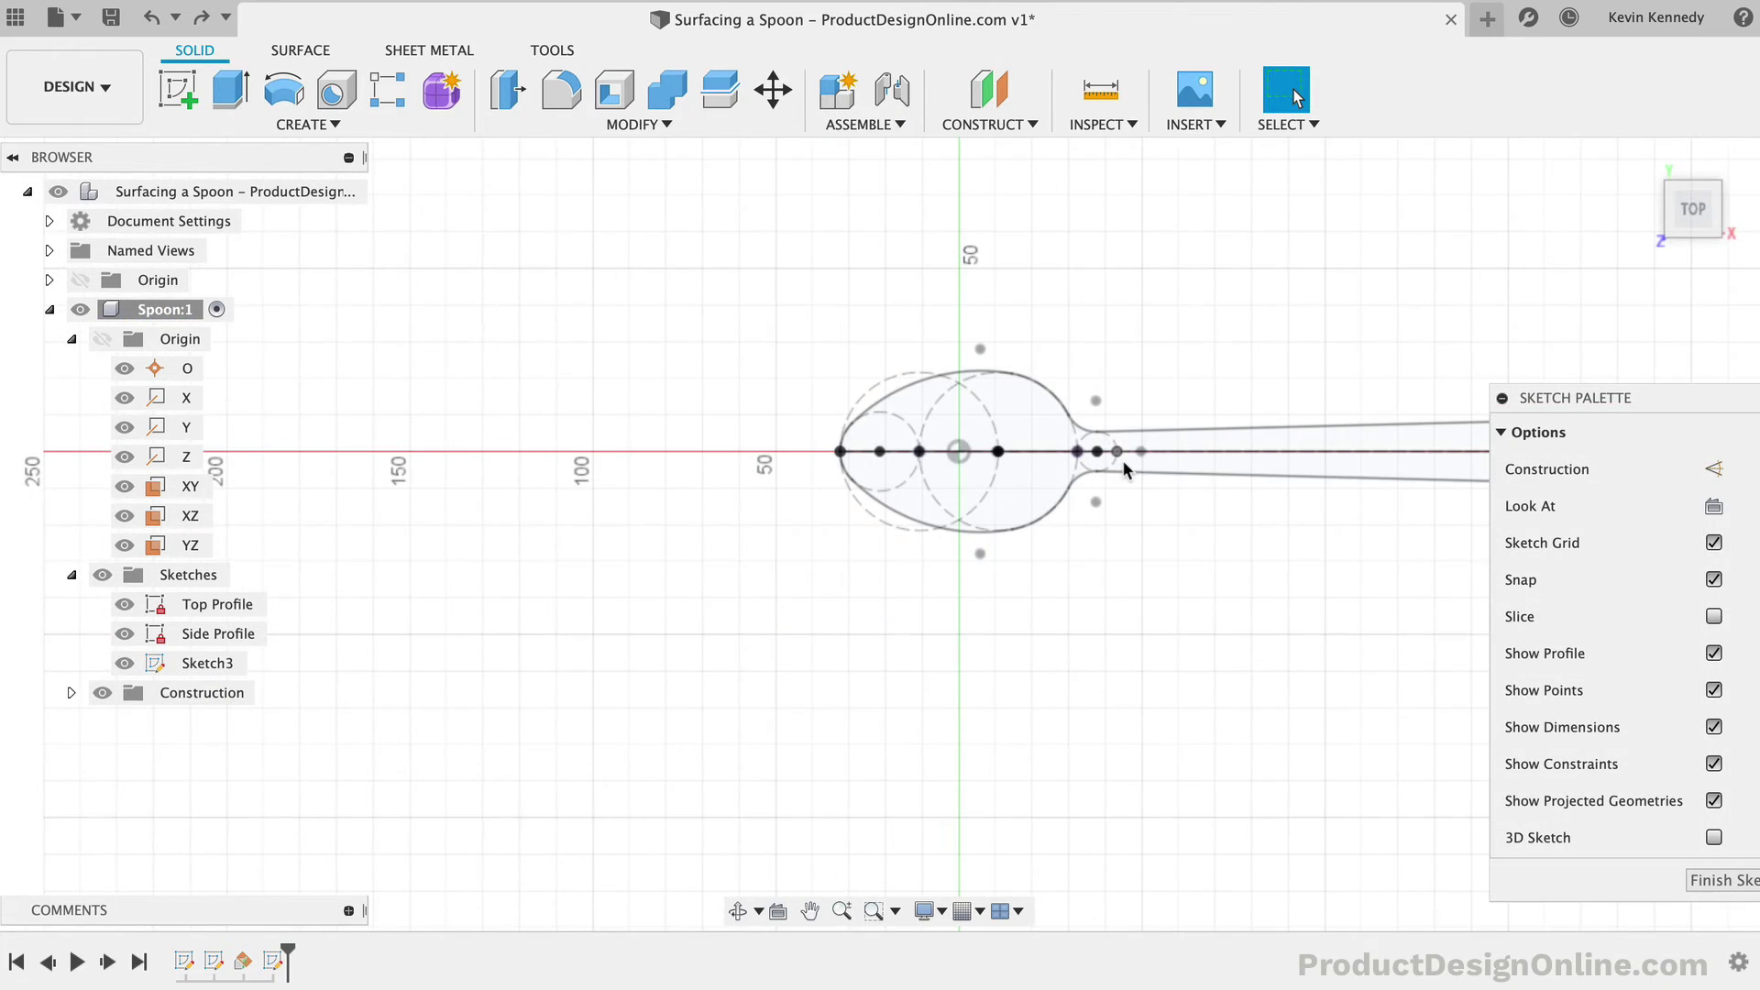
scroll(1124, 458, up, 5)
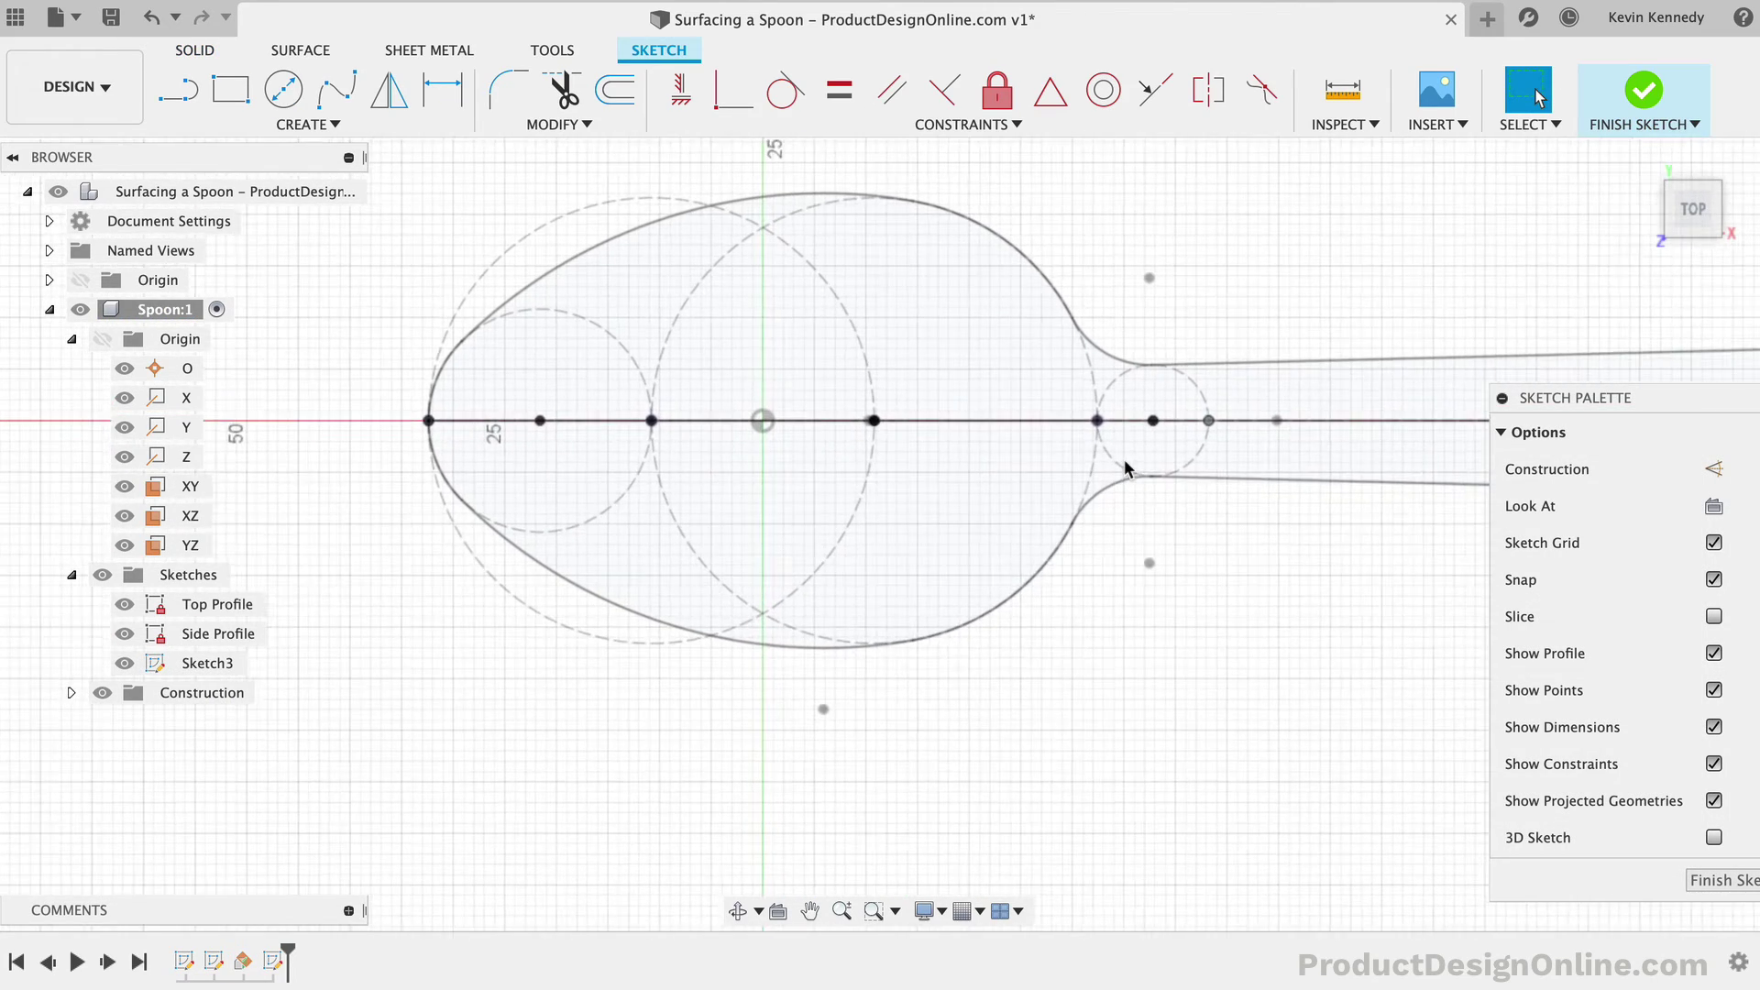
Step: Project the Top Profile's six bowl outline arcs and the large construction circle at the neck end into the sketch, keeping the projection link
key(p)
click(780, 215)
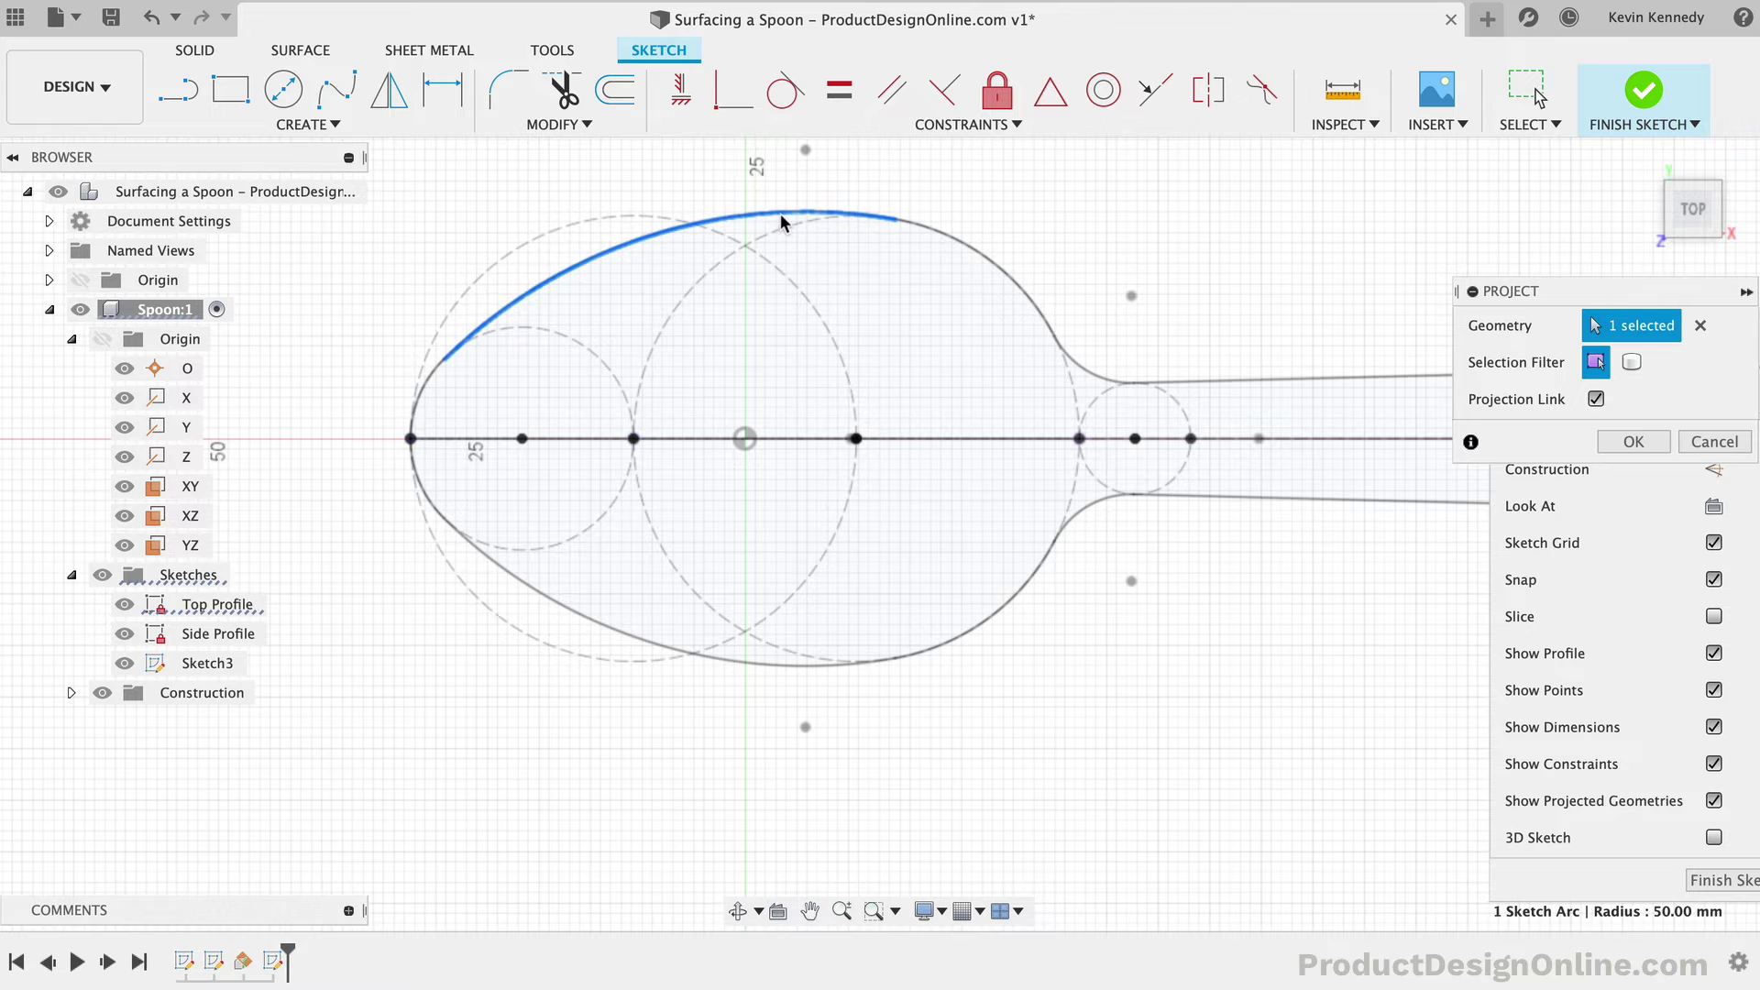
click(957, 243)
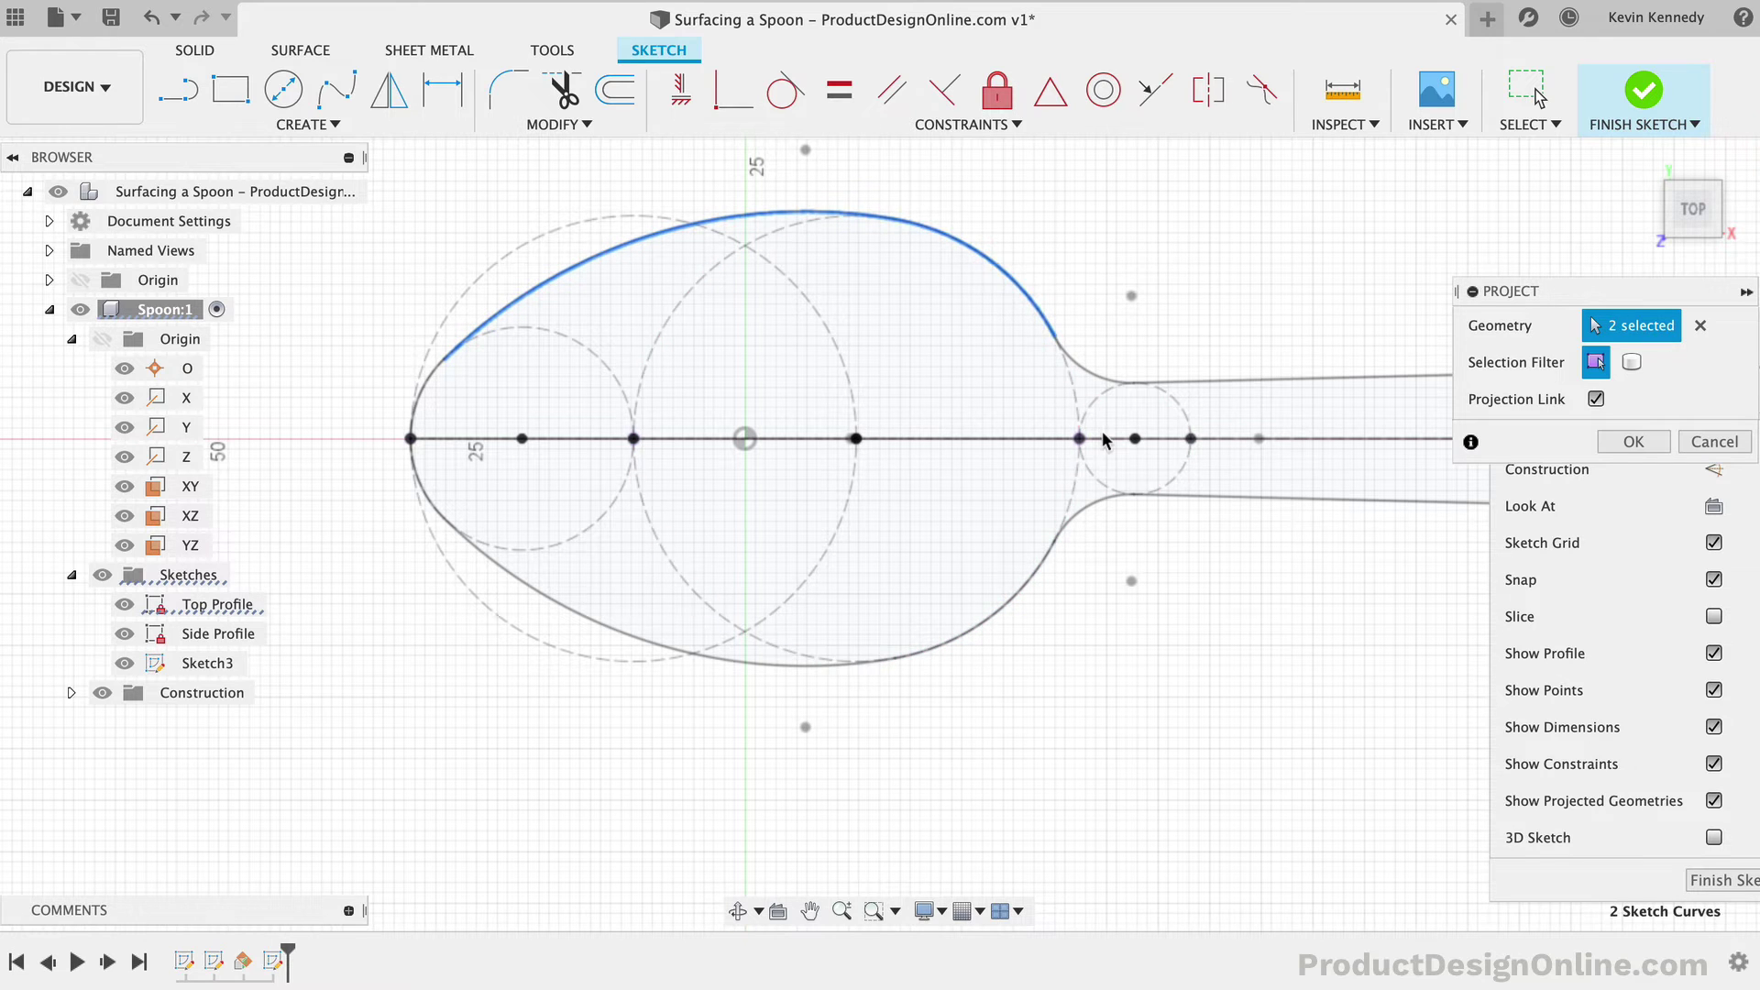
click(1072, 444)
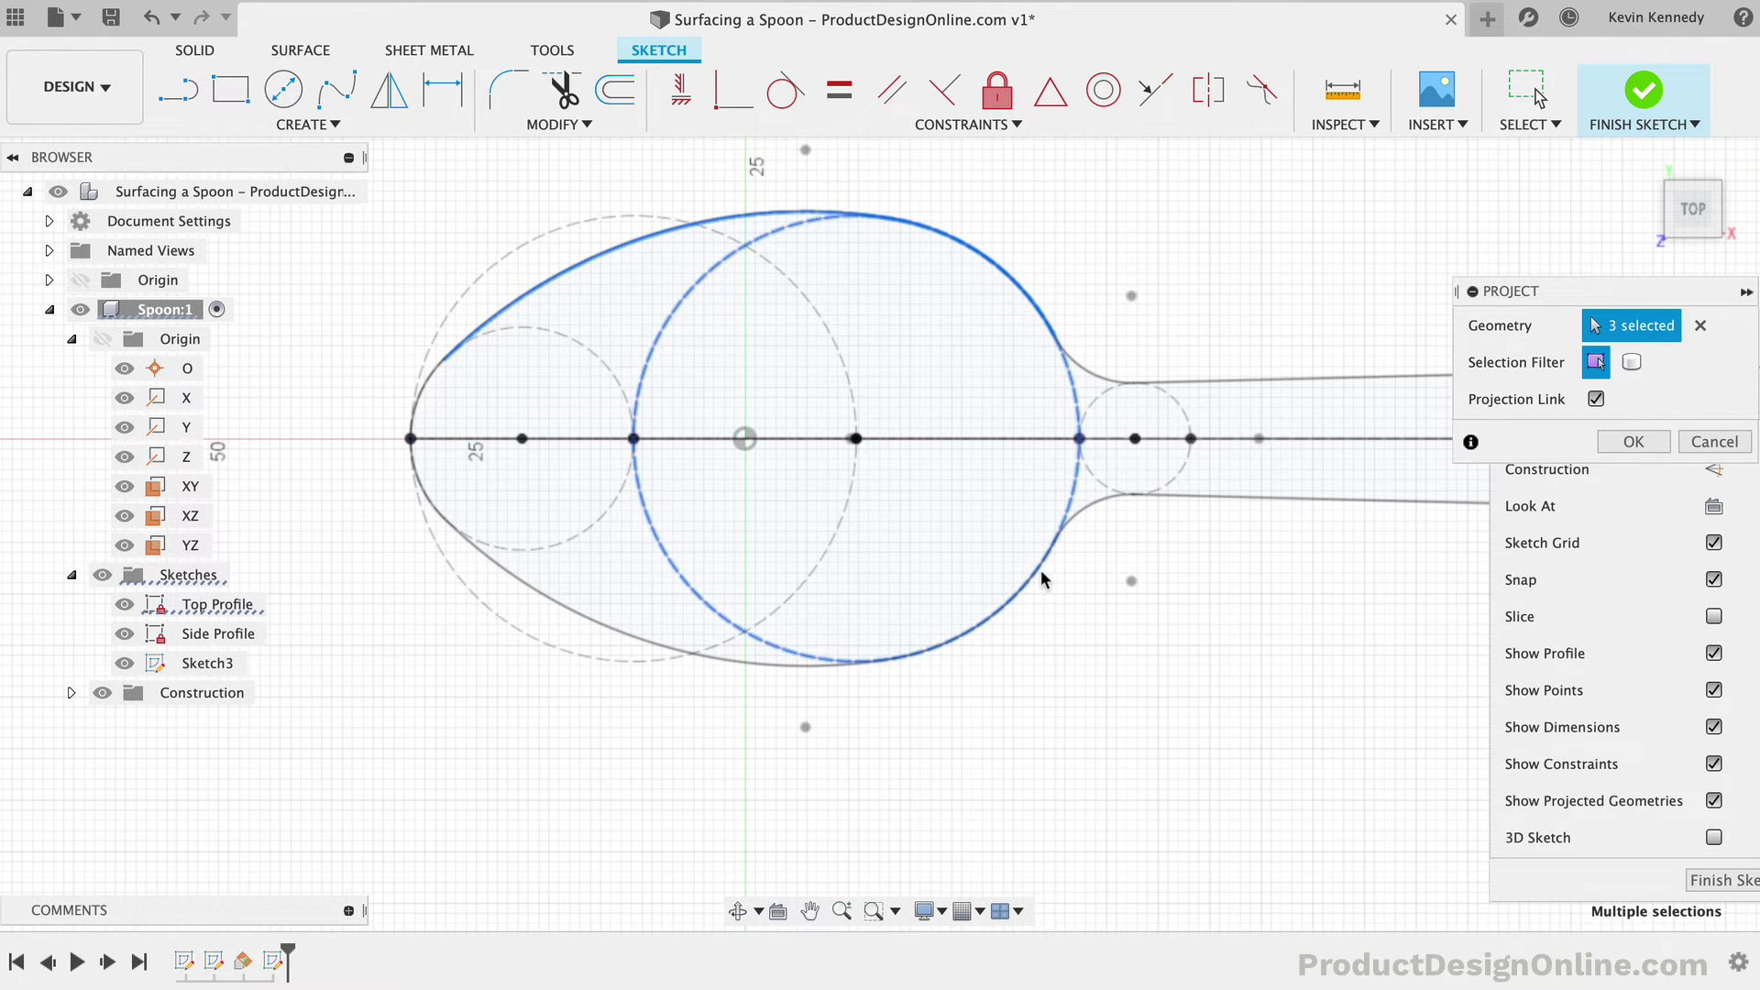
click(853, 662)
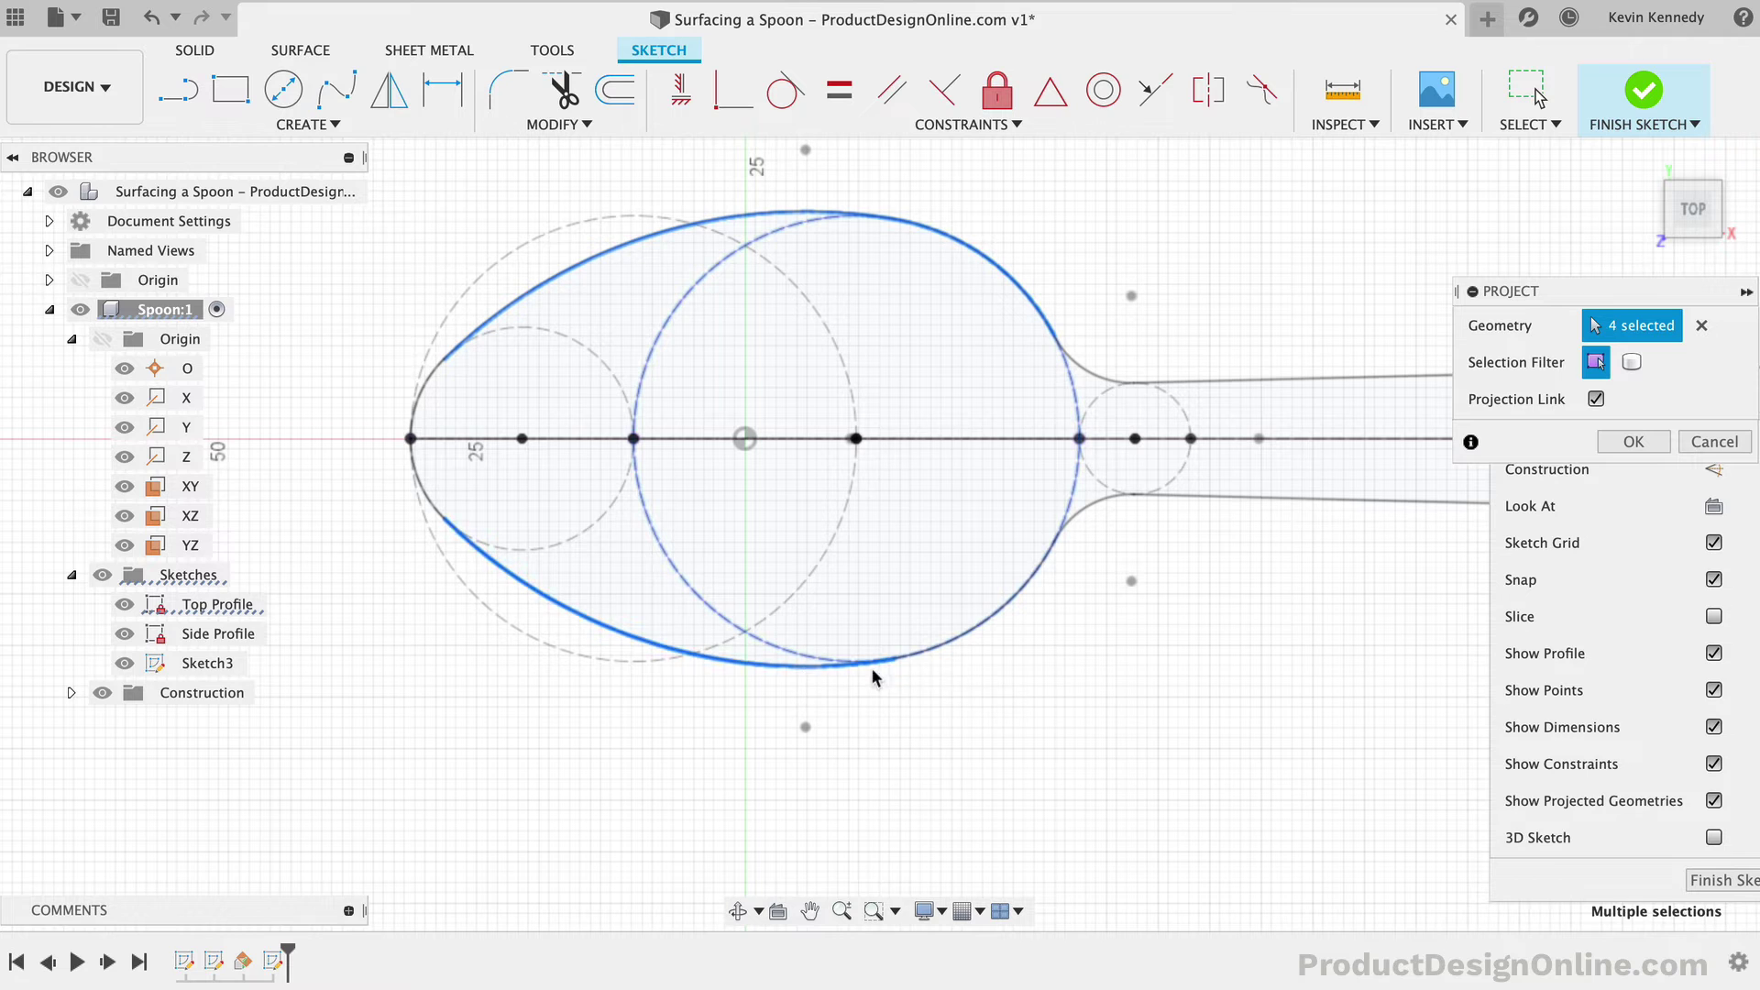
click(974, 641)
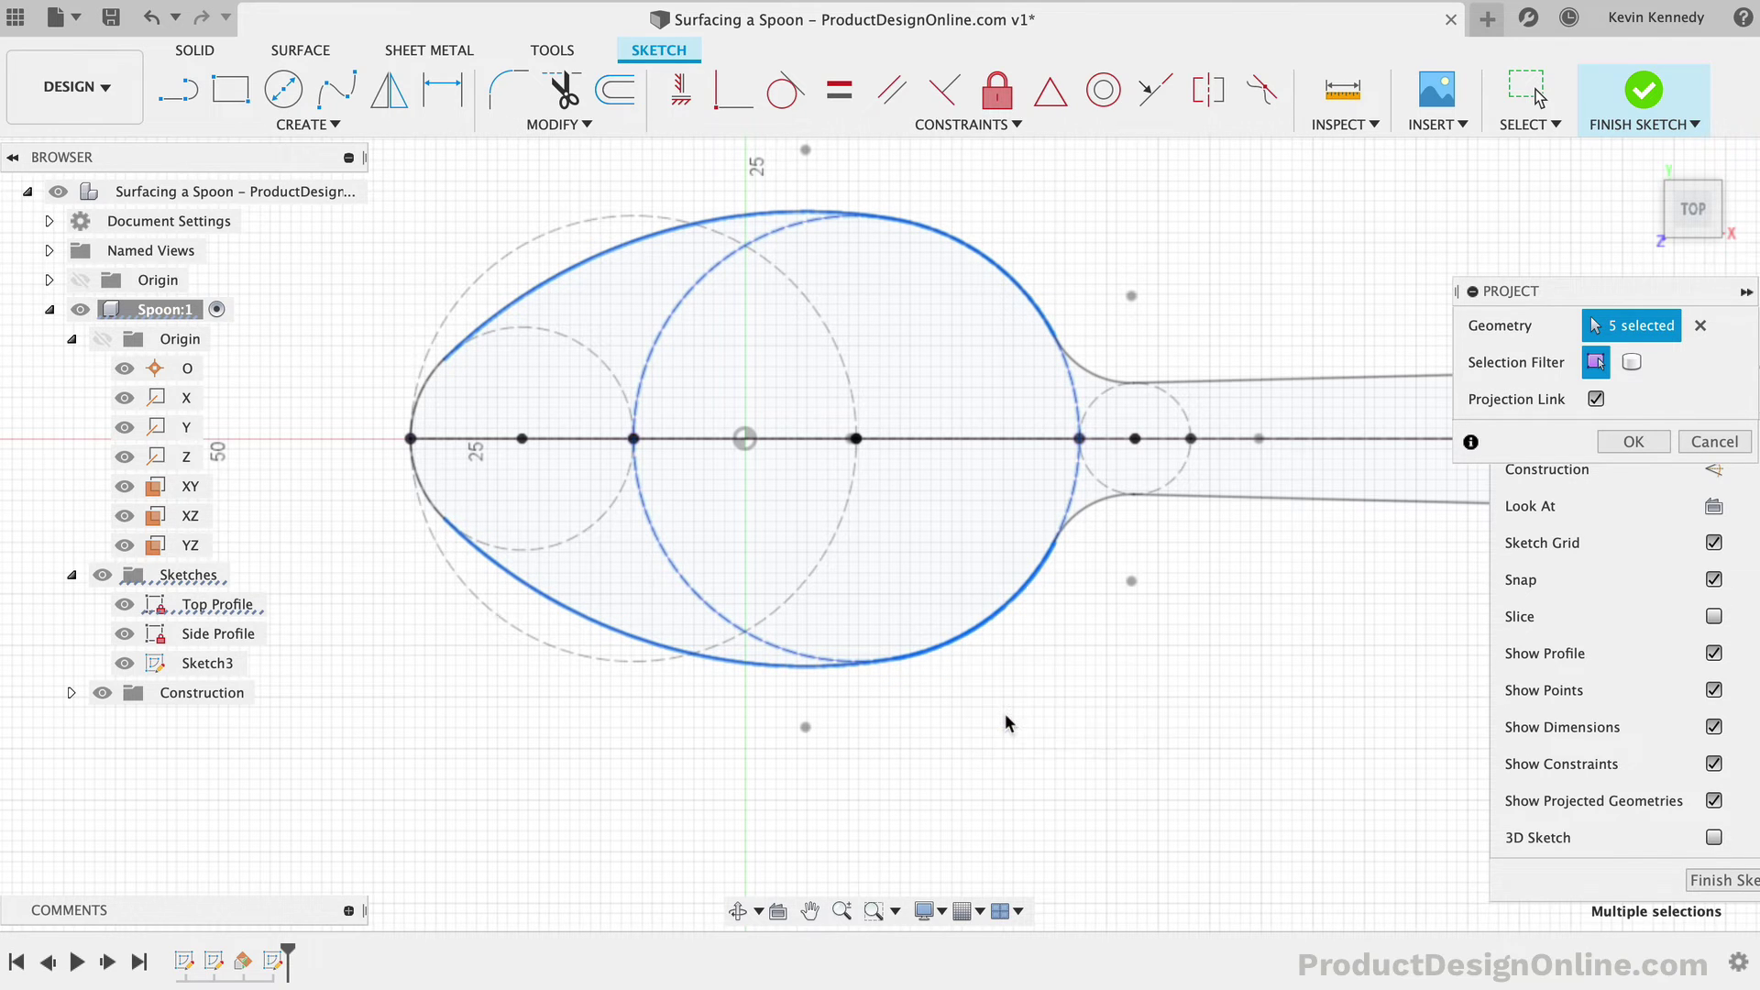
click(431, 503)
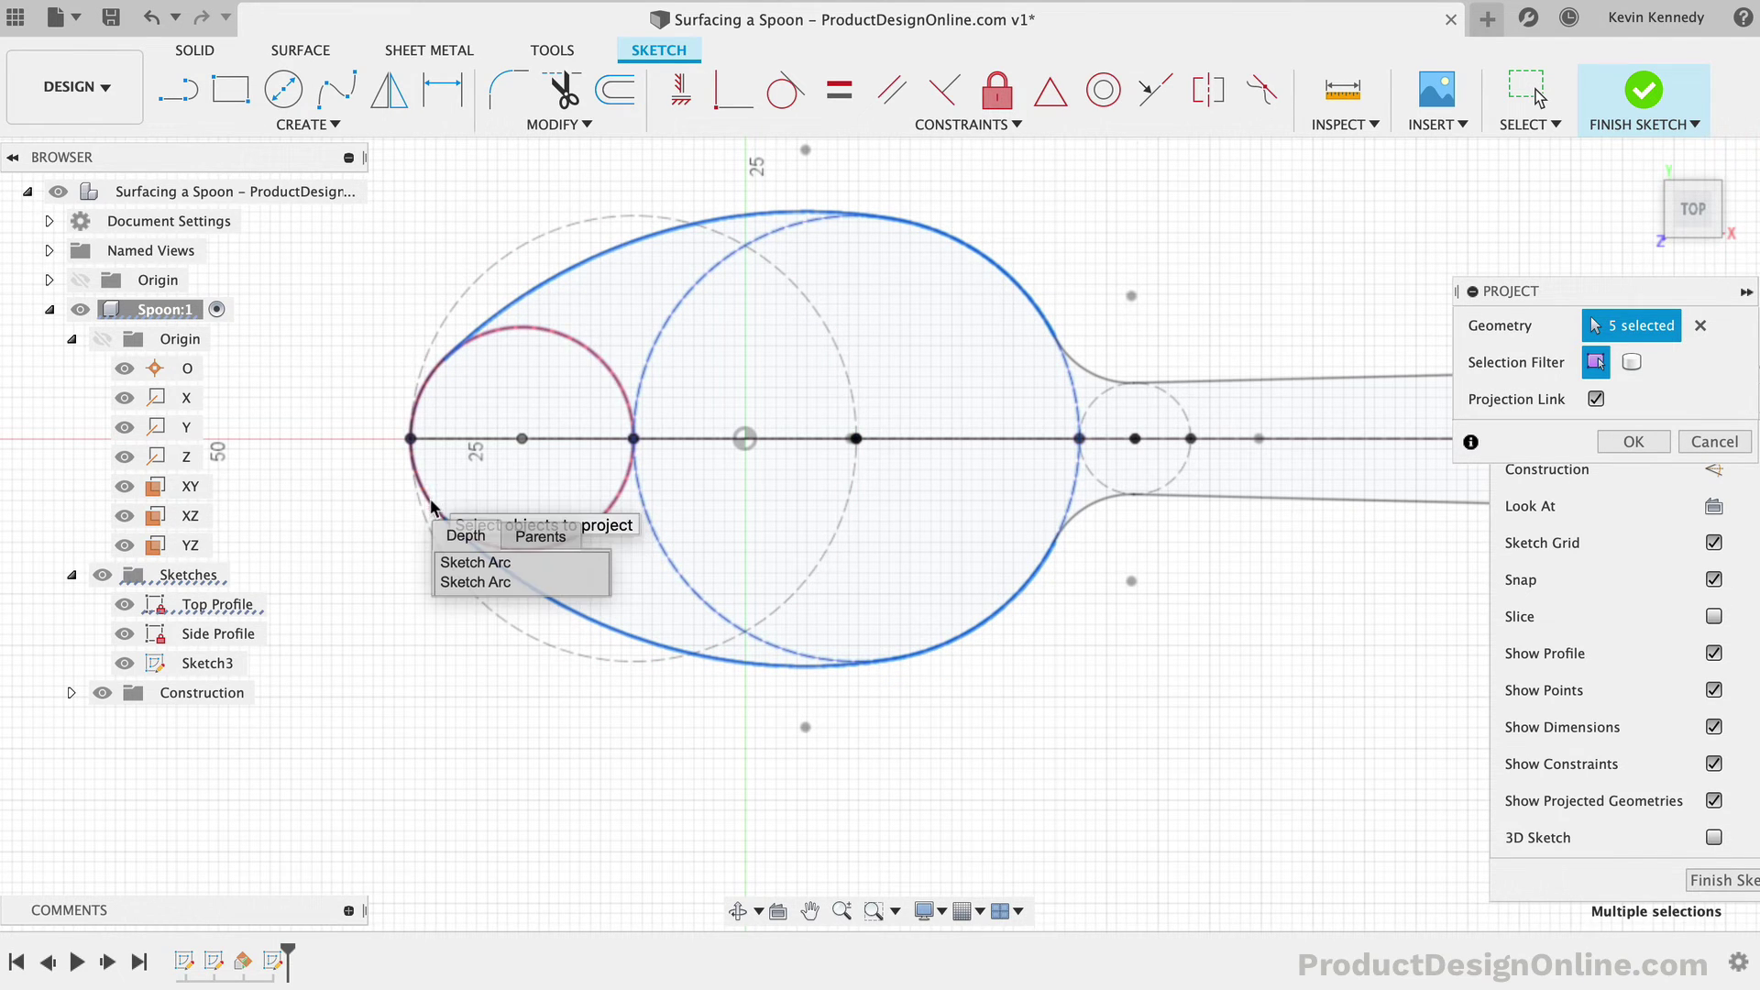
click(475, 582)
click(433, 377)
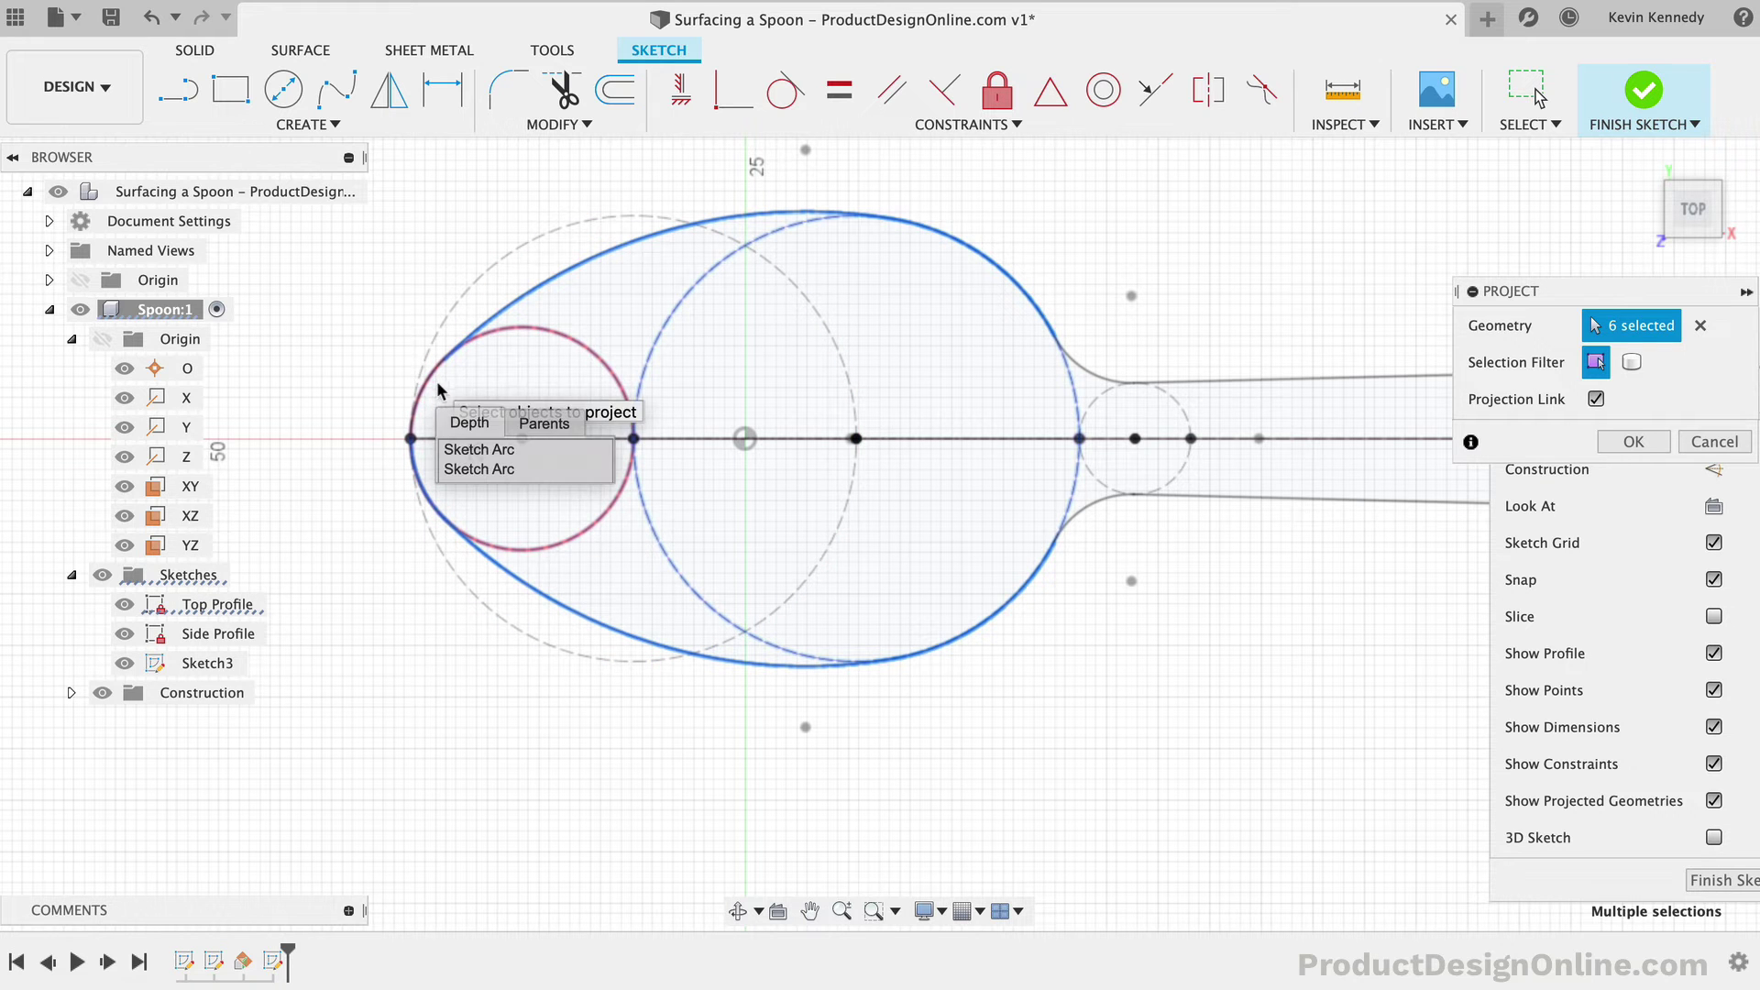
click(483, 469)
click(1634, 441)
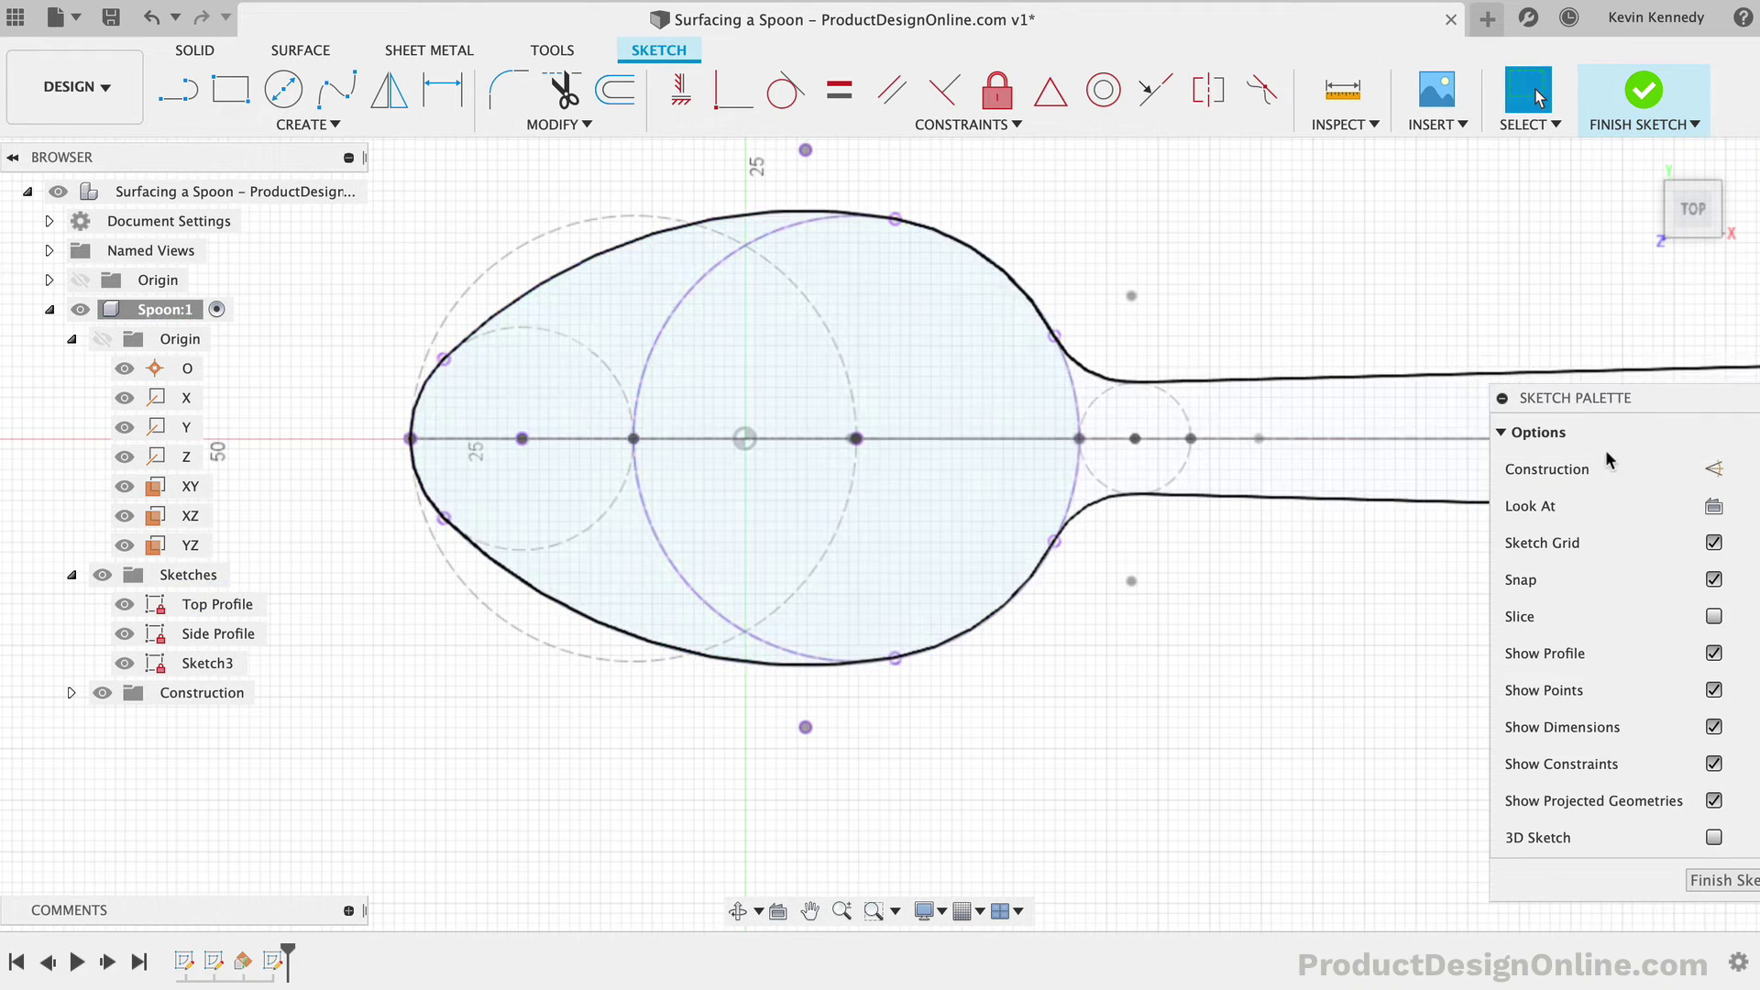
Step: Delete the projected large construction circle at the neck end of the bowl outline
click(1680, 215)
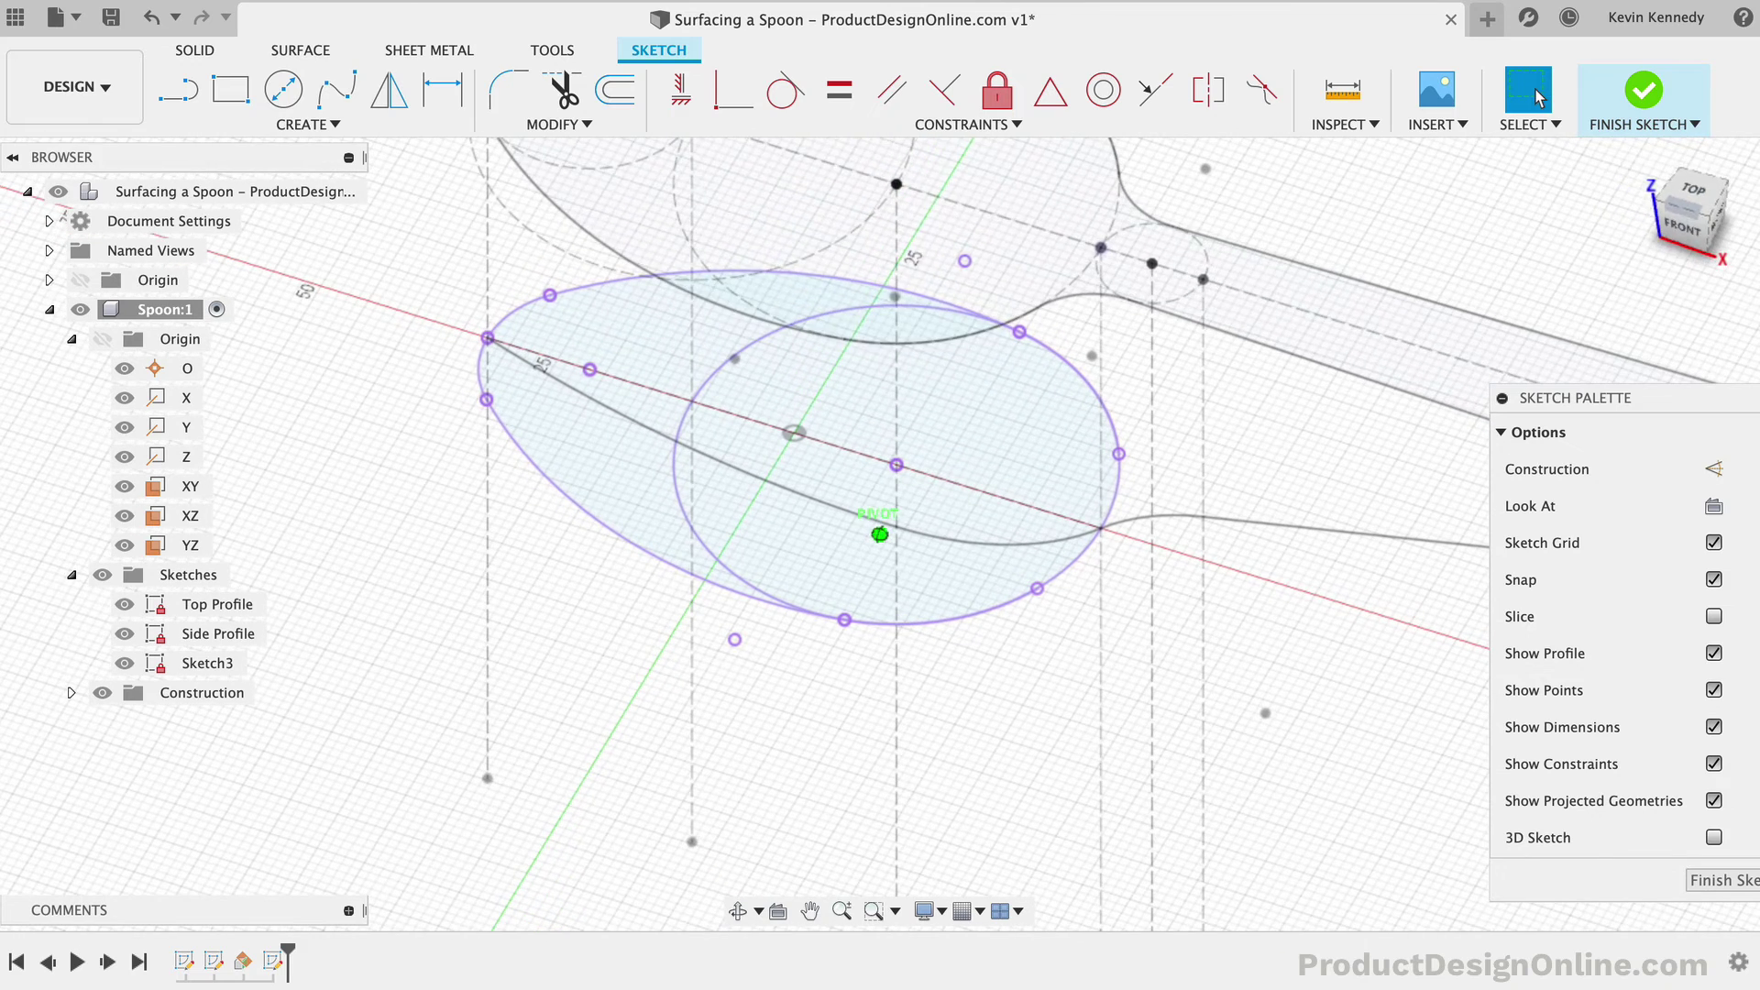
click(1080, 557)
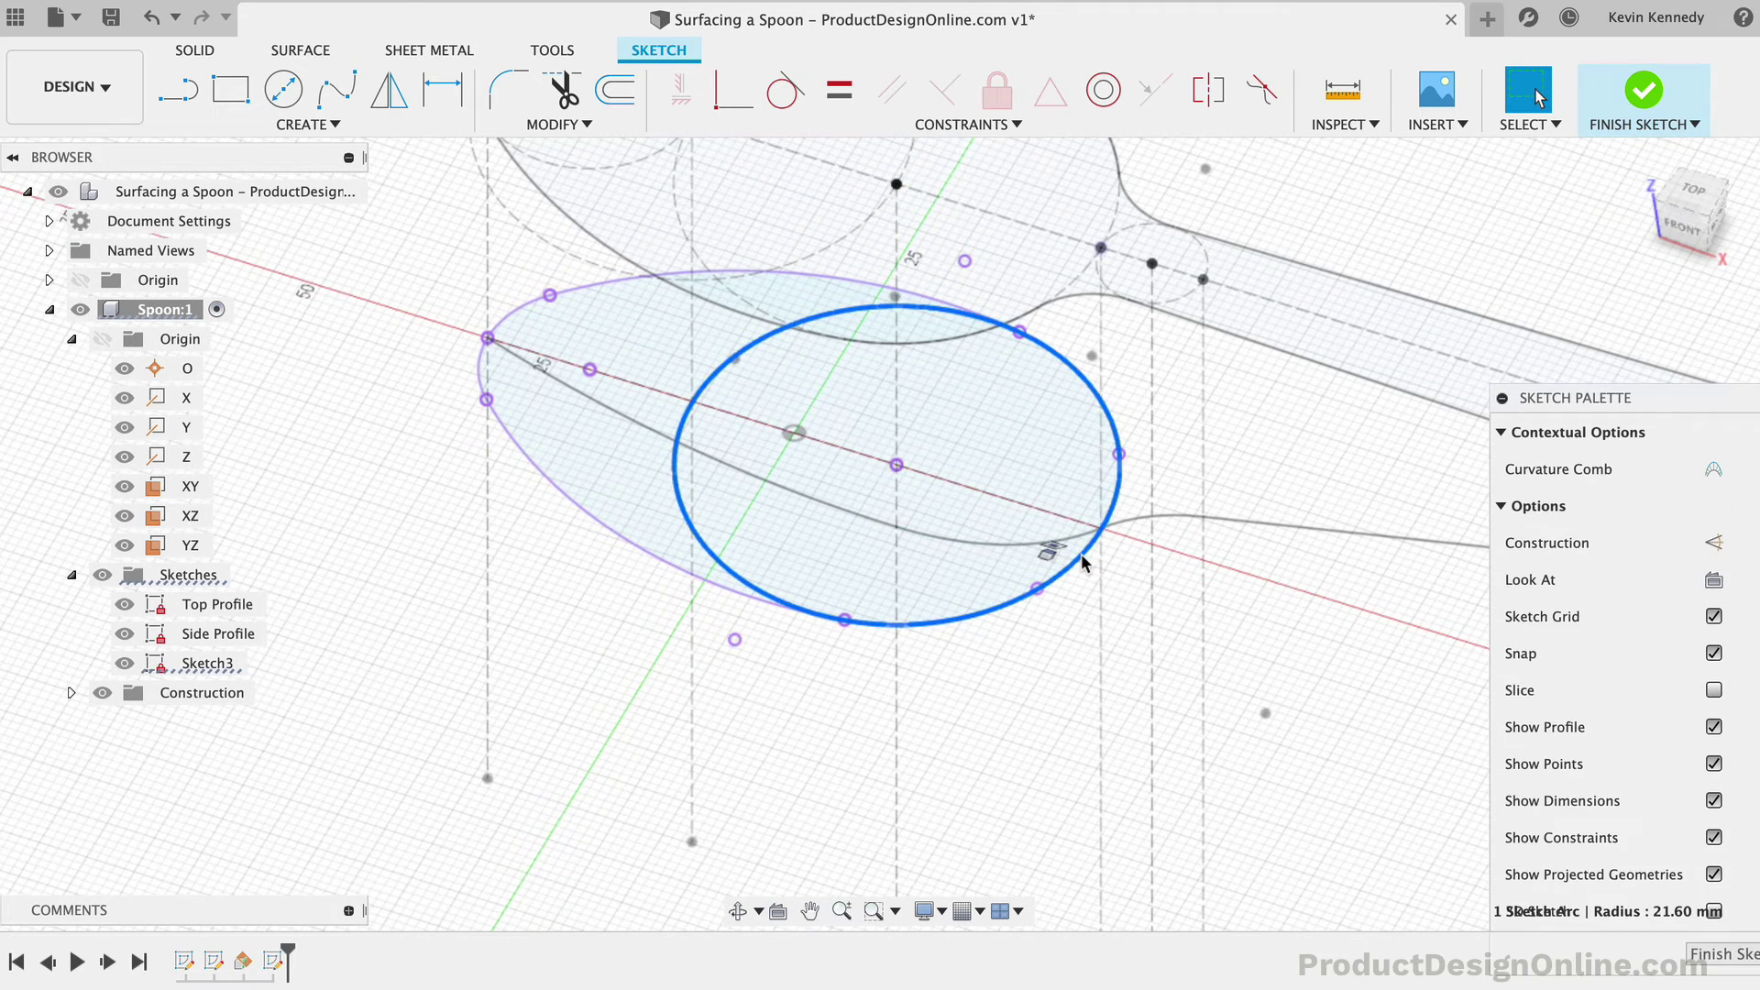
key(Delete)
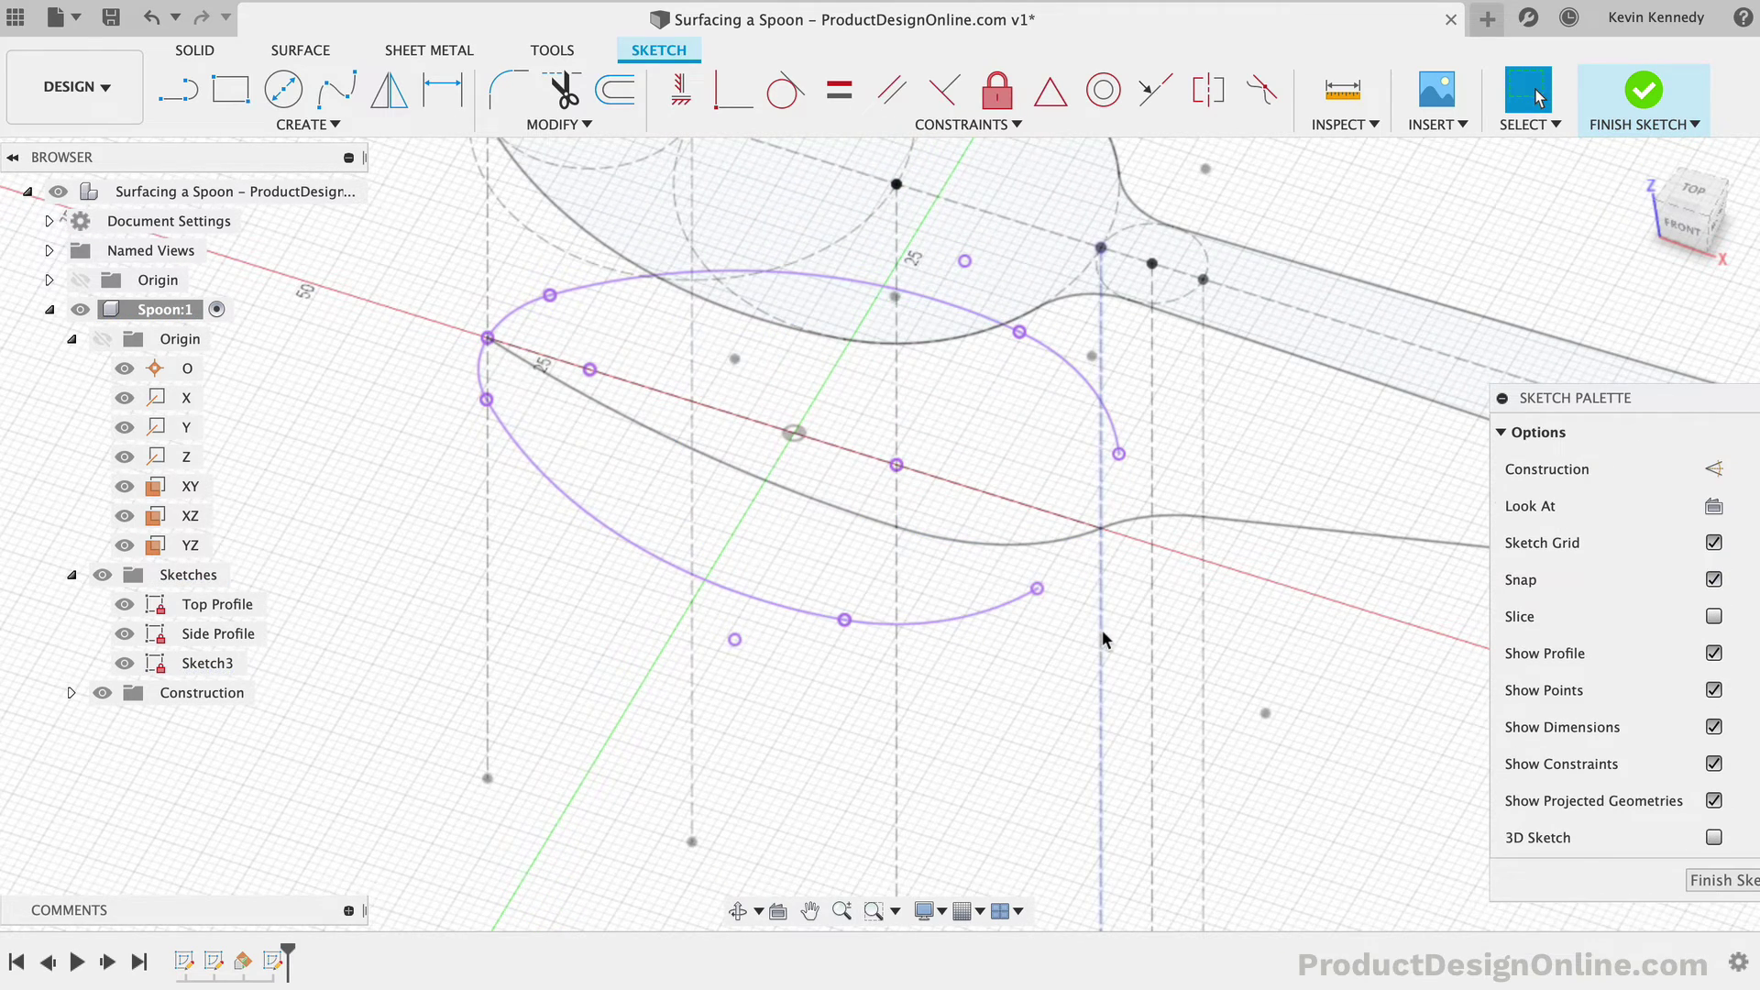
Step: Close the neck-end gap in the bowl outline with a tangent arc between the two open arc endpoints
click(337, 123)
mouse_move(283, 226)
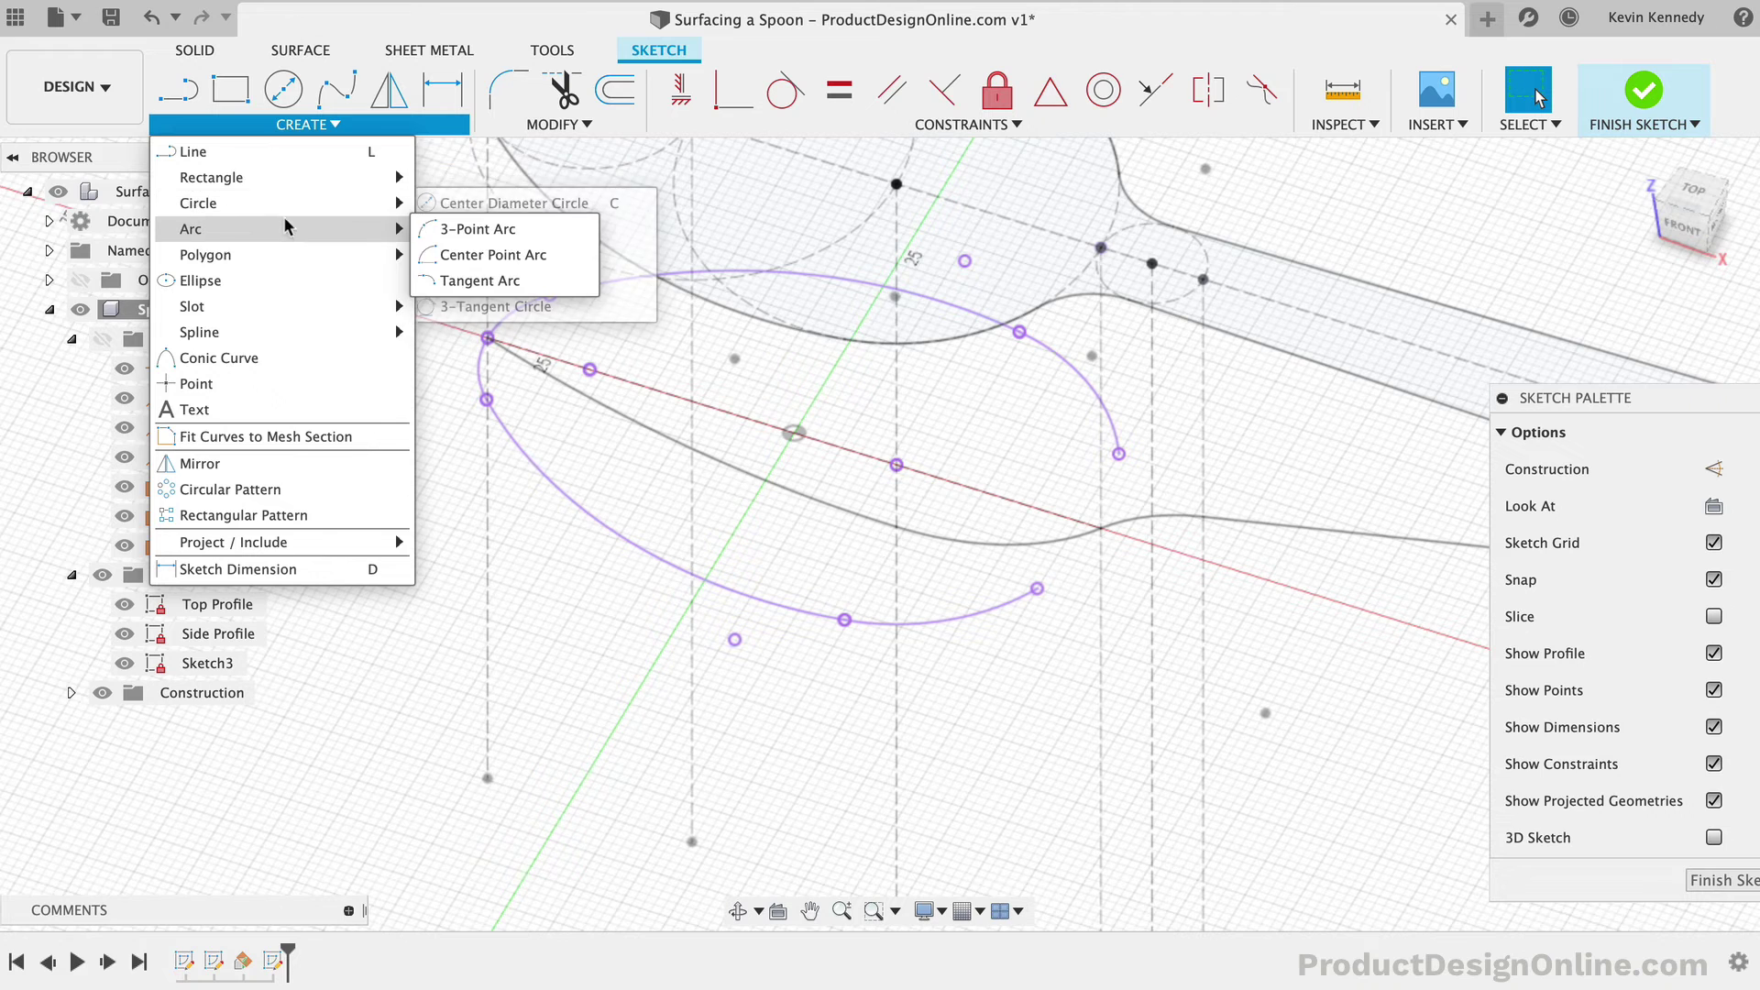
click(514, 280)
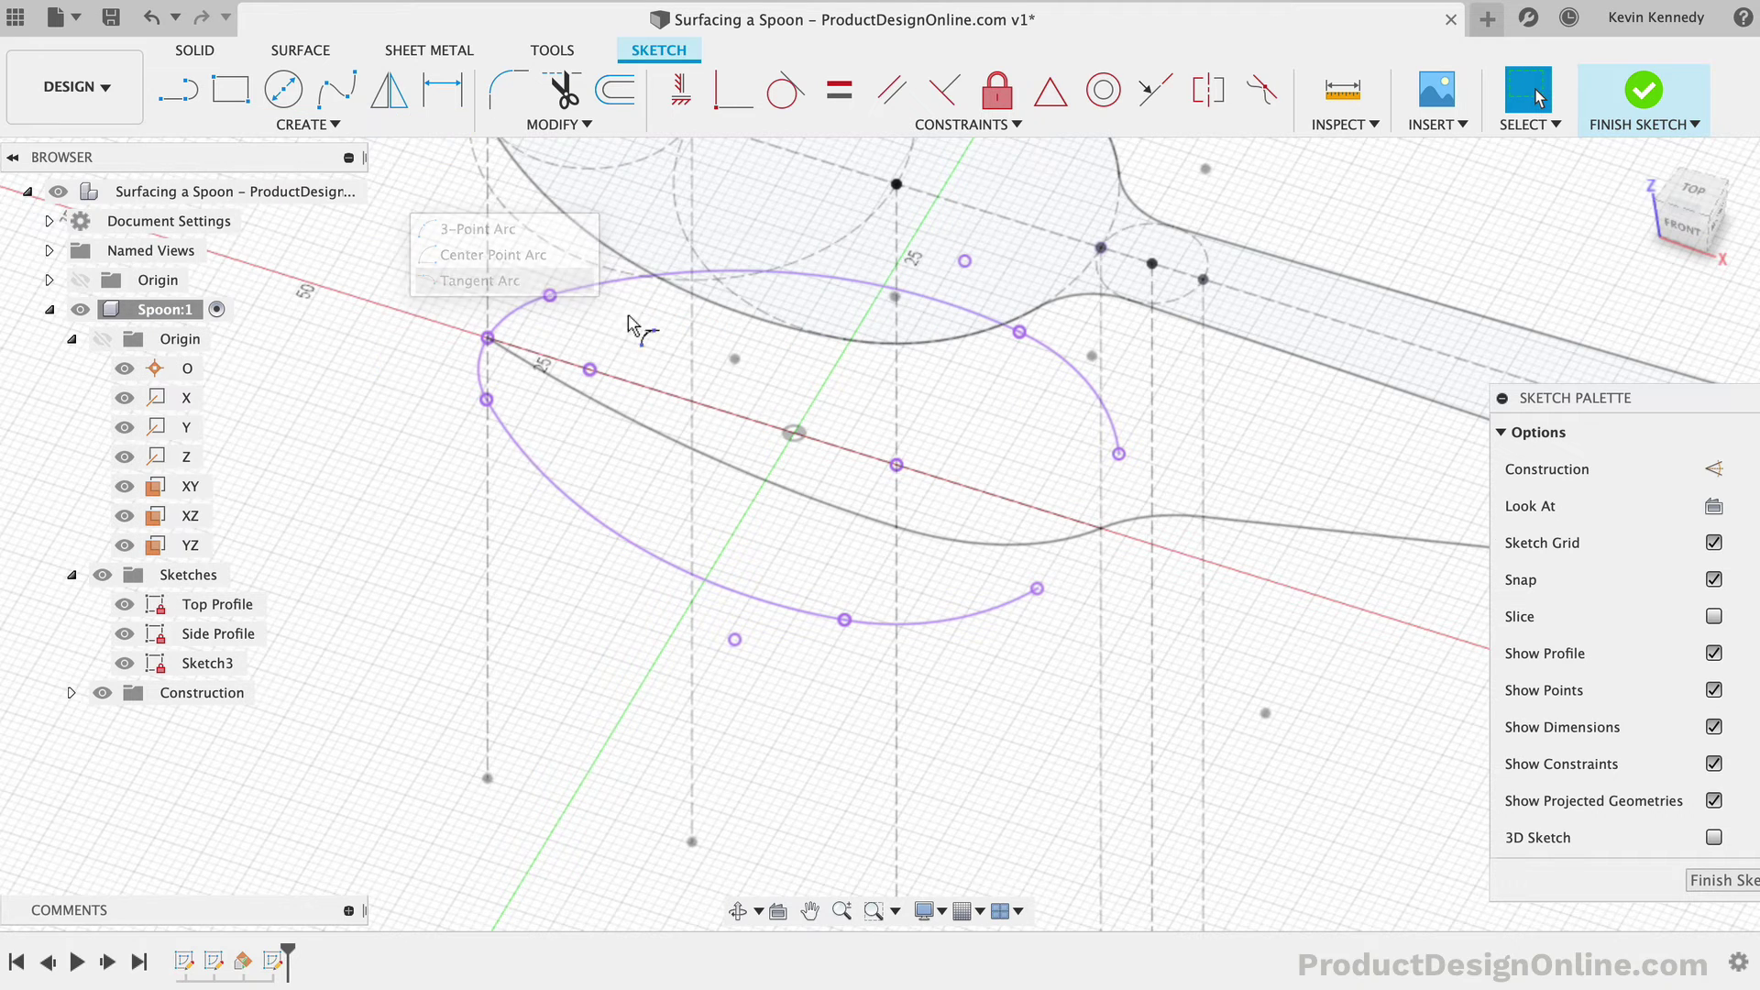
click(1037, 589)
click(1120, 454)
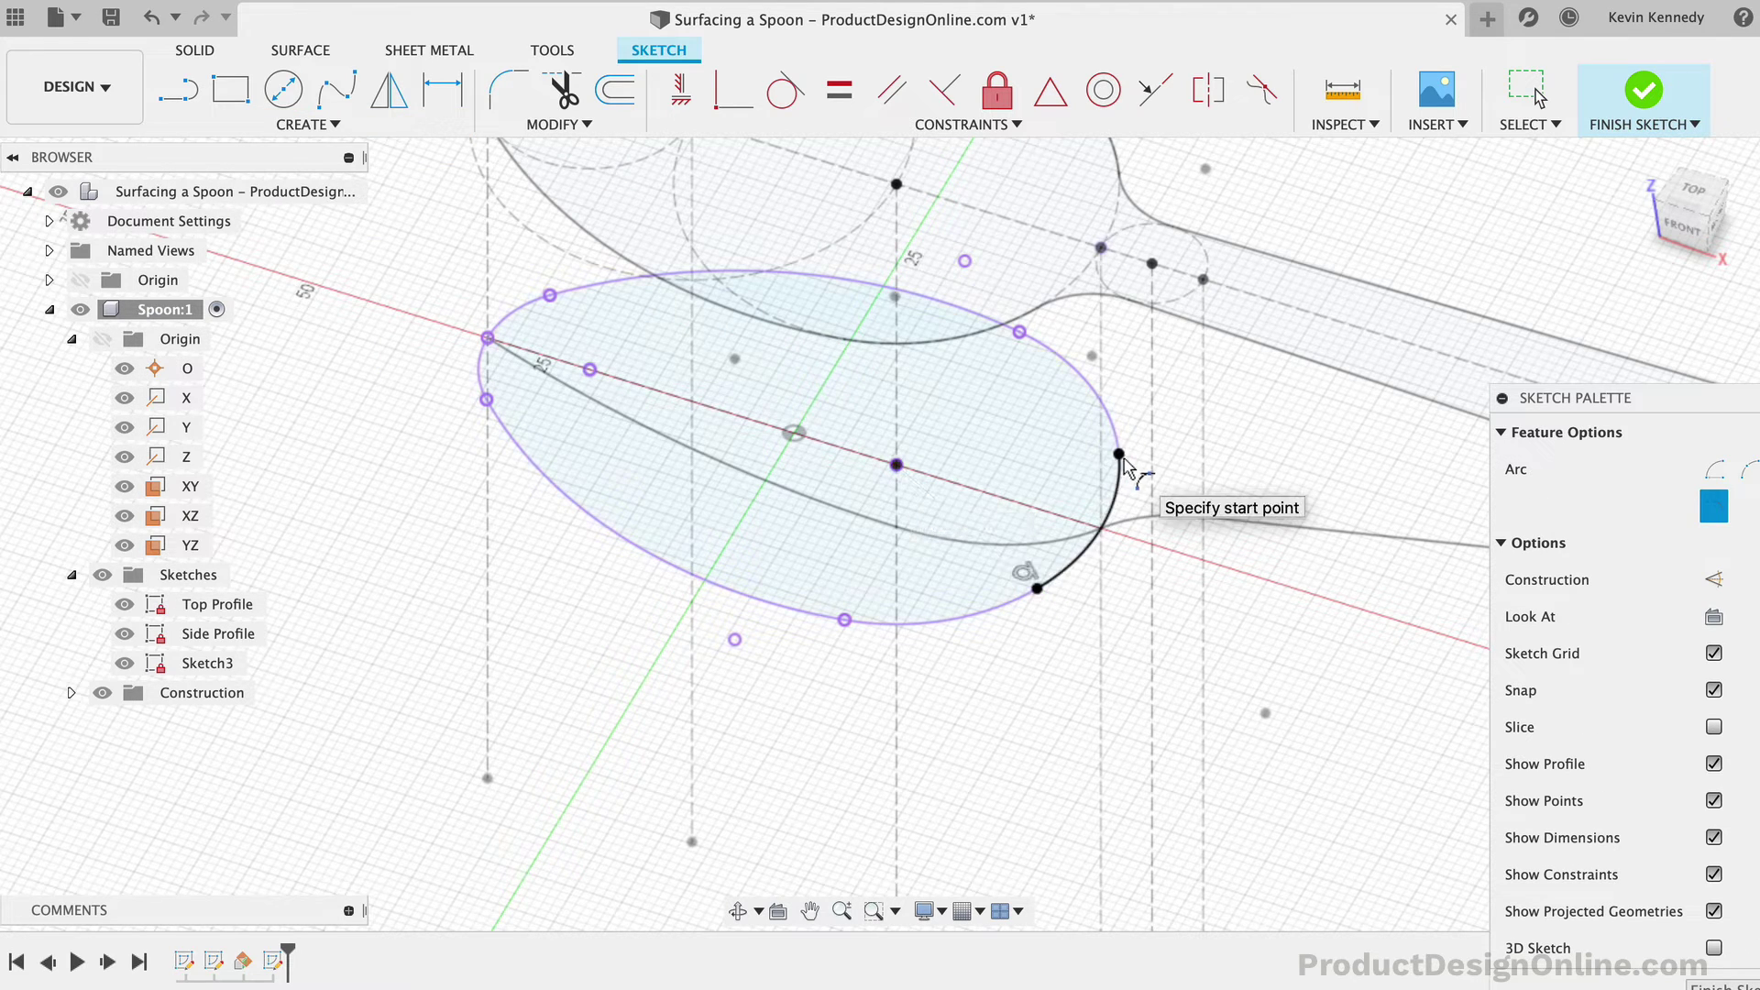
click(1529, 90)
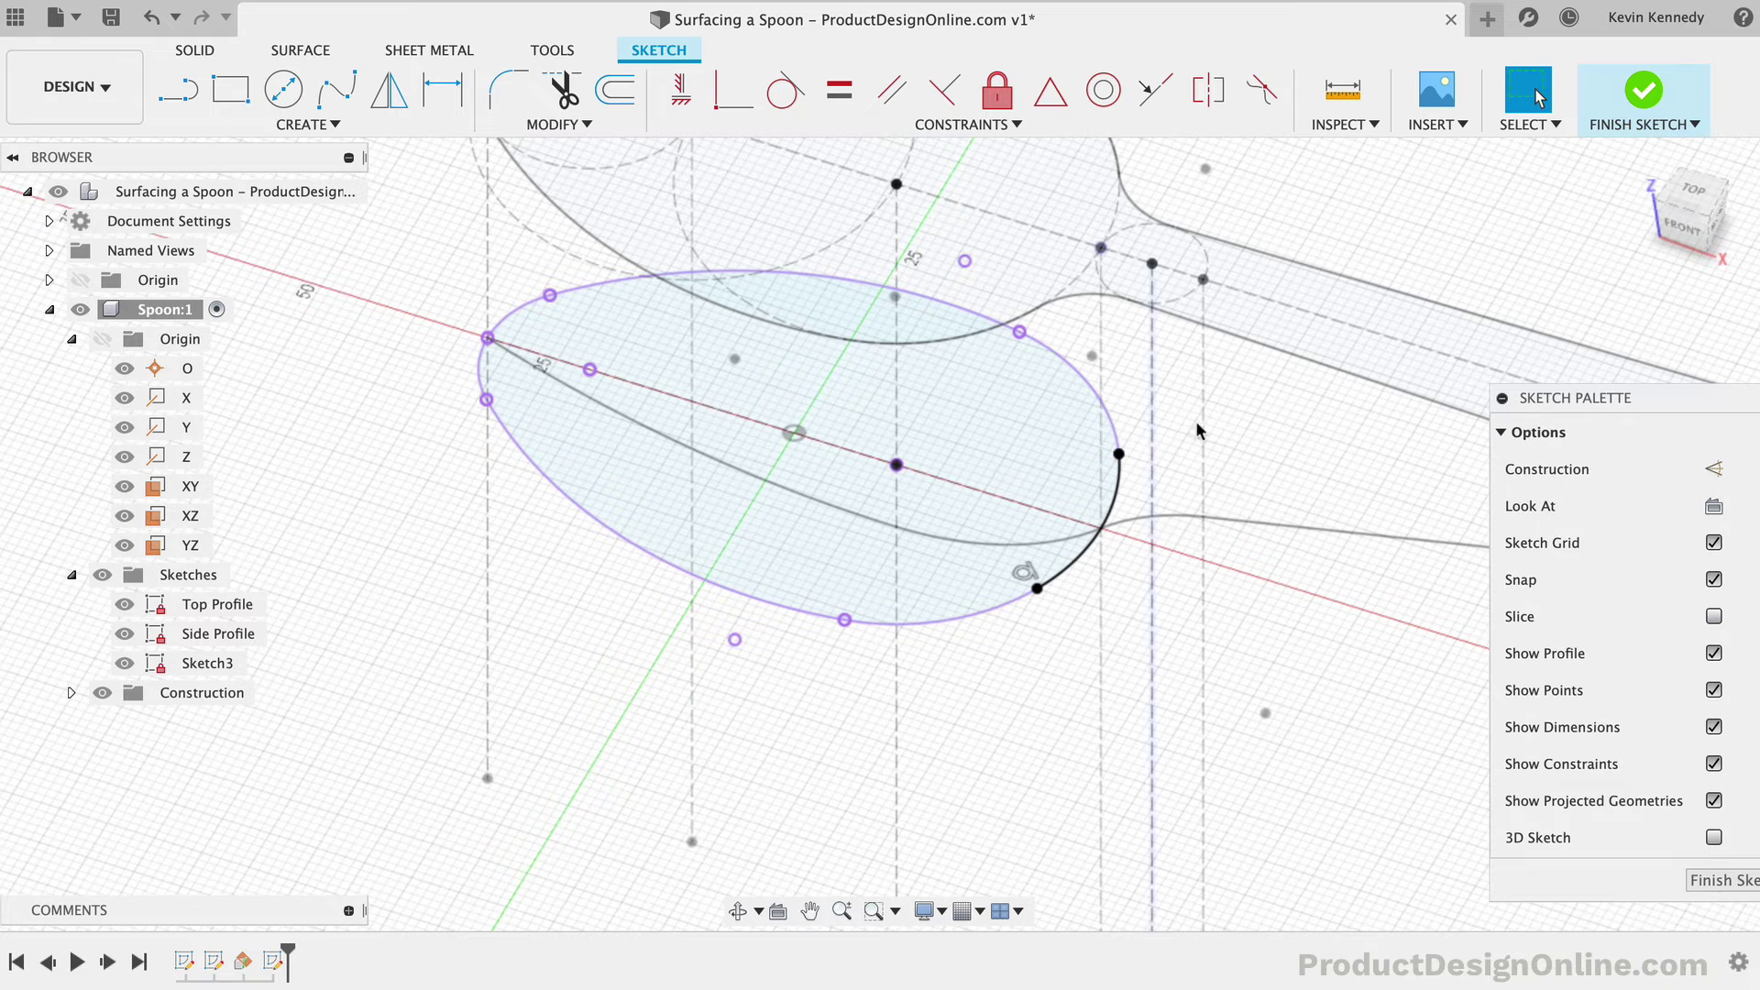
Step: Finish the bowl outline sketch and rename it Lip
click(1643, 95)
click(203, 664)
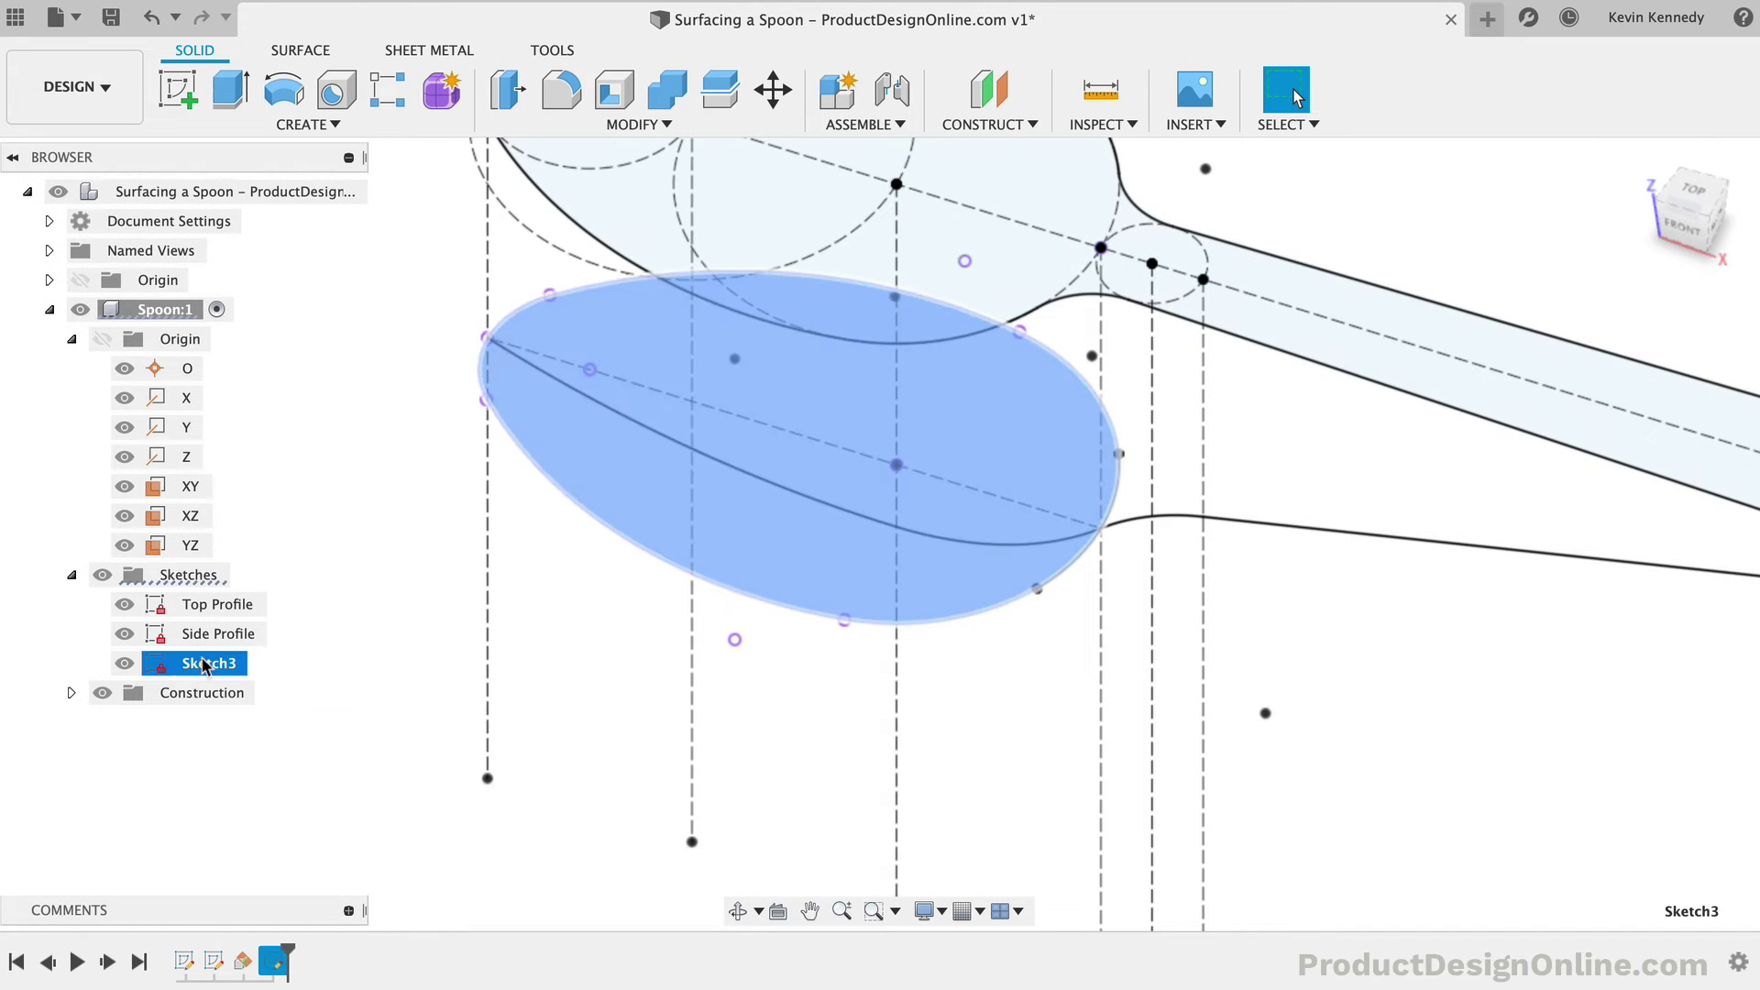
text(Lip)
key(Return)
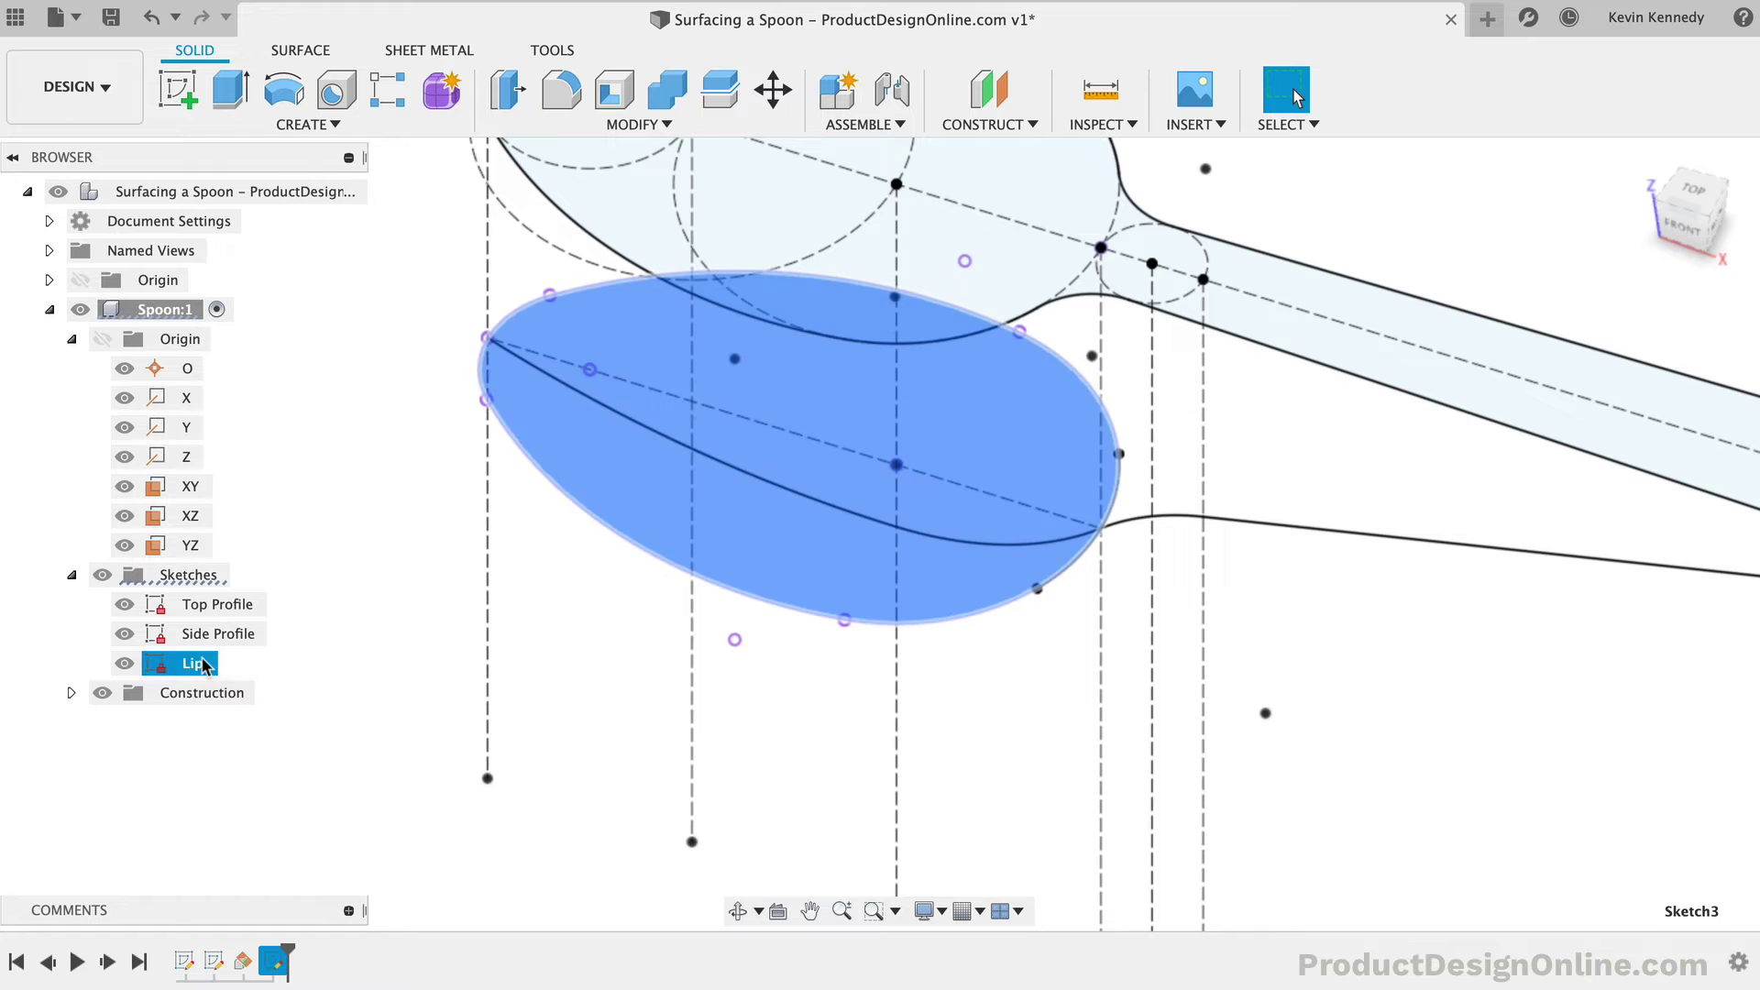
click(389, 626)
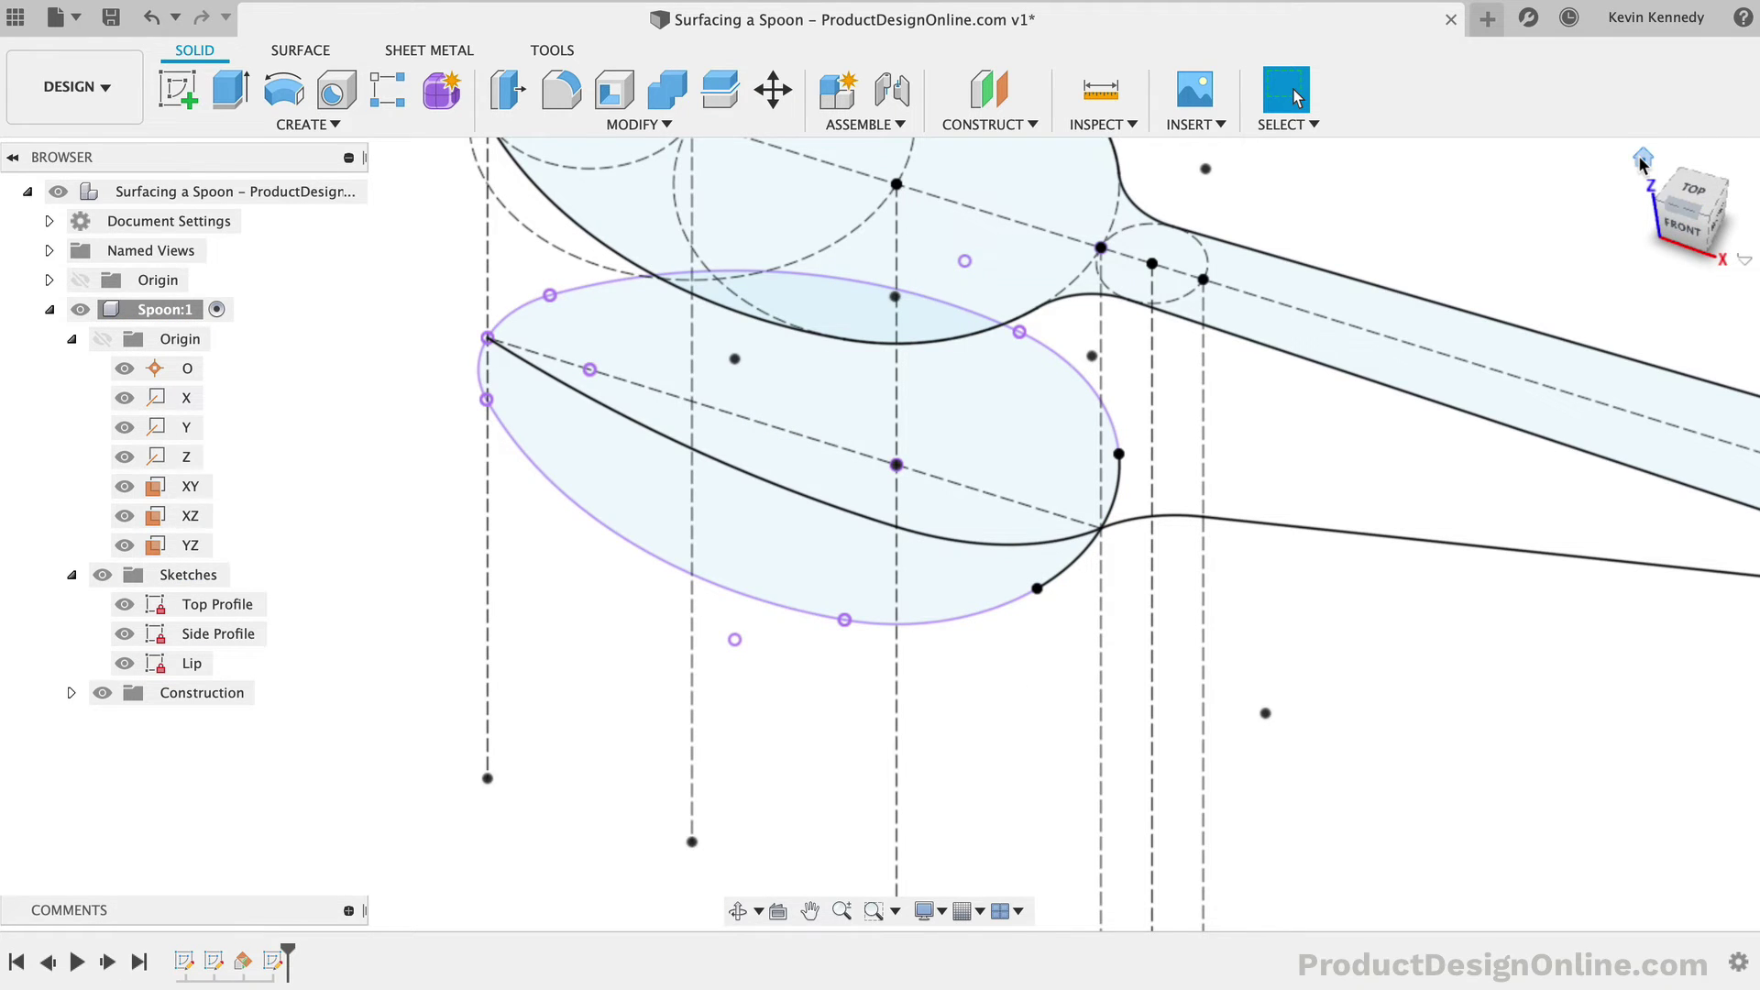
Step: Create a Plane at Angle of 90 degrees through the Side Profile's vertical construction line at the neck-end bowl circle's center
click(1643, 162)
click(662, 505)
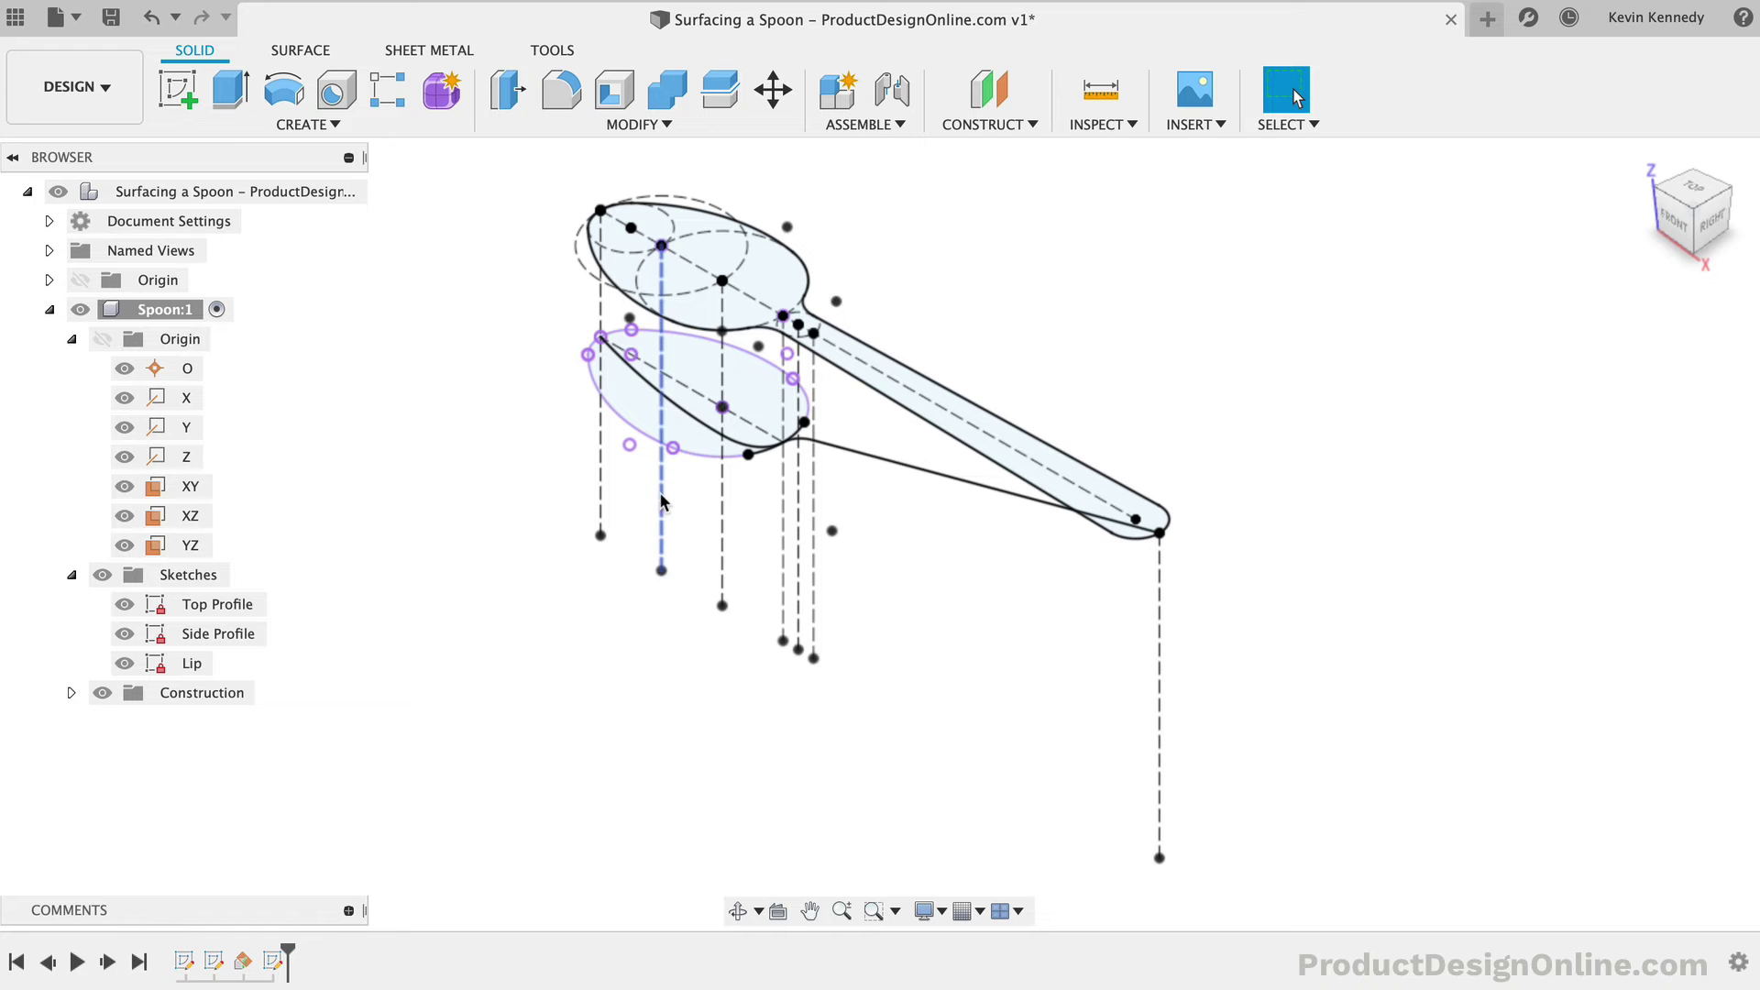
click(722, 498)
click(667, 640)
scroll(668, 640, left, 2)
scroll(668, 640, up, 2)
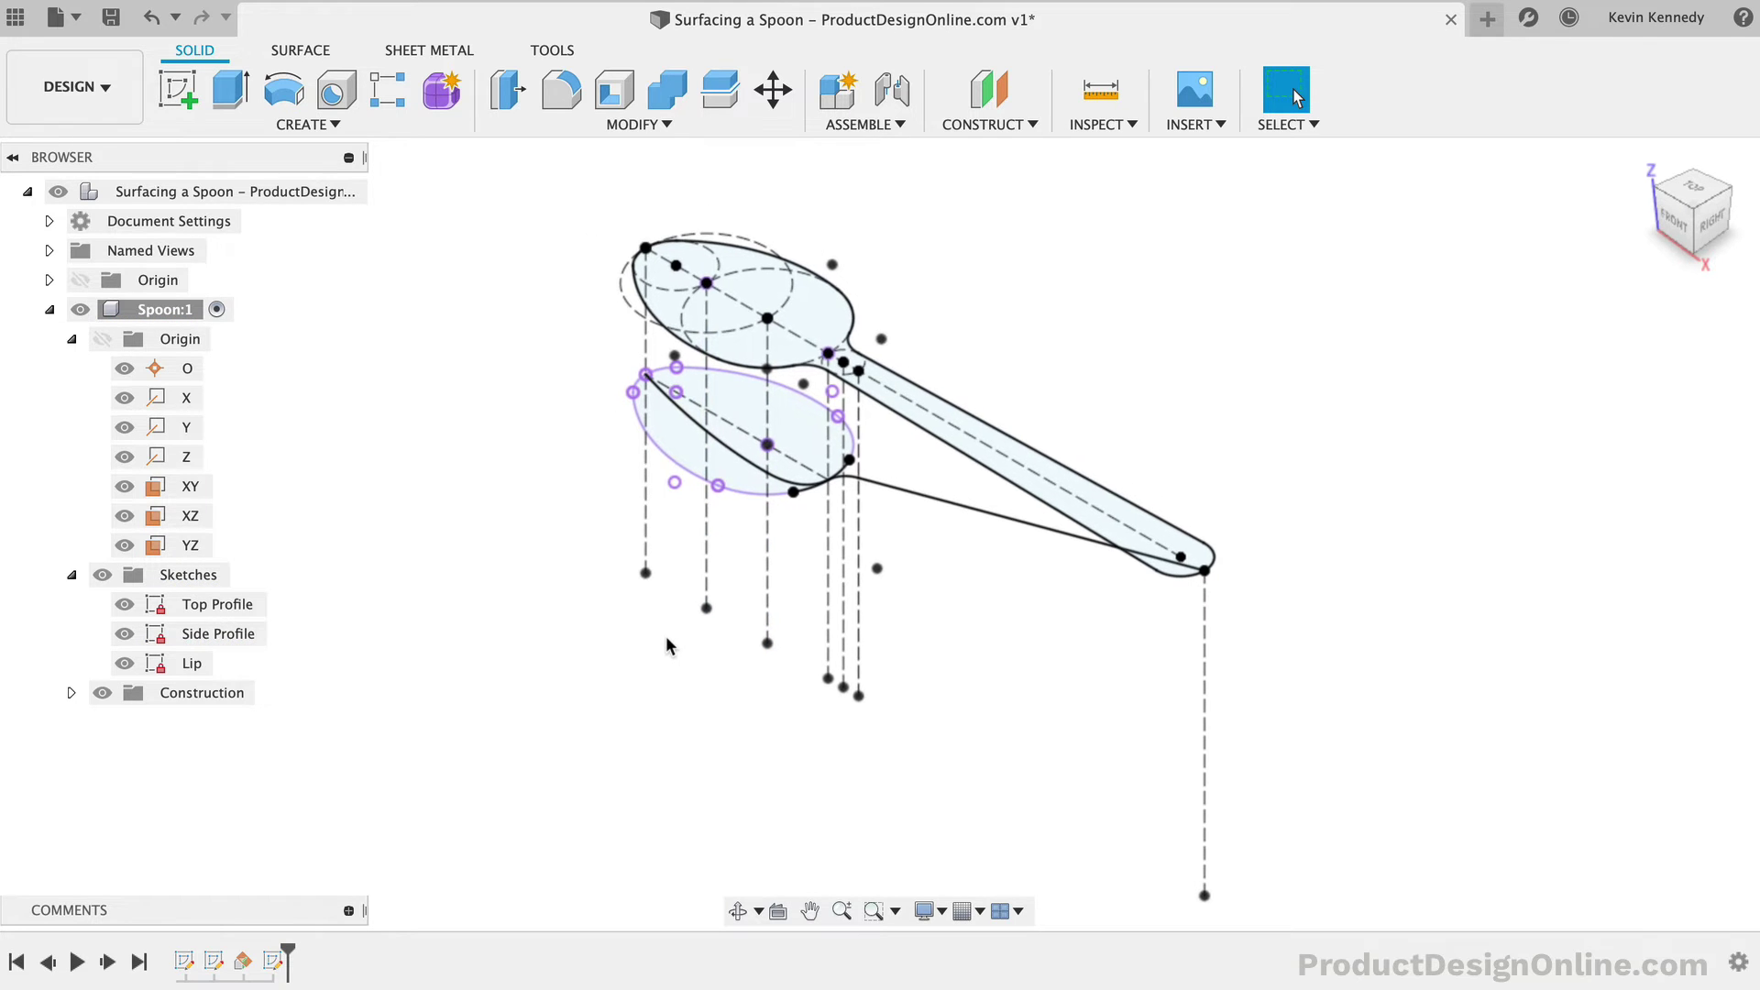
scroll(667, 644, up, 5)
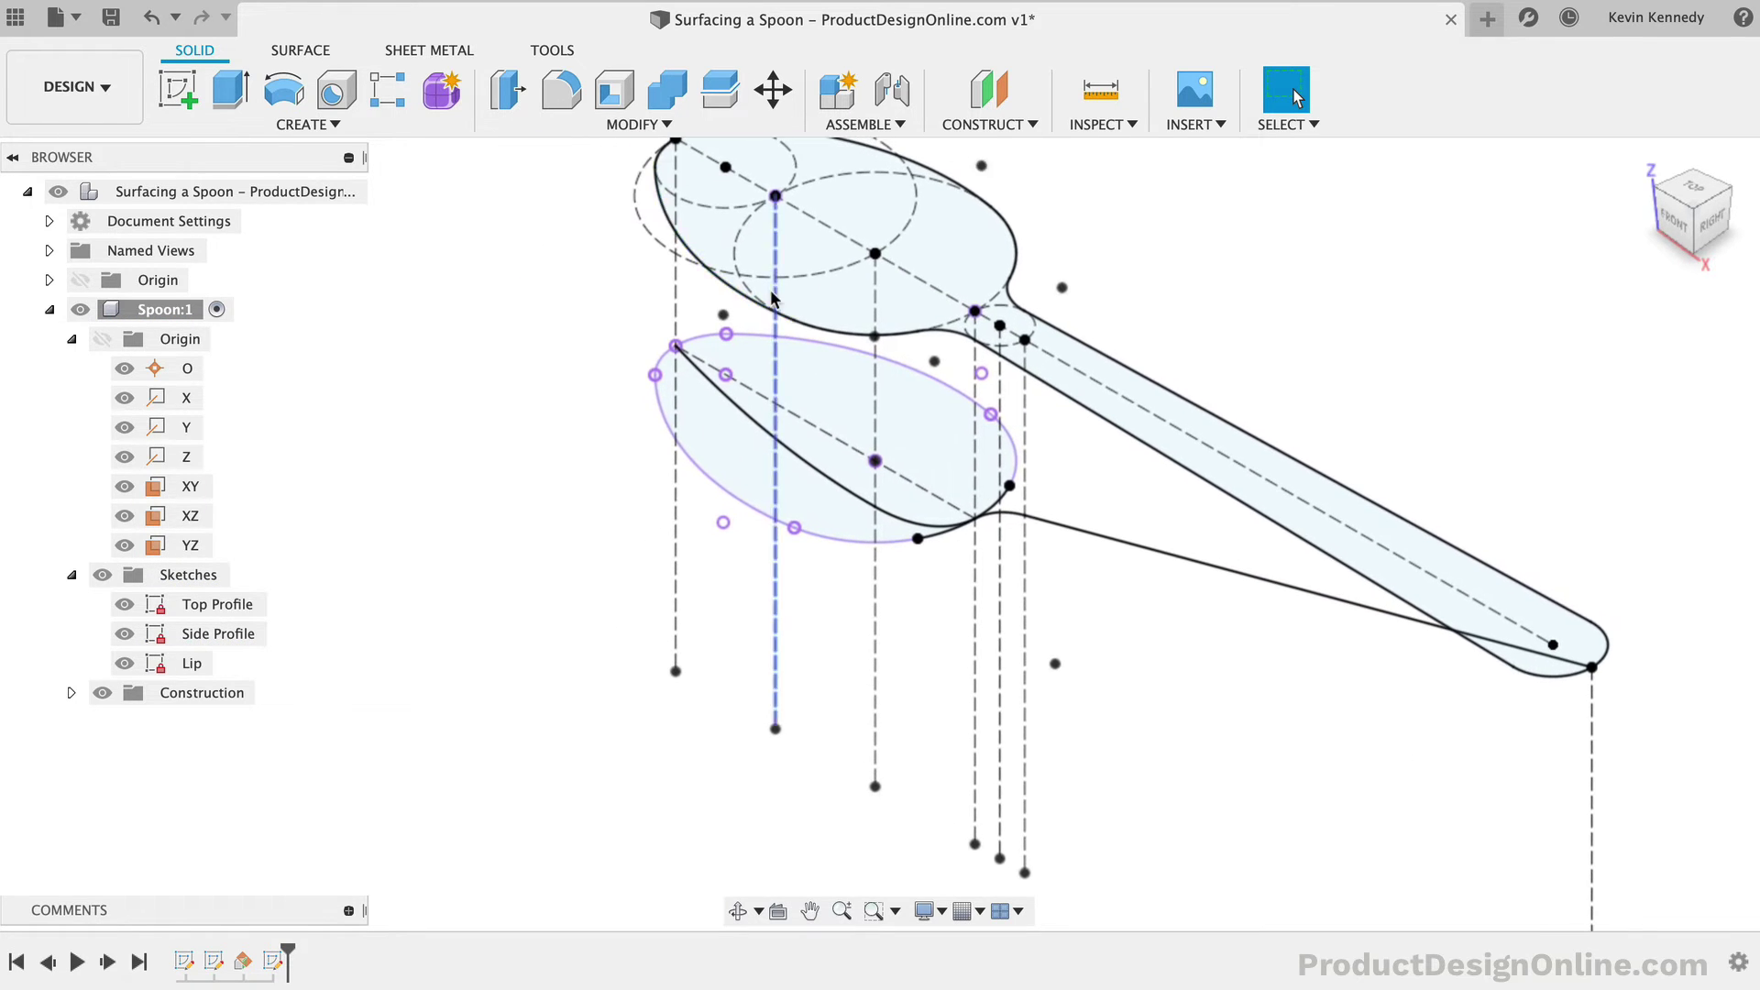
click(989, 124)
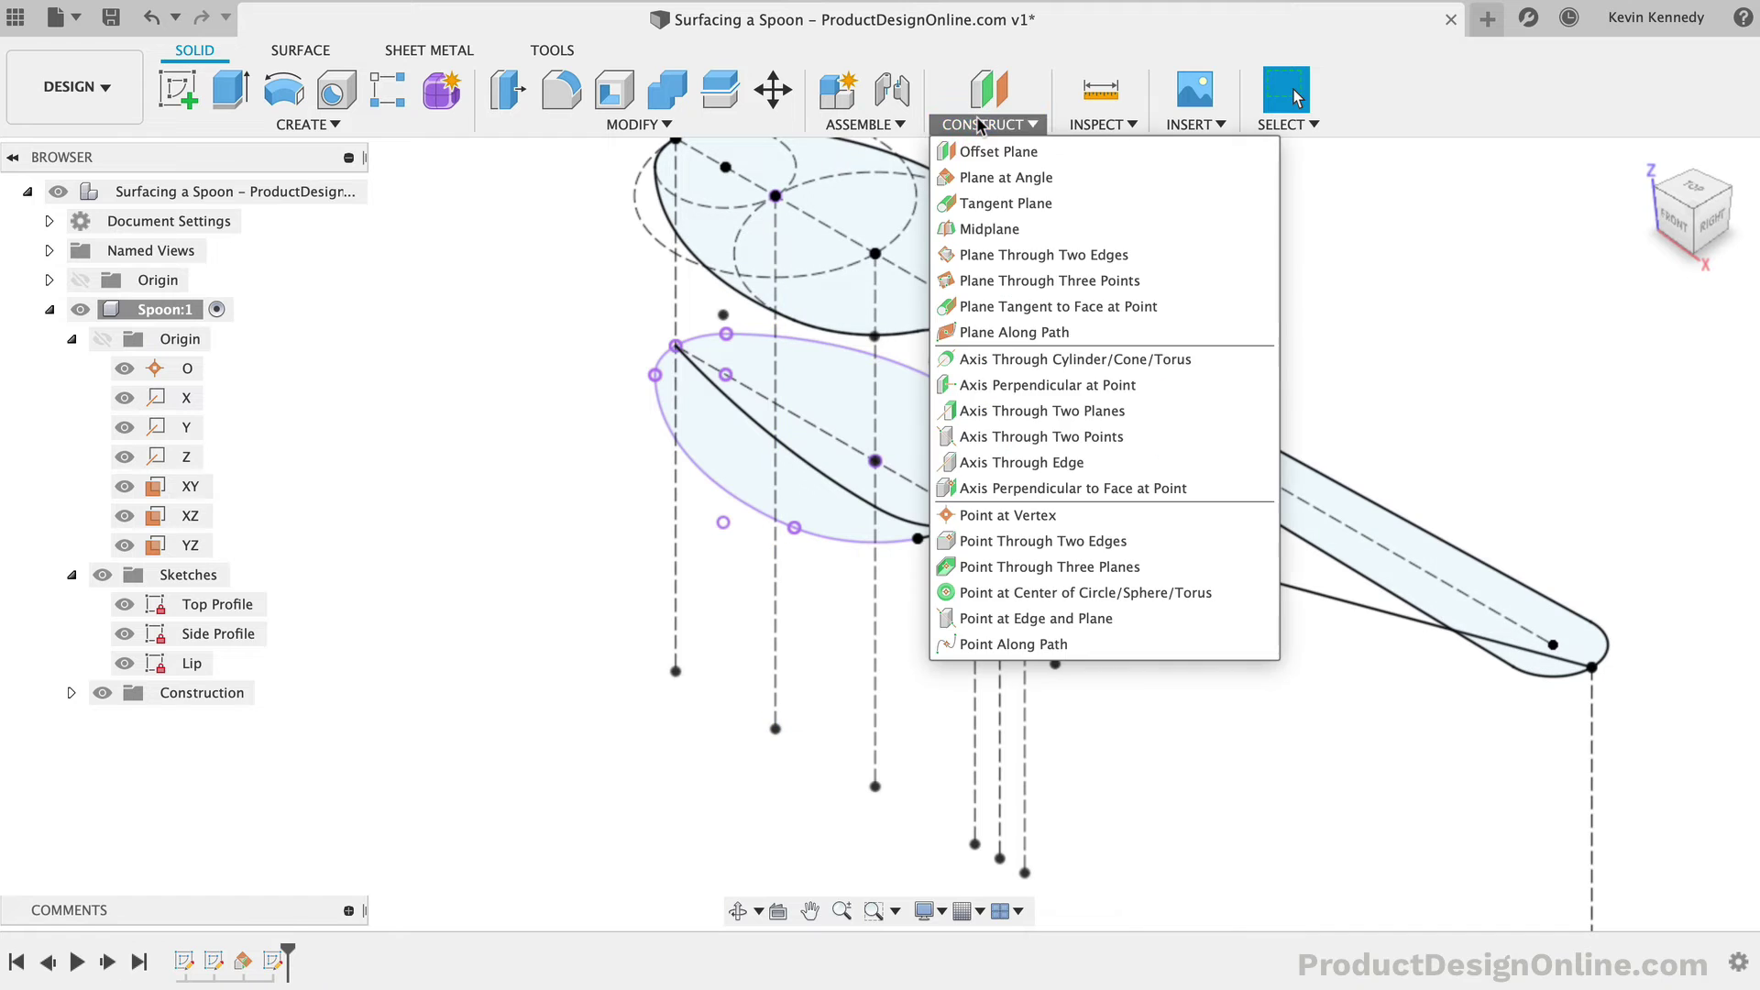
click(1068, 181)
click(873, 635)
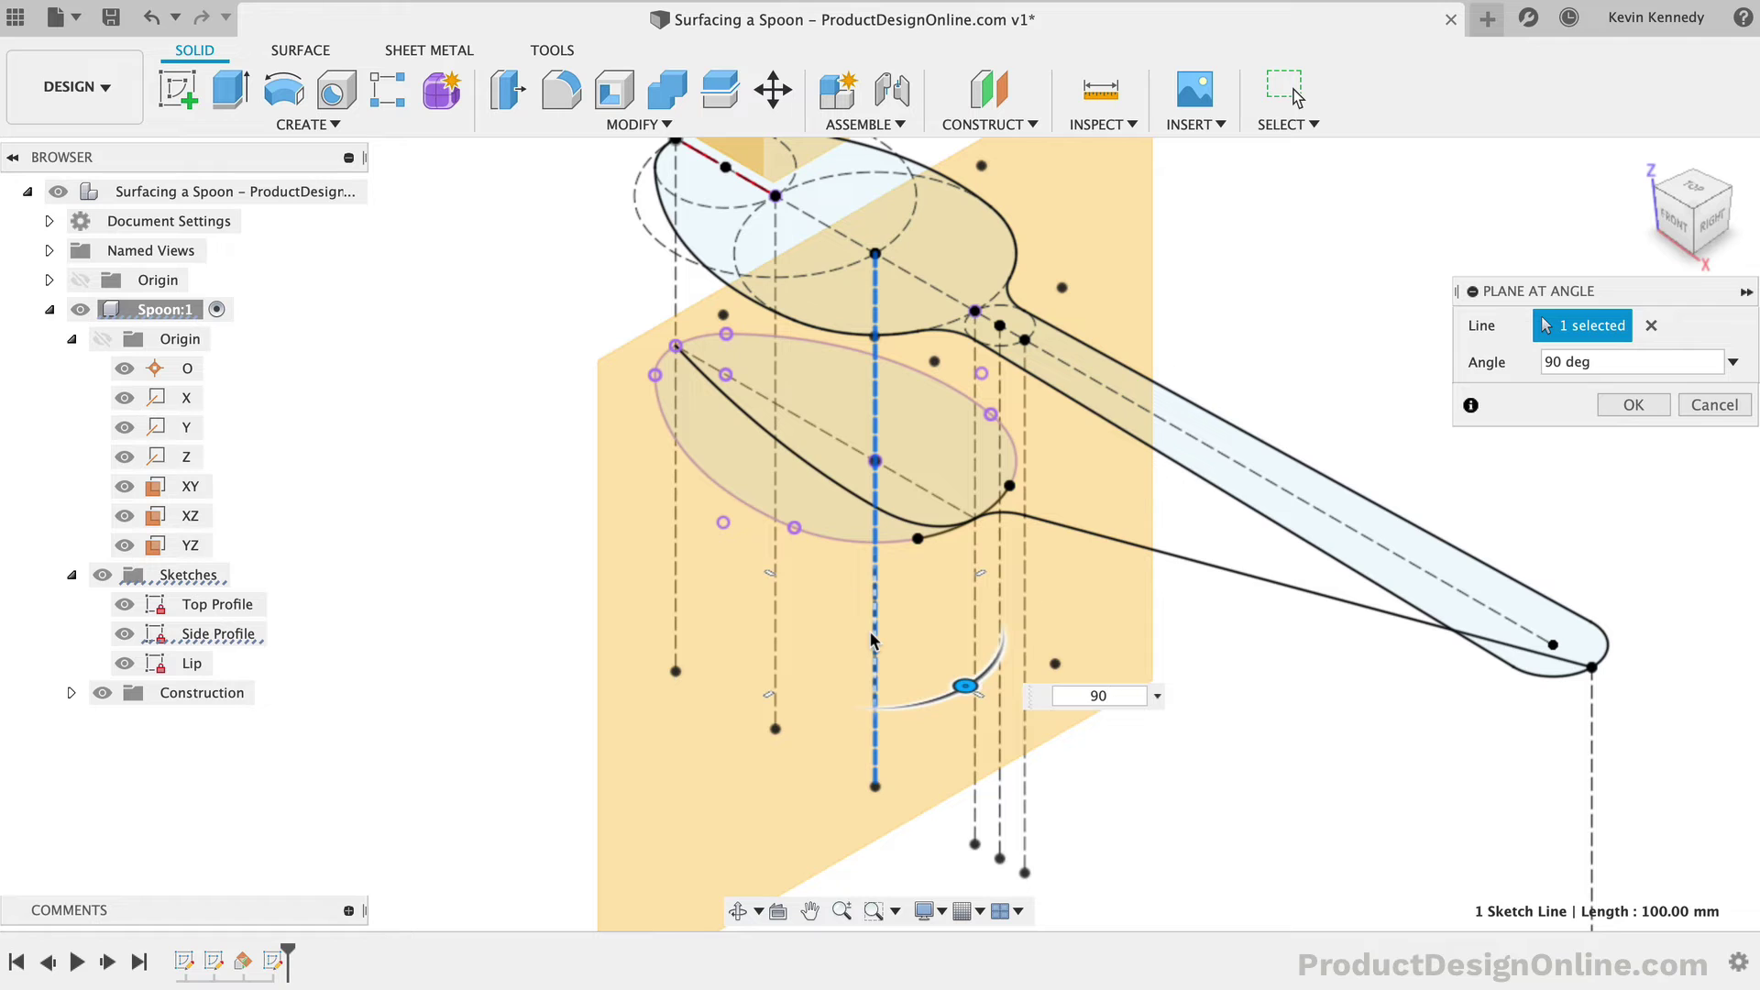
key(Return)
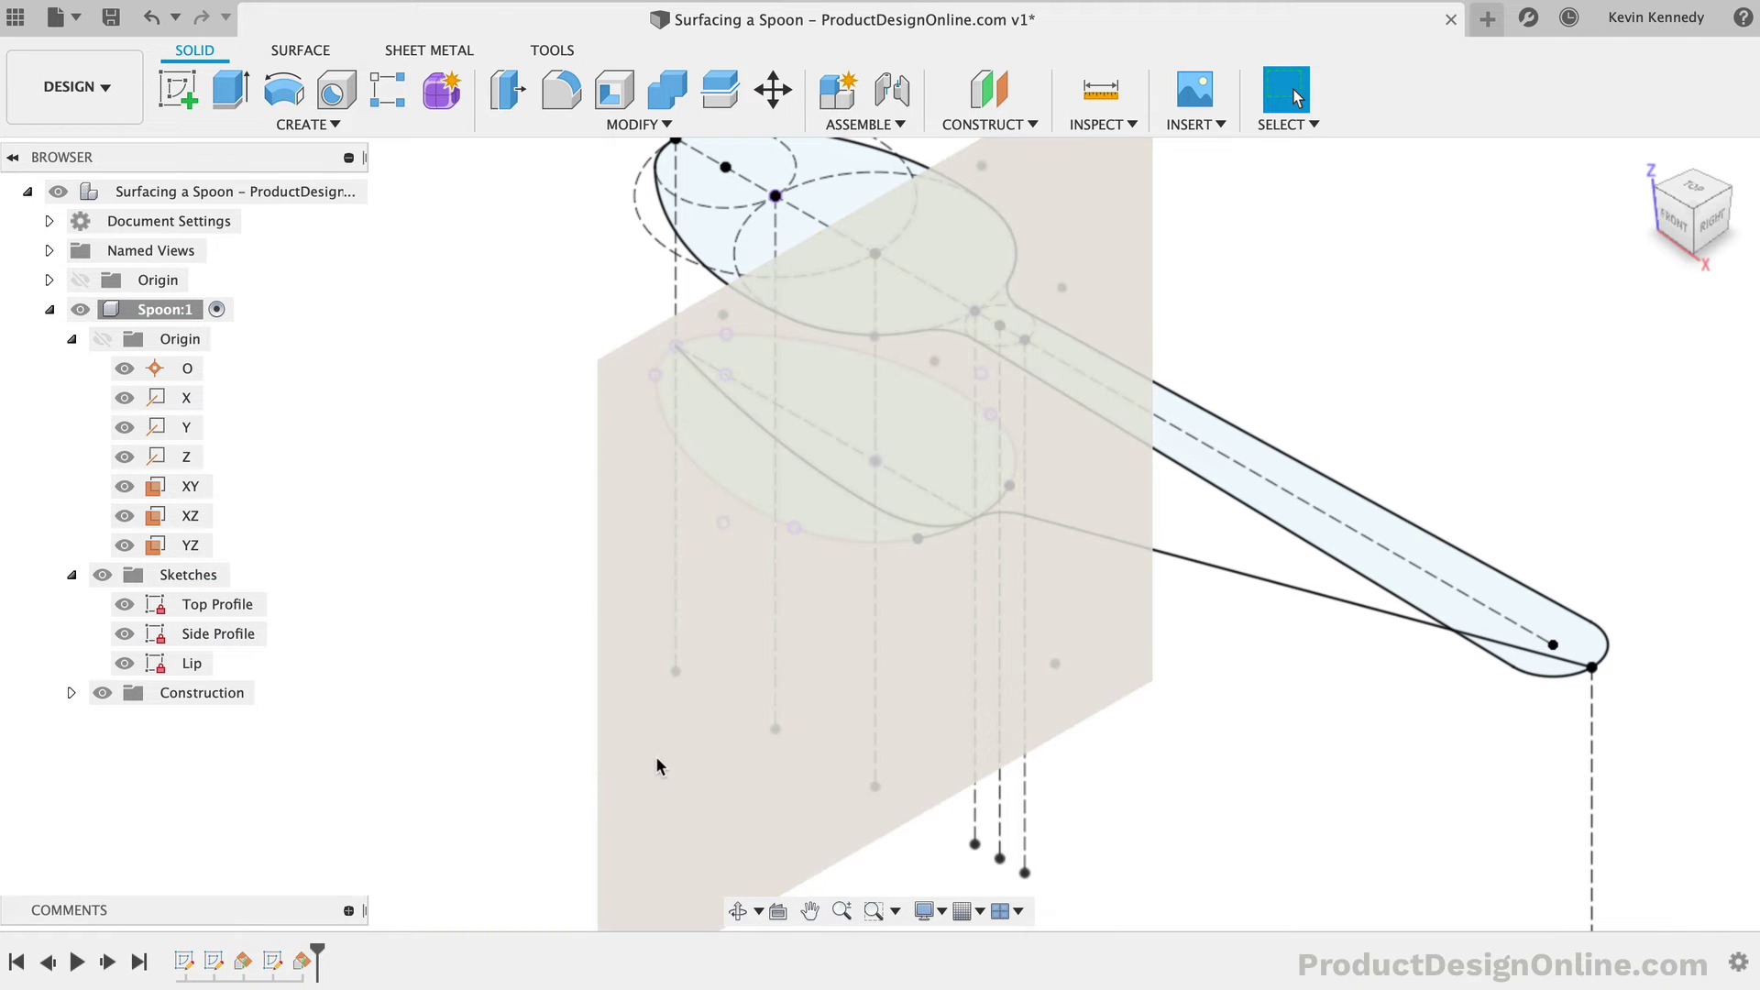
Step: Start a new sketch on the vertical construction plane crossing the bowl
right_click(656, 765)
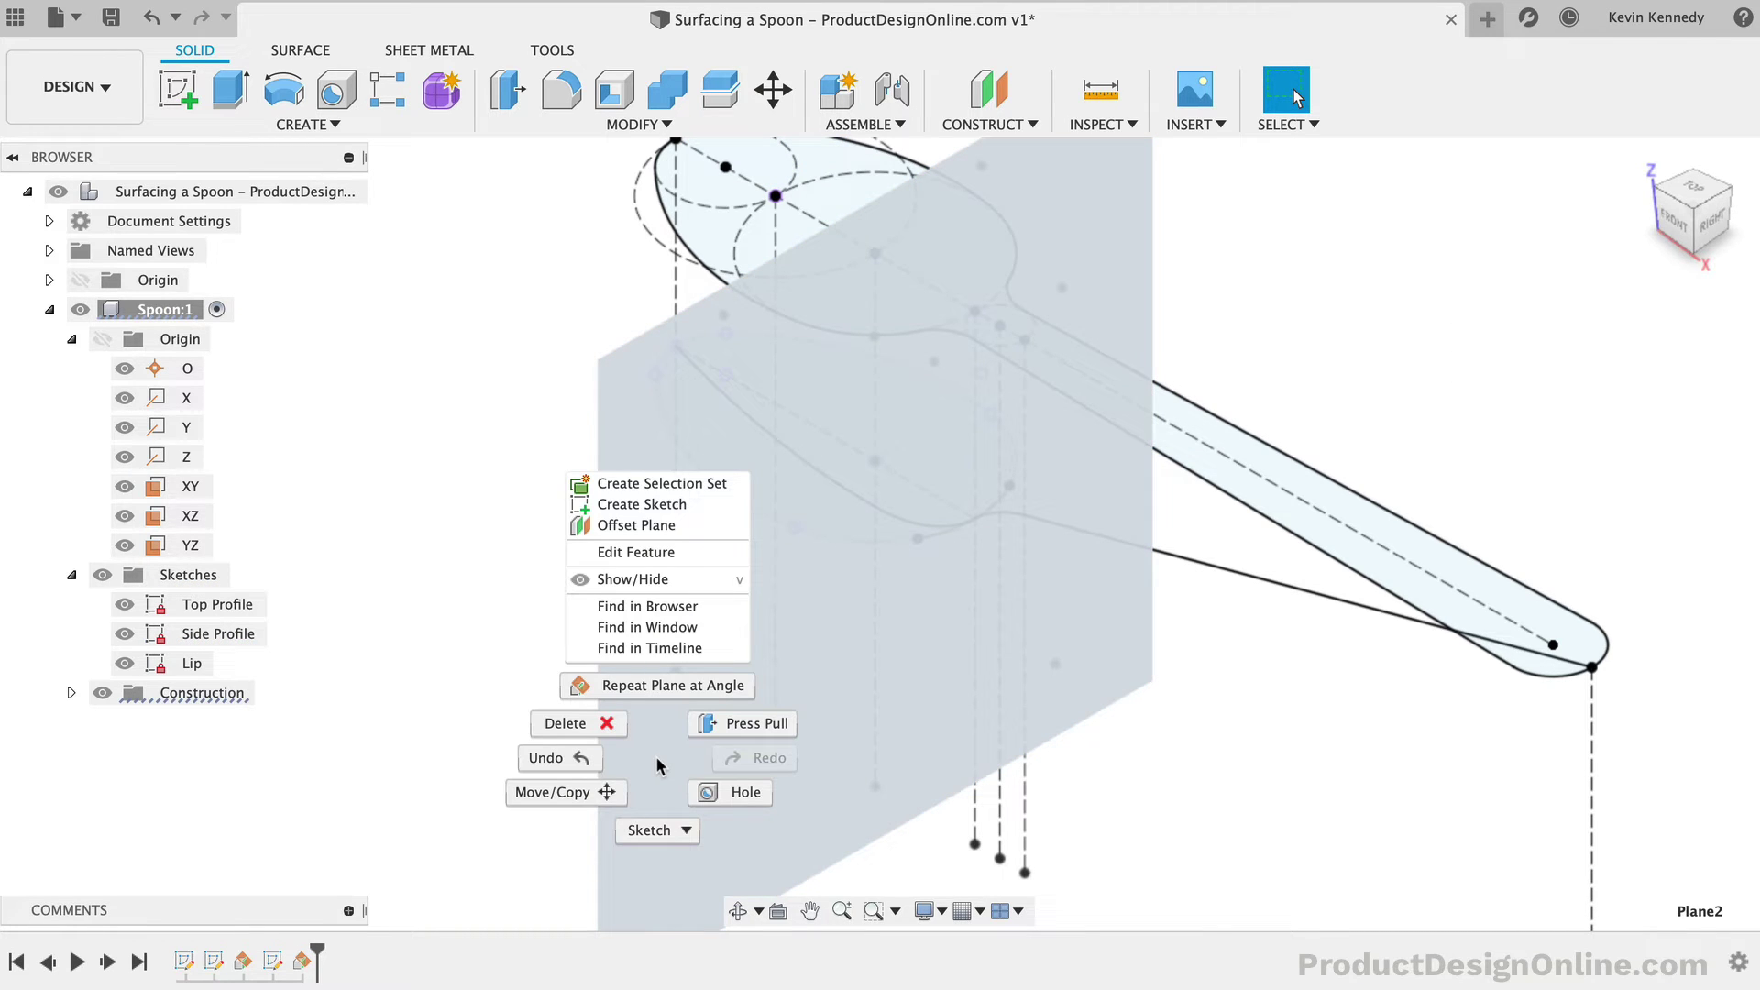
click(662, 507)
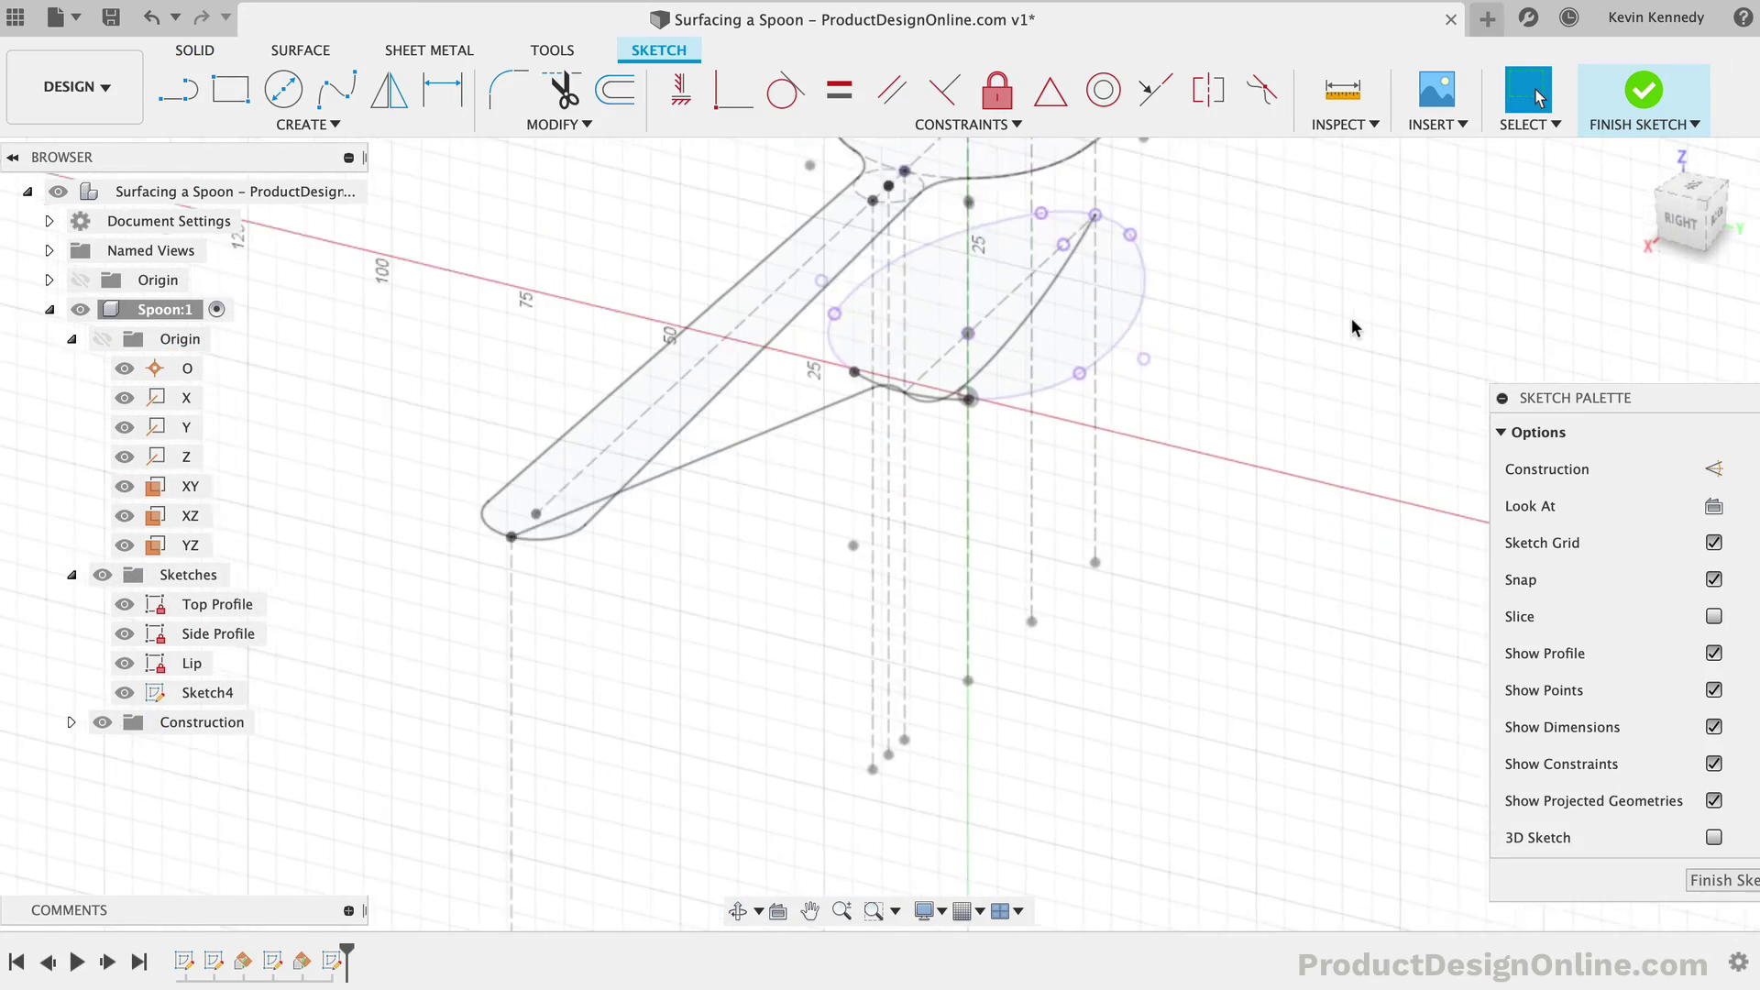
scroll(1352, 317, up, 5)
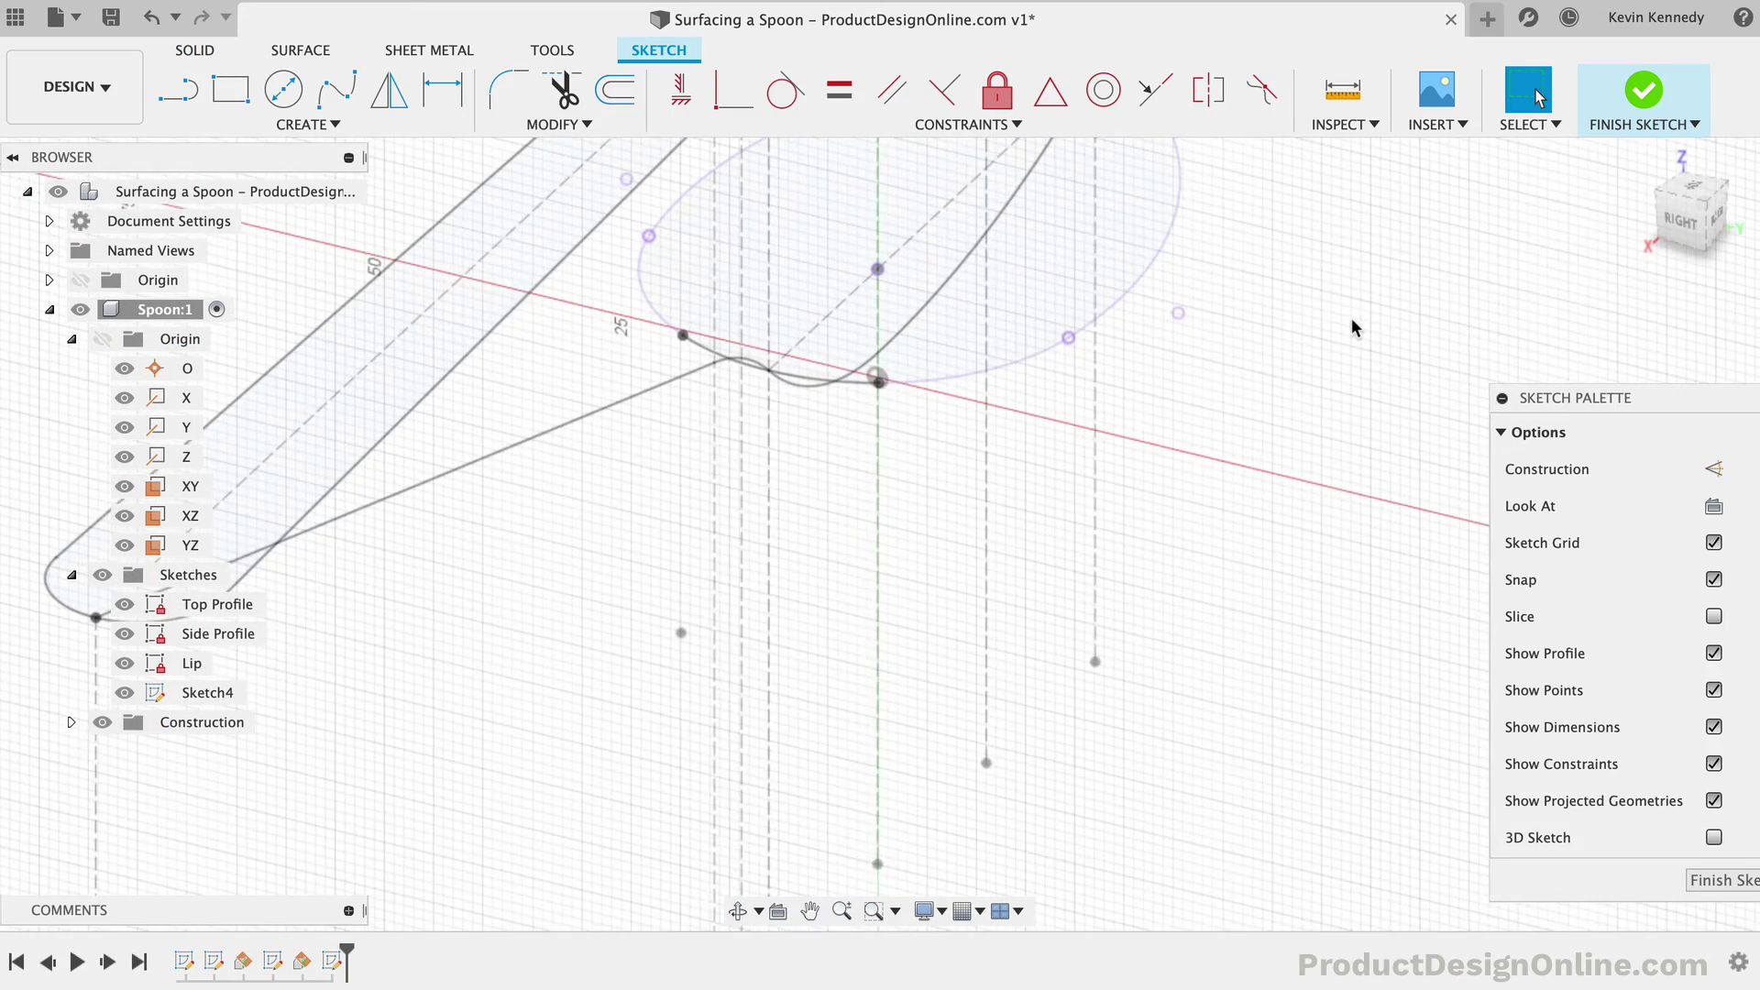
middle_drag(1352, 317, 1272, 327)
Step: Intersect the Side Profile's bowl curve point and the Lip outline's two side arcs with the sketch plane, keeping the projection link
text(sinterse)
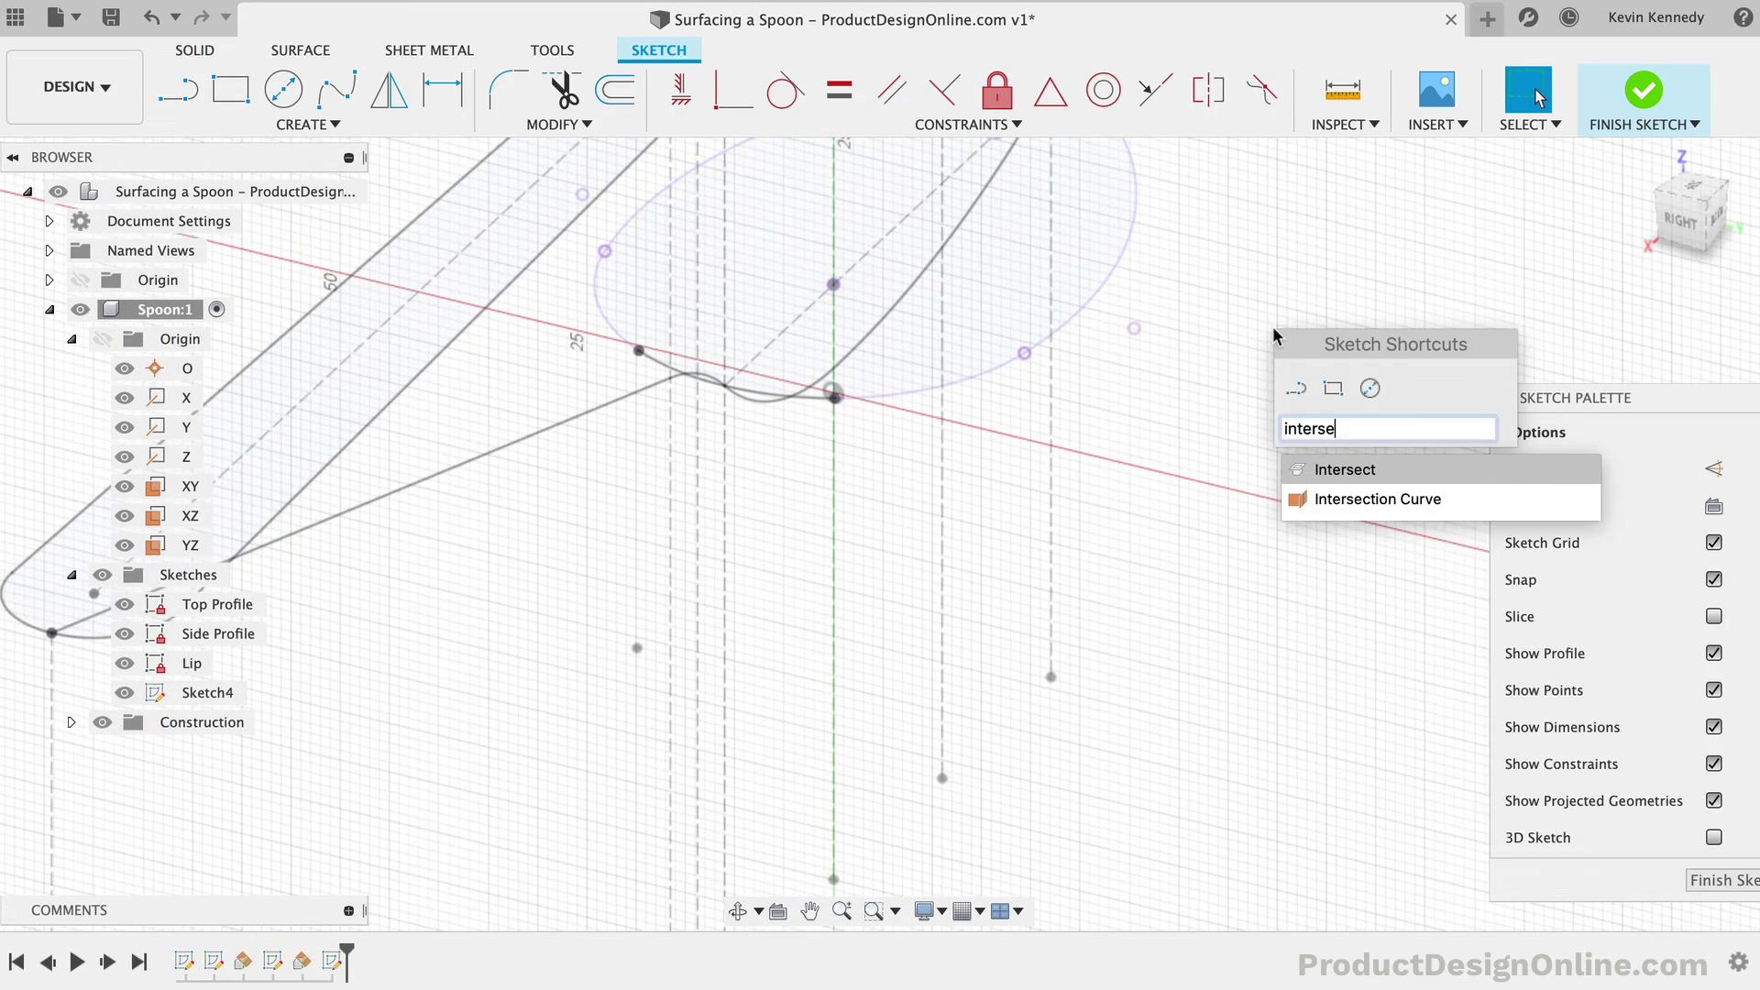
key(Return)
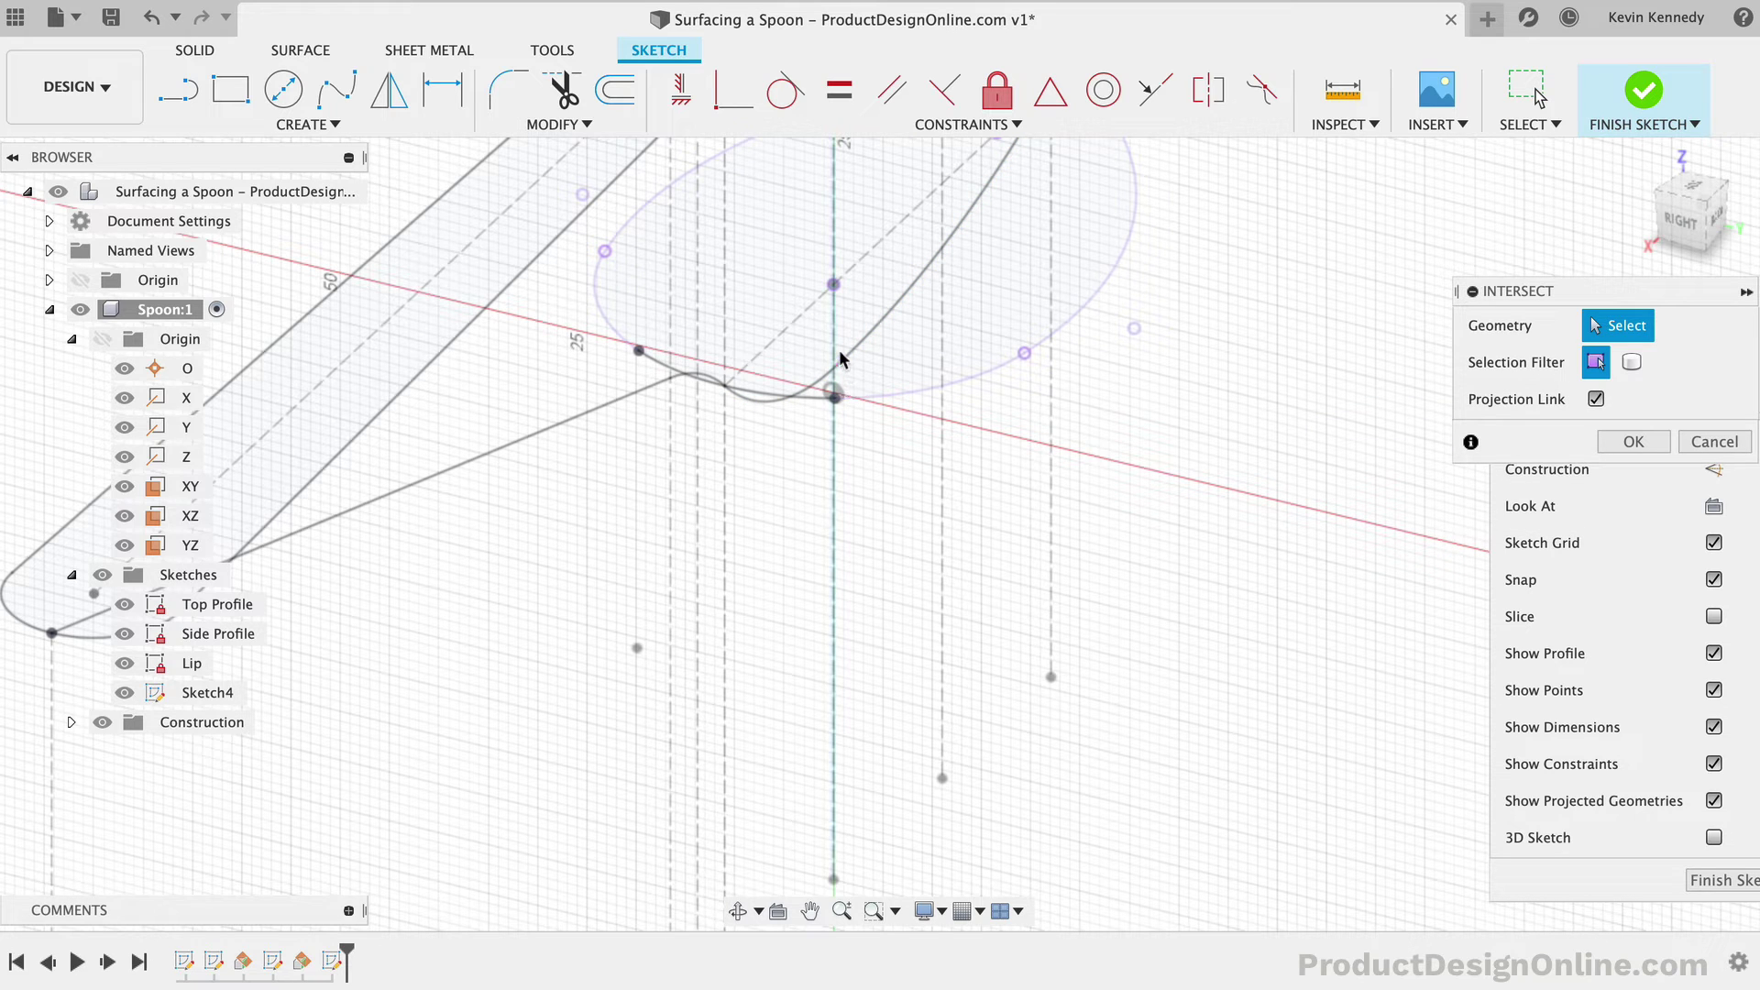
drag(1668, 225, 1632, 234)
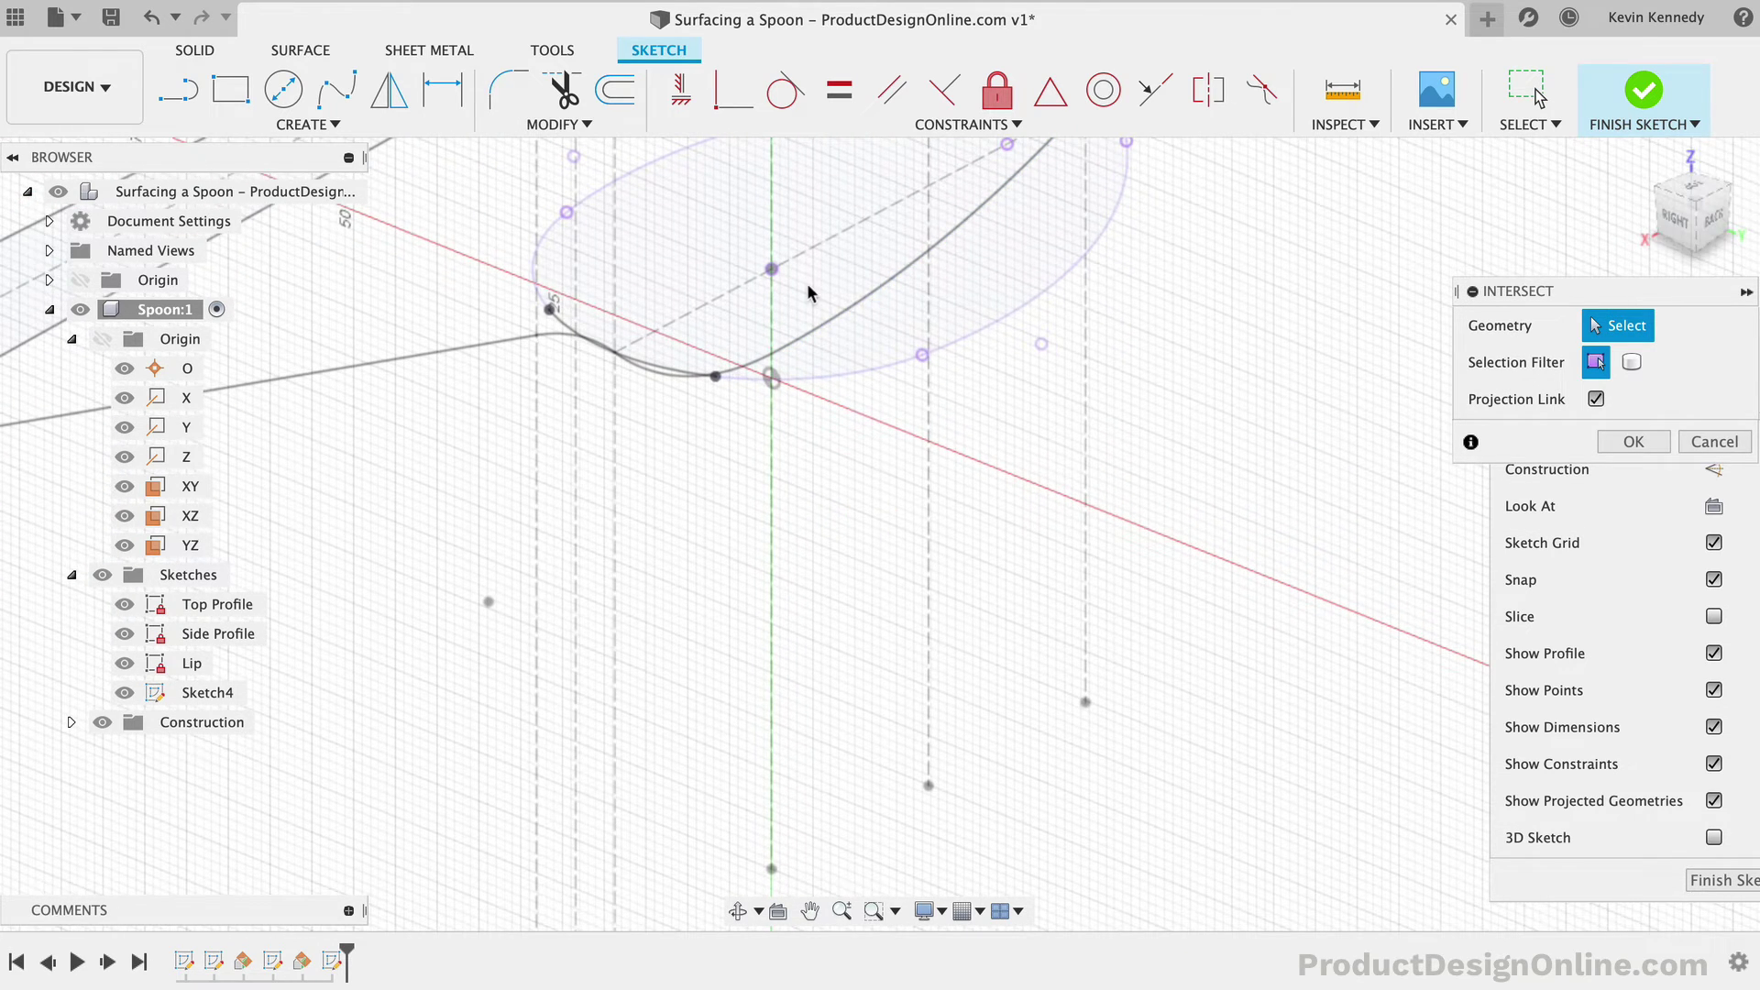
click(772, 357)
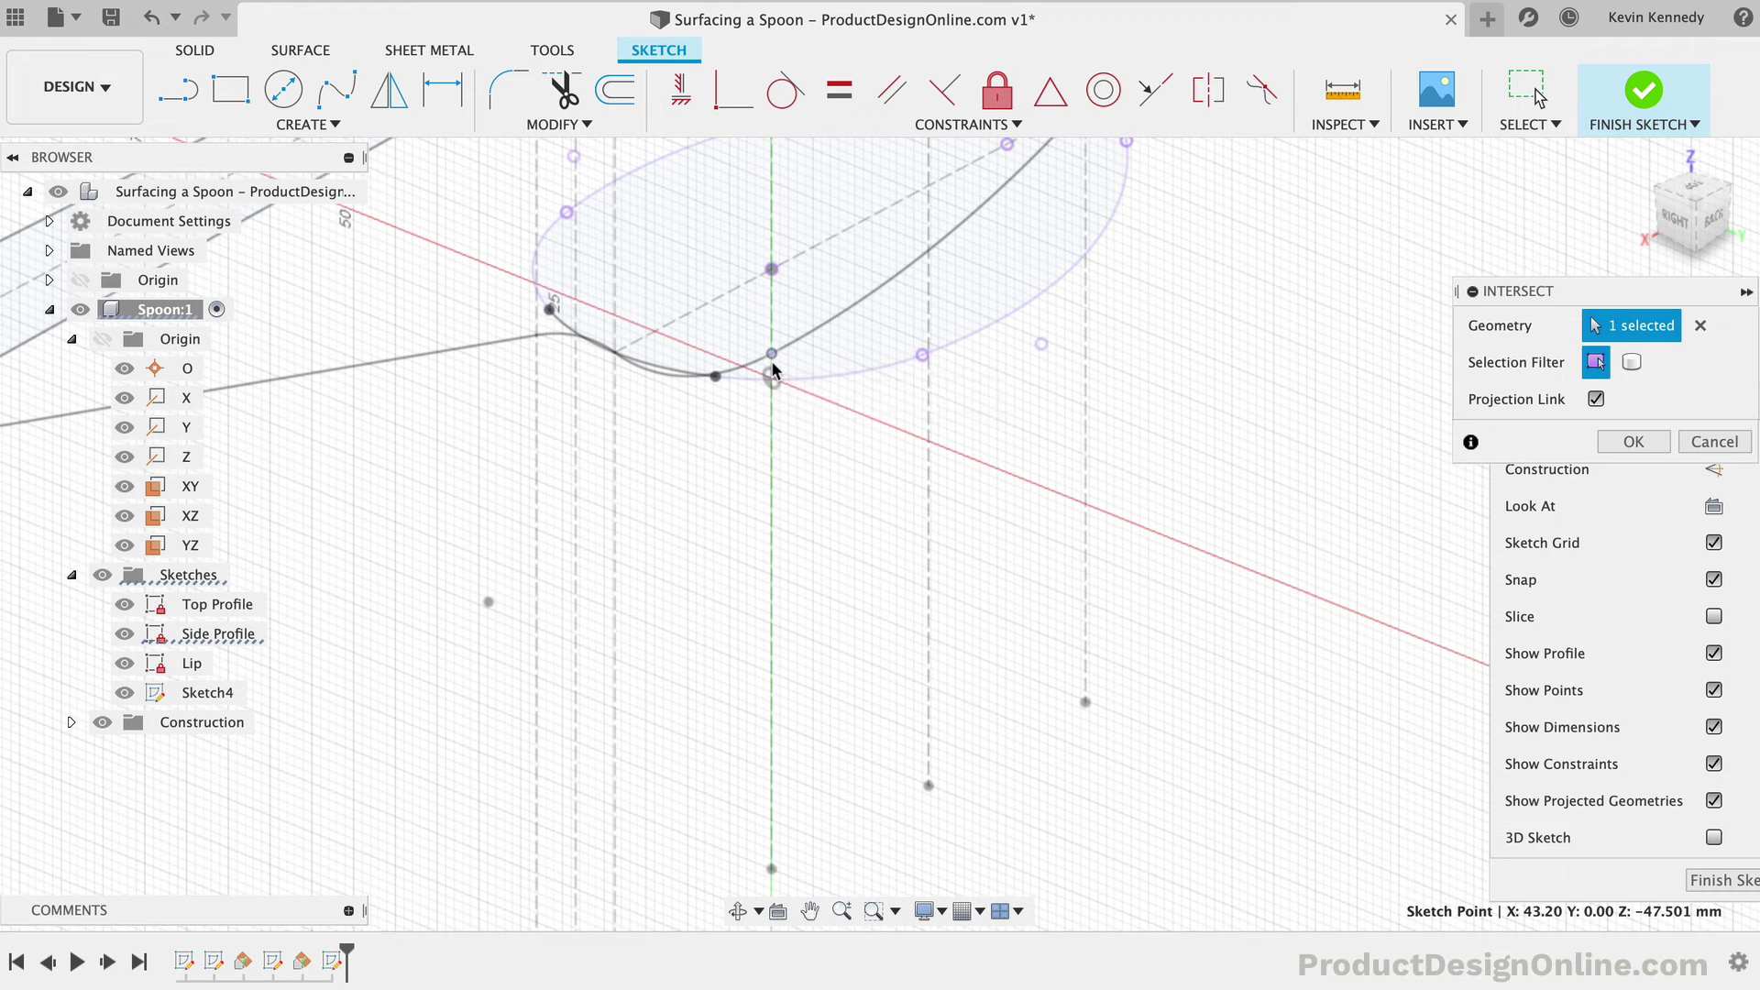
click(956, 344)
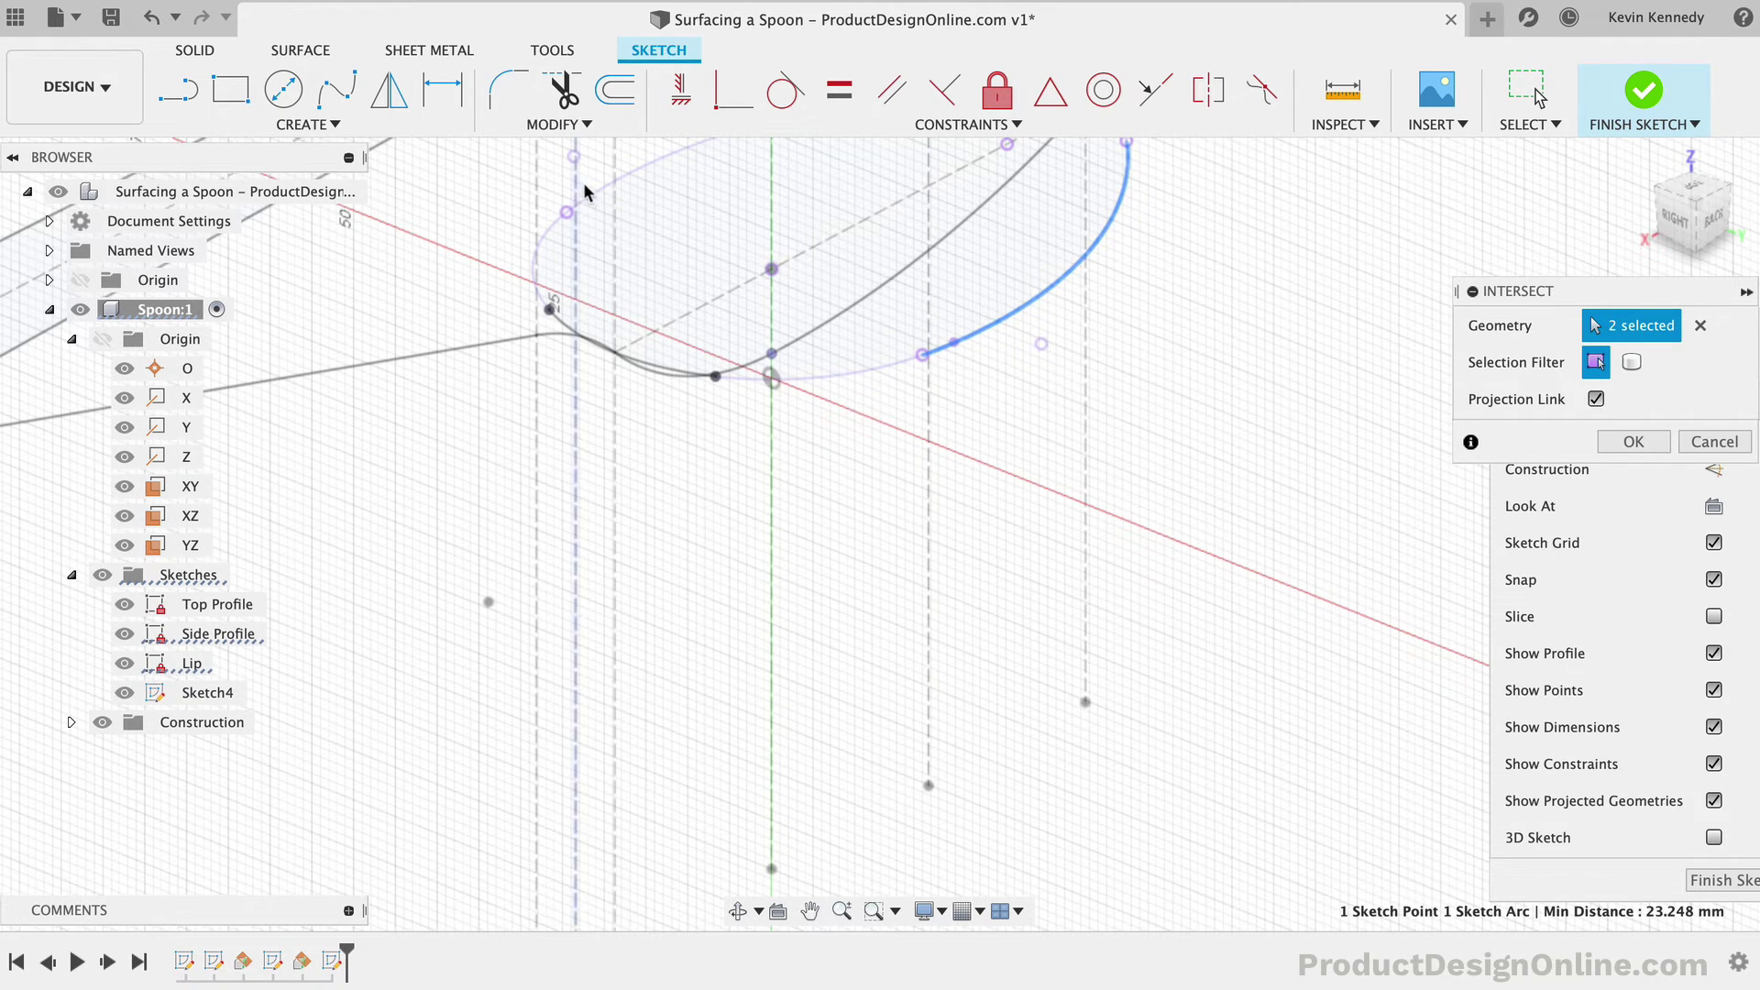
click(1613, 442)
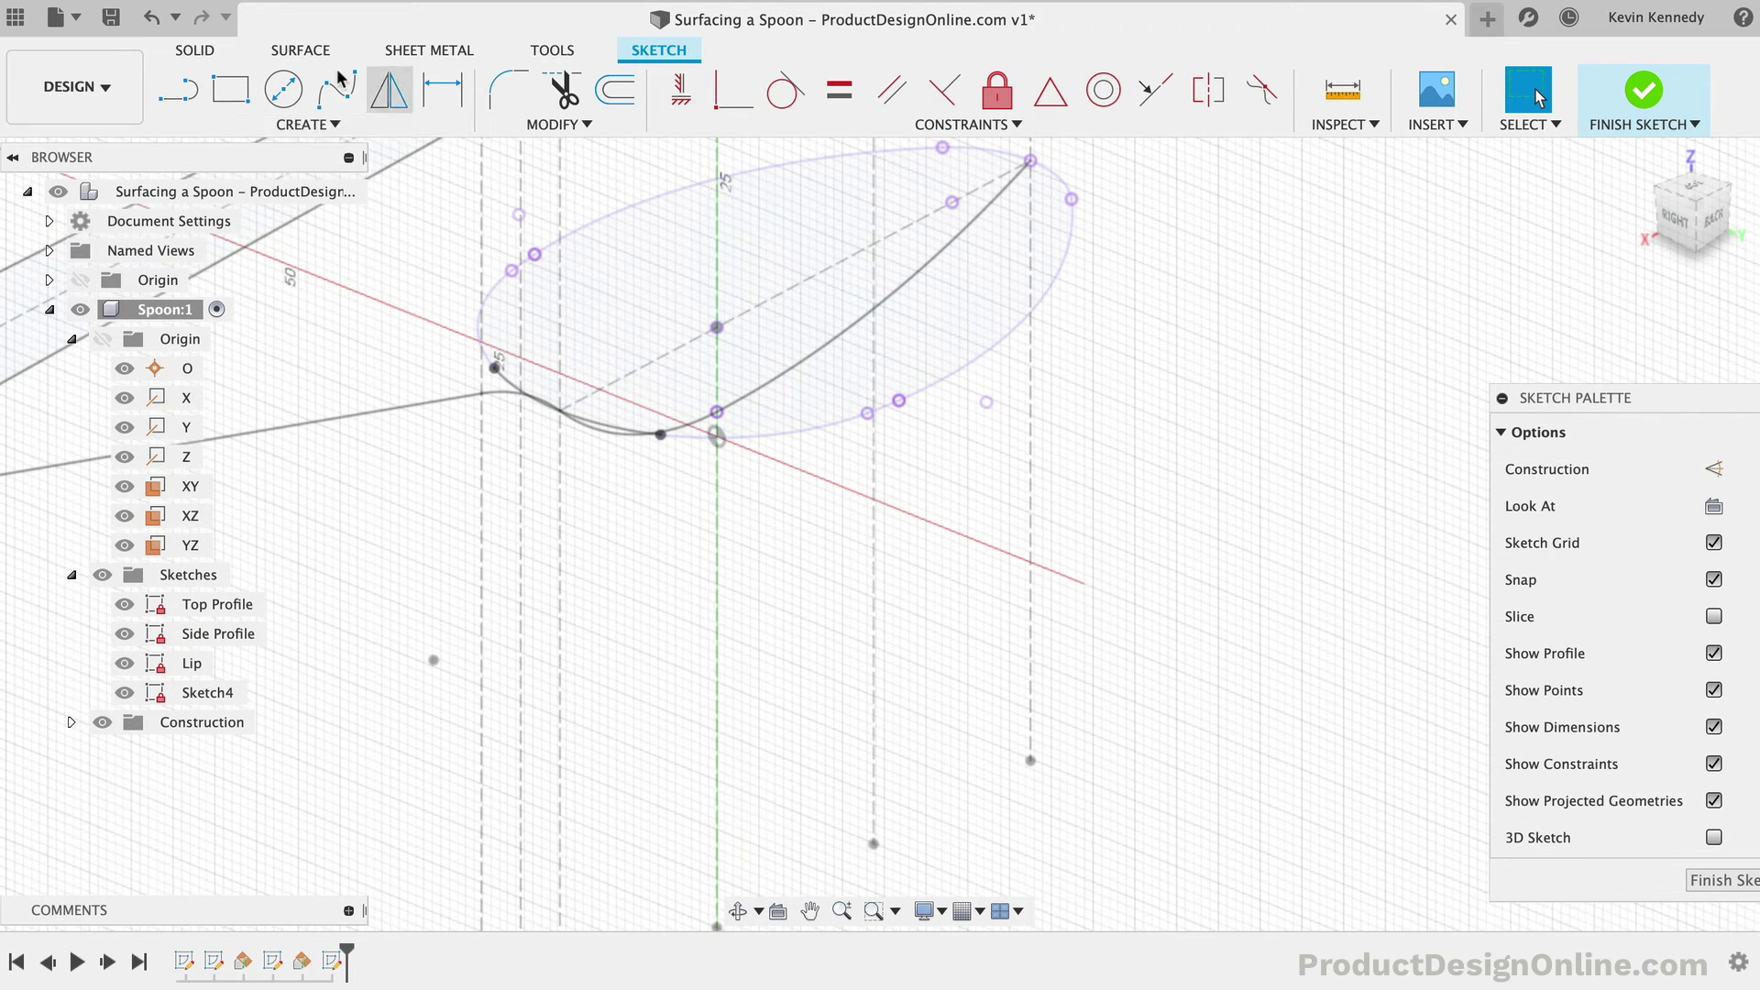
Step: Draw a 3-point arc between the two Lip intersection points, passing through the intersected point on the Side Profile's bowl curve
click(316, 123)
mouse_move(299, 257)
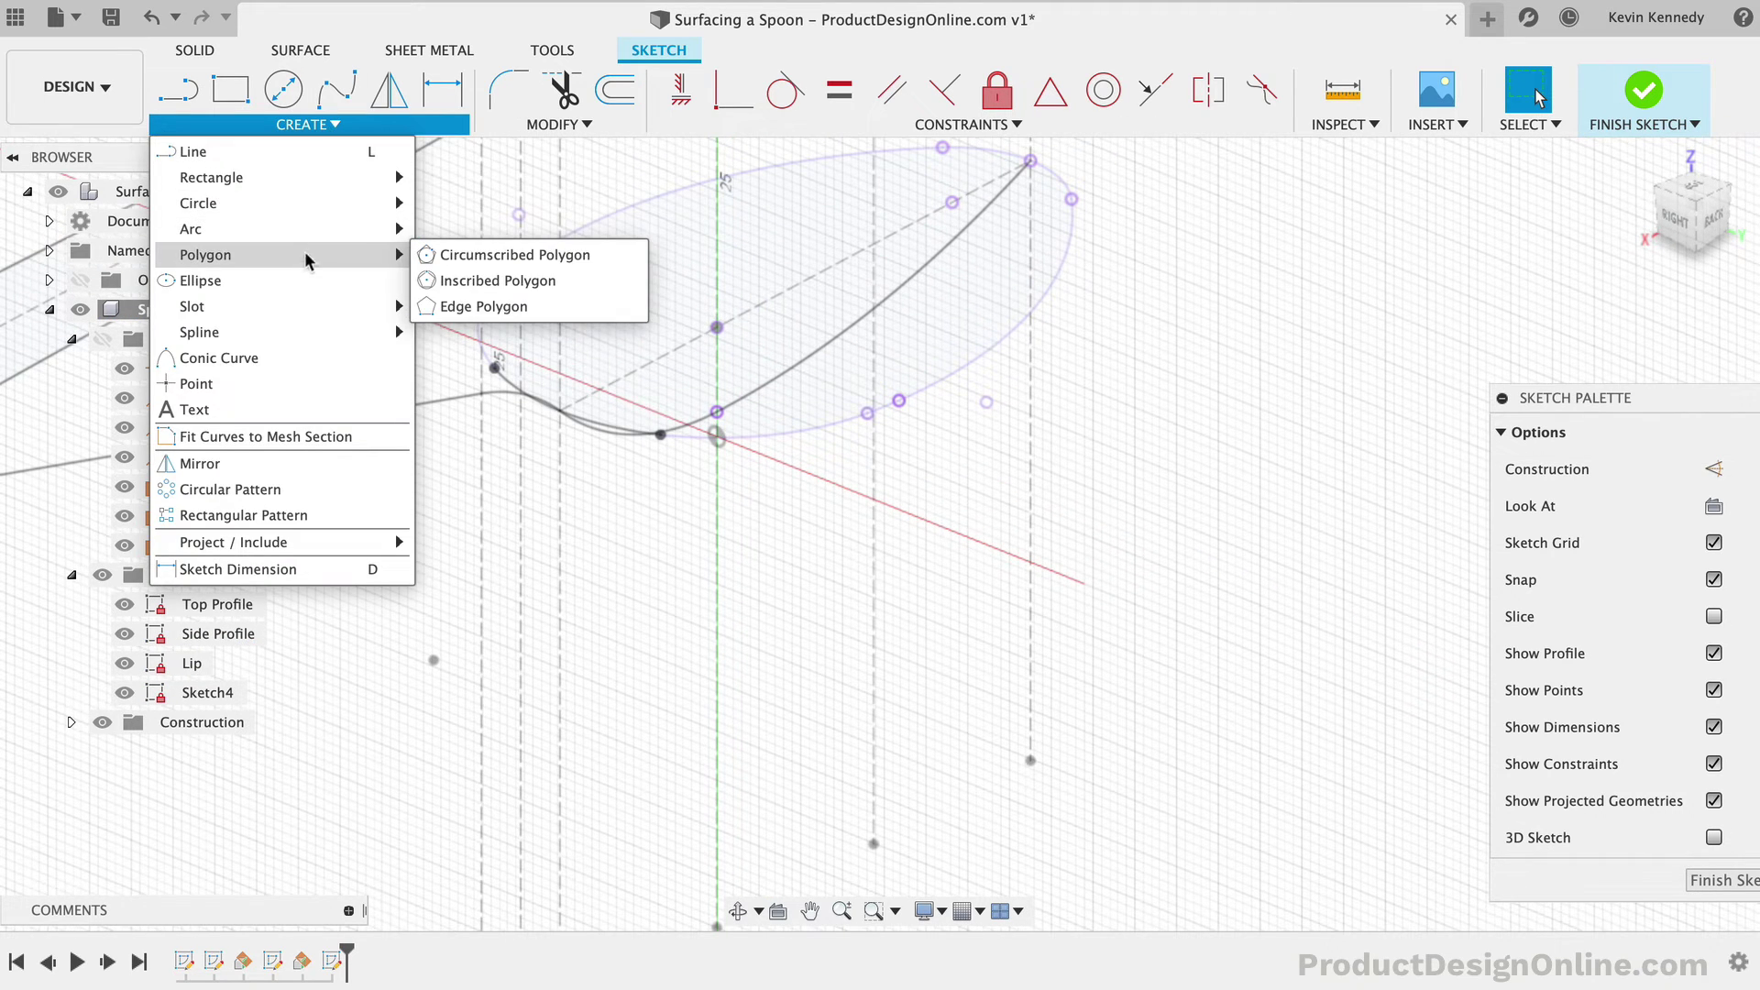
click(504, 226)
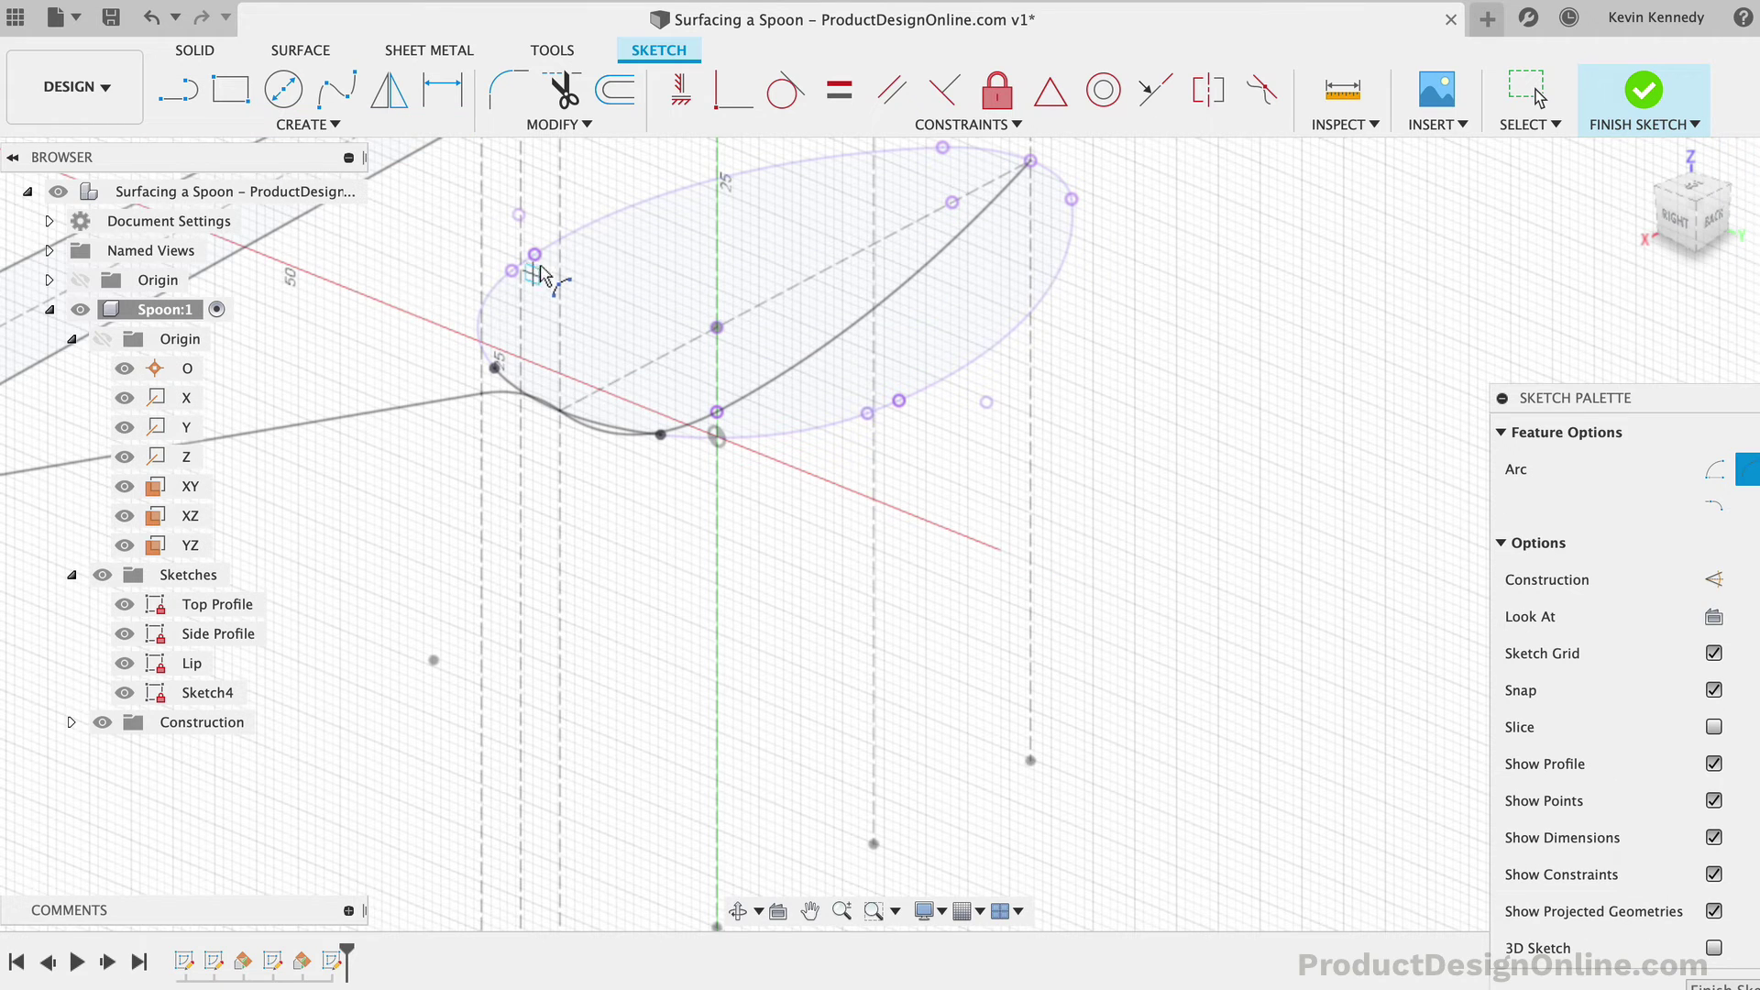
click(534, 254)
click(900, 400)
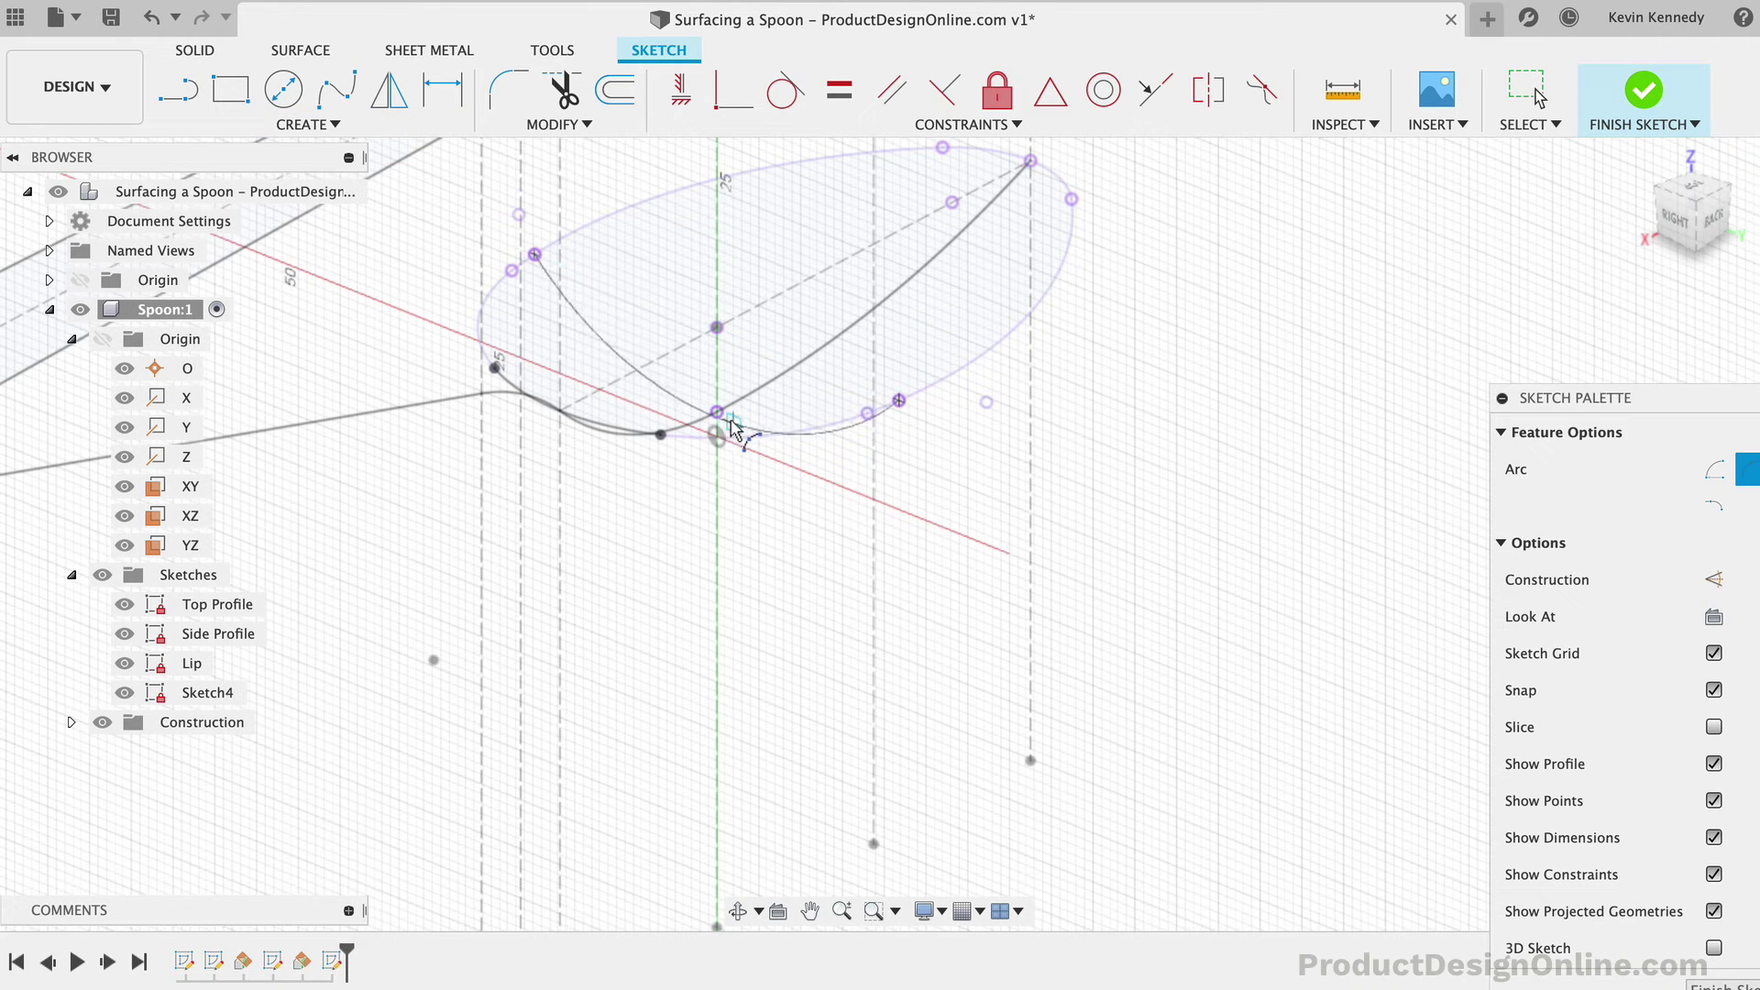
click(718, 420)
key(Escape)
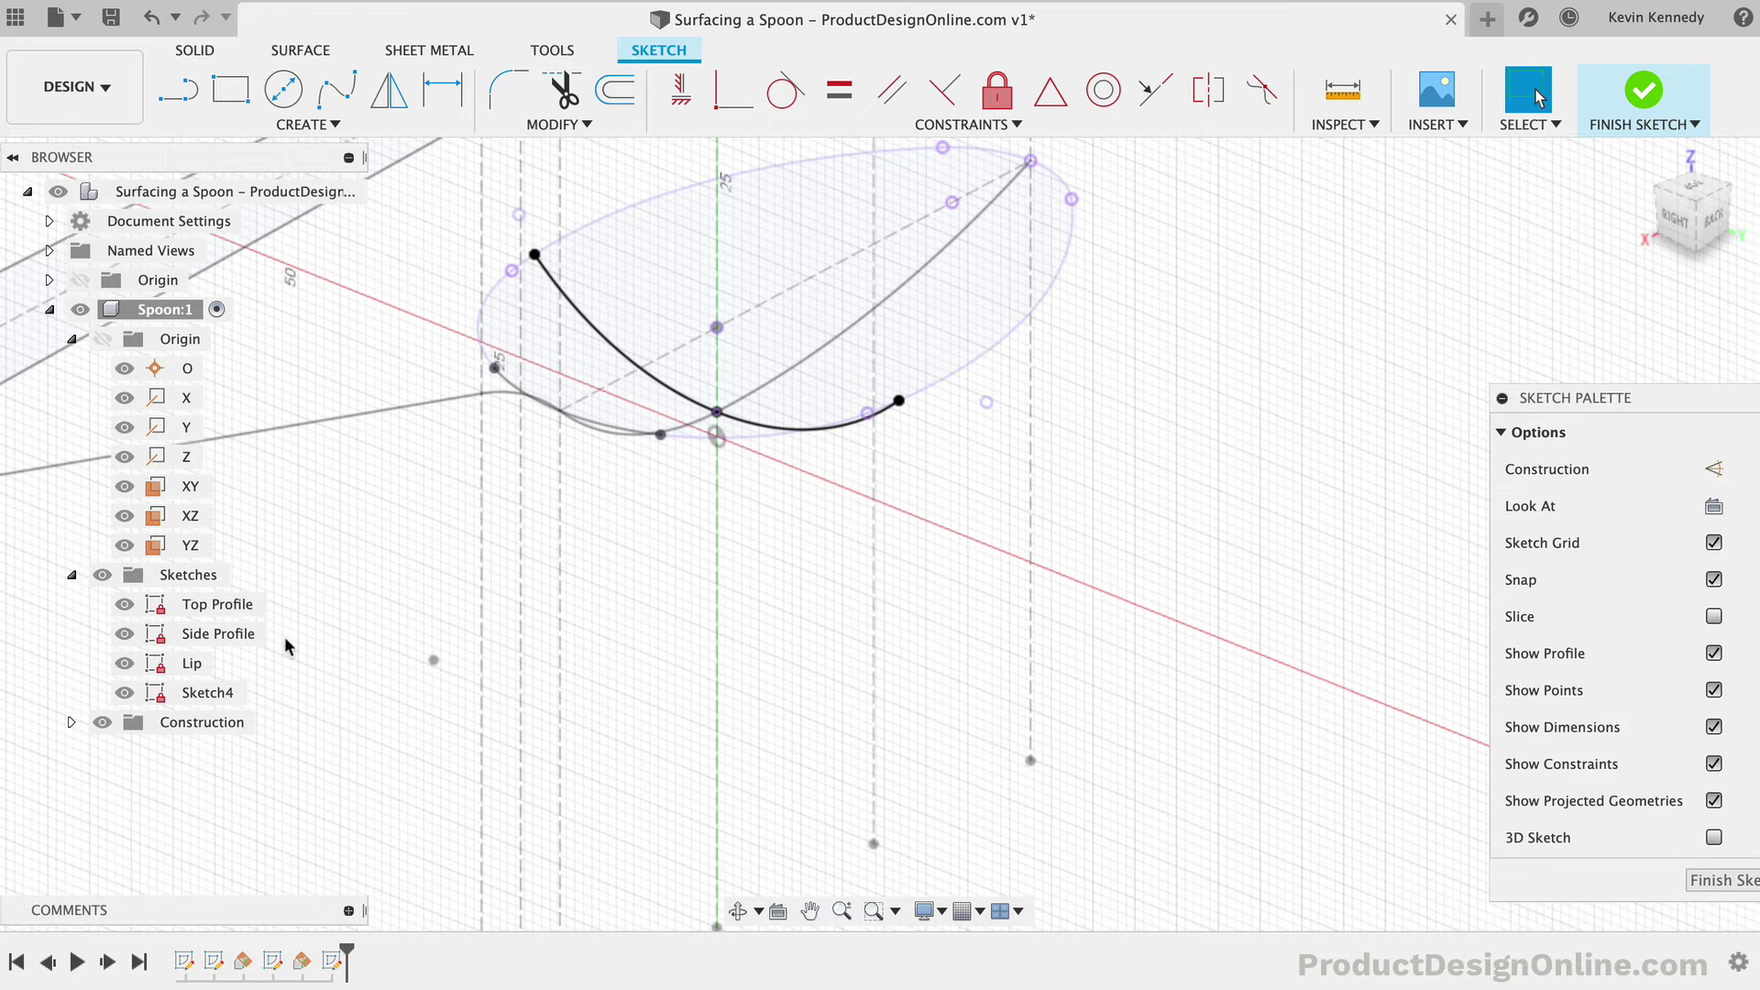
Step: Rename the bowl cross-section sketch as Mid
double_click(208, 692)
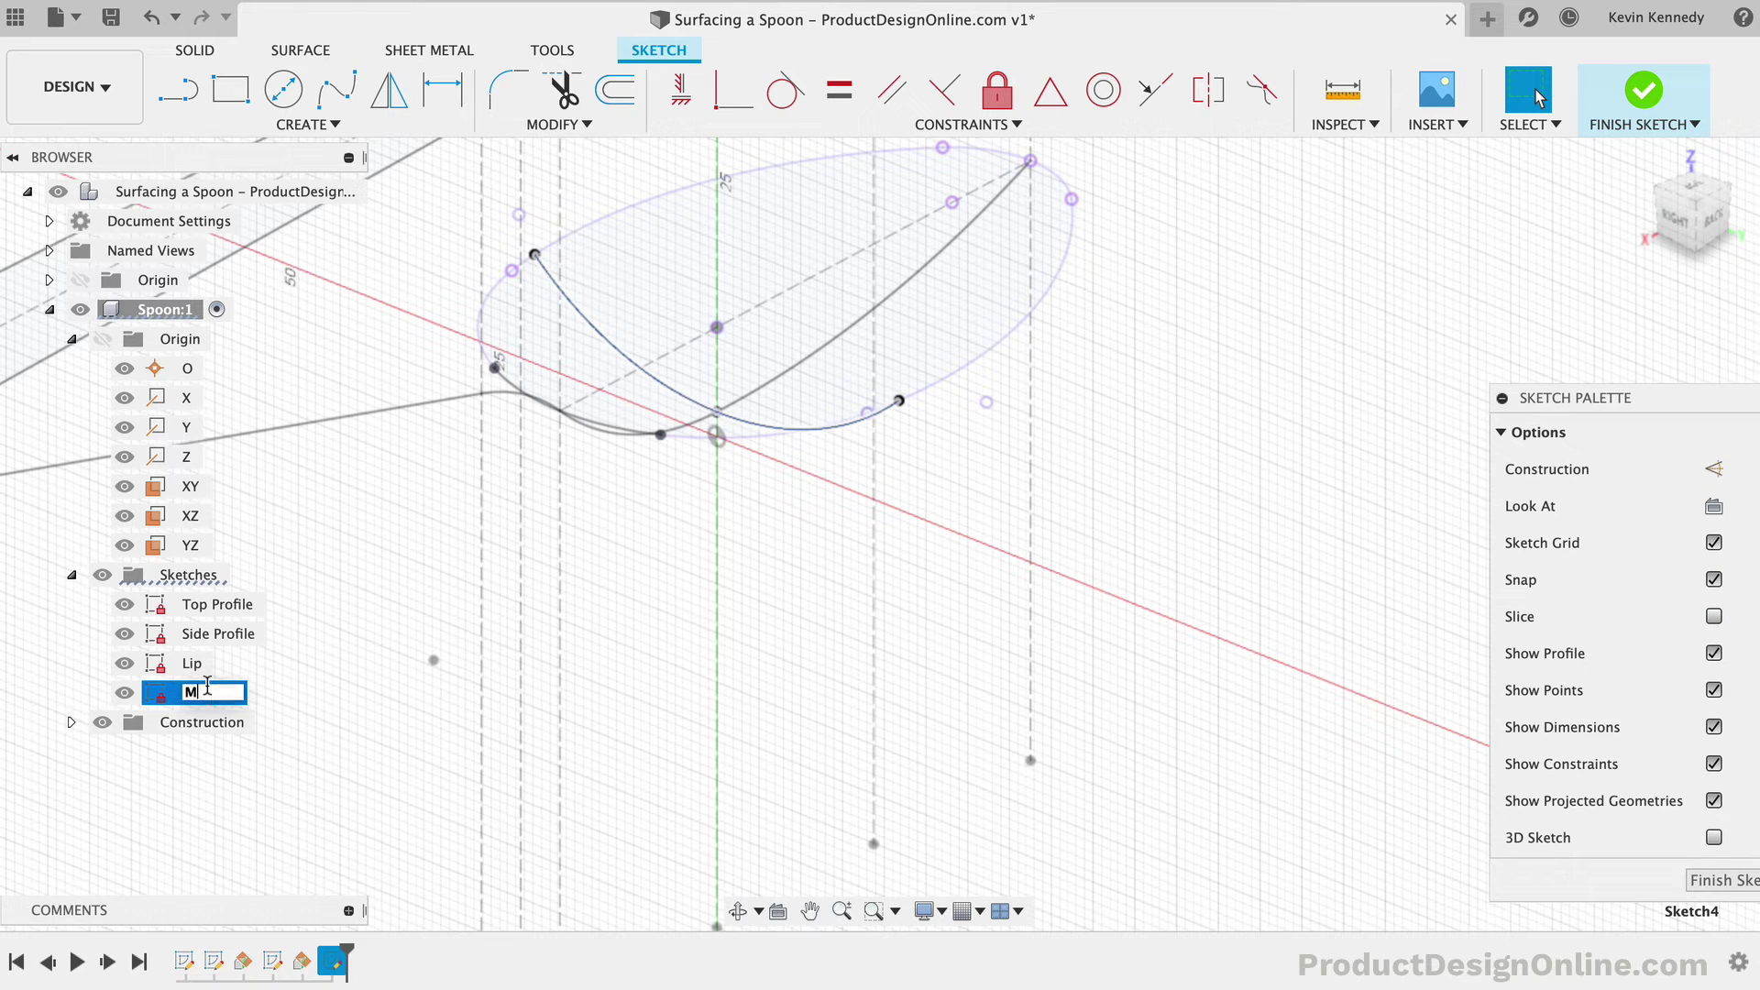
text(Mid)
key(Return)
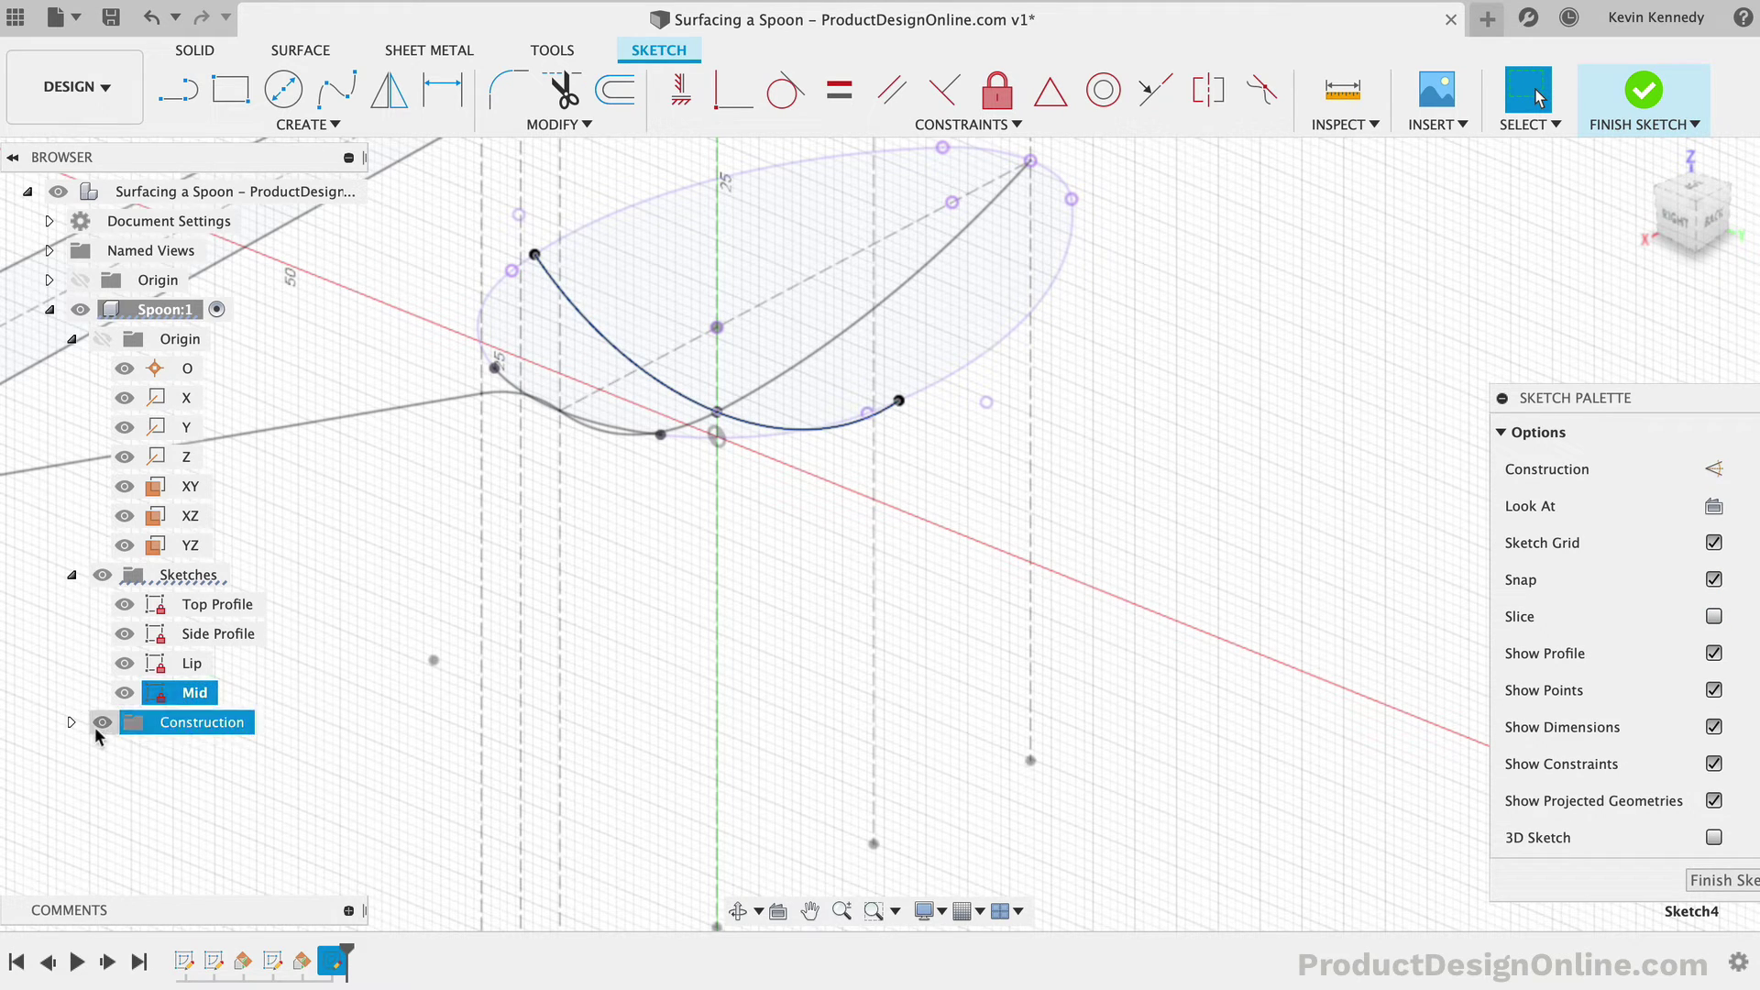
Step: Rename the construction plane holding the bowl outline as Lip and the vertical cross-section plane as Mid
click(72, 722)
click(197, 752)
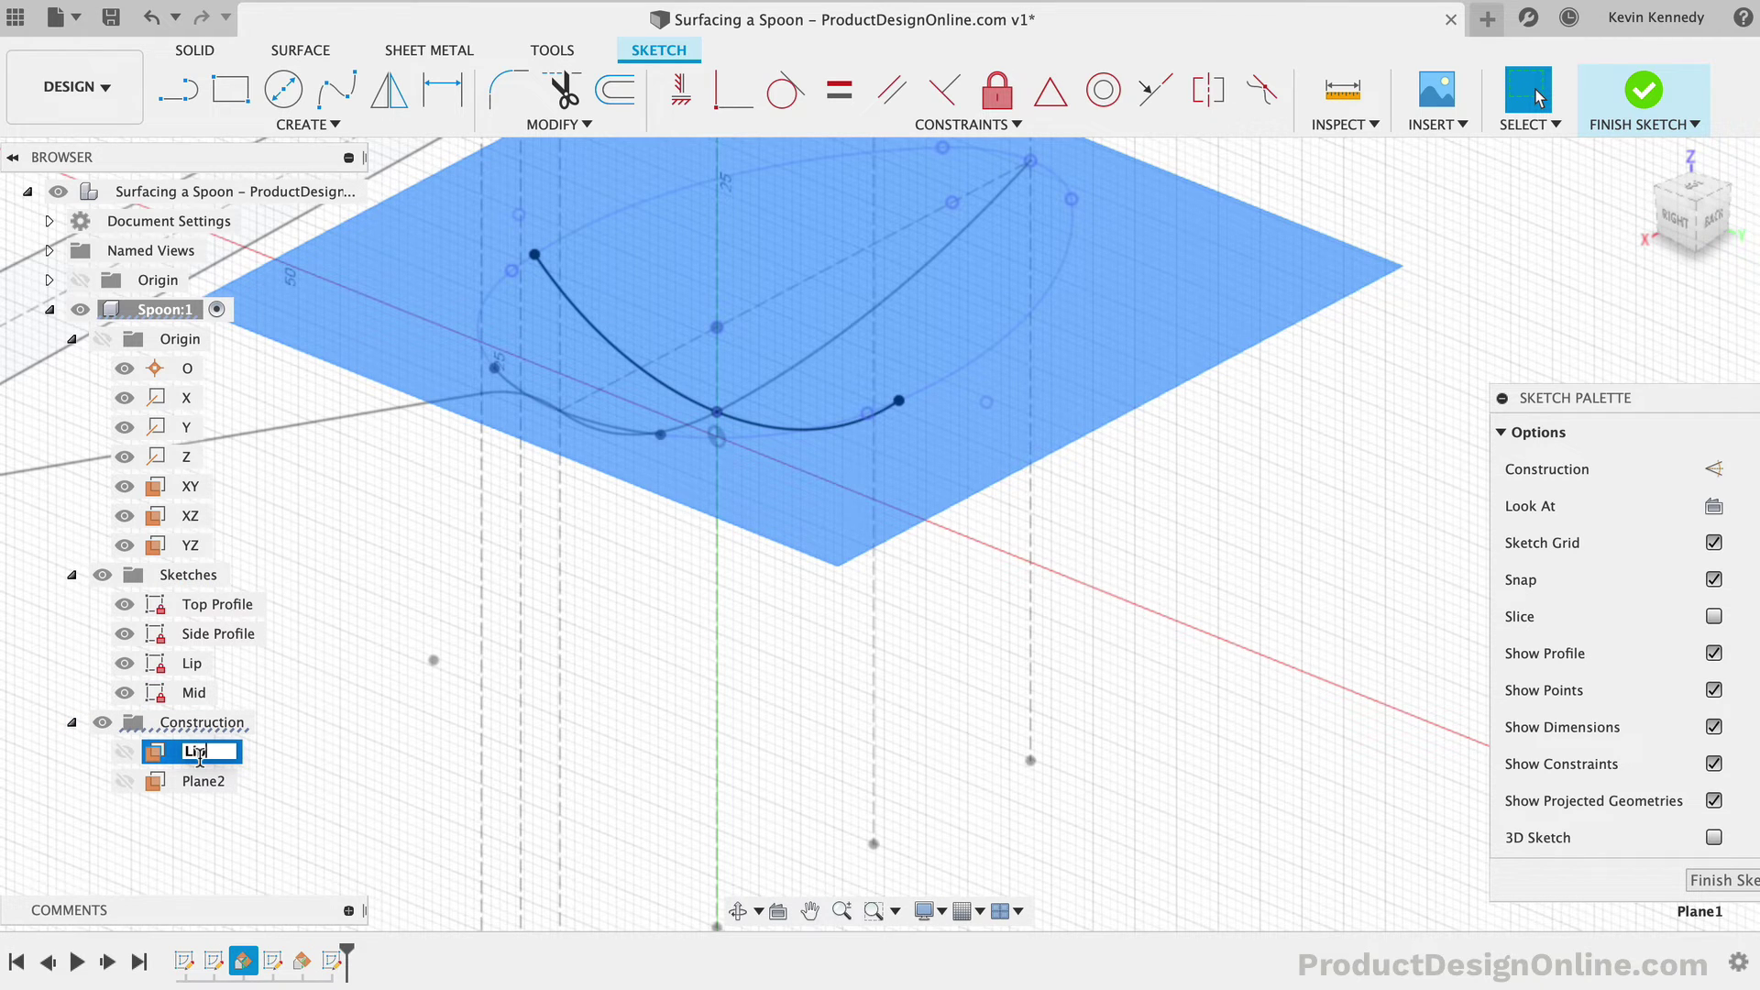
double_click(204, 781)
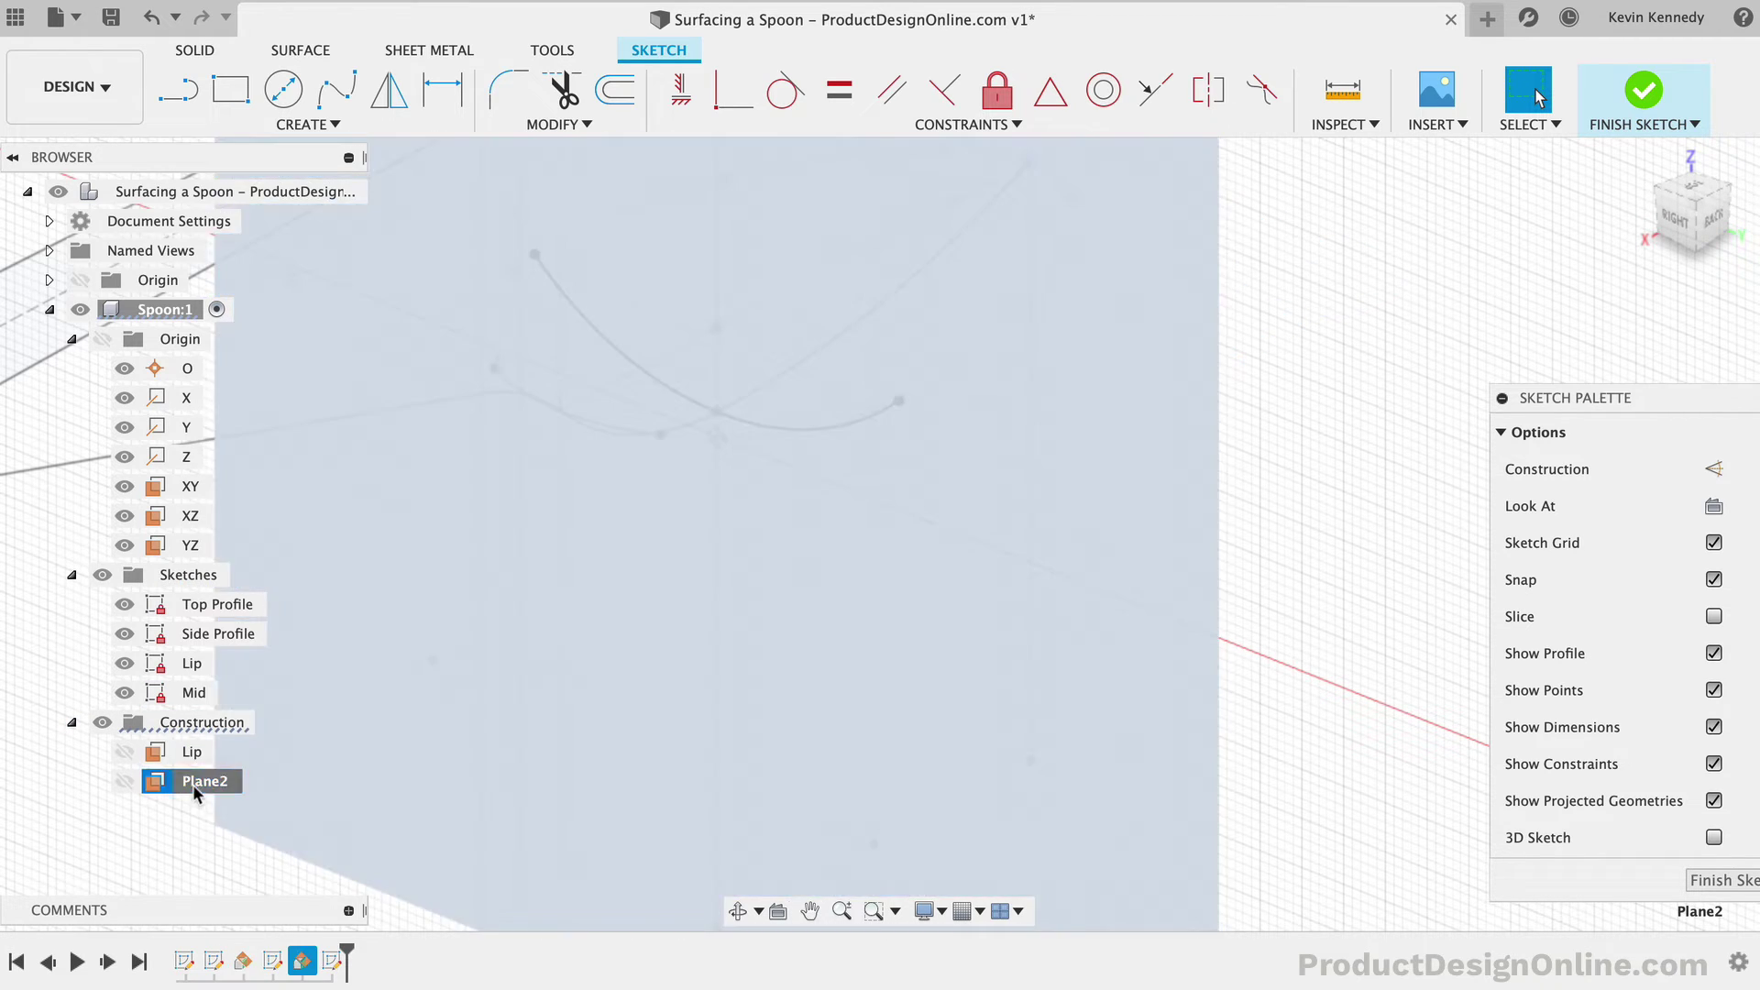
text(Mid)
key(Return)
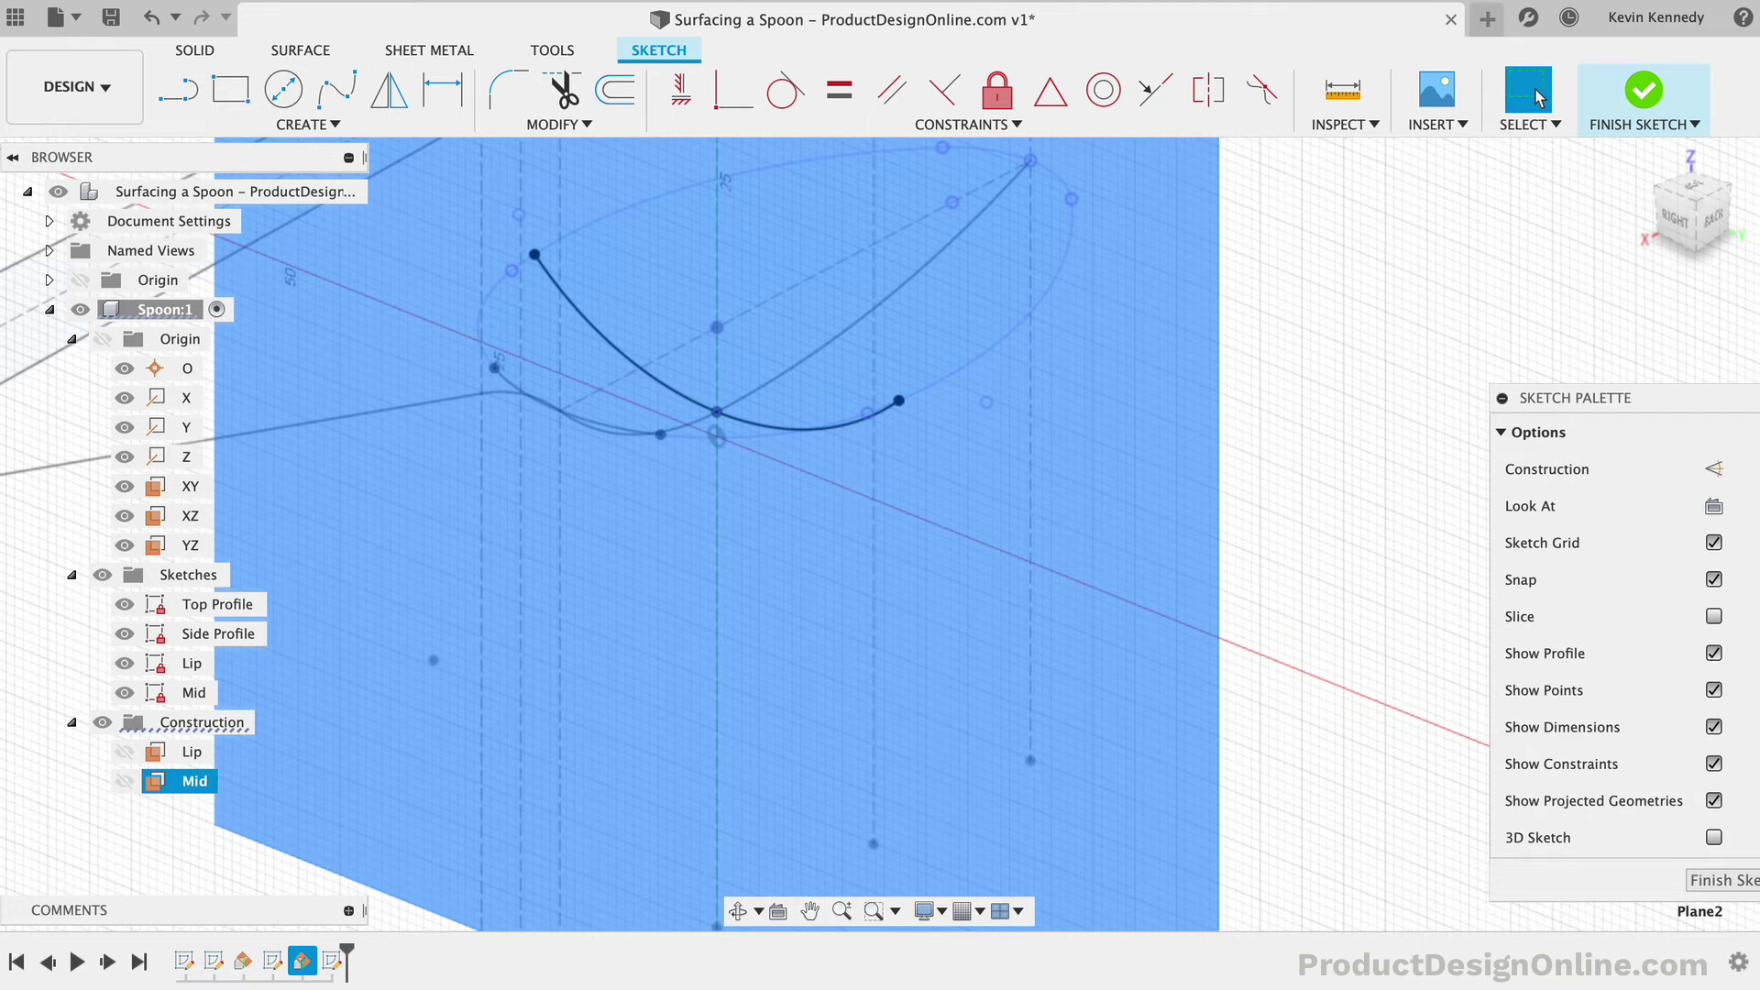
click(1377, 707)
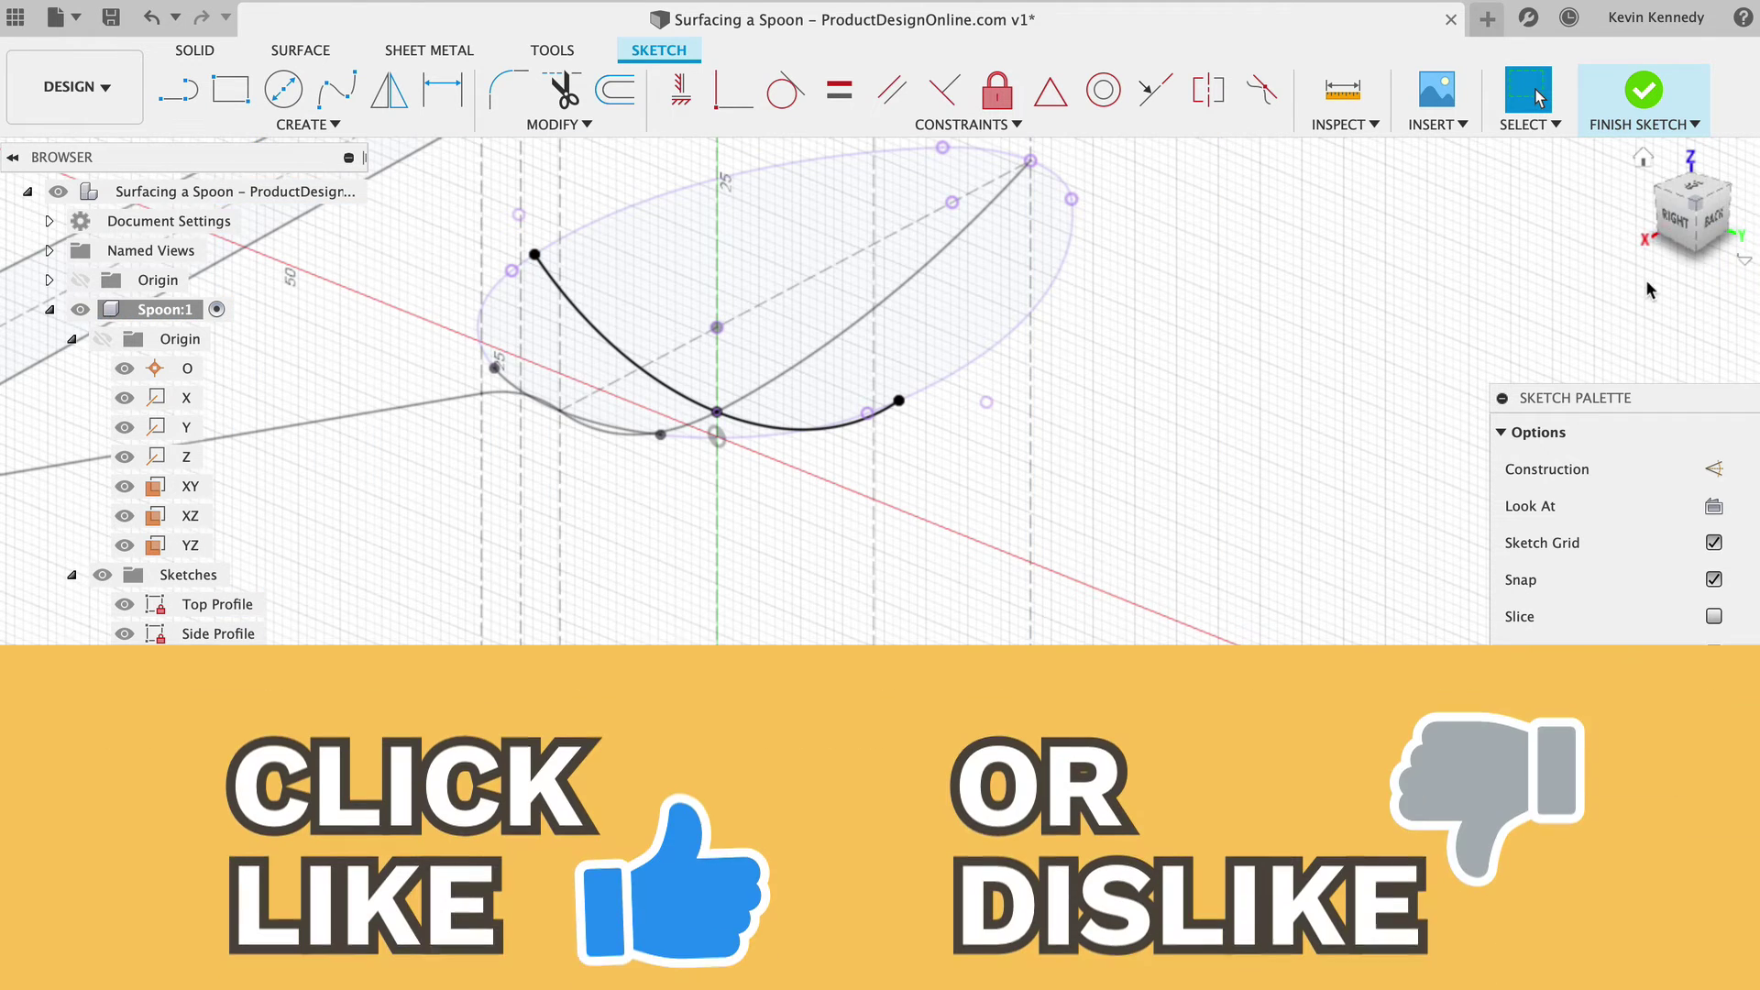
Step: Finish the Mid sketch and create a construction plane at 90 degrees through the vertical construction line near the front of the bowl
click(1644, 91)
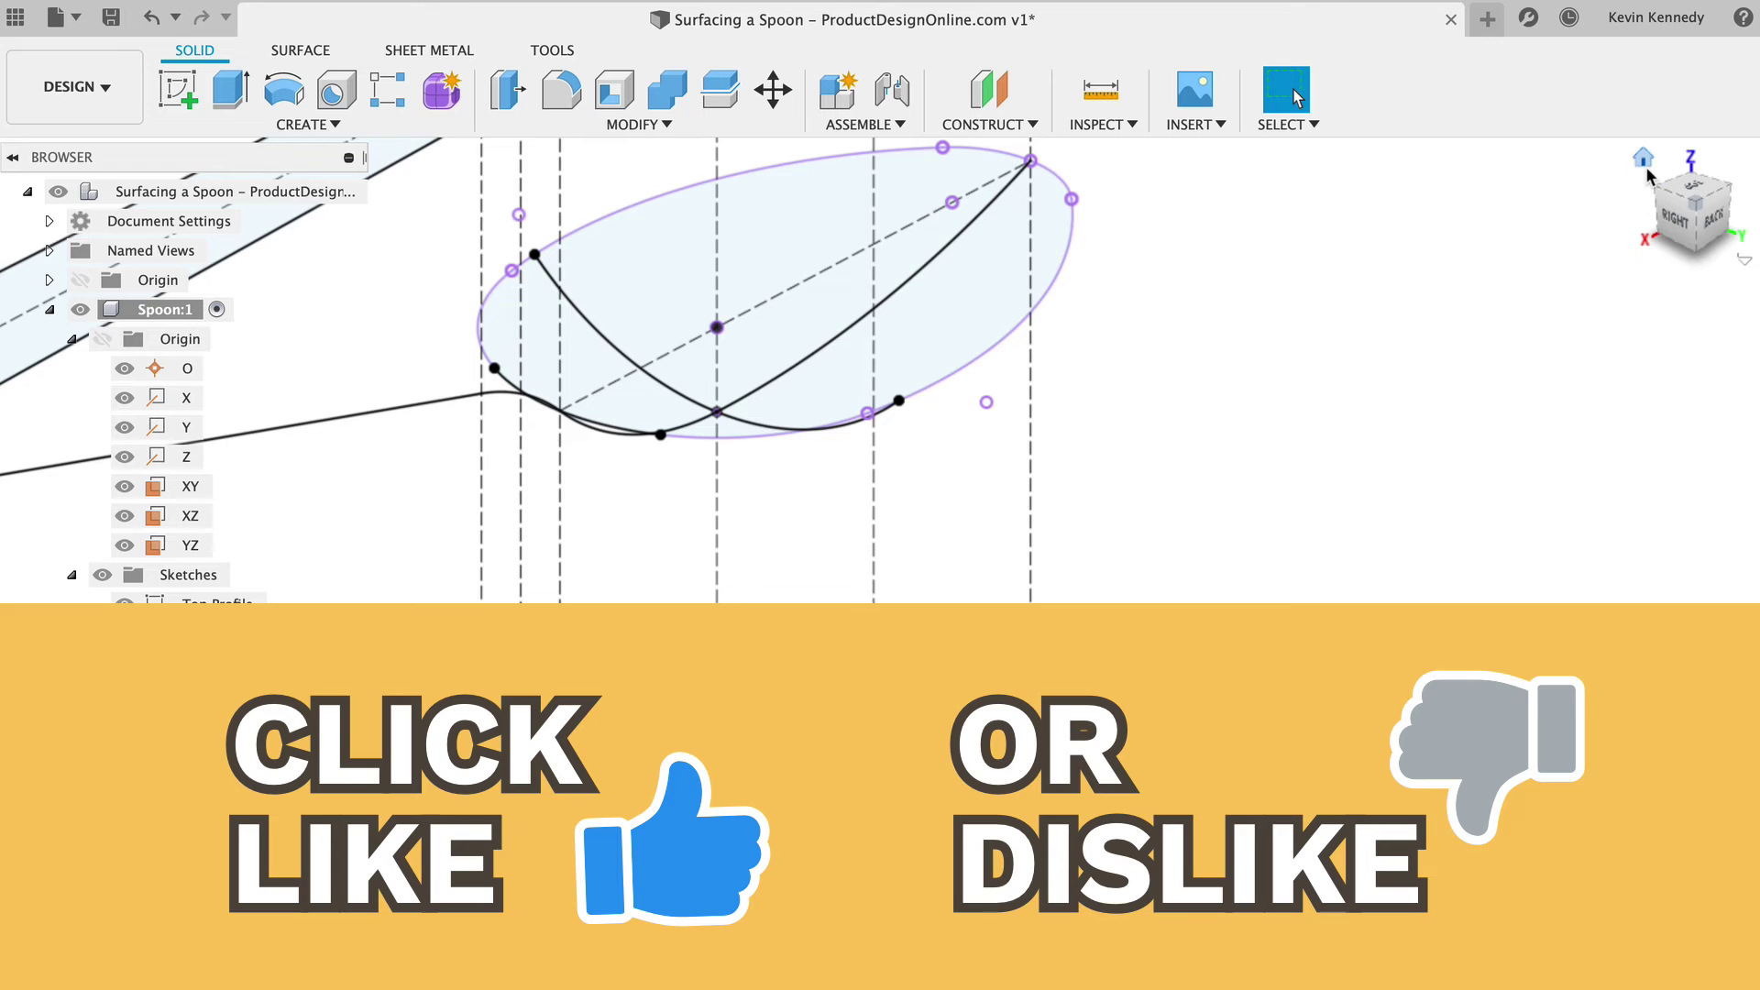
click(1644, 159)
click(660, 495)
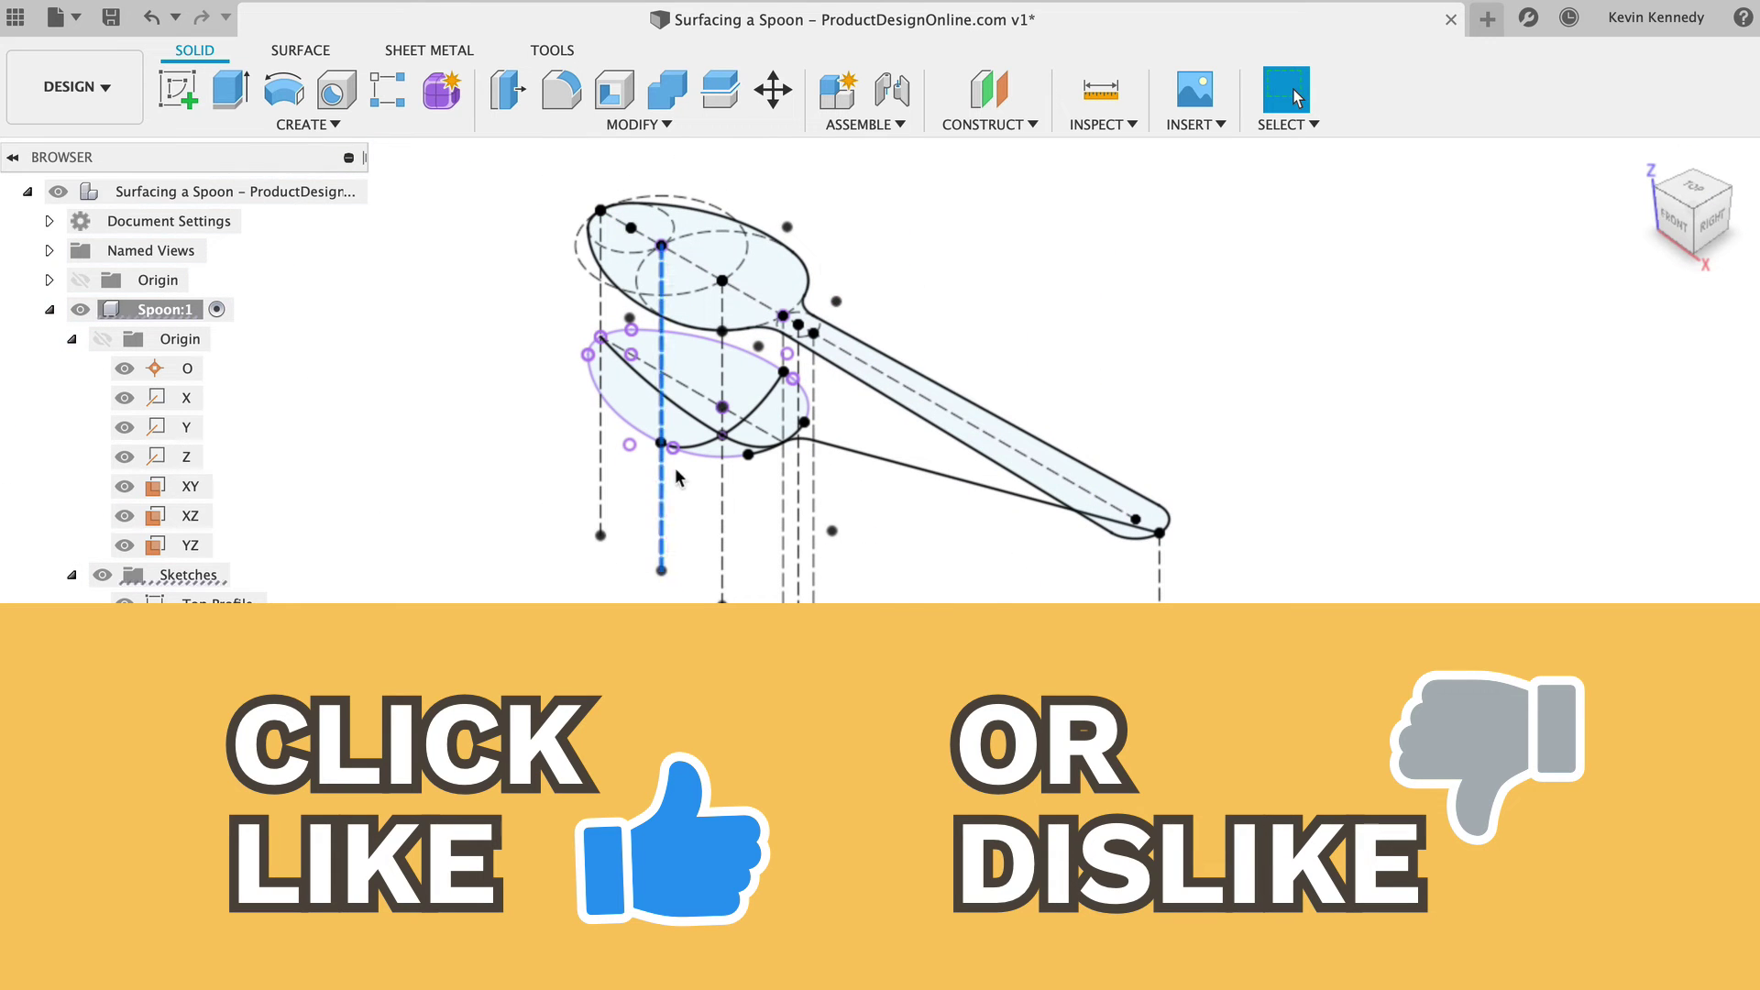
click(989, 124)
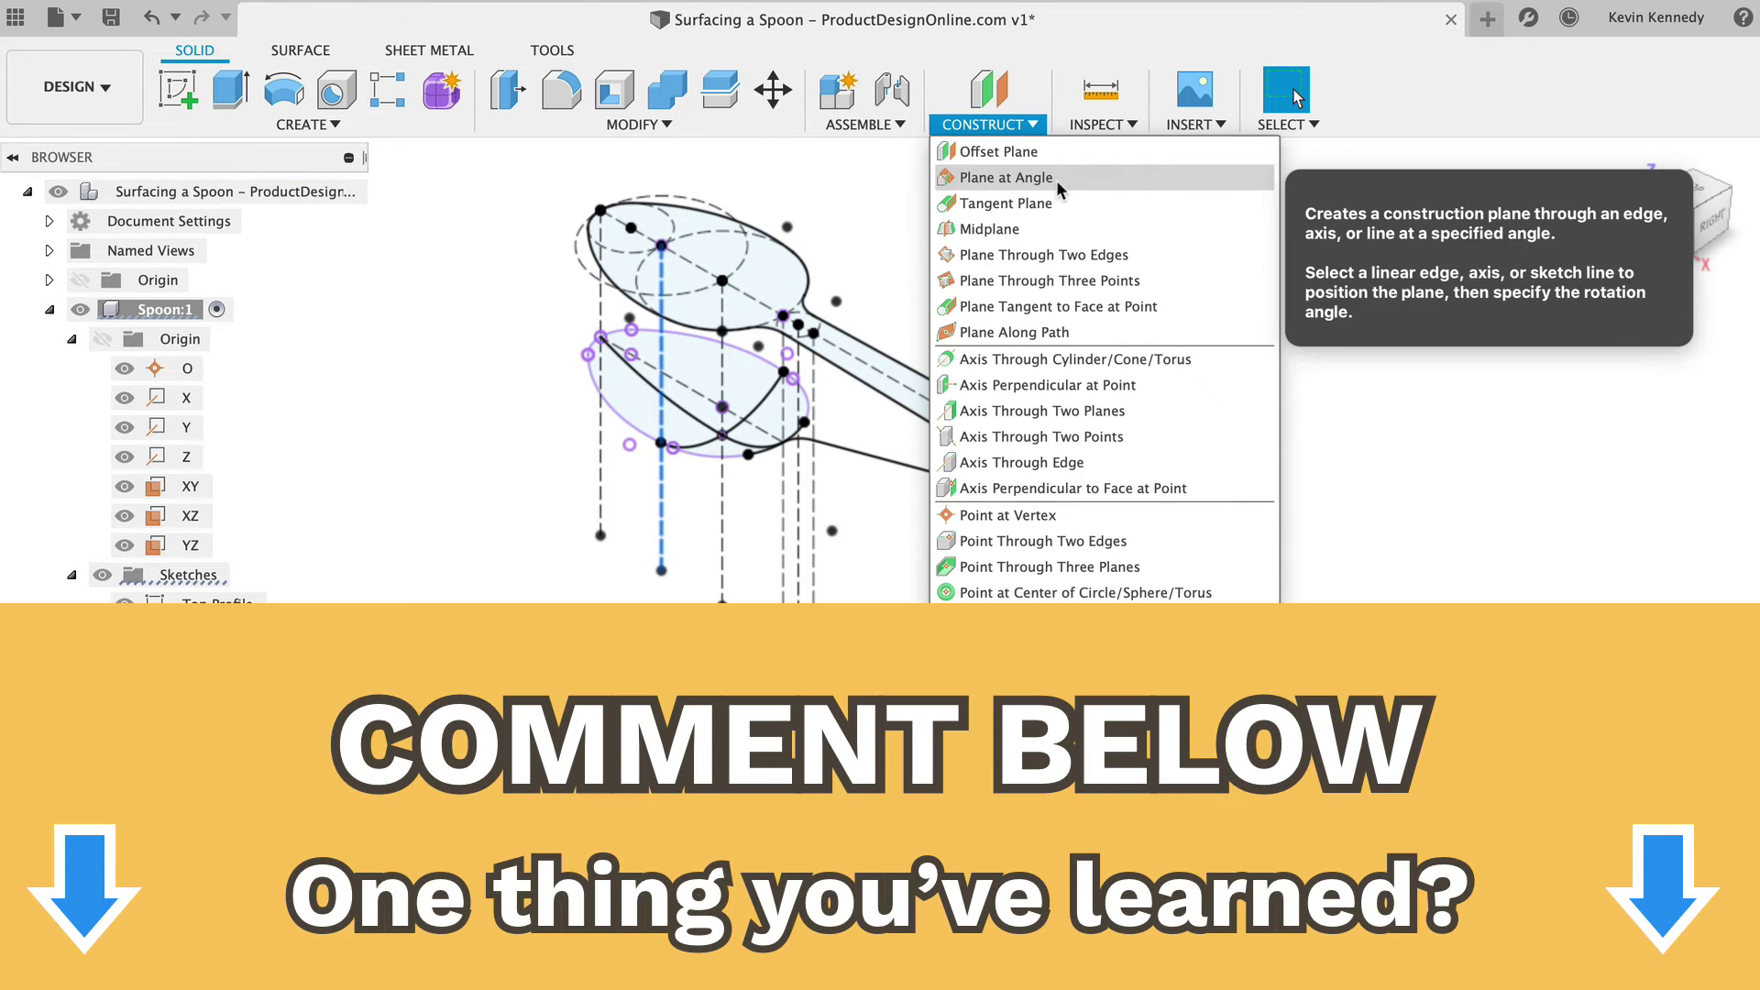
click(1059, 179)
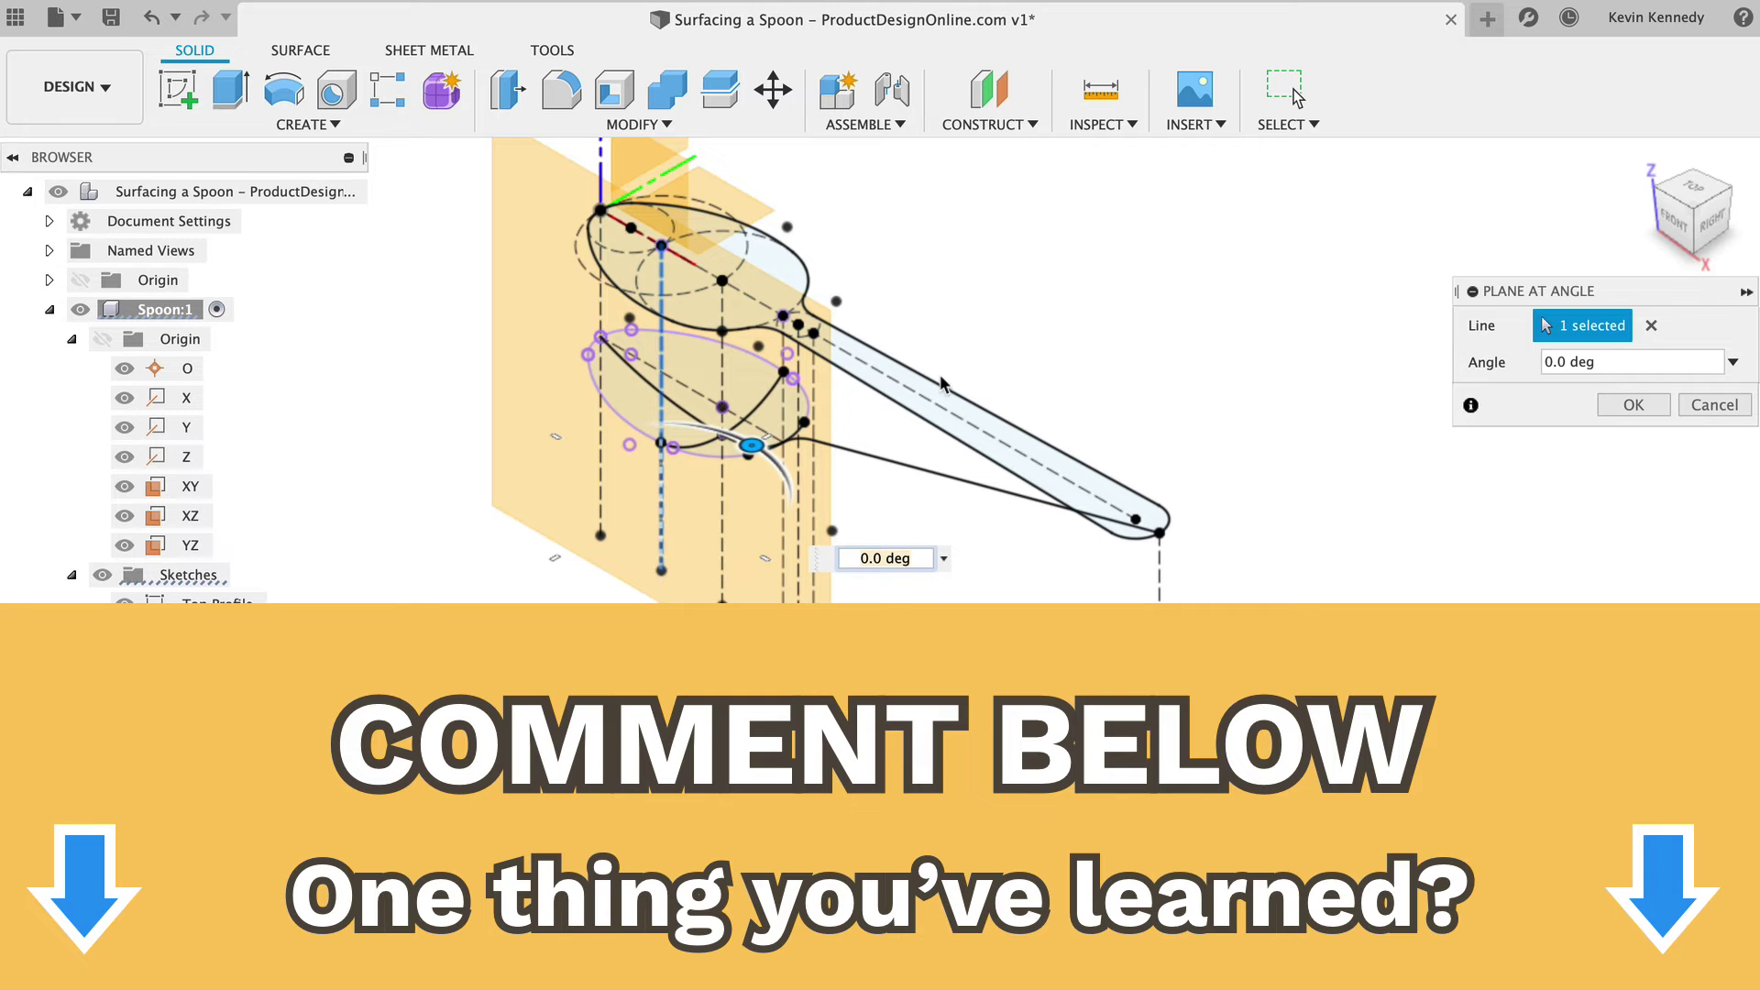
text(90)
key(Return)
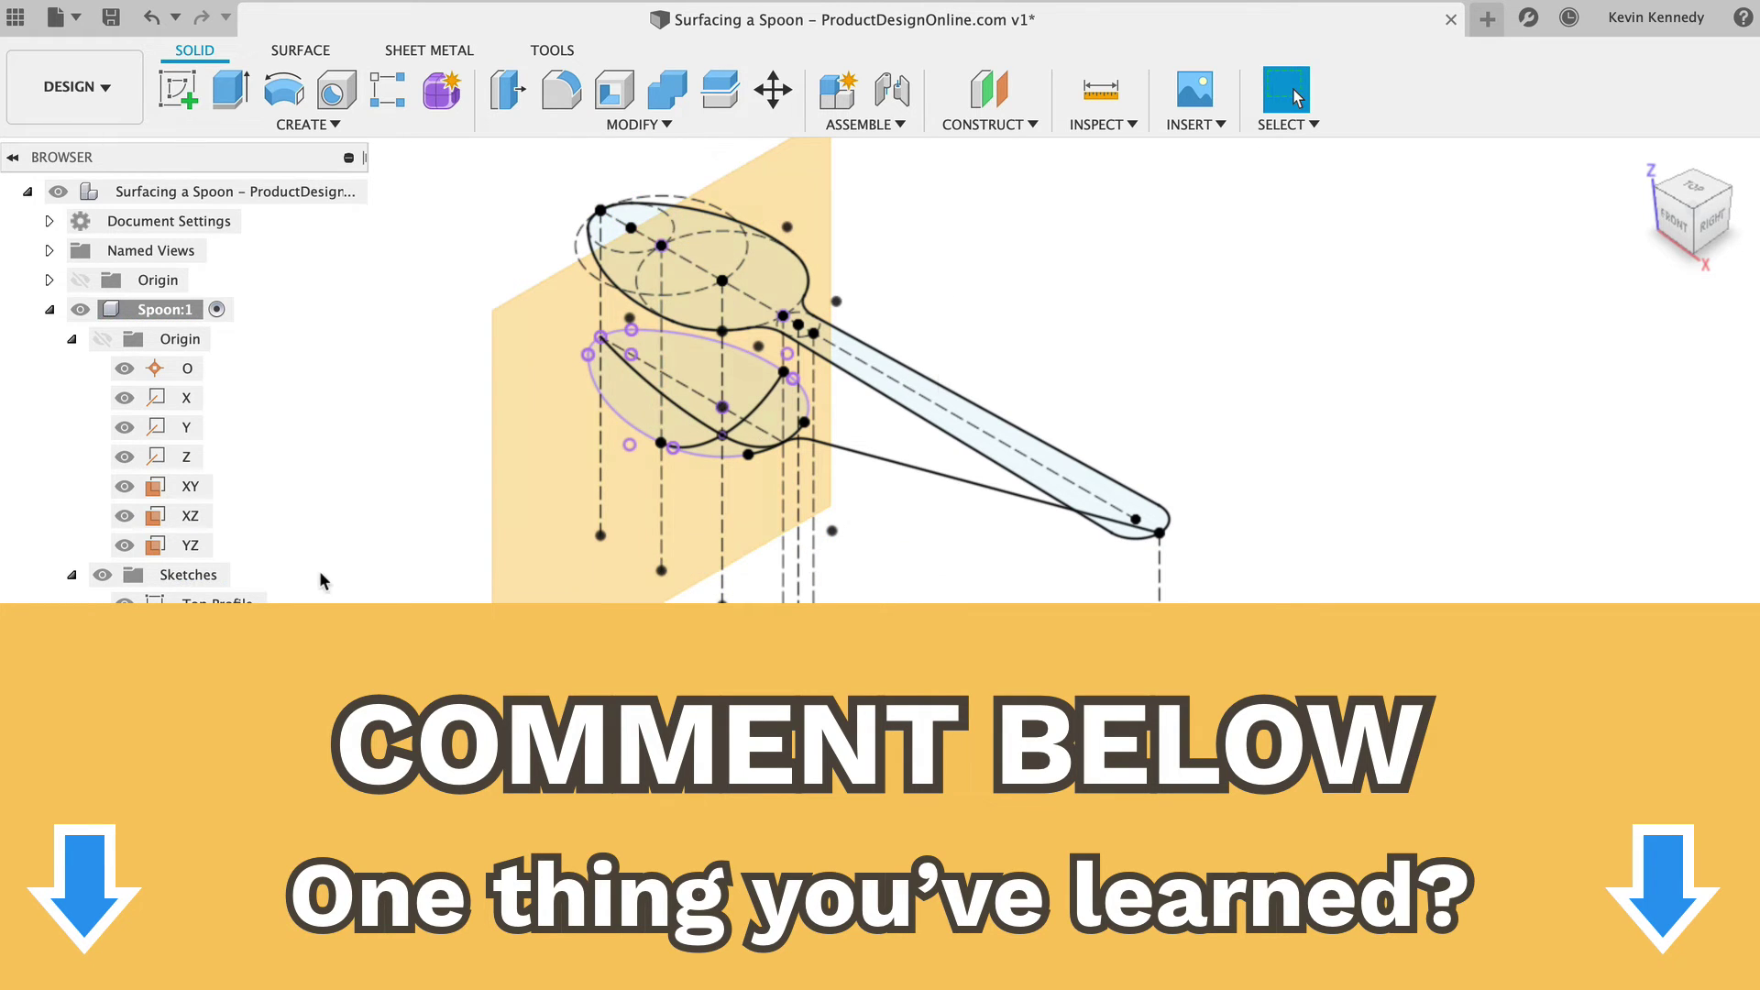
Step: Start a sketch on the new construction plane near the front of the bowl
scroll(449, 551, up, 3)
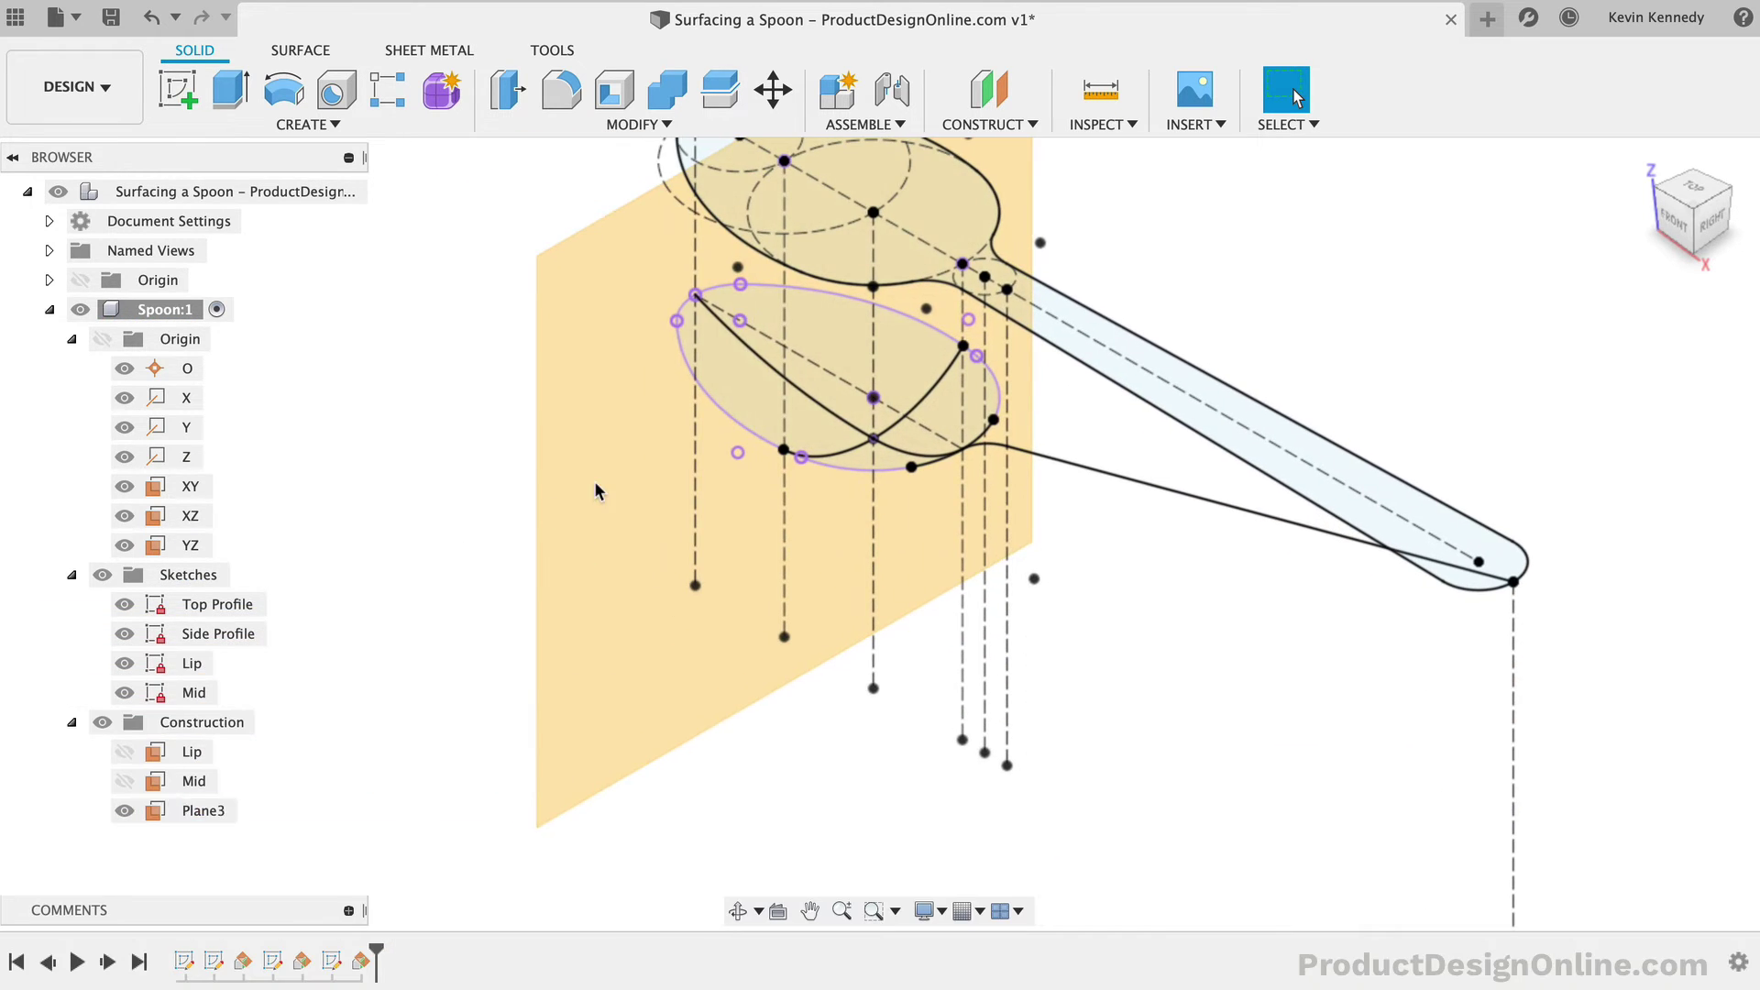
right_click(593, 491)
click(601, 483)
click(624, 483)
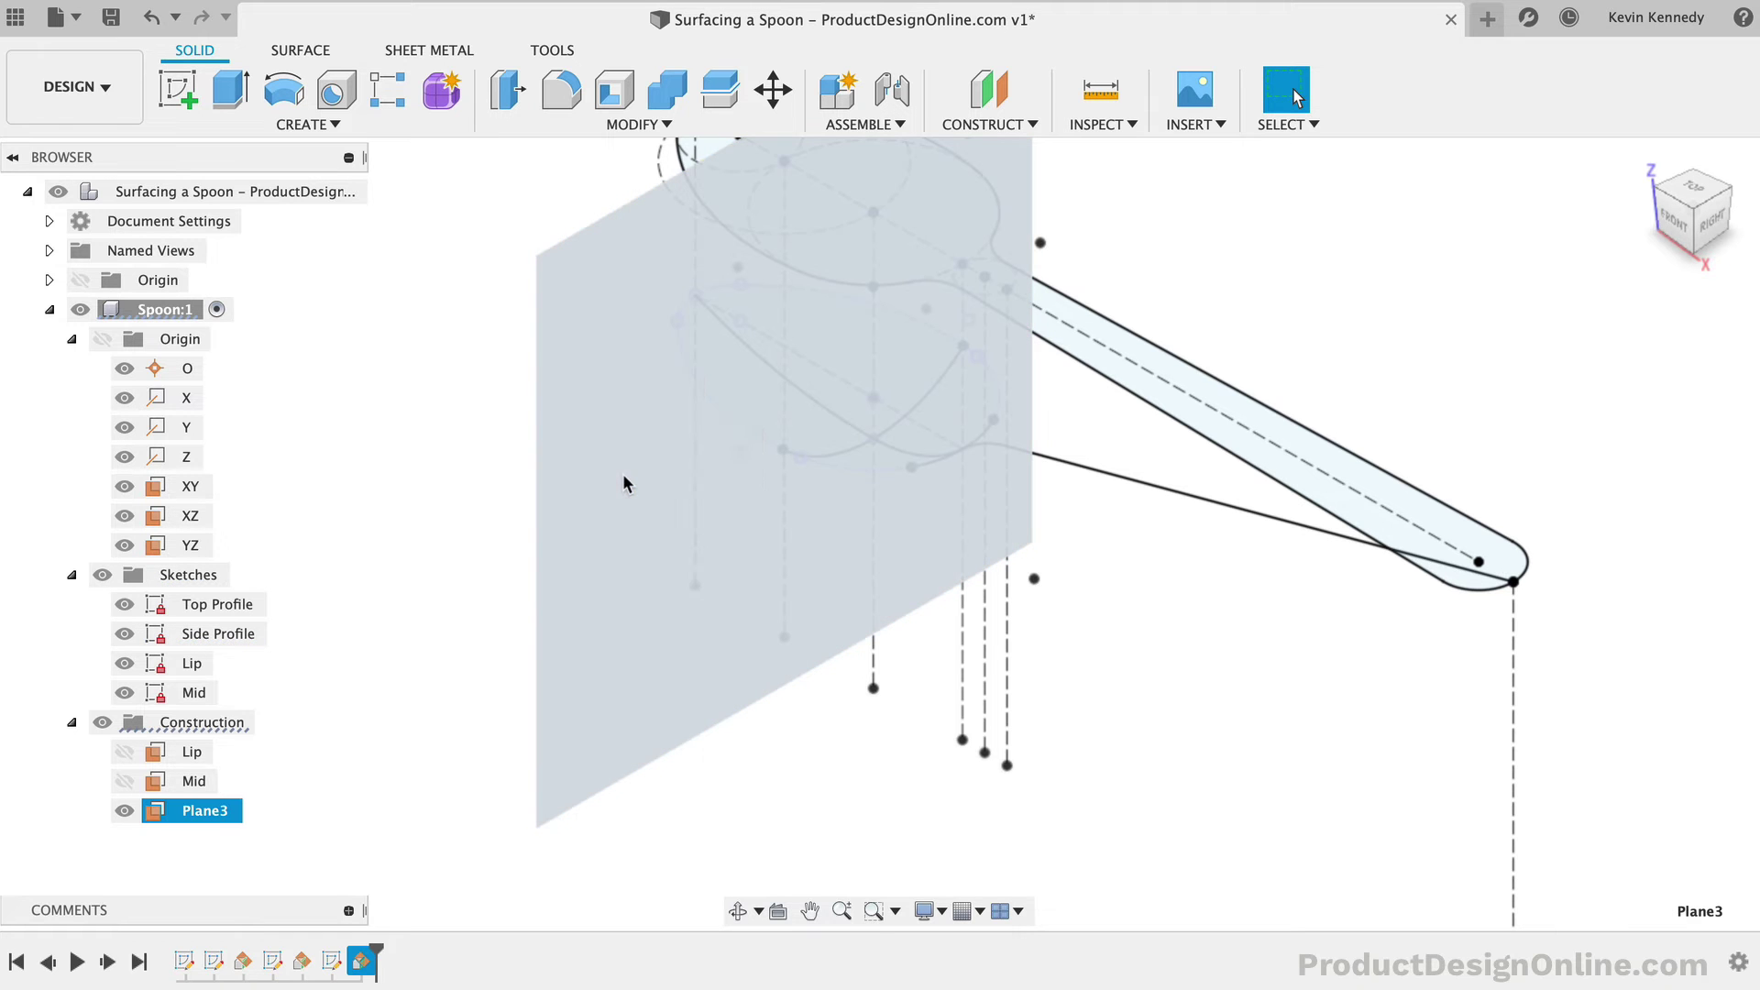
right_click(624, 483)
click(633, 602)
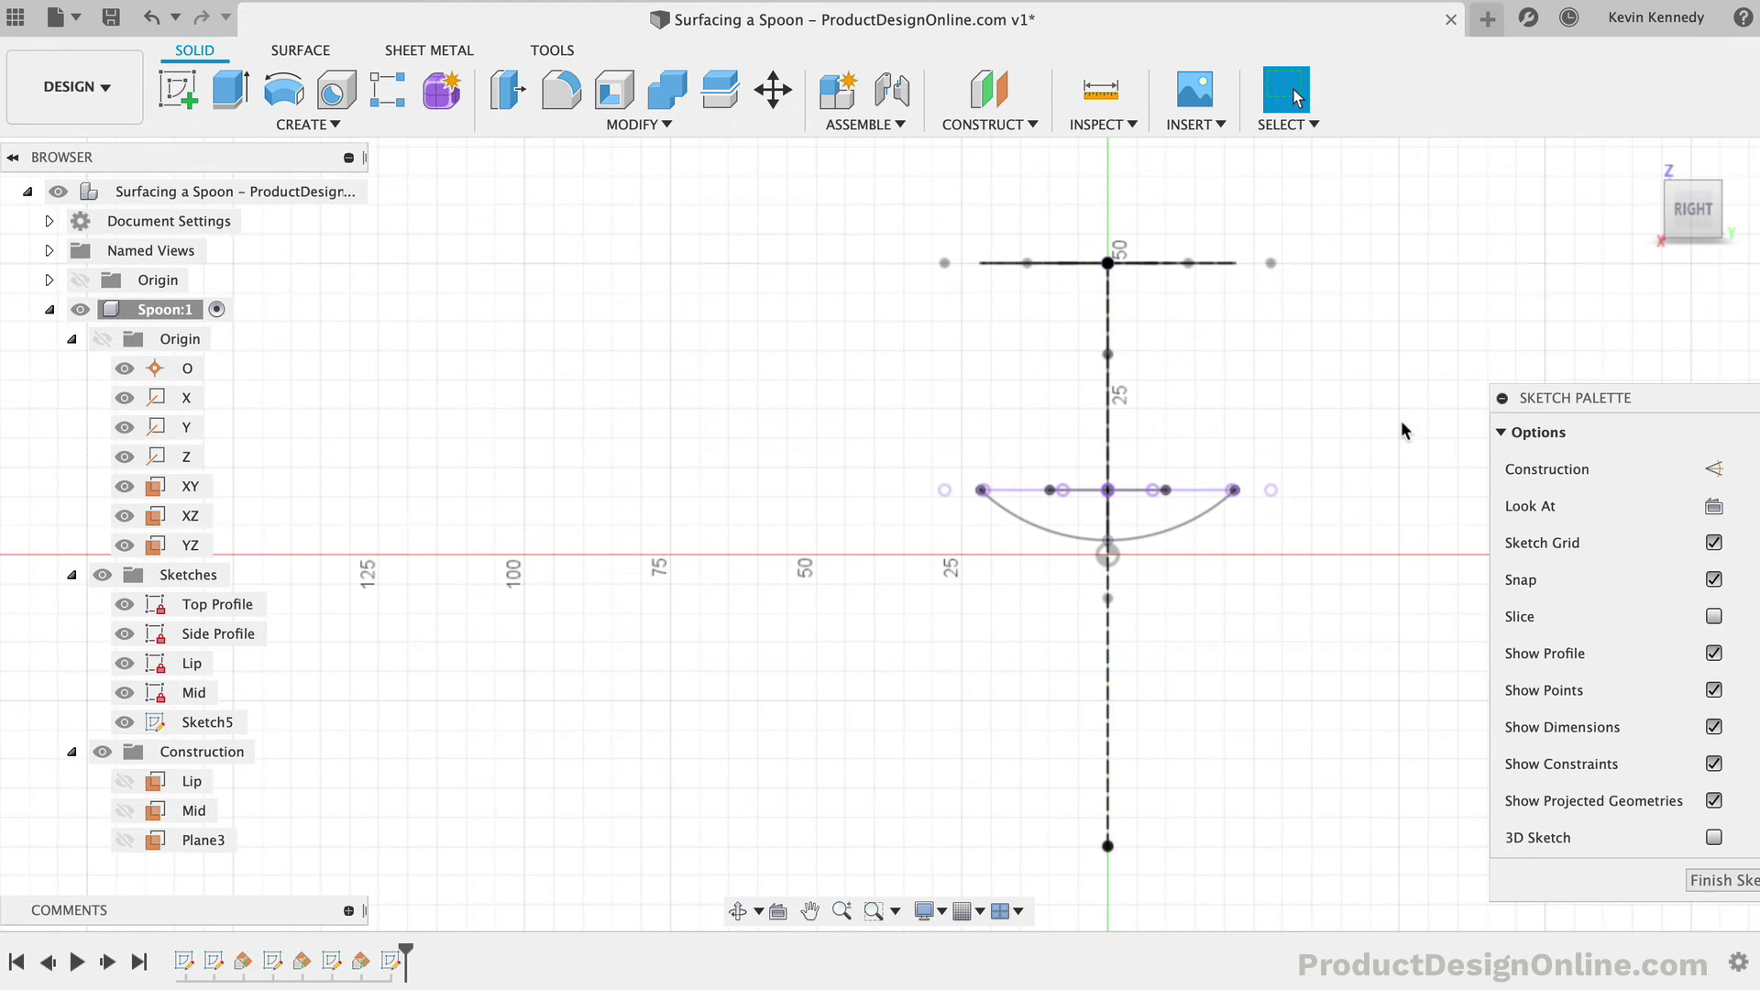
Step: Intersect the Side Profile's bowl curve and the Lip outline's two side arcs with the sketch plane, keeping the projection link
click(1643, 157)
text(sinter)
key(Down)
key(Down)
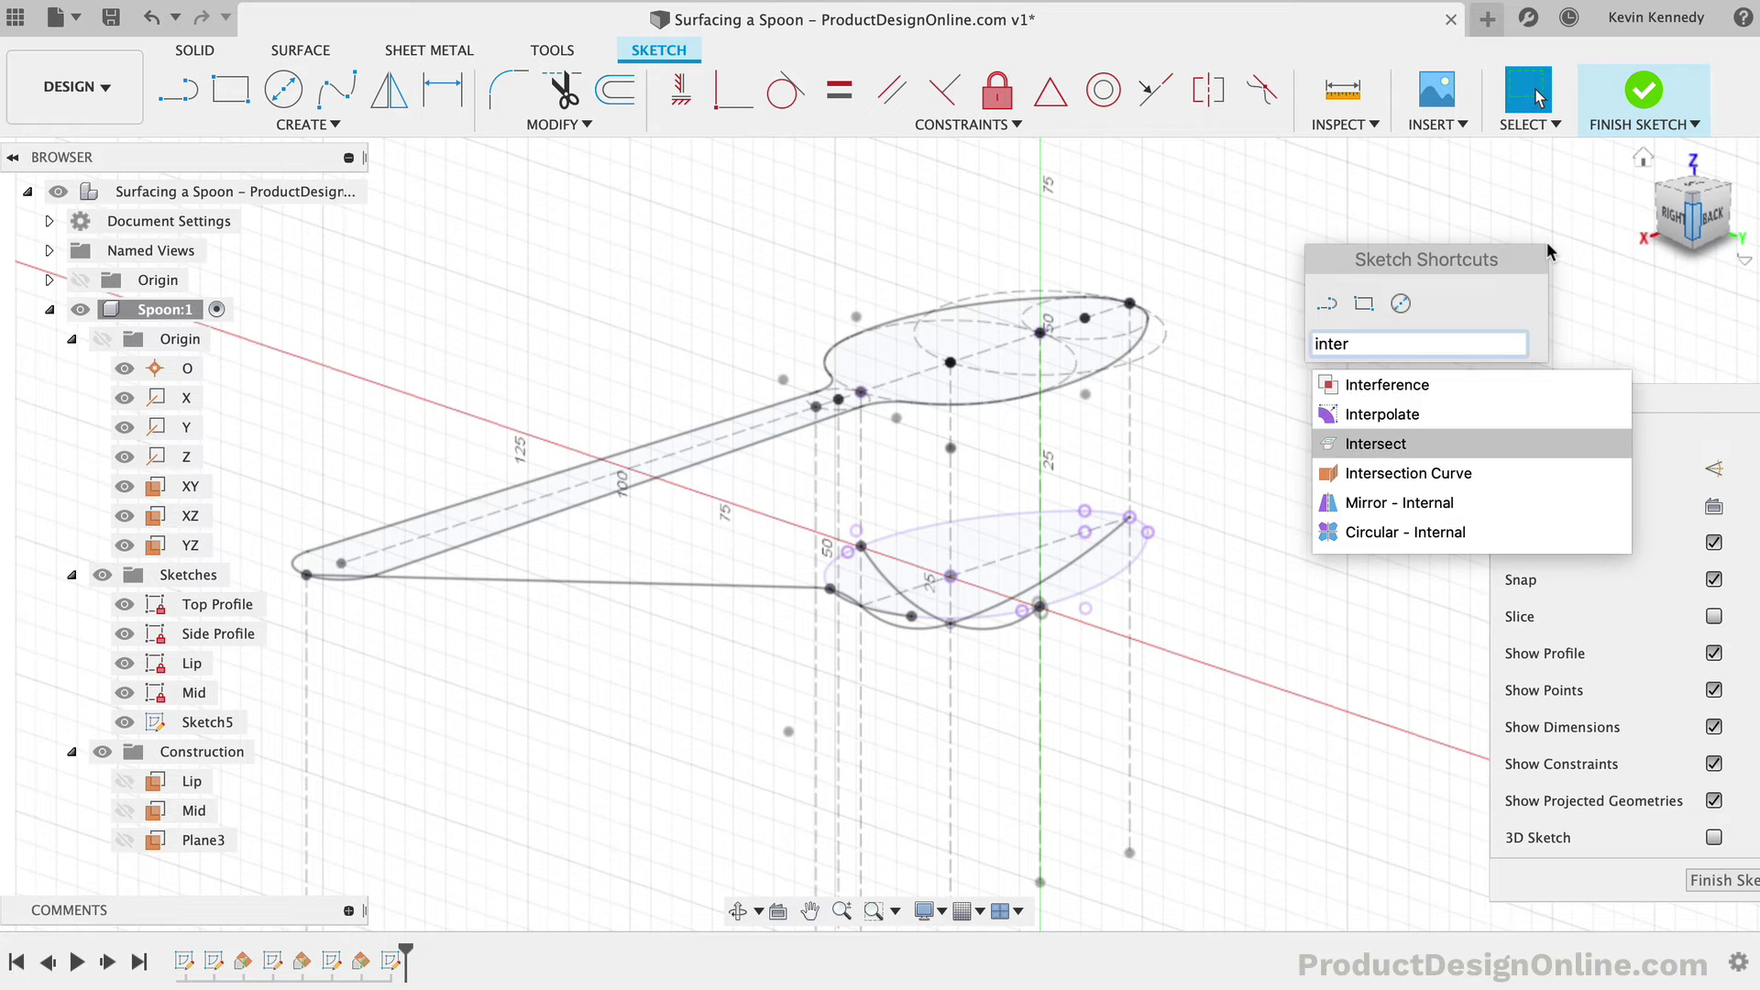
key(Return)
scroll(826, 523, up, 3)
click(1101, 628)
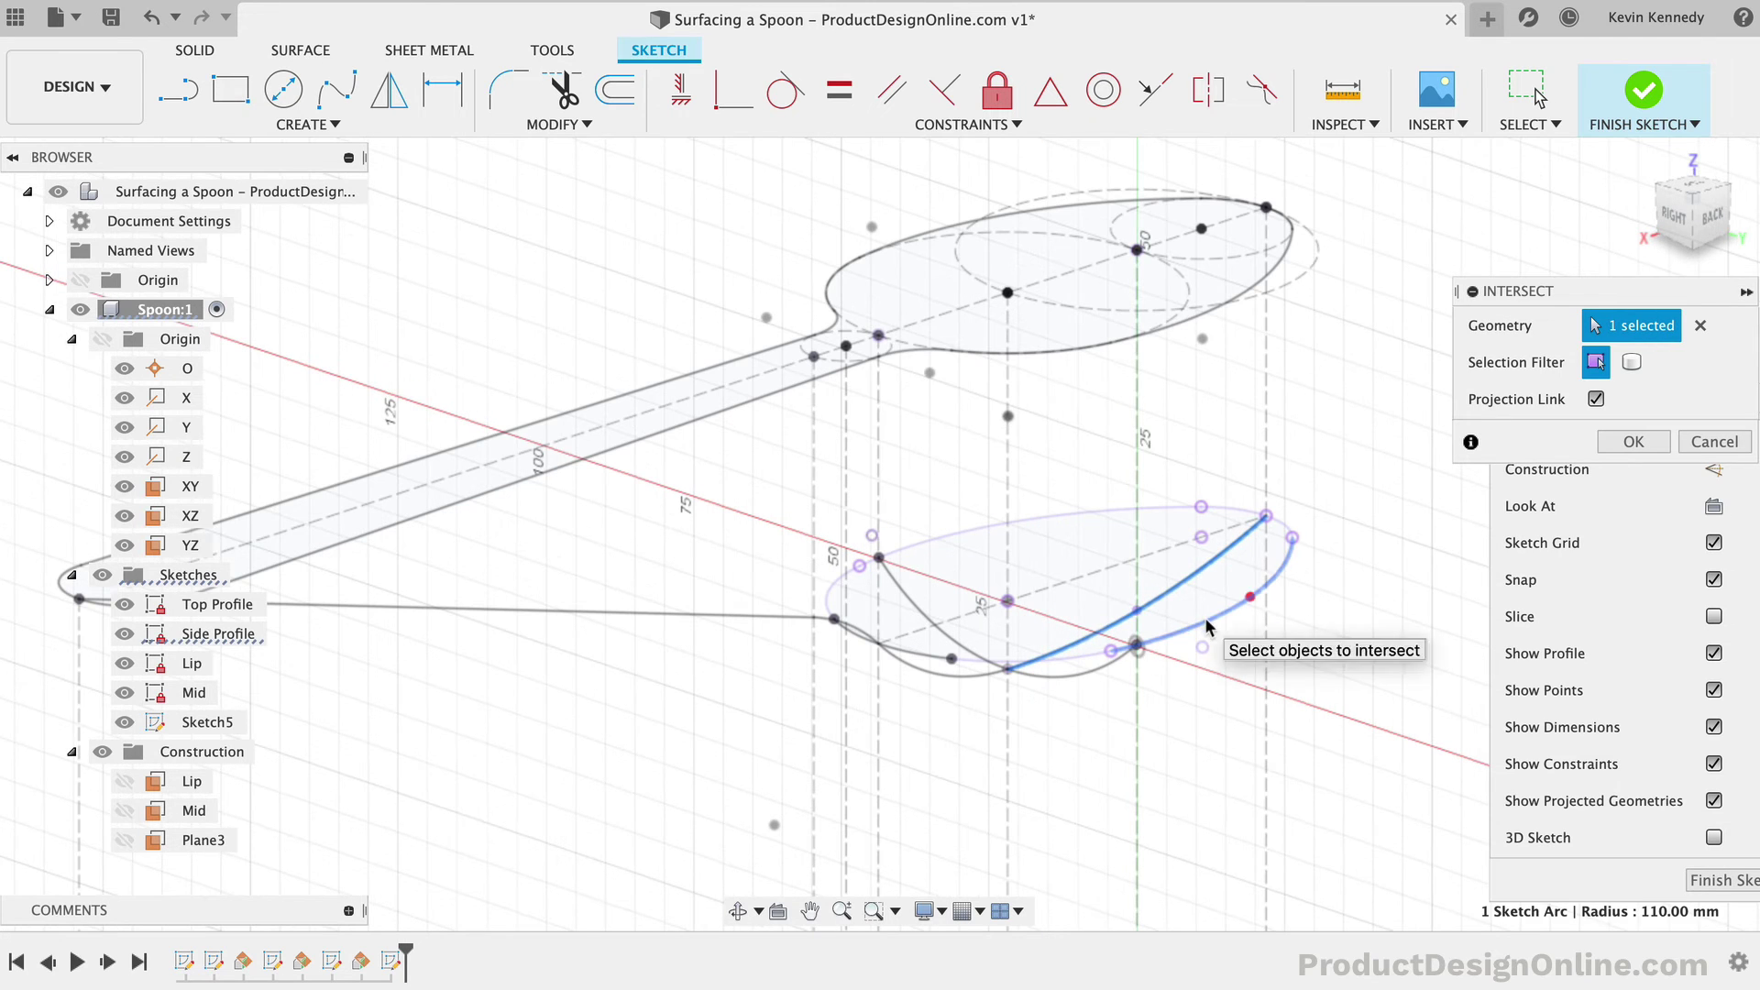
click(1207, 627)
click(1634, 441)
Step: Draw a 3-point arc between the two Lip intersection points, passing through the intersection point on the Side Profile's bowl curve
click(308, 124)
mouse_move(319, 230)
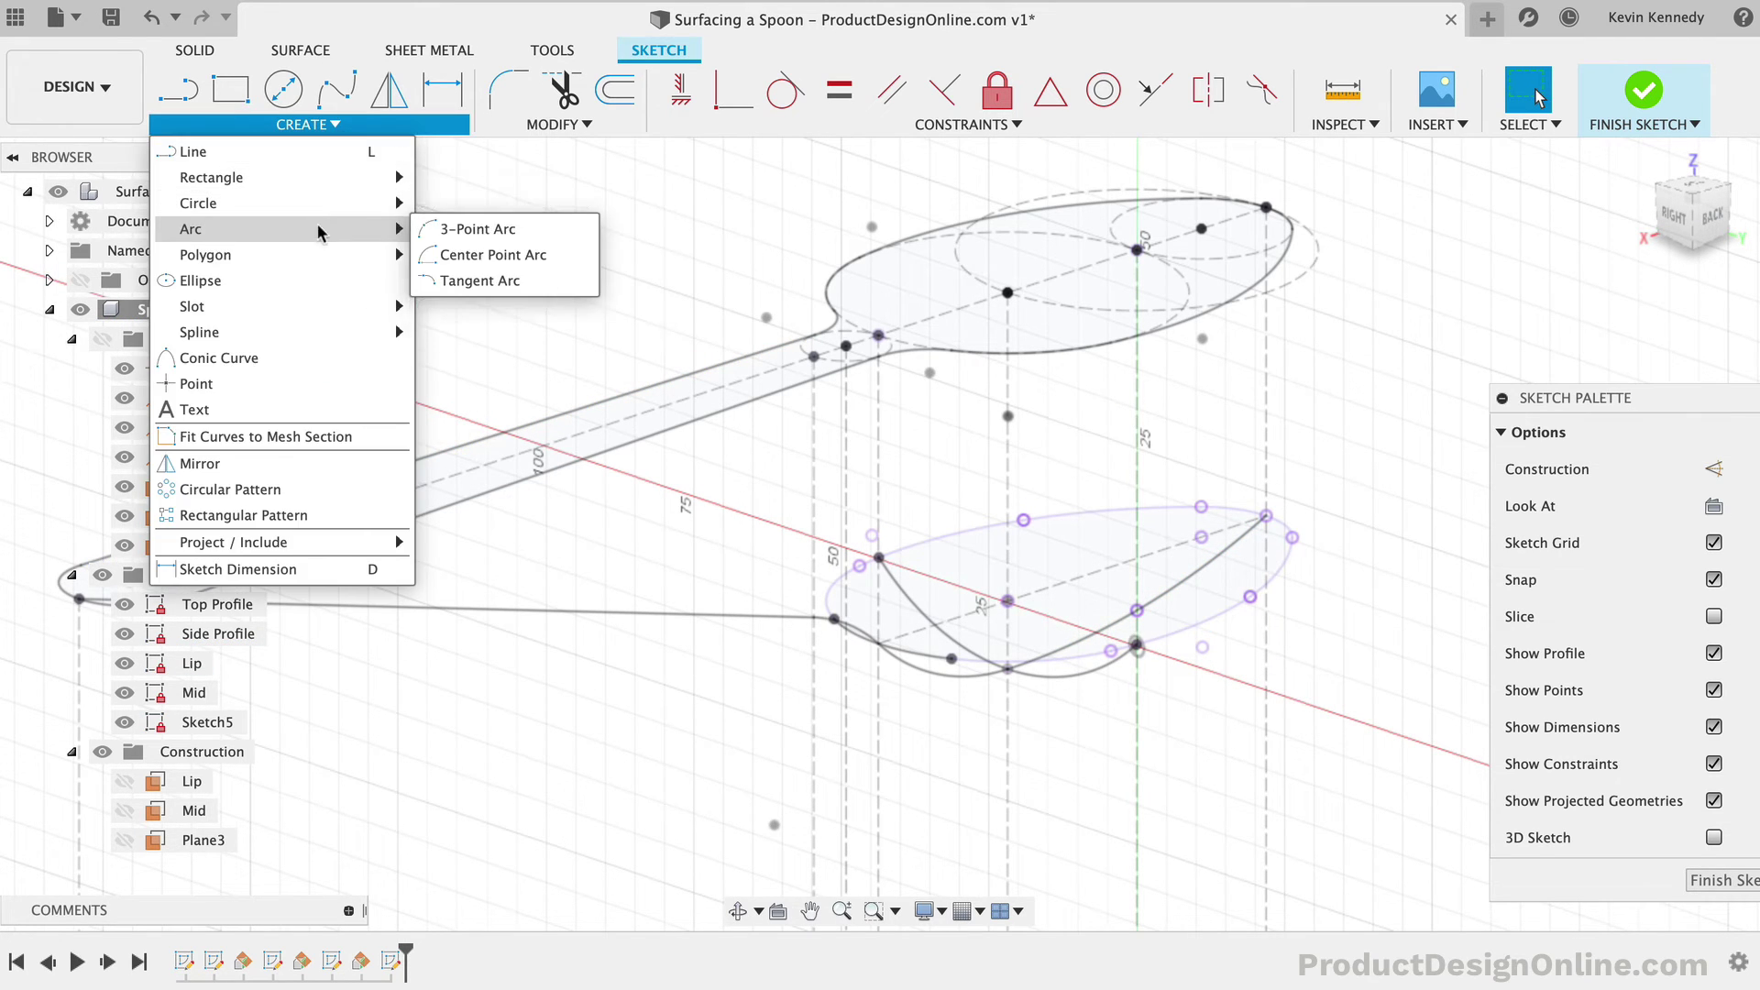
click(477, 229)
click(1025, 520)
click(1251, 597)
click(1137, 609)
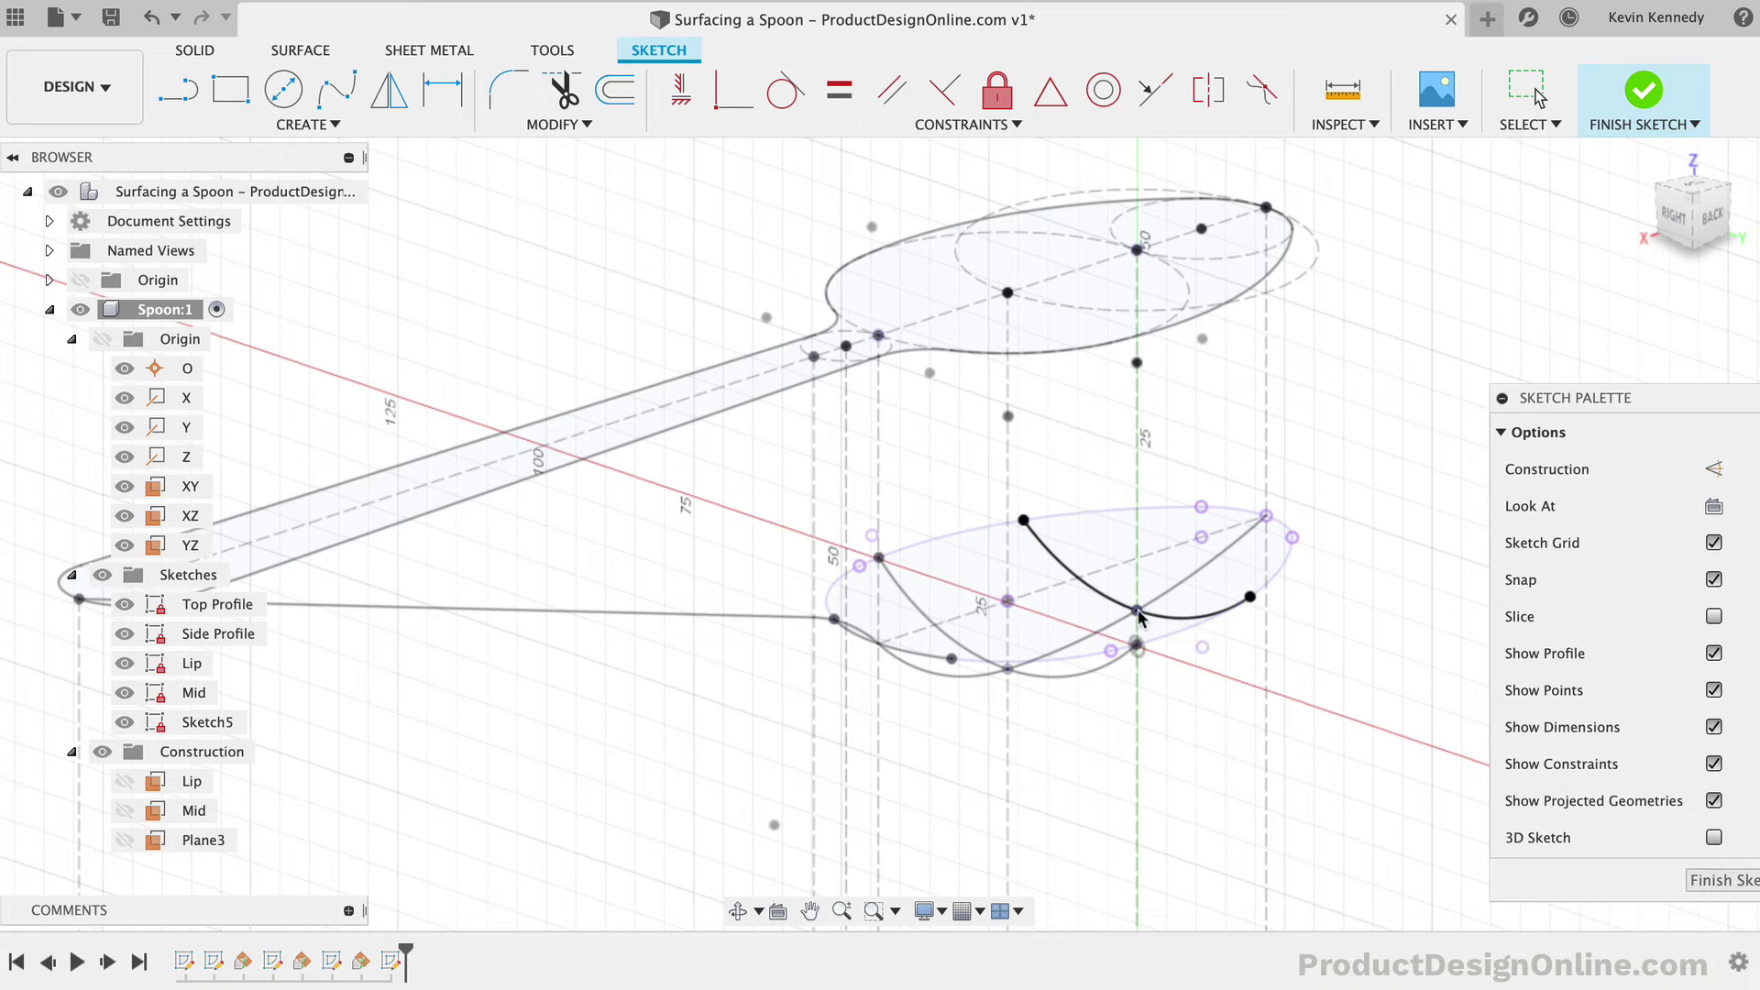
key(Escape)
Step: Rename both the front cross-section sketch and its construction plane as Front, and finish the sketch
click(197, 724)
text(Front)
key(Return)
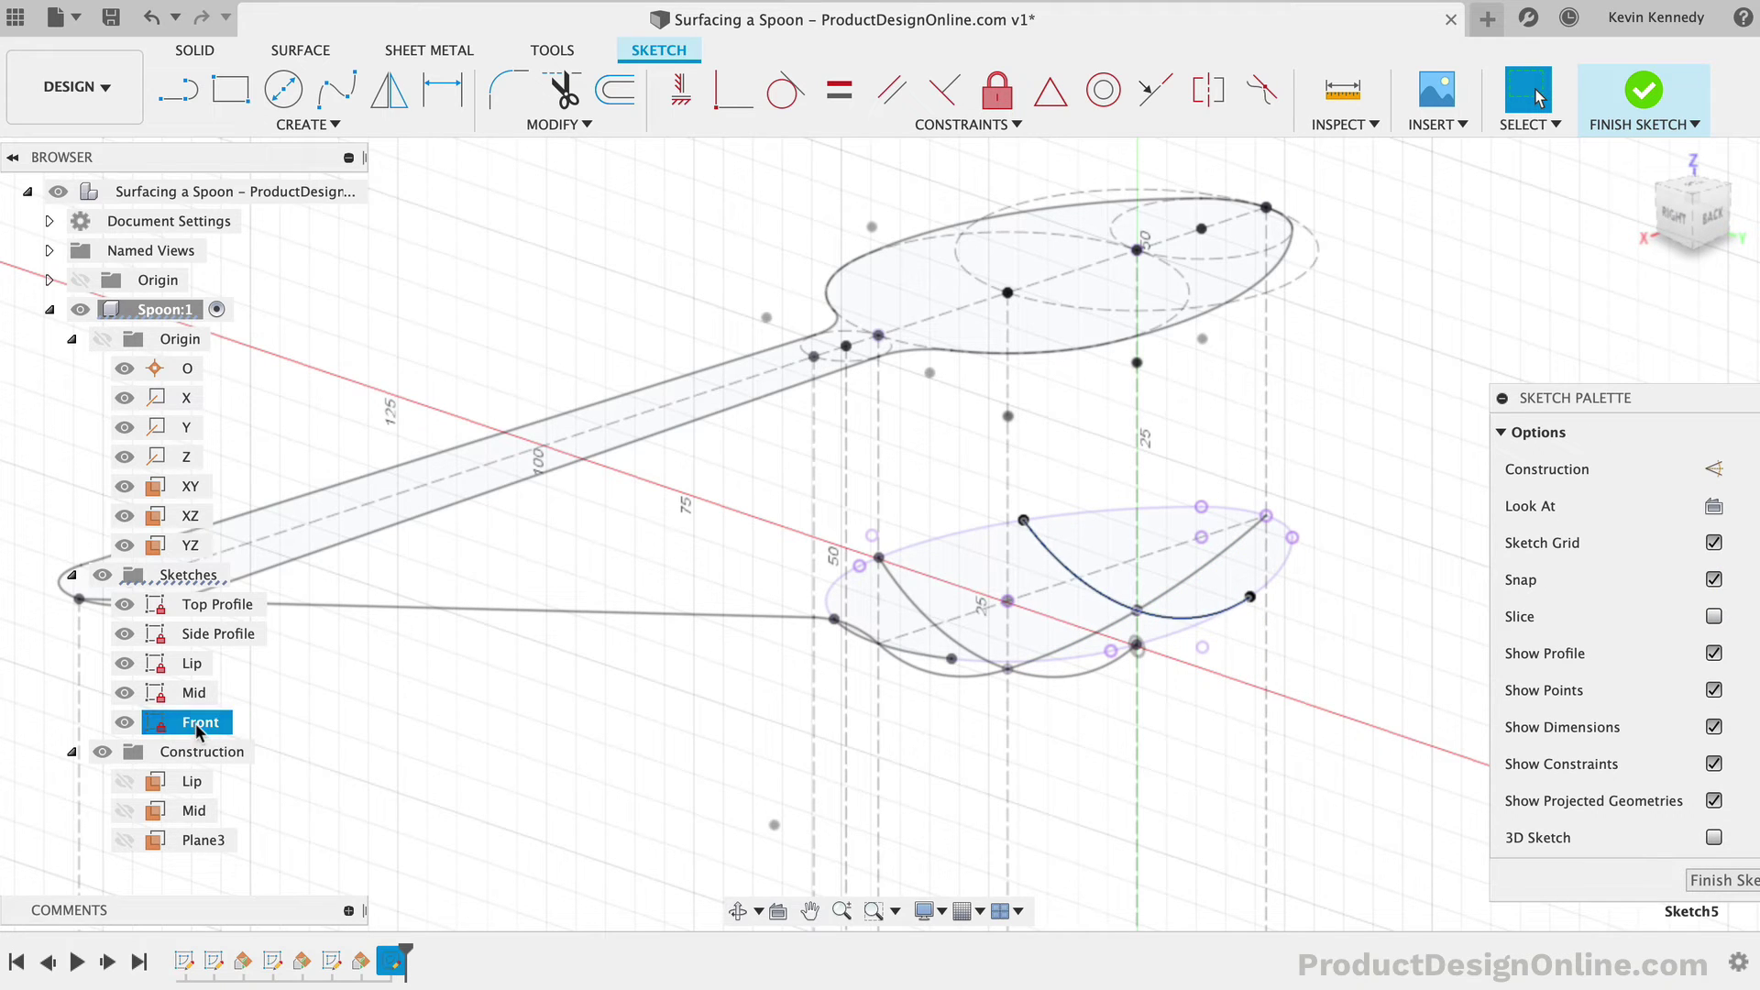
click(205, 840)
text(Front)
key(Return)
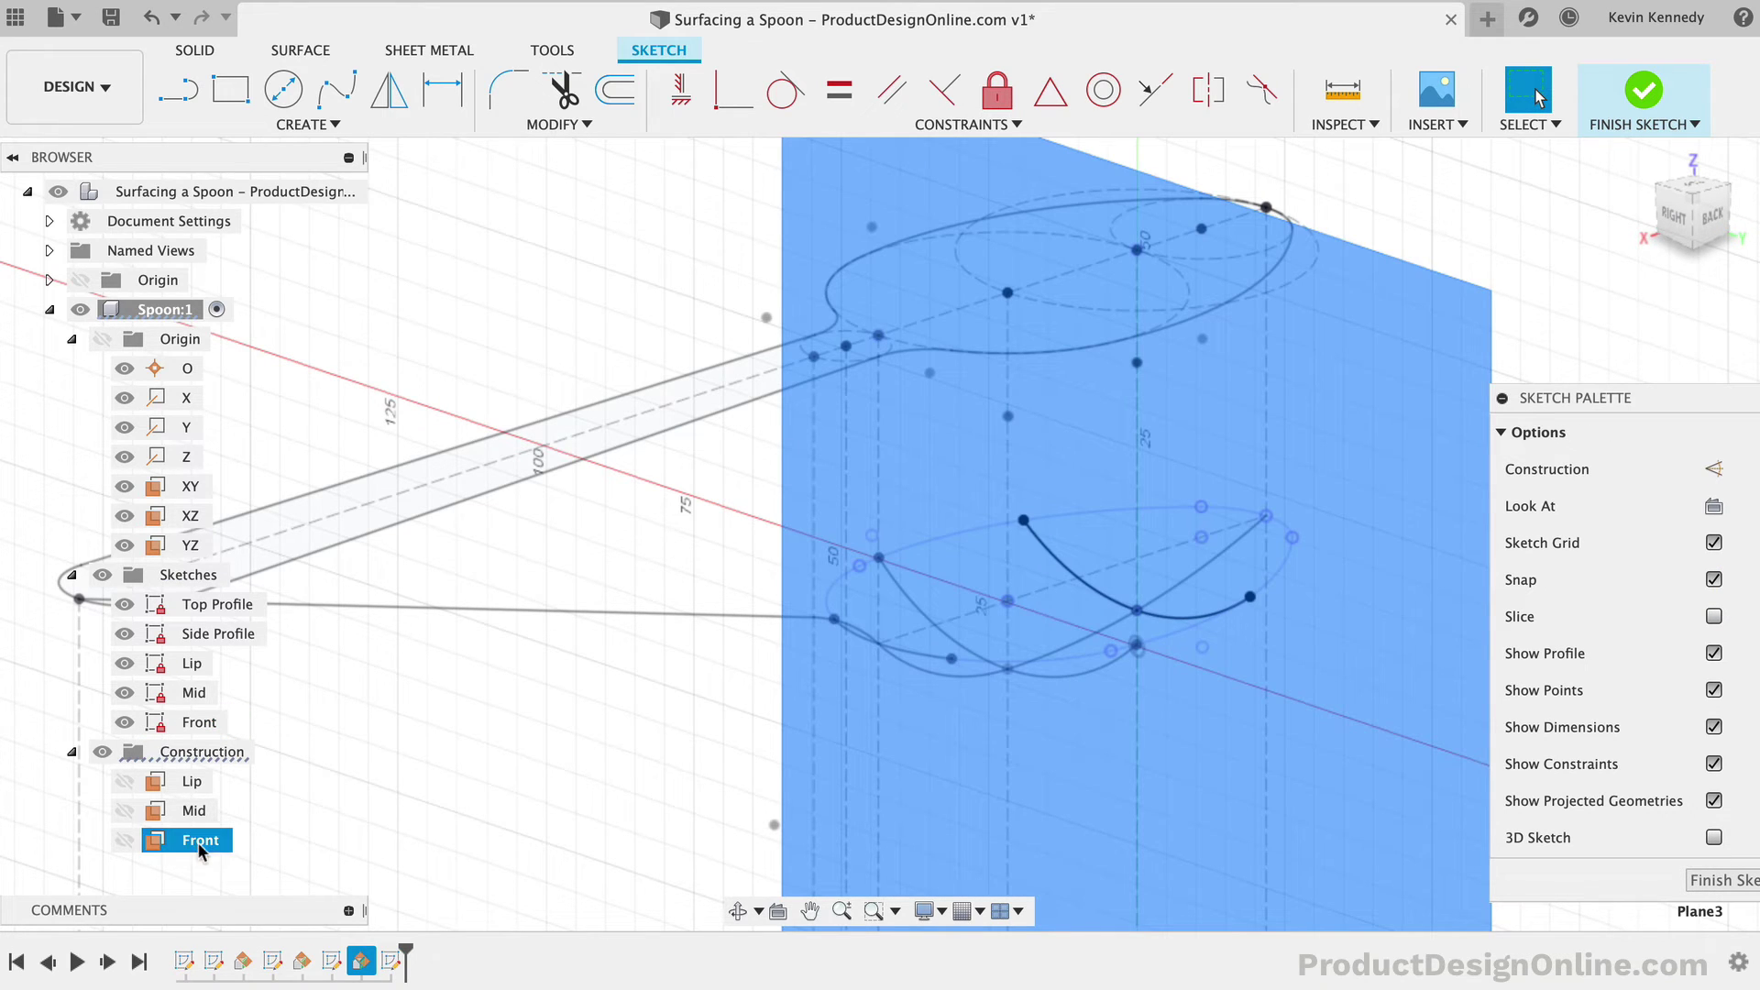
click(1606, 124)
click(1643, 161)
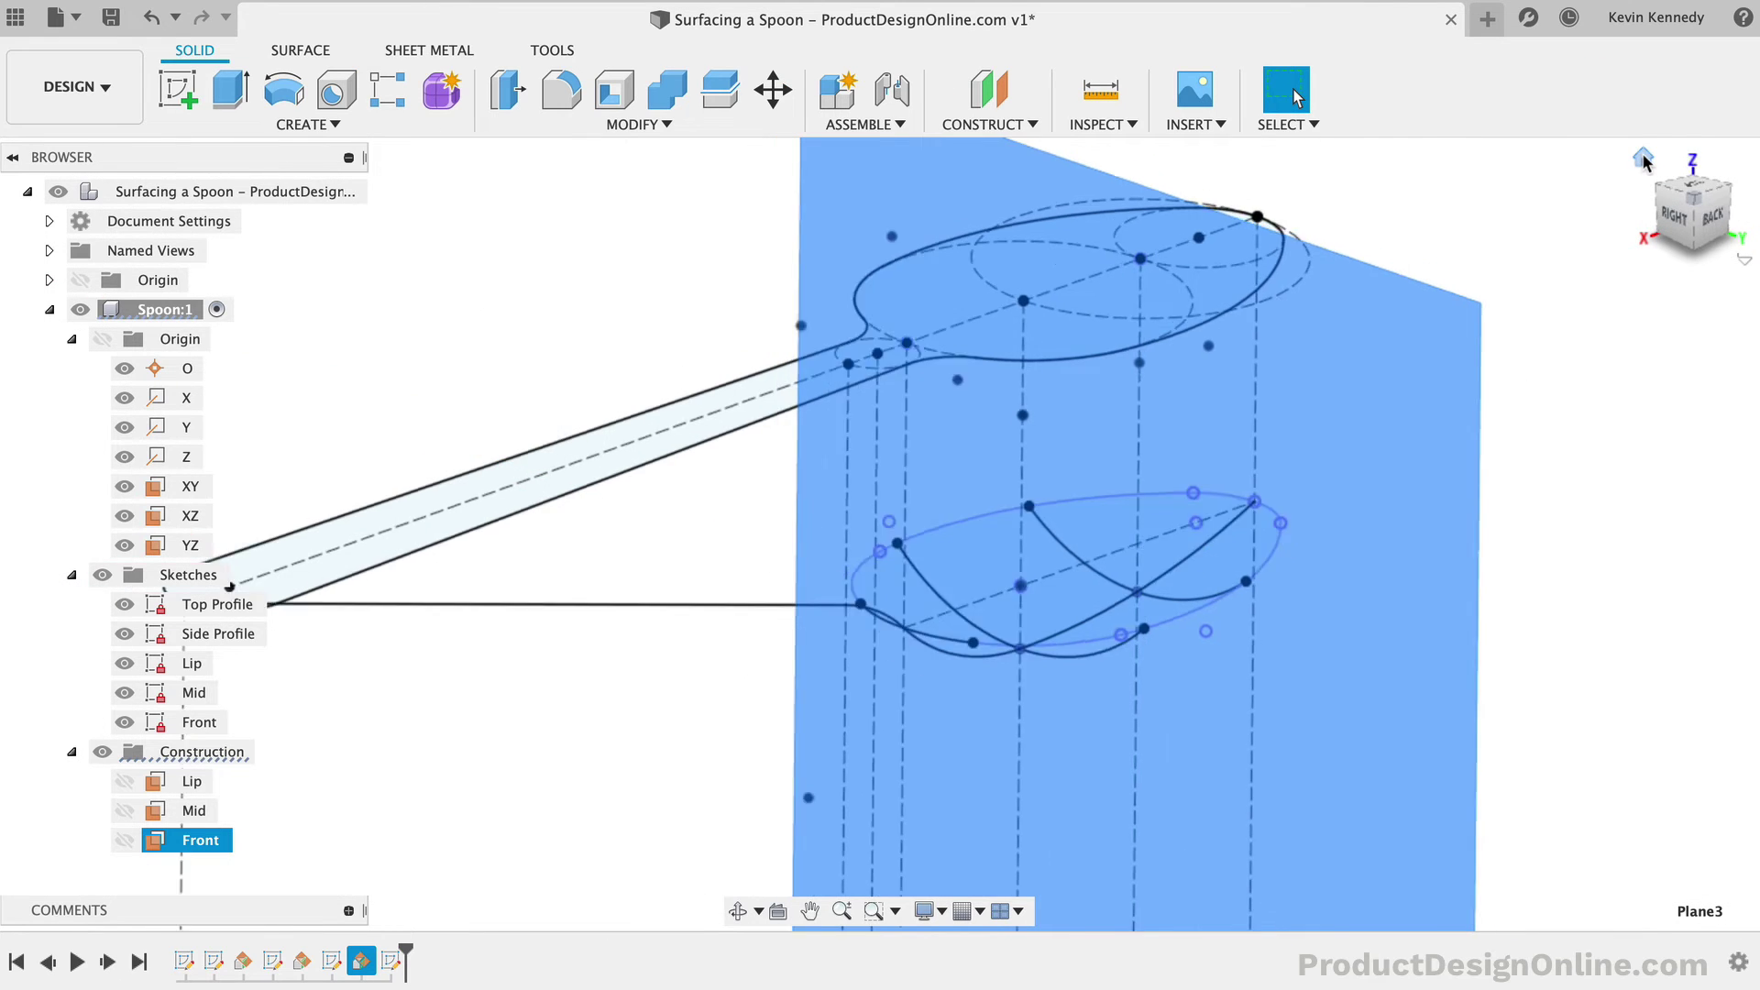
click(752, 689)
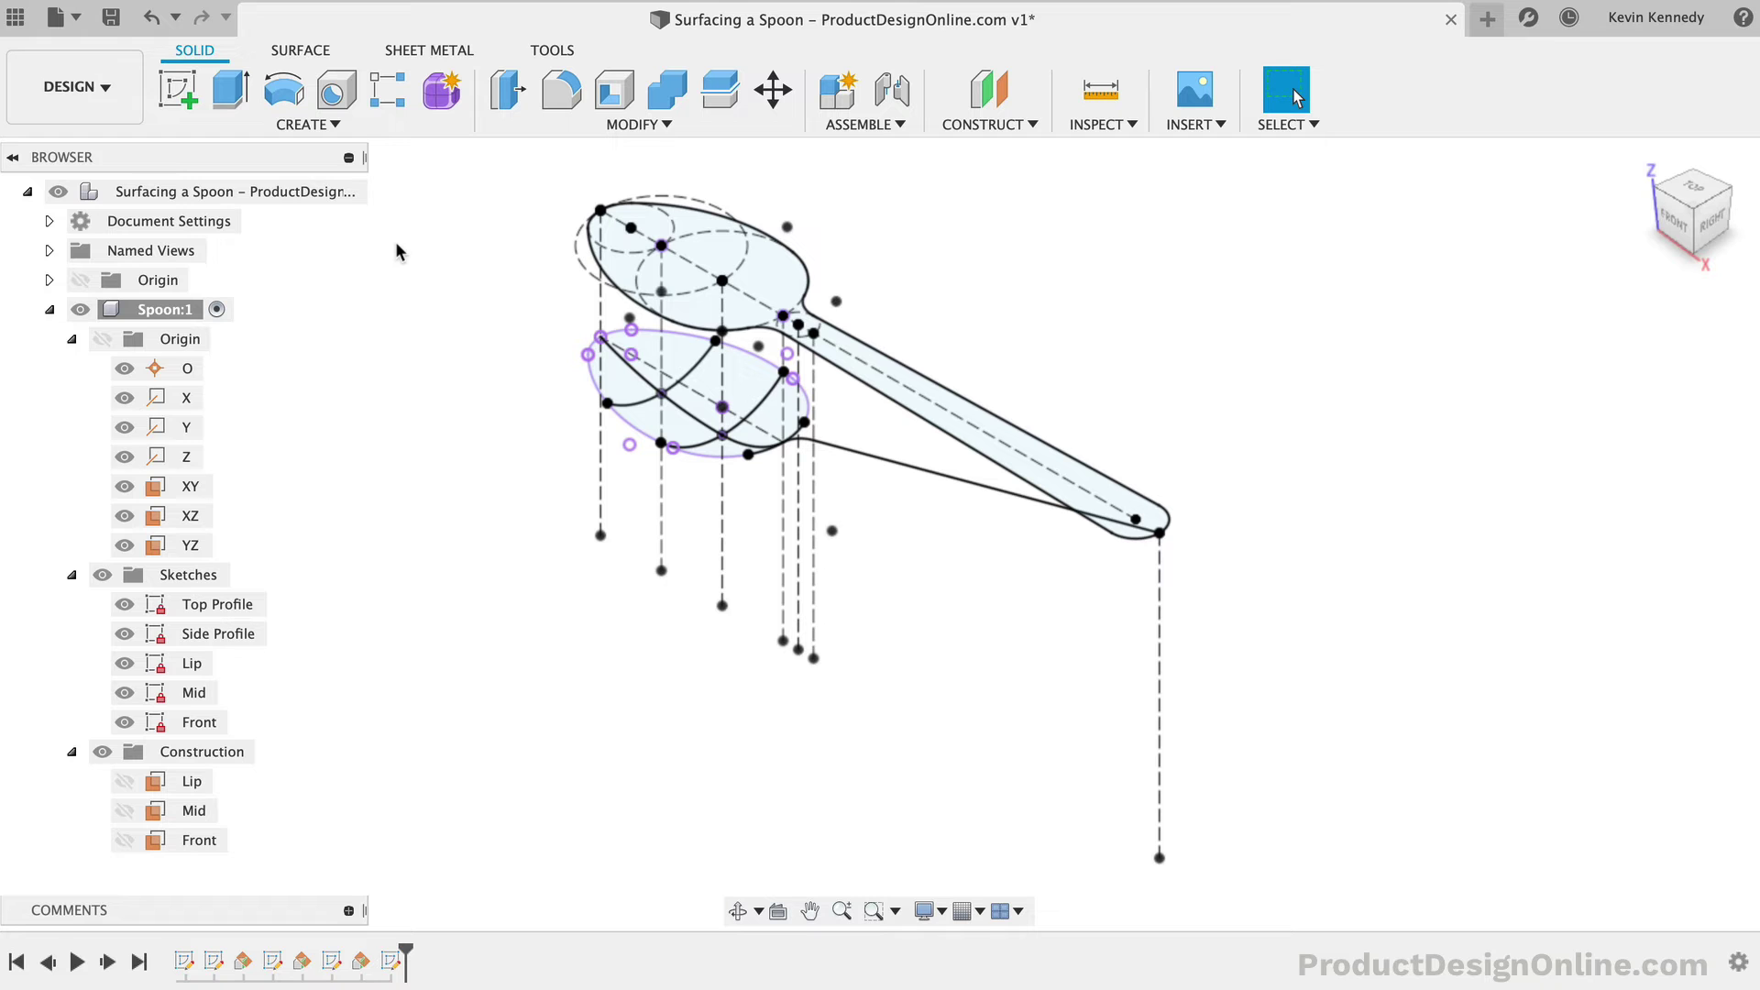
Step: Start a surface Patch and select all the curves around the Lip outline as its boundary edges
click(302, 52)
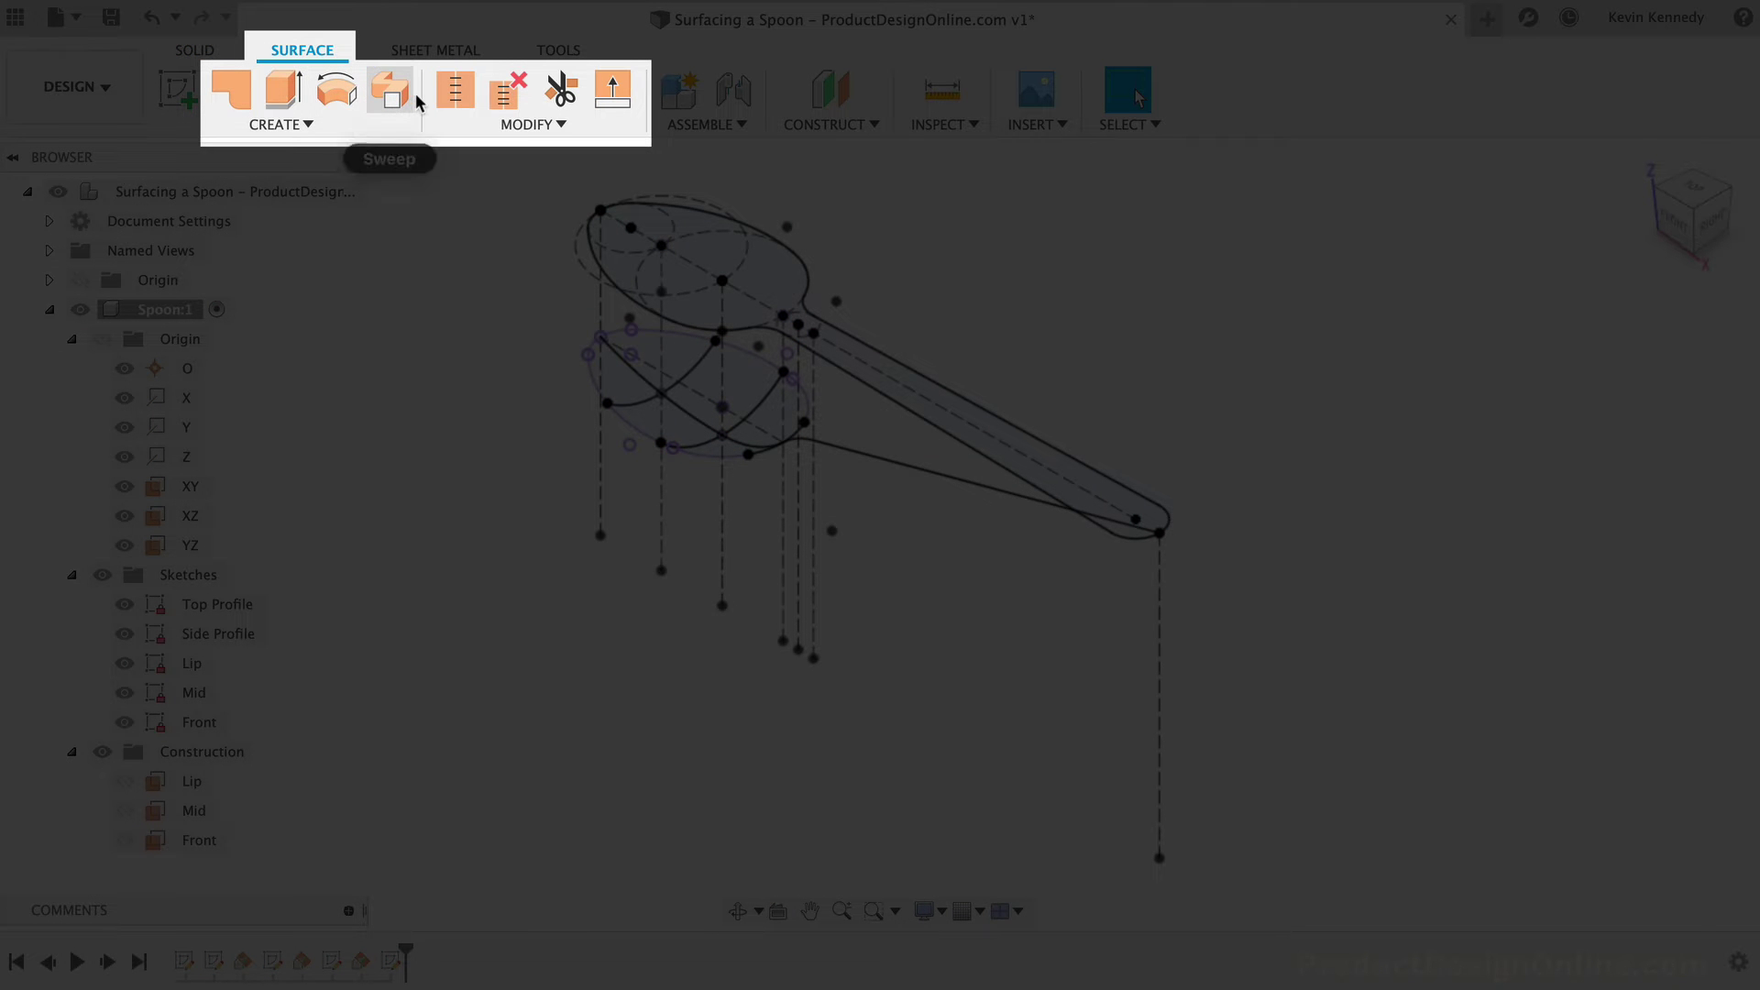
scroll(524, 342, up, 5)
scroll(524, 342, up, 5)
scroll(524, 342, left, 3)
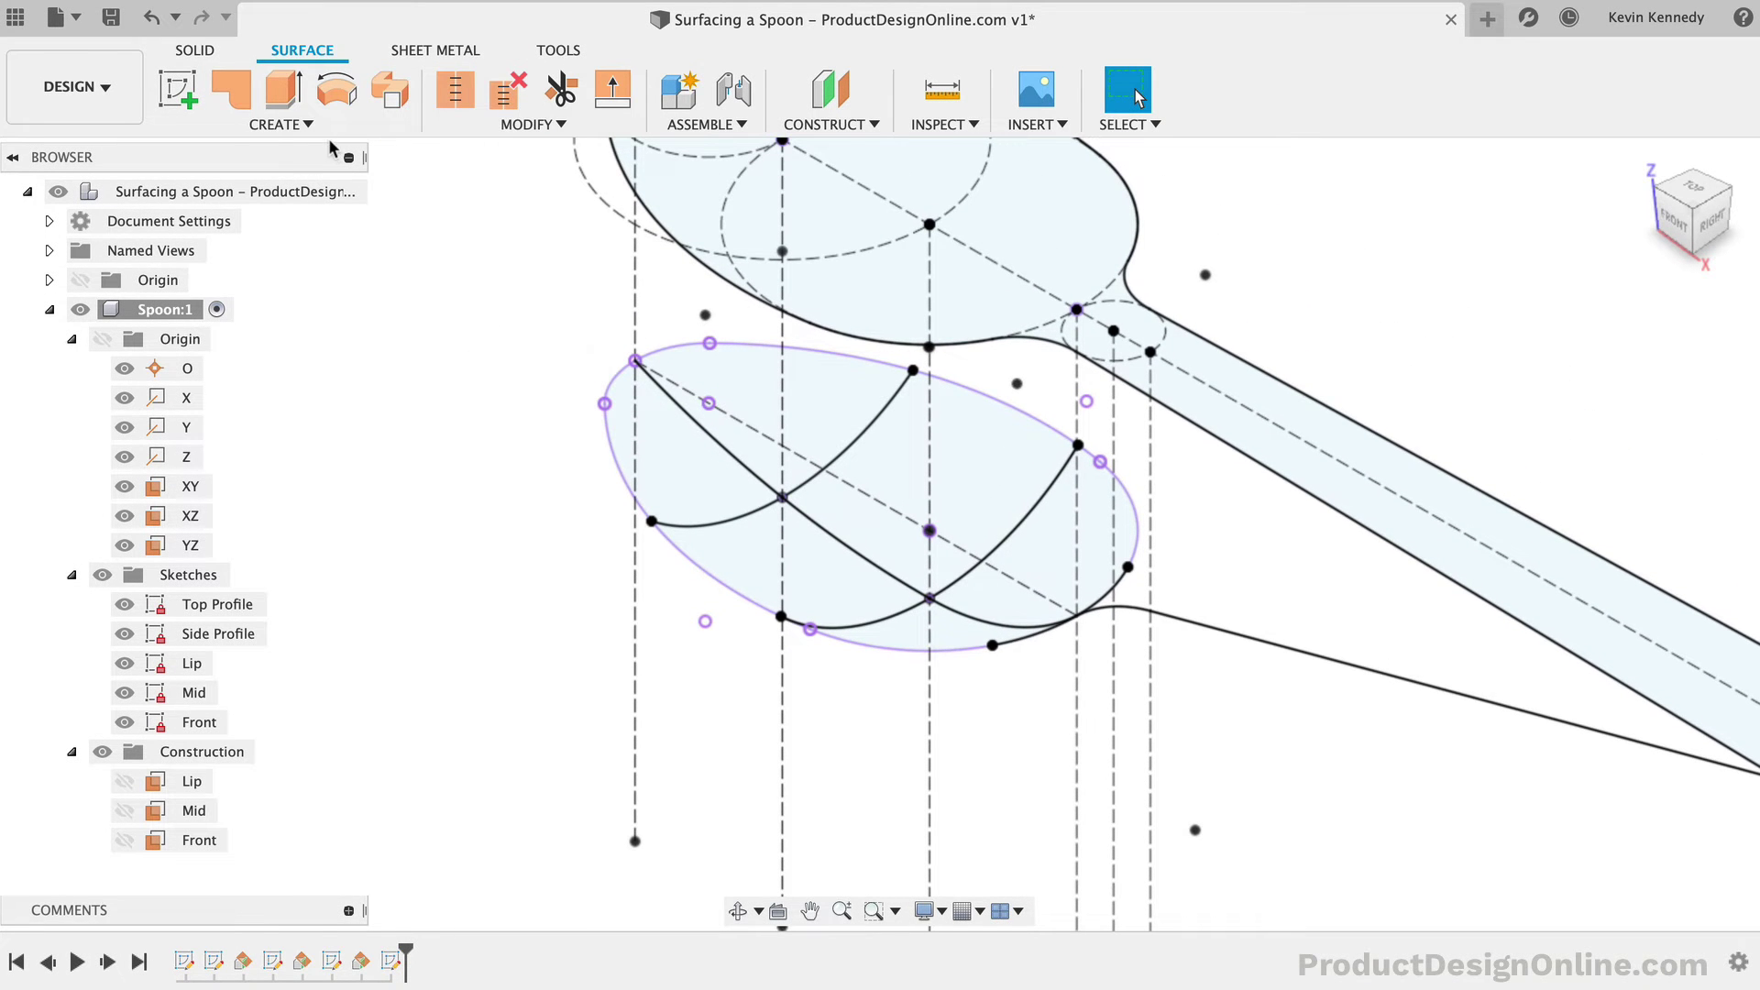
click(229, 95)
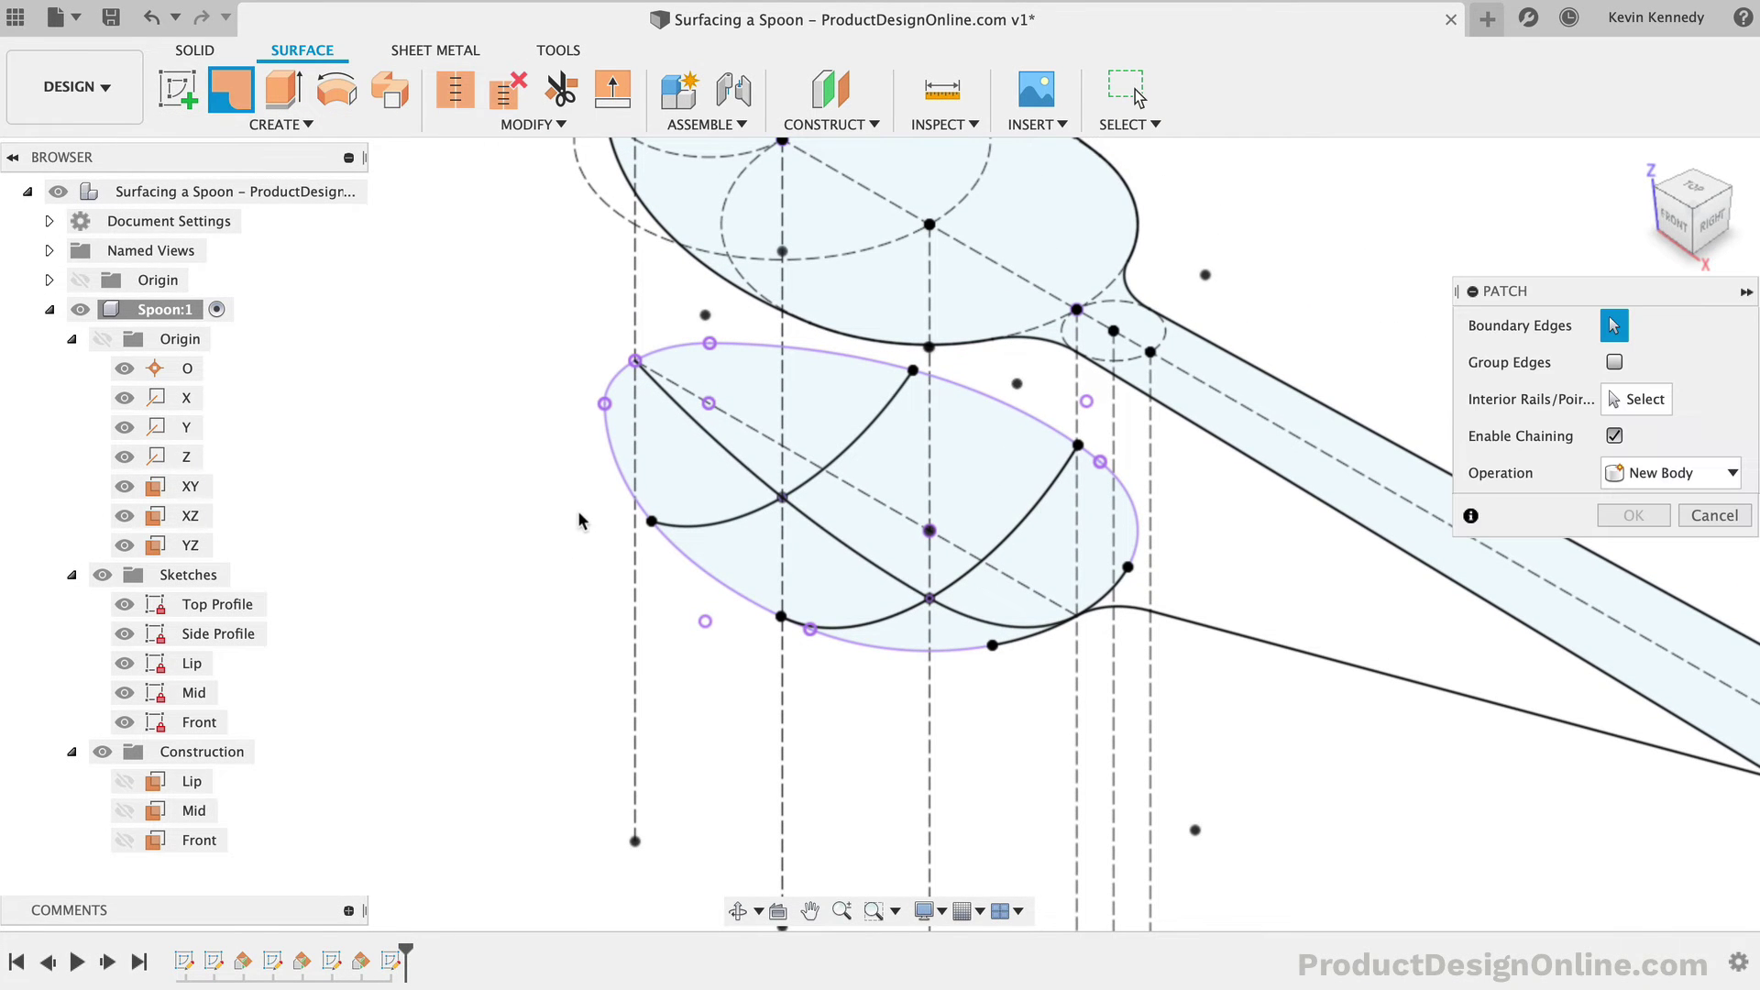
click(616, 473)
click(614, 376)
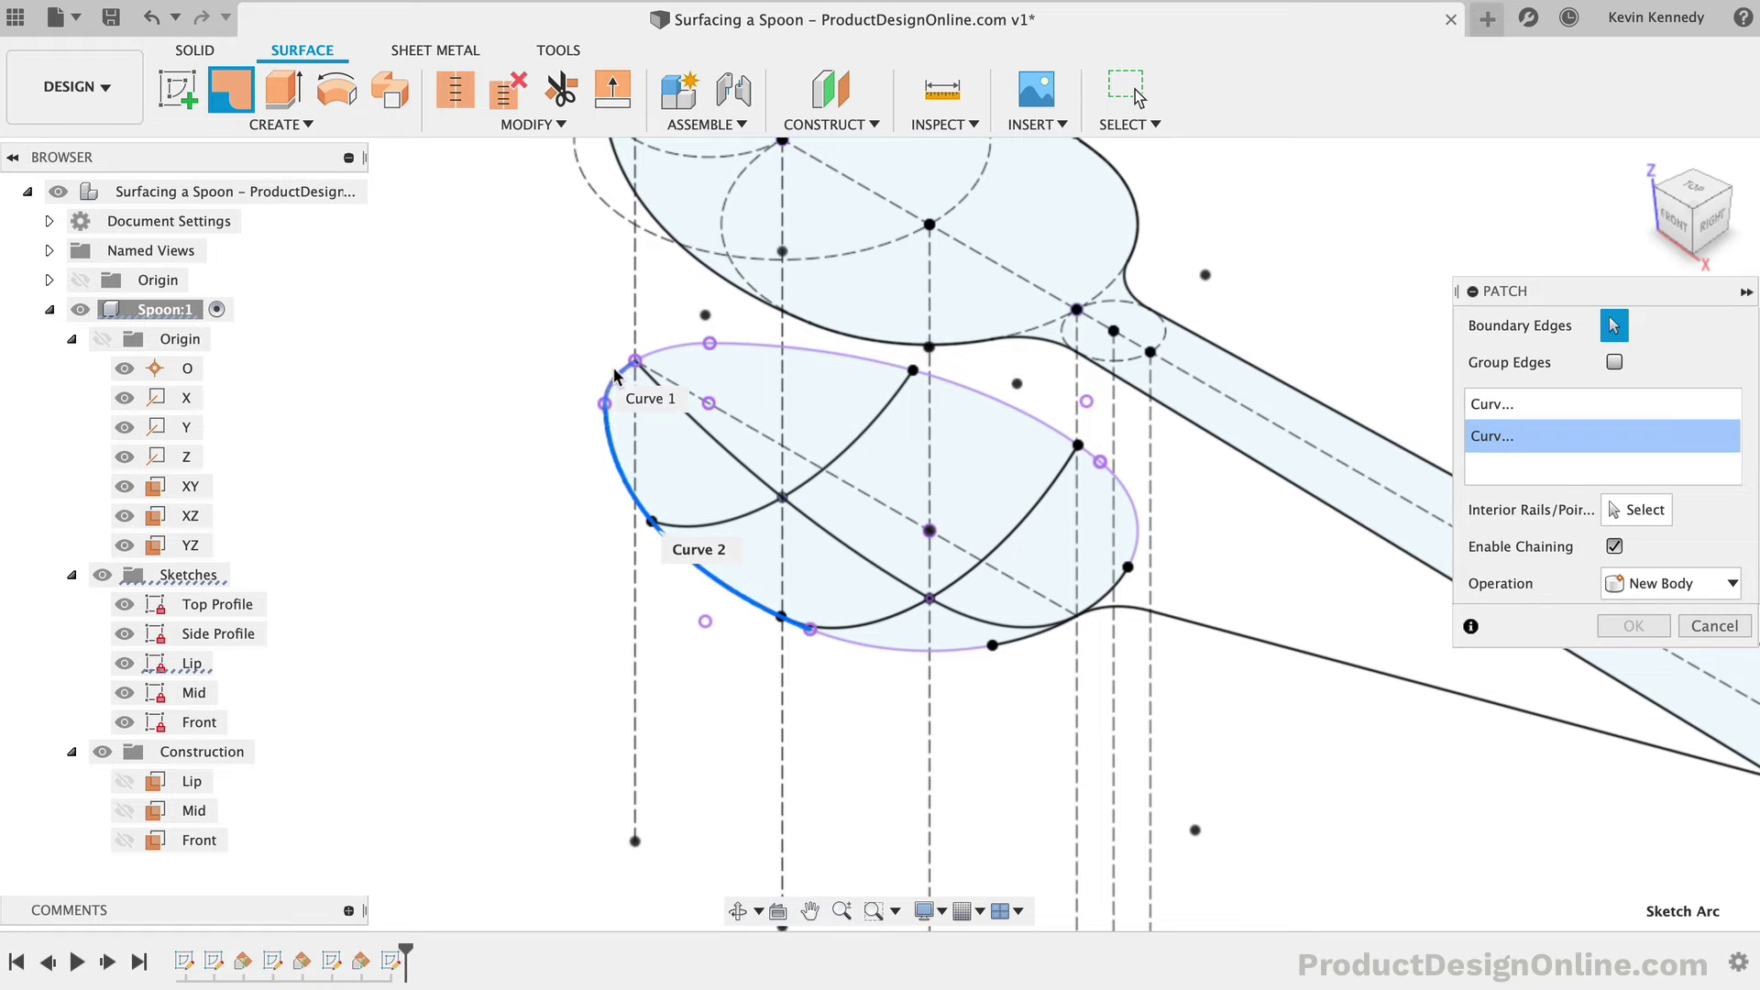
click(678, 349)
click(1009, 407)
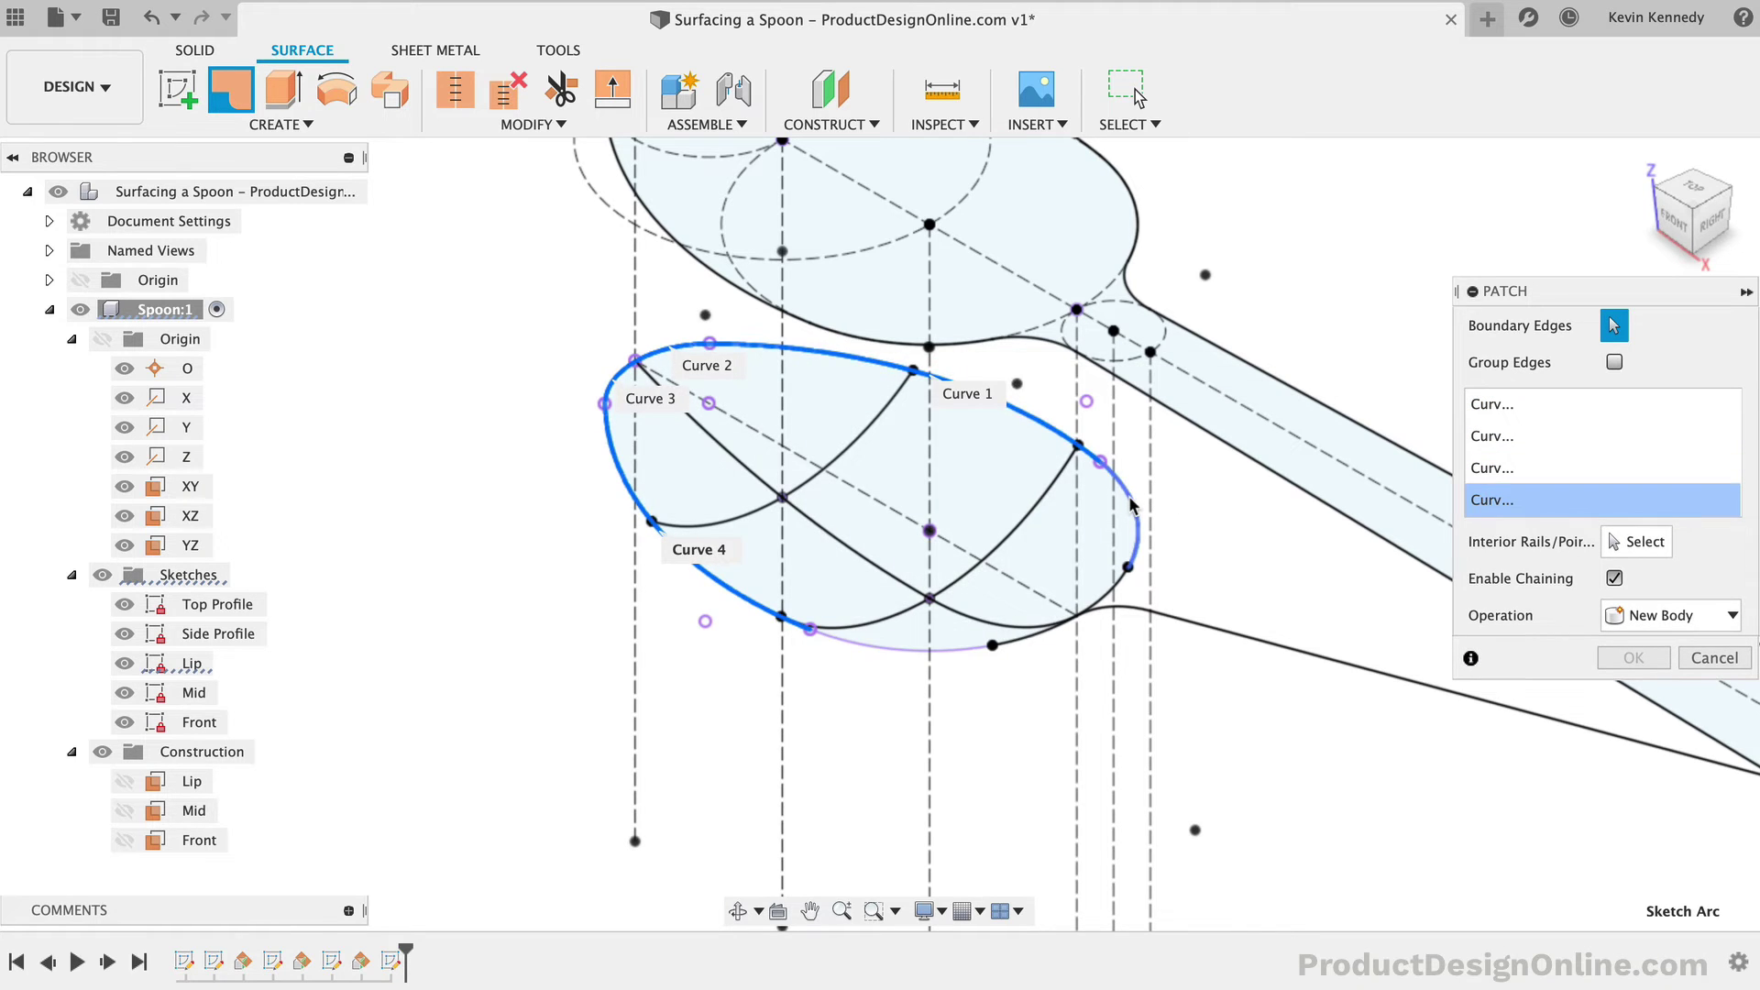
click(1126, 549)
click(1055, 627)
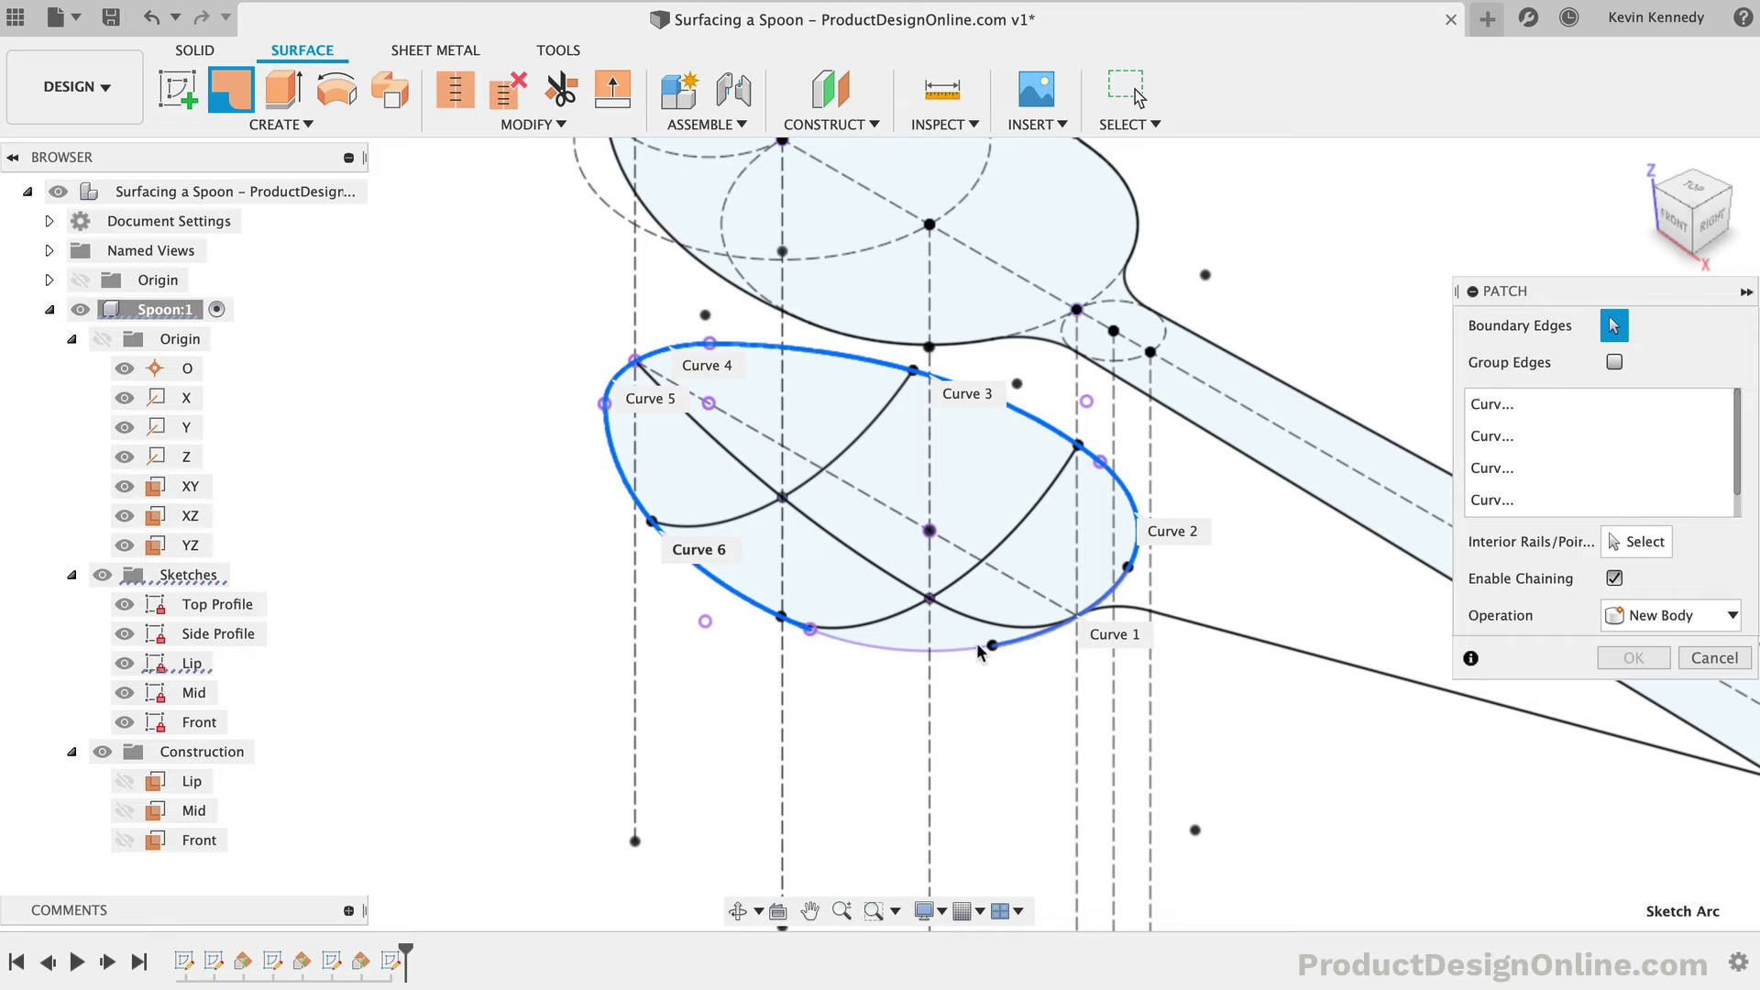
click(888, 653)
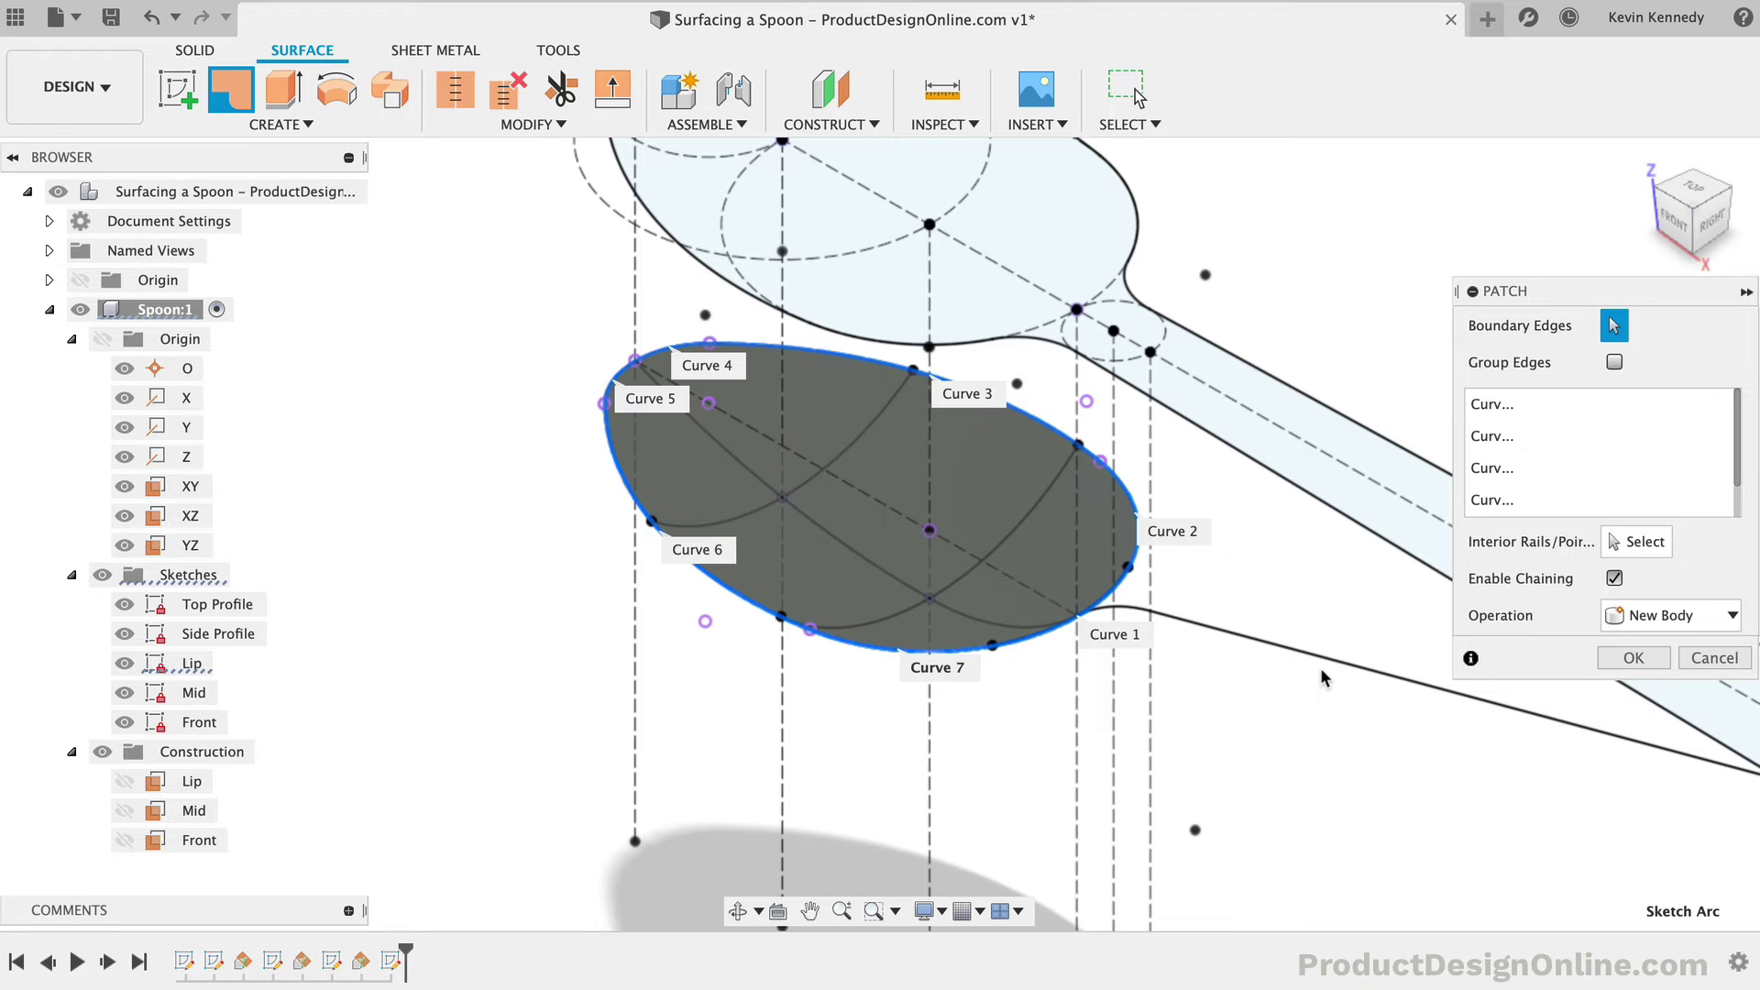
Step: Add the Mid arc, Front arc and Side Profile curve as interior rails and create the bowl patch as a new body
click(1640, 544)
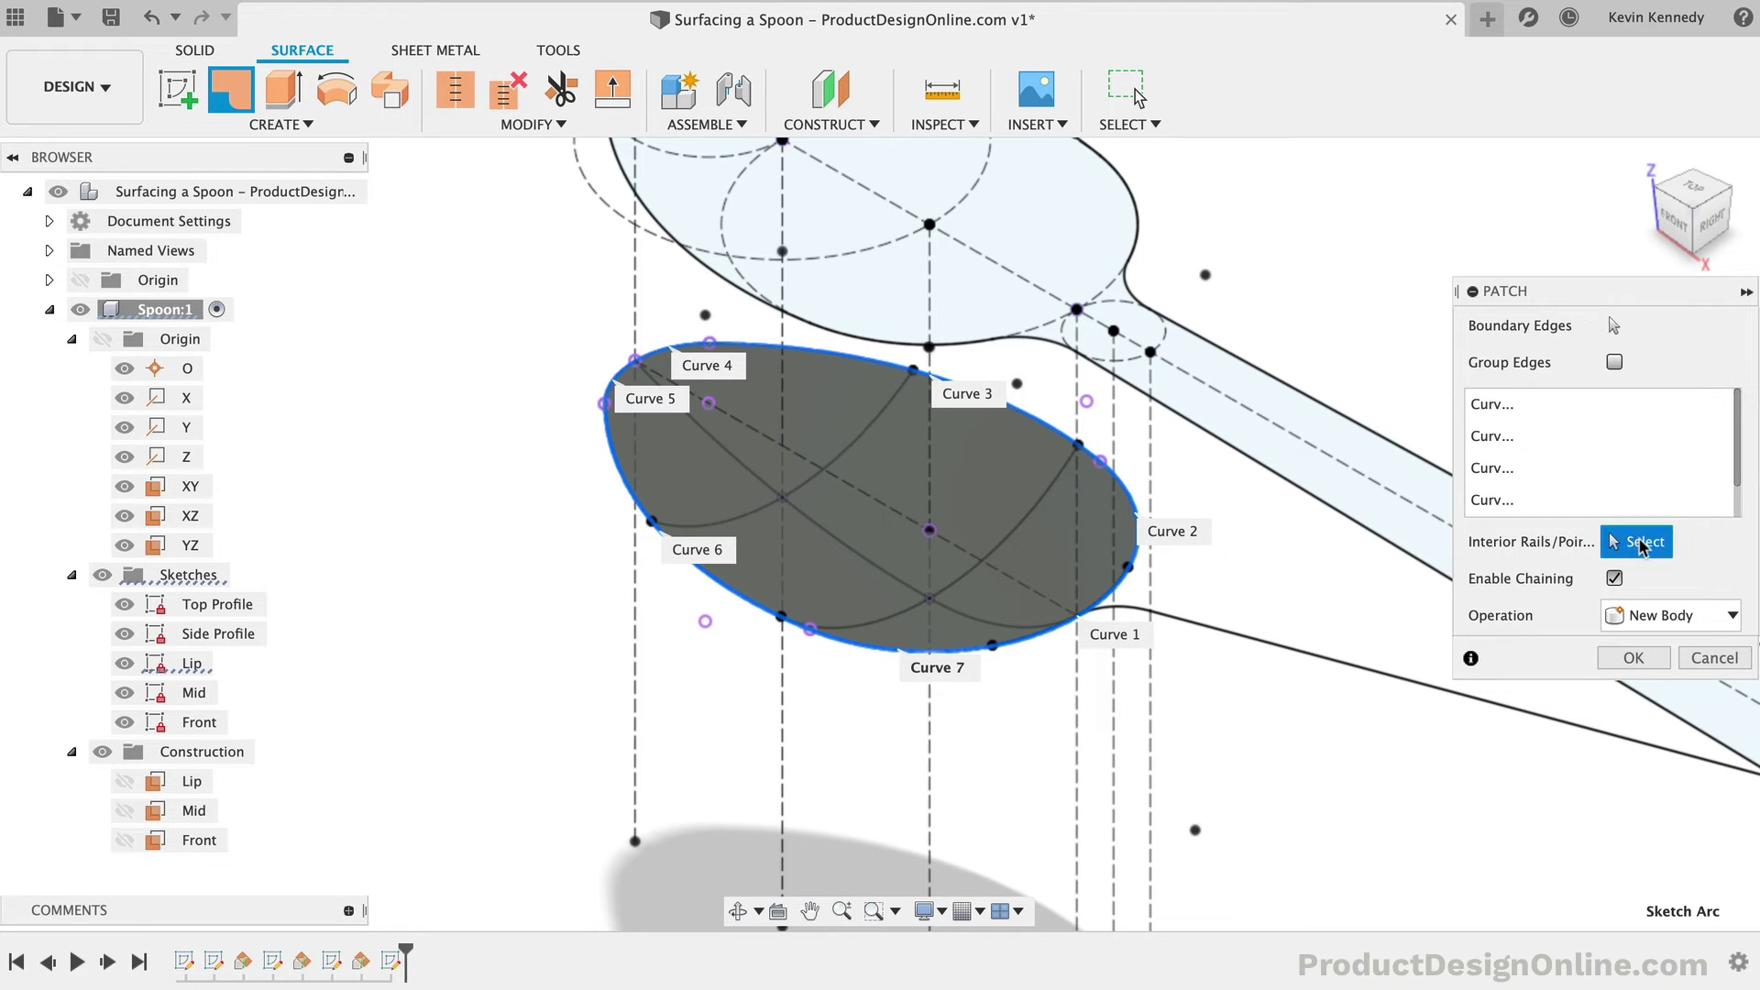
click(970, 587)
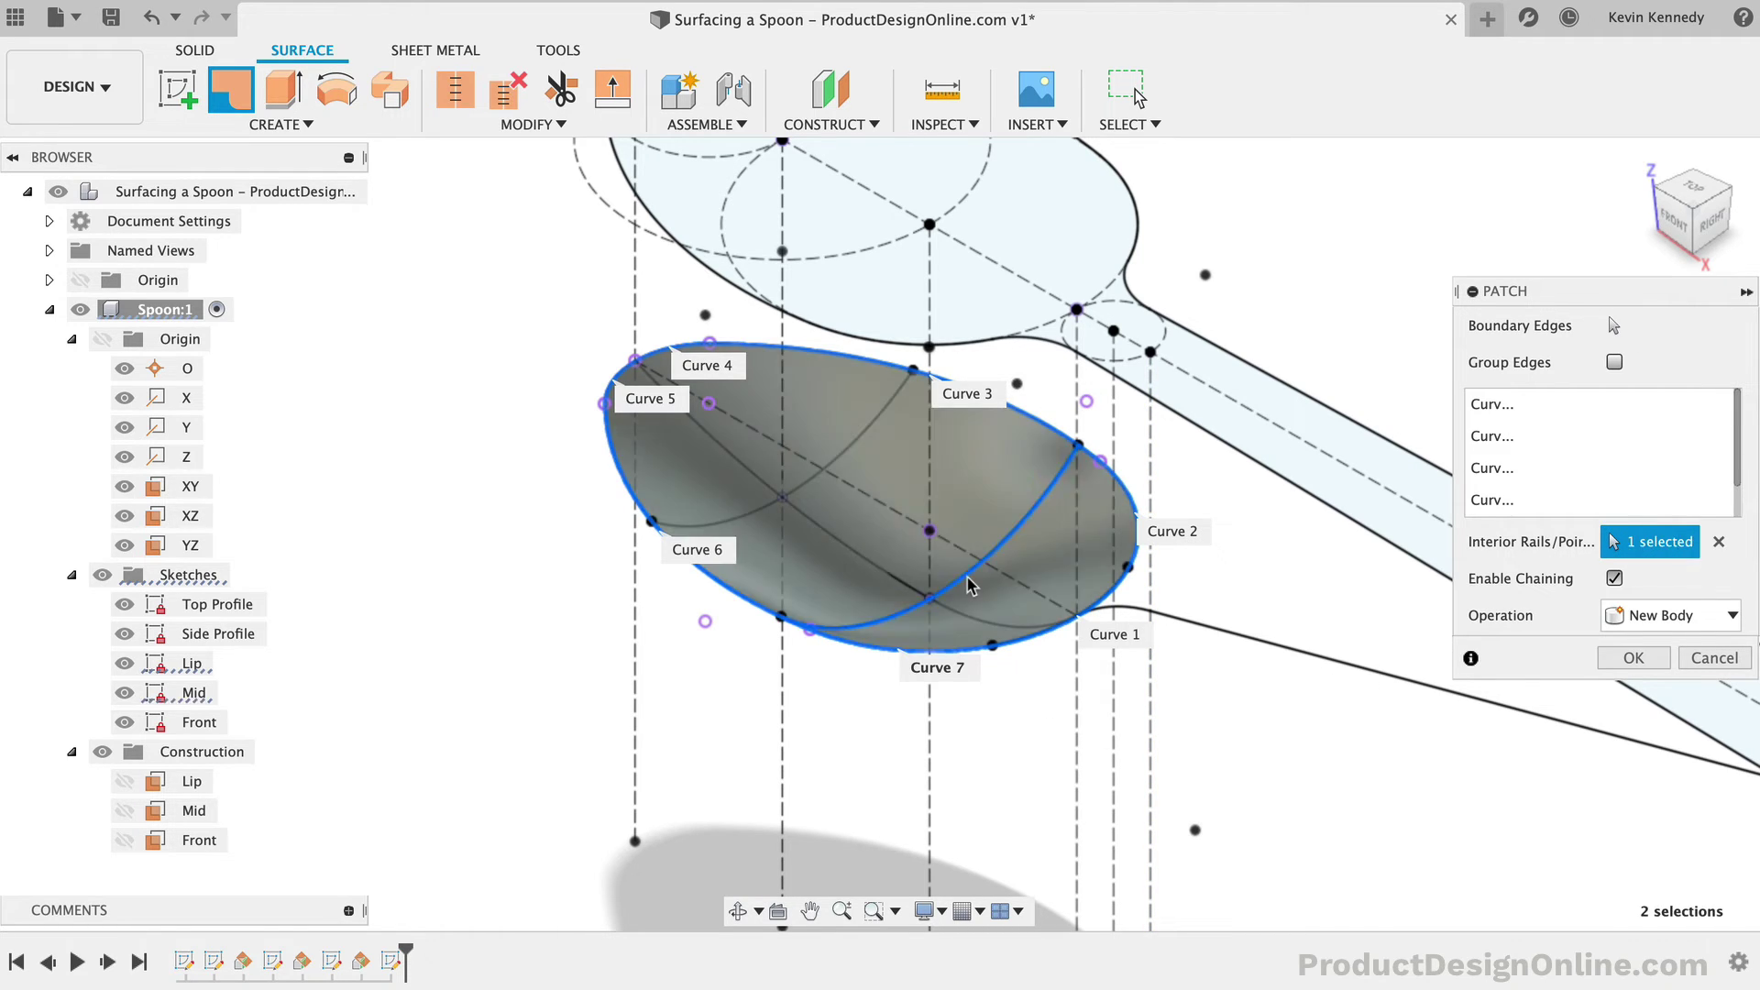
click(755, 515)
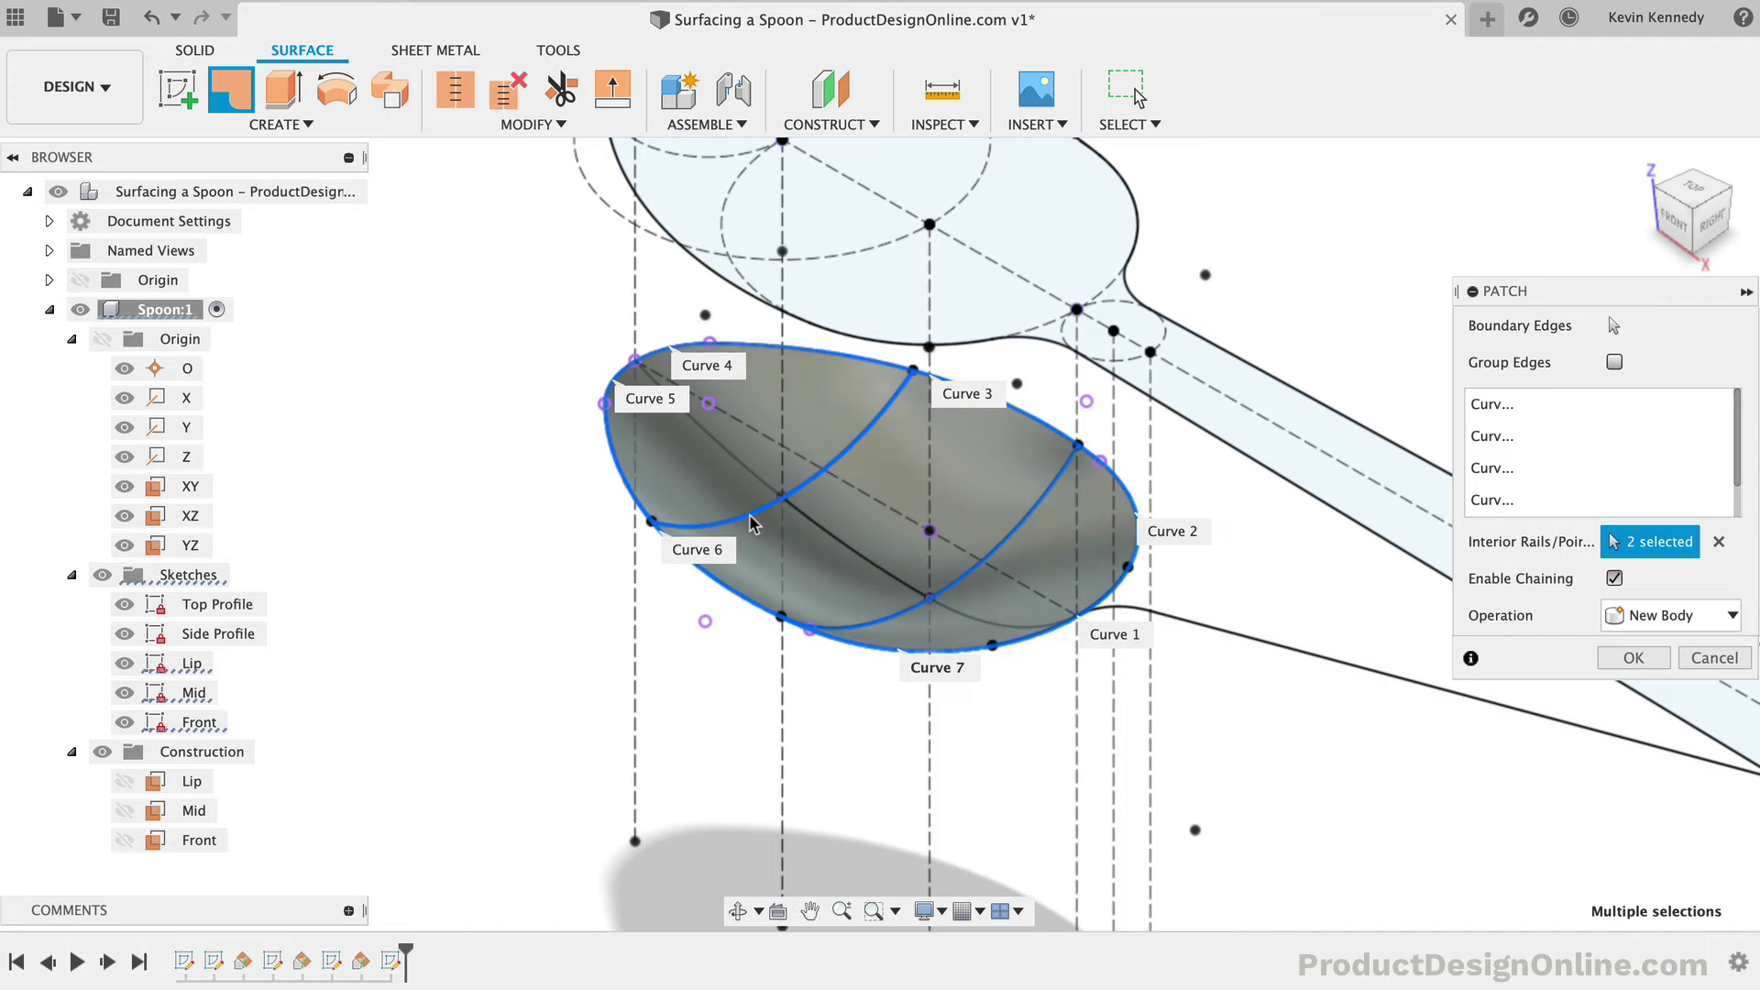
click(834, 538)
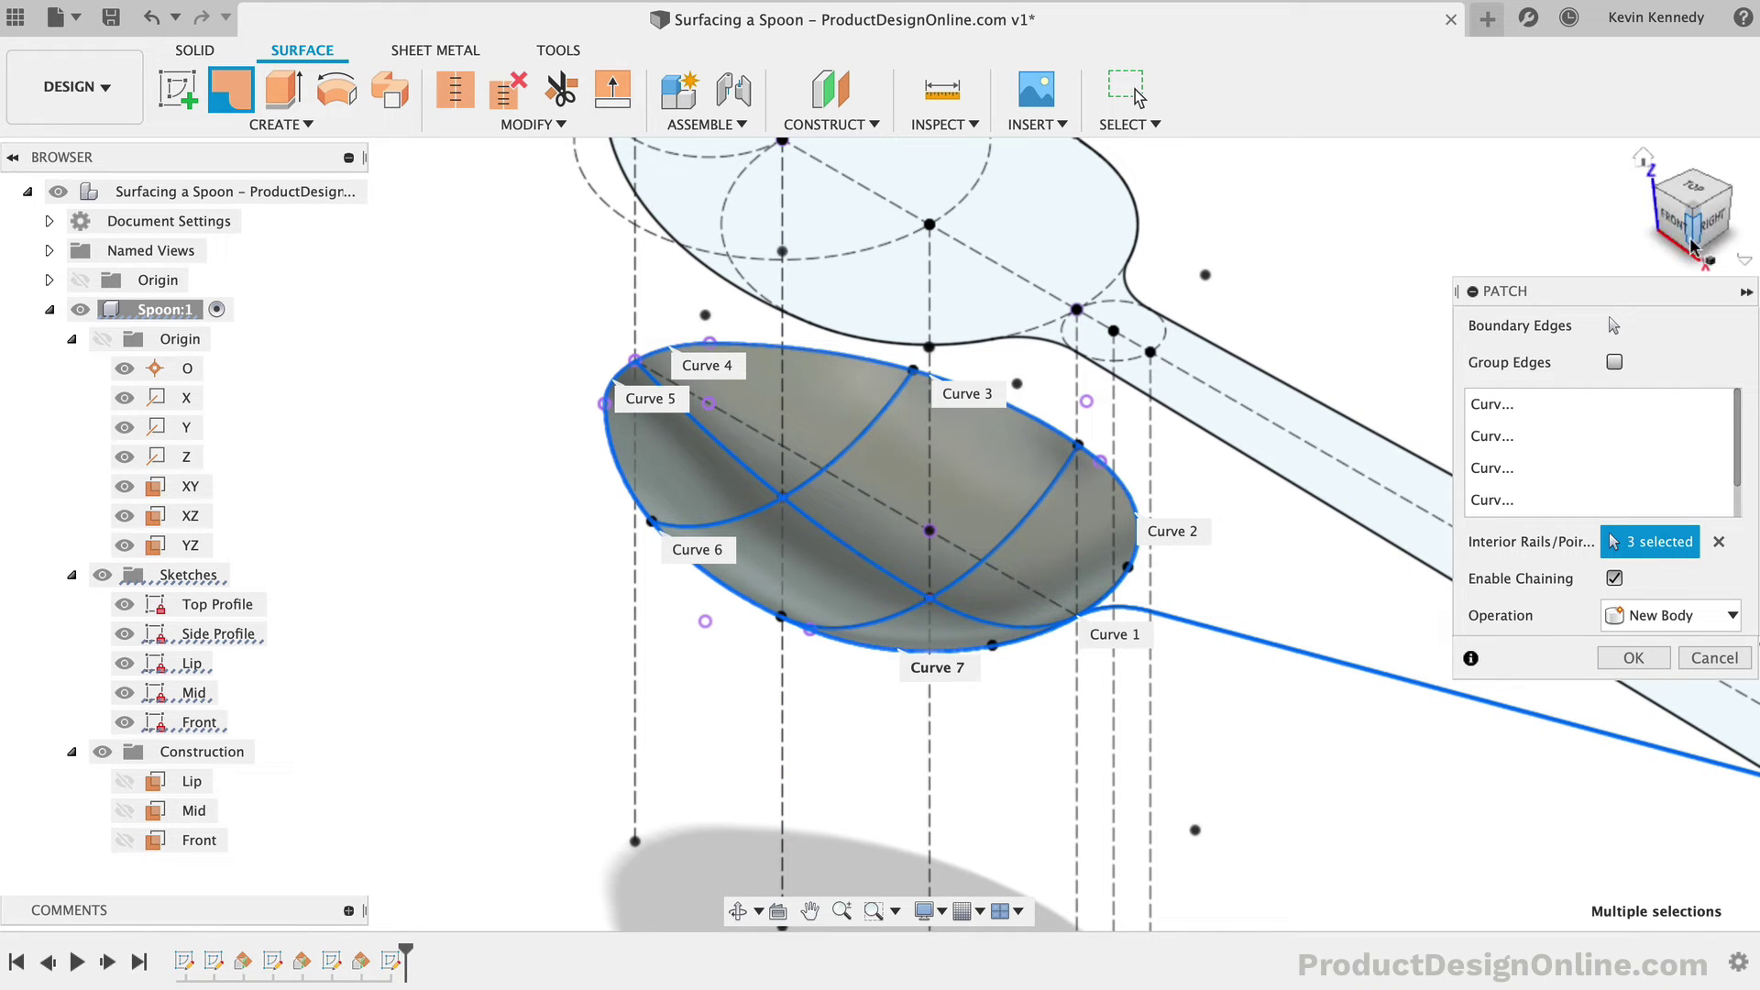
drag(1700, 242, 1698, 209)
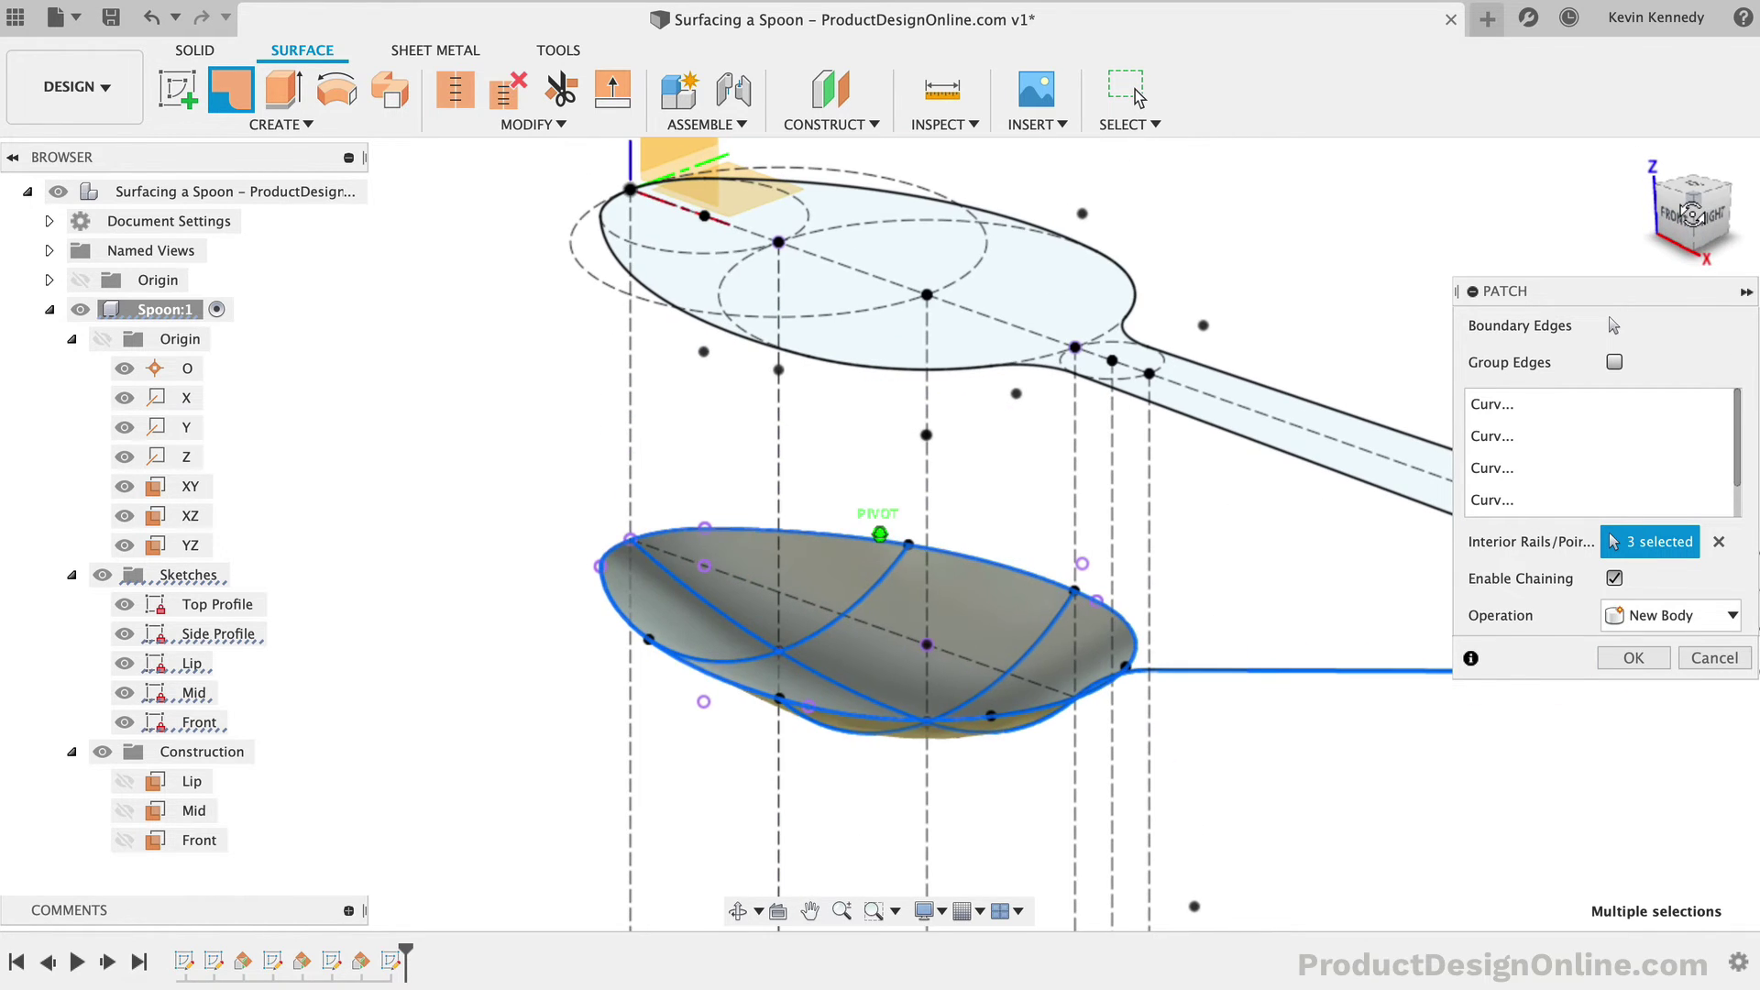
click(1633, 658)
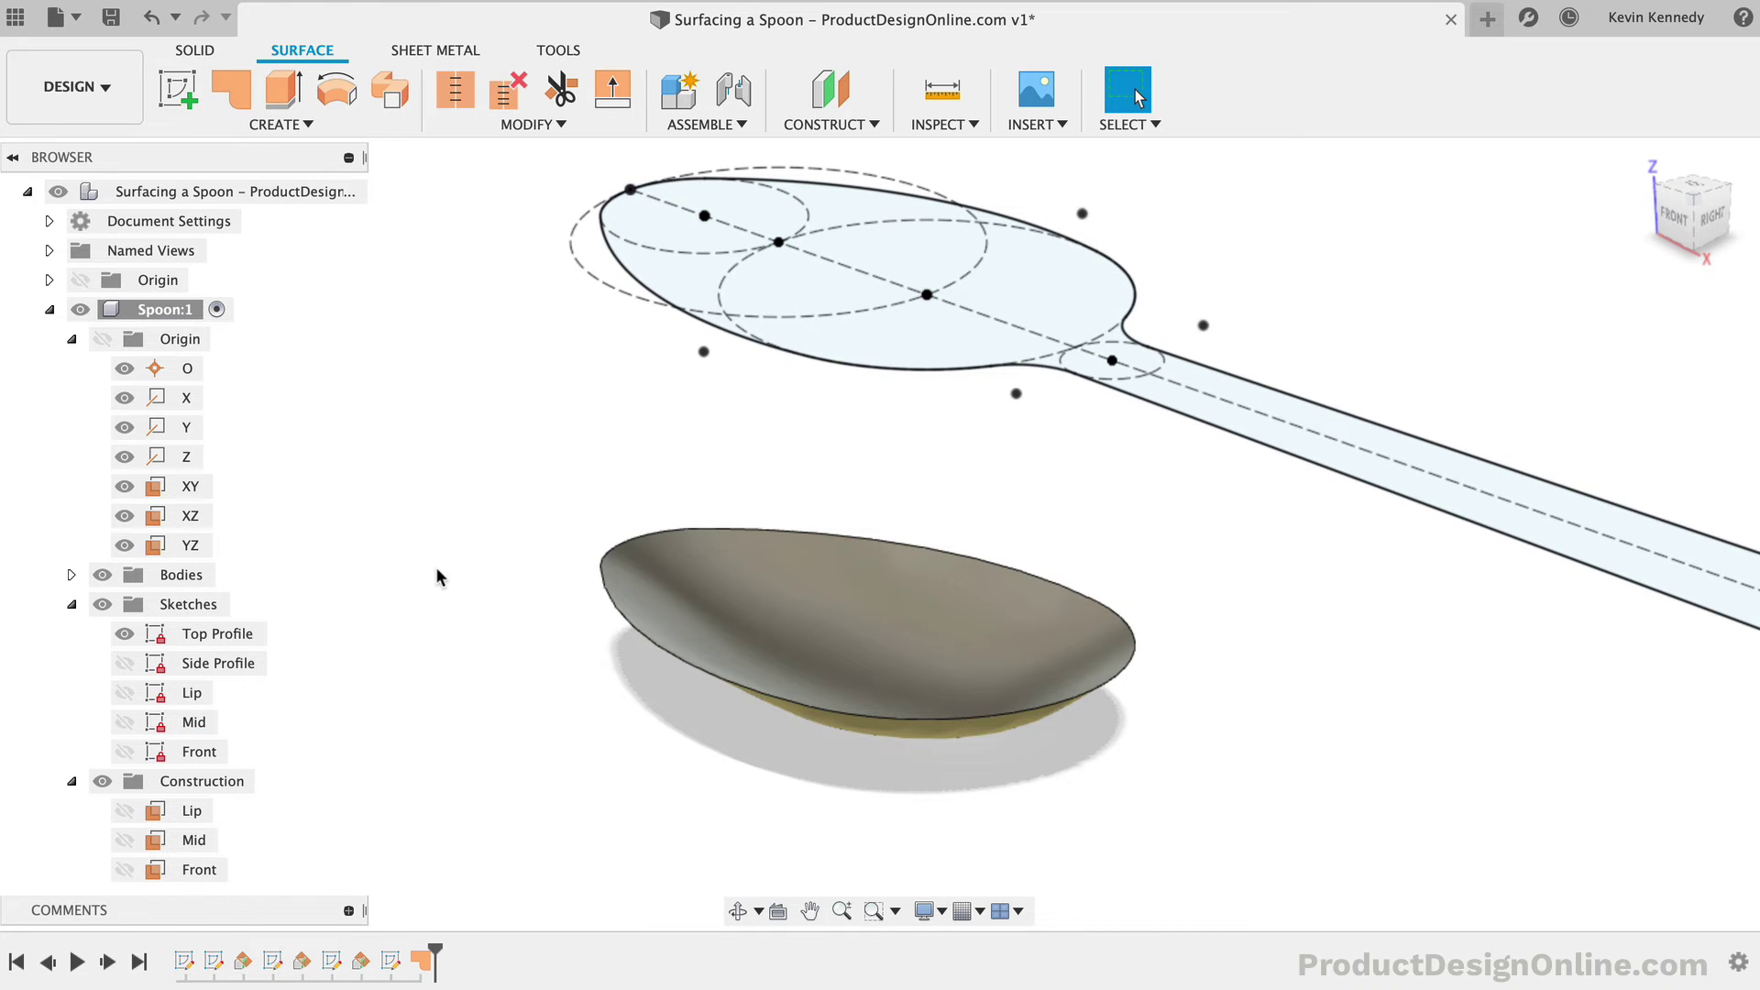
Step: Show the Side Profile, Lip, Mid and Front sketches again
click(124, 663)
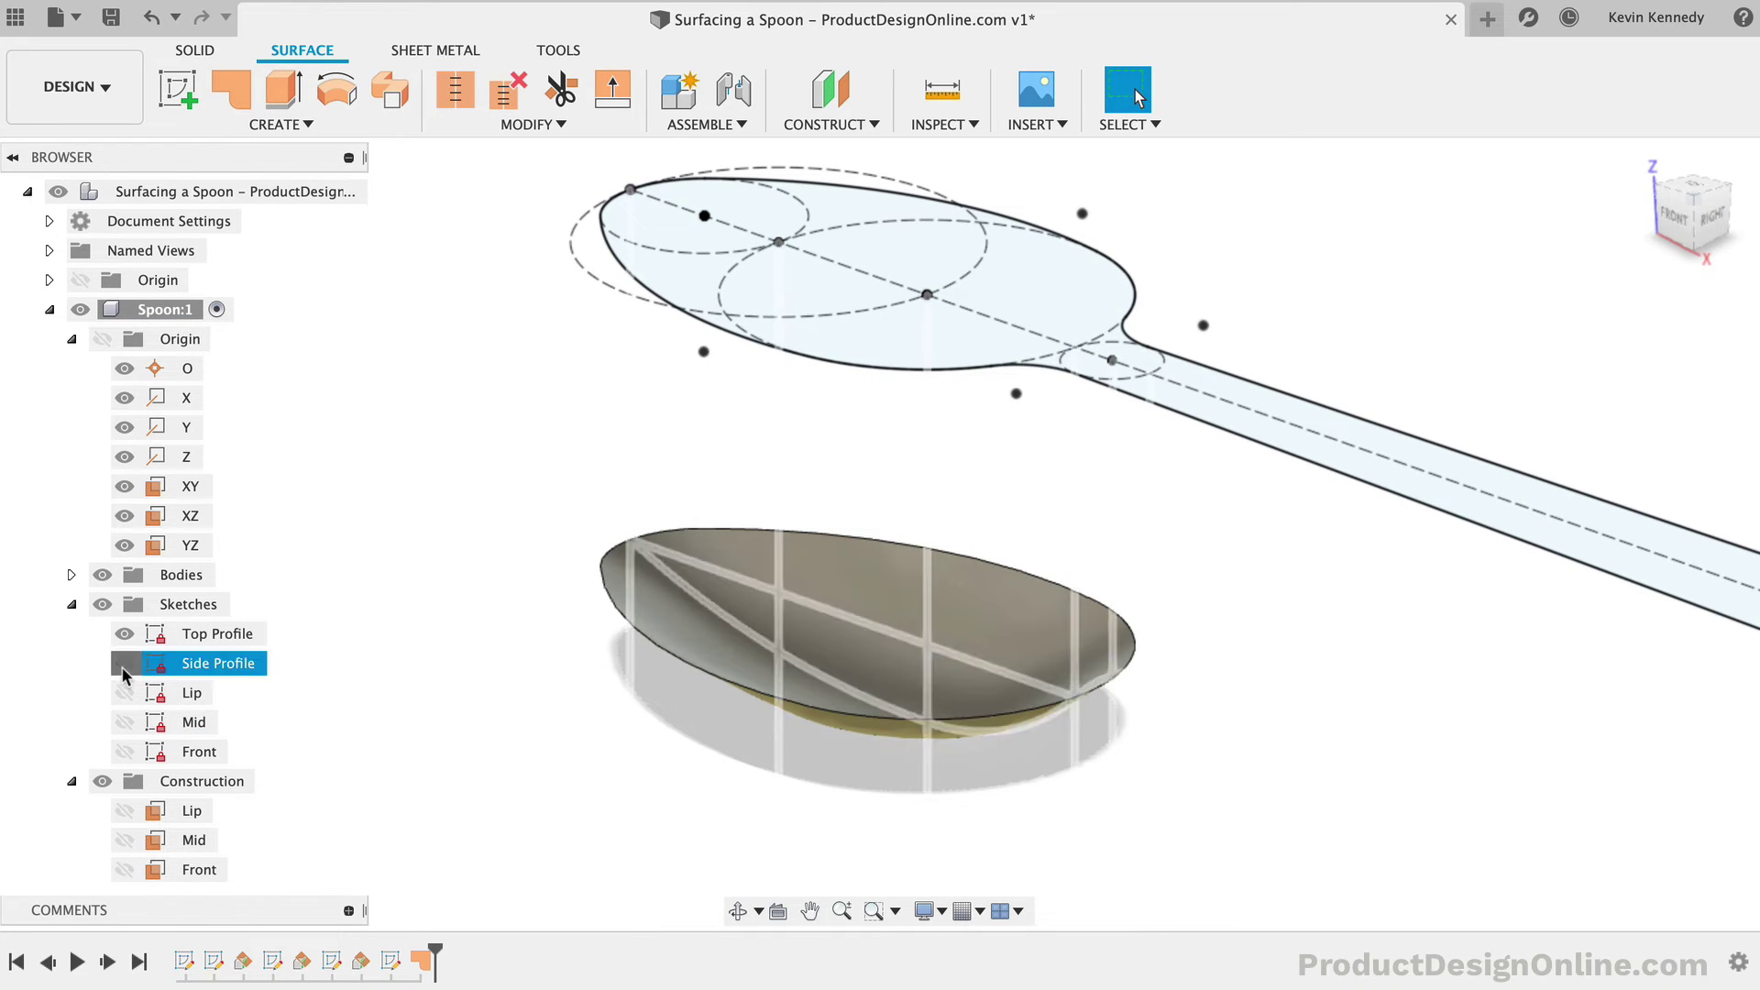
click(125, 692)
click(124, 721)
click(124, 751)
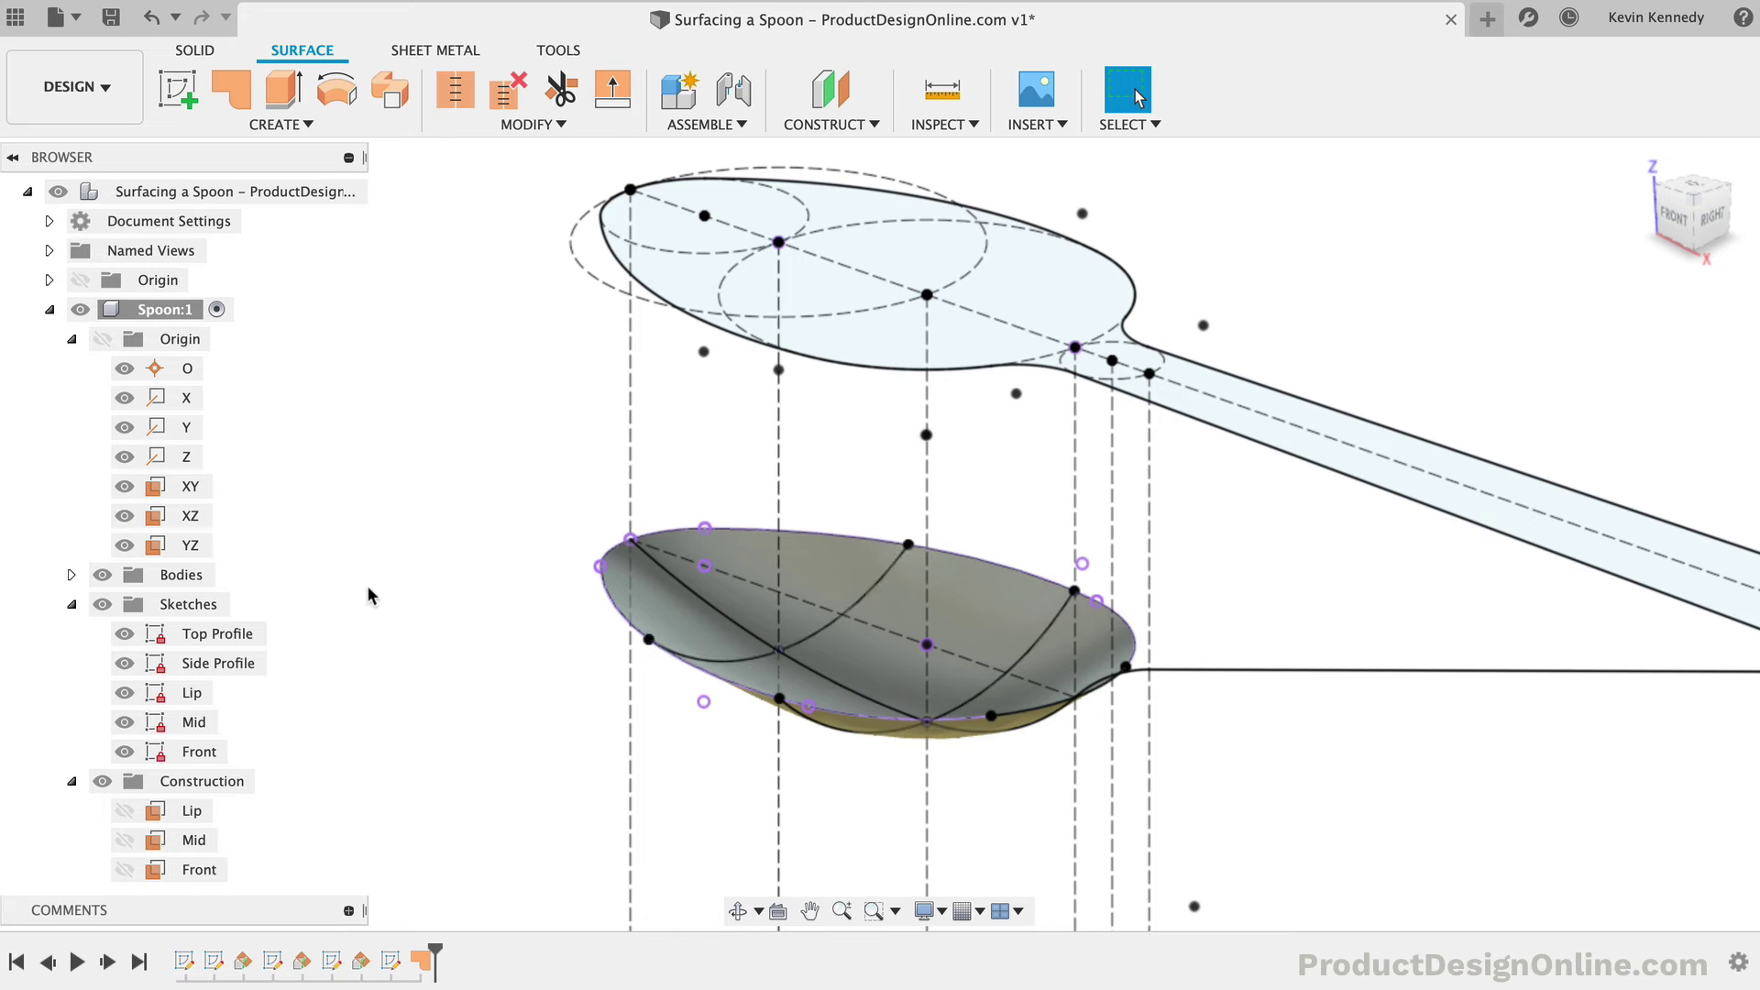
Step: Create a construction plane at 90 degrees through the vertical construction line at the end of the handle
scroll(368, 596, down, 5)
scroll(368, 596, down, 2)
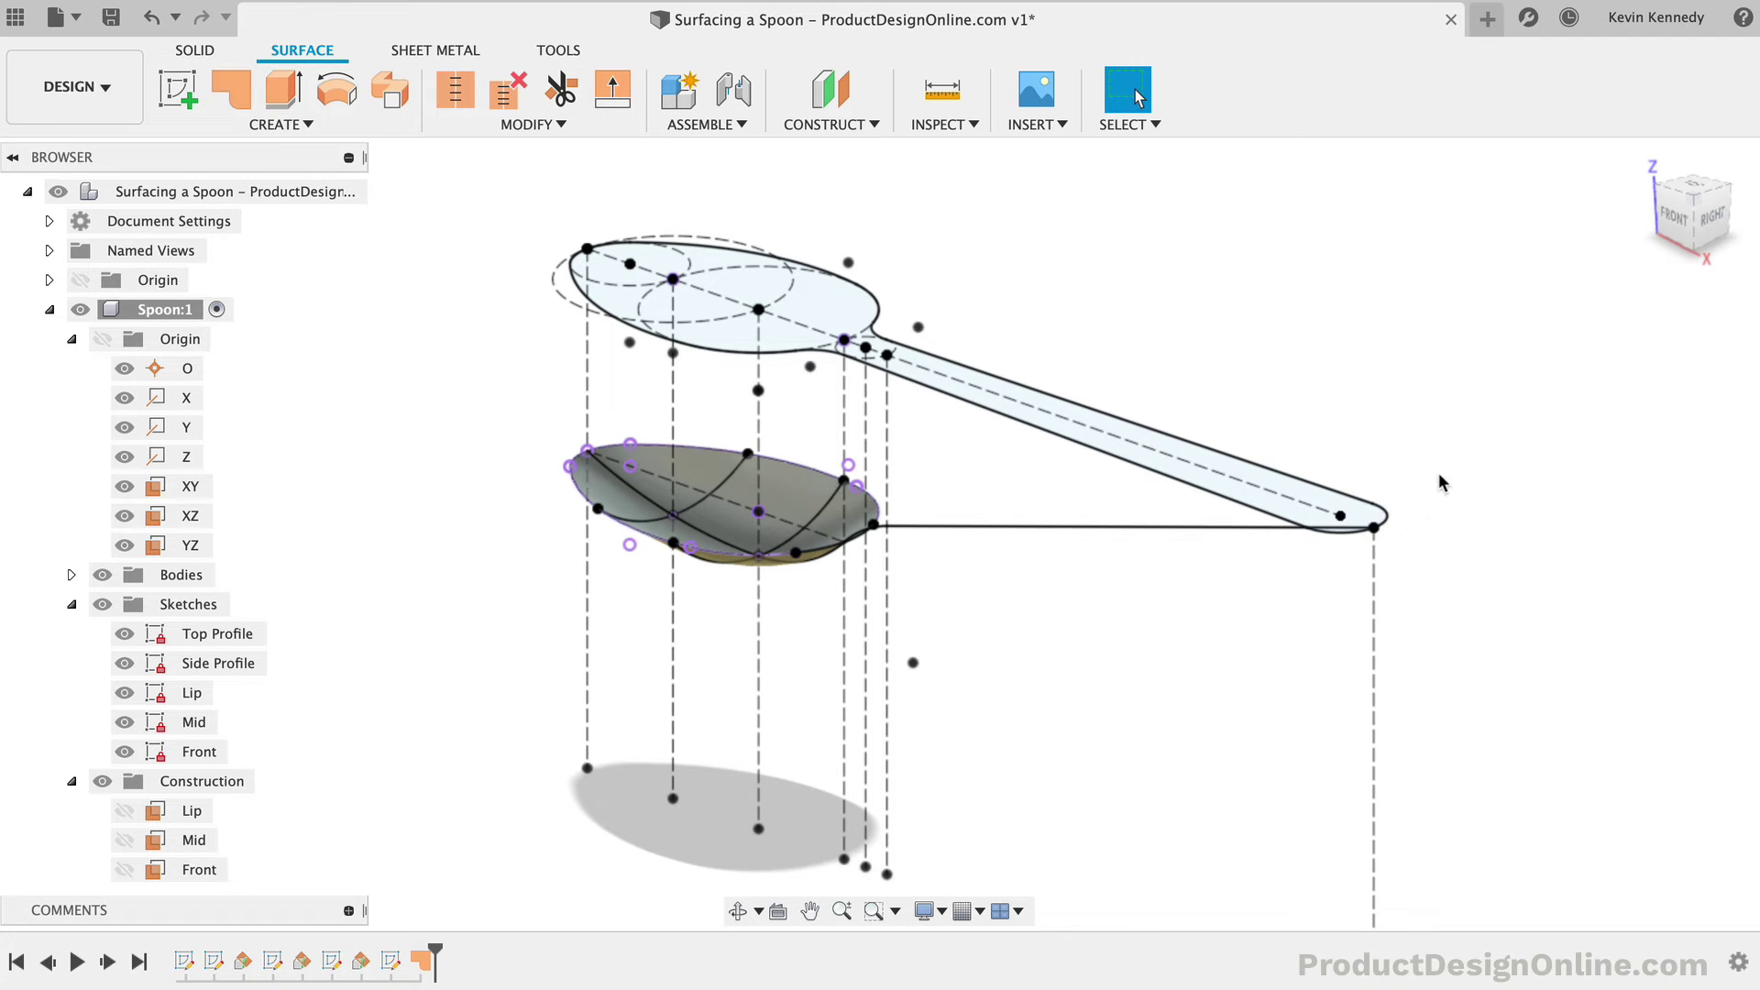
click(825, 125)
click(839, 179)
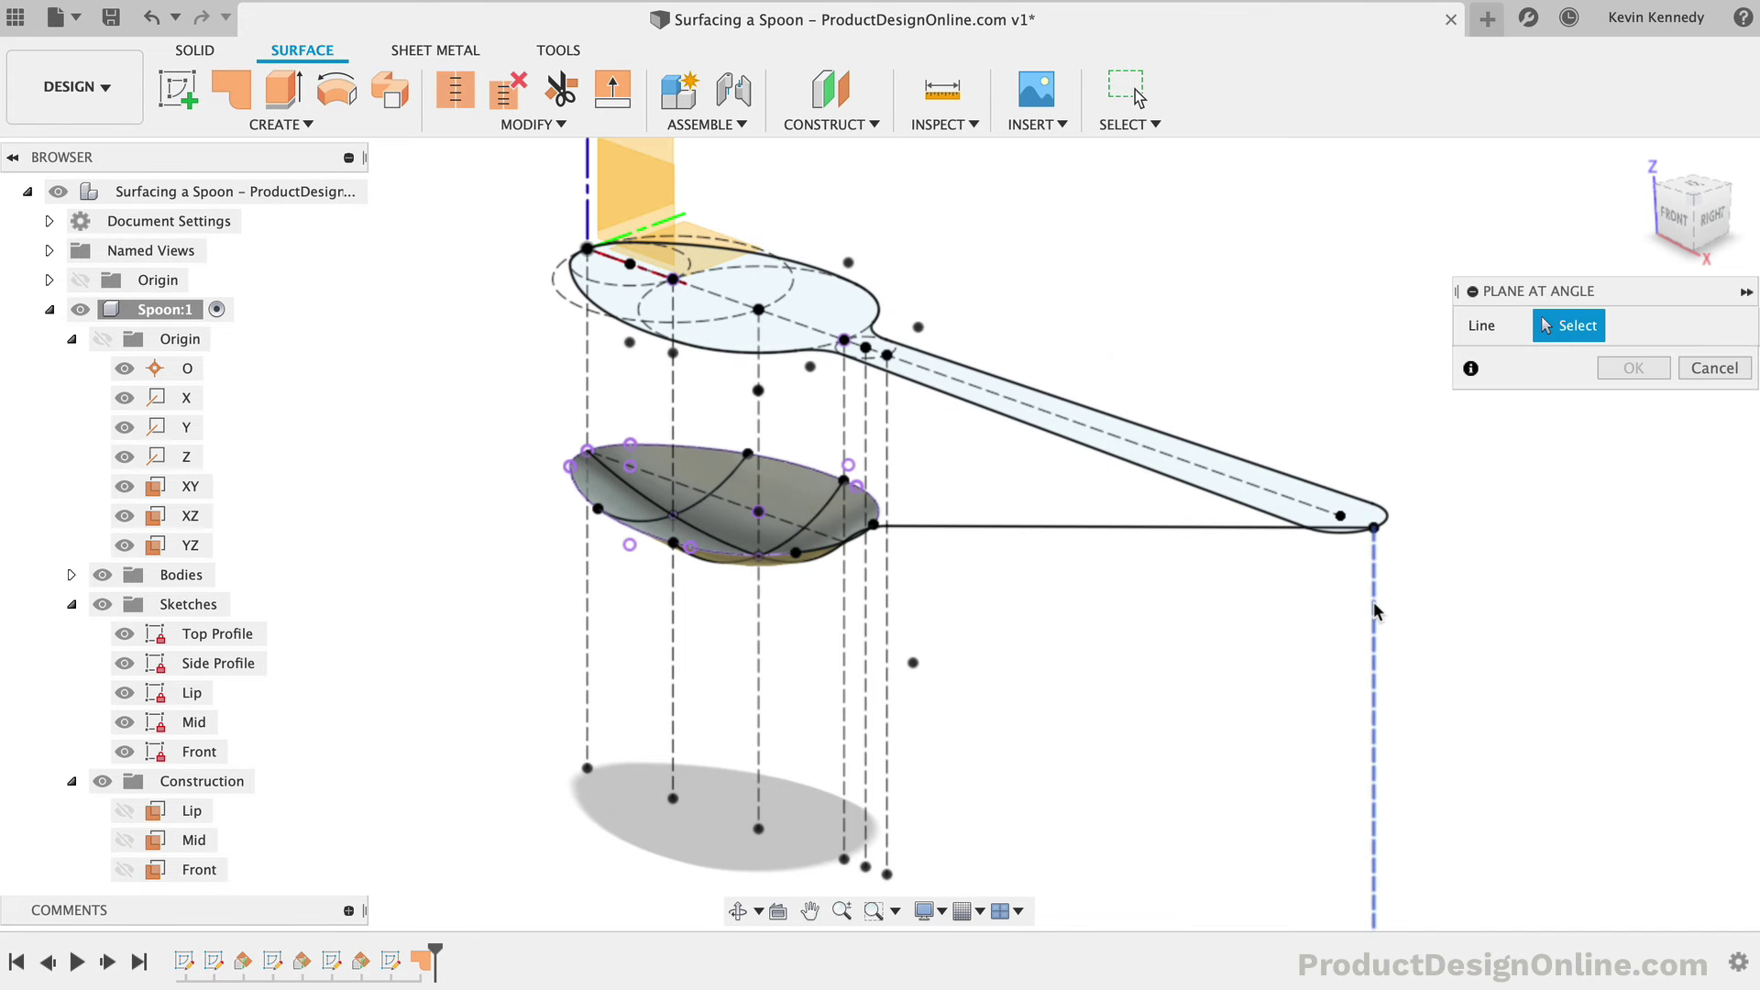
click(1376, 610)
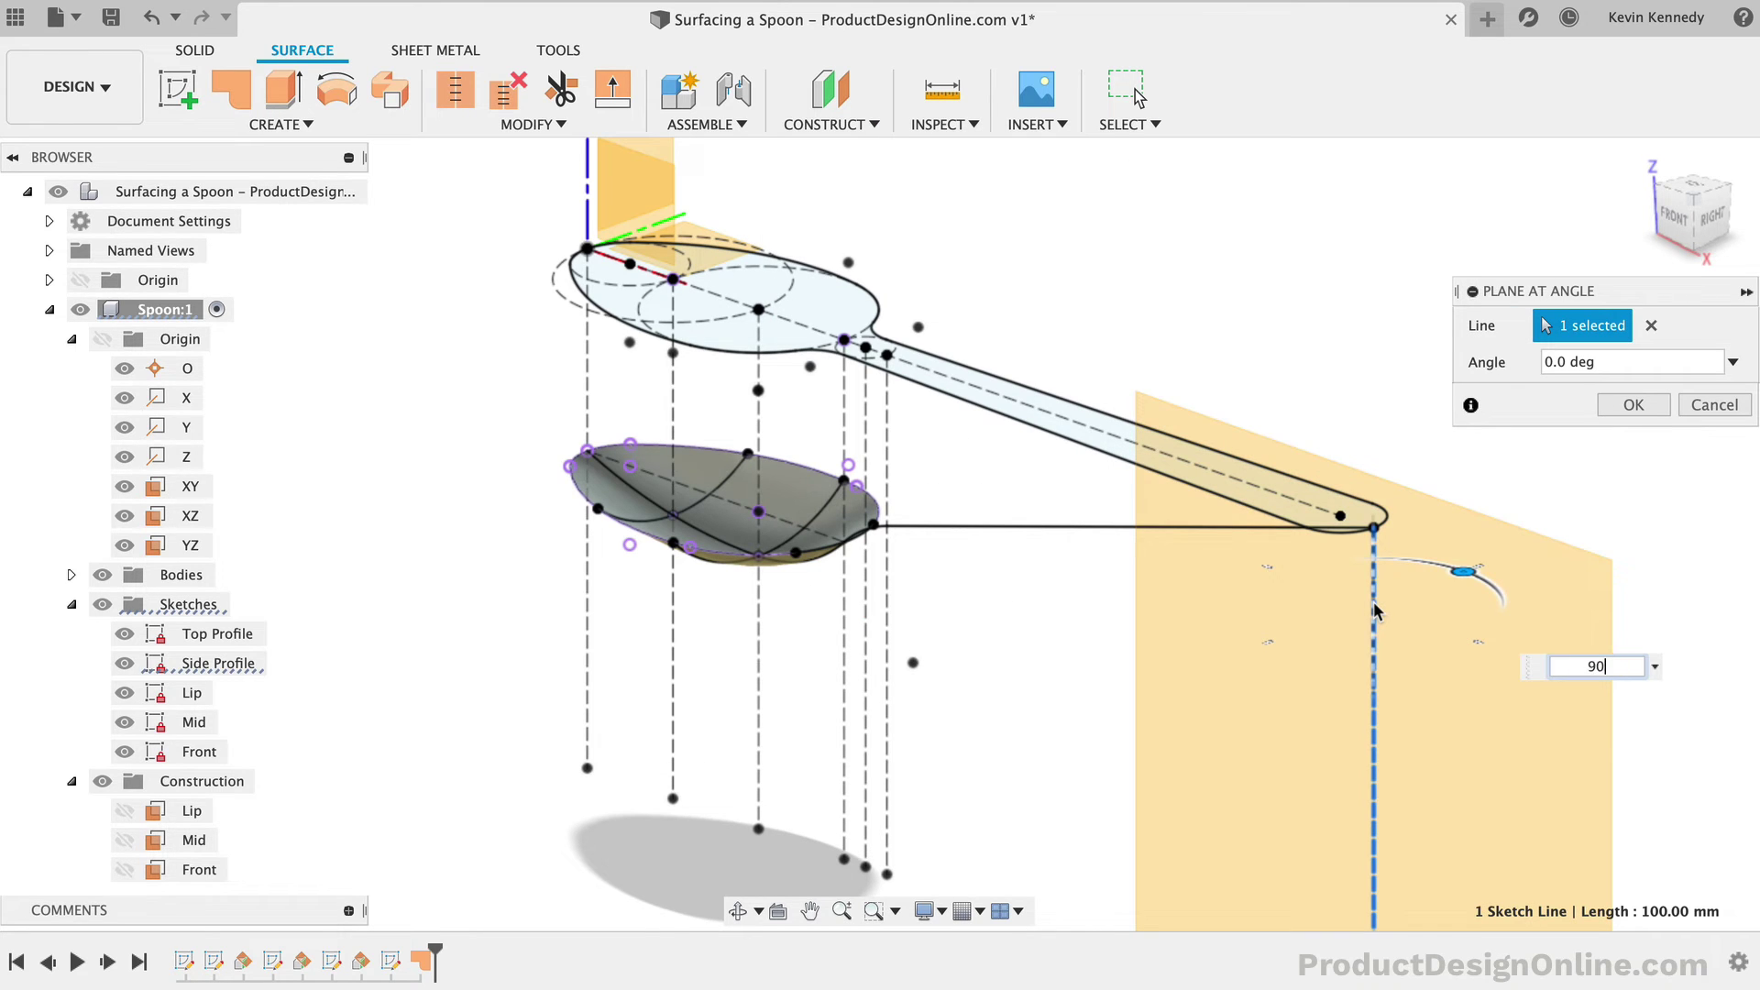
text(90)
key(Return)
Step: Start a sketch on the new plane at the handle's end and project the two points where the straight edges meet the end arc
right_click(1300, 620)
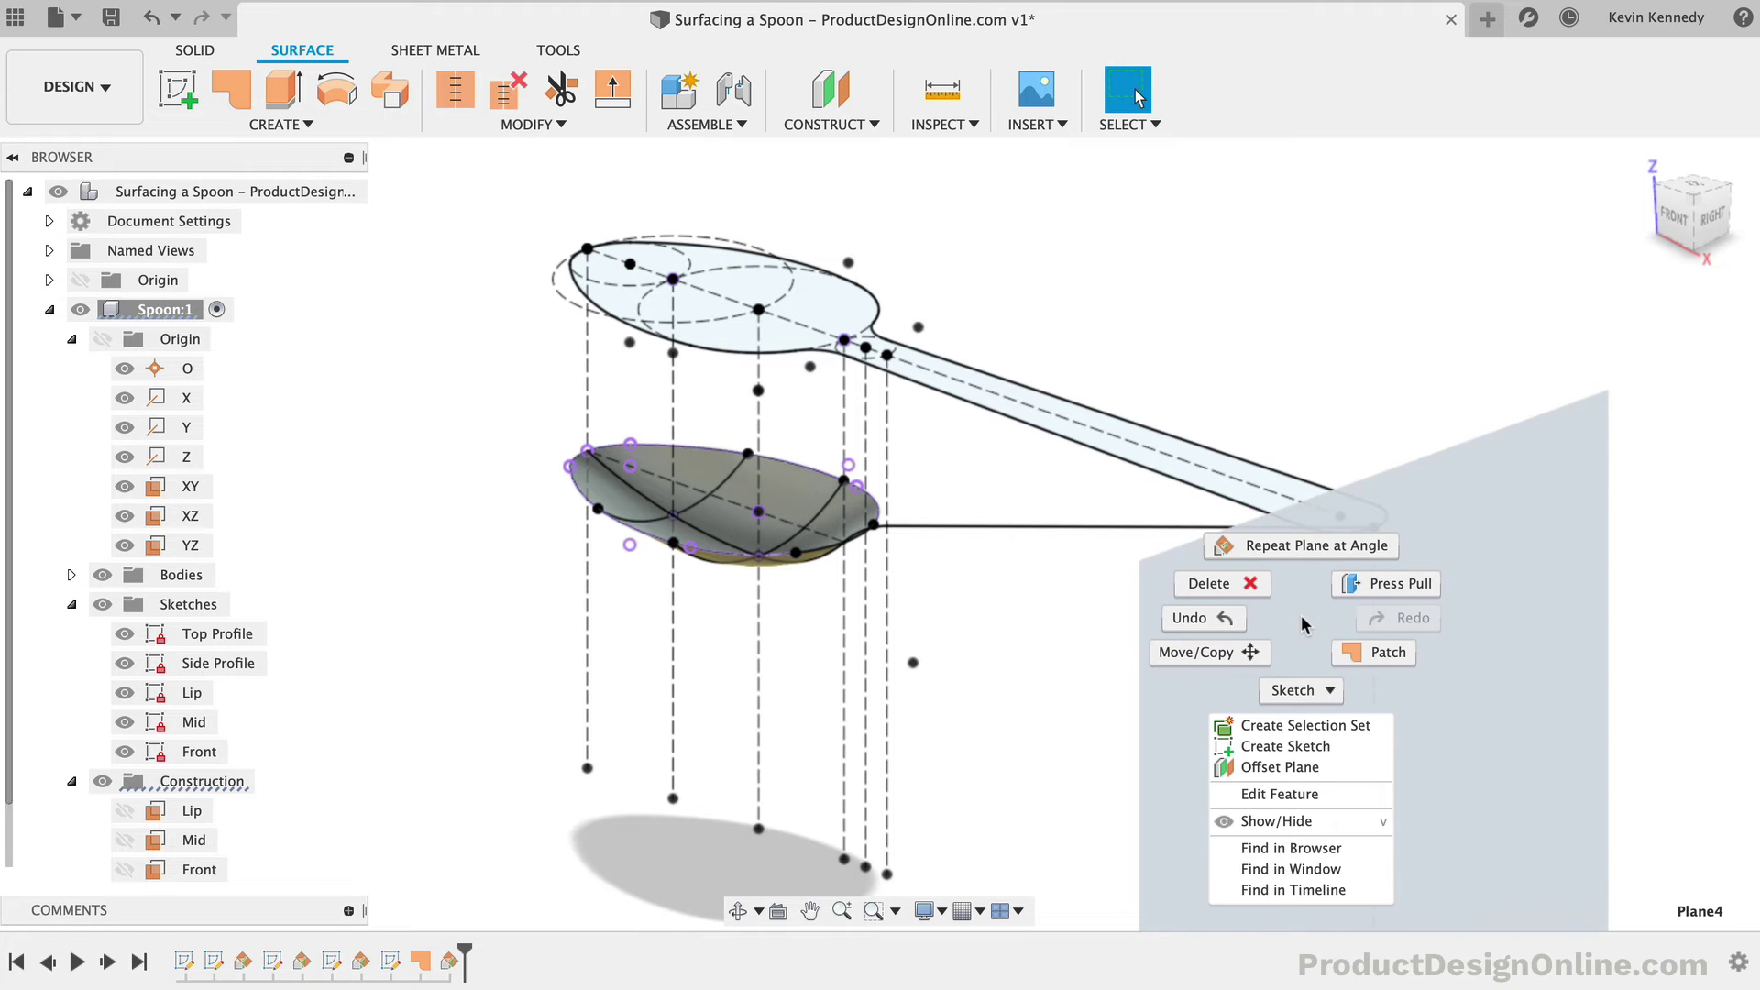
click(1283, 747)
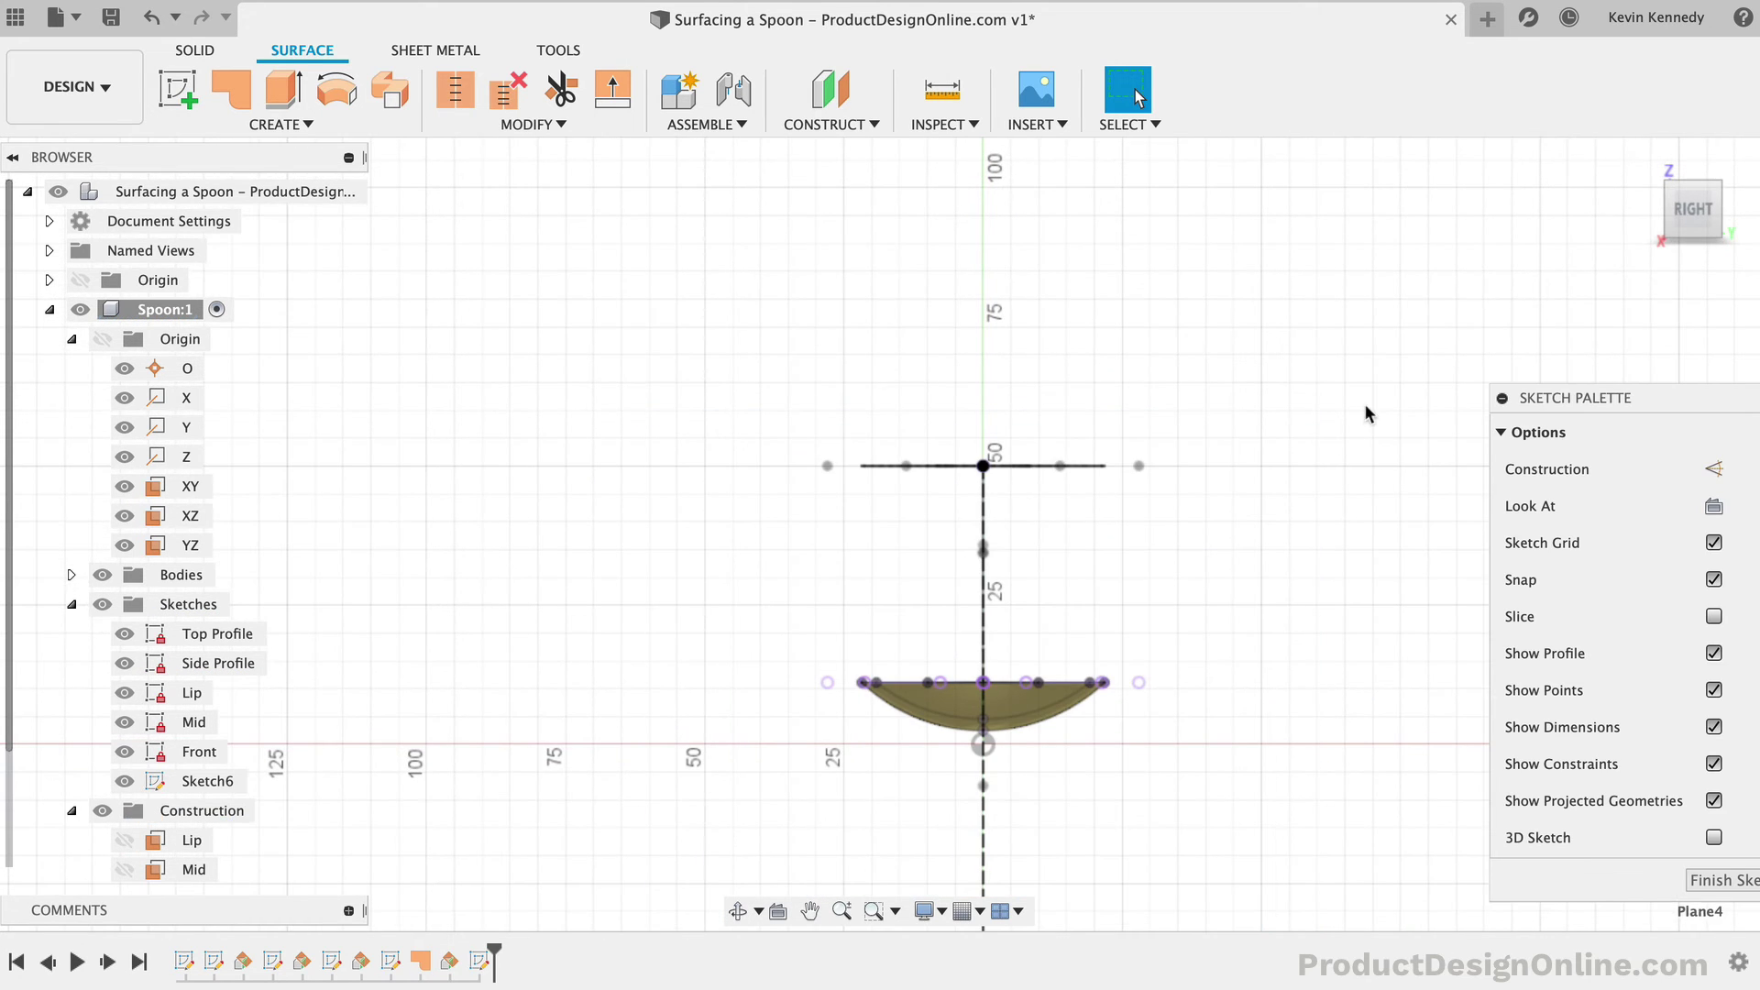
drag(1694, 214, 1618, 289)
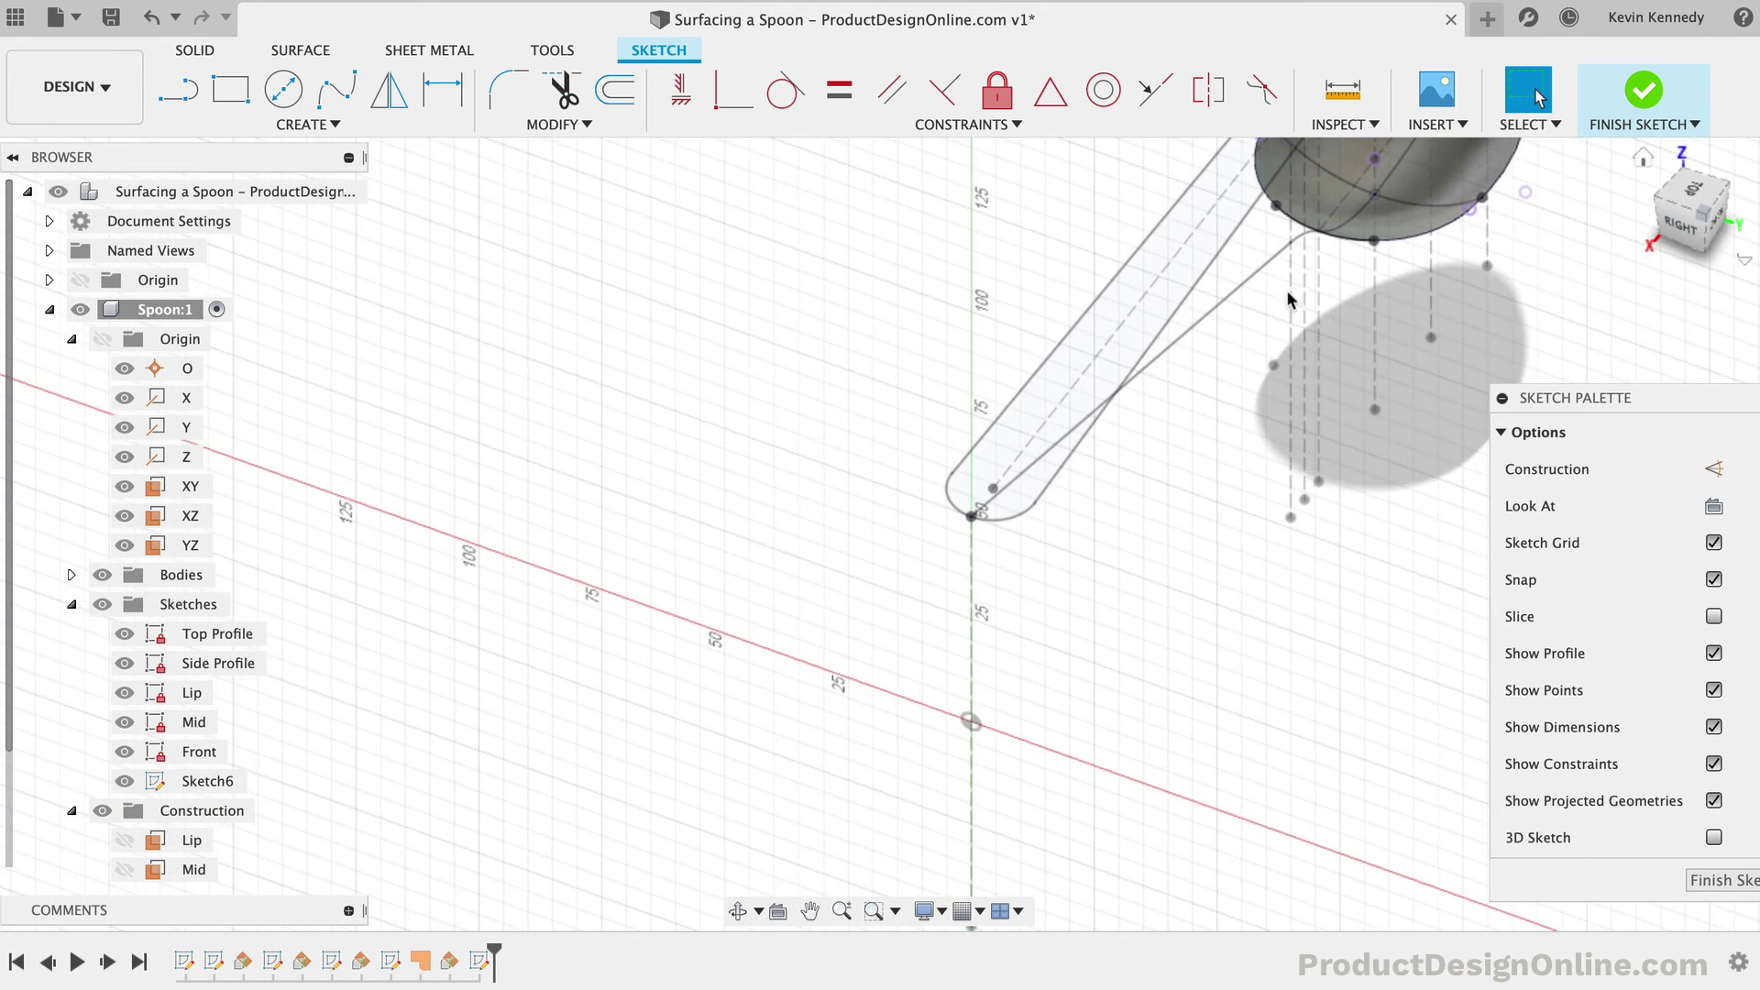
key(p)
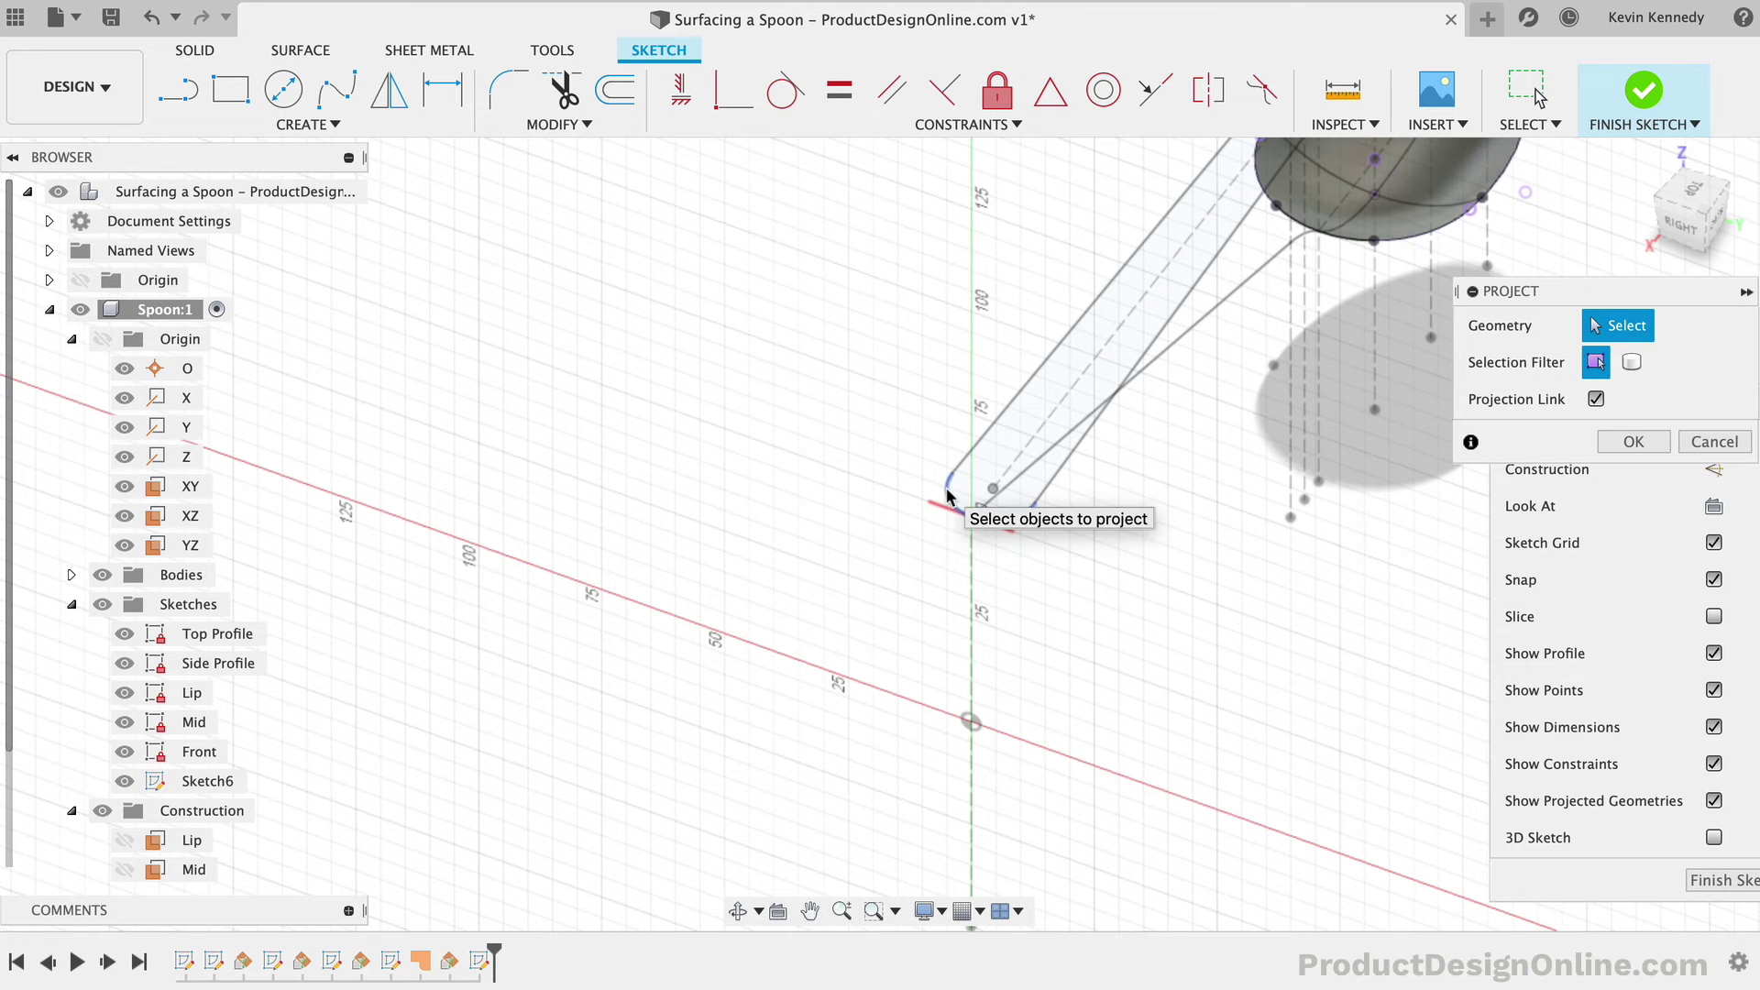
click(931, 500)
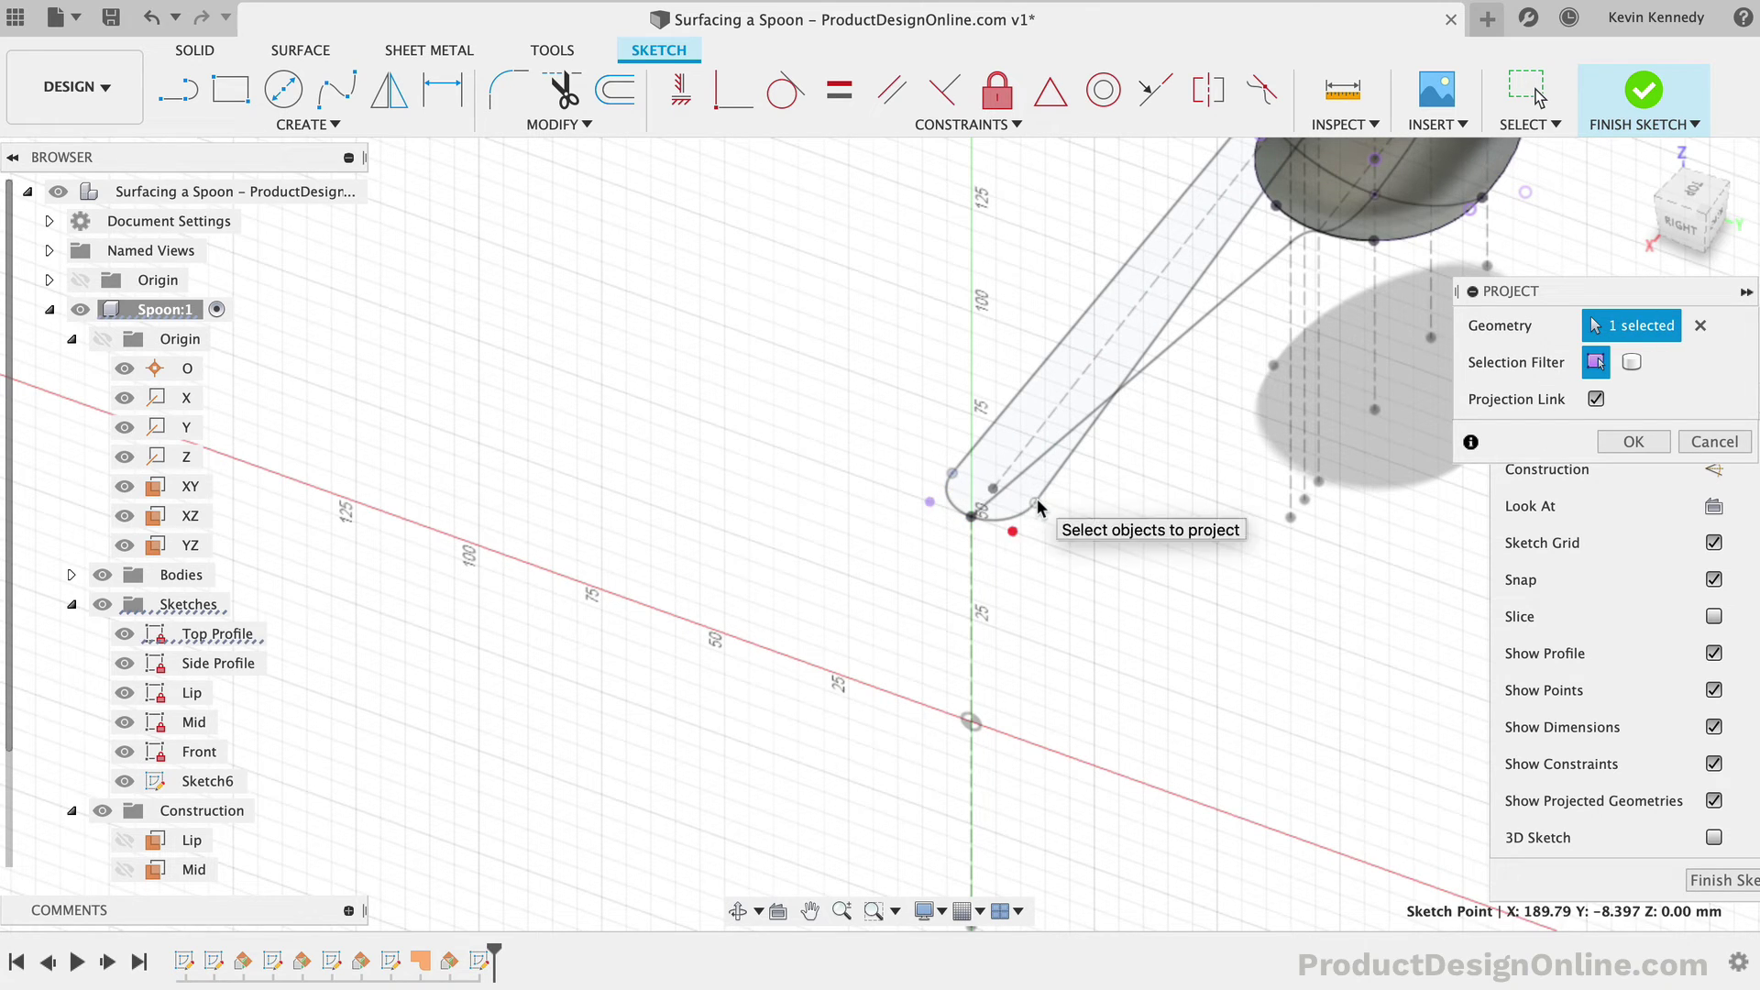
click(1034, 504)
Step: Draw a line connecting the two projected points at the handle's end and finish the sketch
click(196, 103)
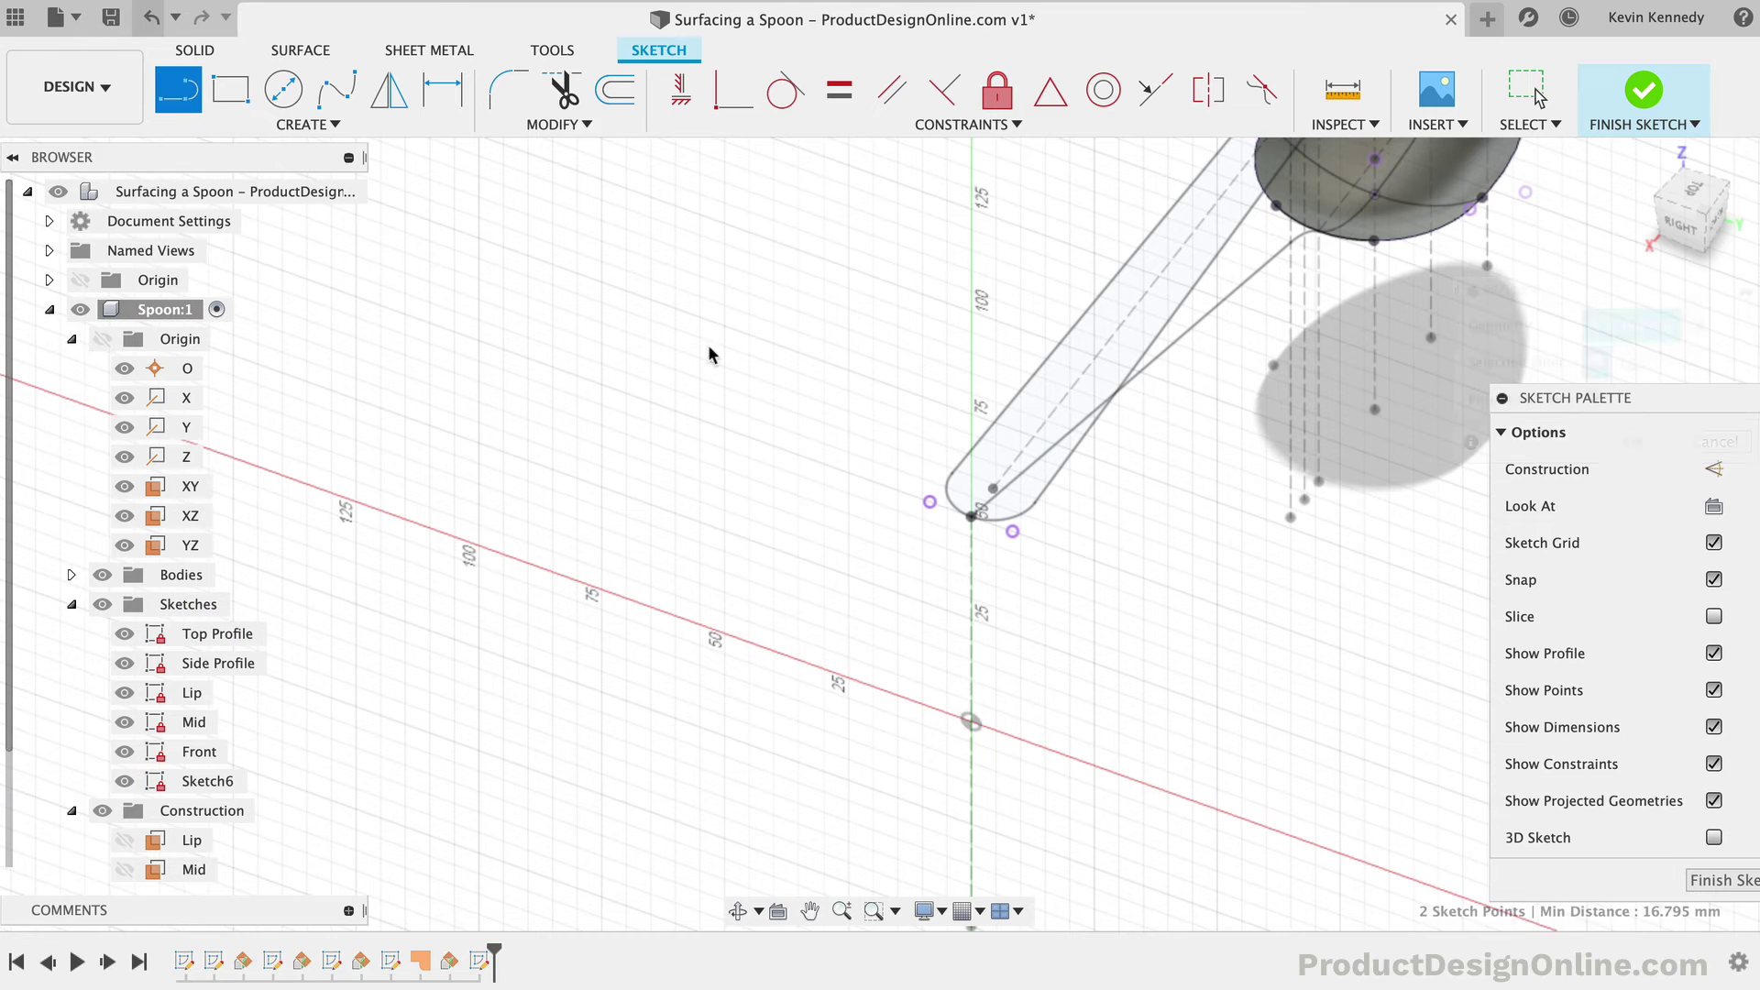
click(931, 502)
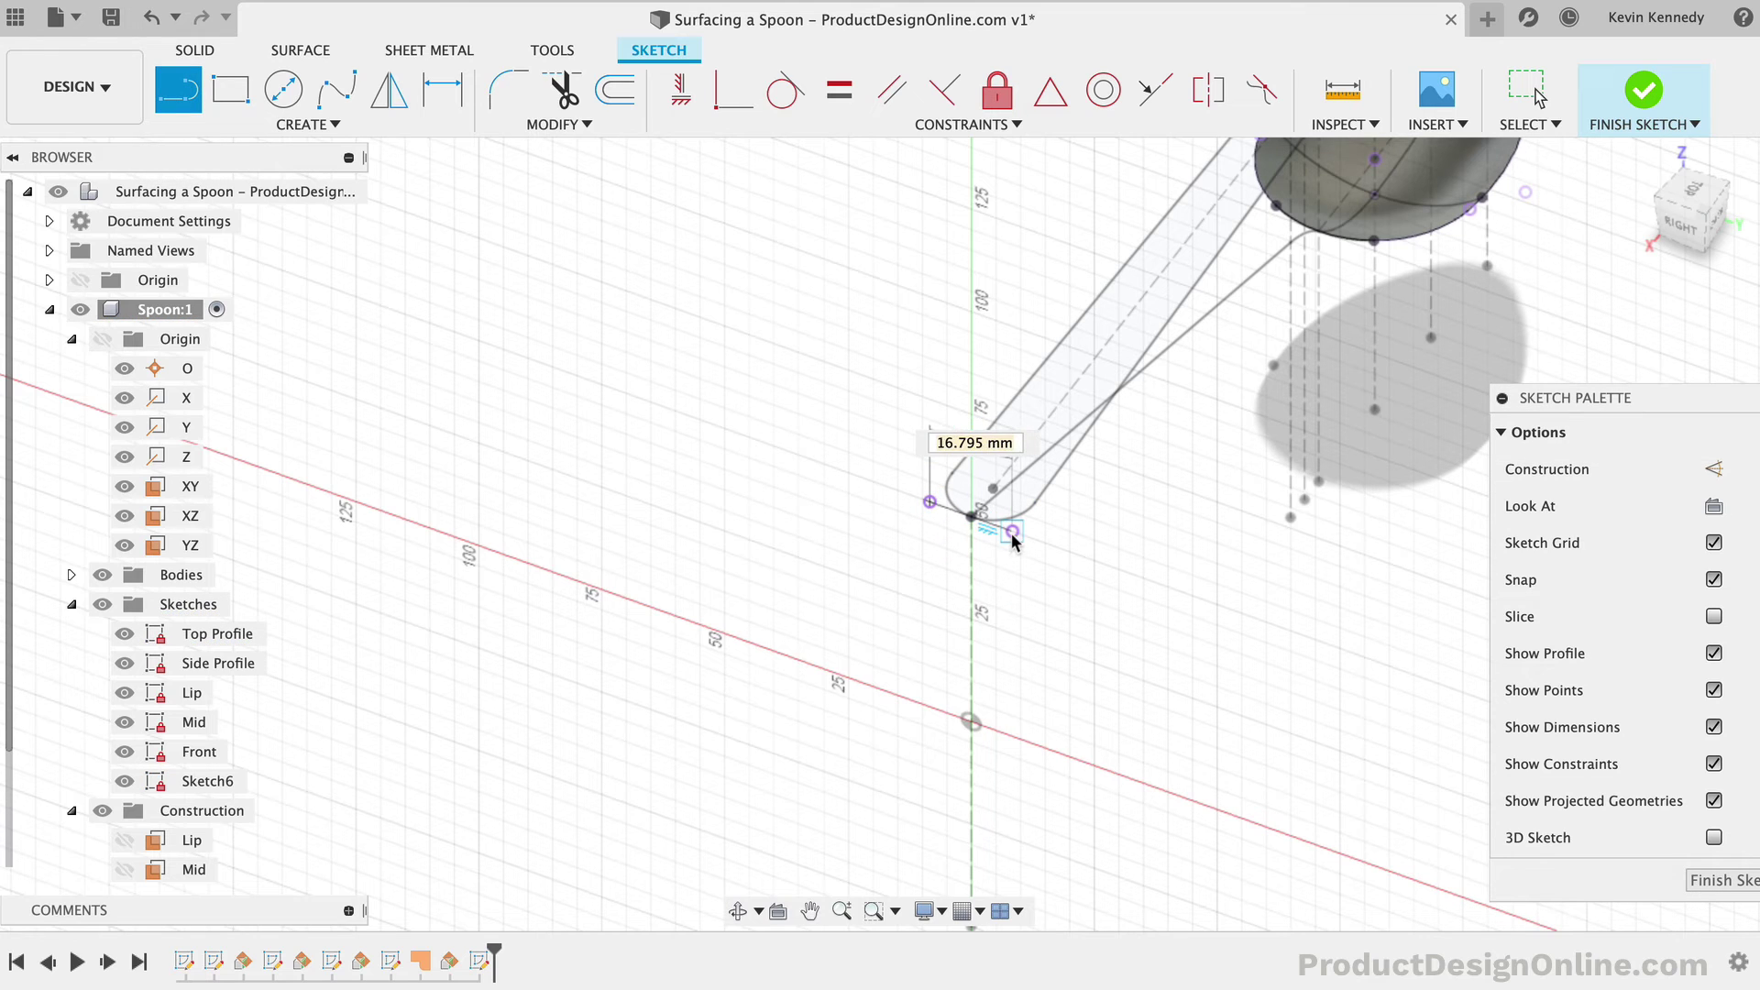
click(1012, 531)
key(Escape)
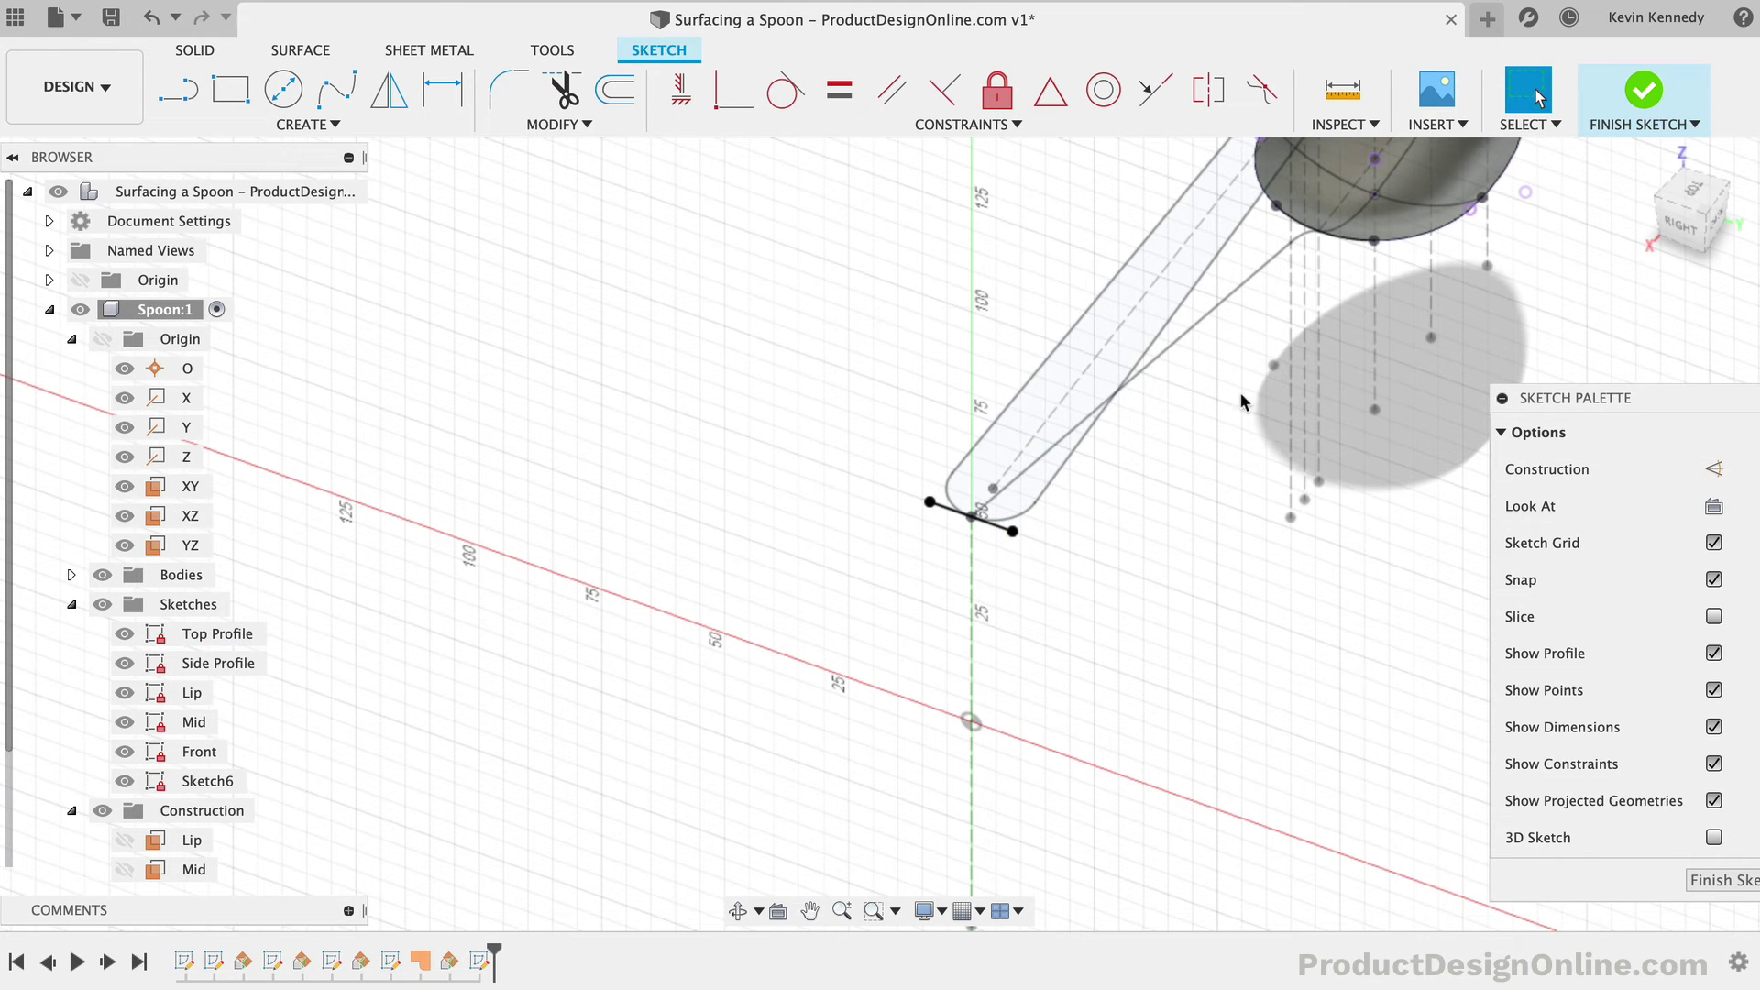
click(1644, 92)
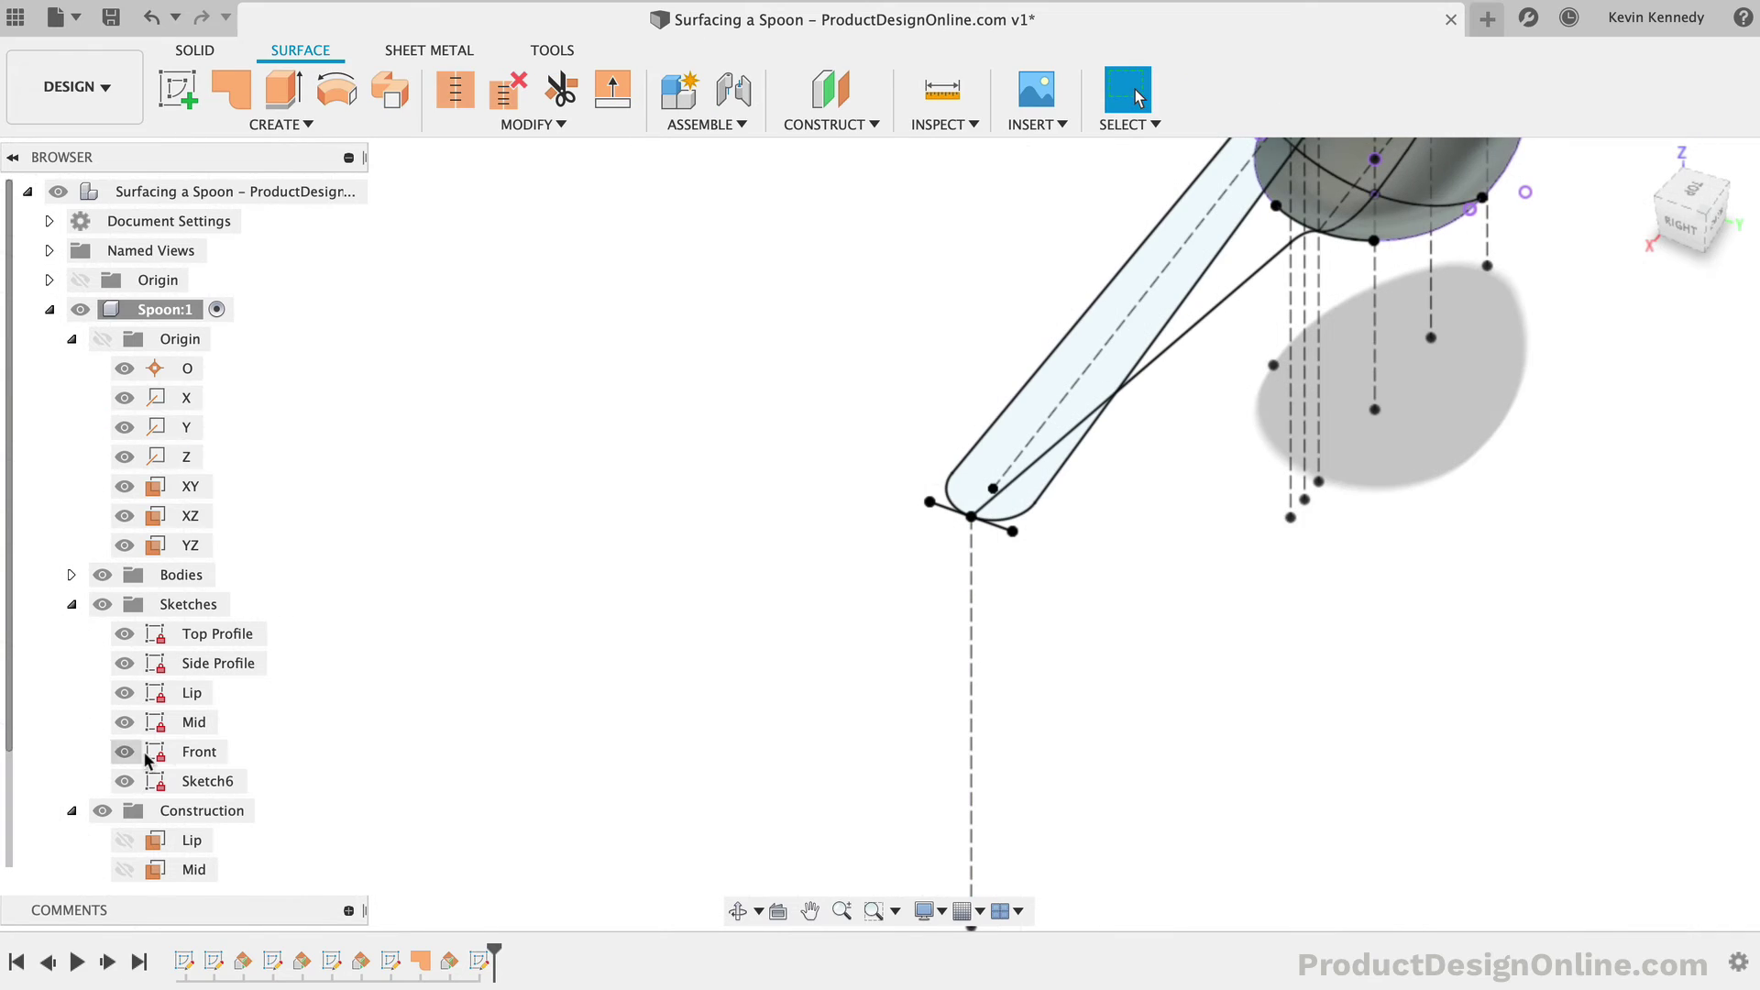
Step: Rename the newest sketch and its construction plane as Handle Top
click(197, 784)
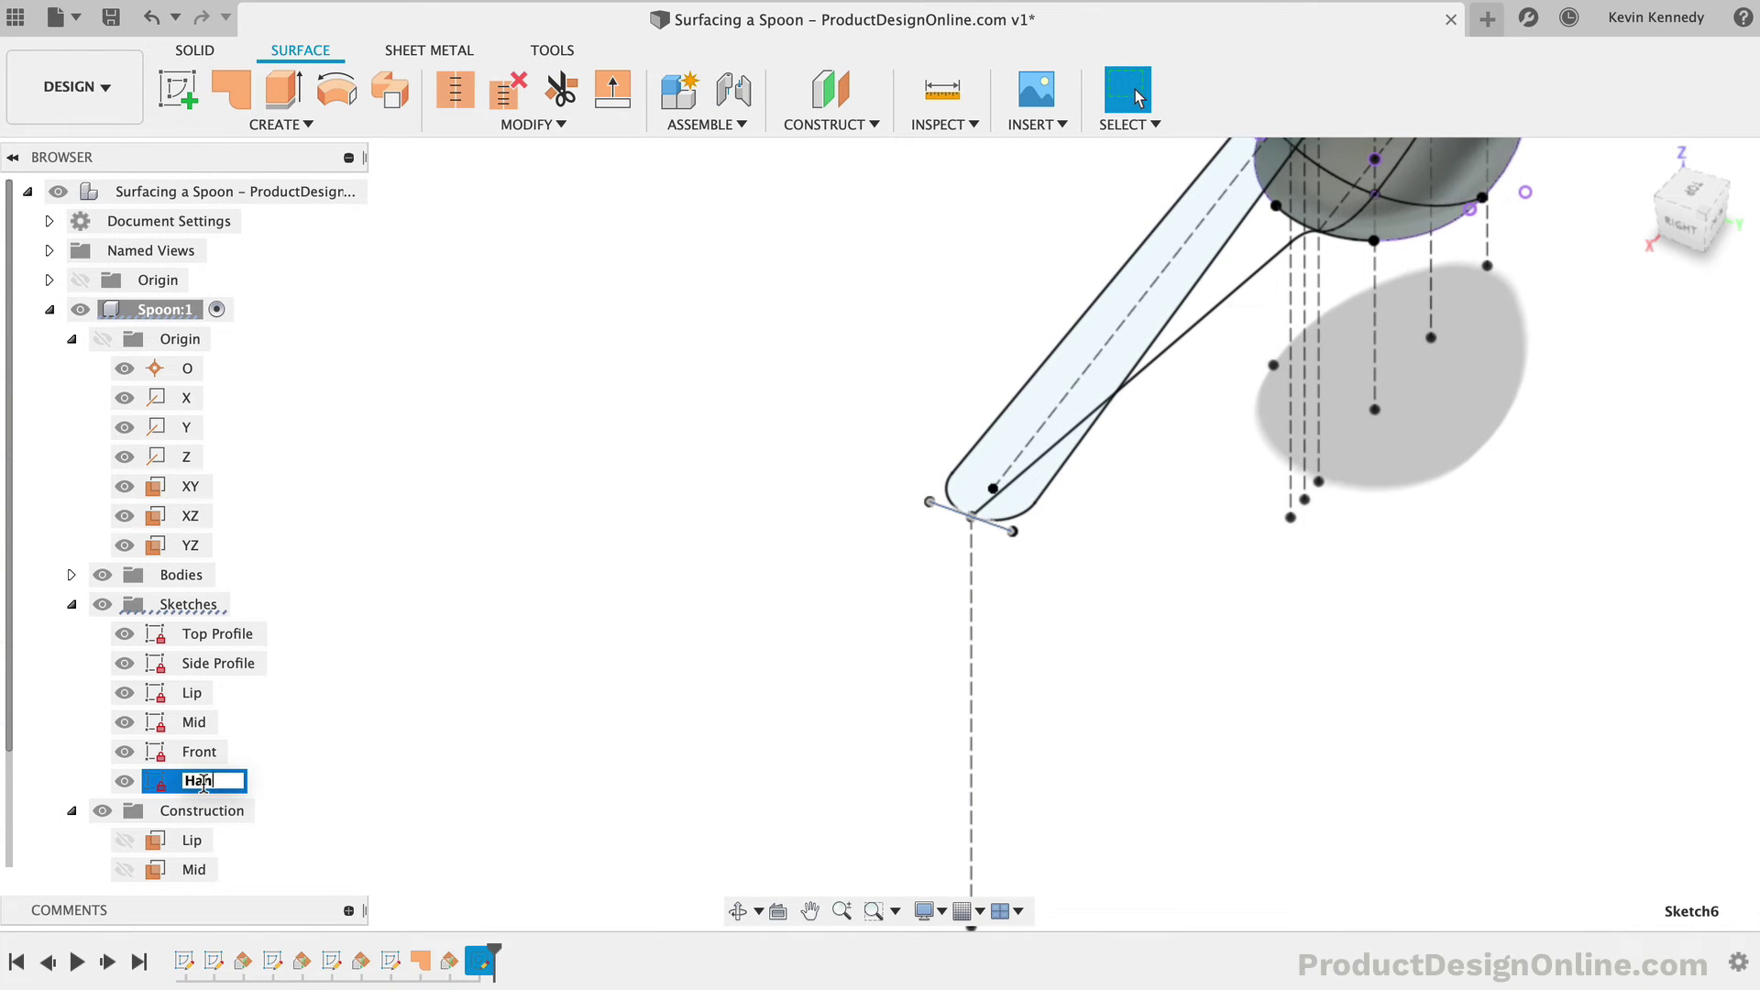
text(Handle Top)
key(Return)
scroll(195, 796, down, 2)
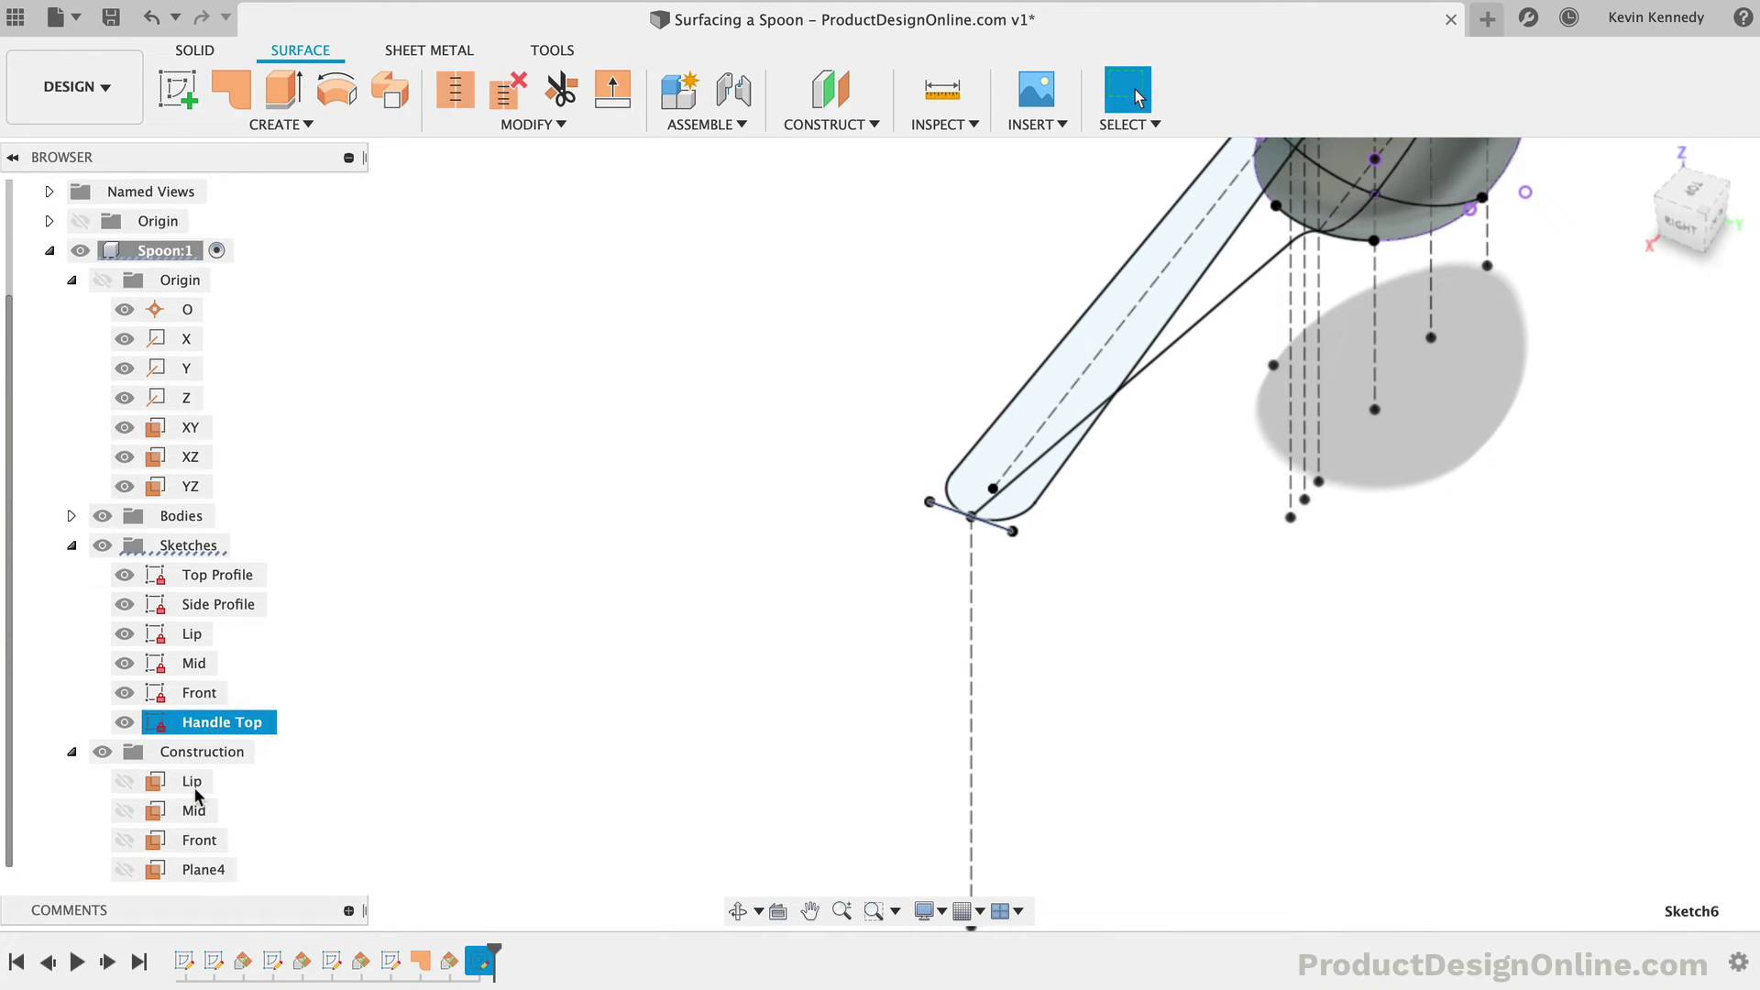
click(203, 870)
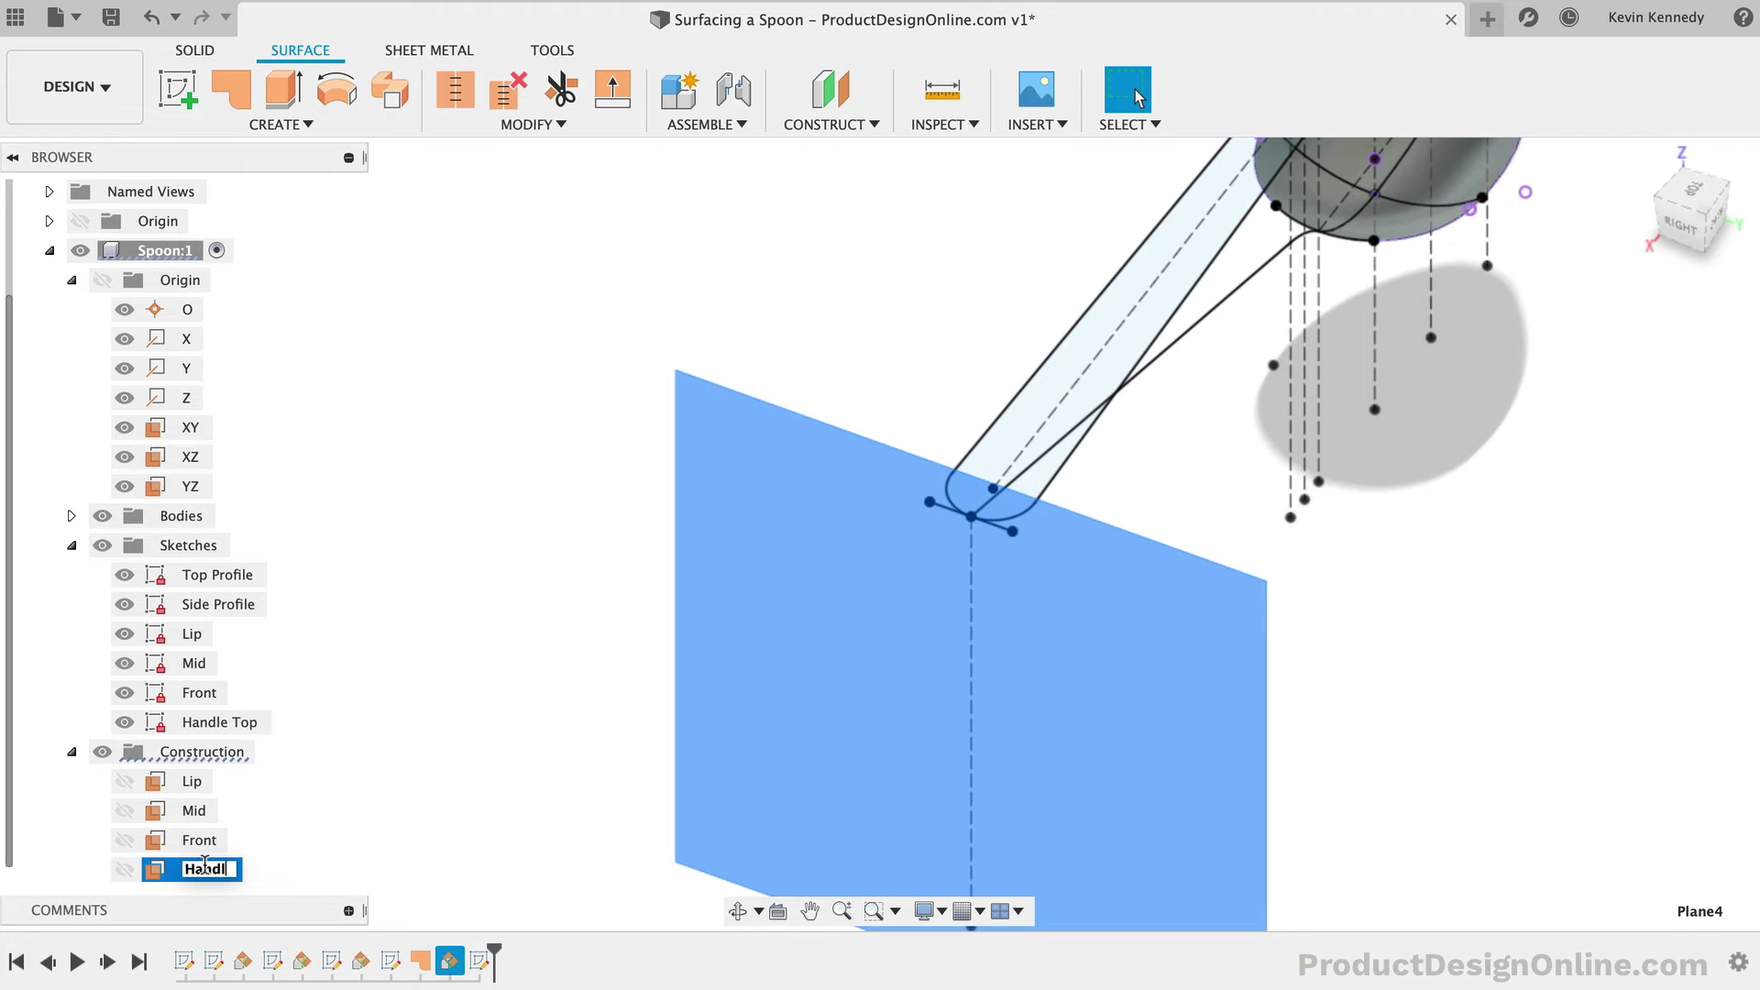
key(Return)
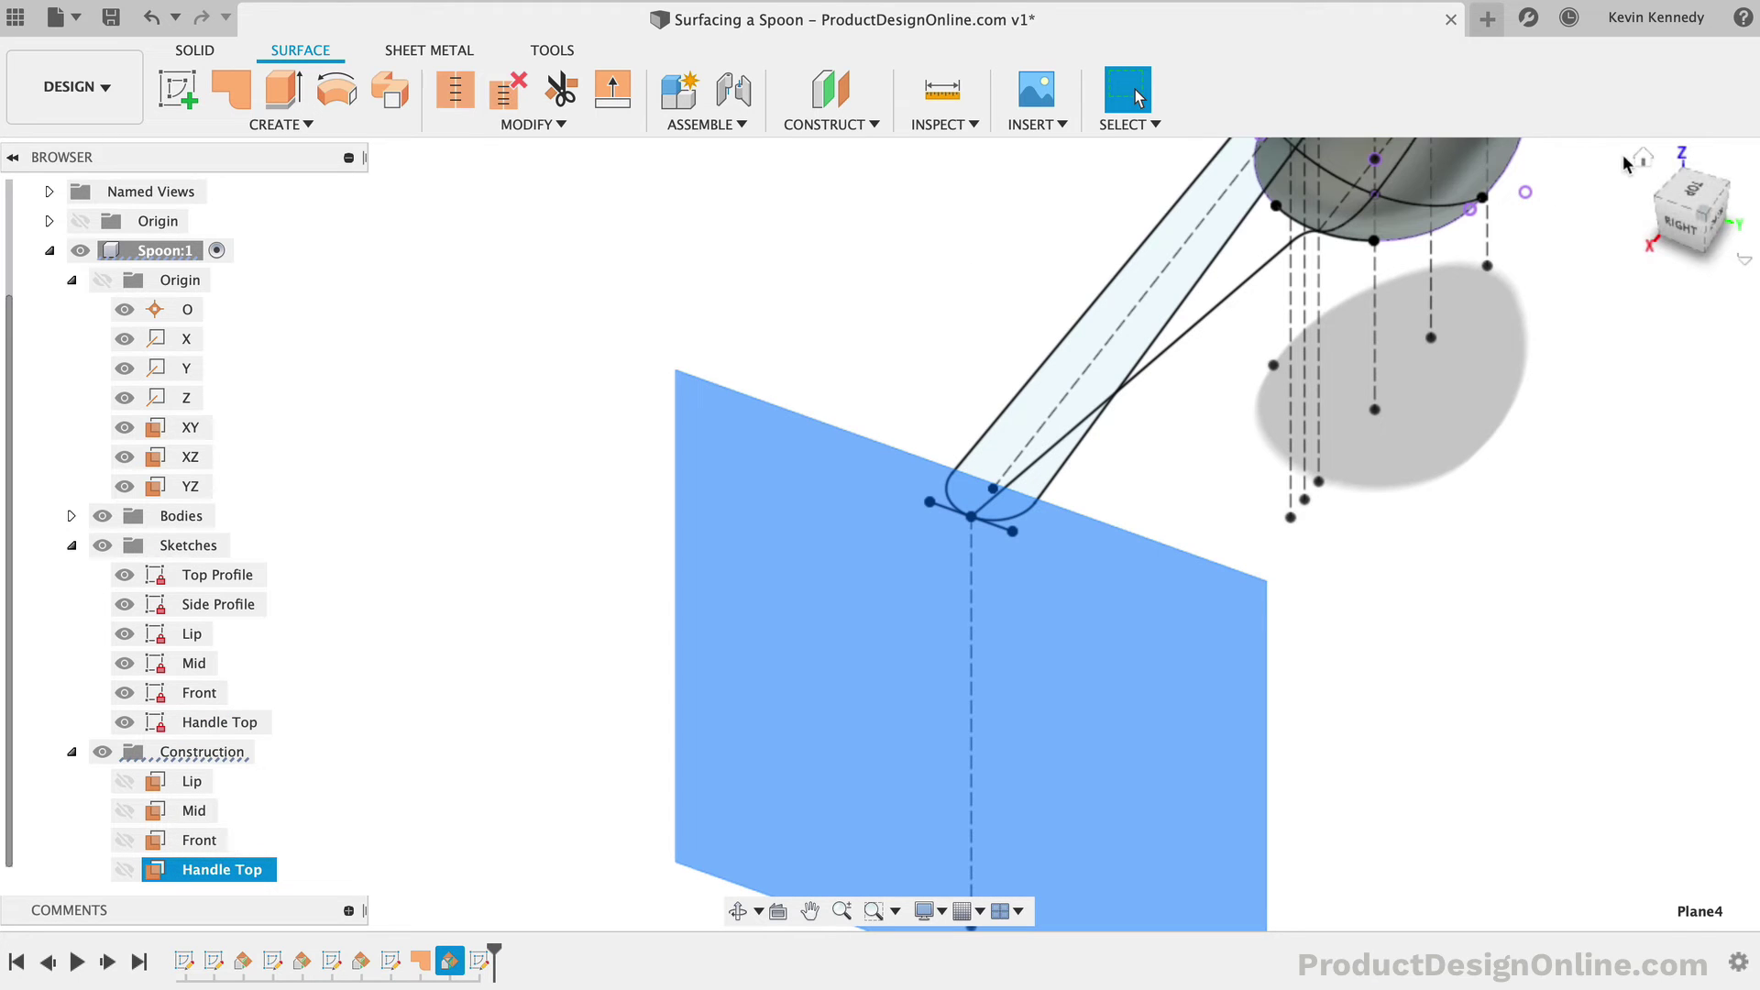
Step: Create a construction plane at 90 degrees through the middle of the three vertical construction lines at the spoon's neck
click(1641, 162)
click(689, 777)
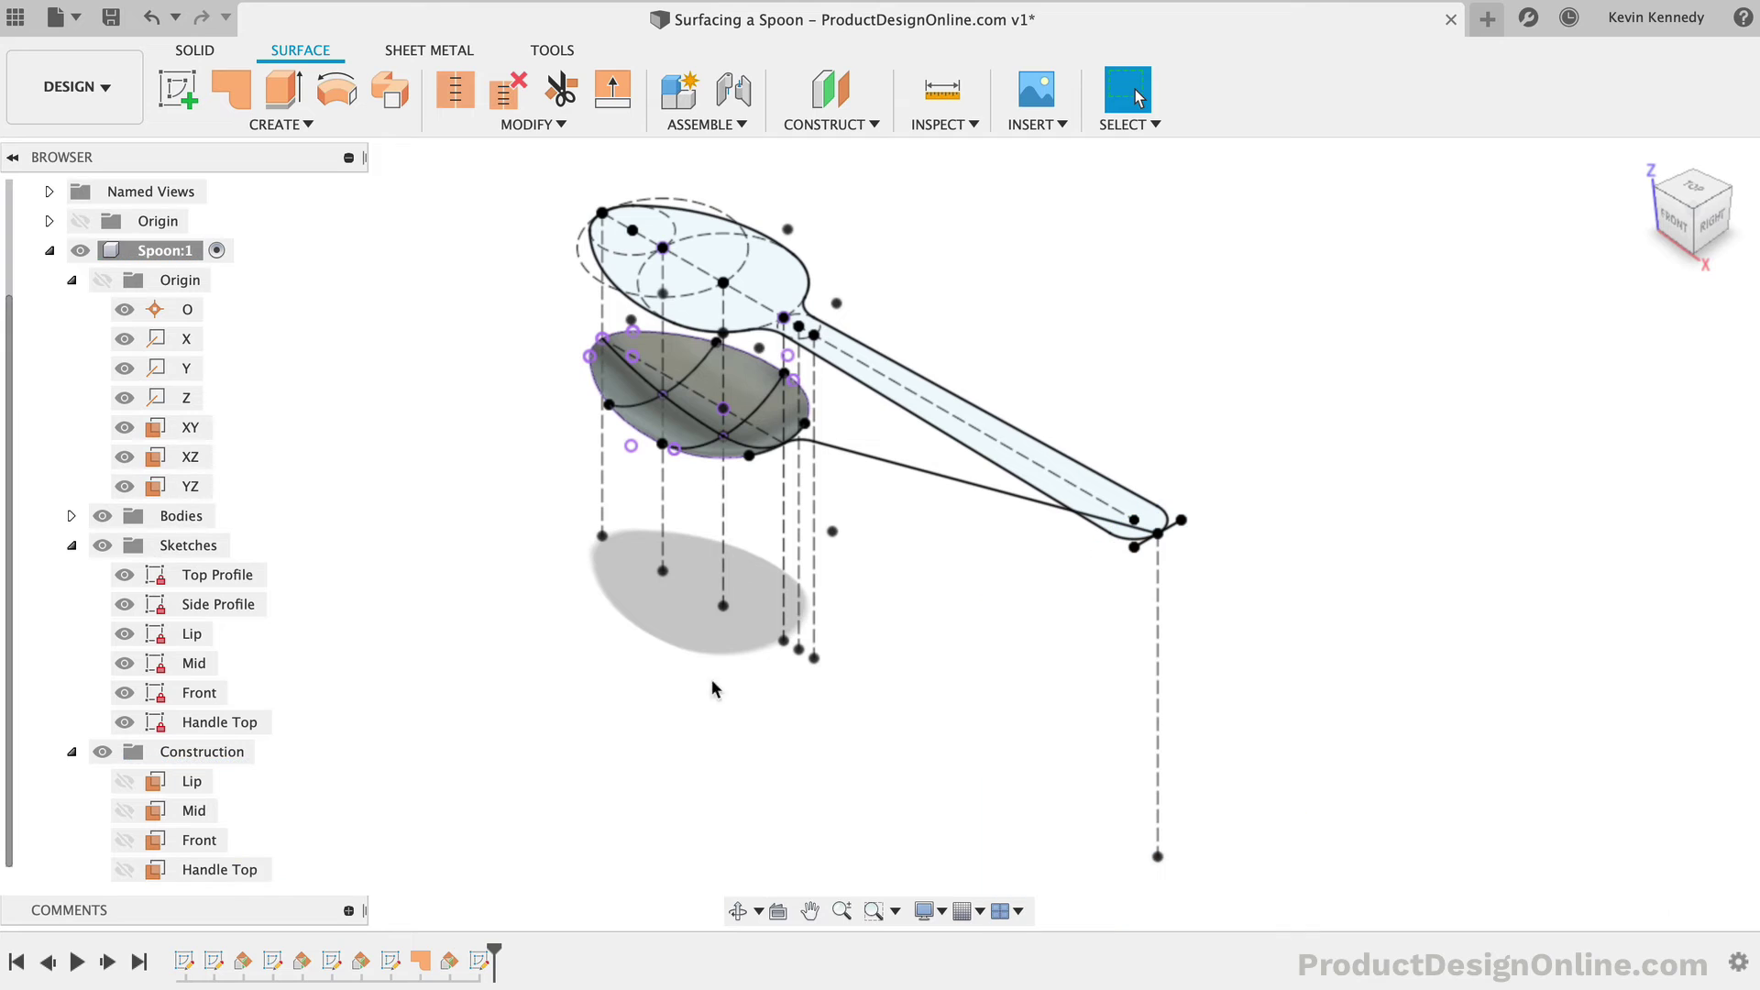
click(798, 412)
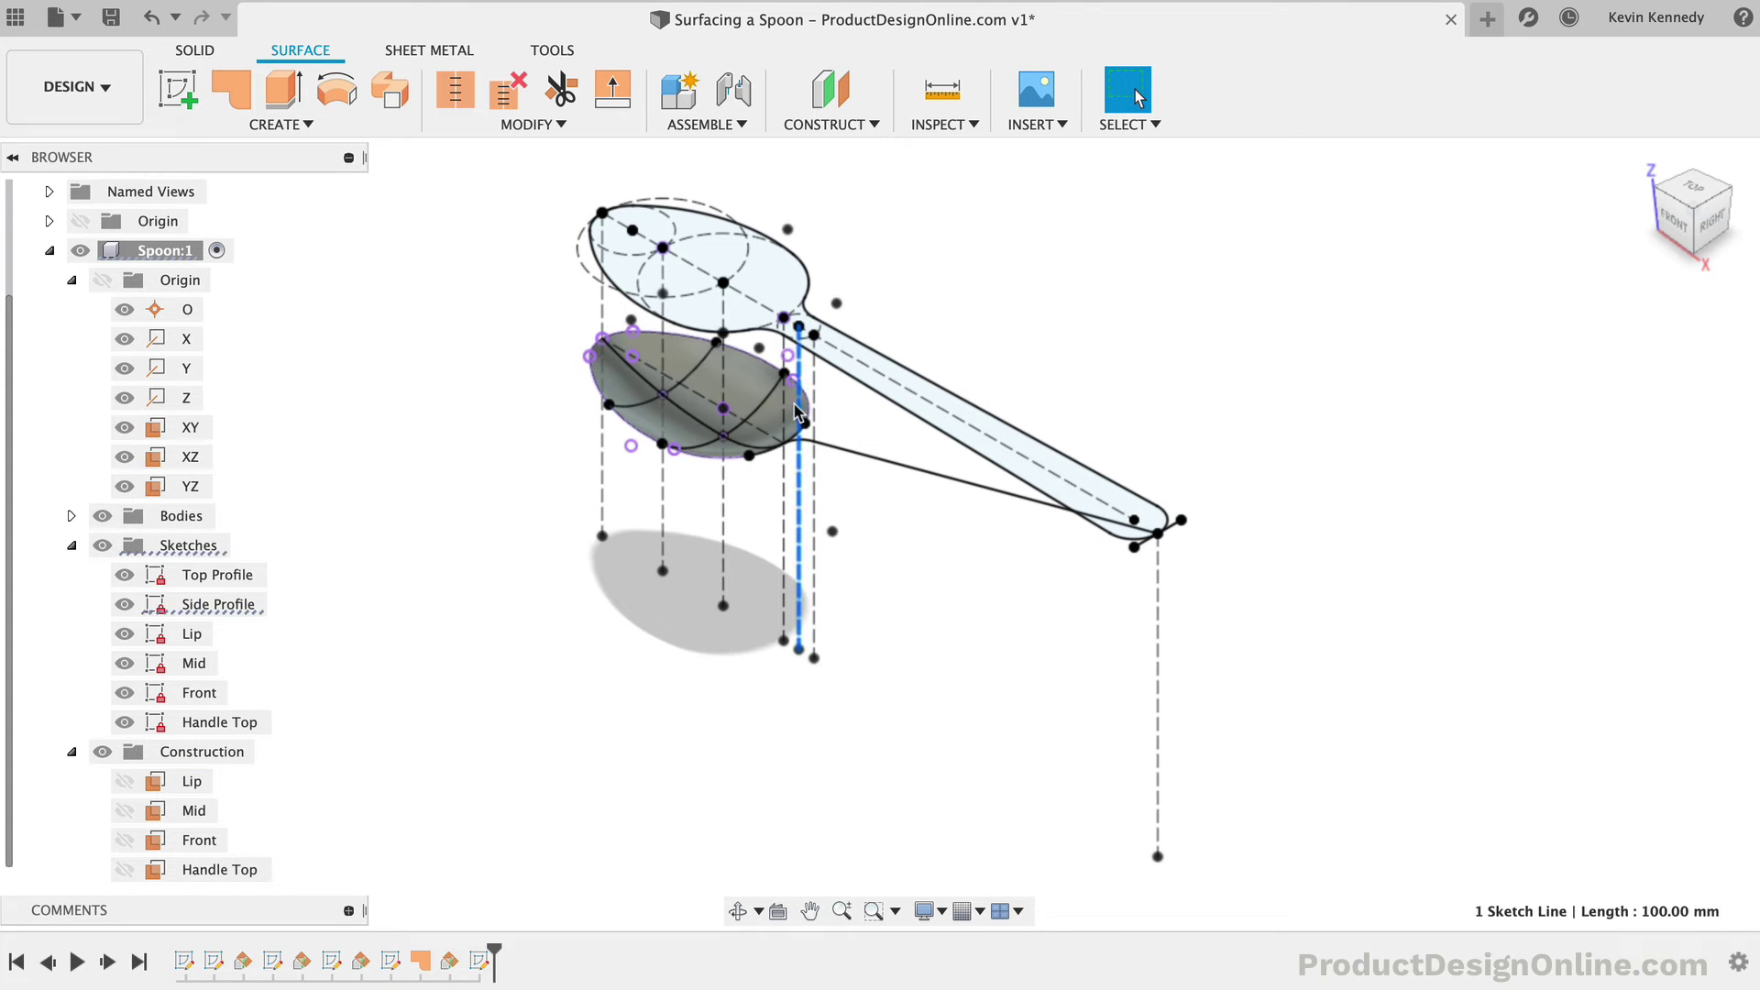
click(830, 125)
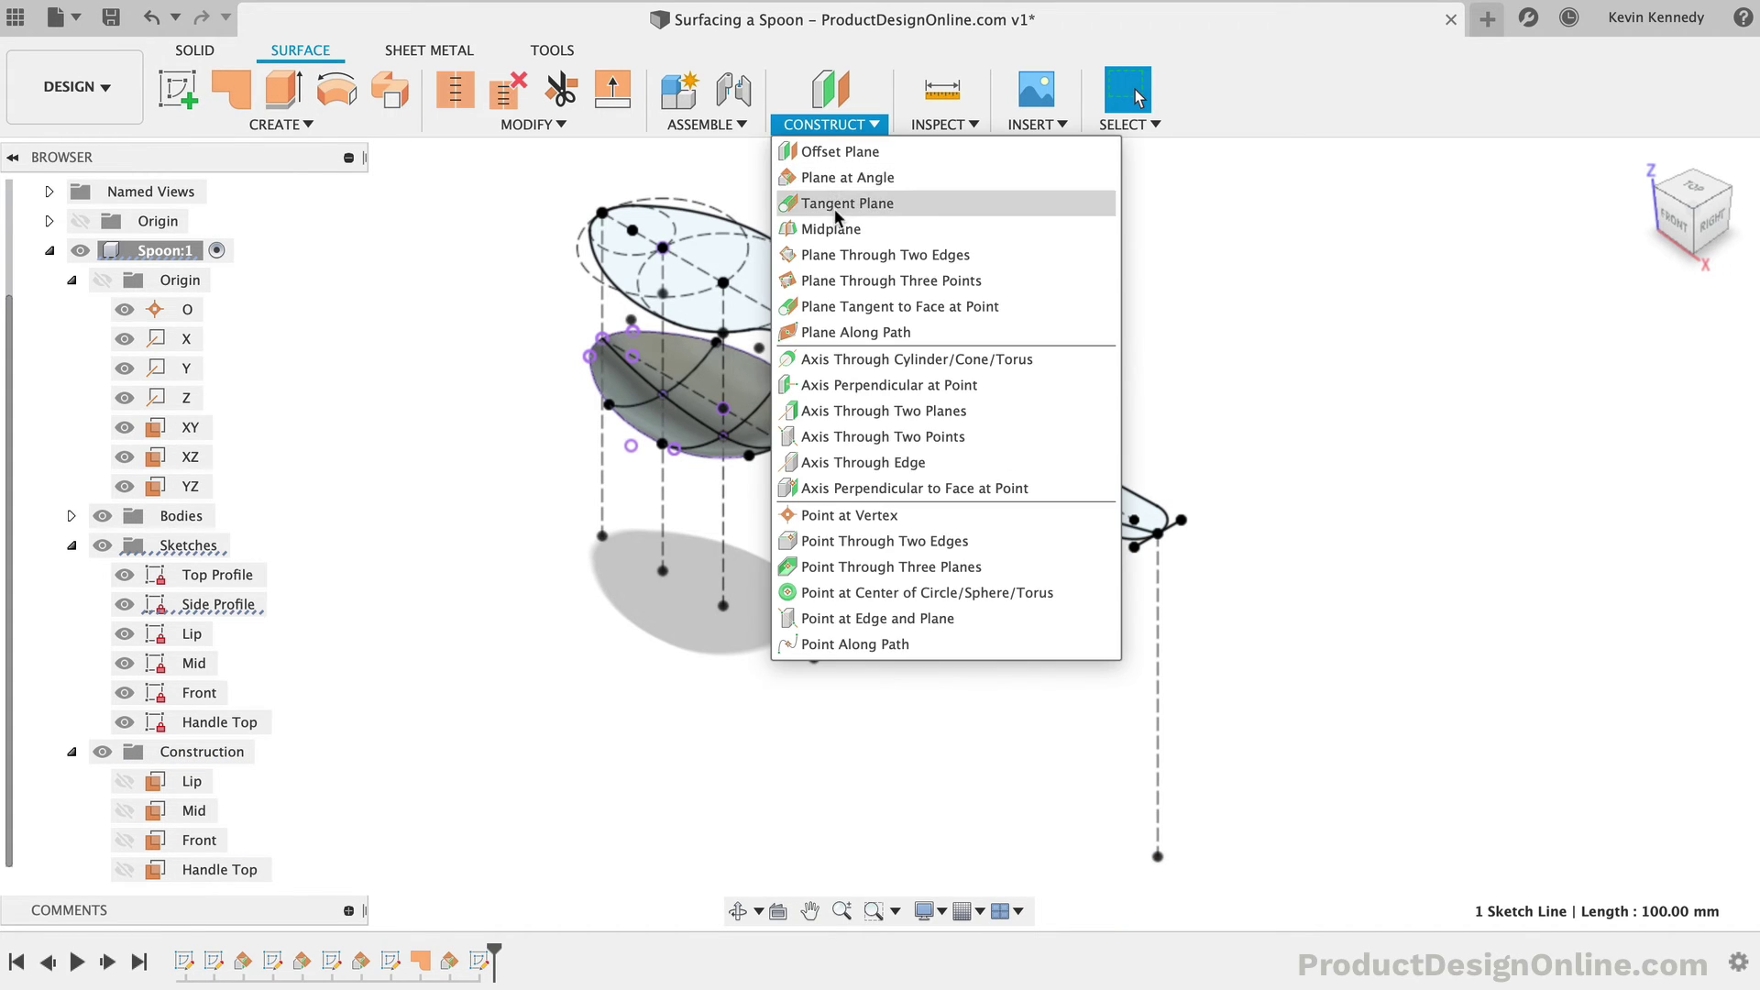
click(840, 178)
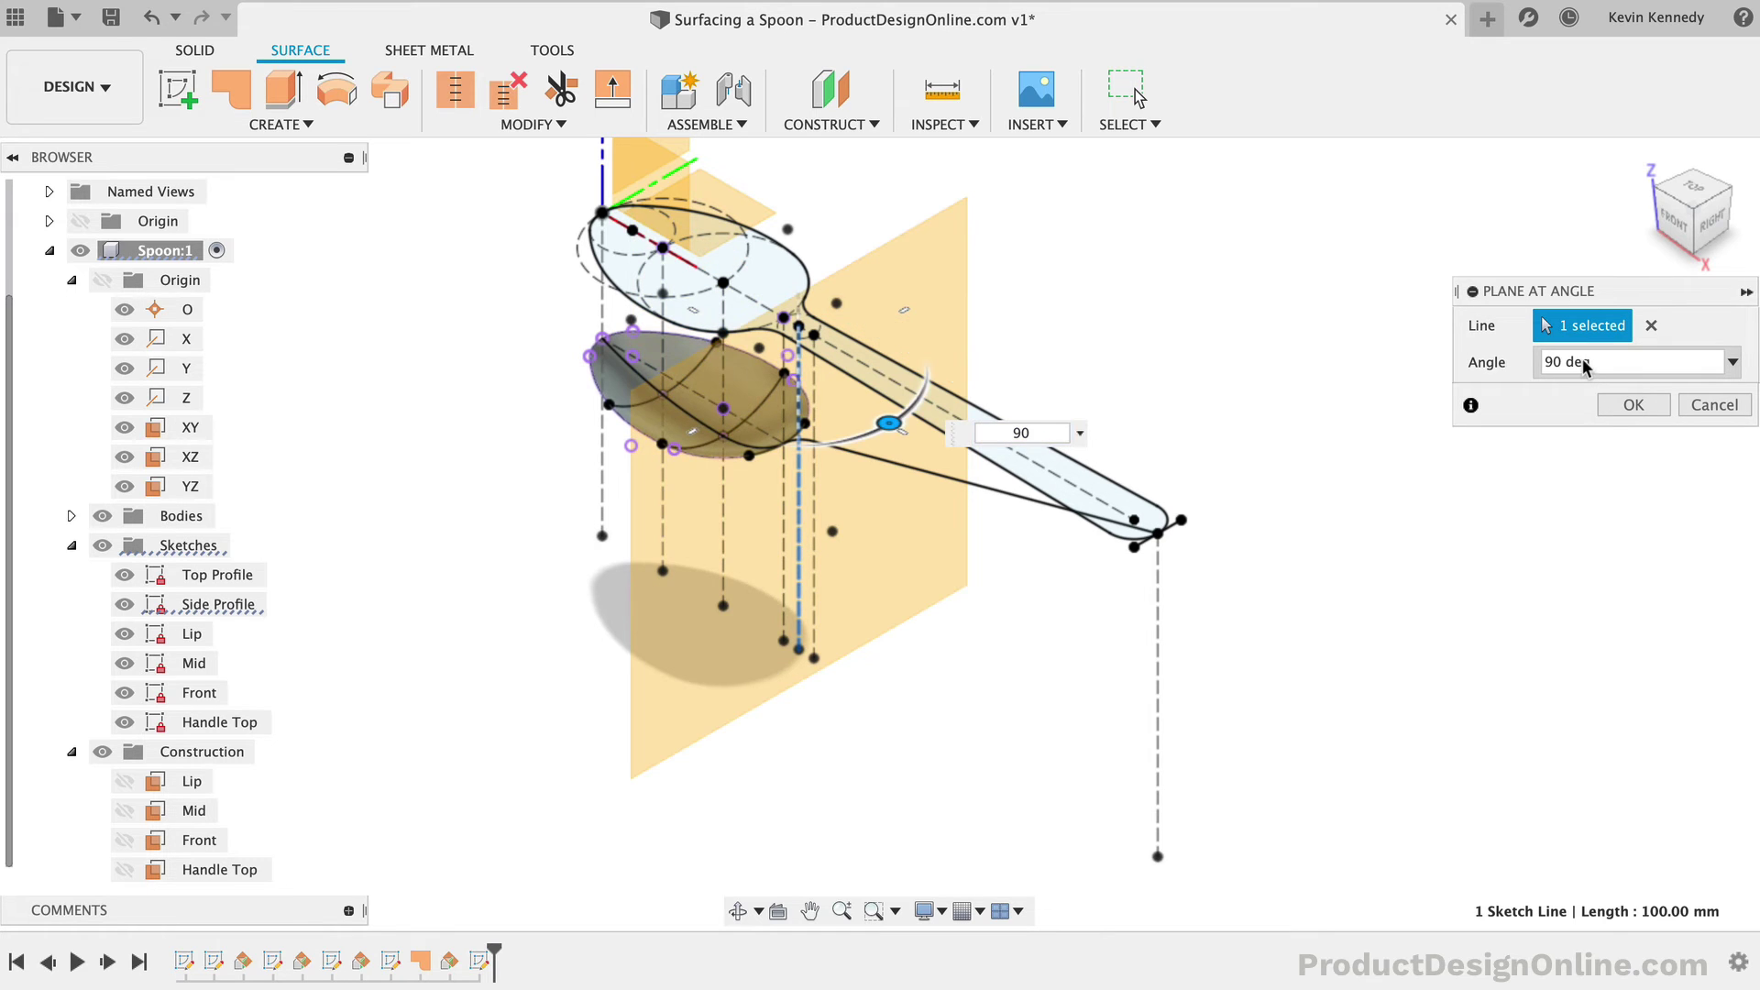
key(Return)
Step: Start a sketch on the new neck plane and project the Handle Top line into it
right_click(686, 706)
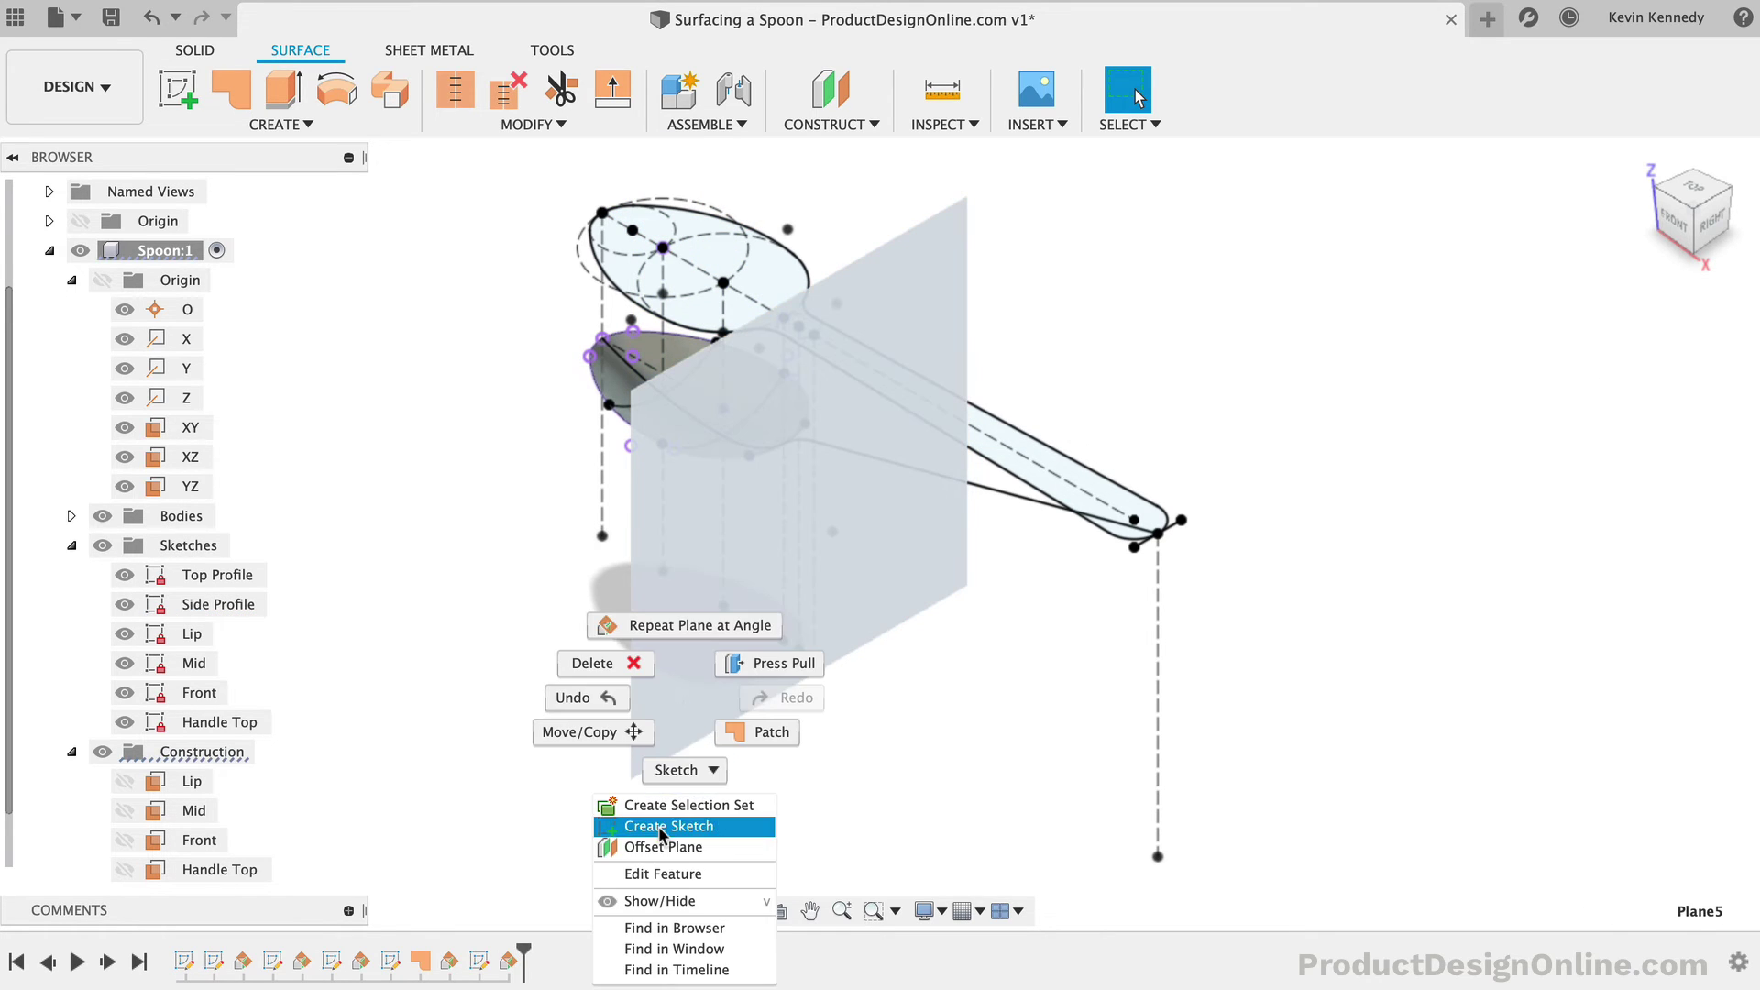
click(683, 819)
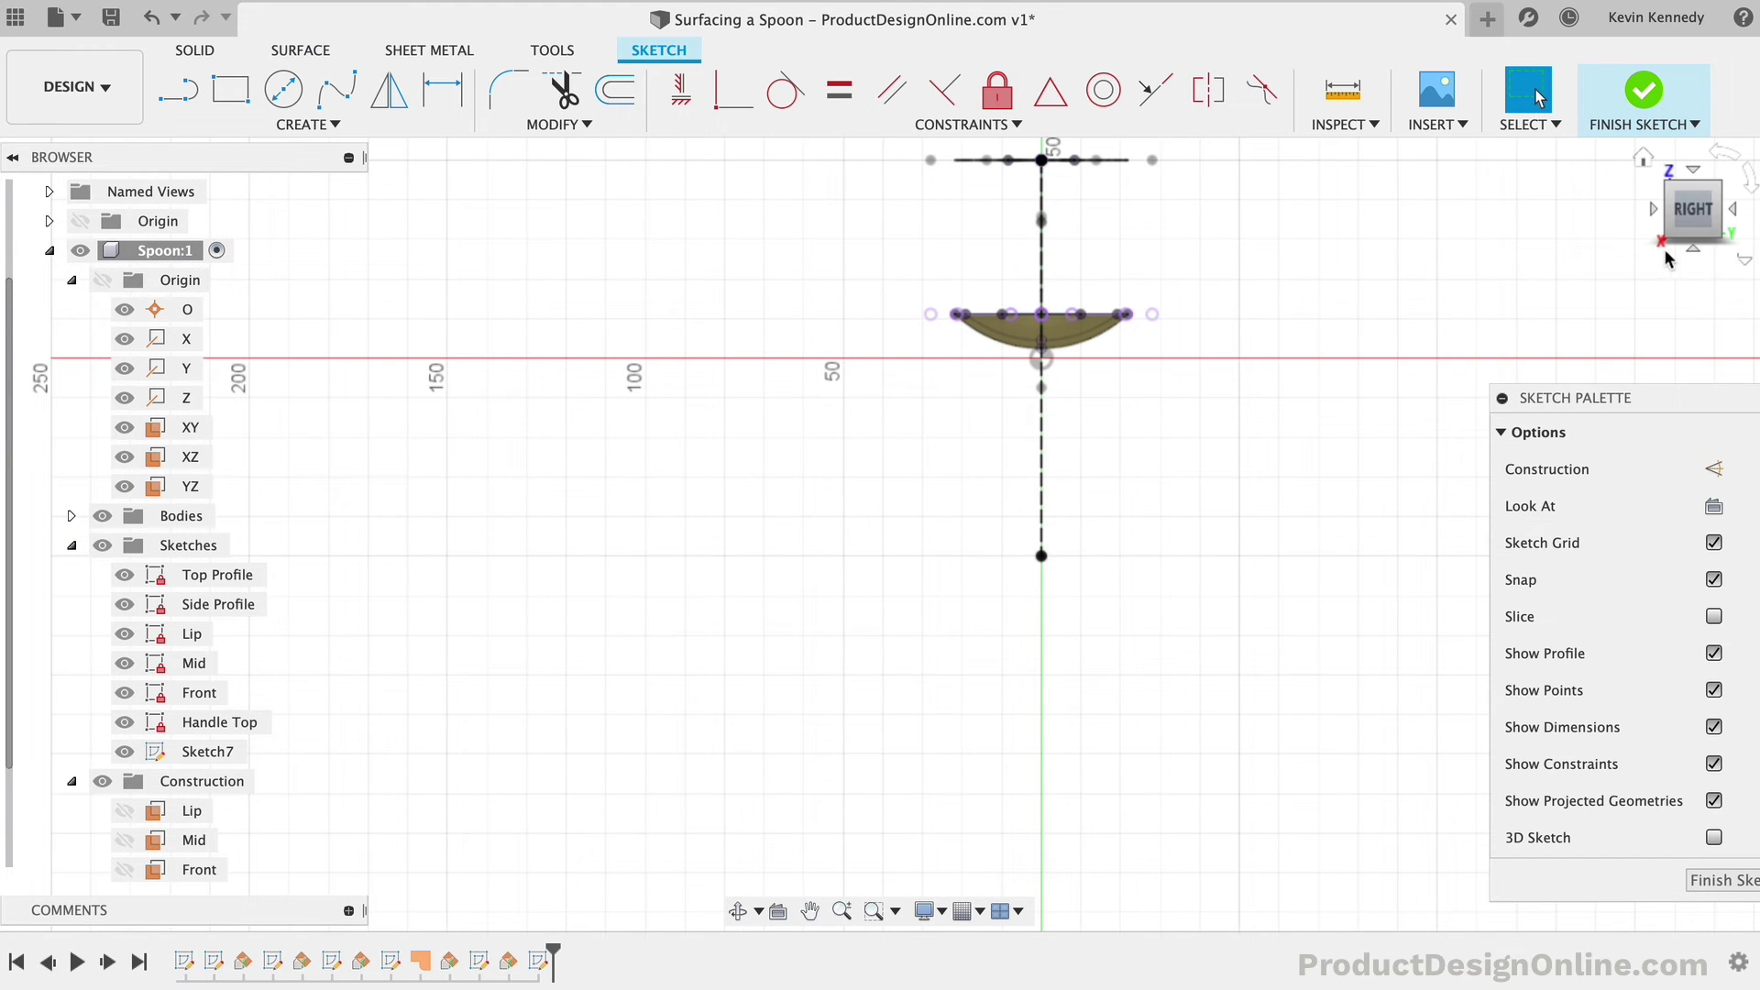
mouse_move(880, 534)
shift+middle_down()
mouse_move(926, 496)
mouse_move(908, 458)
shift+middle_up()
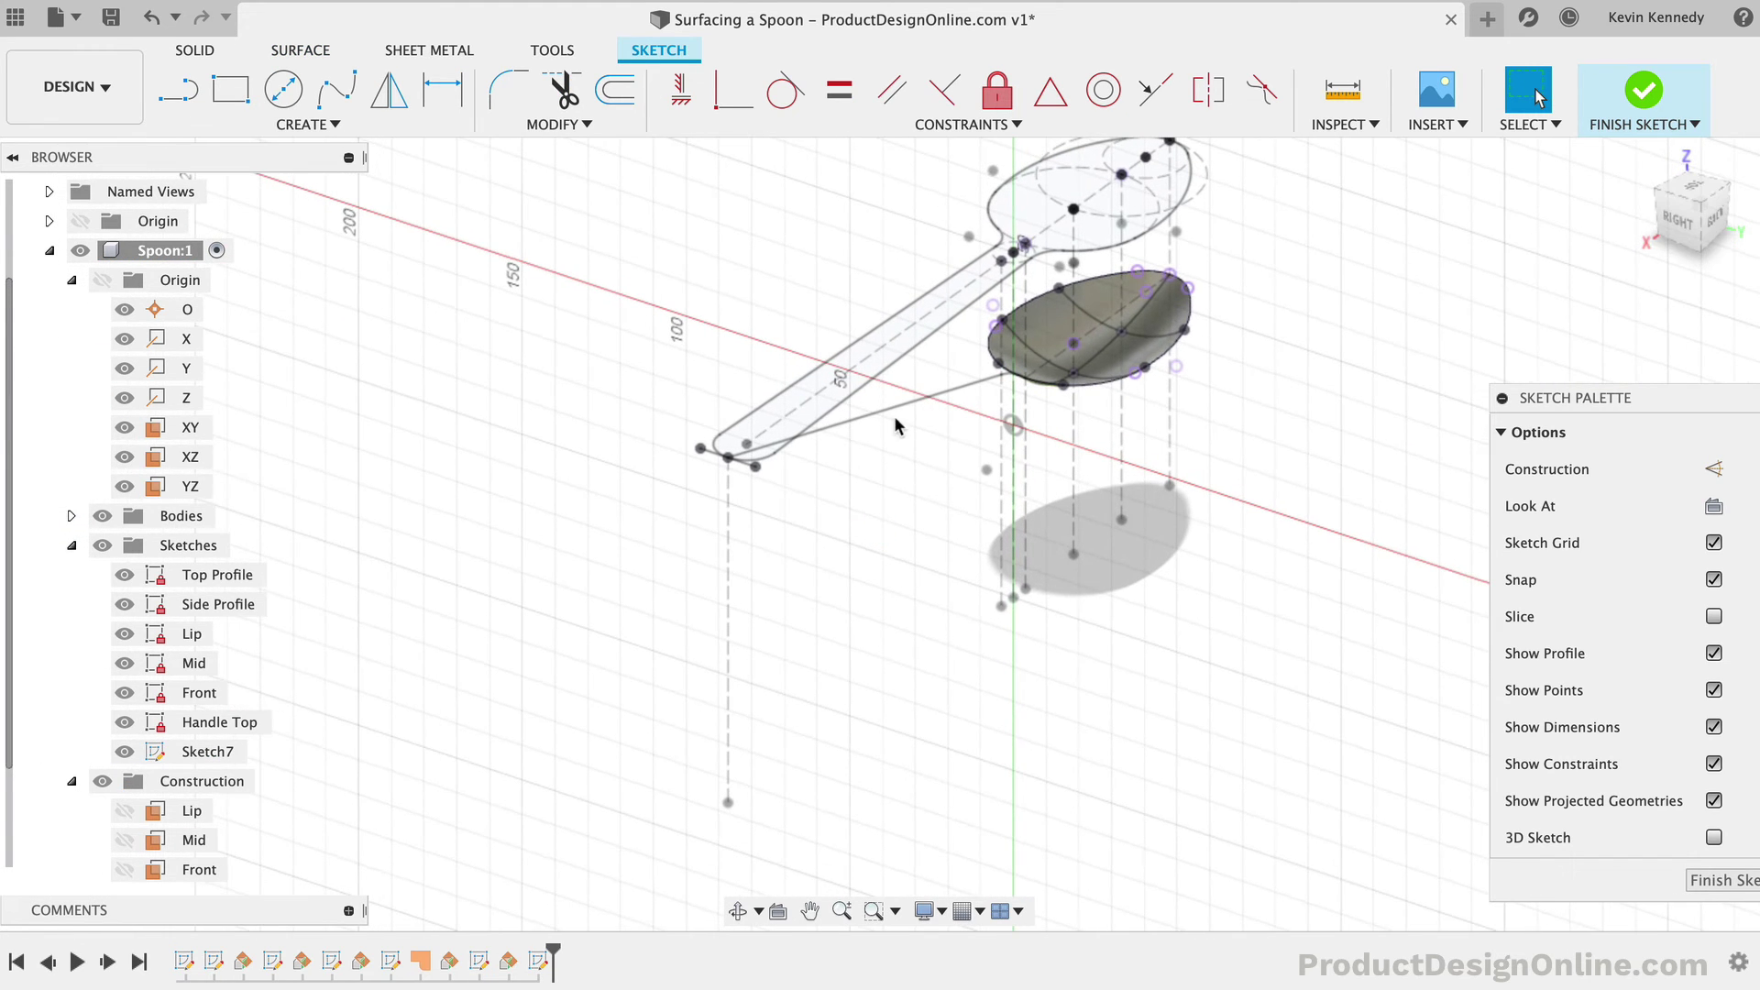
scroll(755, 463, up, 2)
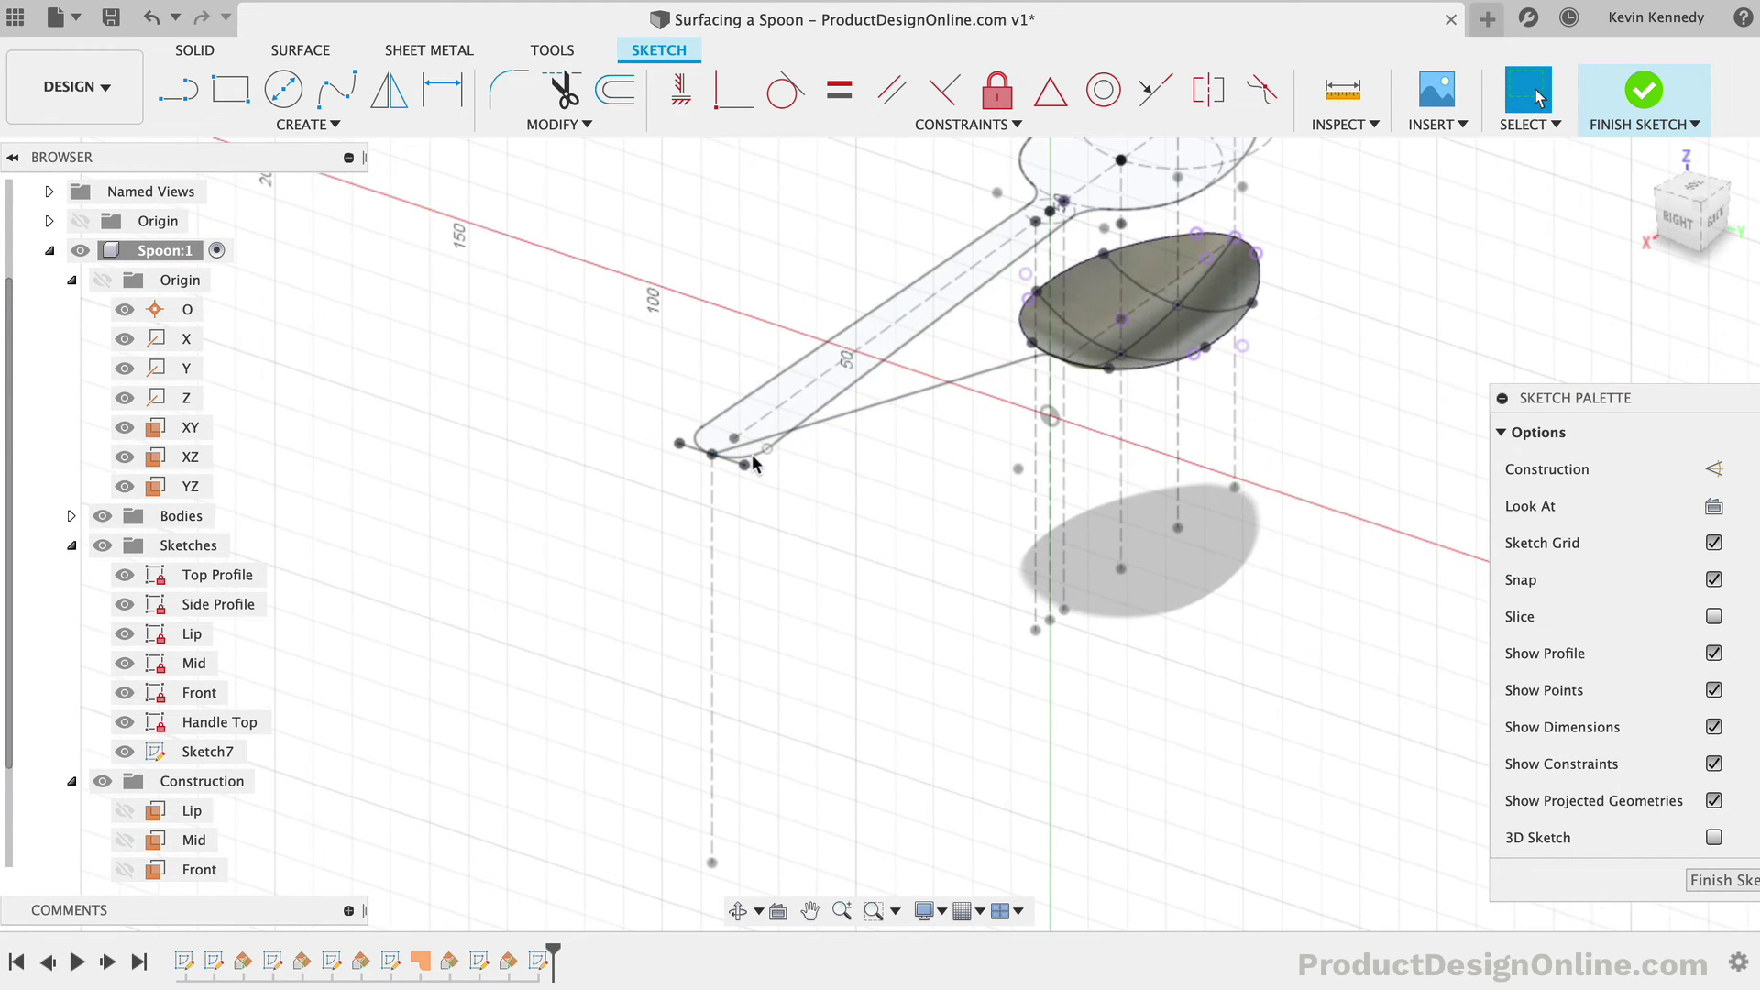
click(695, 457)
key(p)
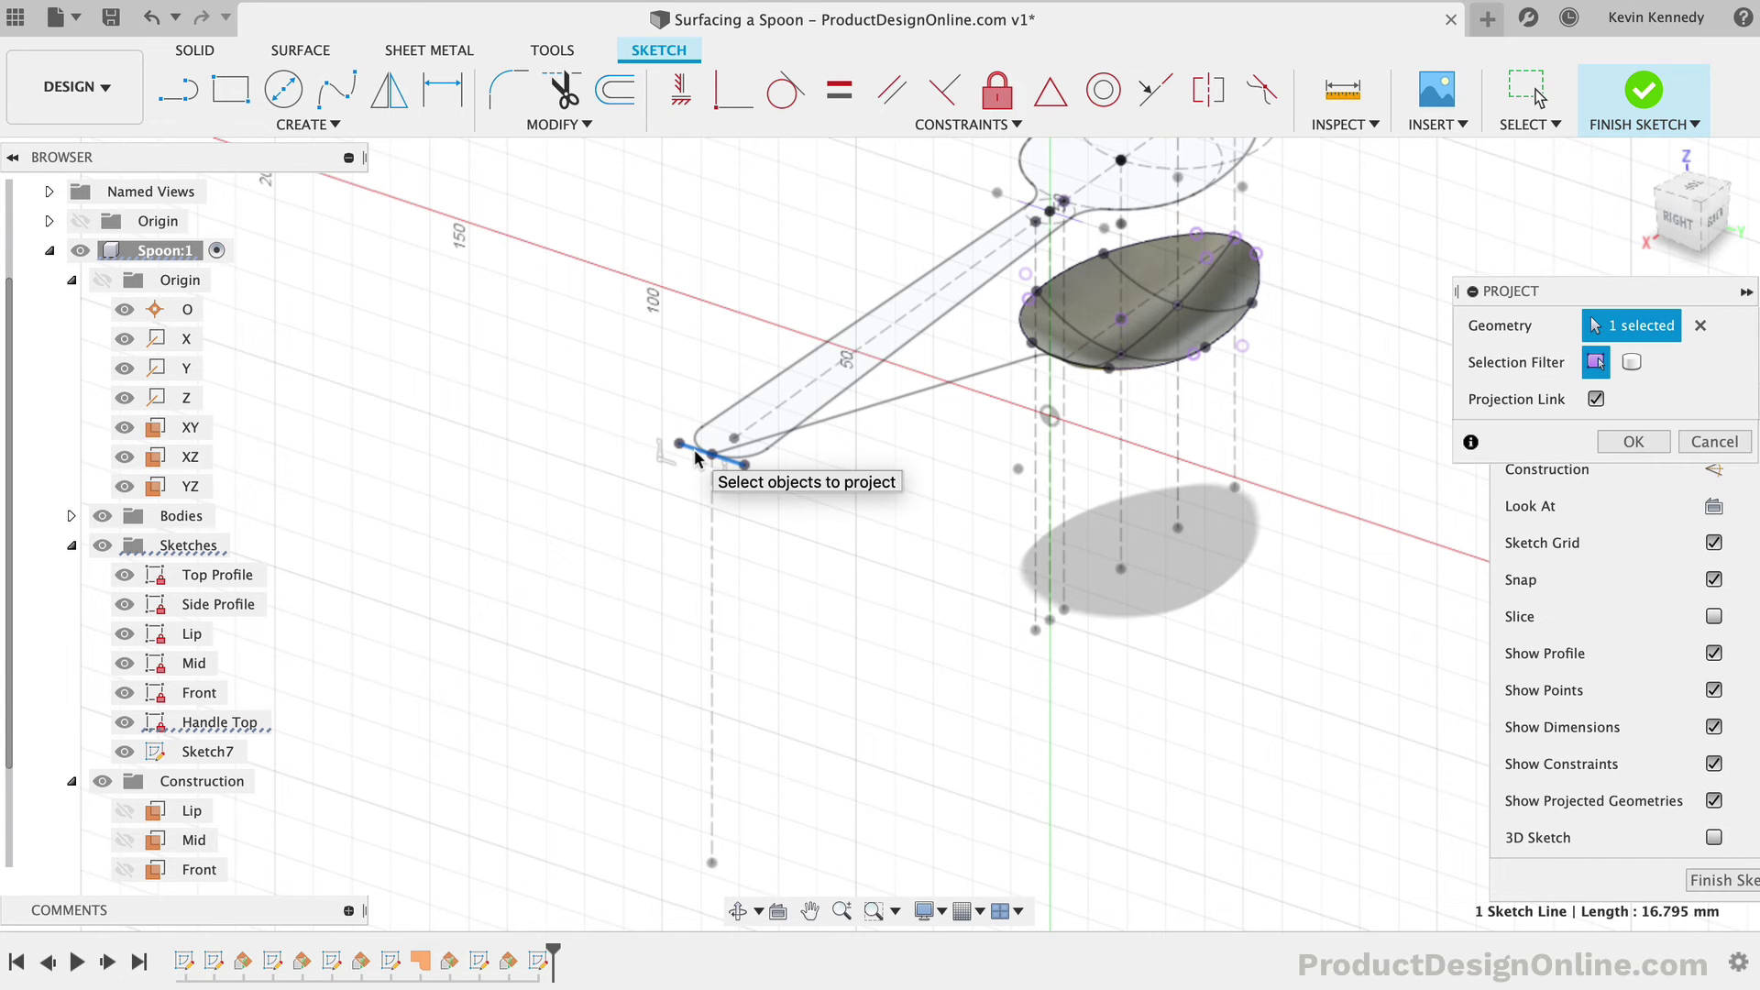
click(1634, 441)
Step: Use Intersect to add the point where the small Side Profile arc at the neck crosses the sketch plane
scroll(1191, 482, up, 5)
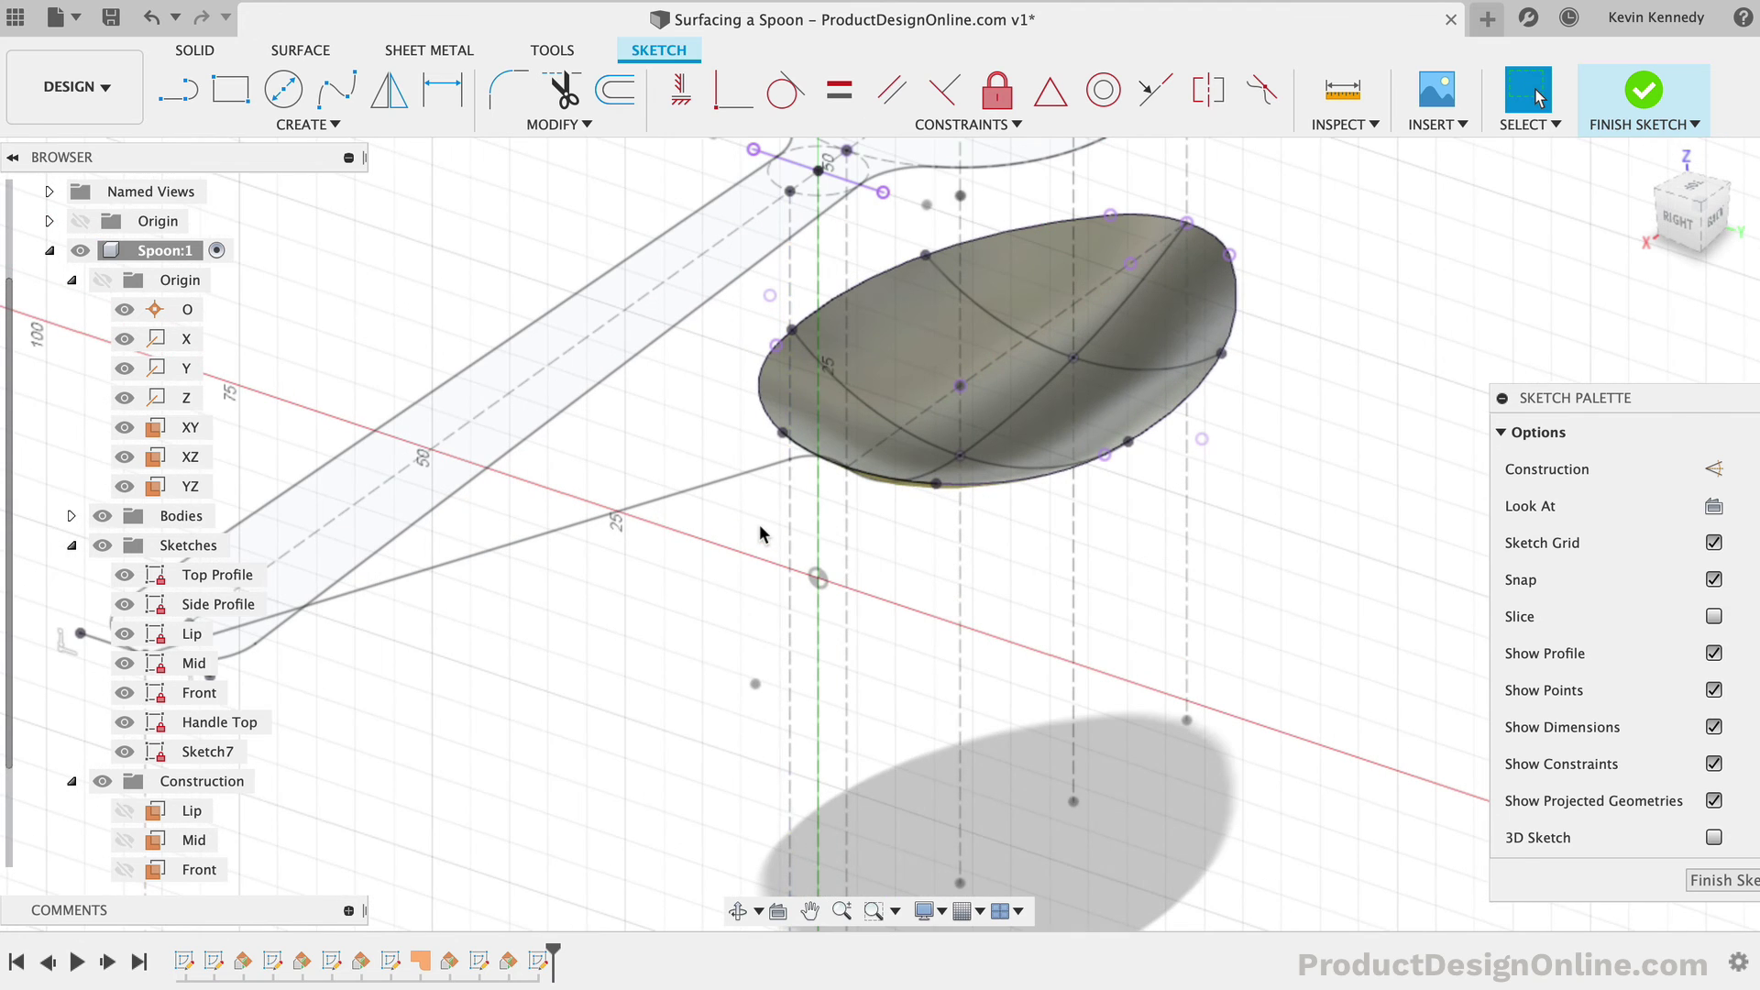
text(sinte)
key(Down)
key(Down)
key(Return)
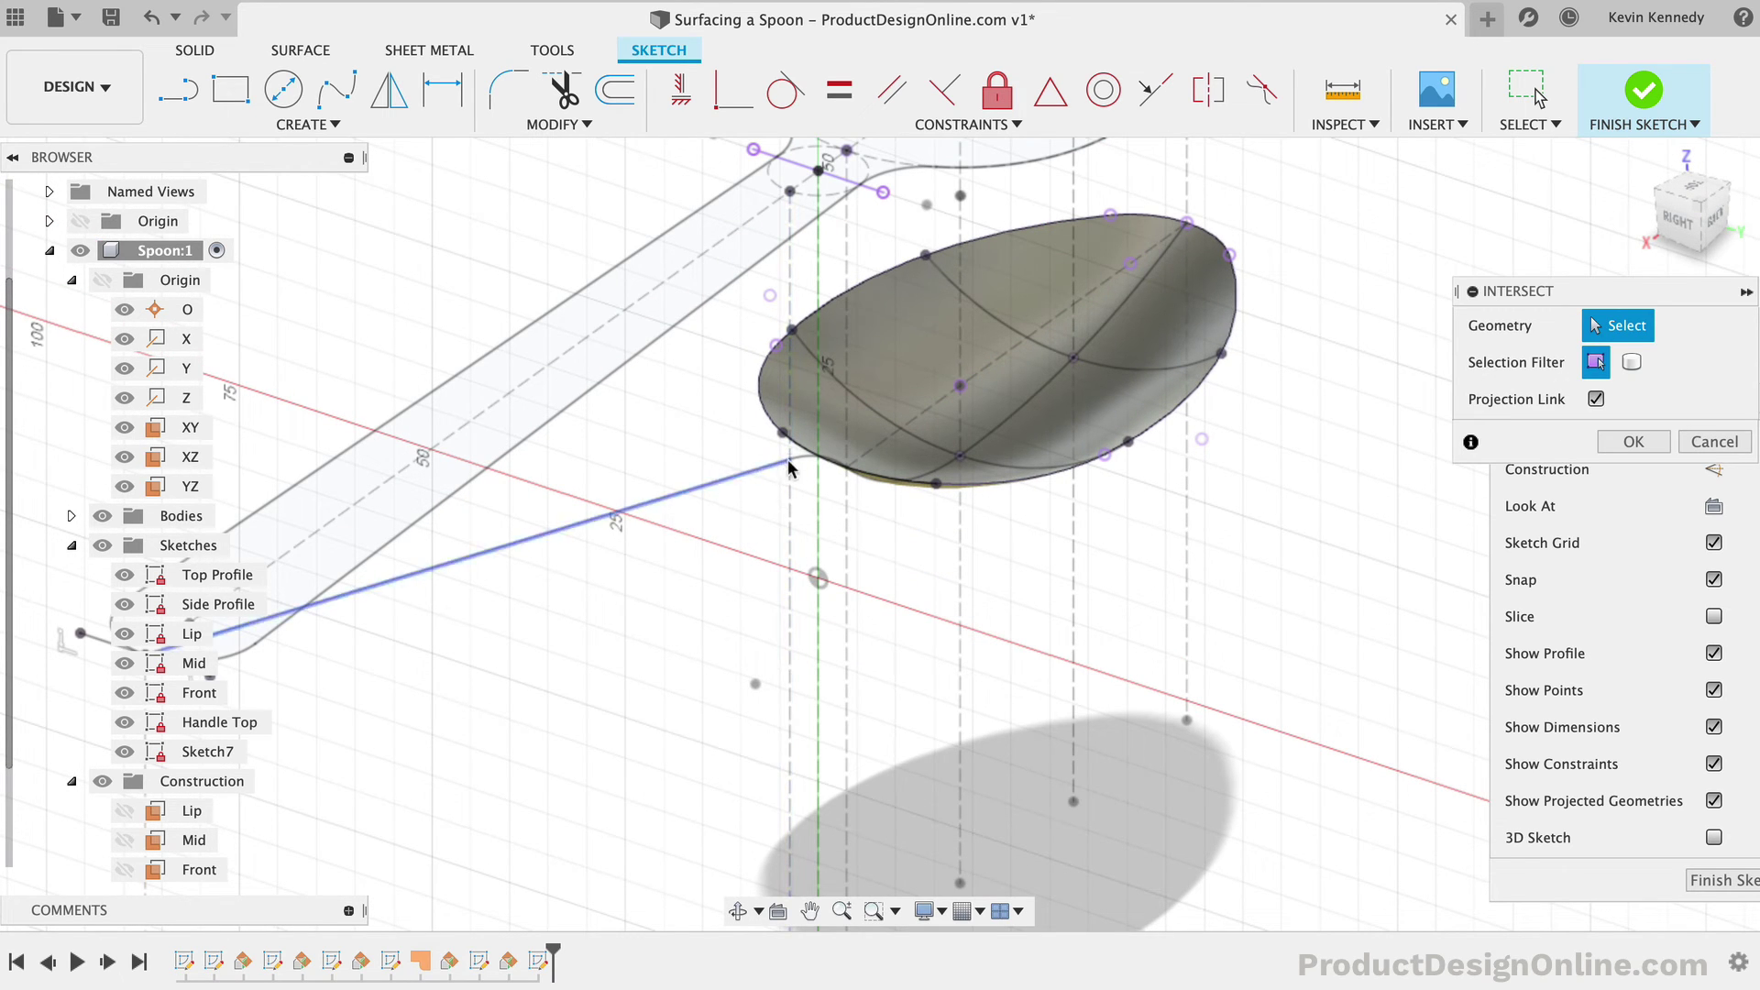
click(819, 460)
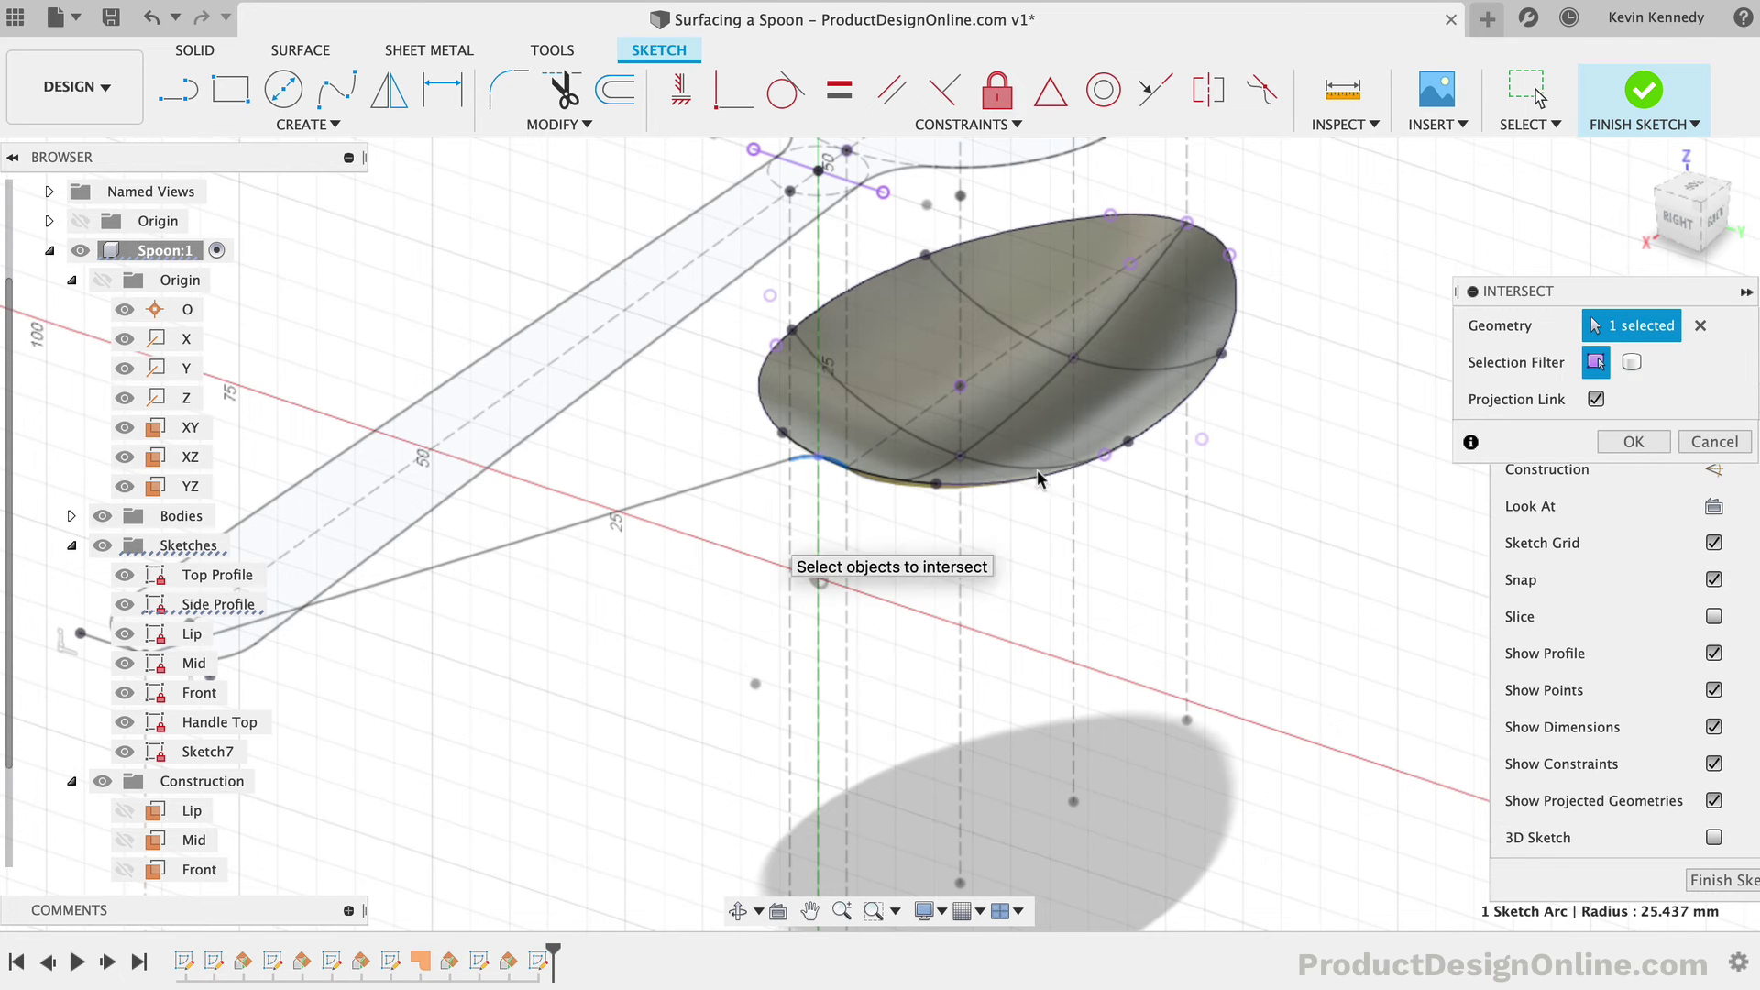
click(1634, 441)
Step: Draw a horizontal line about 22.6 mm long beside the intersection point at the back of the bowl
scroll(939, 515, right, 2)
scroll(938, 515, up, 2)
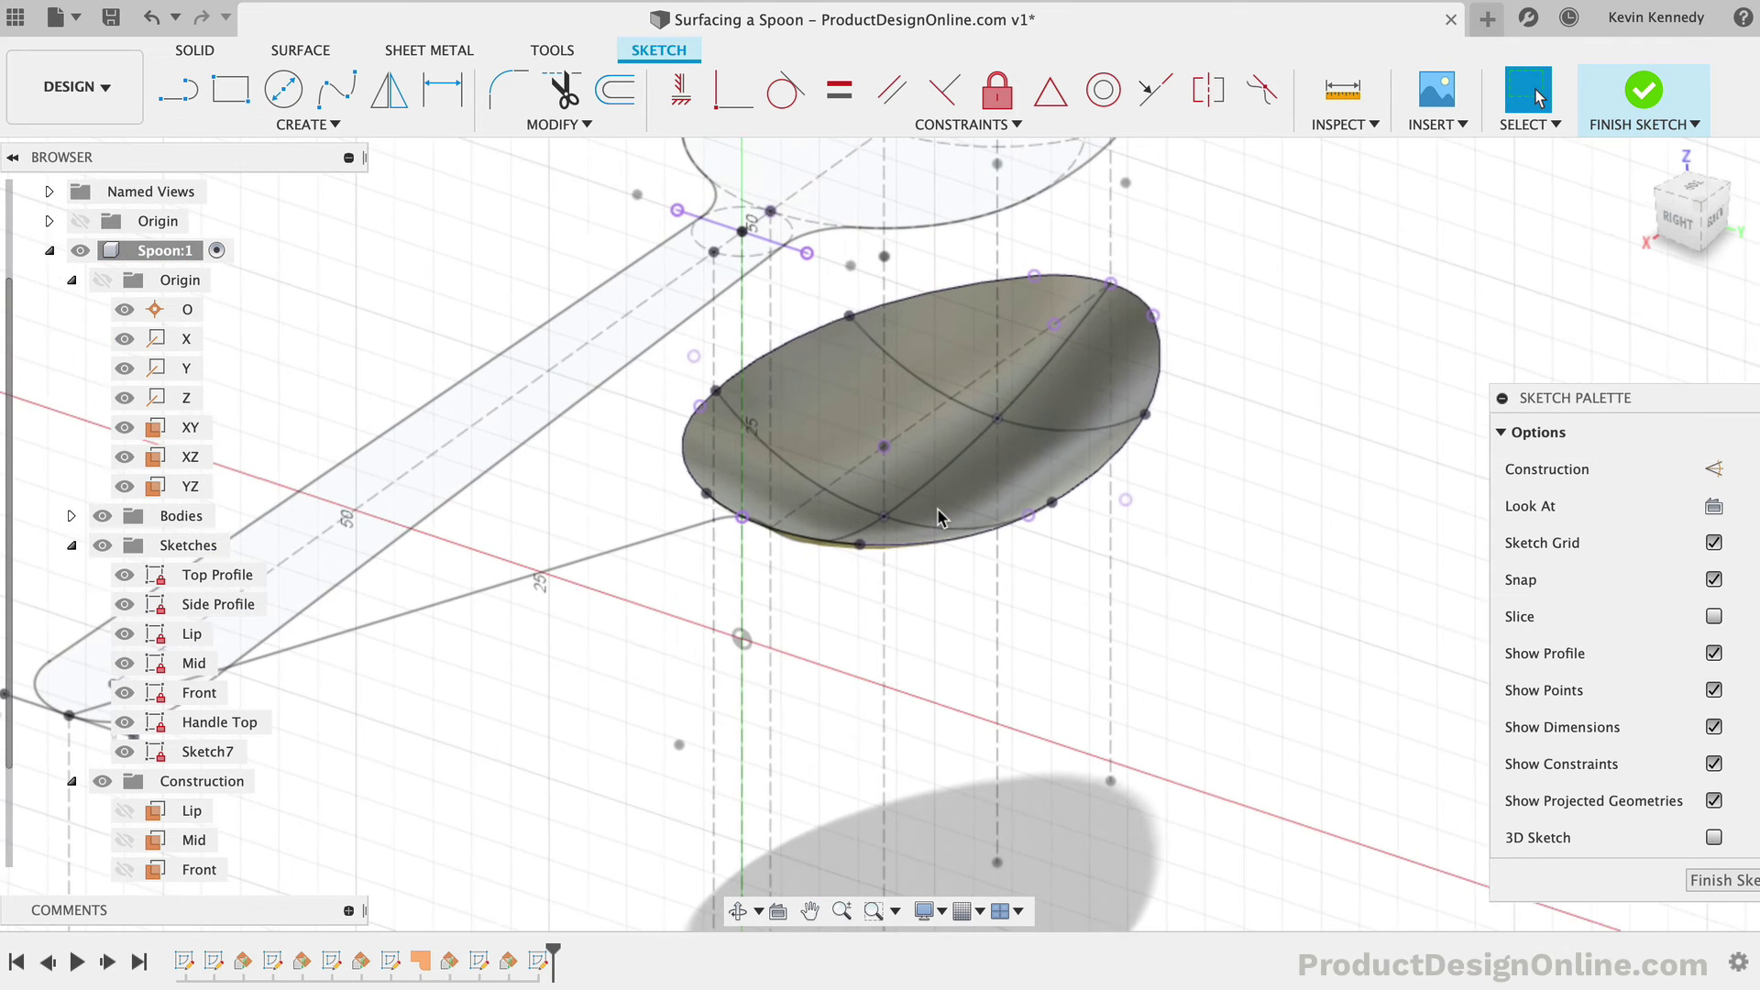
key(l)
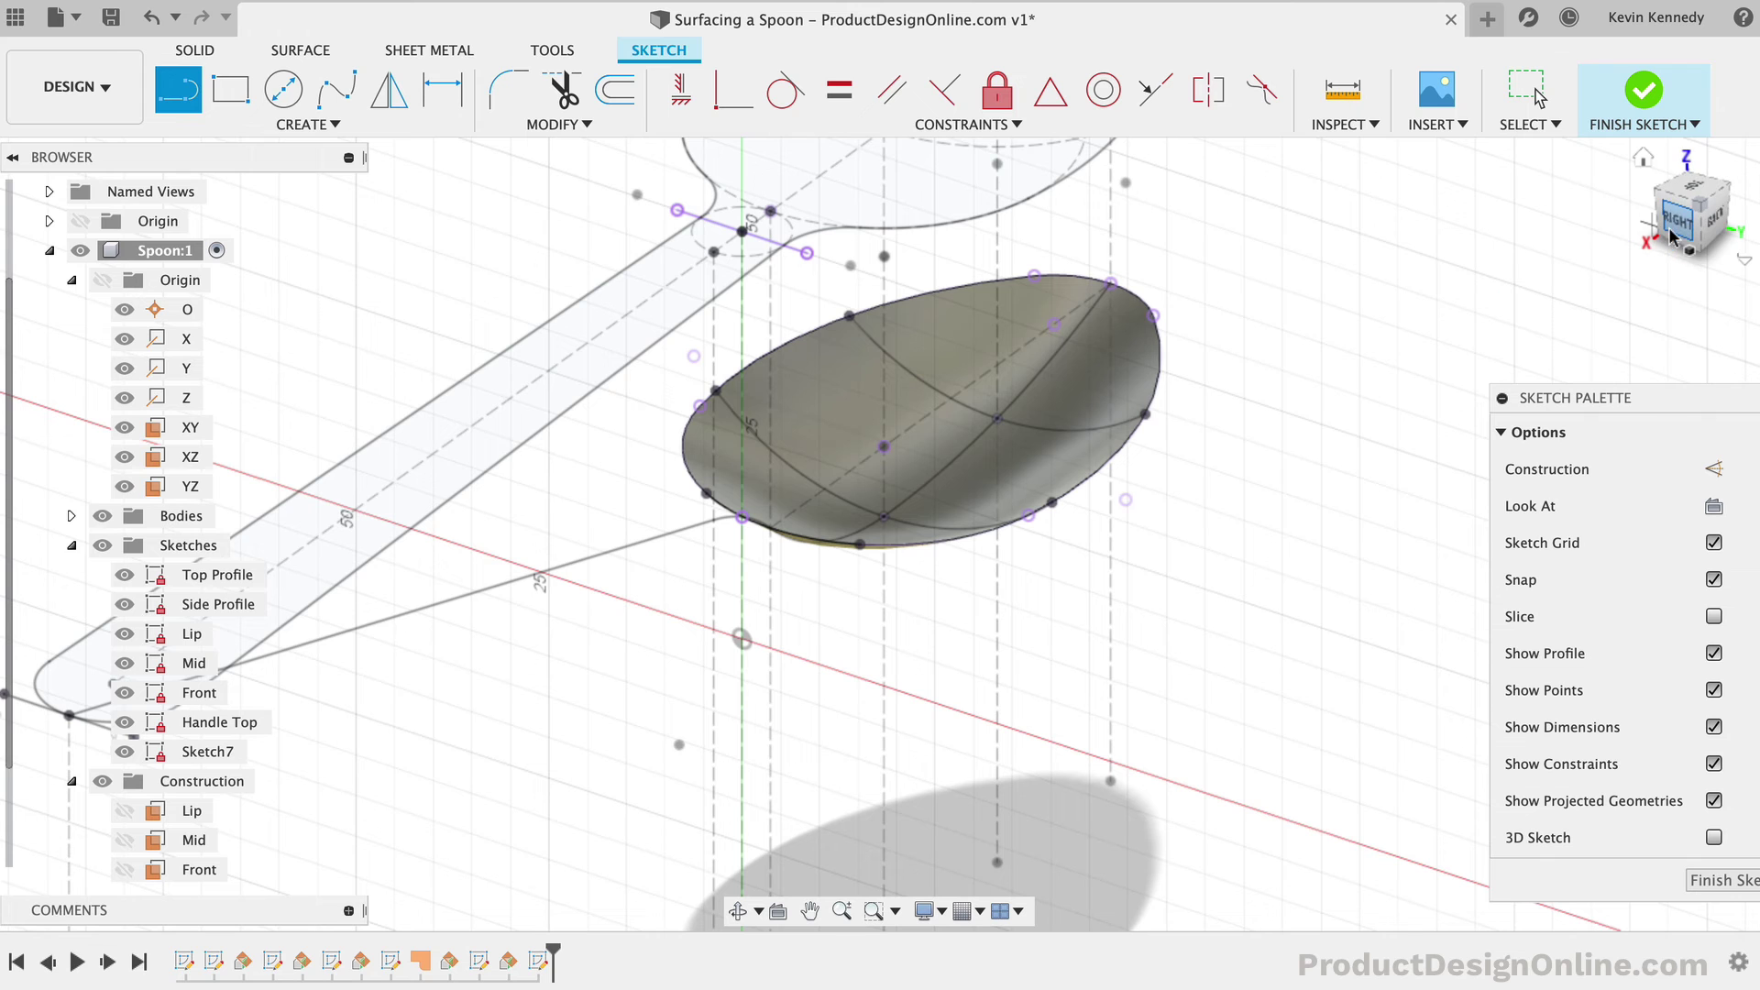
drag(1684, 224, 1672, 202)
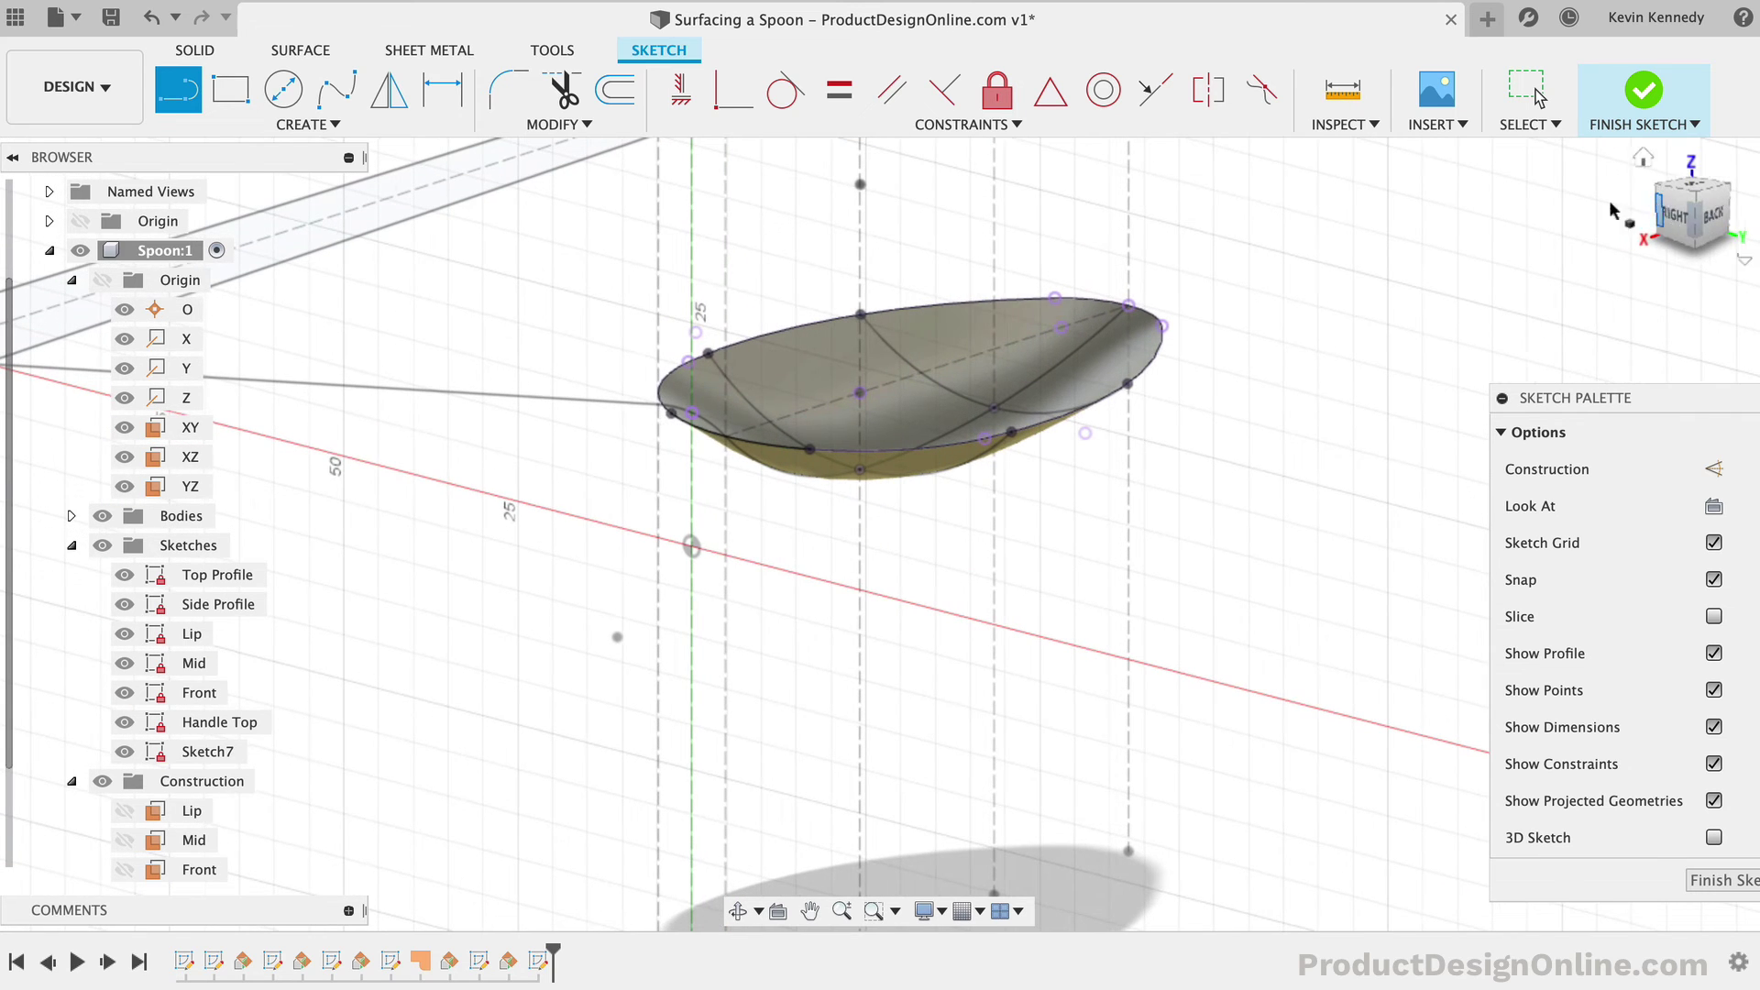
click(724, 424)
click(880, 461)
key(Escape)
Step: Constrain the new line's midpoint to the intersection point on the Side Profile arc
click(775, 445)
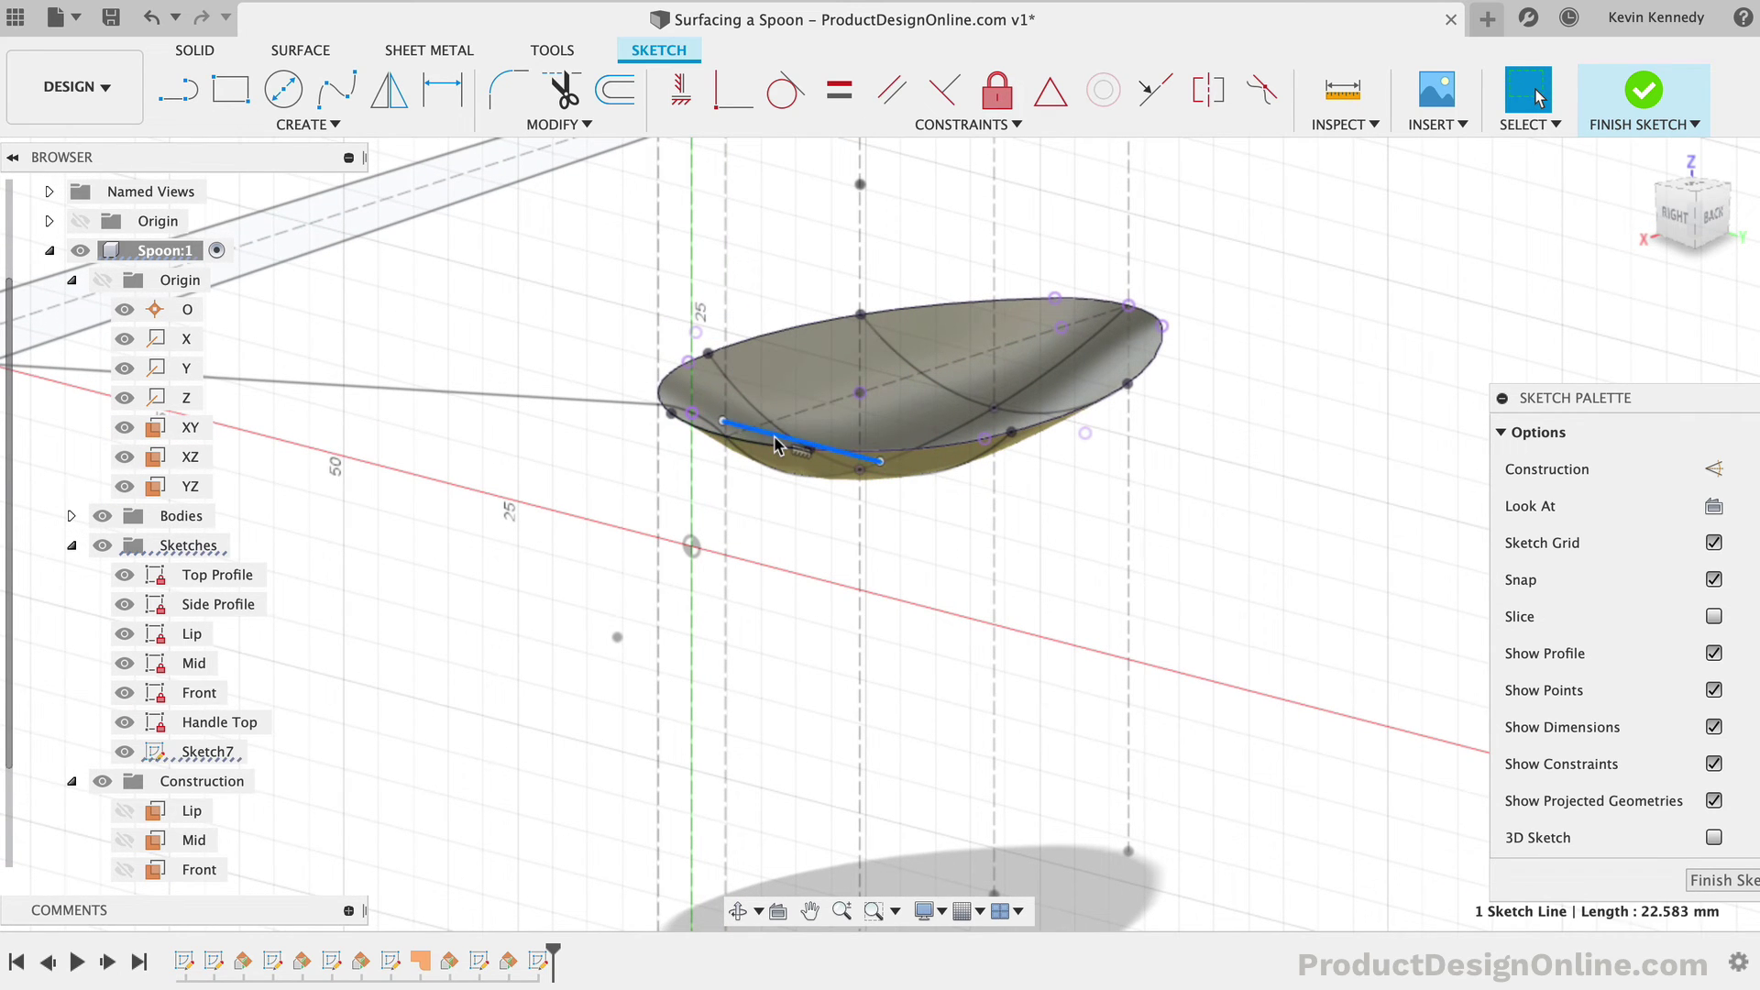
shift+click(693, 414)
click(1051, 93)
key(Escape)
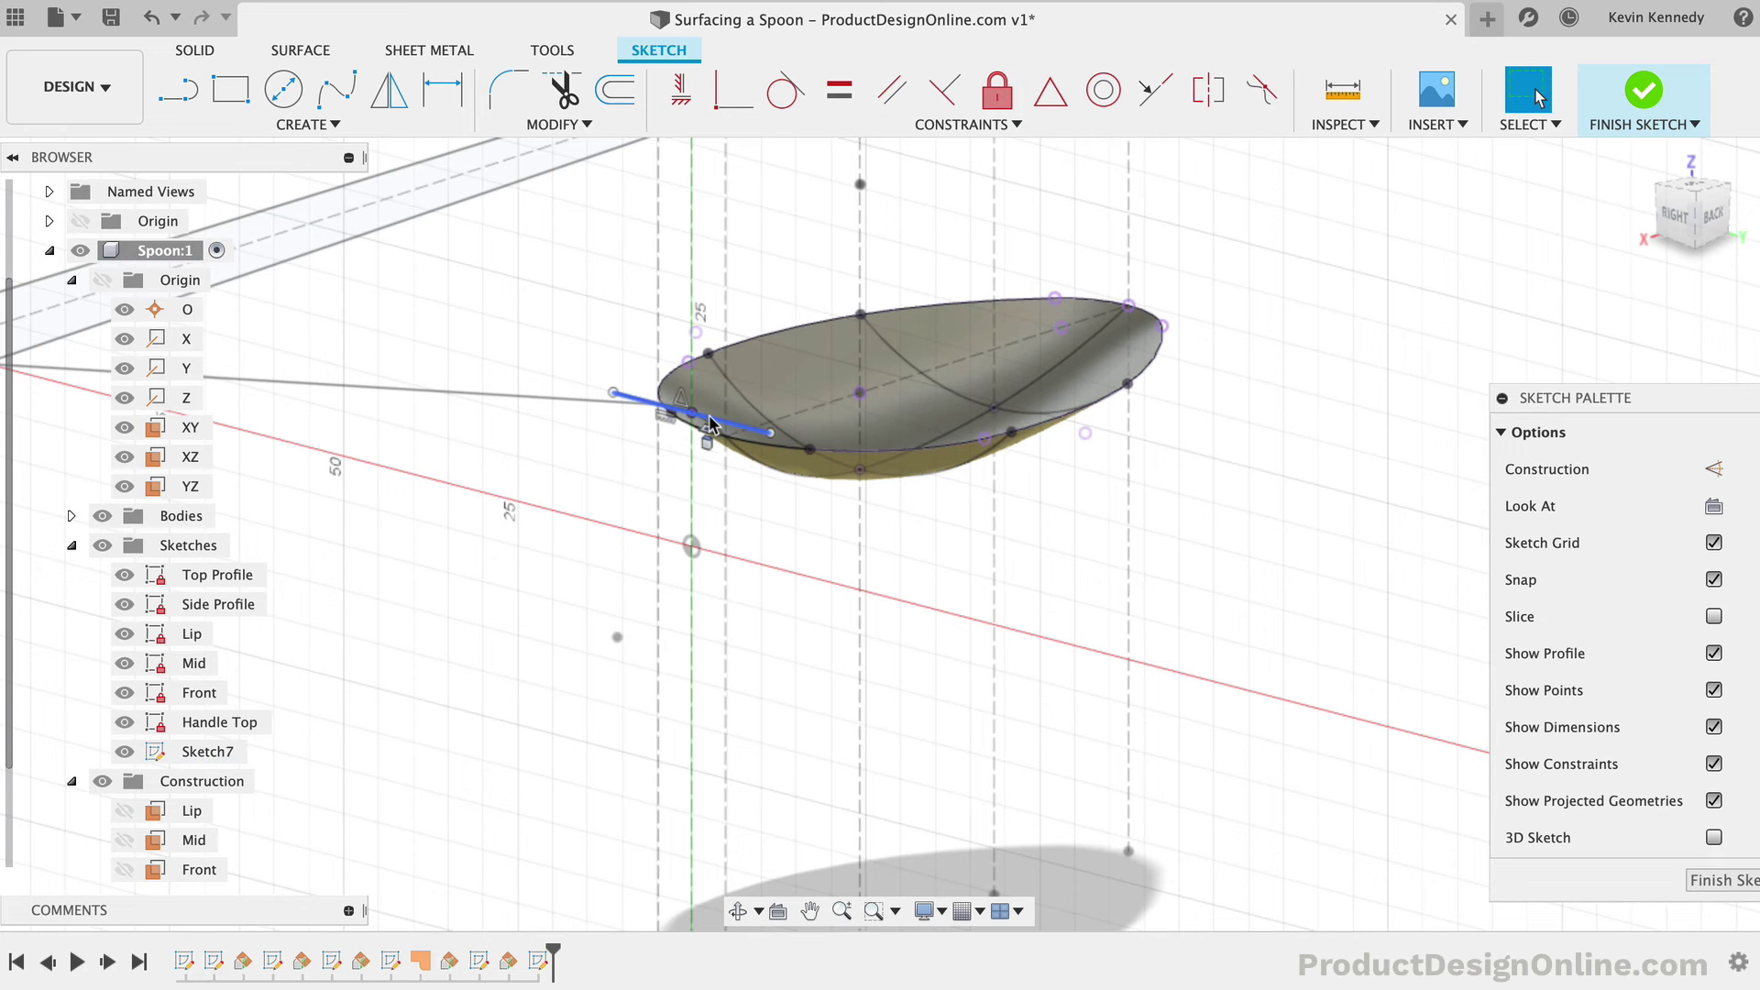
Step: Make the neck line equal in length to the projected Handle Top line and finish the sketch
scroll(751, 474, up, 3)
scroll(752, 474, left, 2)
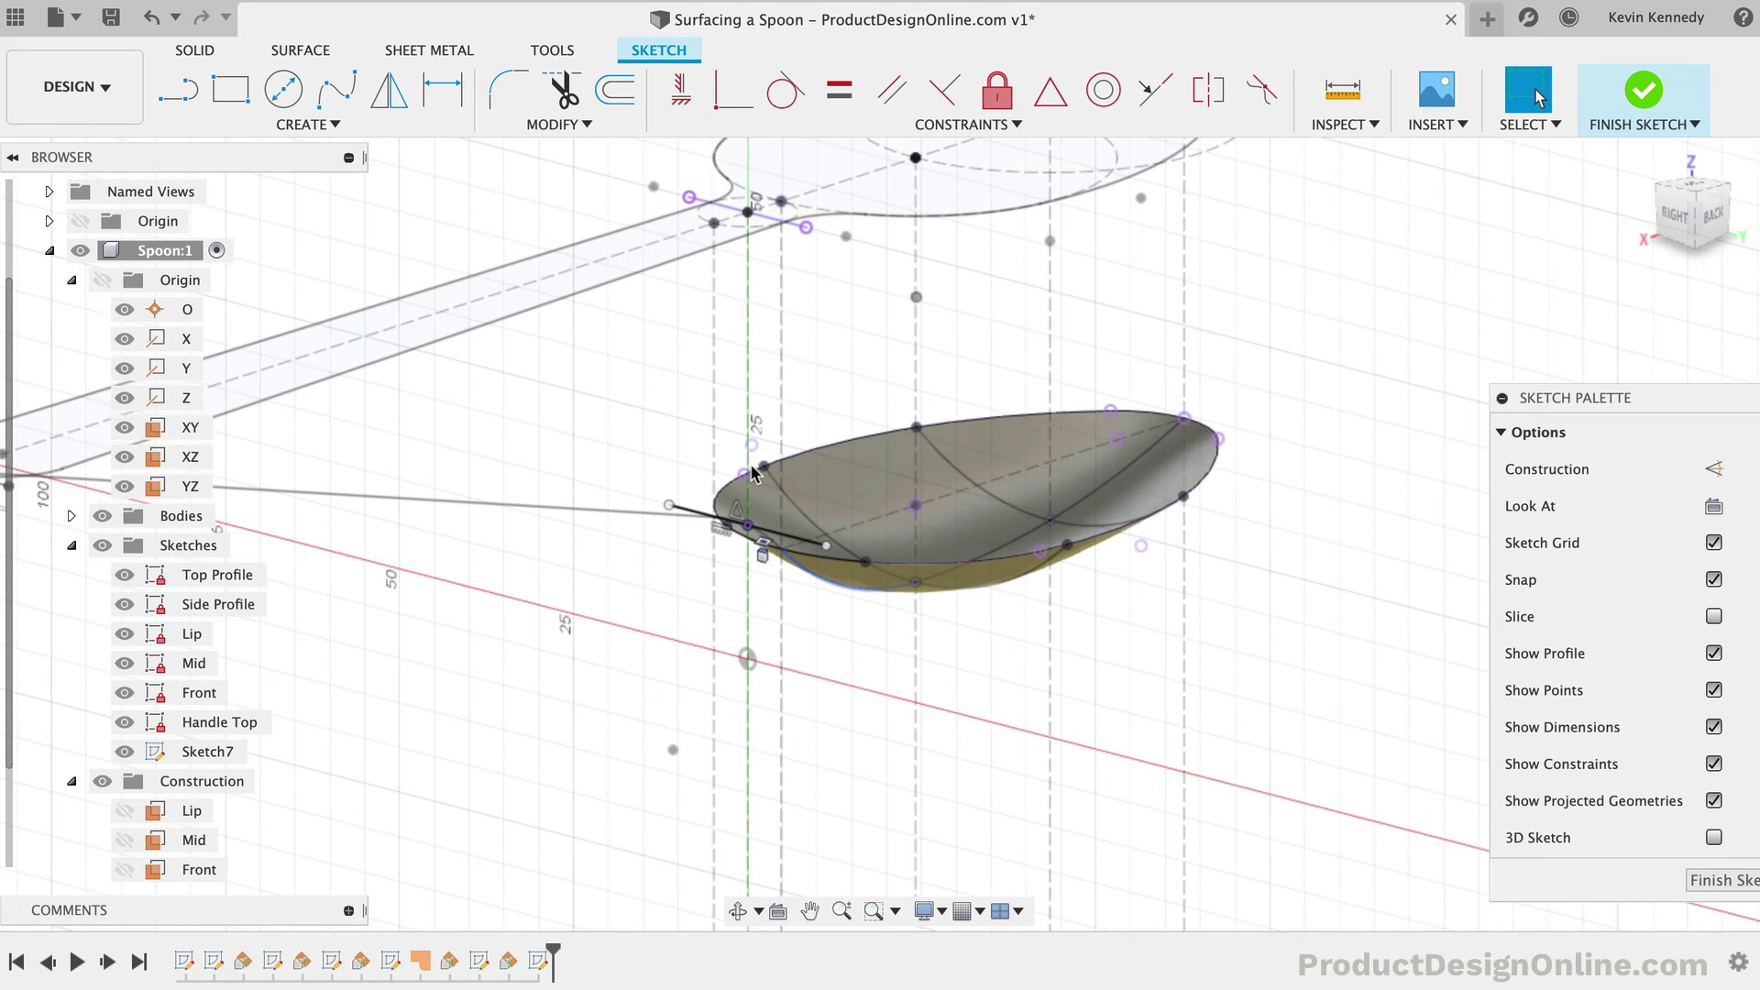
click(780, 537)
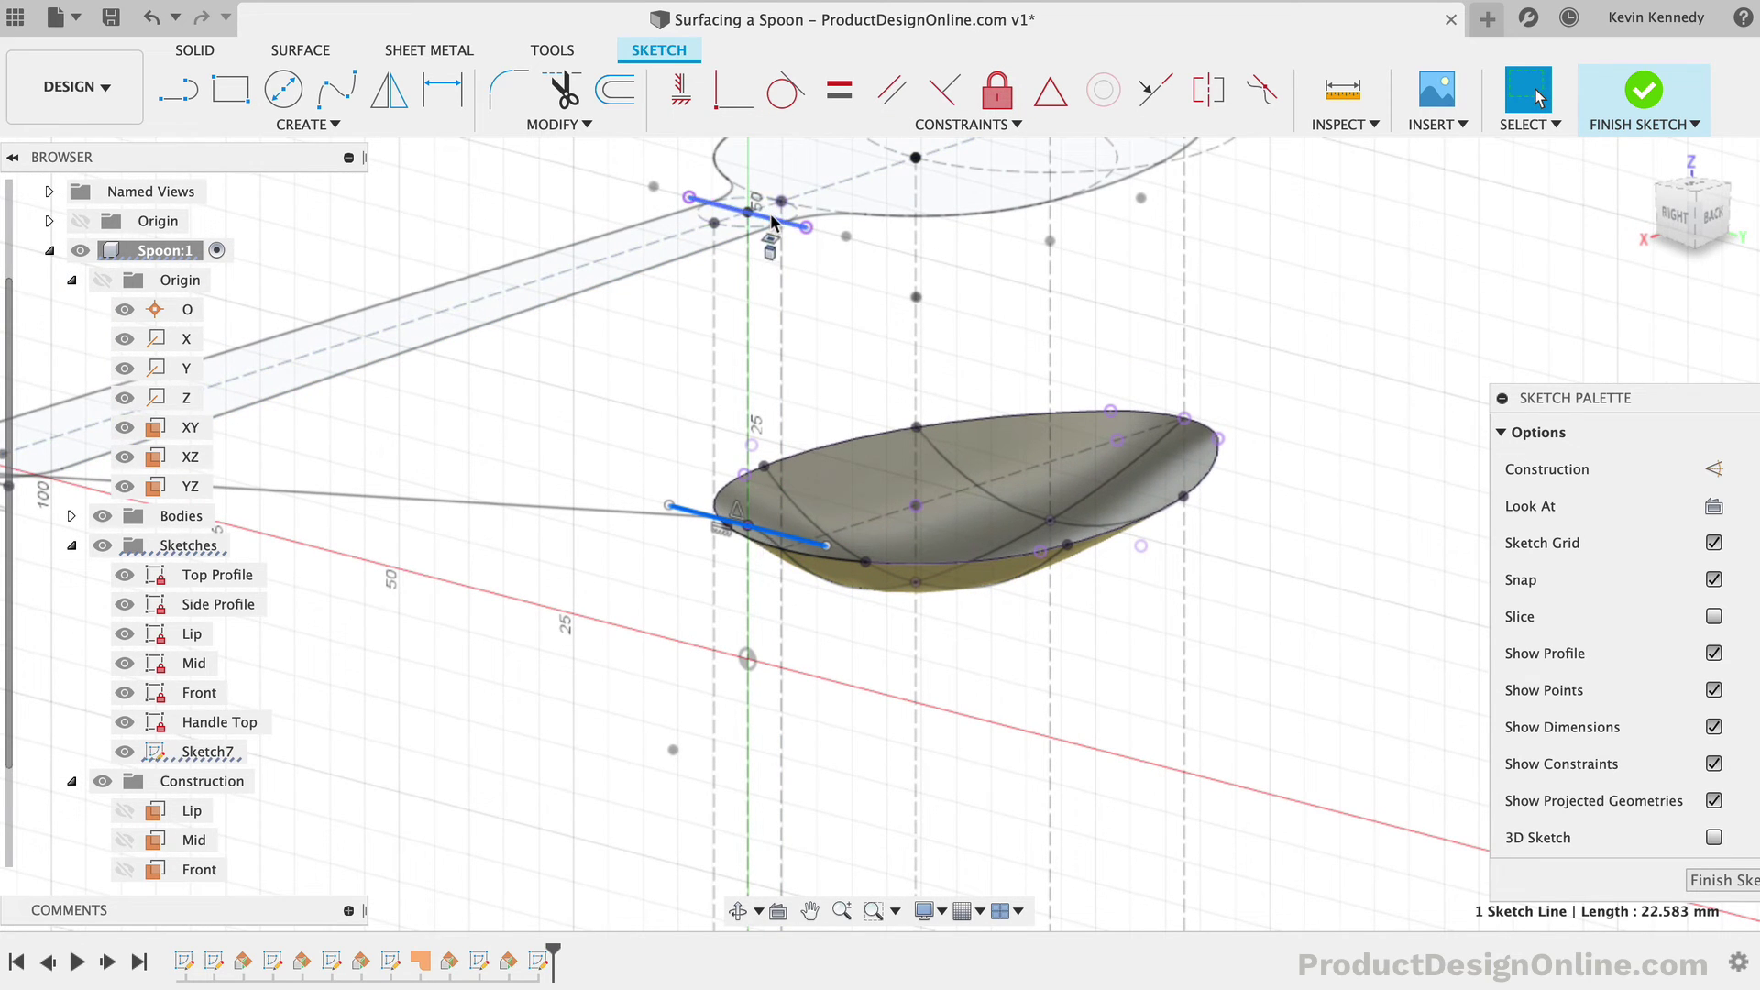
shift+click(772, 220)
click(839, 90)
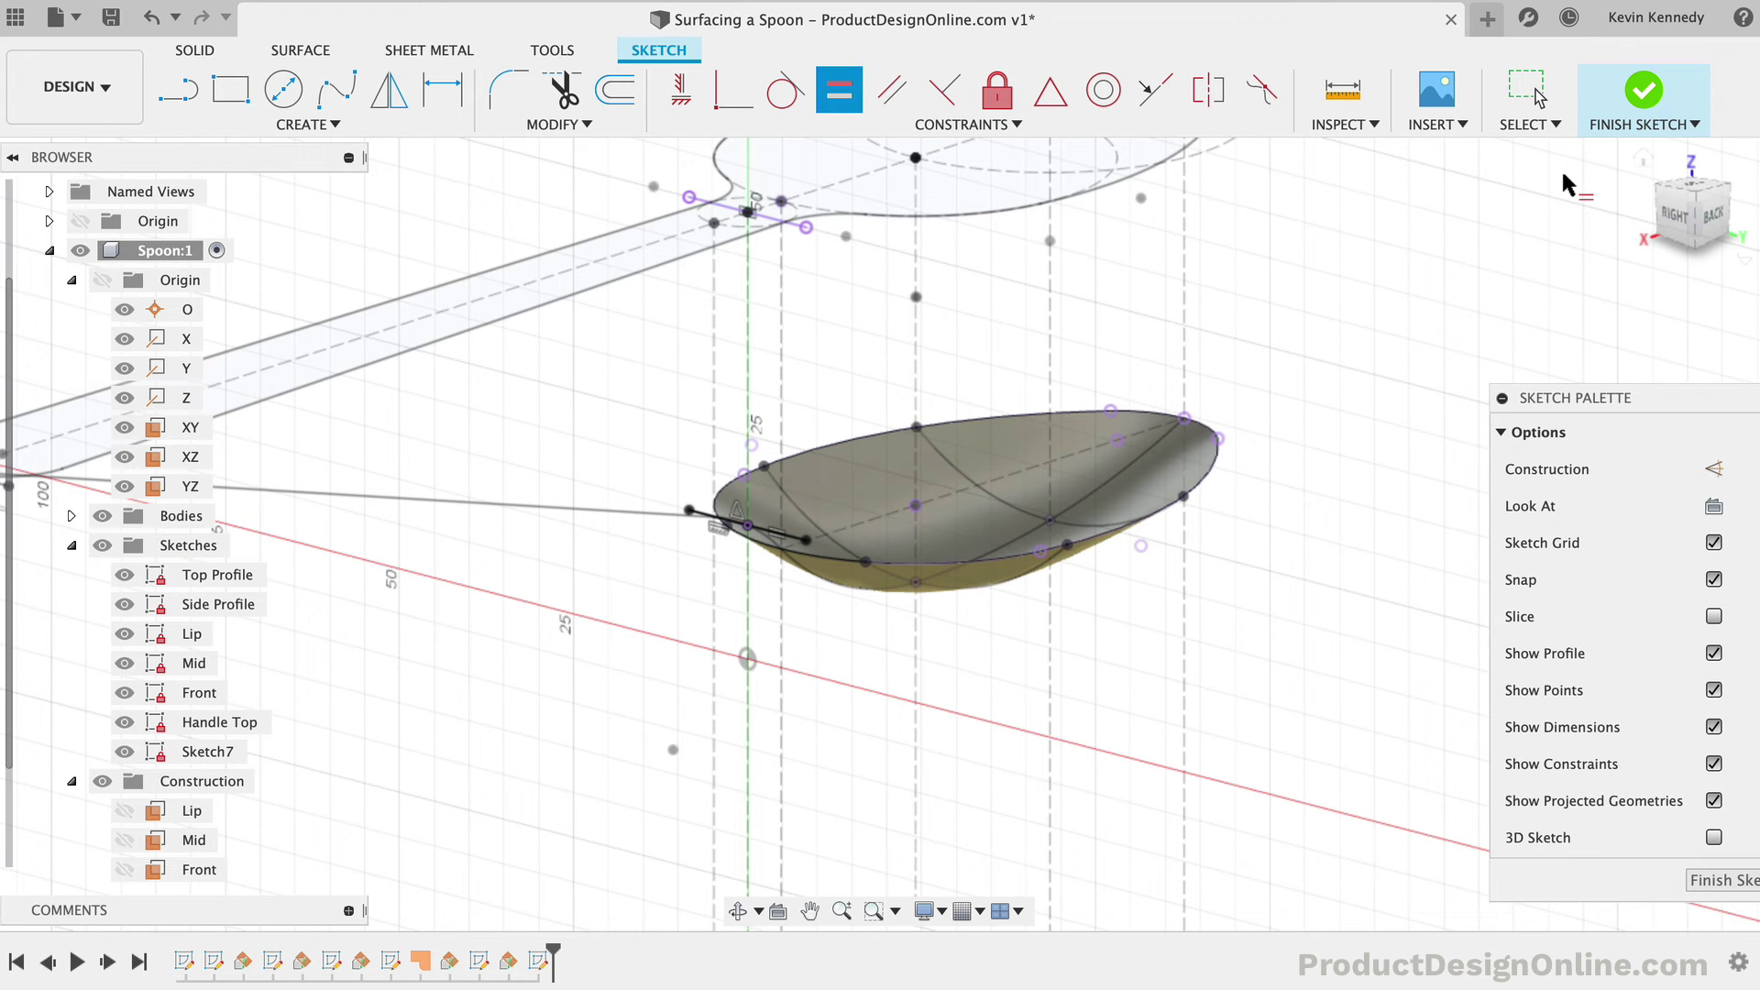
click(1642, 107)
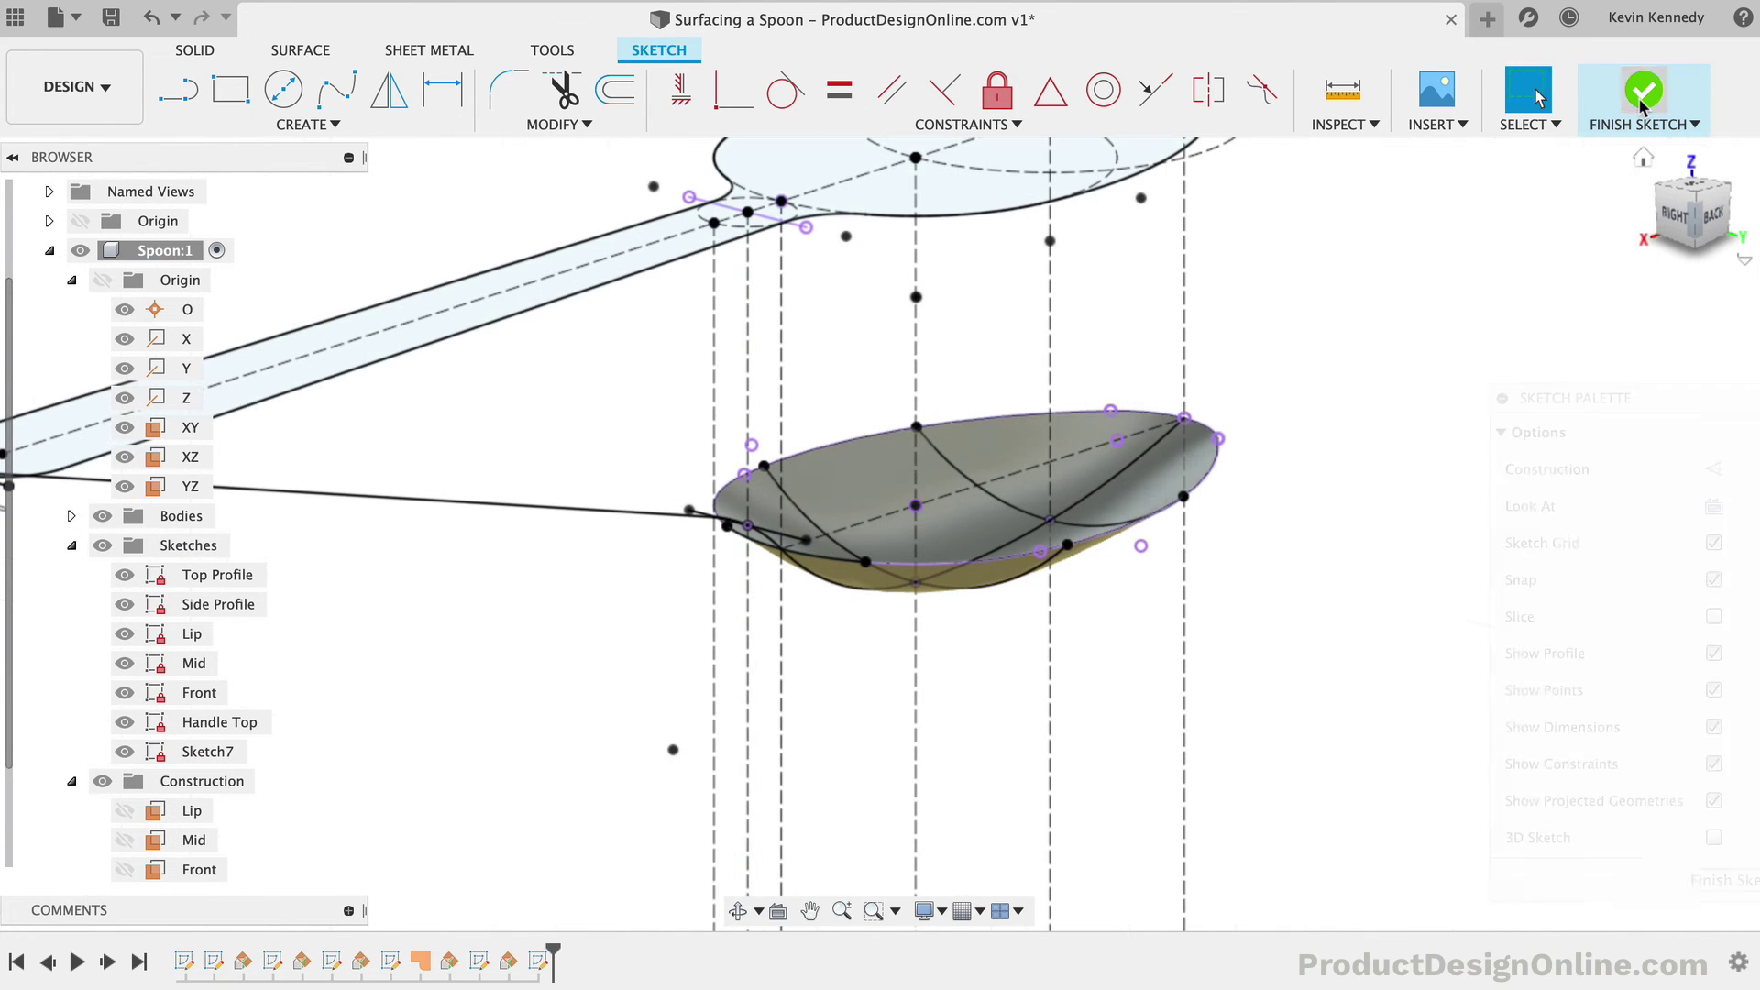
click(1643, 160)
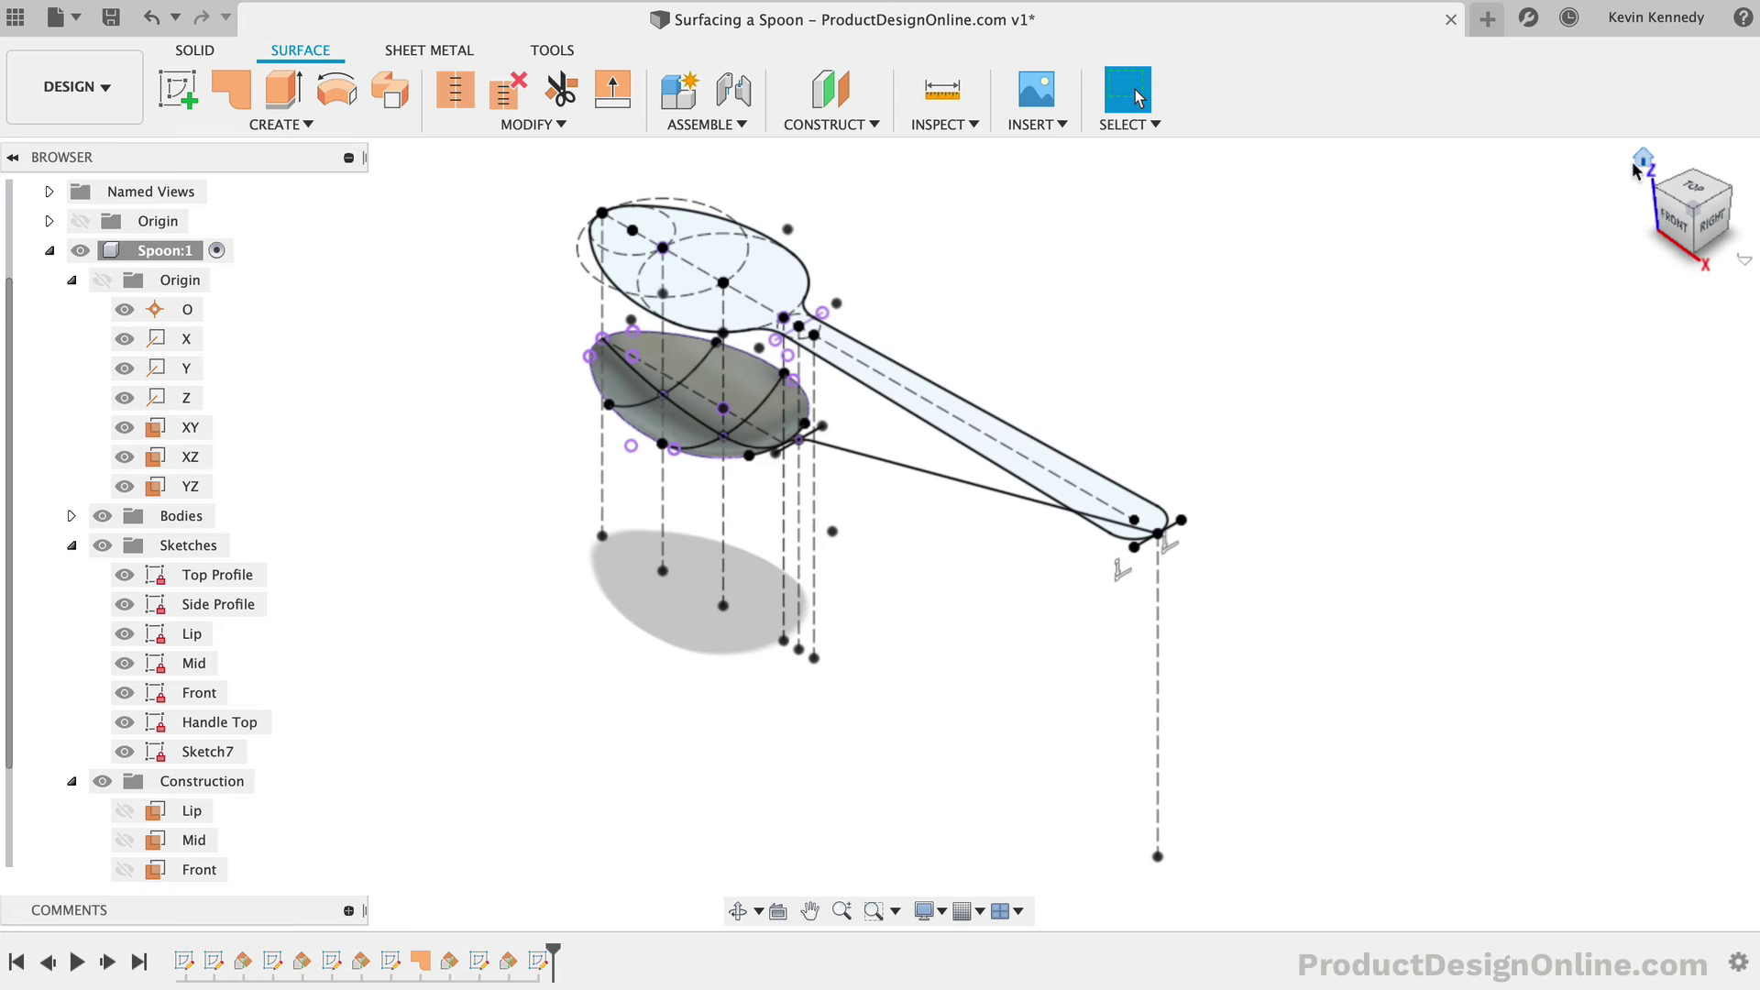
Step: Start a surface Loft using the line at the handle's end and the line at the bowl's neck as profiles
mouse_move(1693, 238)
mouse_down()
mouse_move(1669, 181)
mouse_move(1685, 233)
mouse_up()
scroll(994, 503, up, 5)
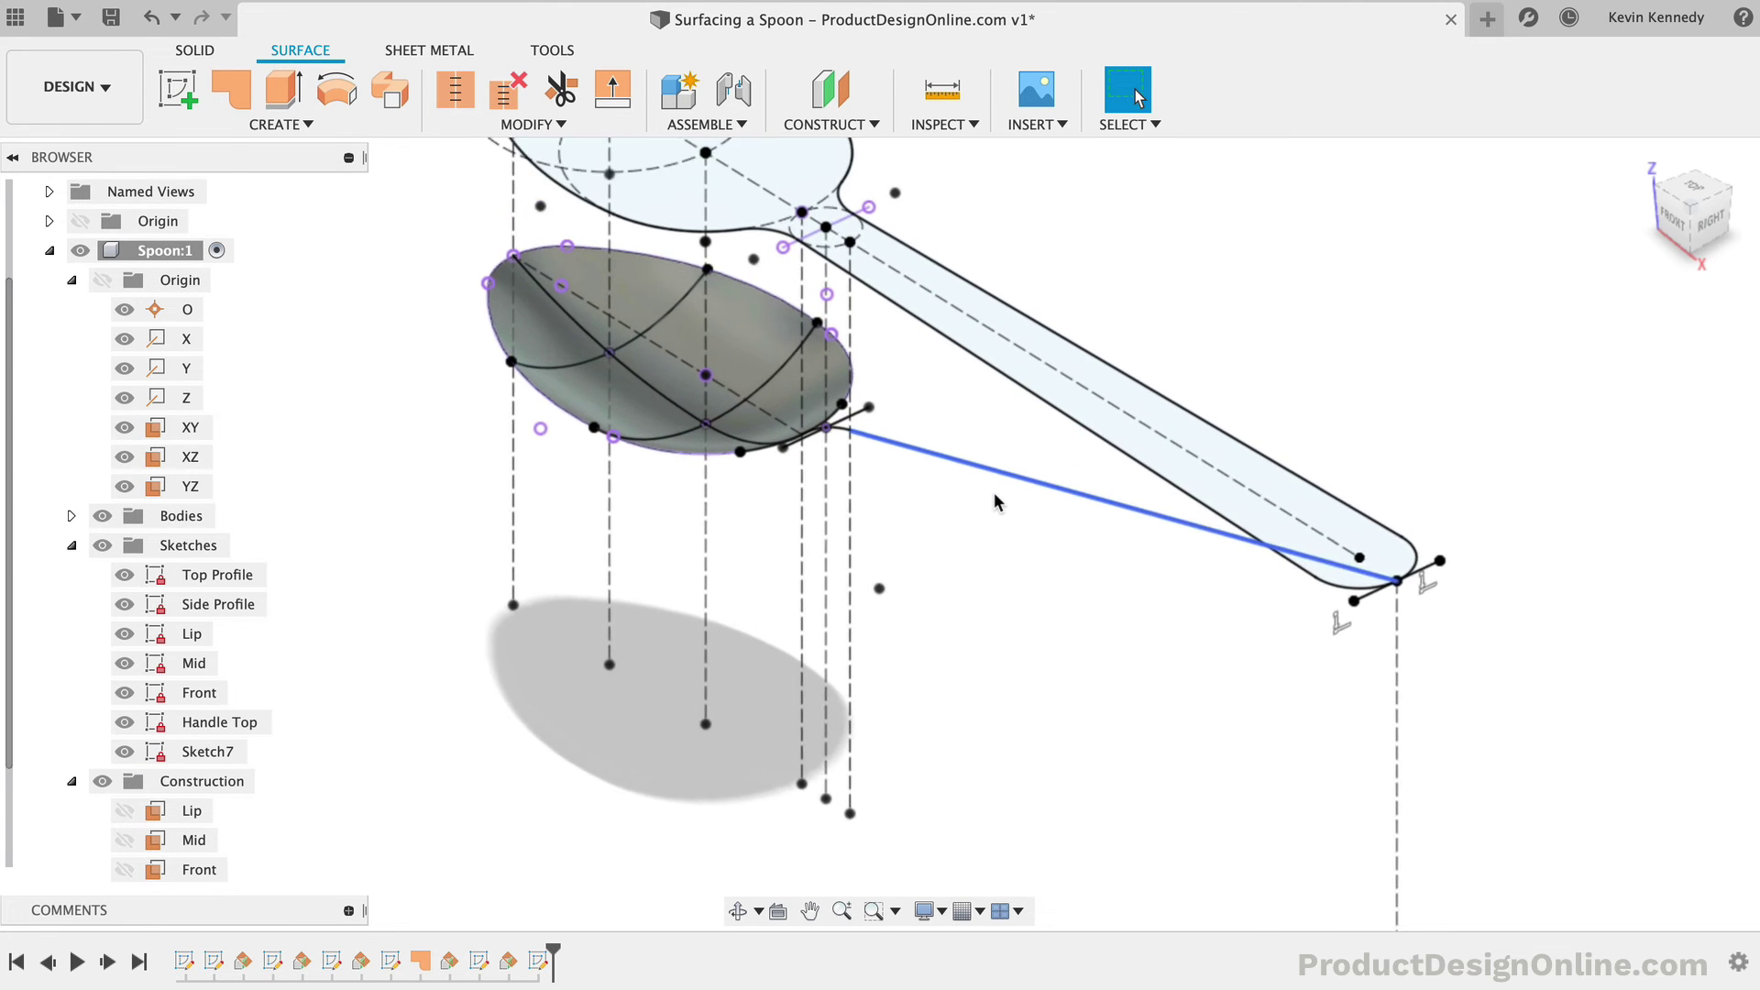
scroll(997, 500, up, 1)
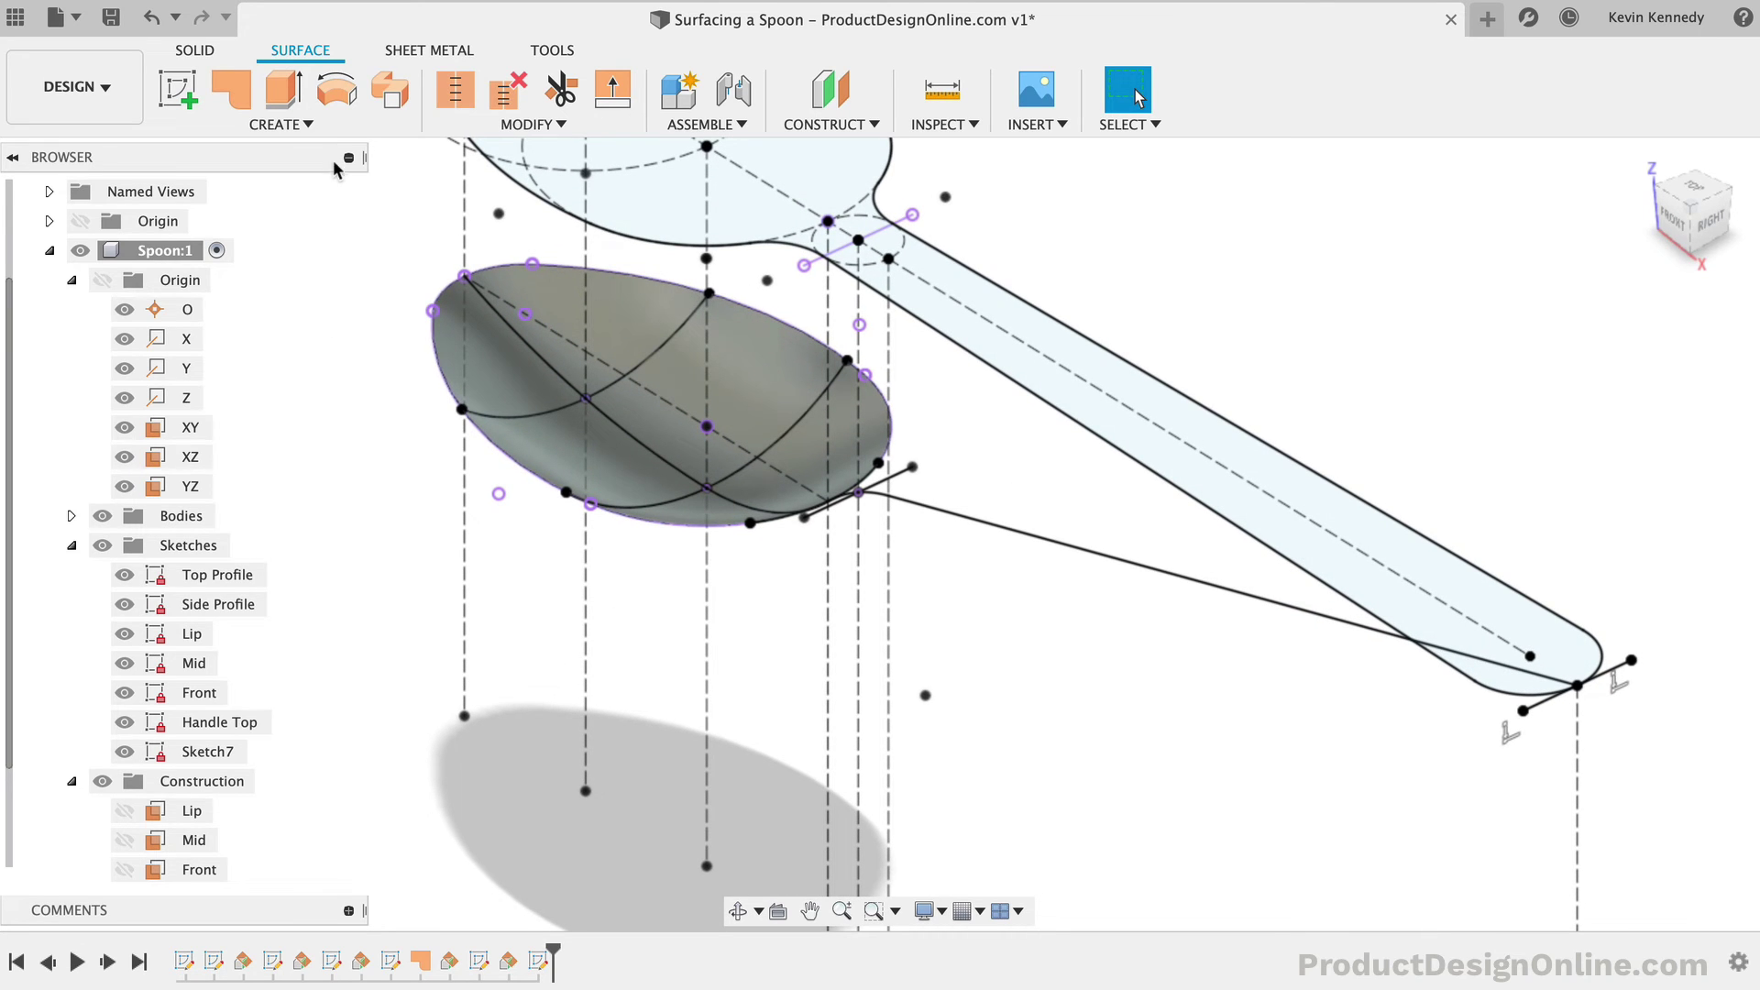
click(281, 123)
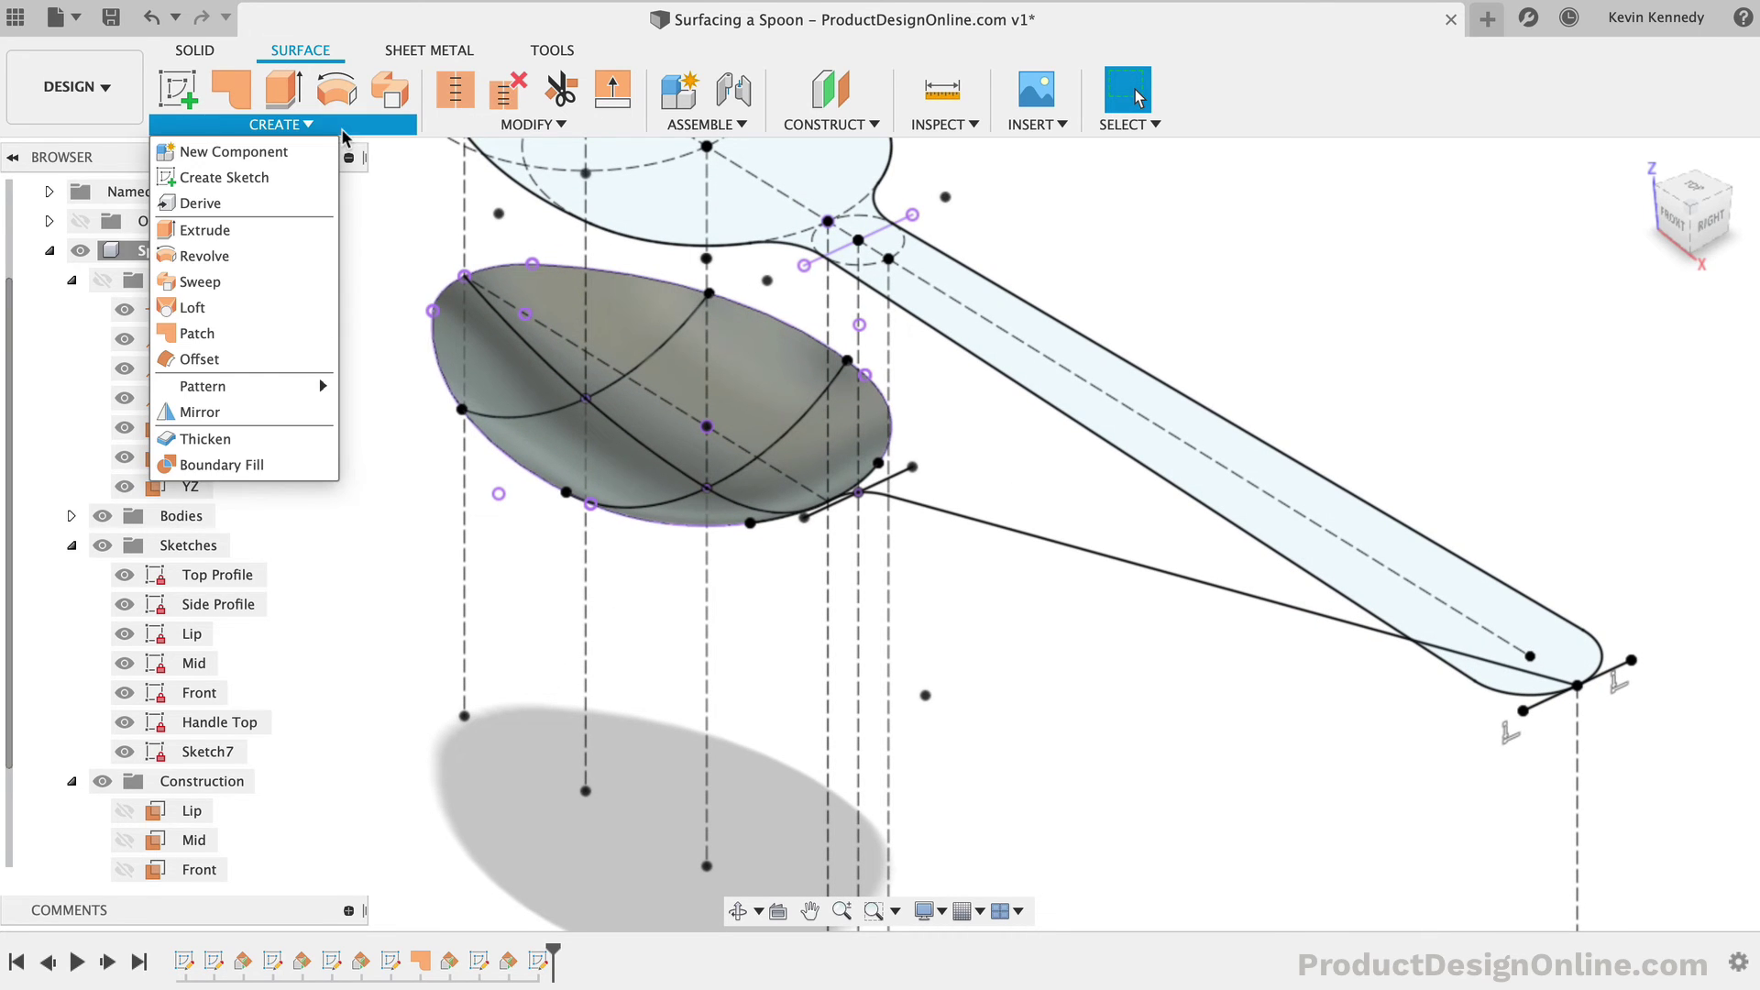
click(272, 309)
scroll(1163, 509, right, 3)
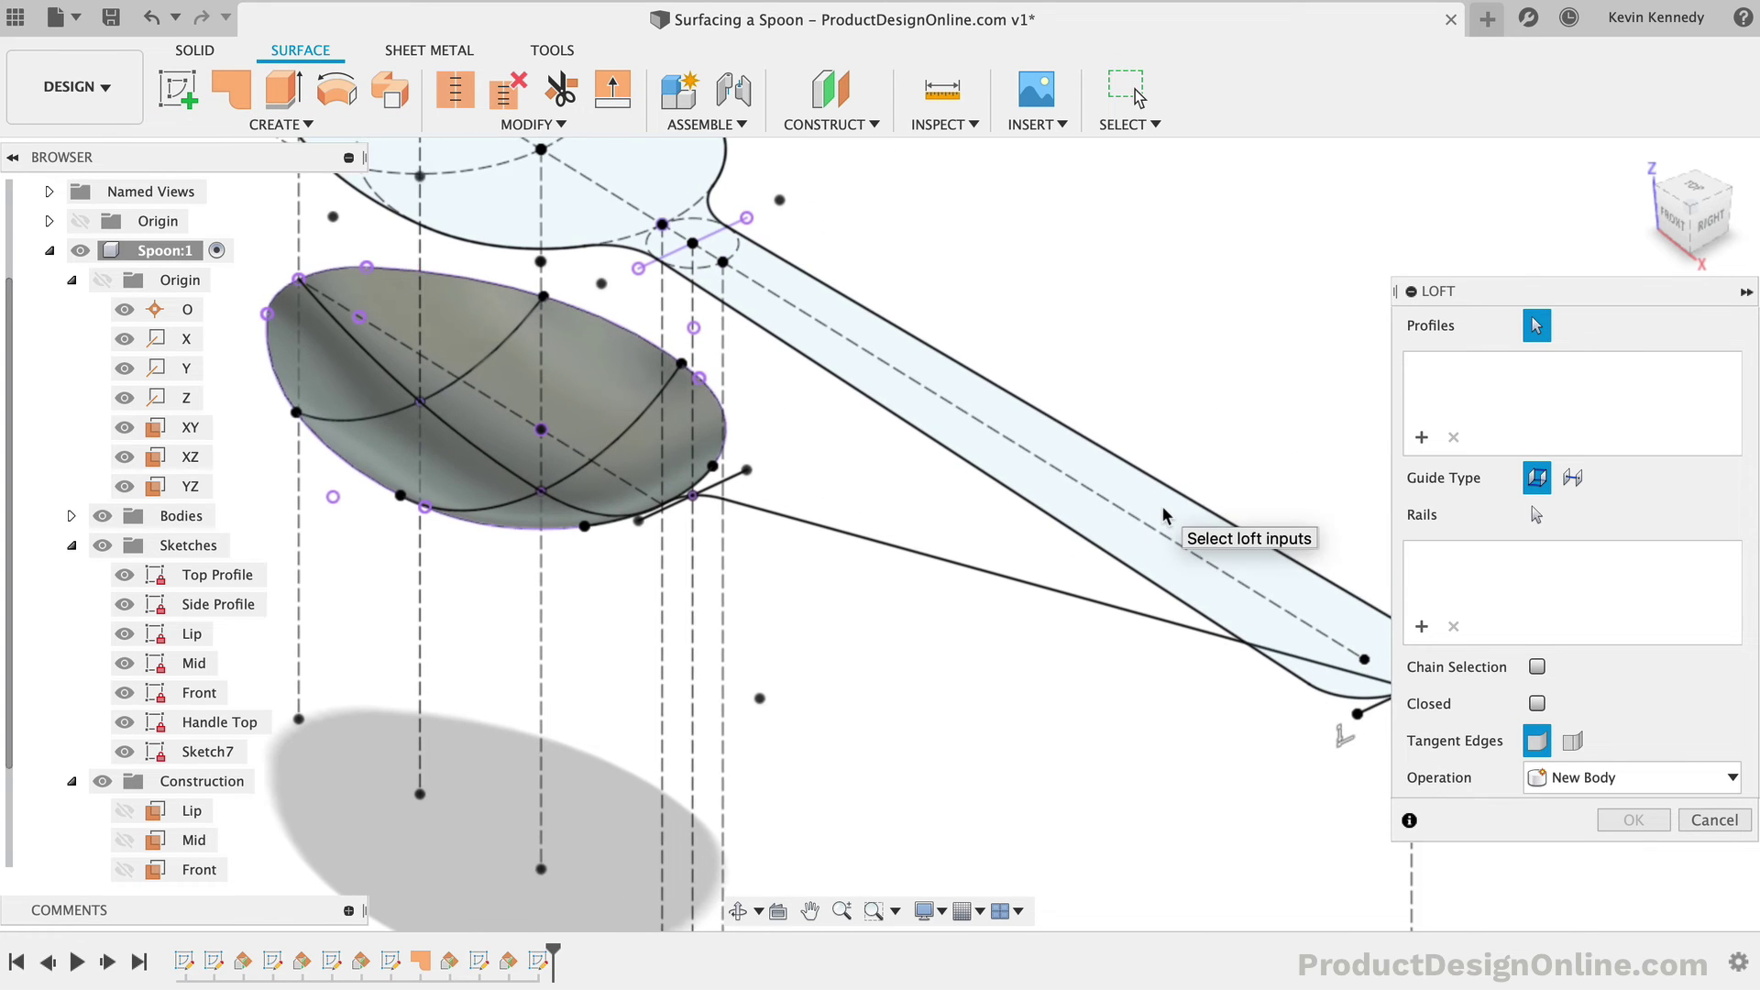
scroll(1163, 515, right, 2)
click(1323, 699)
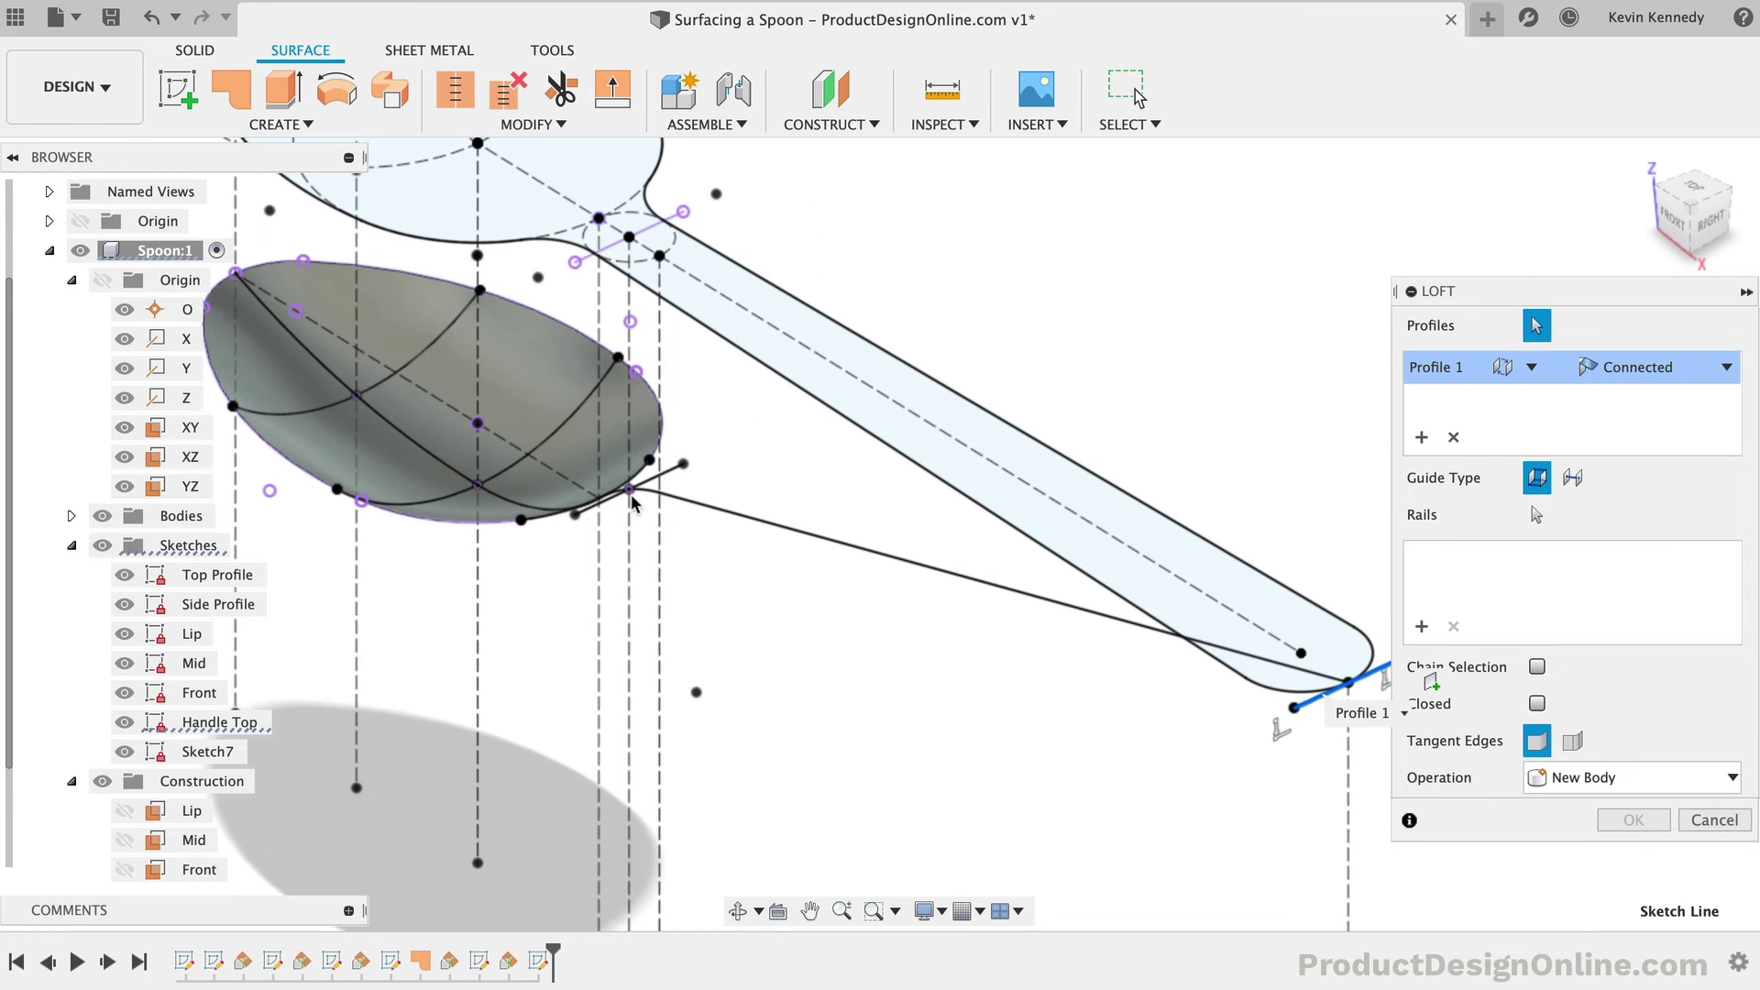
click(660, 488)
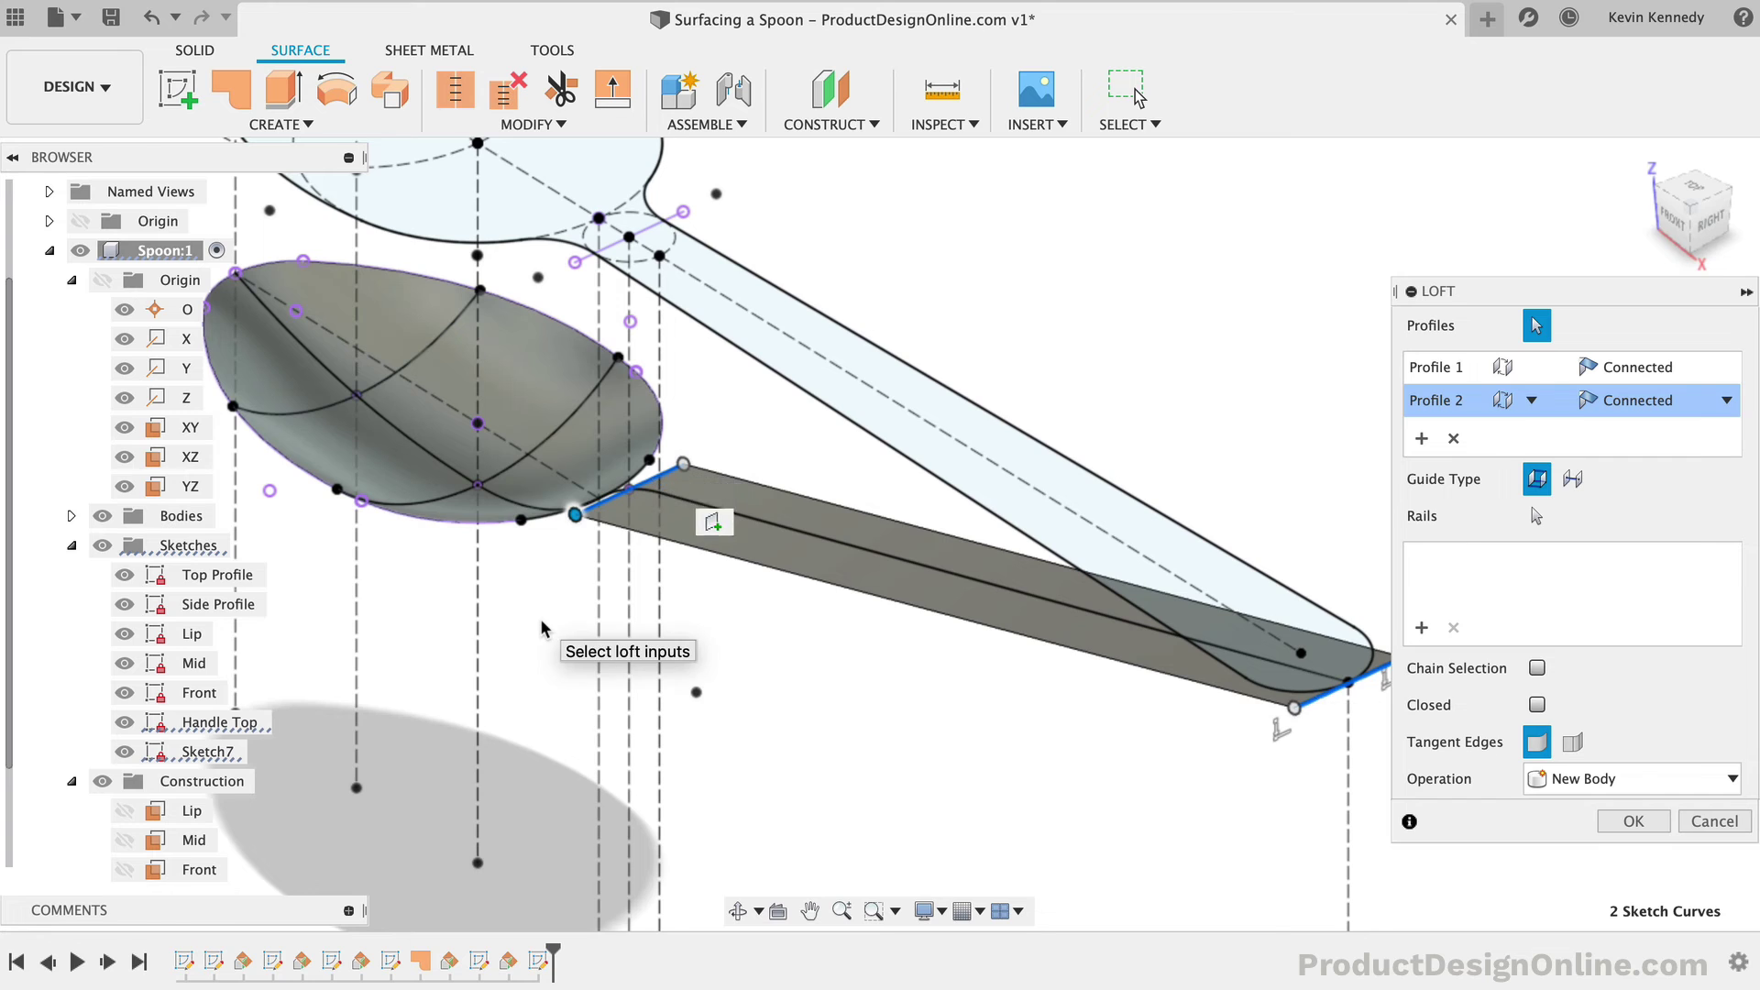
Step: Add the curve at the back of the bowl's lip as the loft's third profile
scroll(541, 629, up, 2)
scroll(541, 629, up, 3)
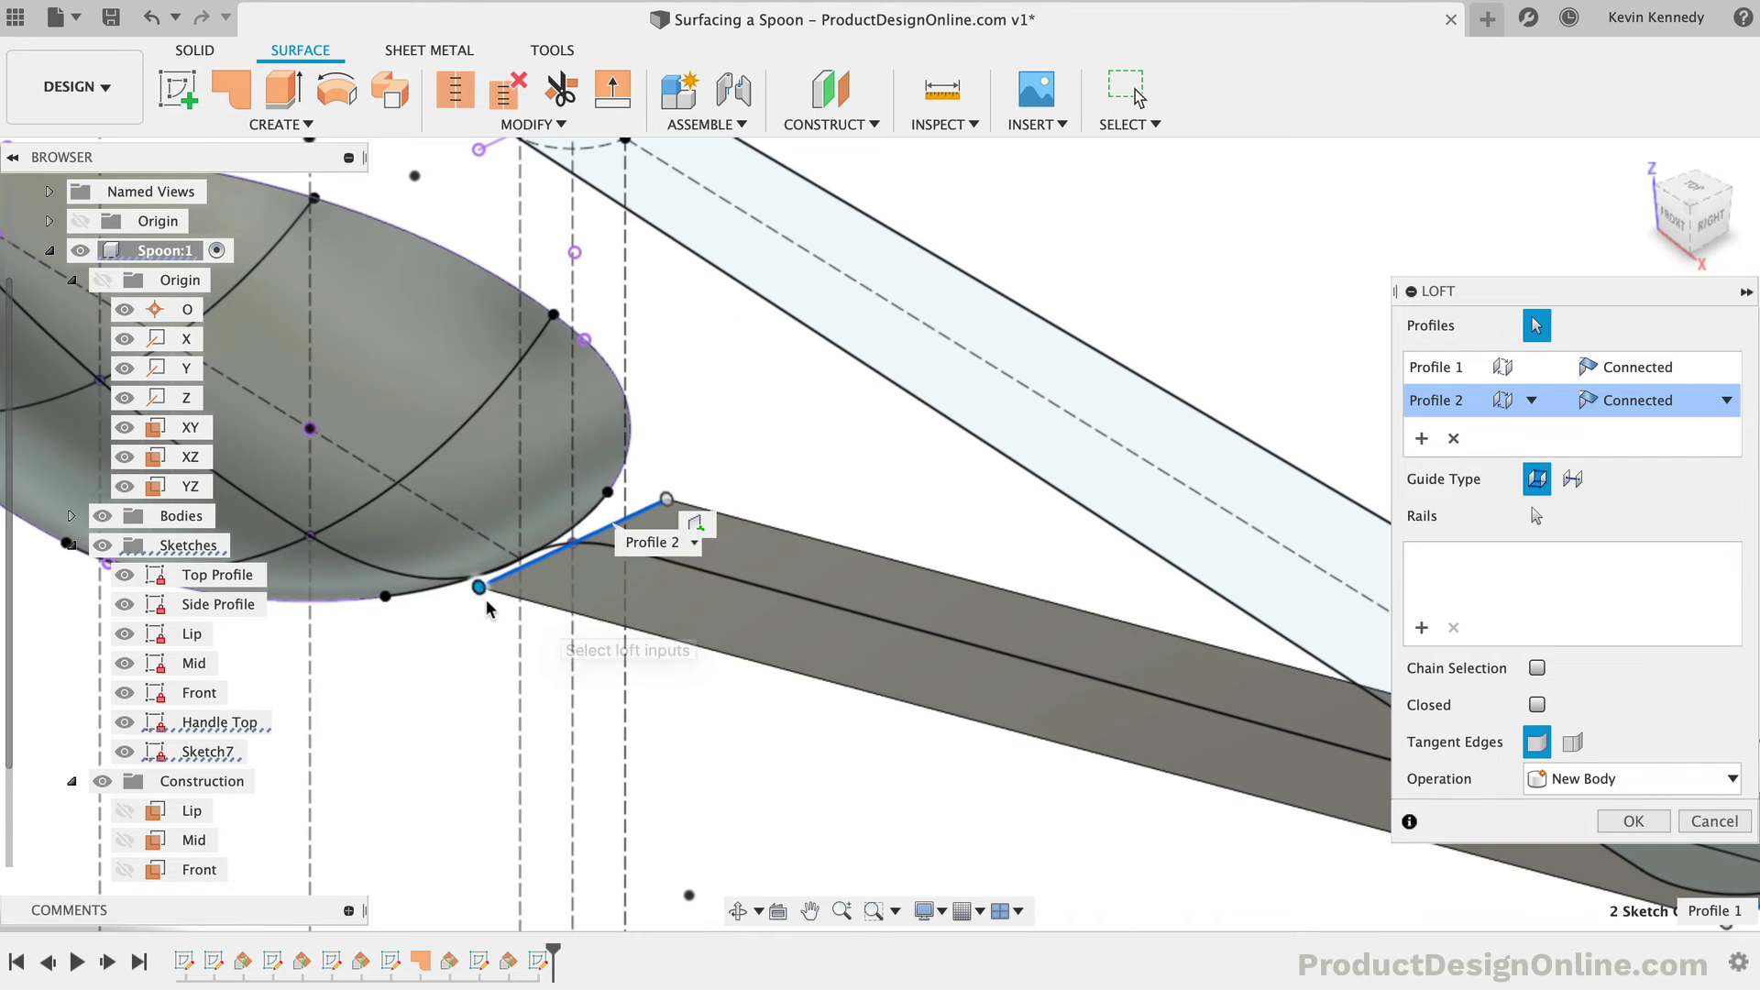
click(439, 592)
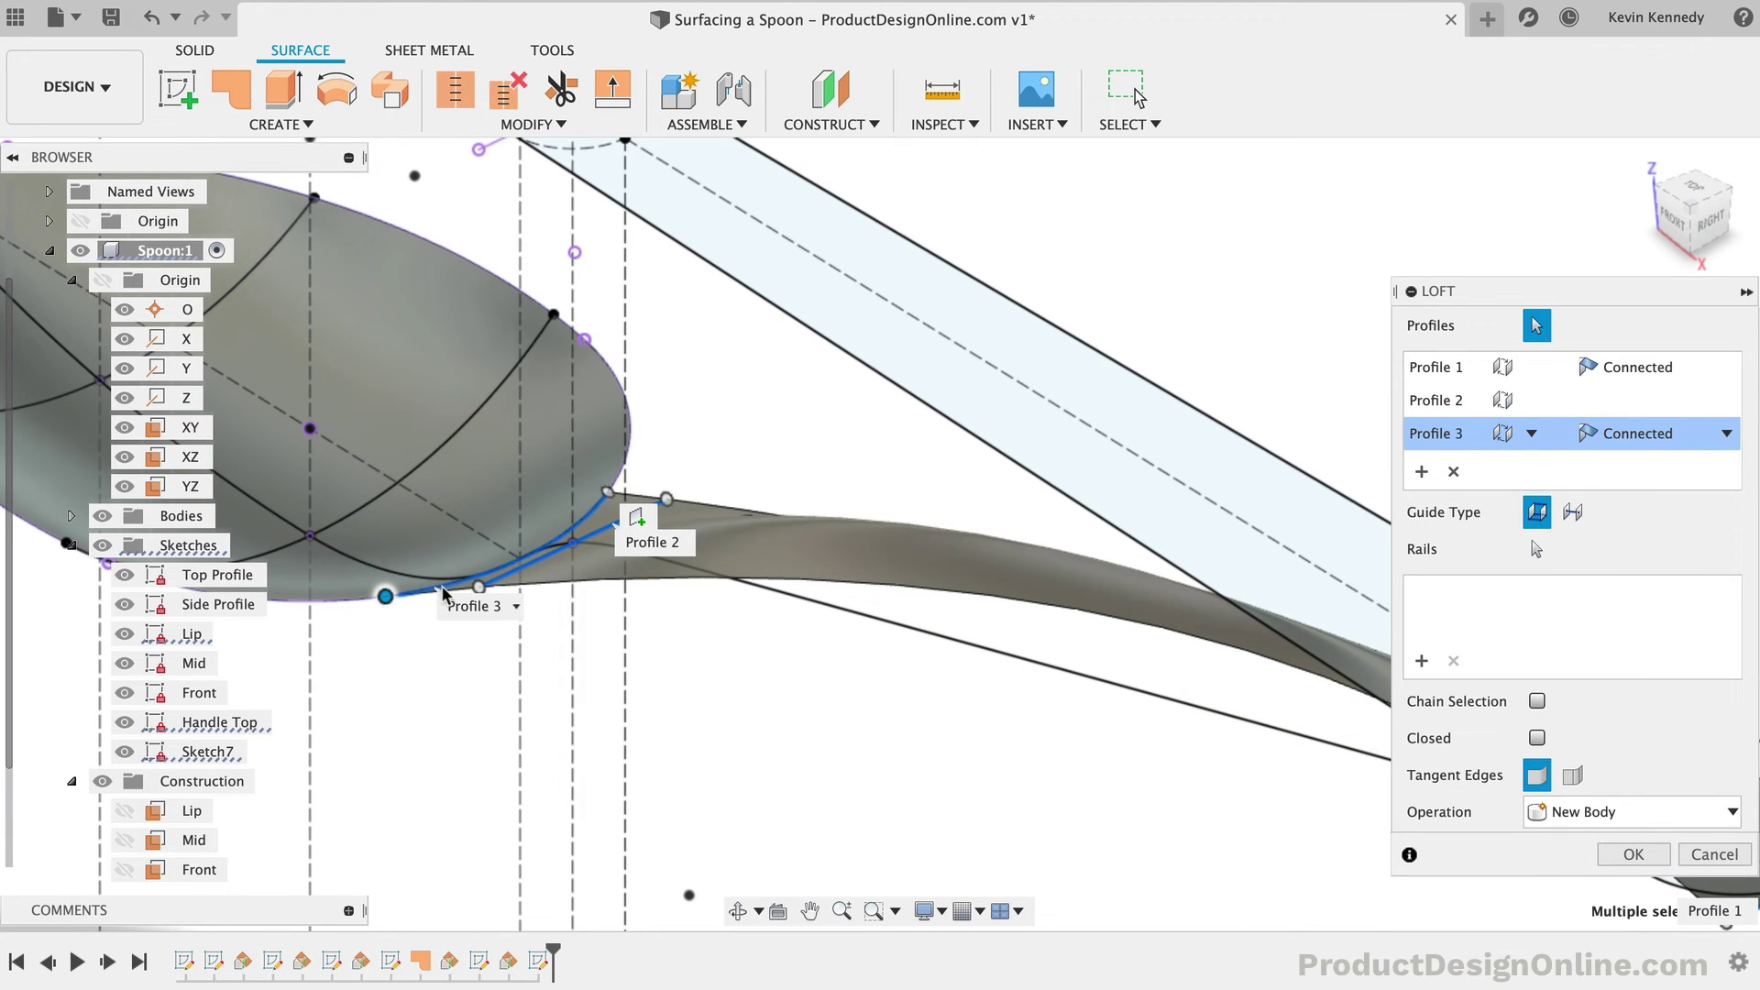
Step: Guide the loft with the Side Profile handle curve as centerline and create the handle as a new body
scroll(748, 552, down, 3)
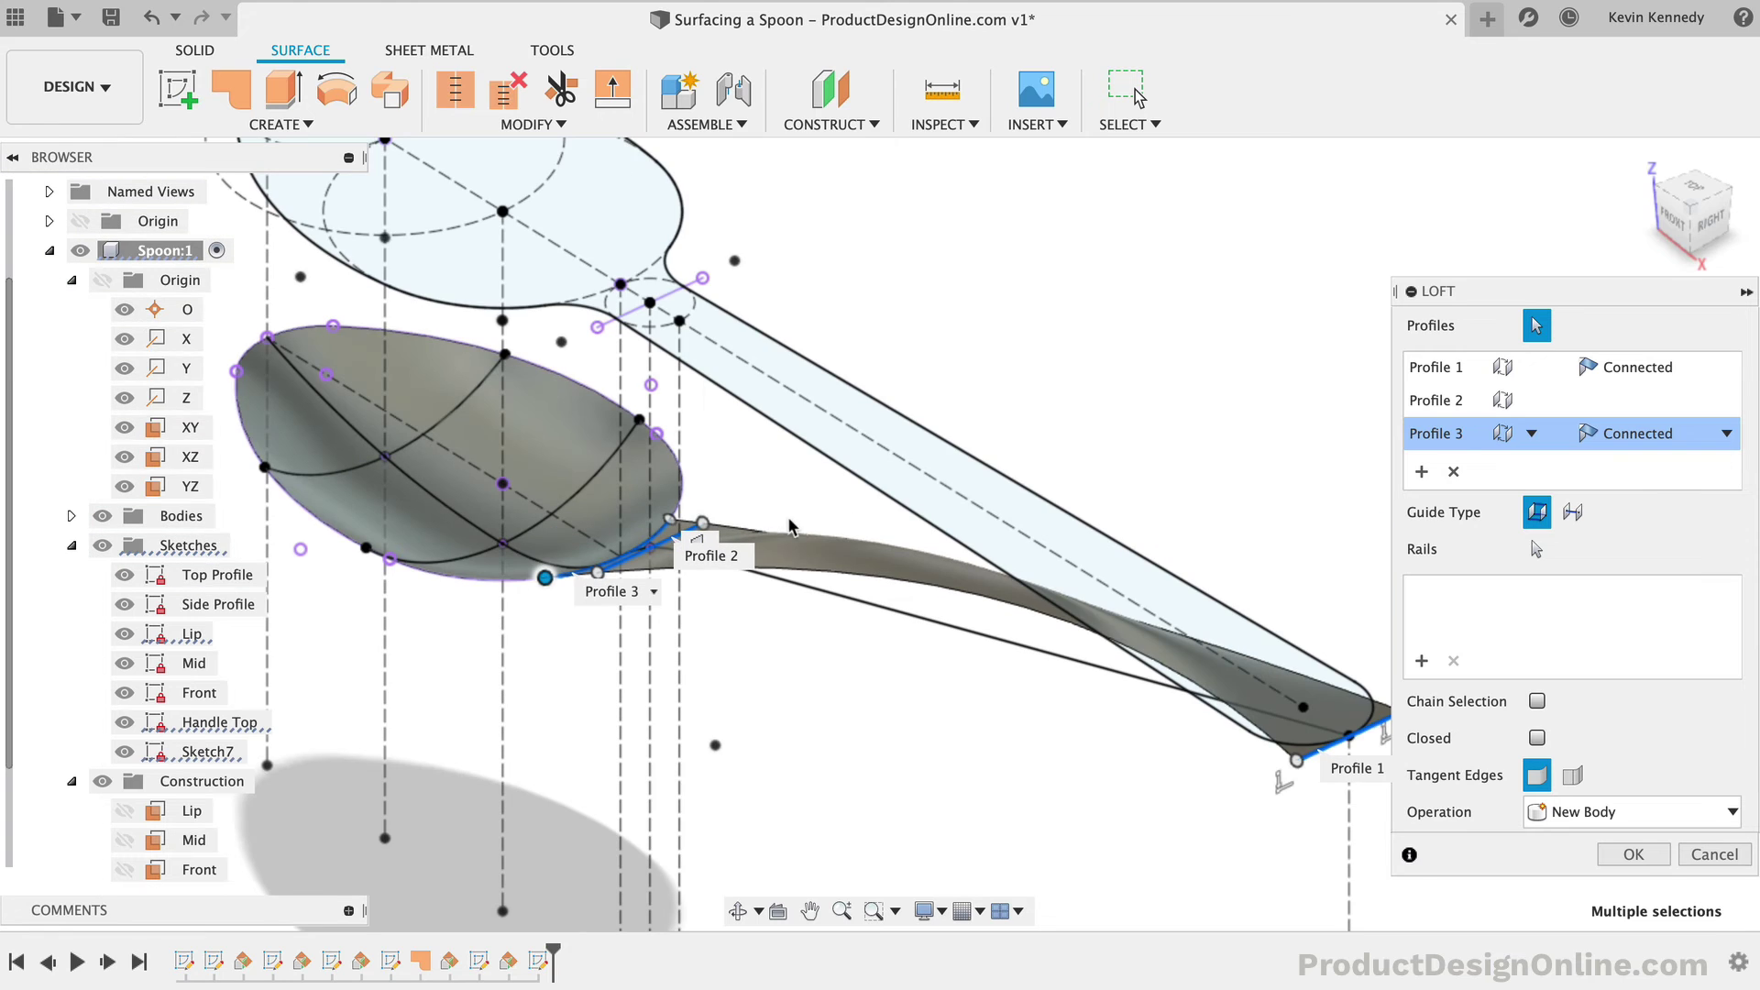
click(1573, 513)
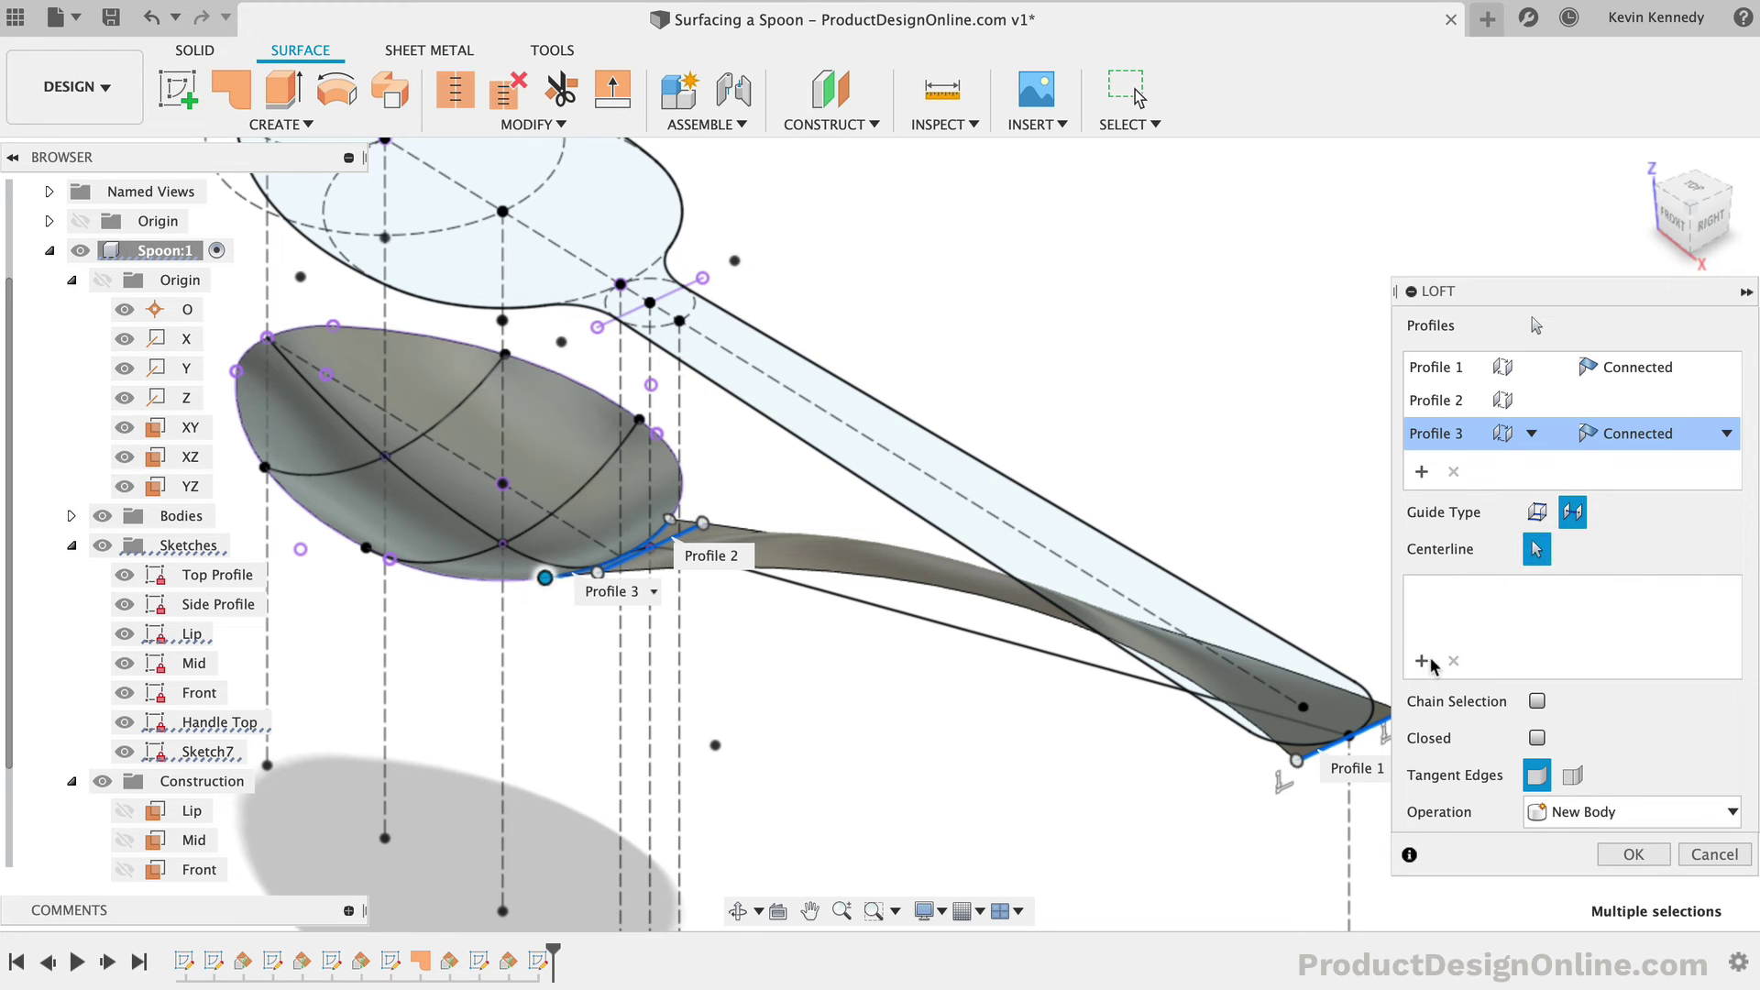
click(1054, 654)
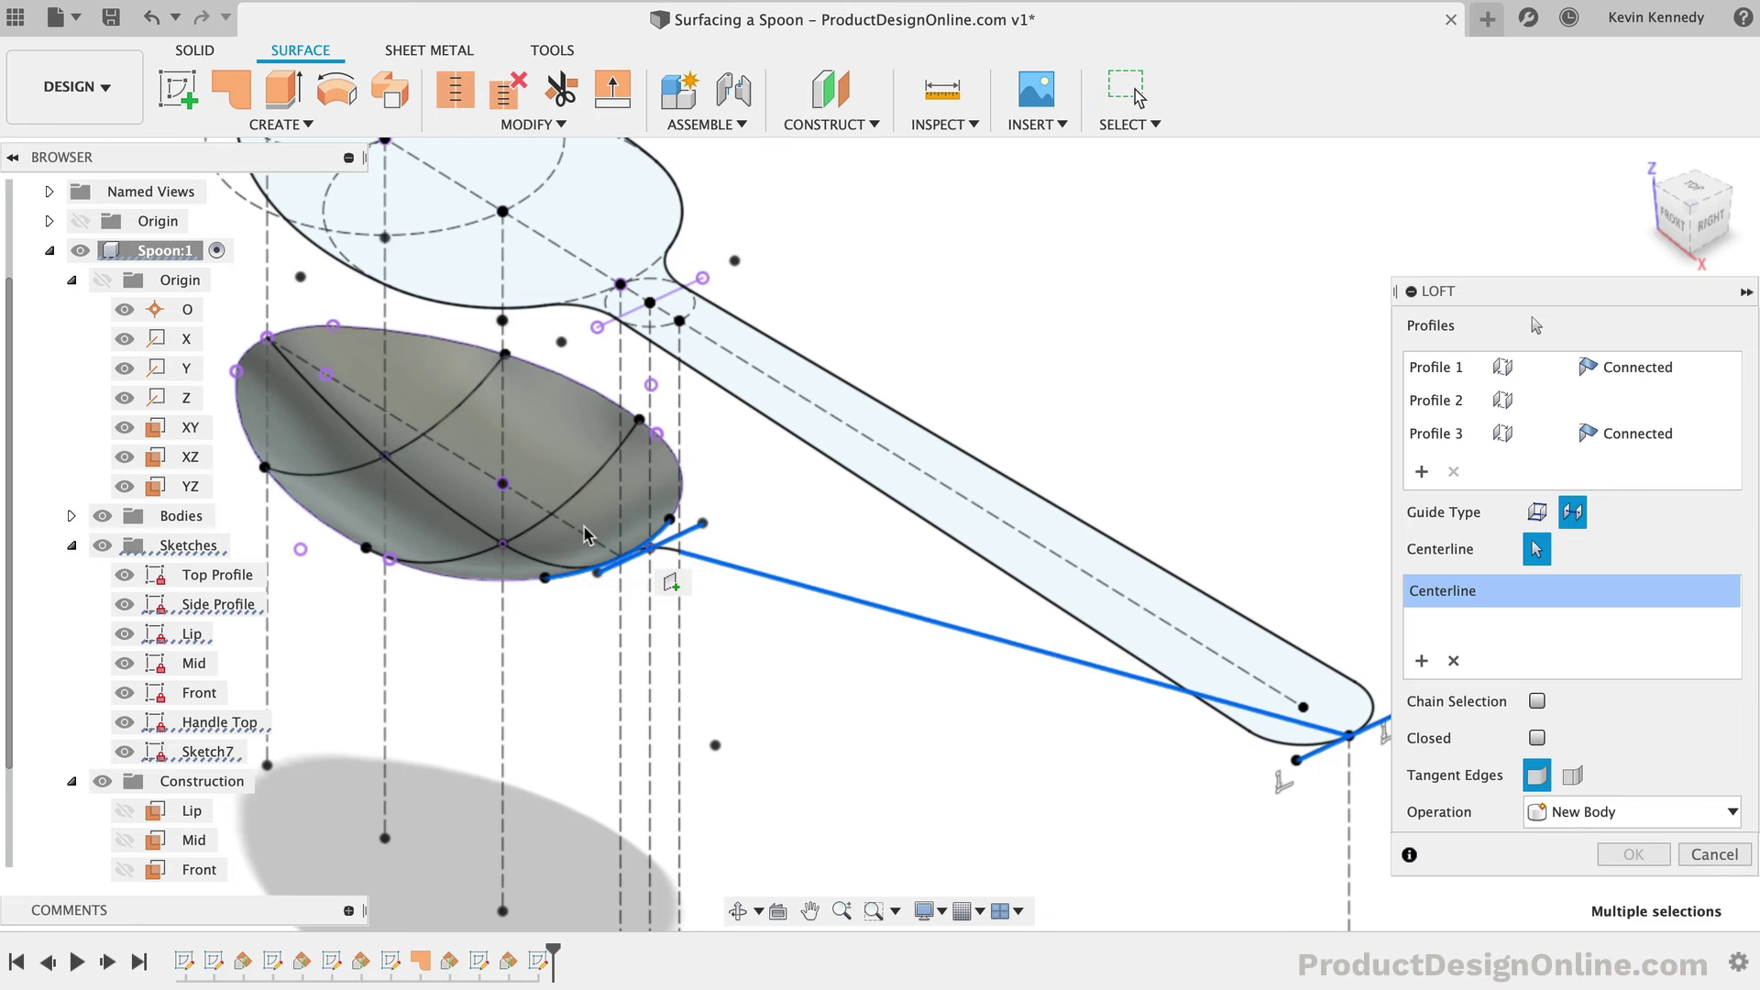
scroll(587, 534, up, 3)
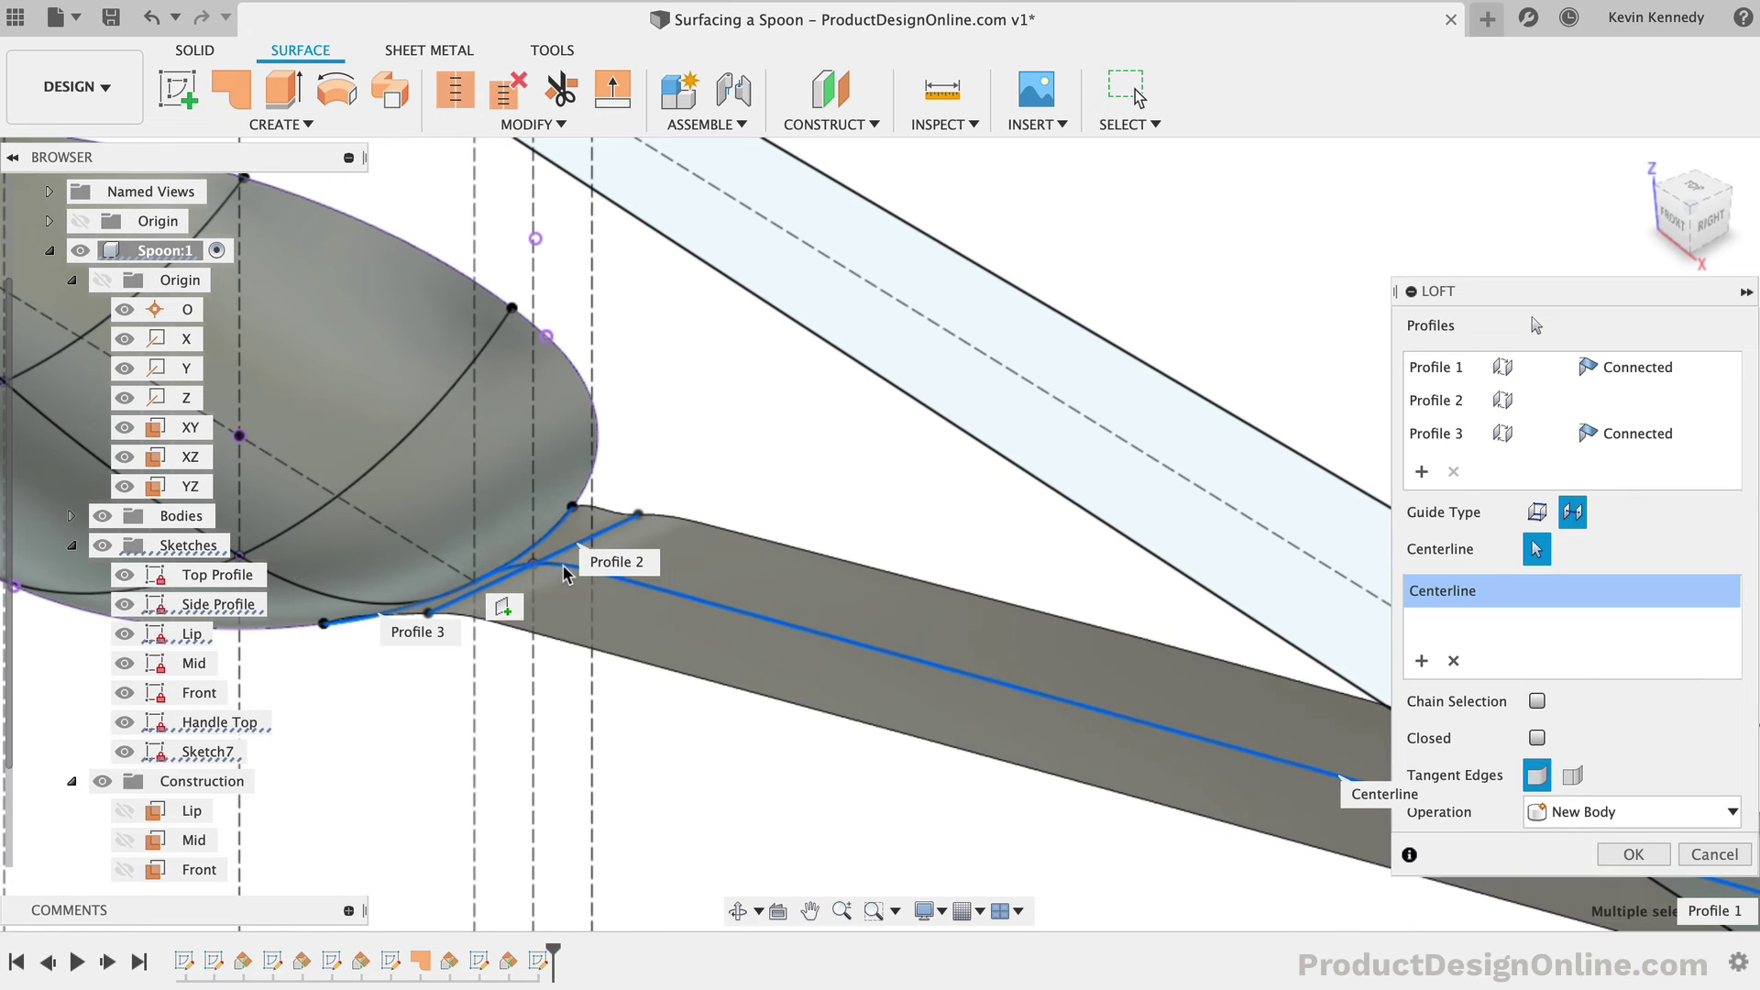
click(1634, 854)
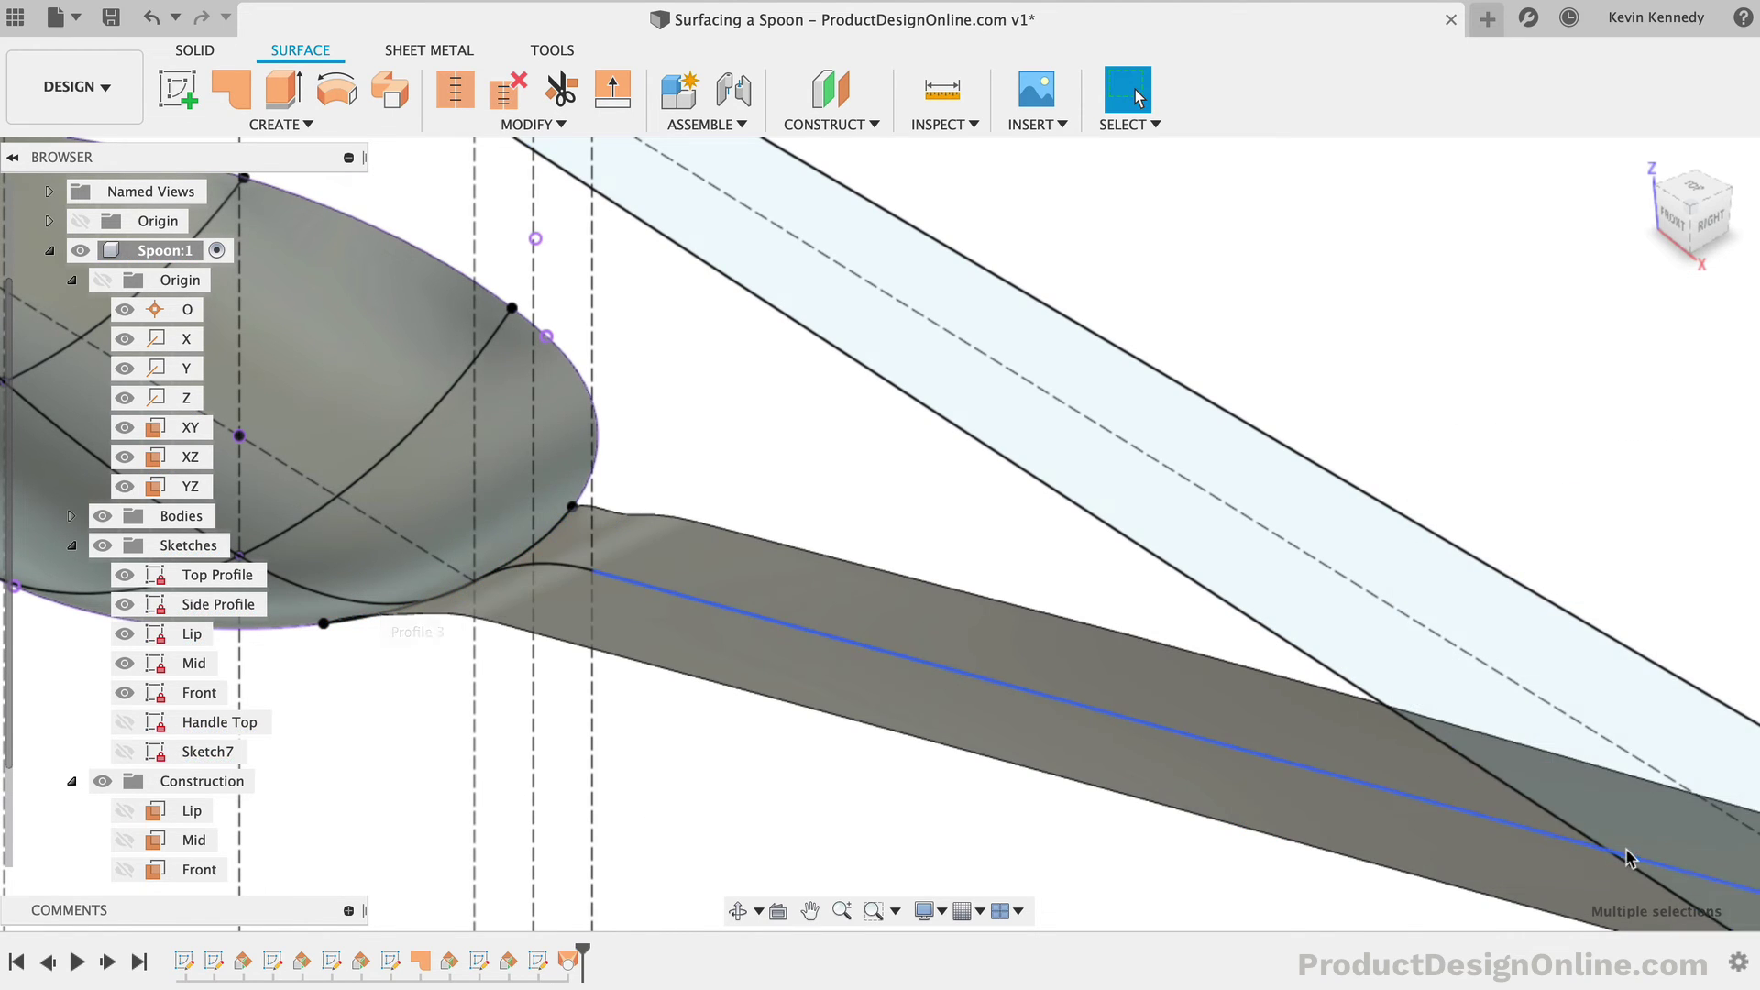
Step: Hide all of the spoon's sketches and expand its list of bodies
click(1644, 158)
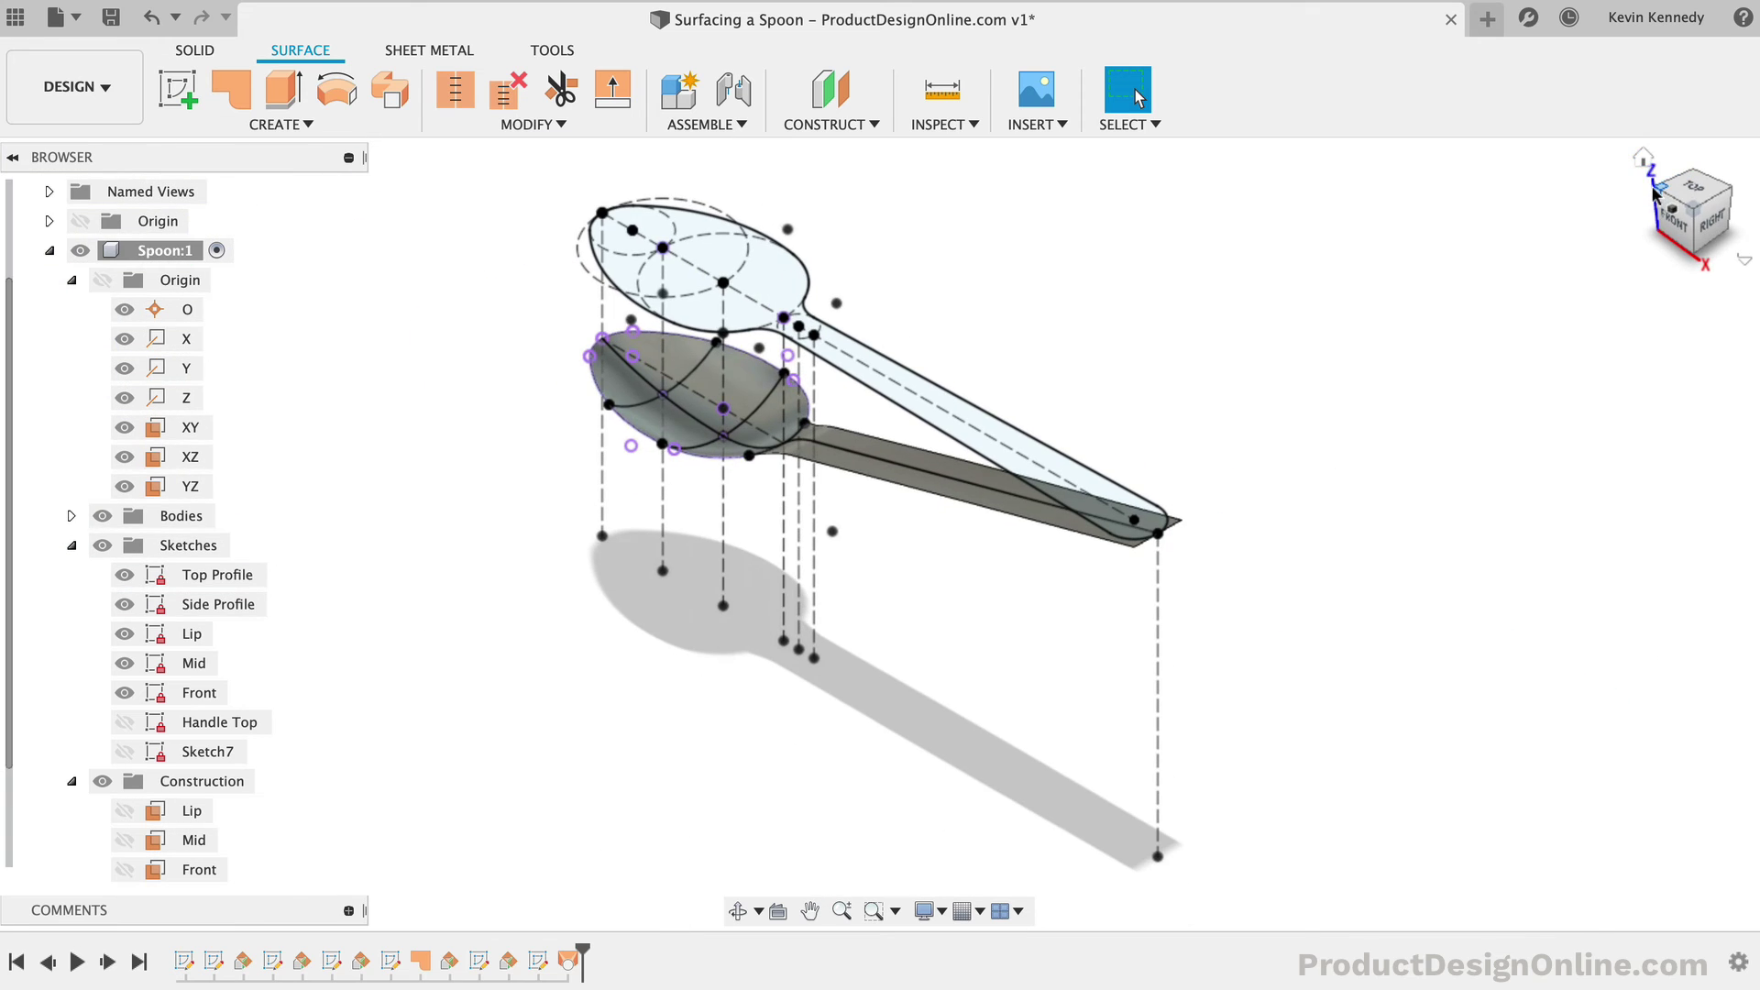
click(1655, 193)
click(105, 546)
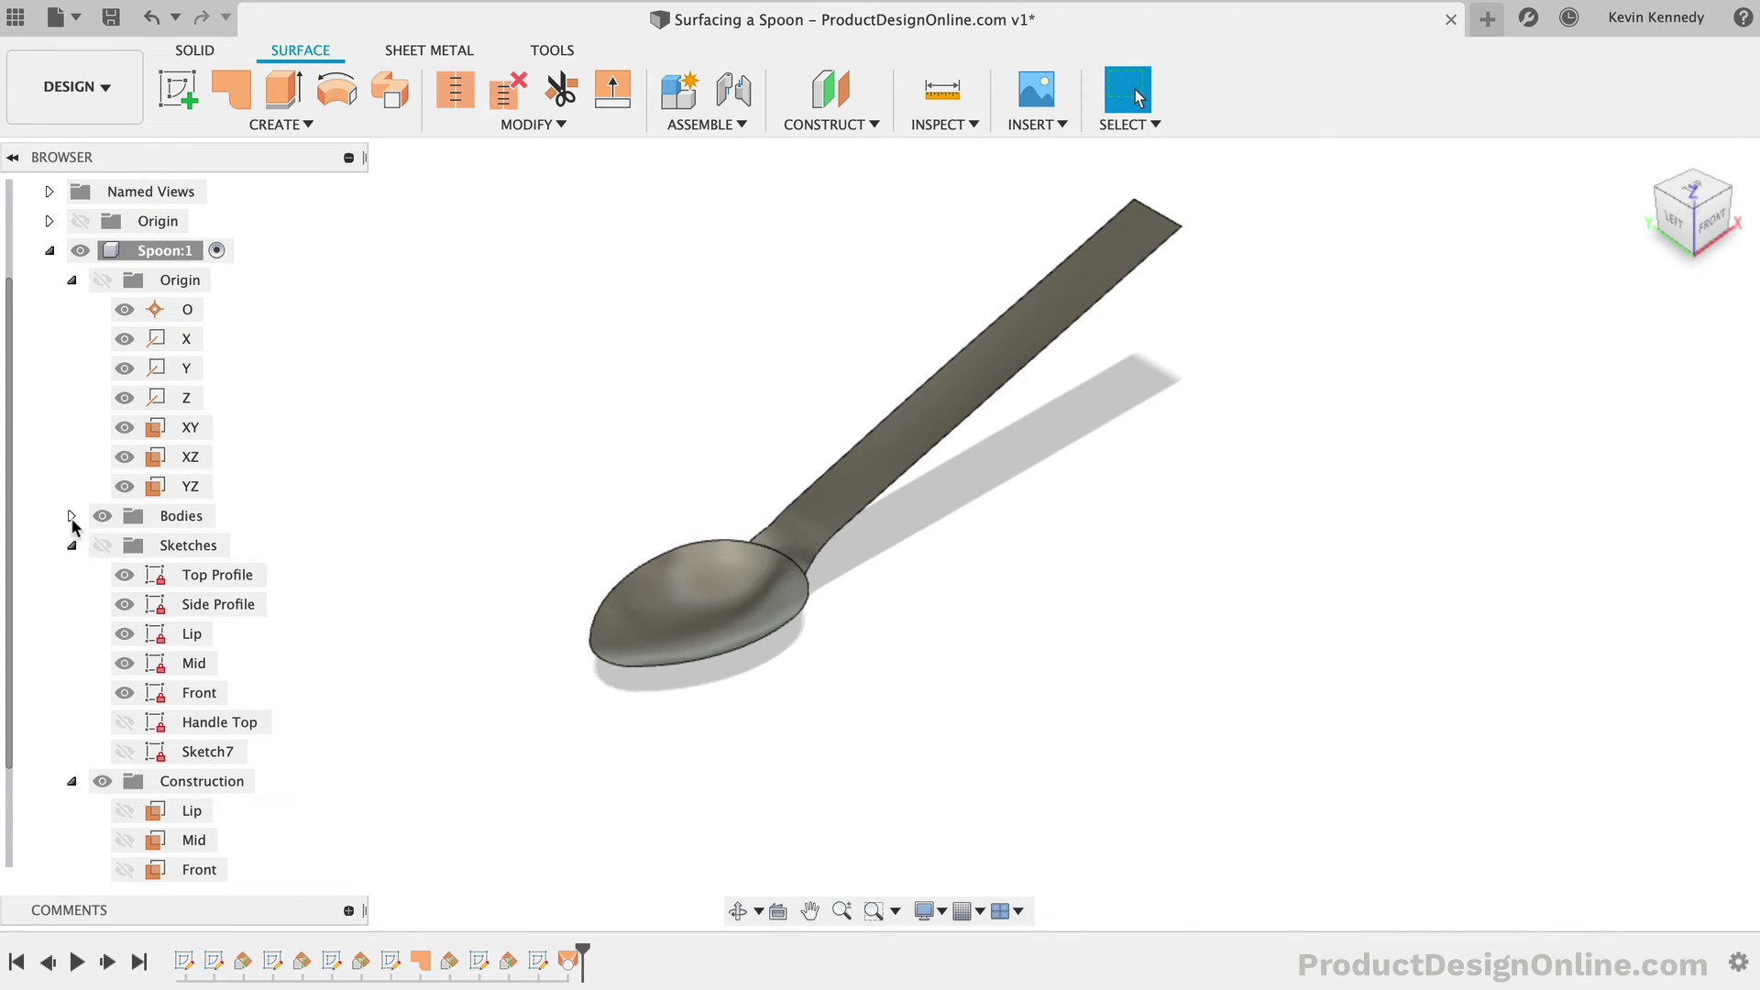
click(71, 516)
Step: Try to reverse the normal of the bowl's surface body
click(200, 572)
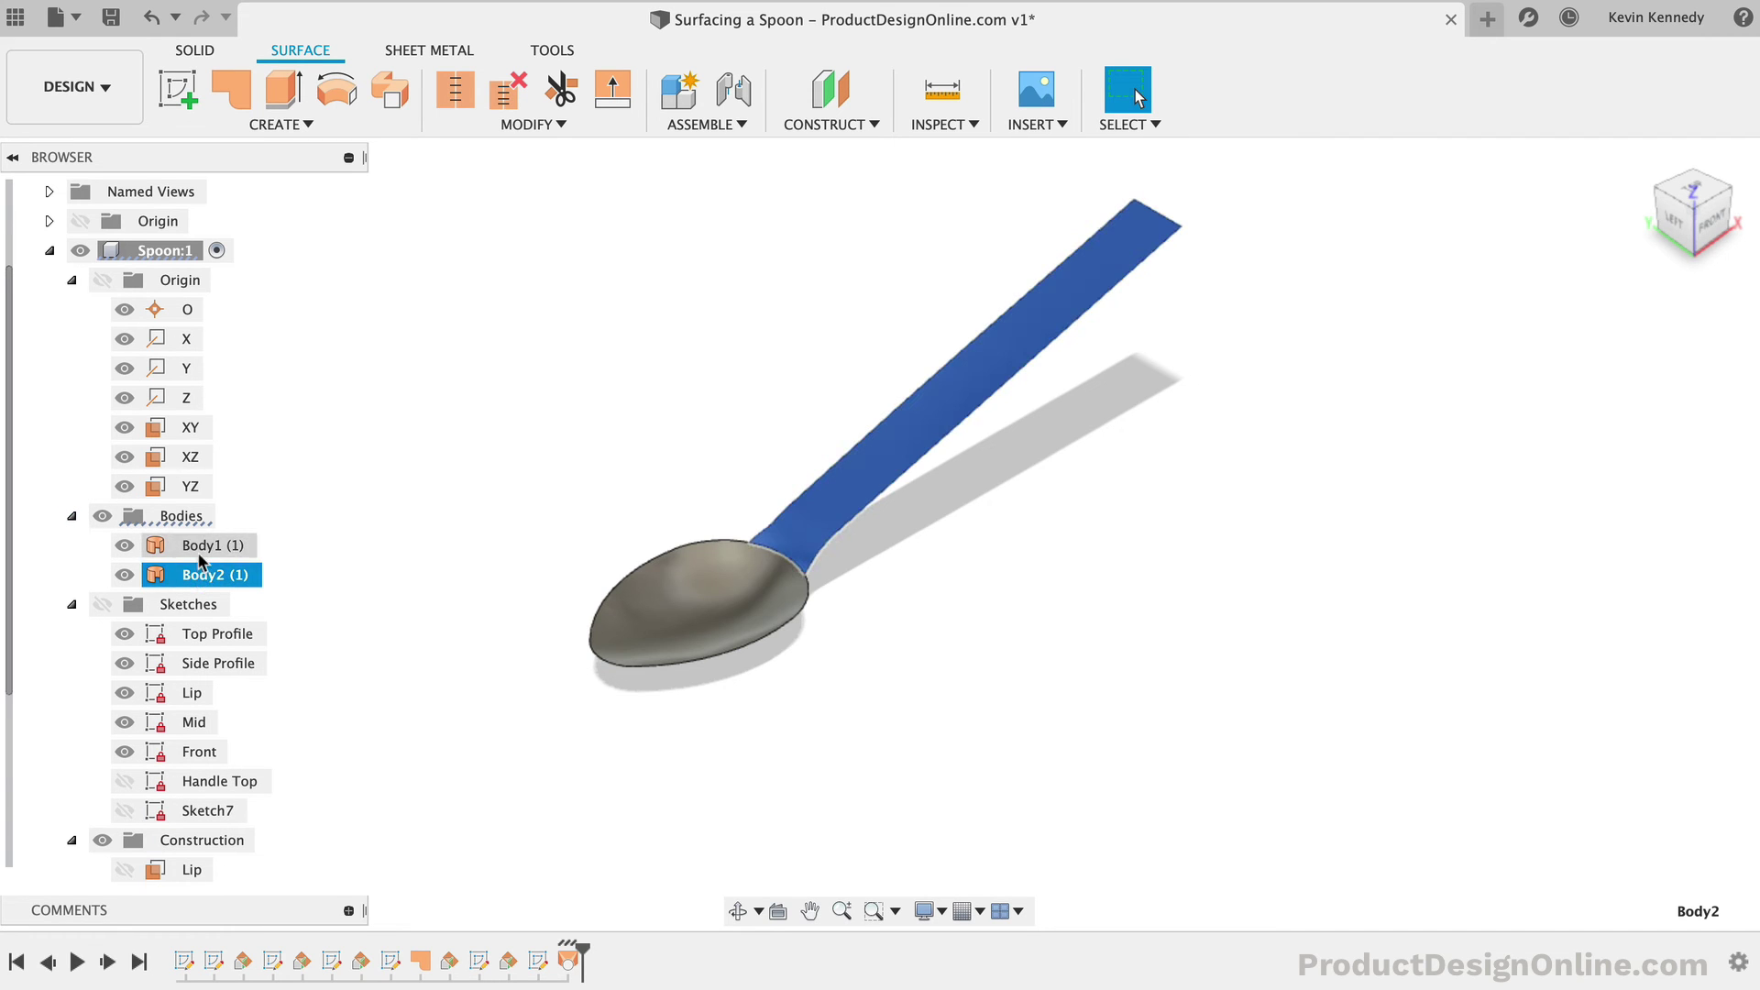
click(202, 546)
click(509, 126)
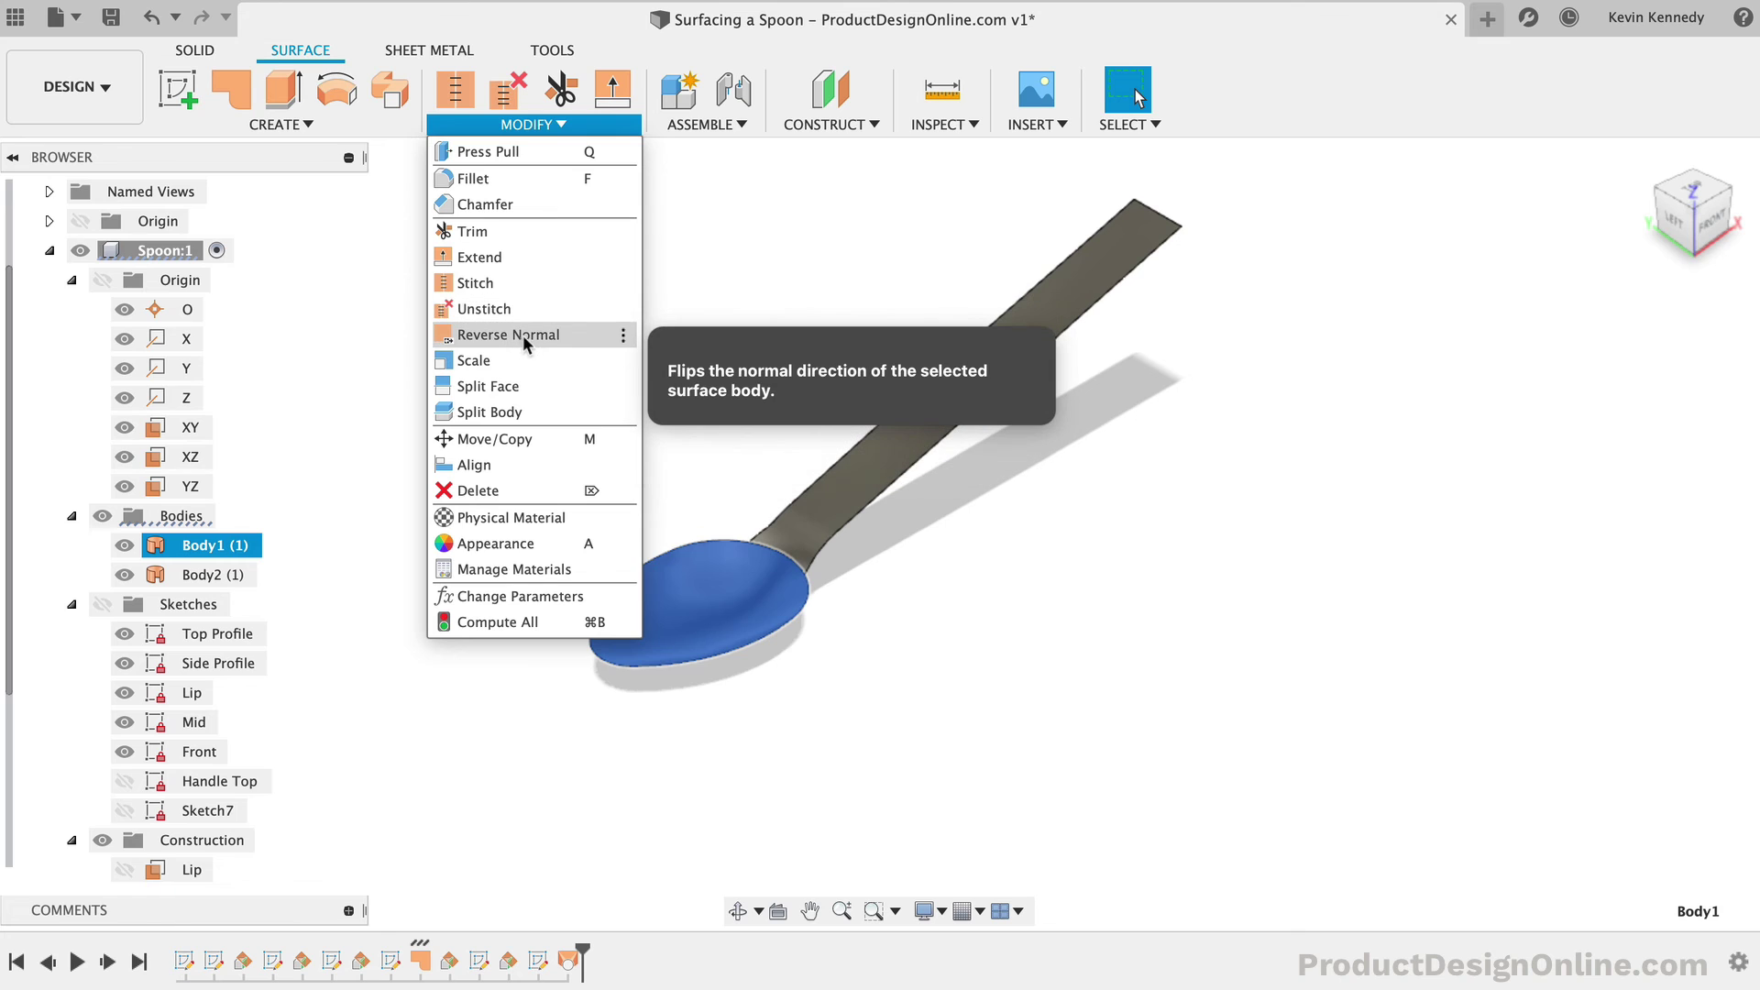
click(573, 334)
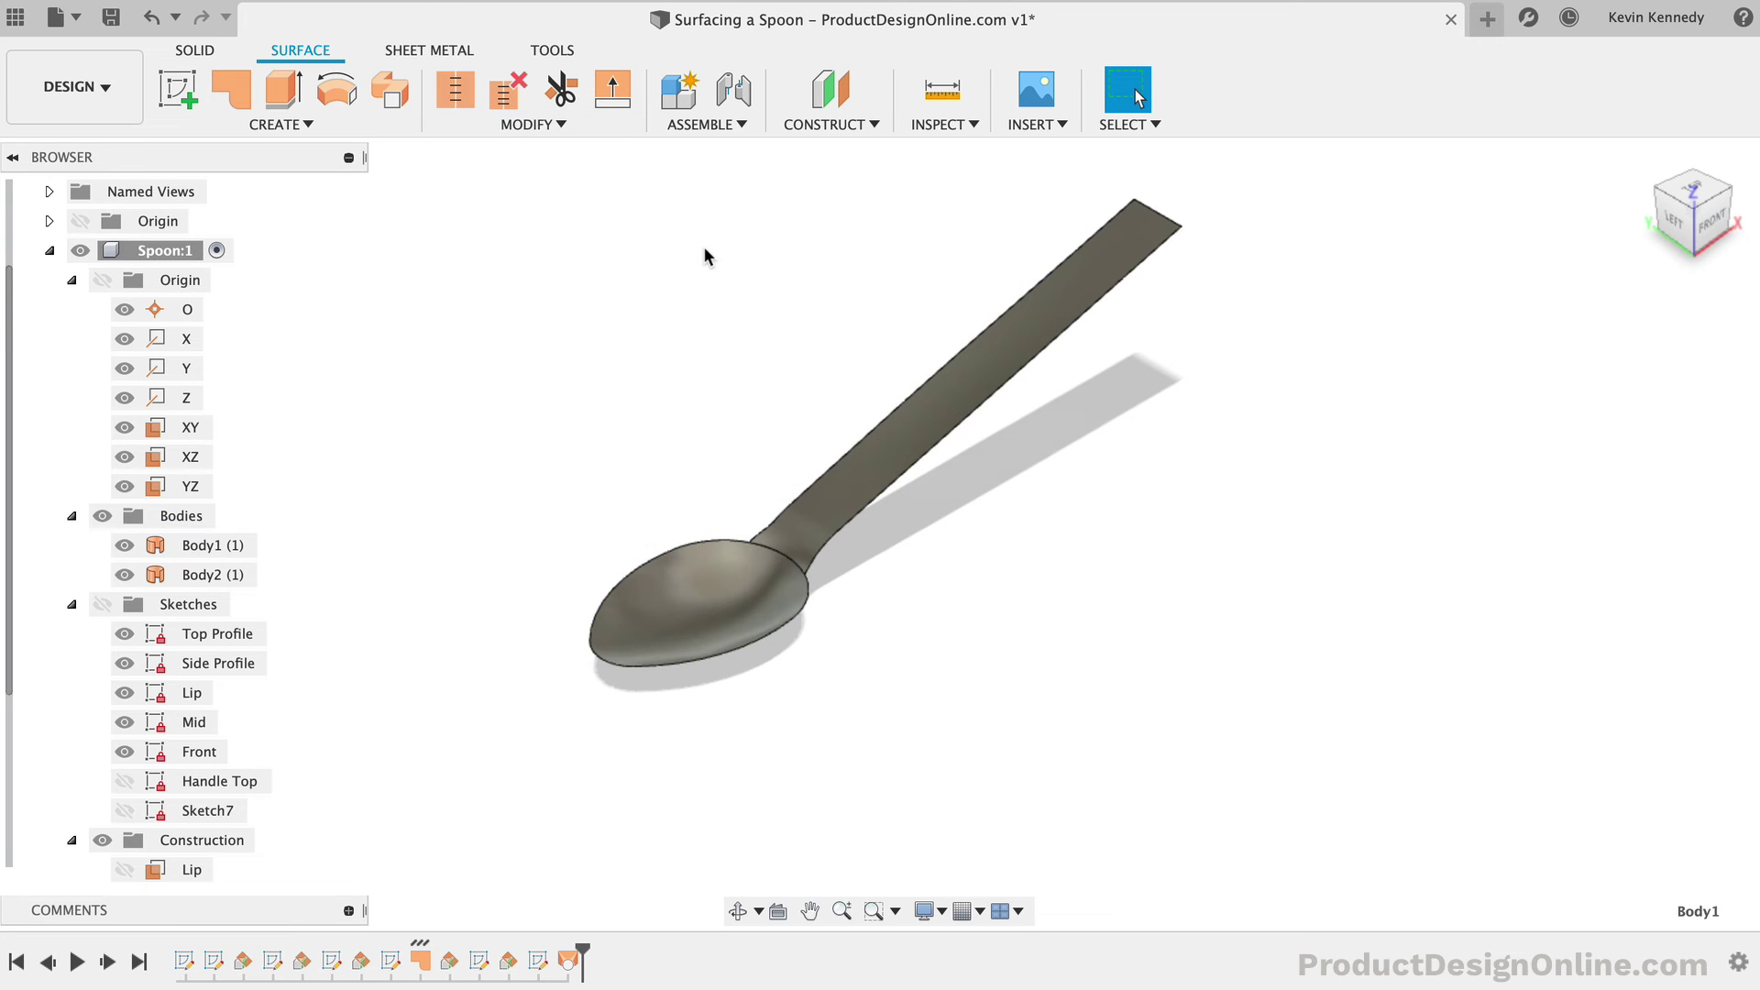
Step: Stitch the bowl and handle surfaces into one body with a 0.10 mm tolerance
click(456, 89)
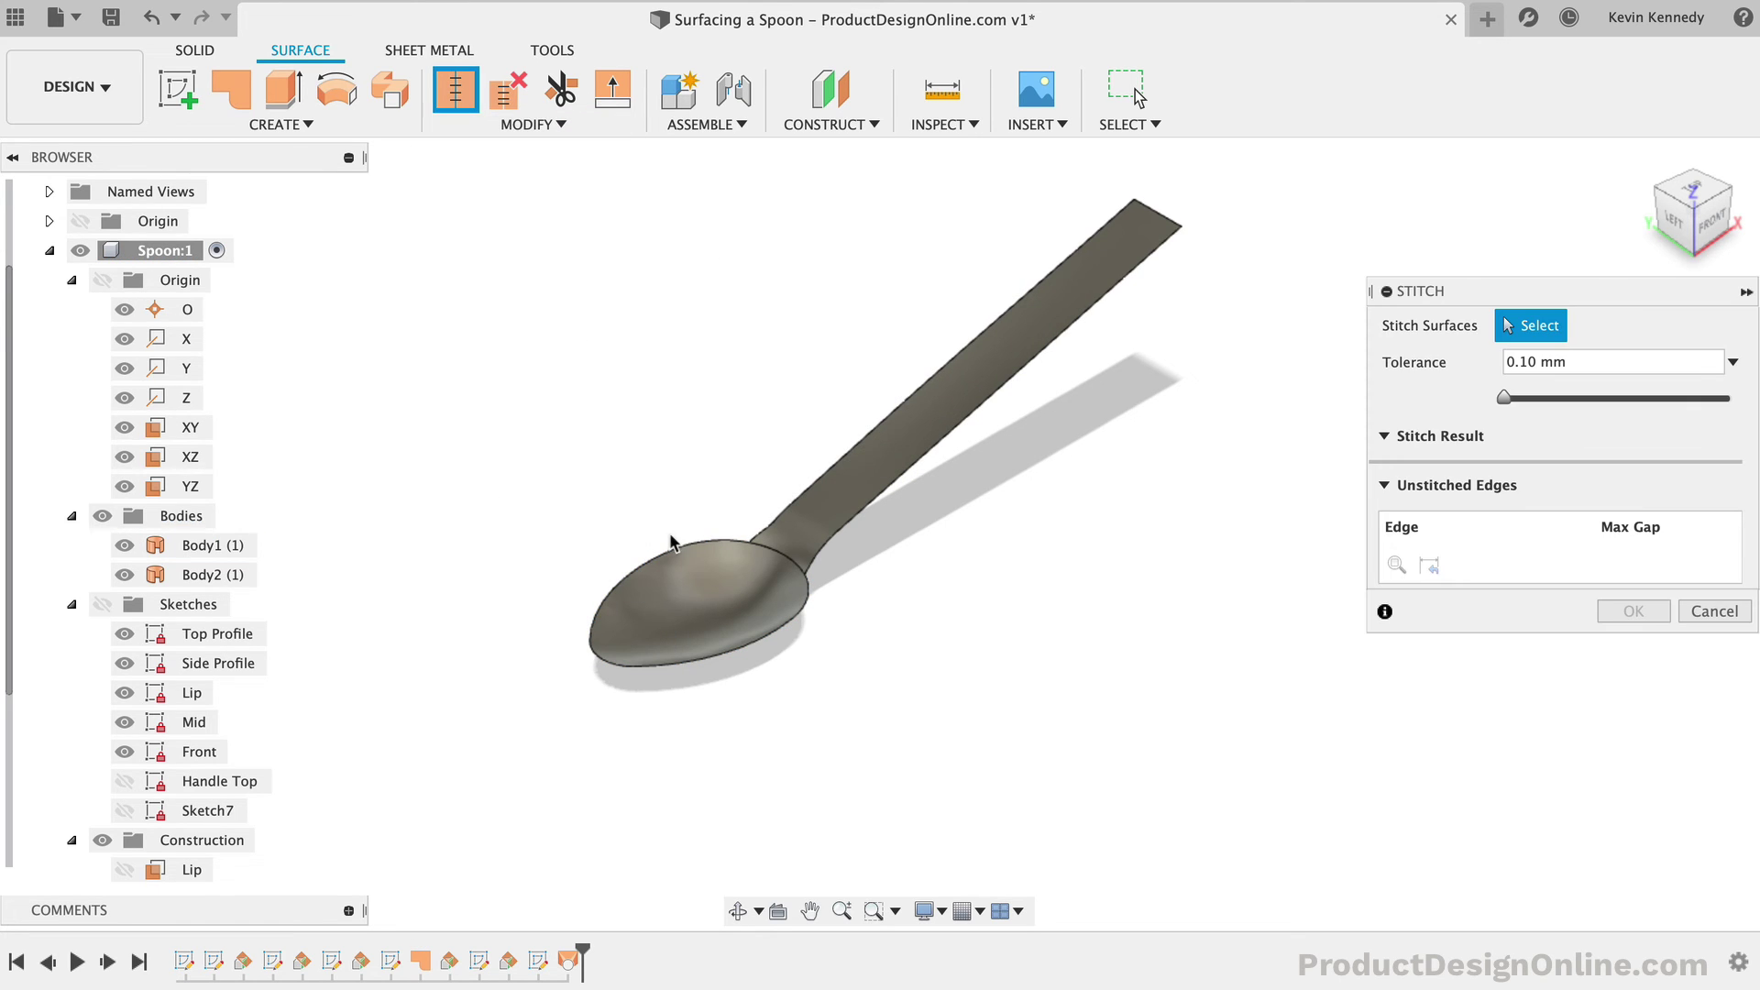
click(715, 609)
click(794, 510)
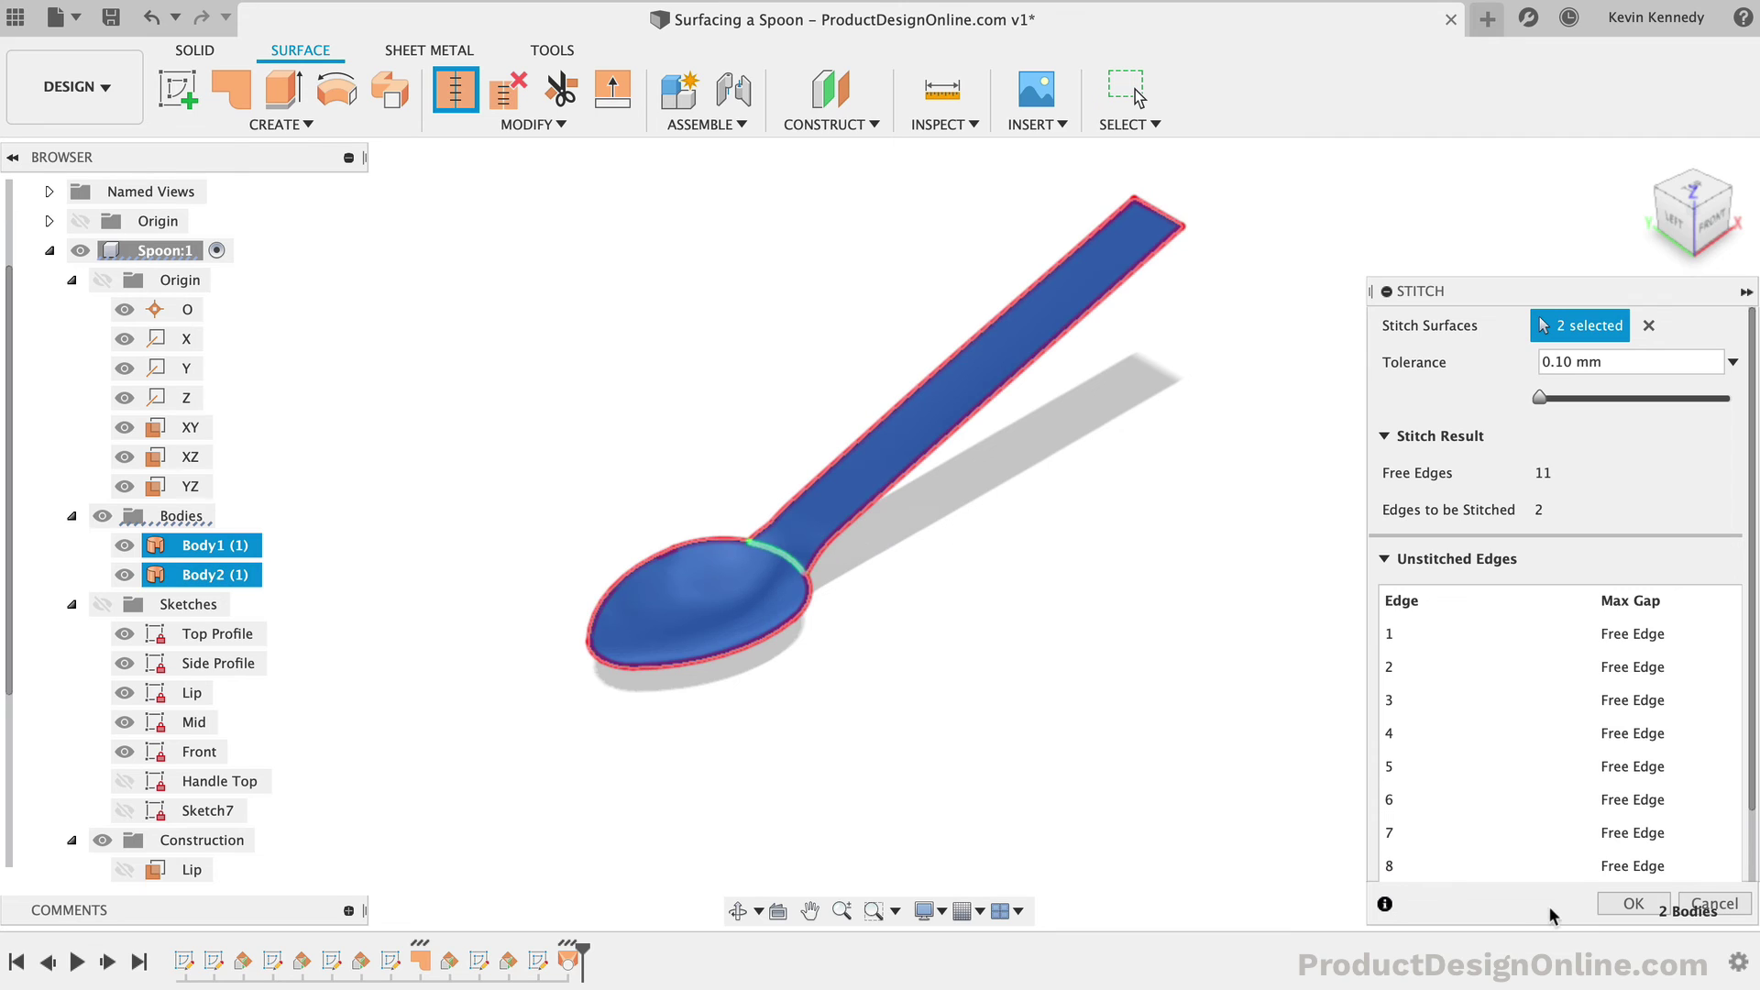
click(1608, 903)
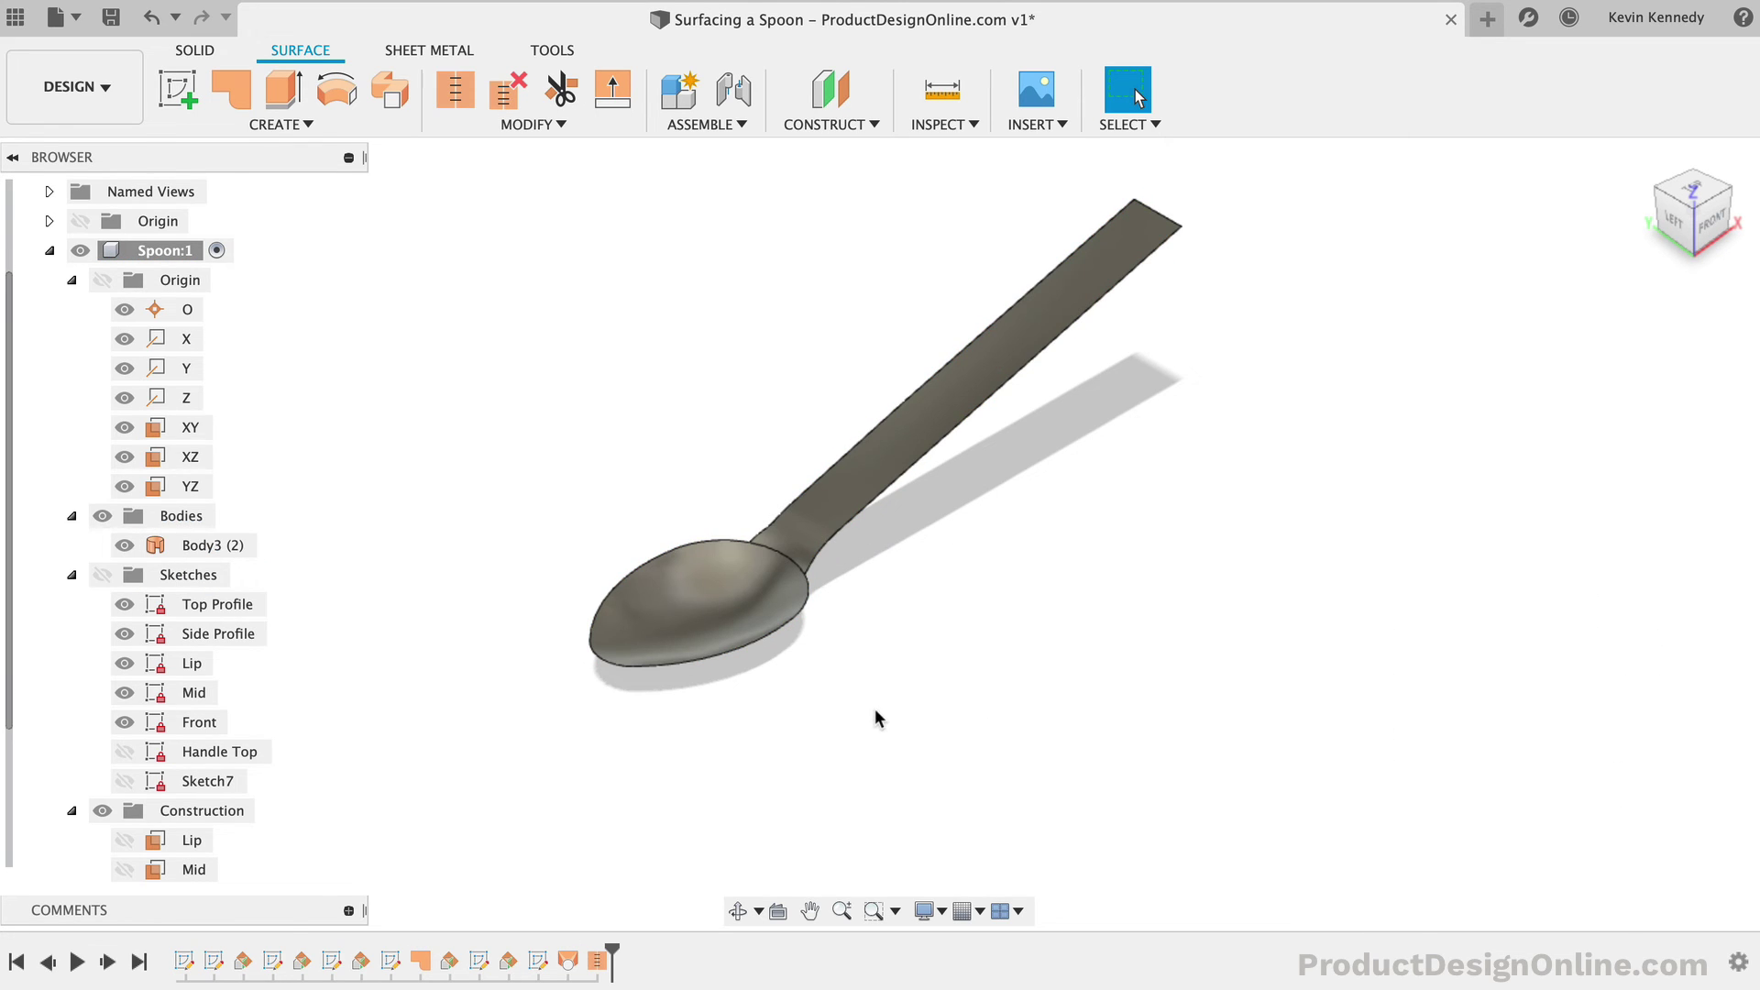
Step: Rename the stitched surface body as Spoon
click(218, 546)
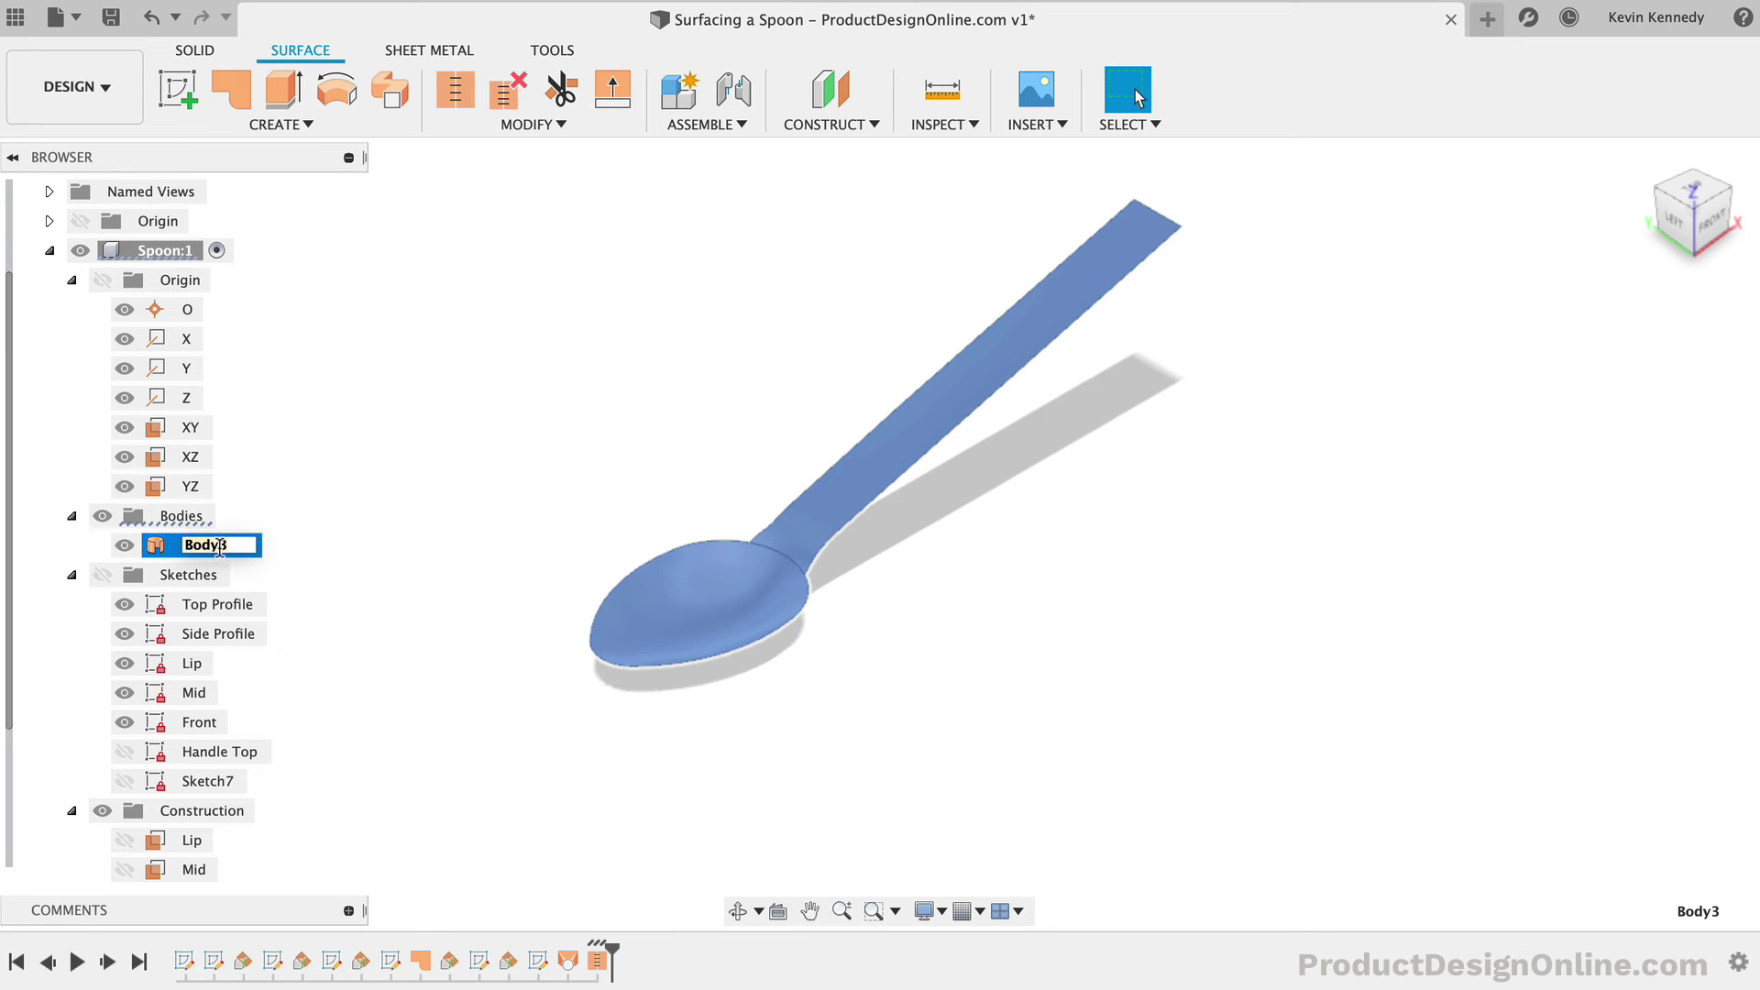
text(Spoon)
key(Return)
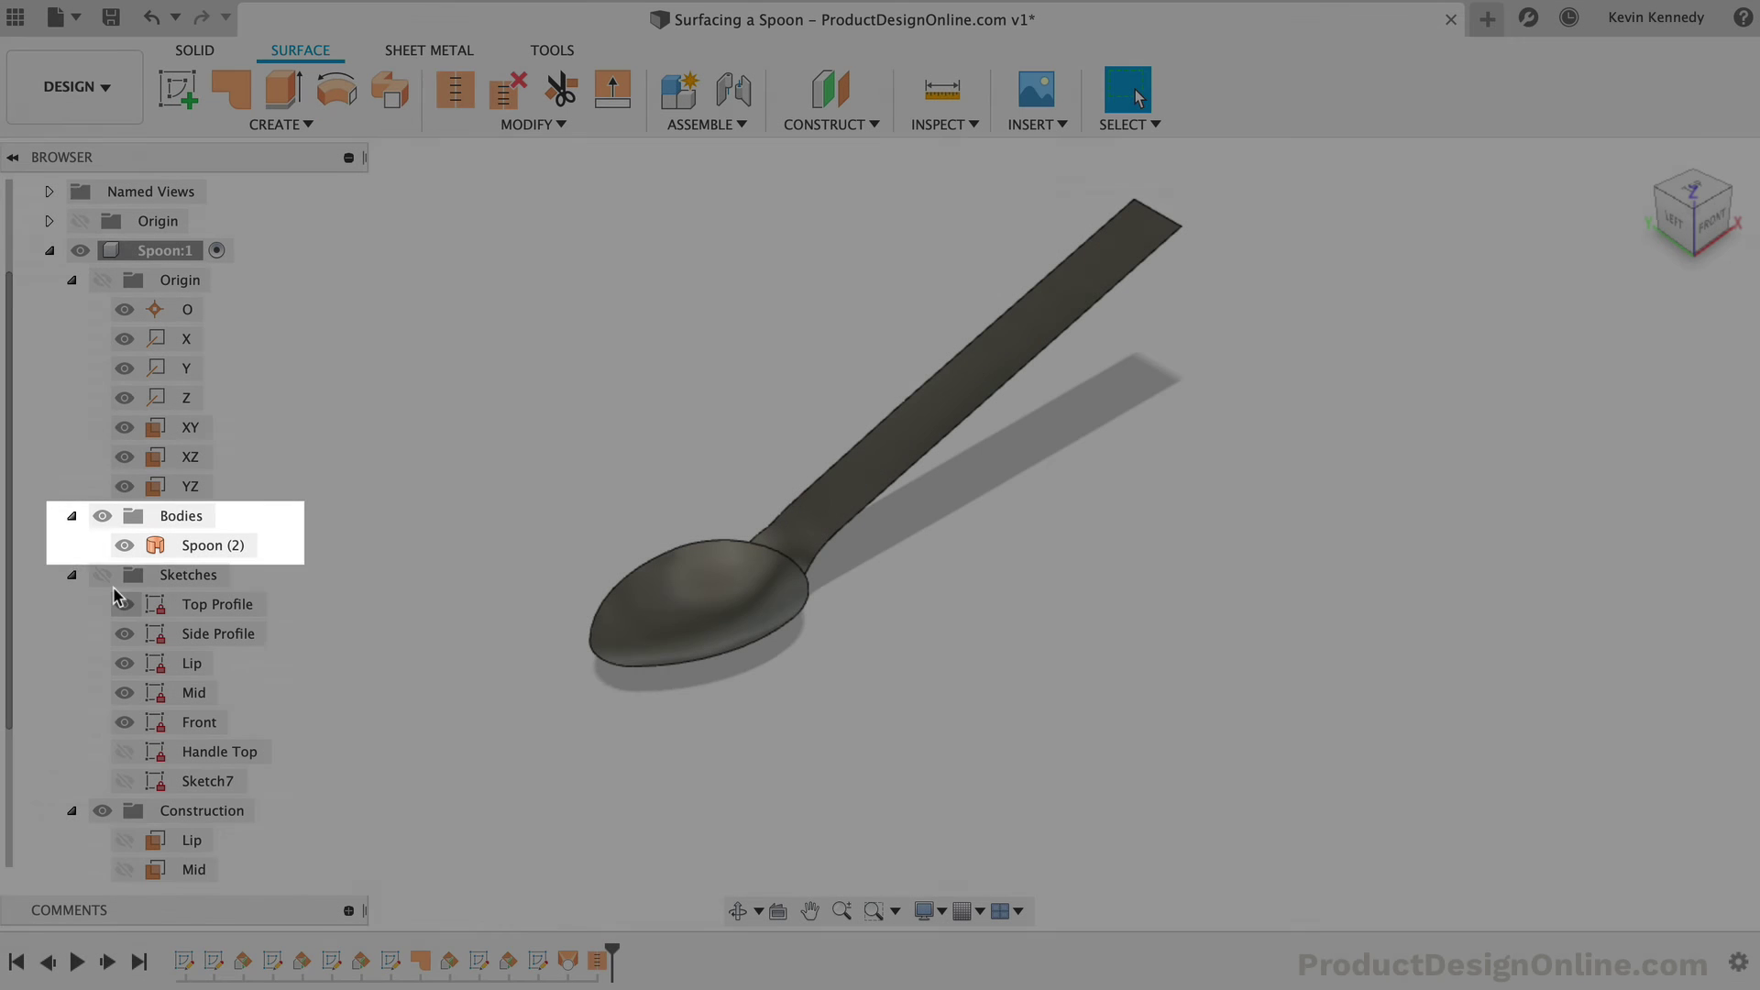
Step: Turn sketch visibility back on and hide the Side Profile, Lip, Mid and Front sketches, leaving Top Profile shown
click(102, 575)
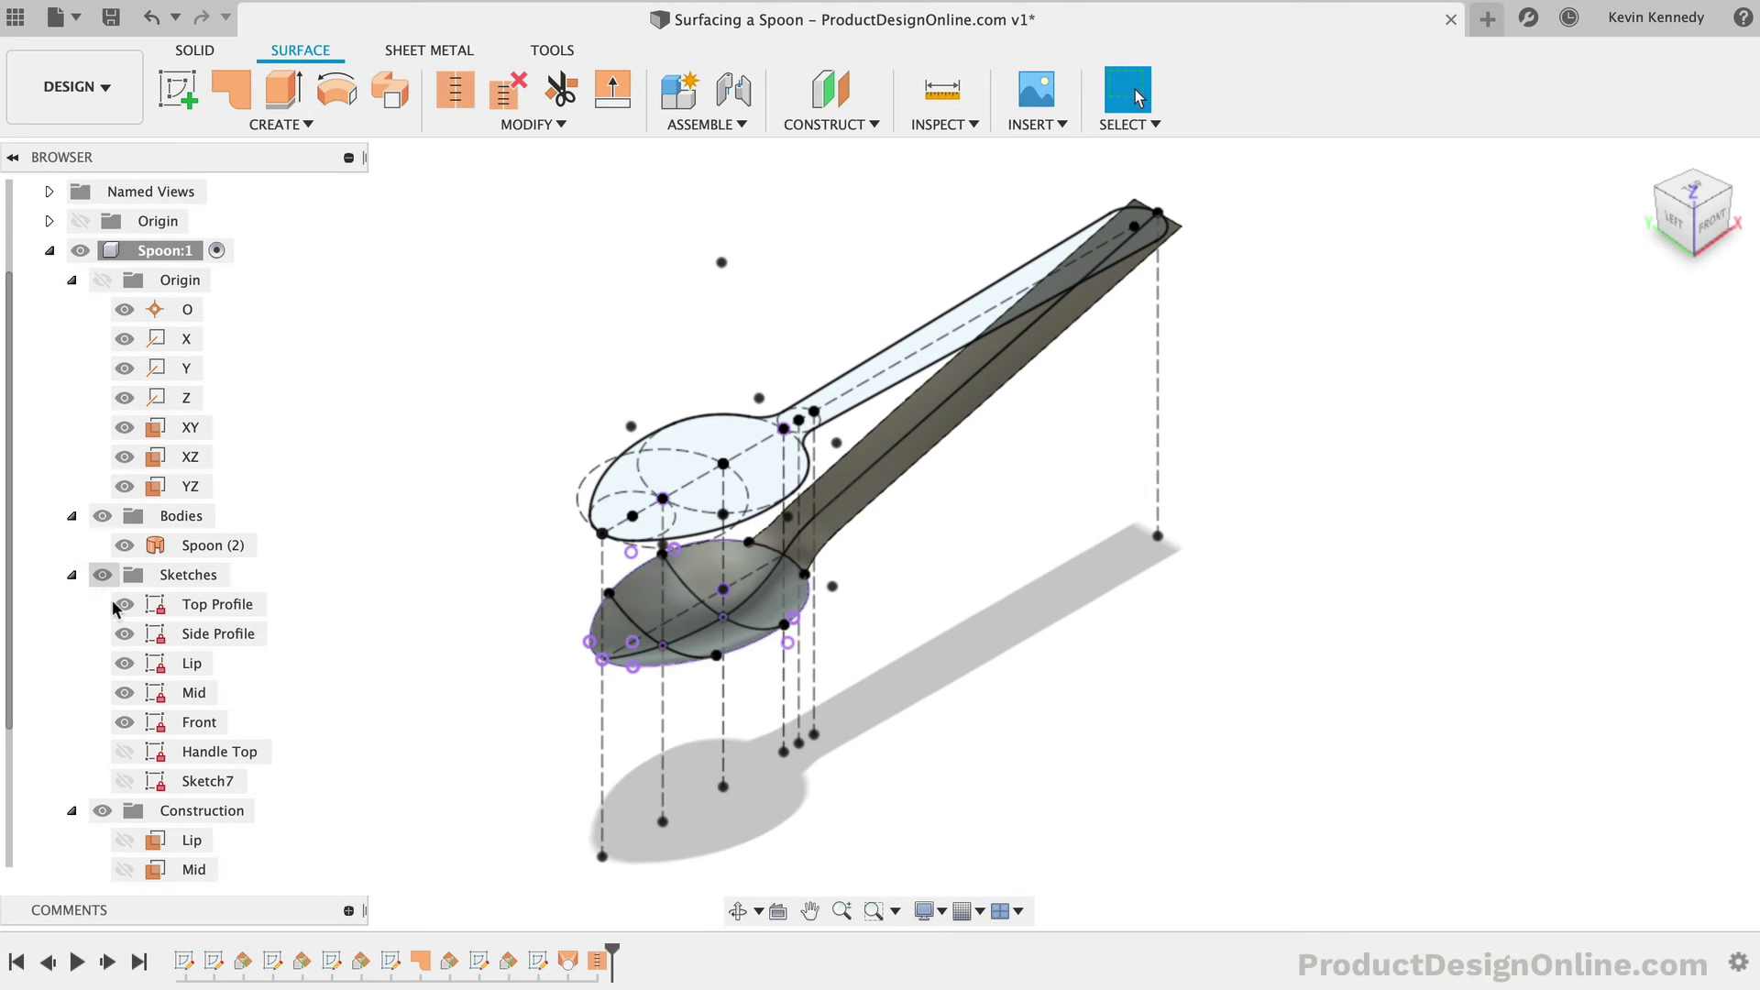
click(124, 633)
click(125, 663)
click(124, 692)
click(125, 721)
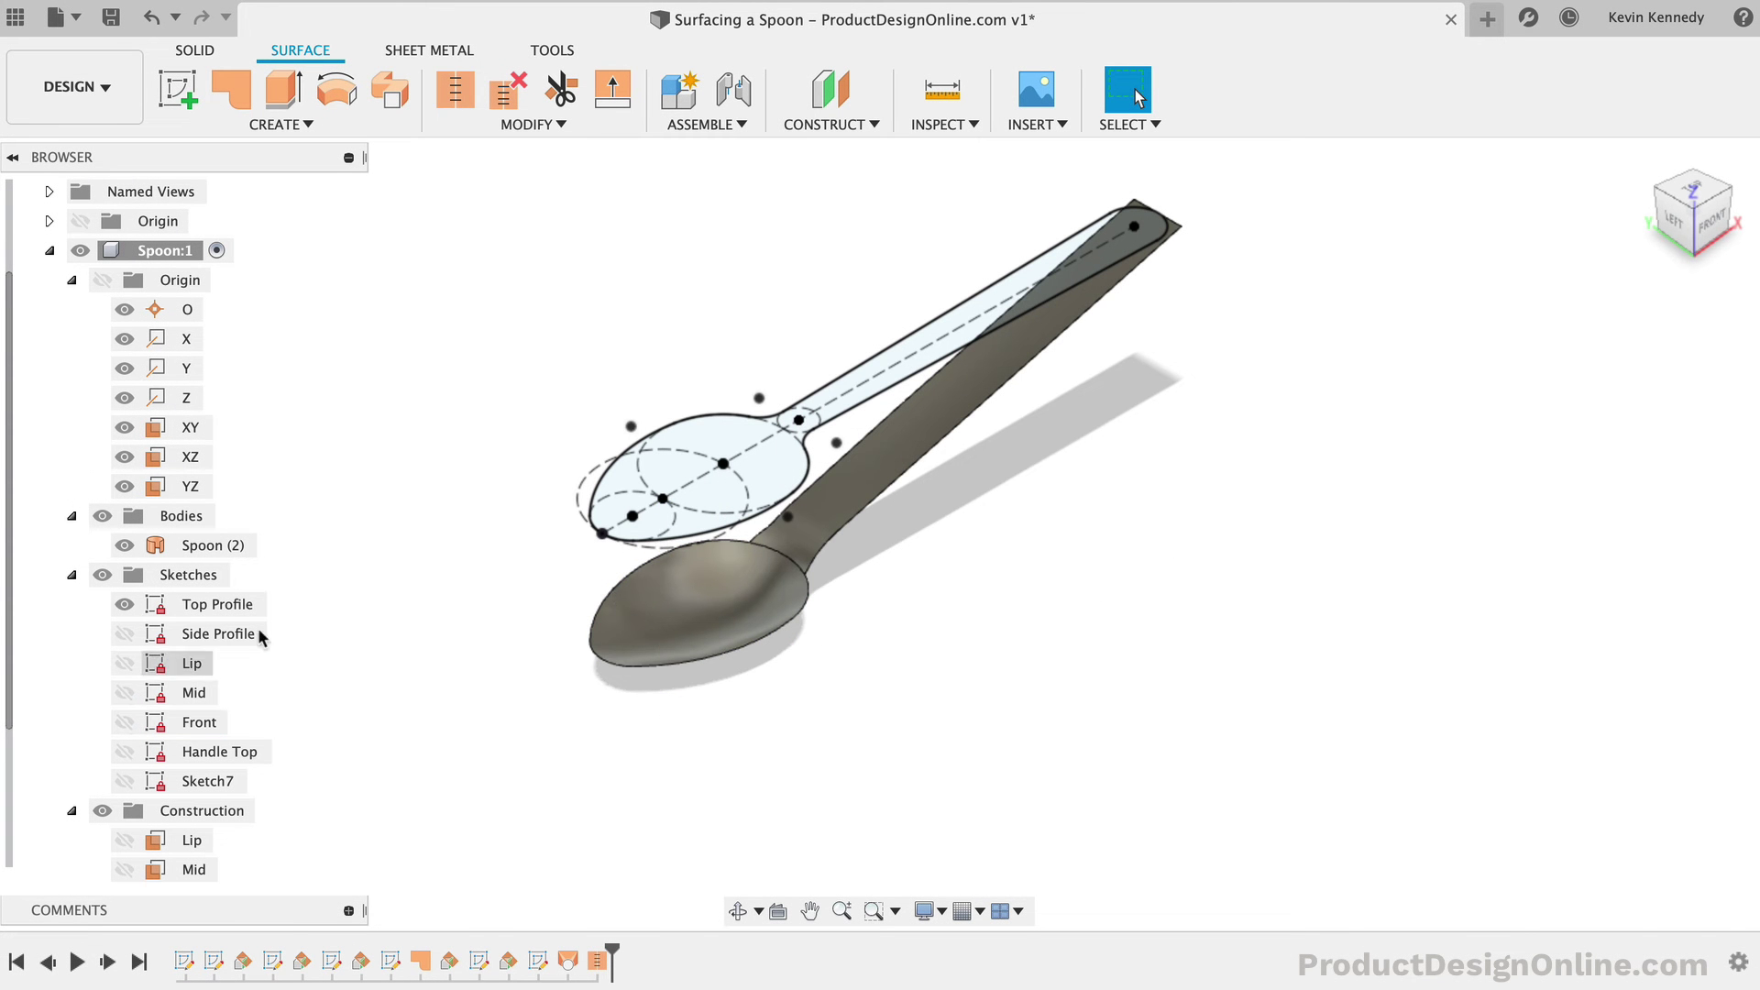
Step: Start a surface Trim with the Top Profile sketch's spoon outline as the trim tool
drag(1693, 217, 1689, 227)
scroll(1372, 319, up, 5)
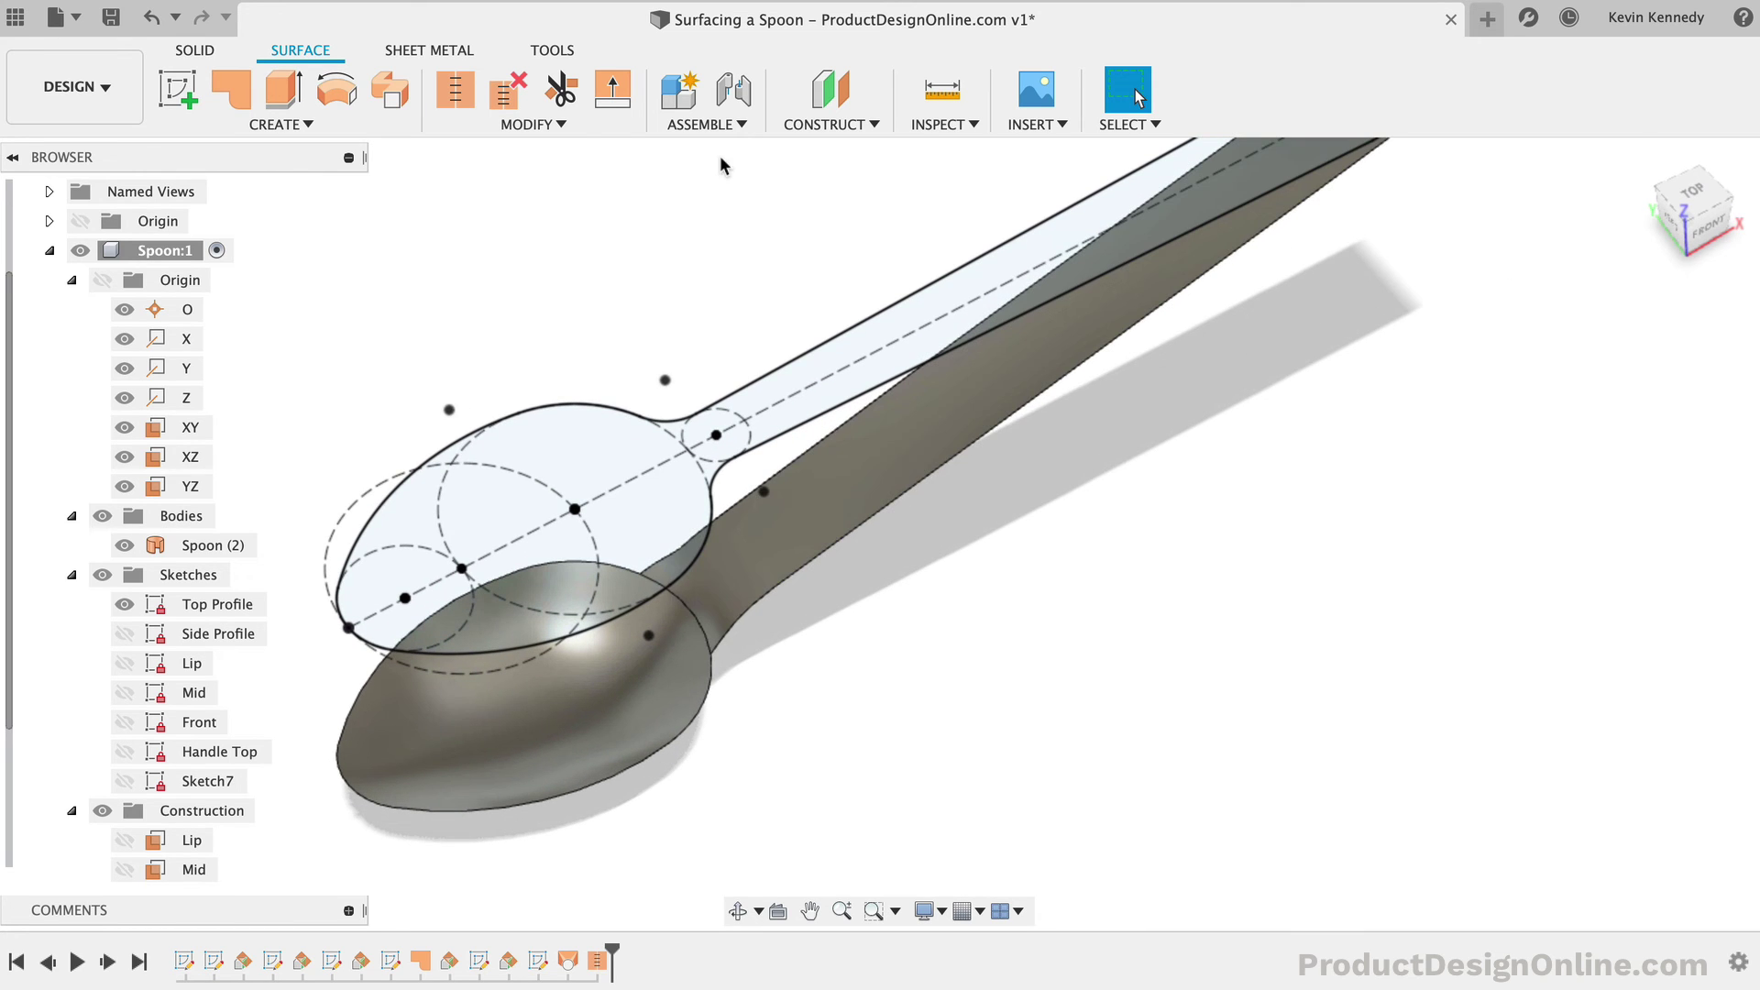
click(561, 89)
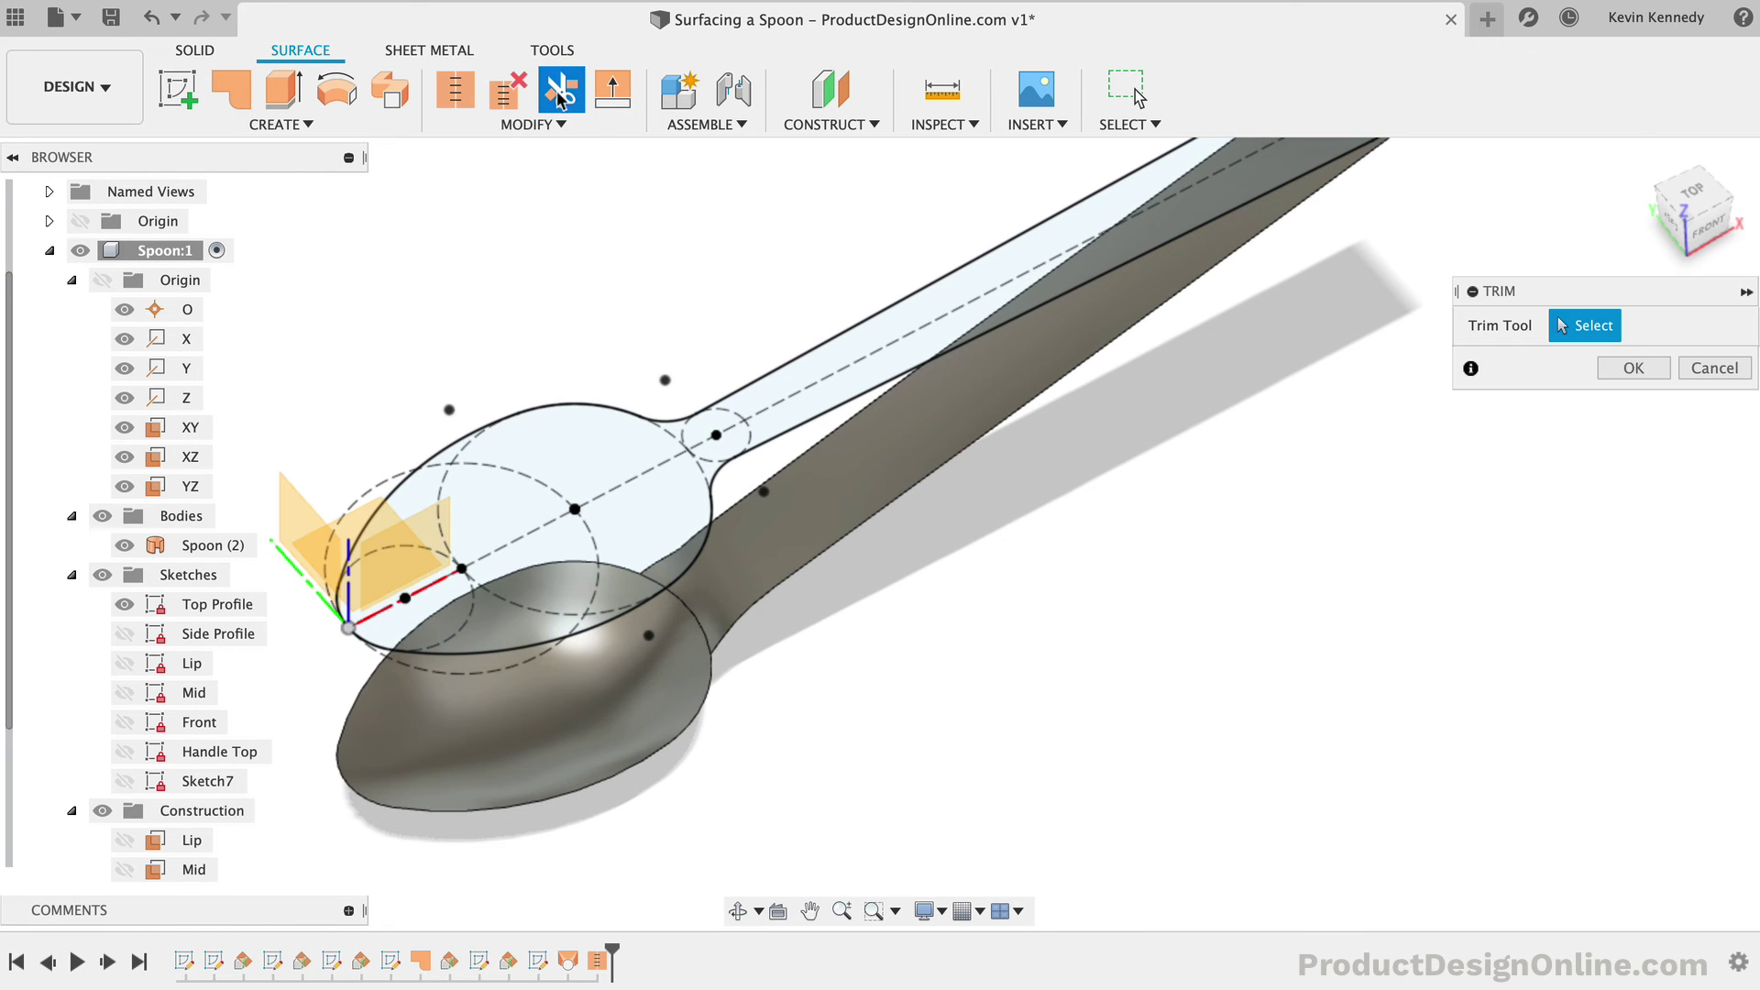
click(707, 547)
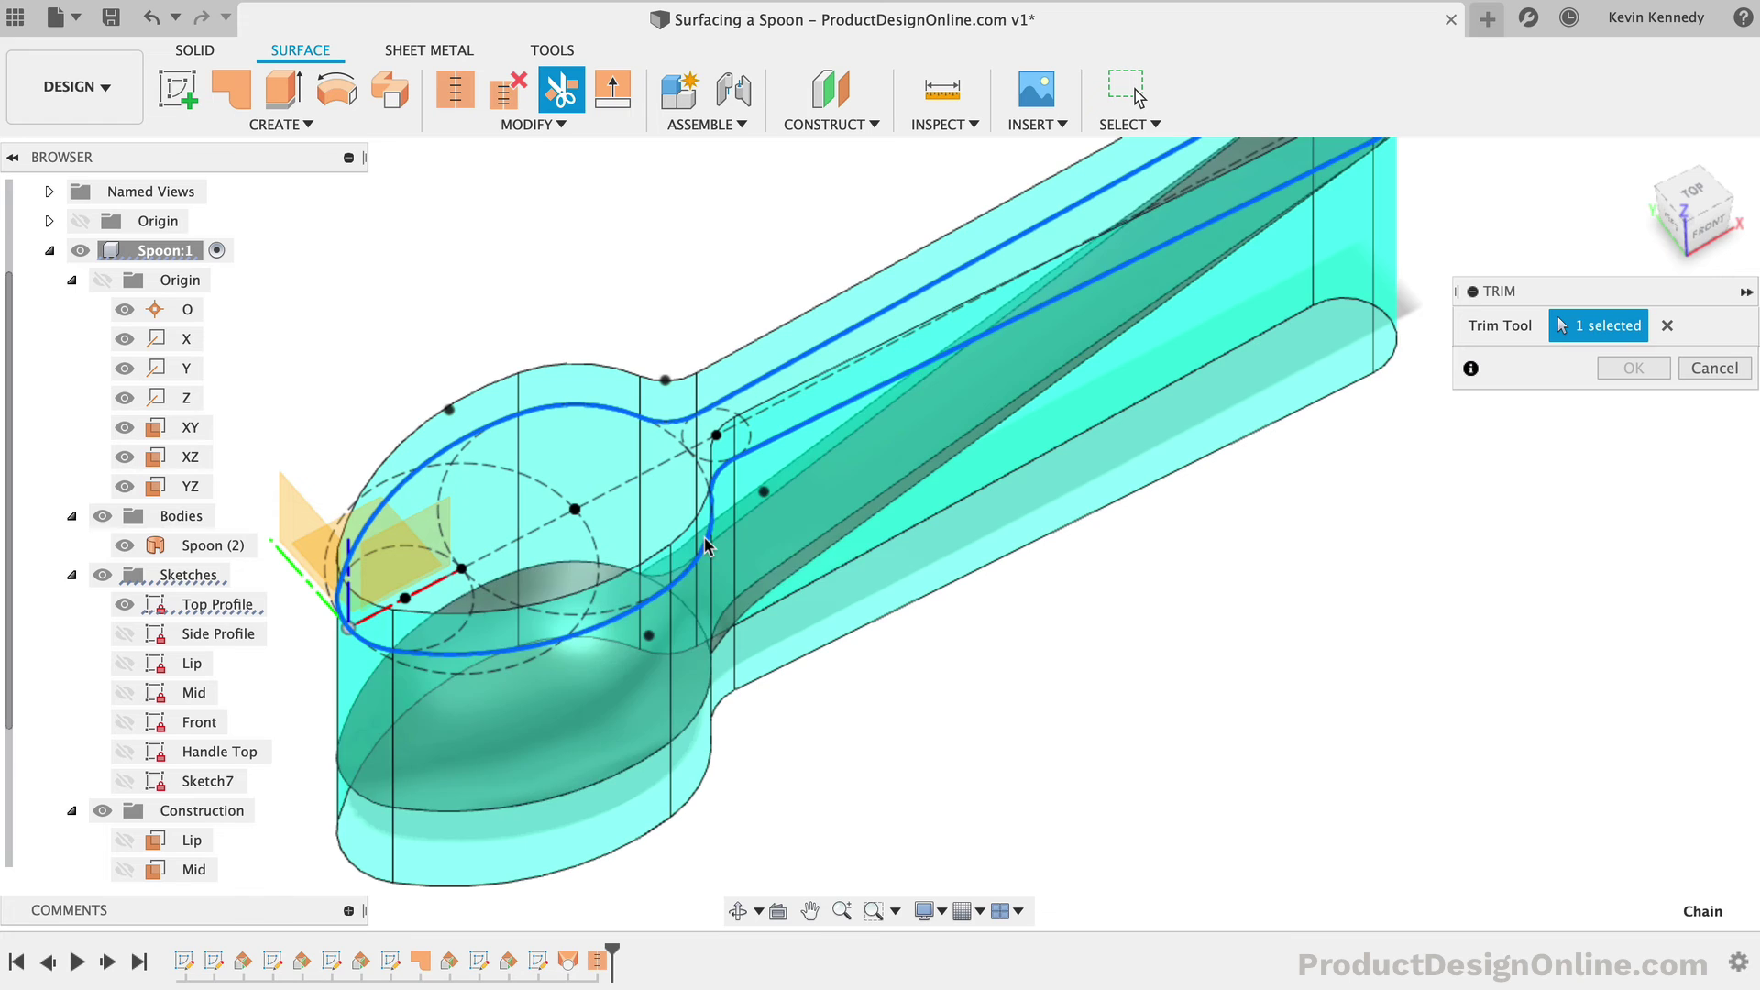
Step: Trim away the handle surface outside the outline: the strips along both sides and both corners at the end
click(1701, 204)
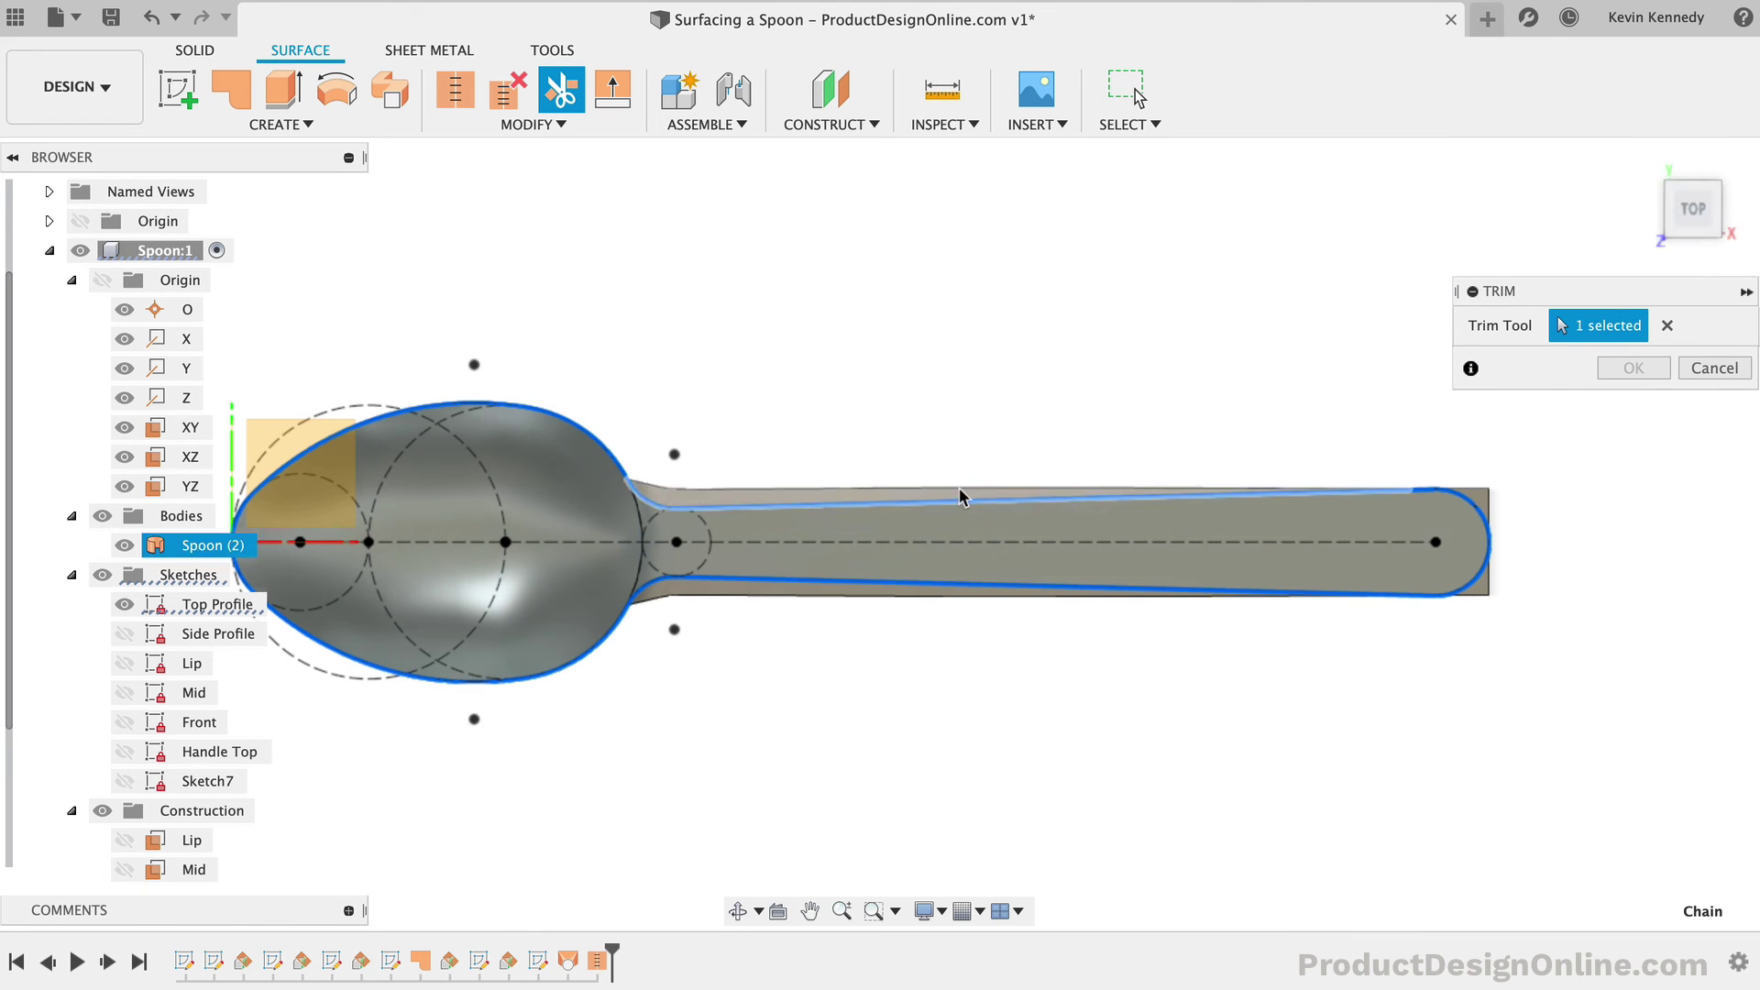
click(899, 495)
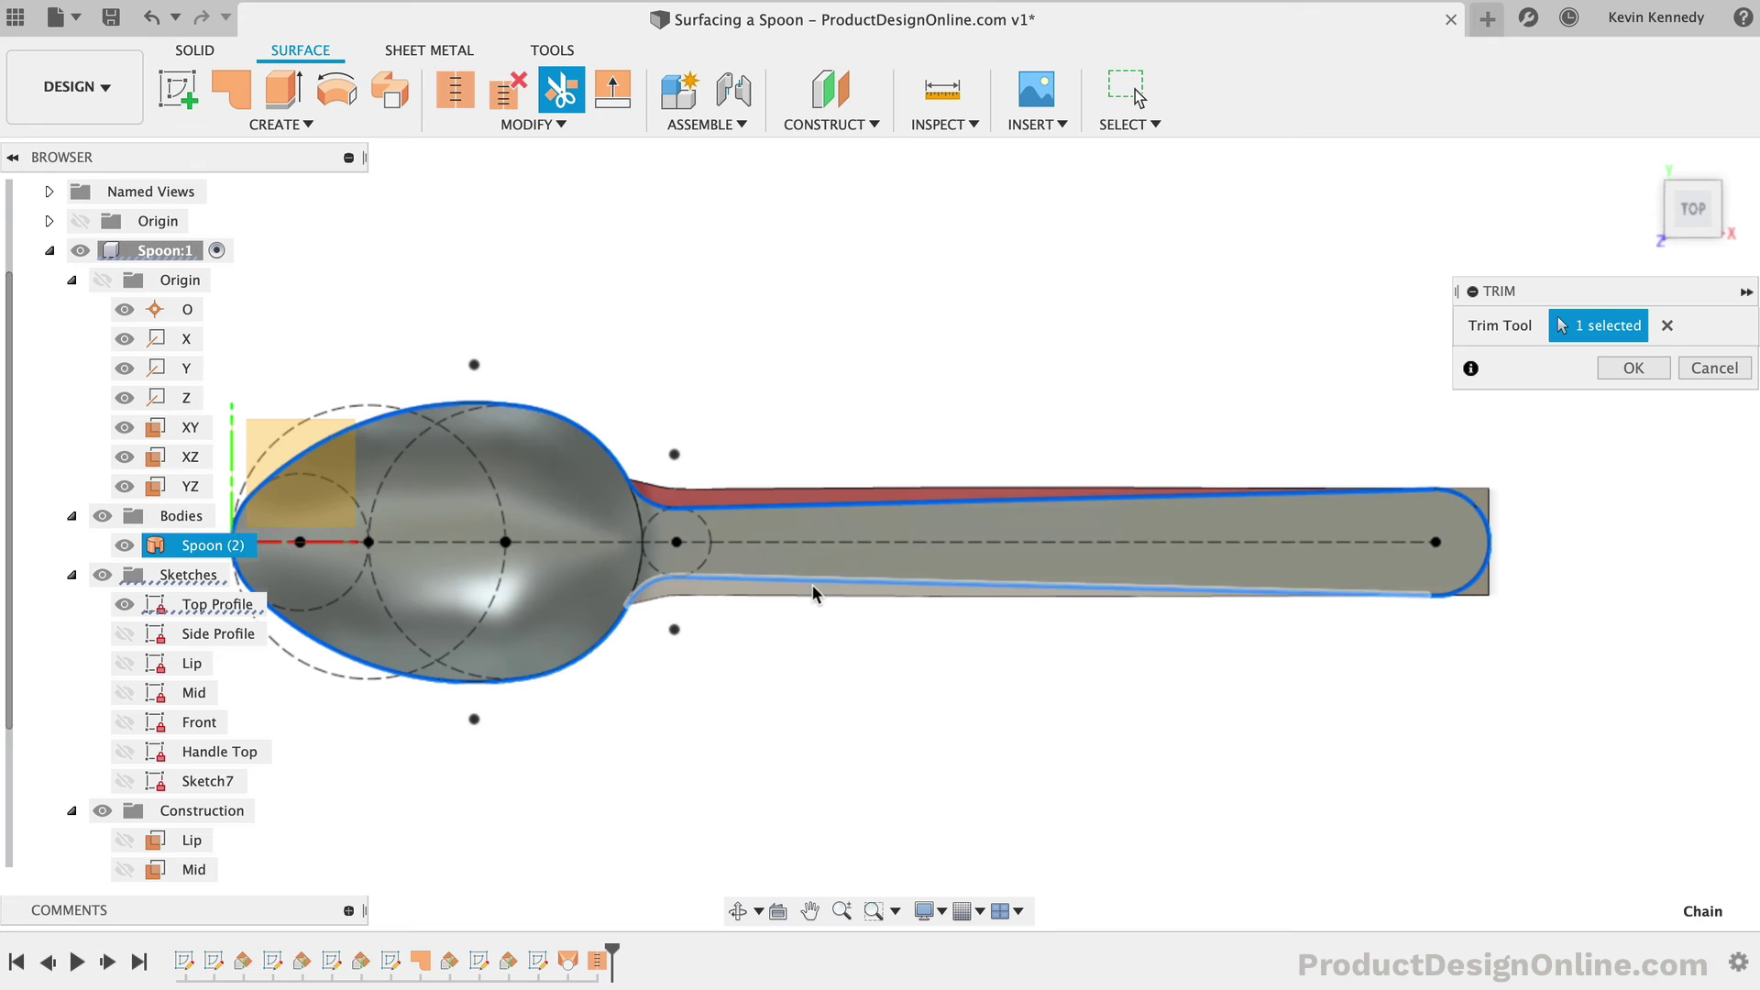
click(814, 588)
click(1482, 496)
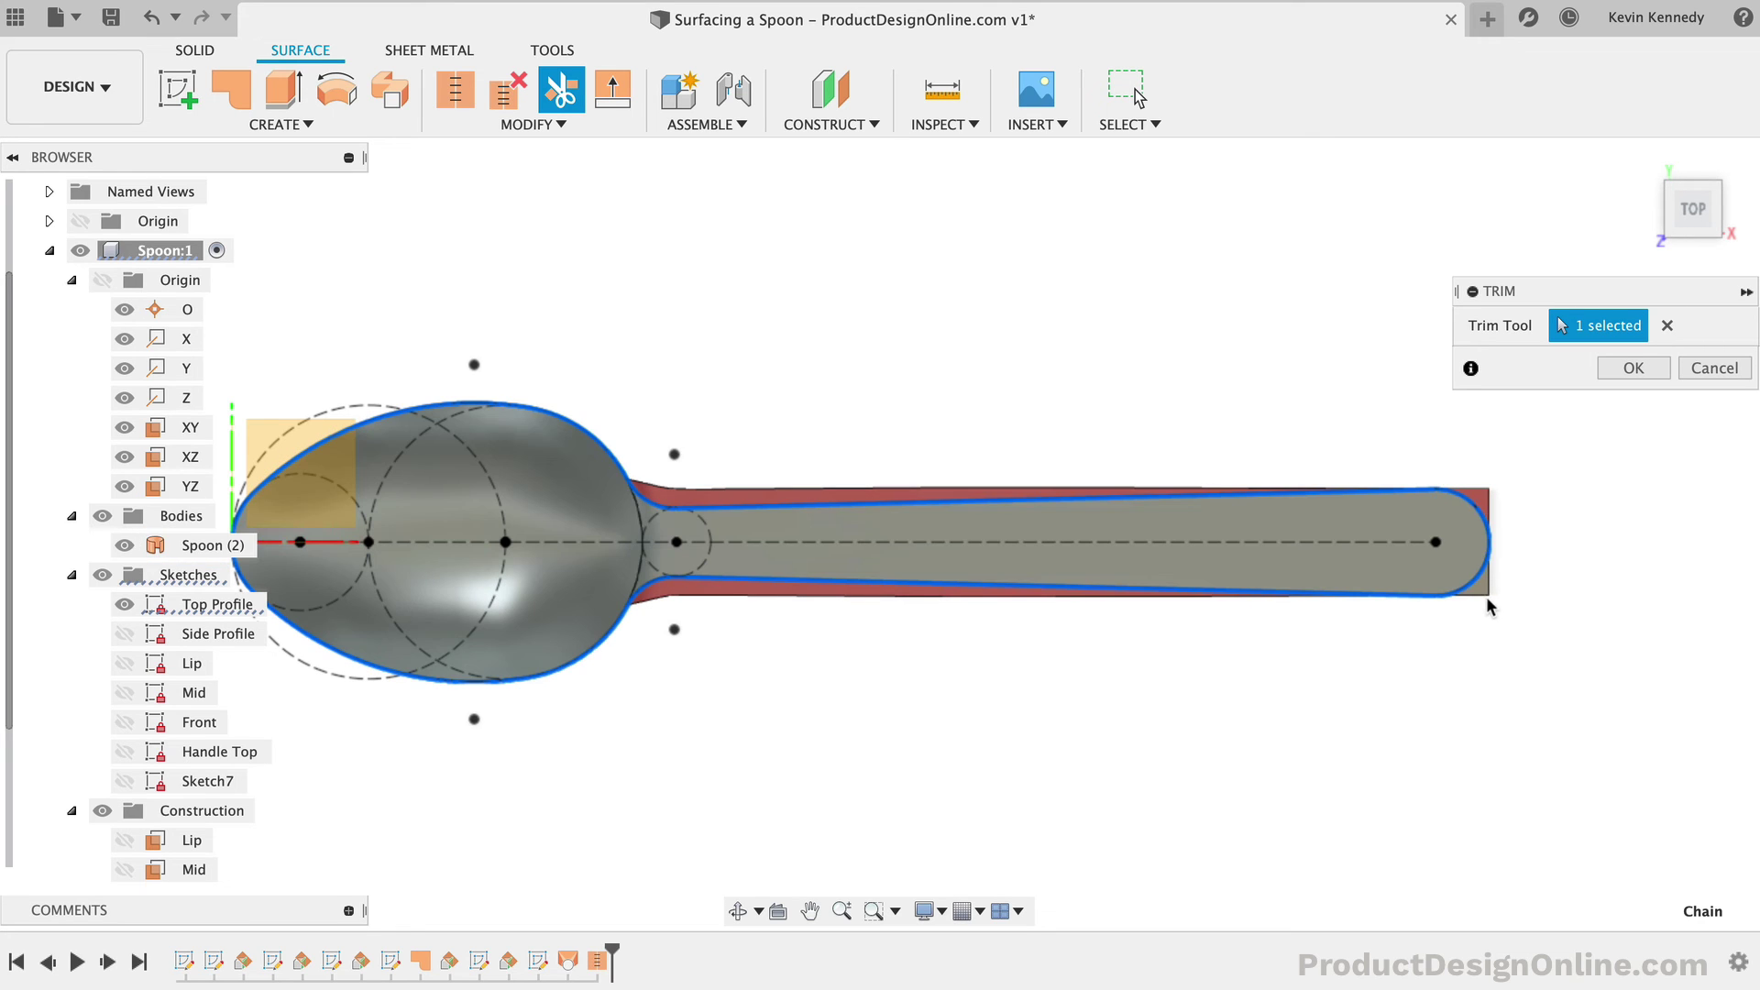
click(1485, 592)
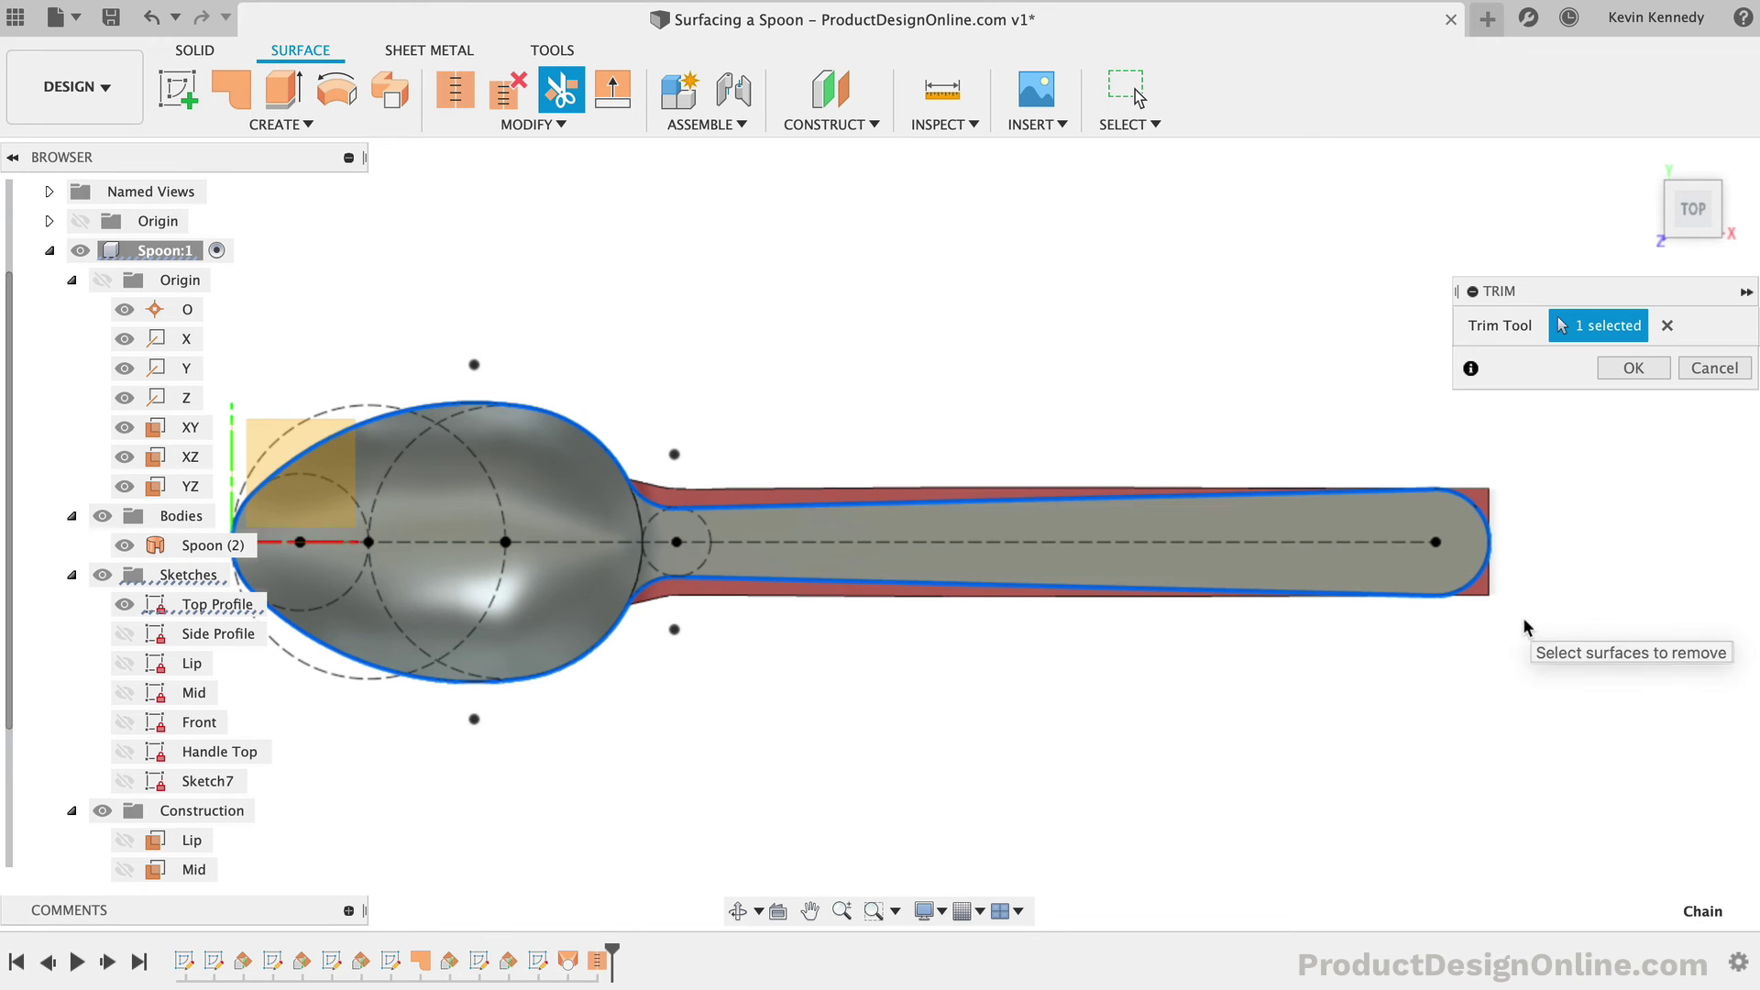
click(1633, 368)
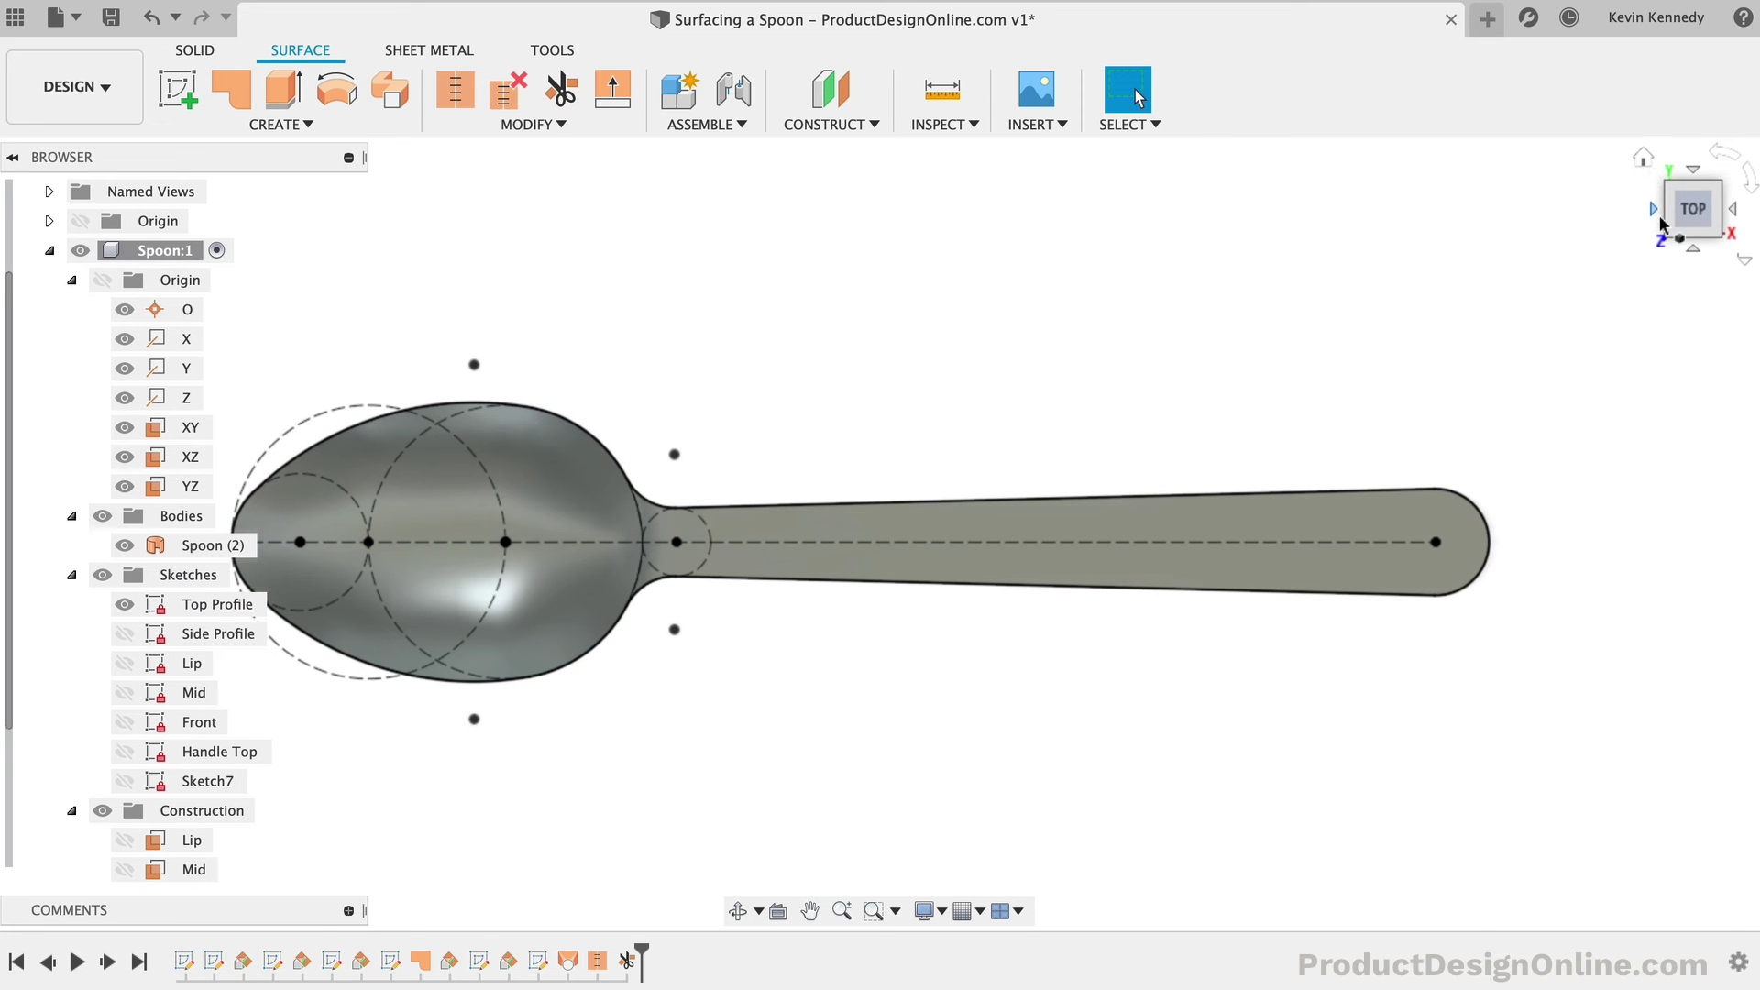
Step: Thicken the trimmed Spoon surface by -2 mm on one side as a new body
mouse_move(1672, 243)
mouse_down()
mouse_move(1697, 183)
mouse_move(1746, 140)
mouse_move(1667, 91)
mouse_move(1746, 136)
mouse_up()
scroll(1413, 308, left, 3)
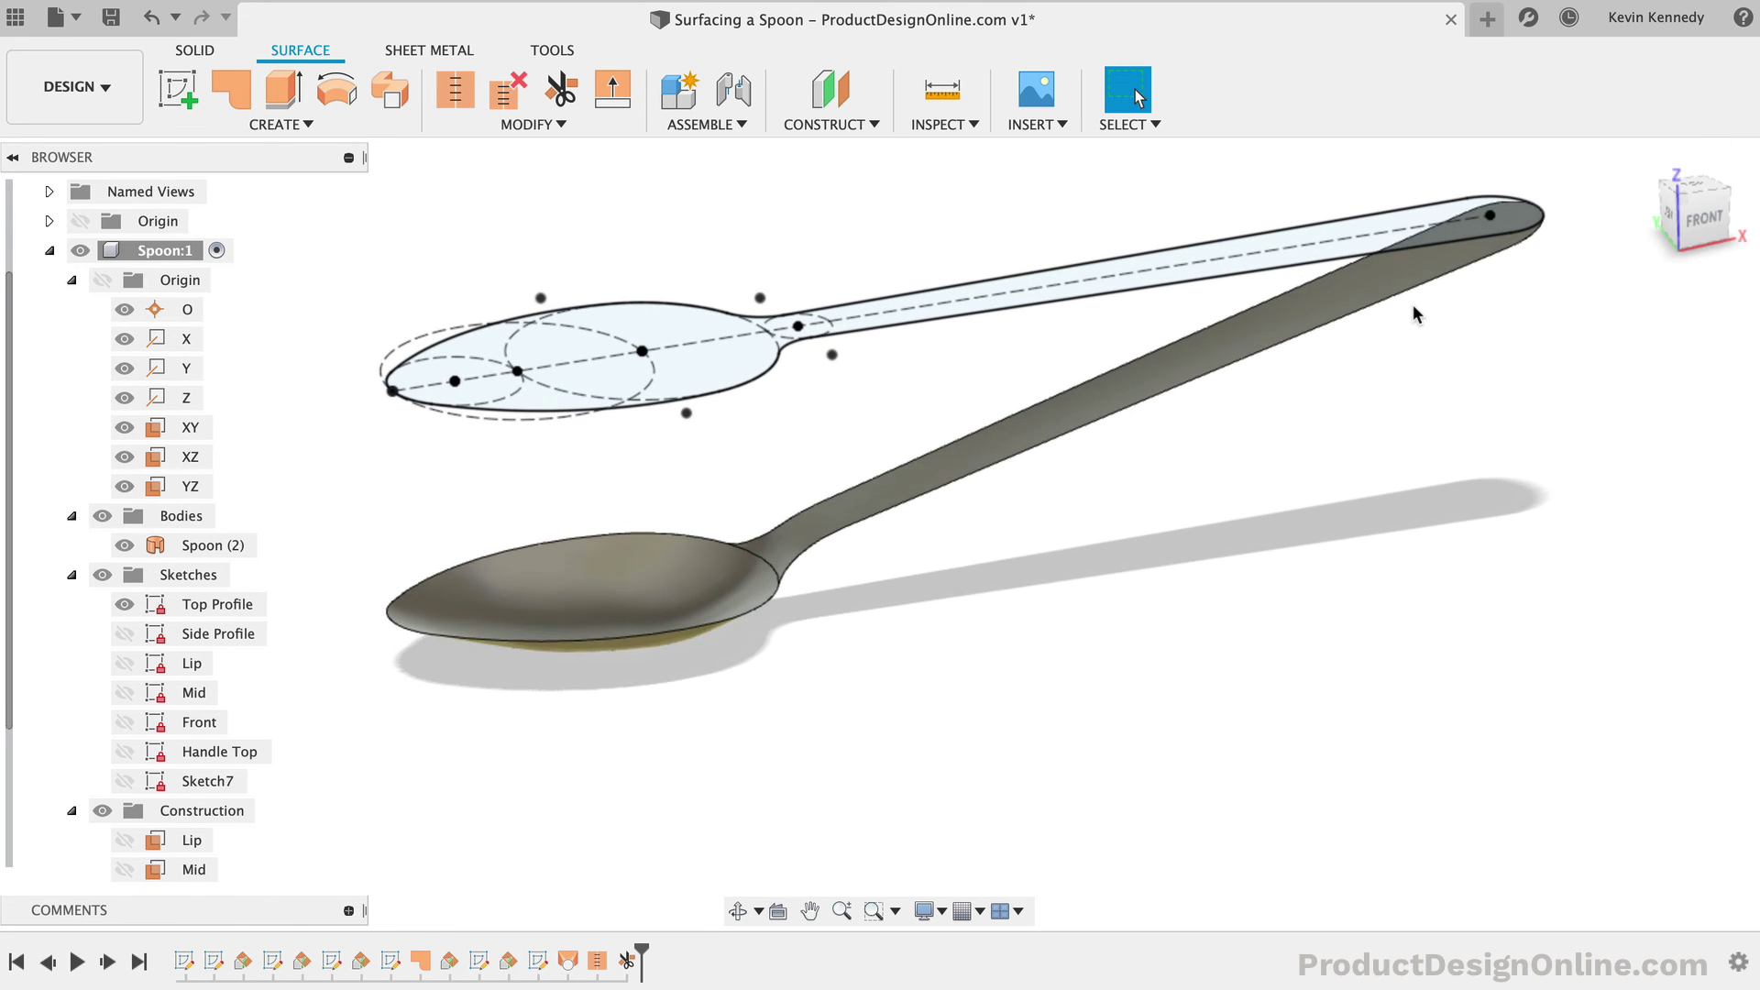
click(204, 545)
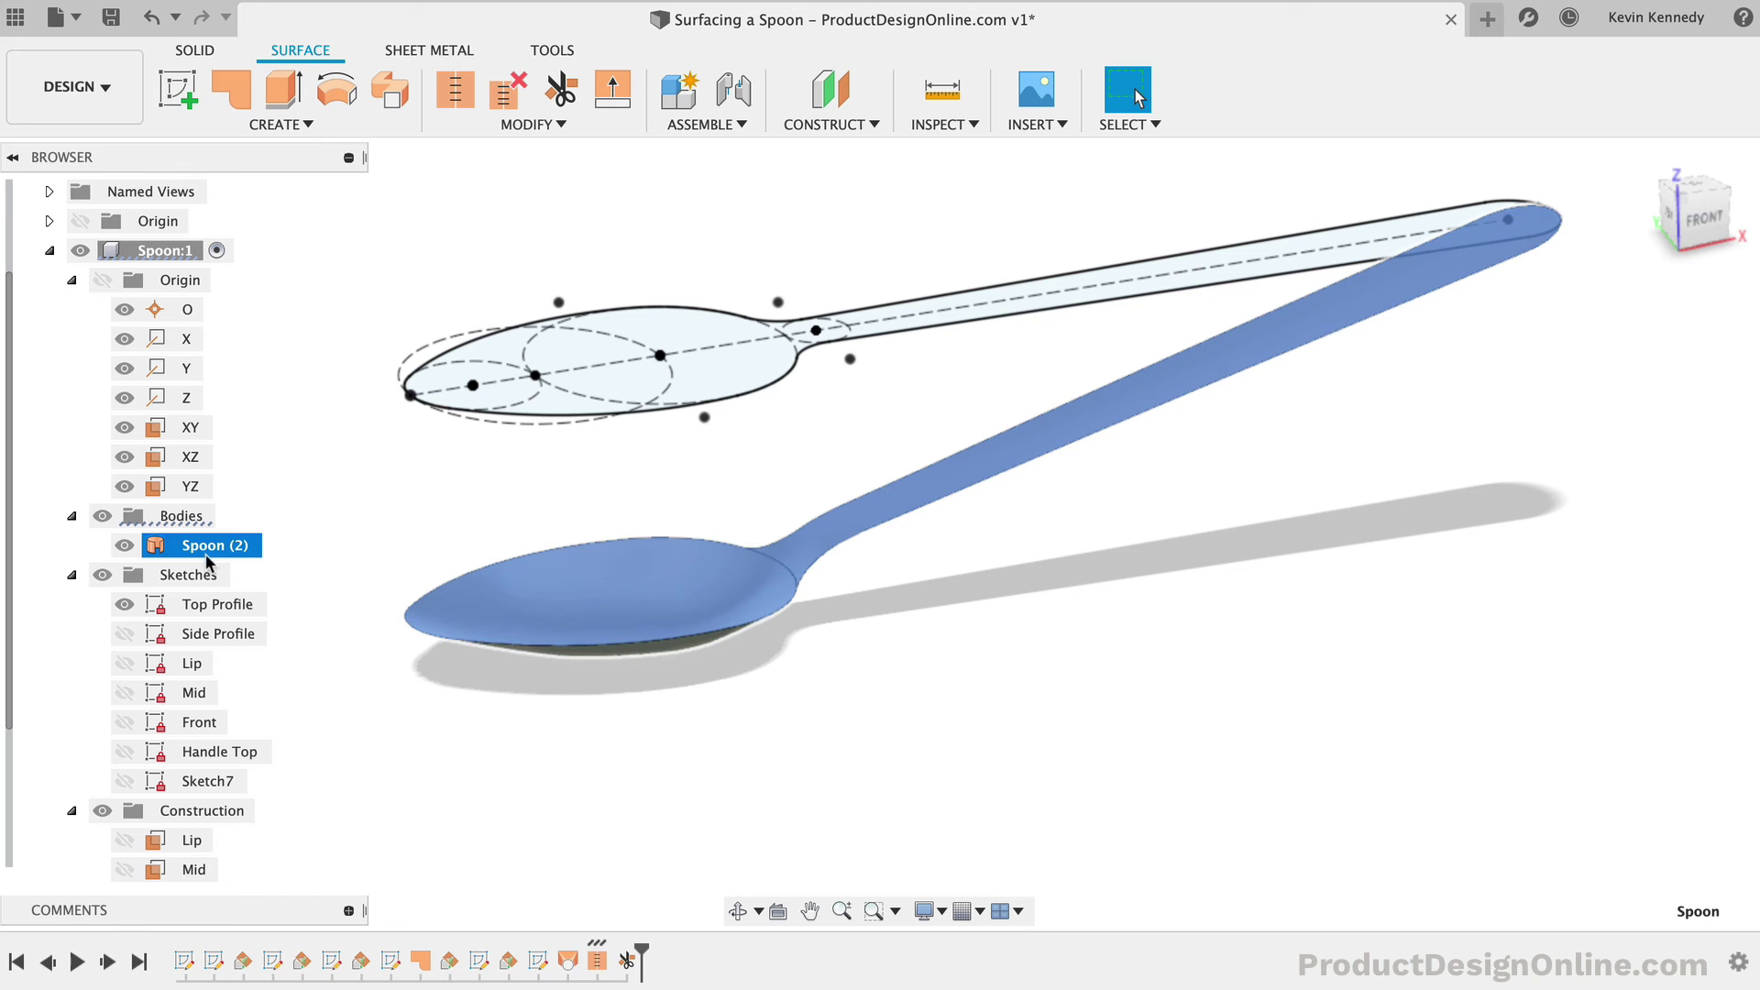
click(309, 129)
click(259, 442)
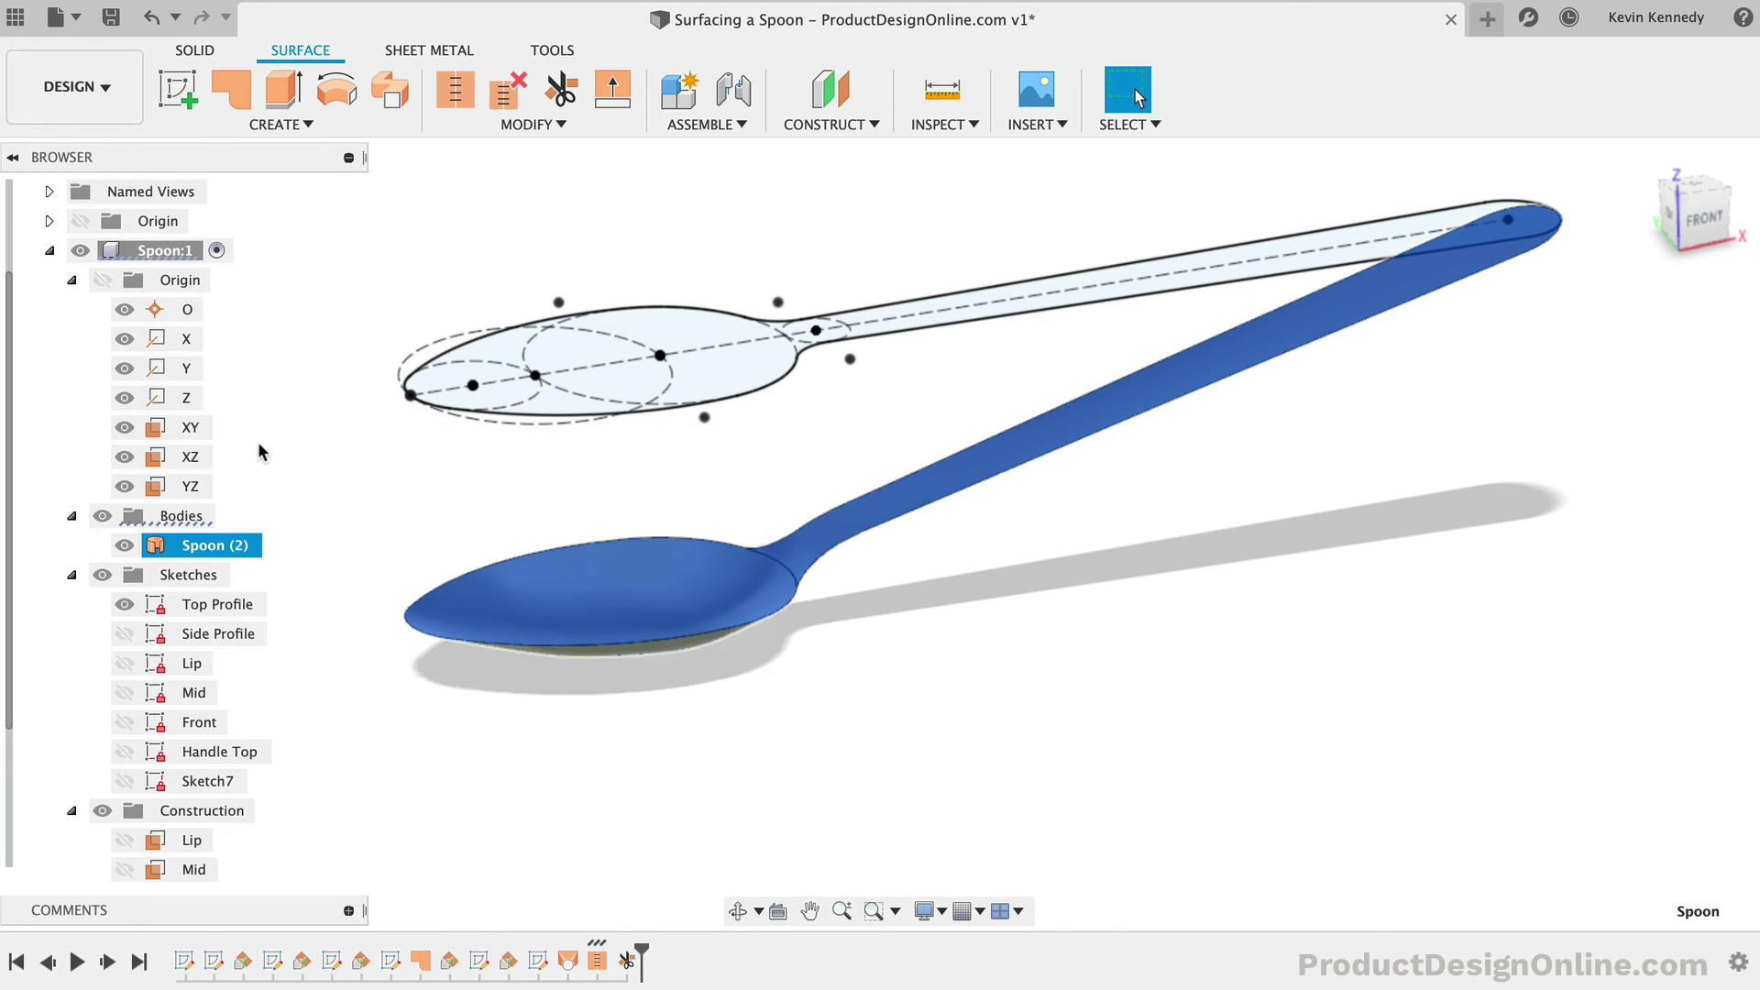
text(-2)
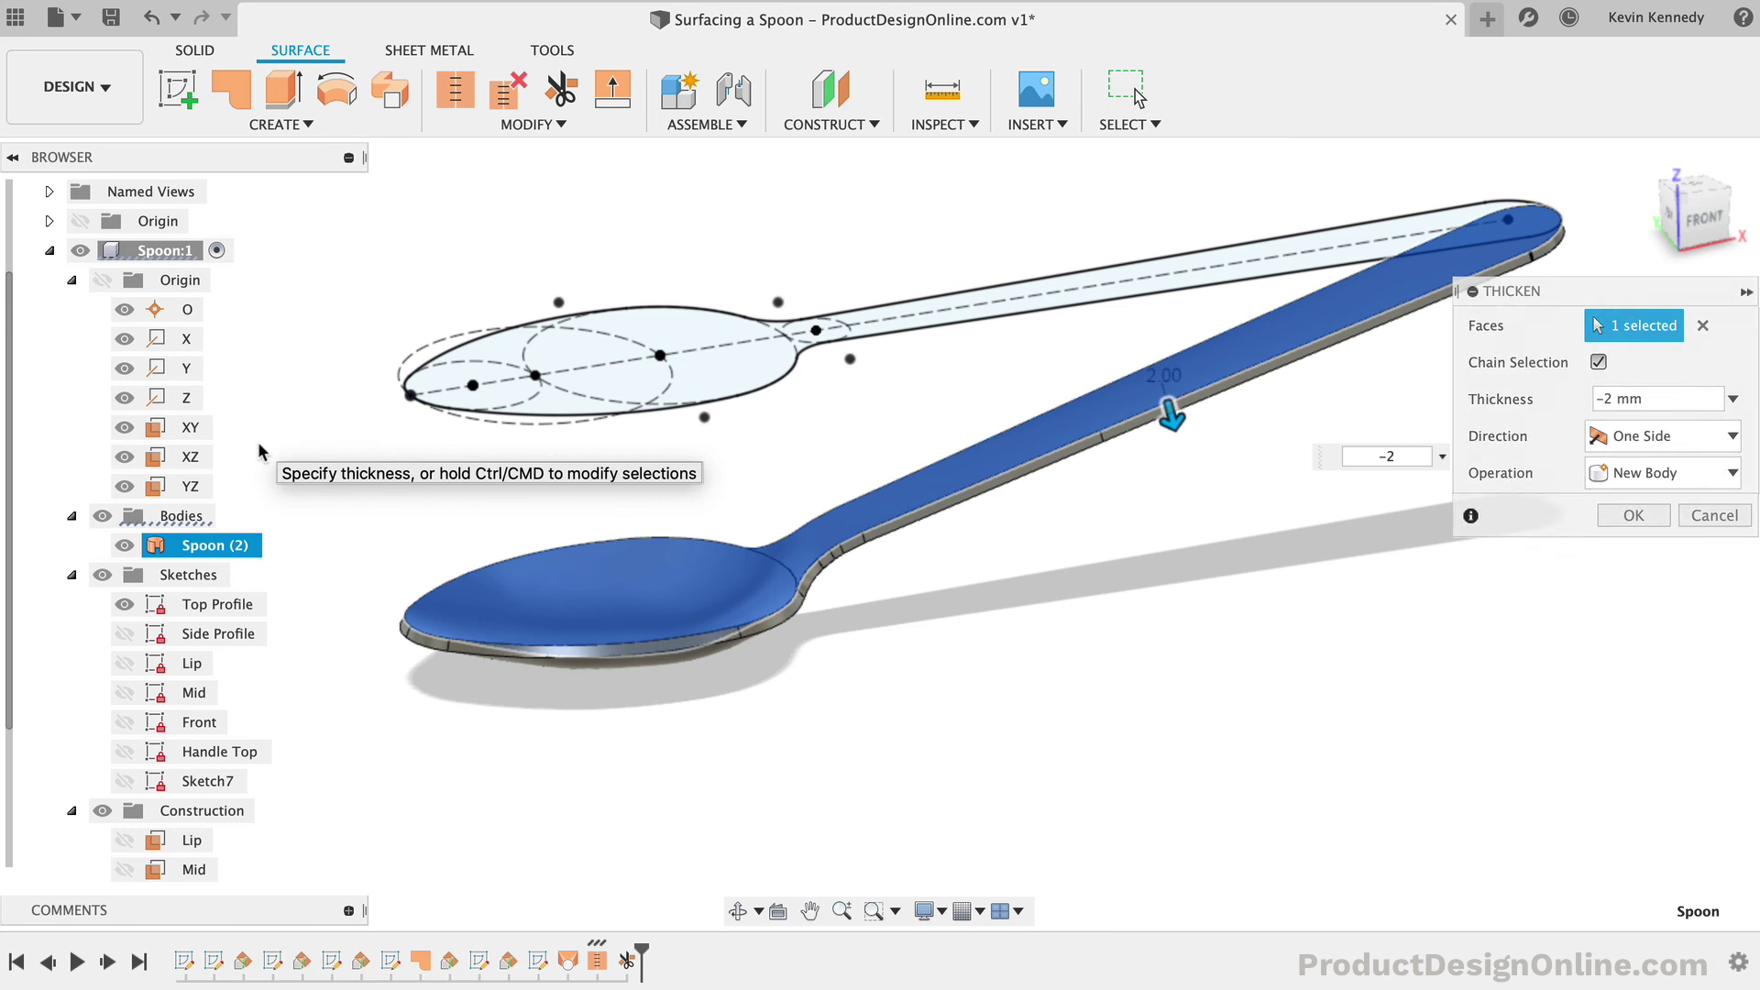
key(Return)
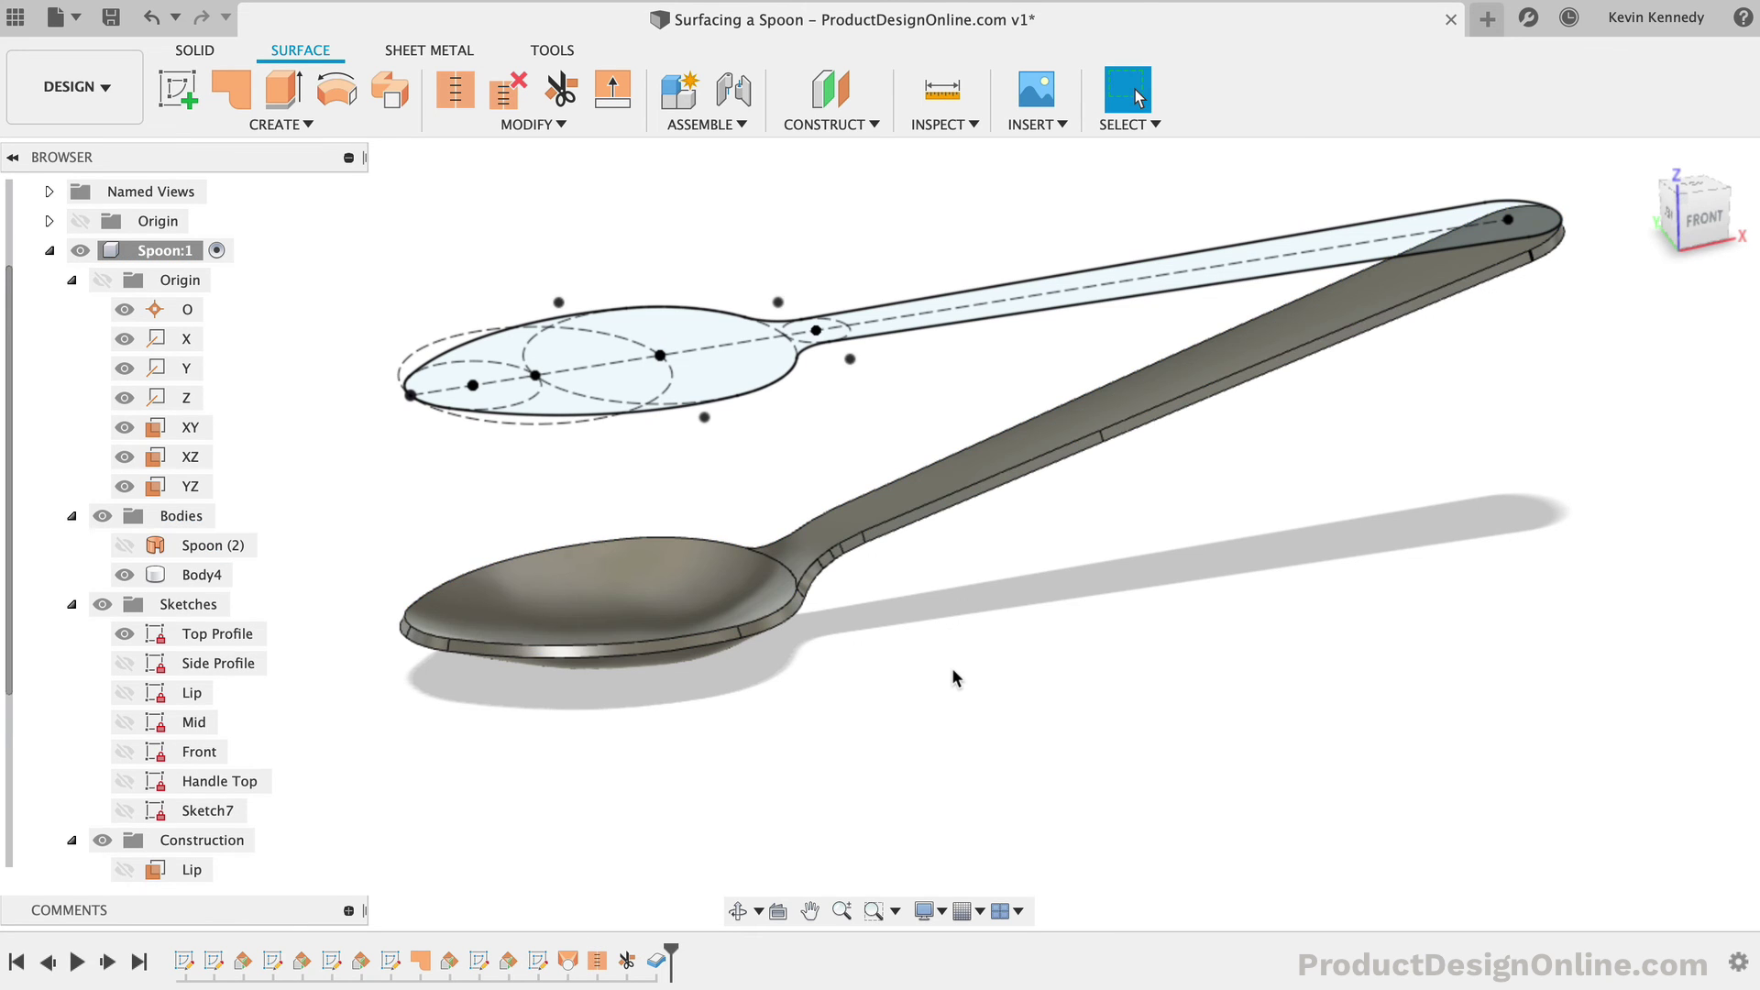
Step: Show the Side Profile sketch, open it for editing and set the bowl arc's radius to 90 mm
click(1682, 203)
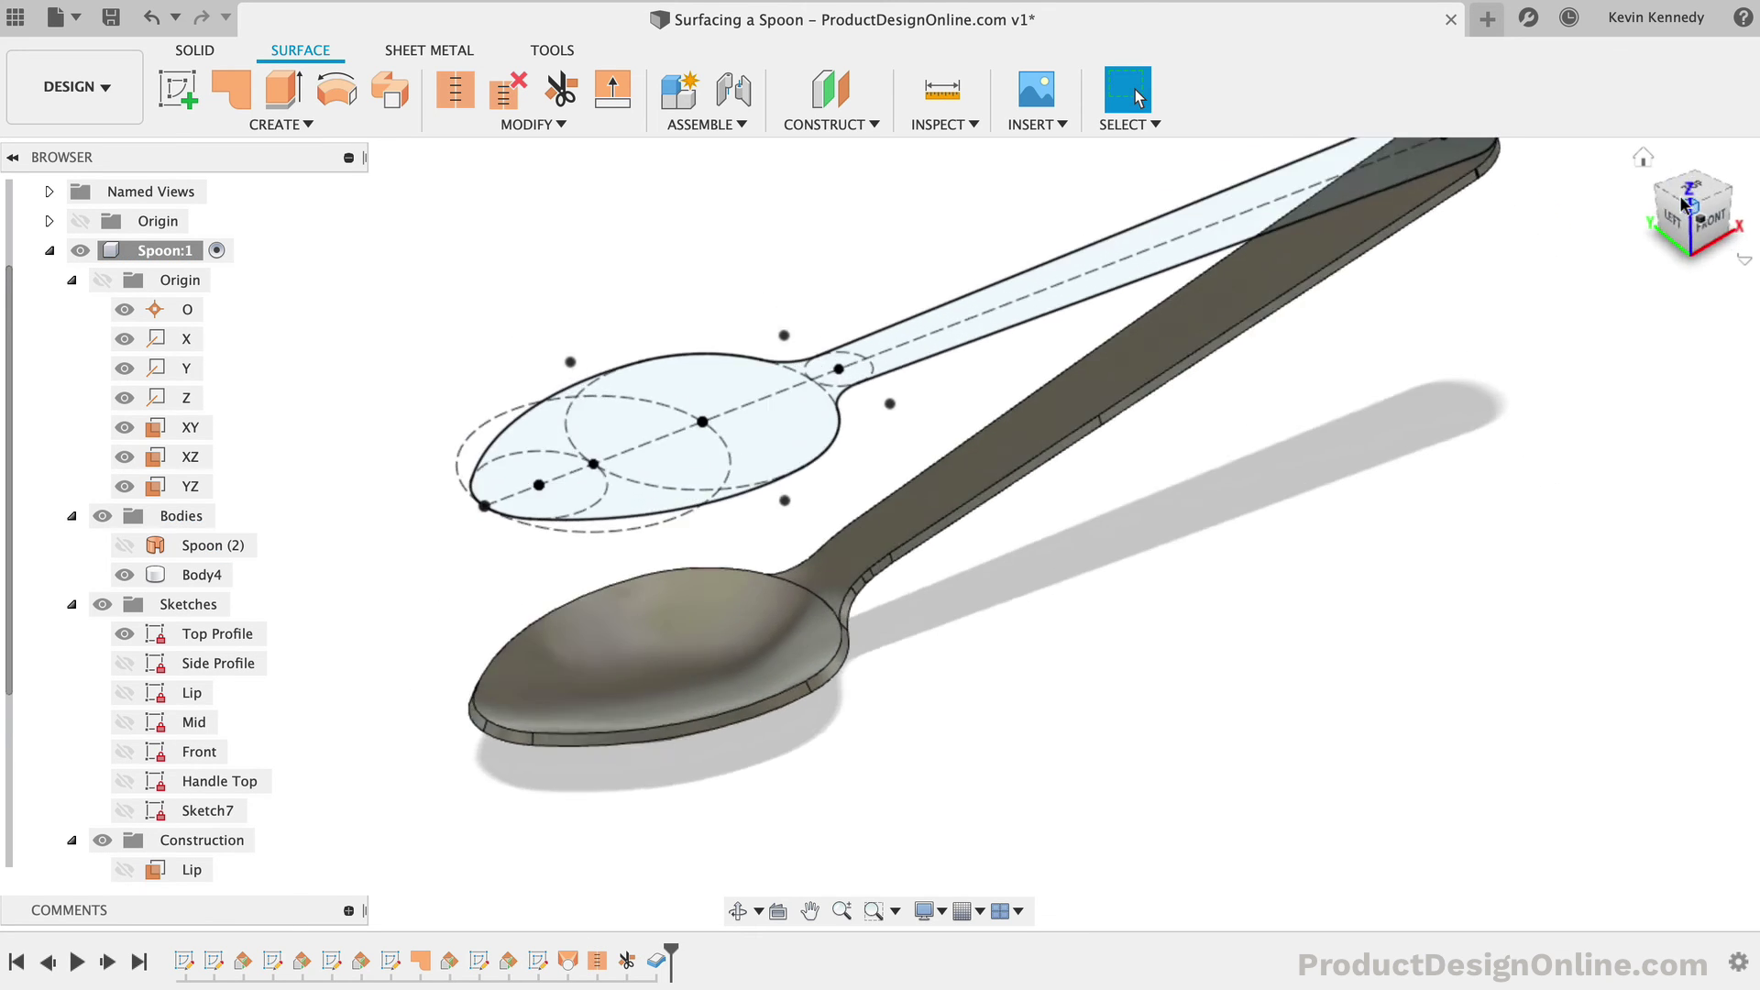
drag(1700, 233, 1634, 204)
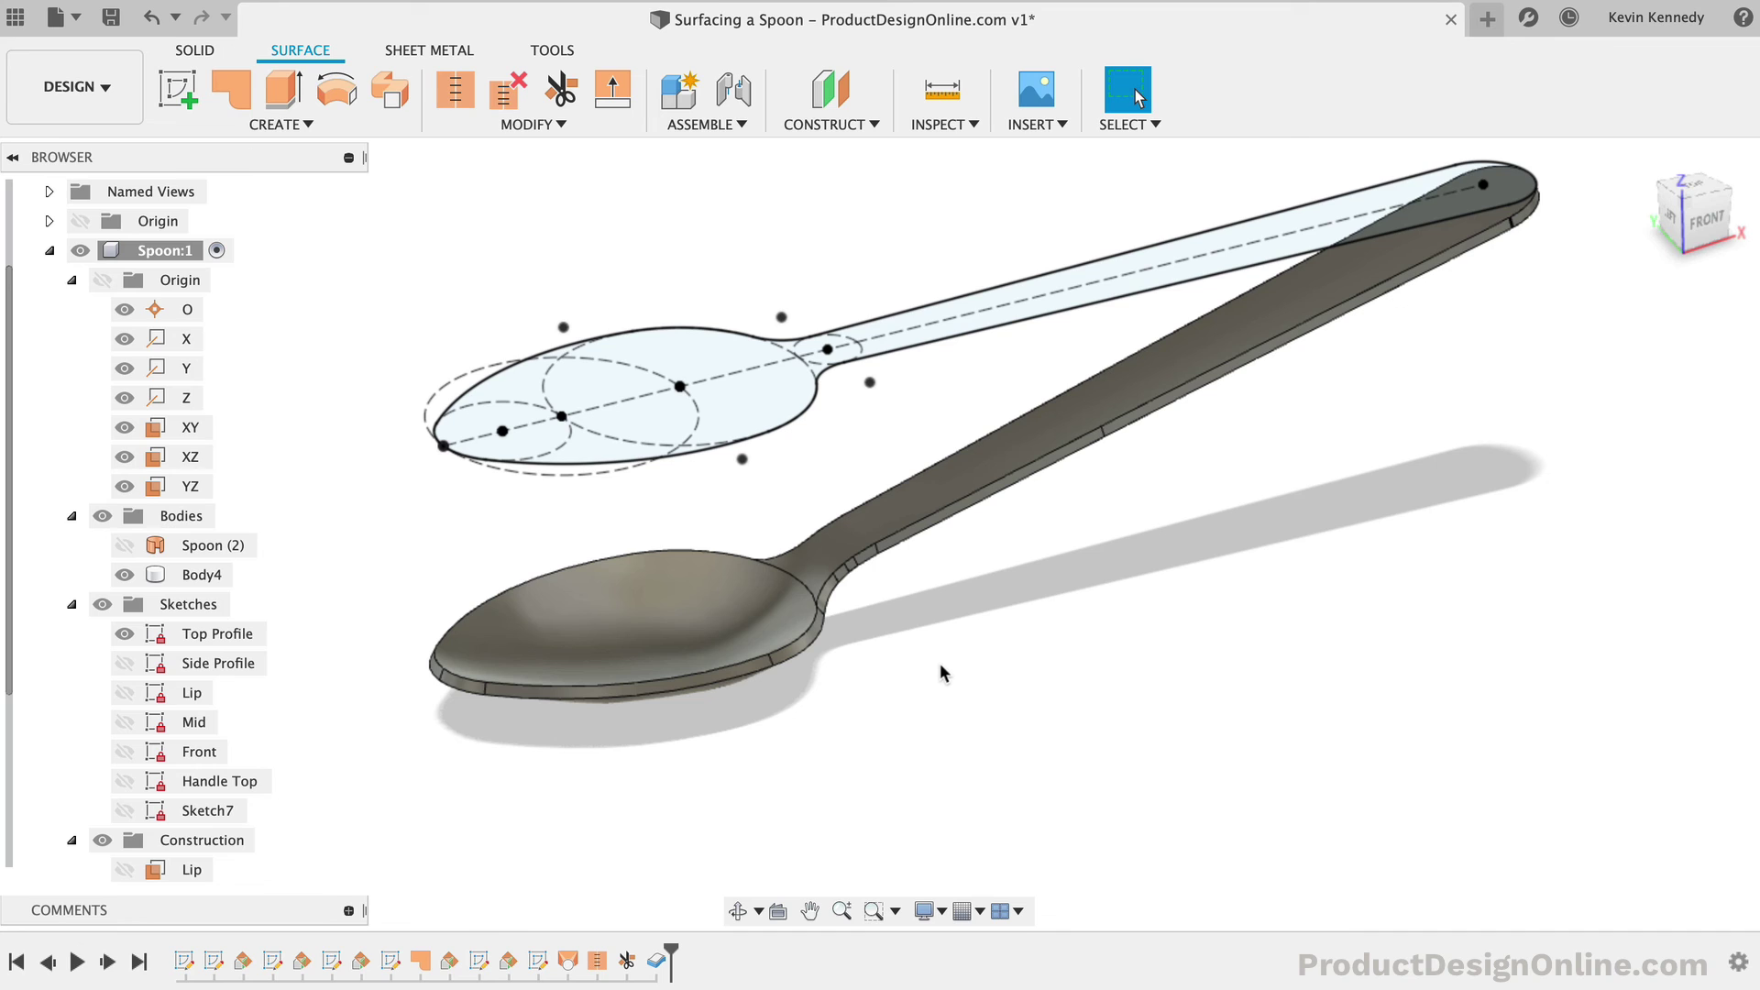
click(125, 663)
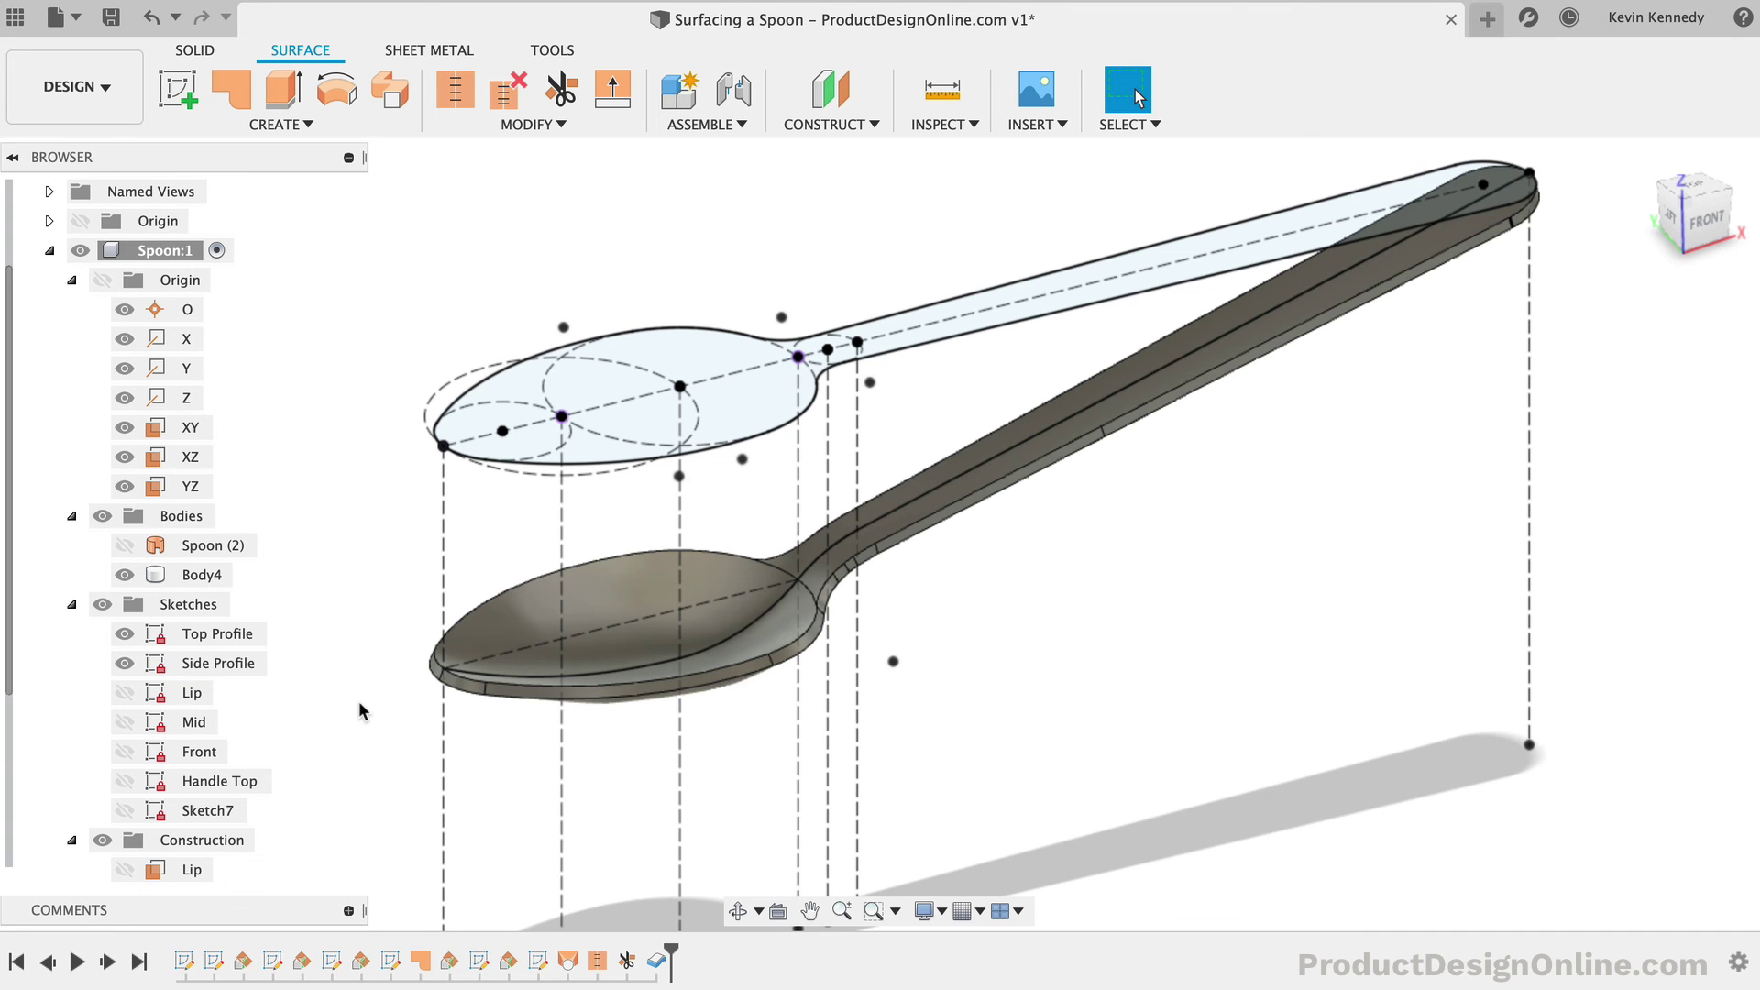
right_click(224, 665)
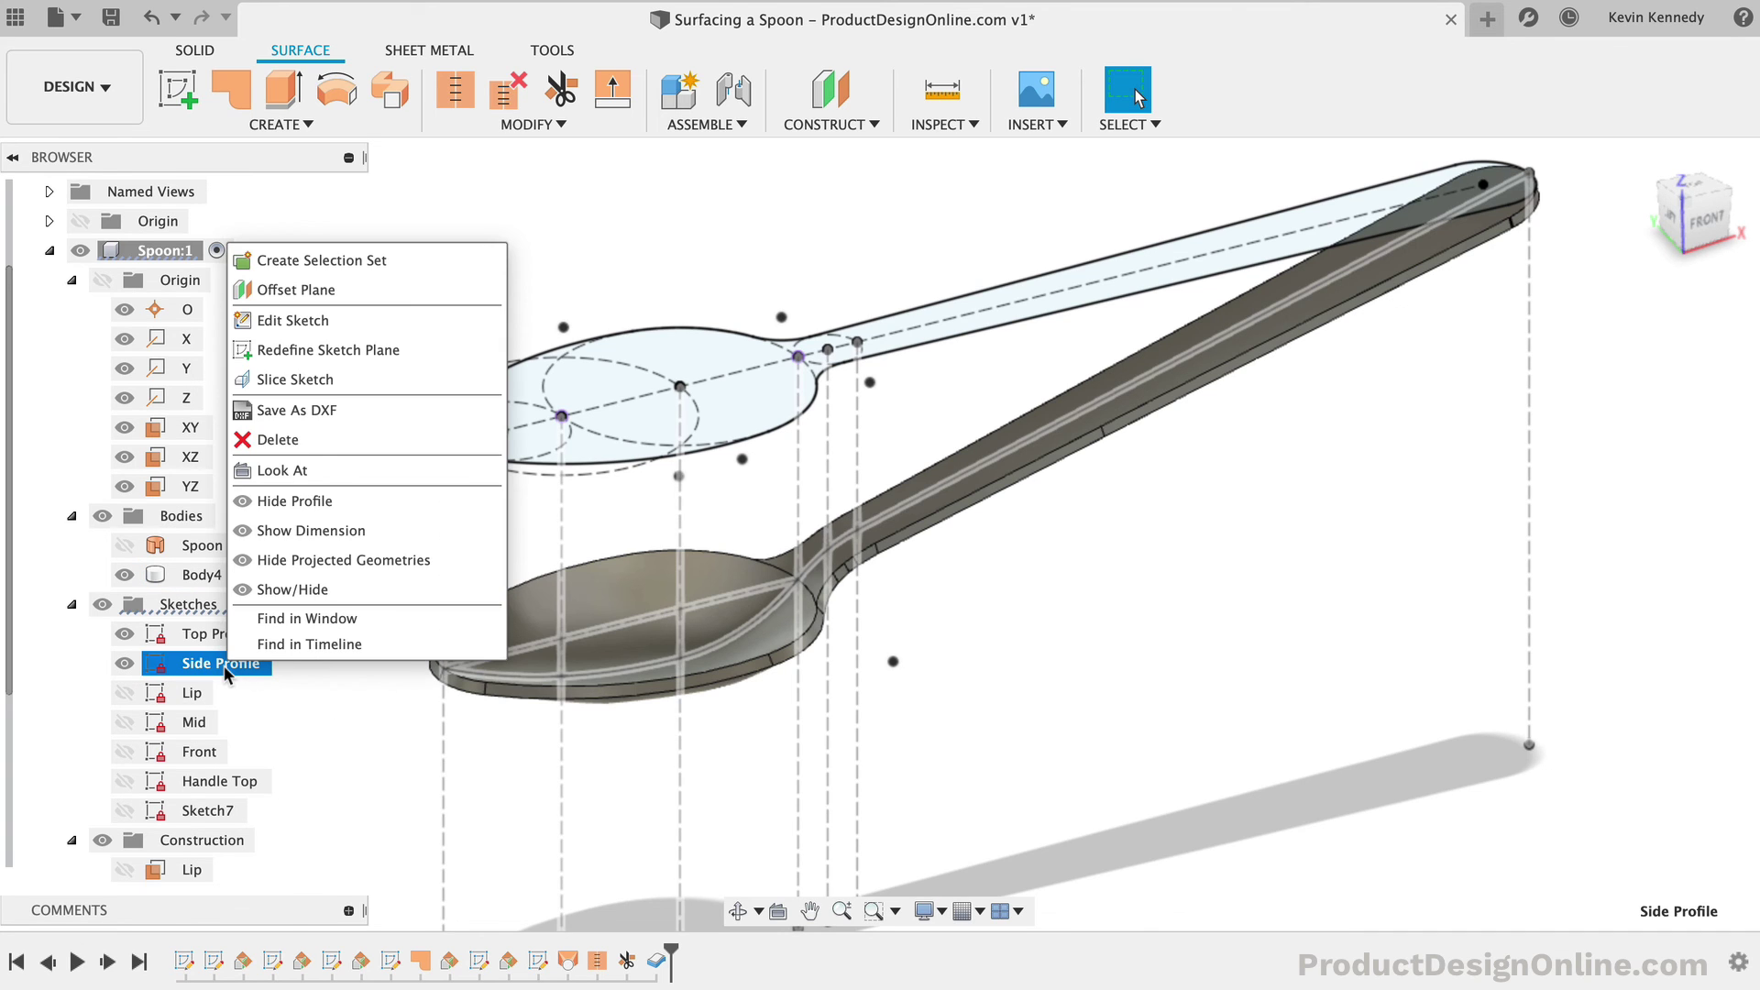
click(346, 321)
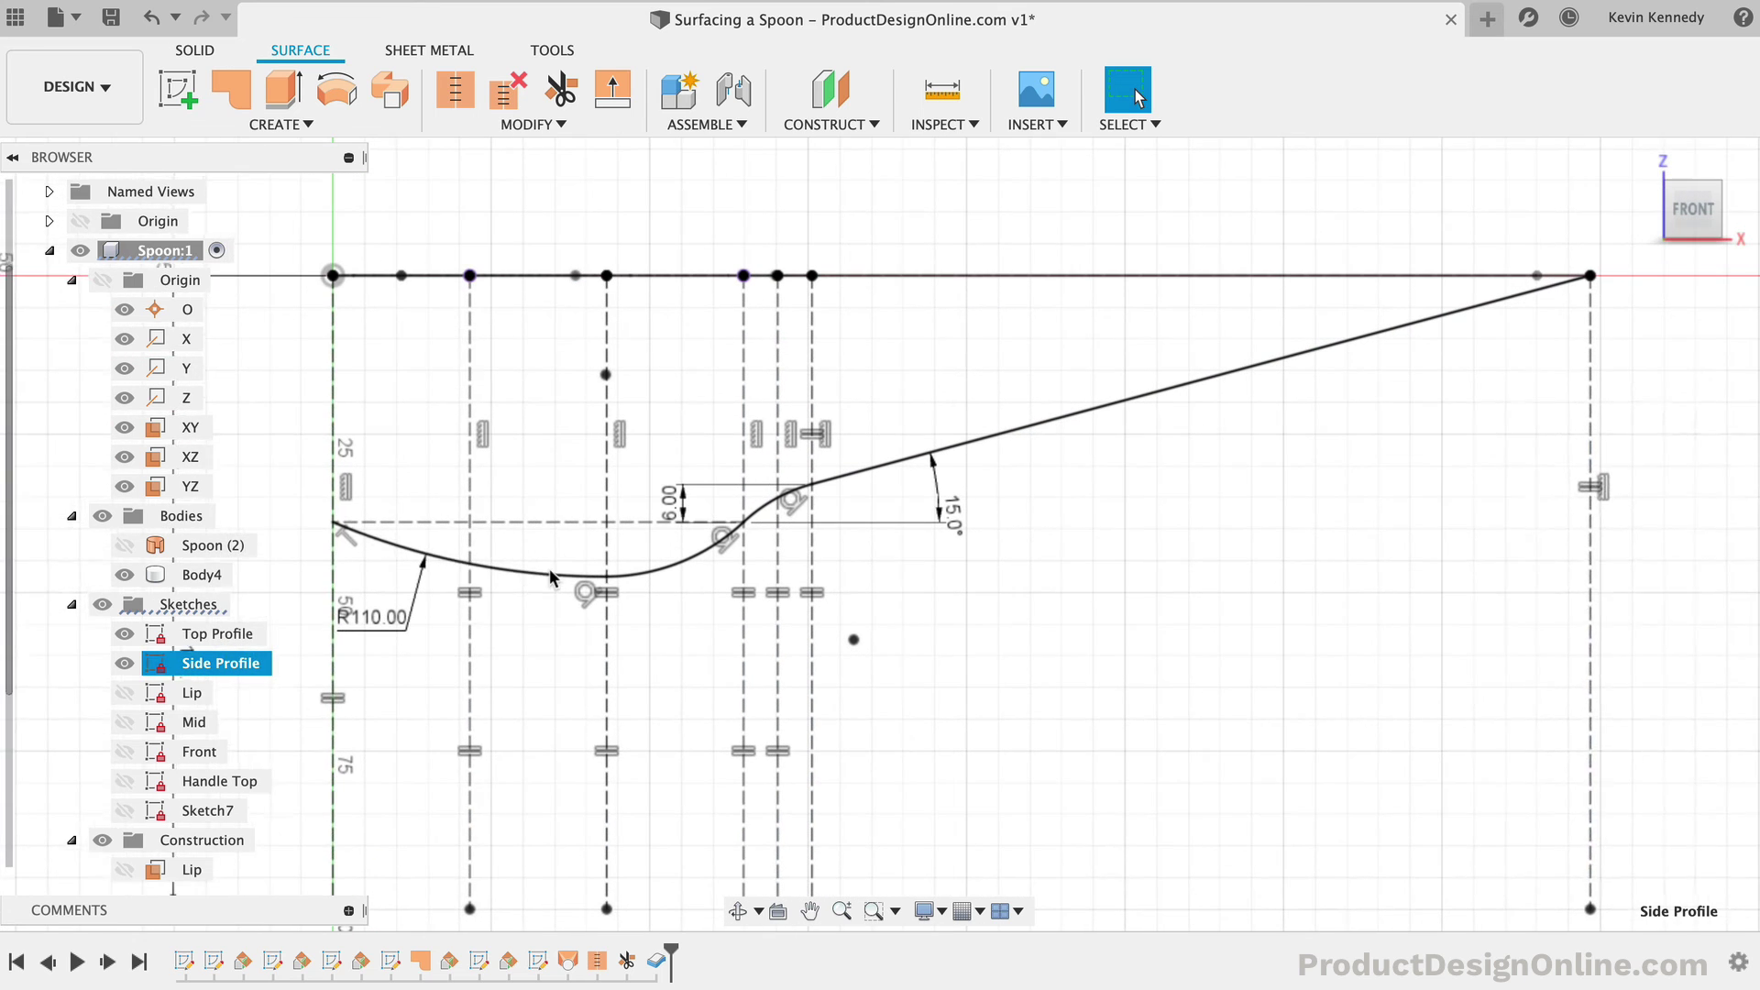
click(369, 621)
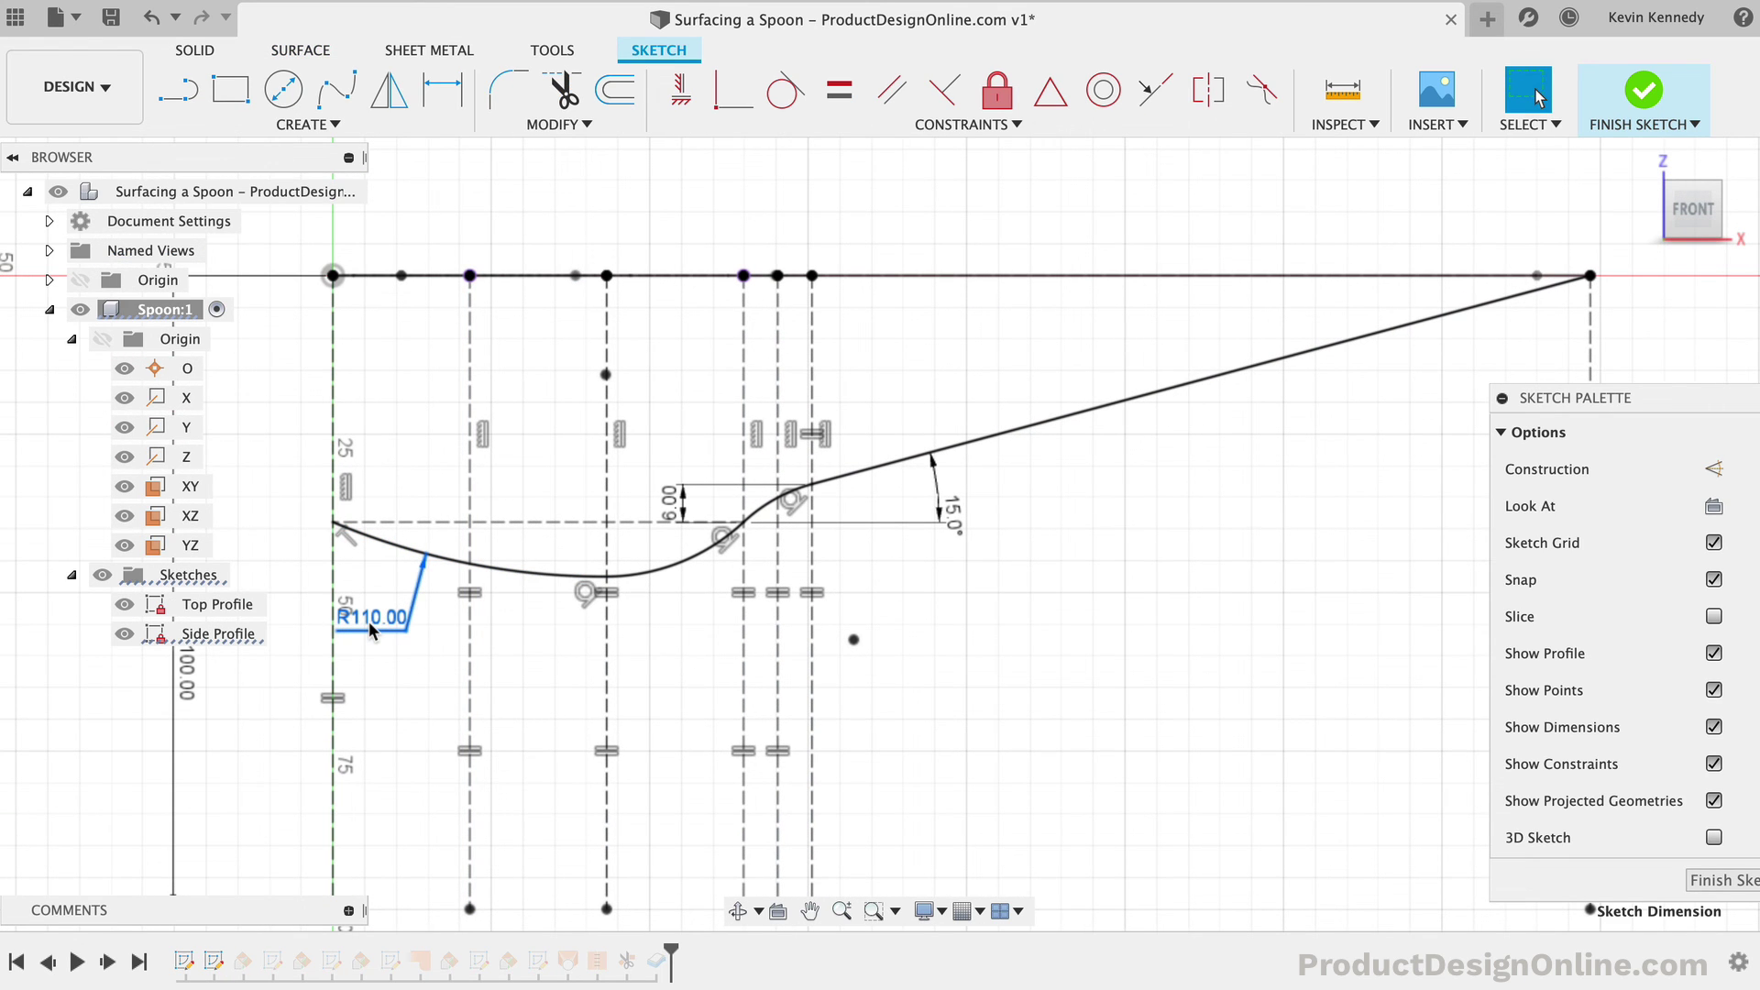
double_click(369, 622)
text(90)
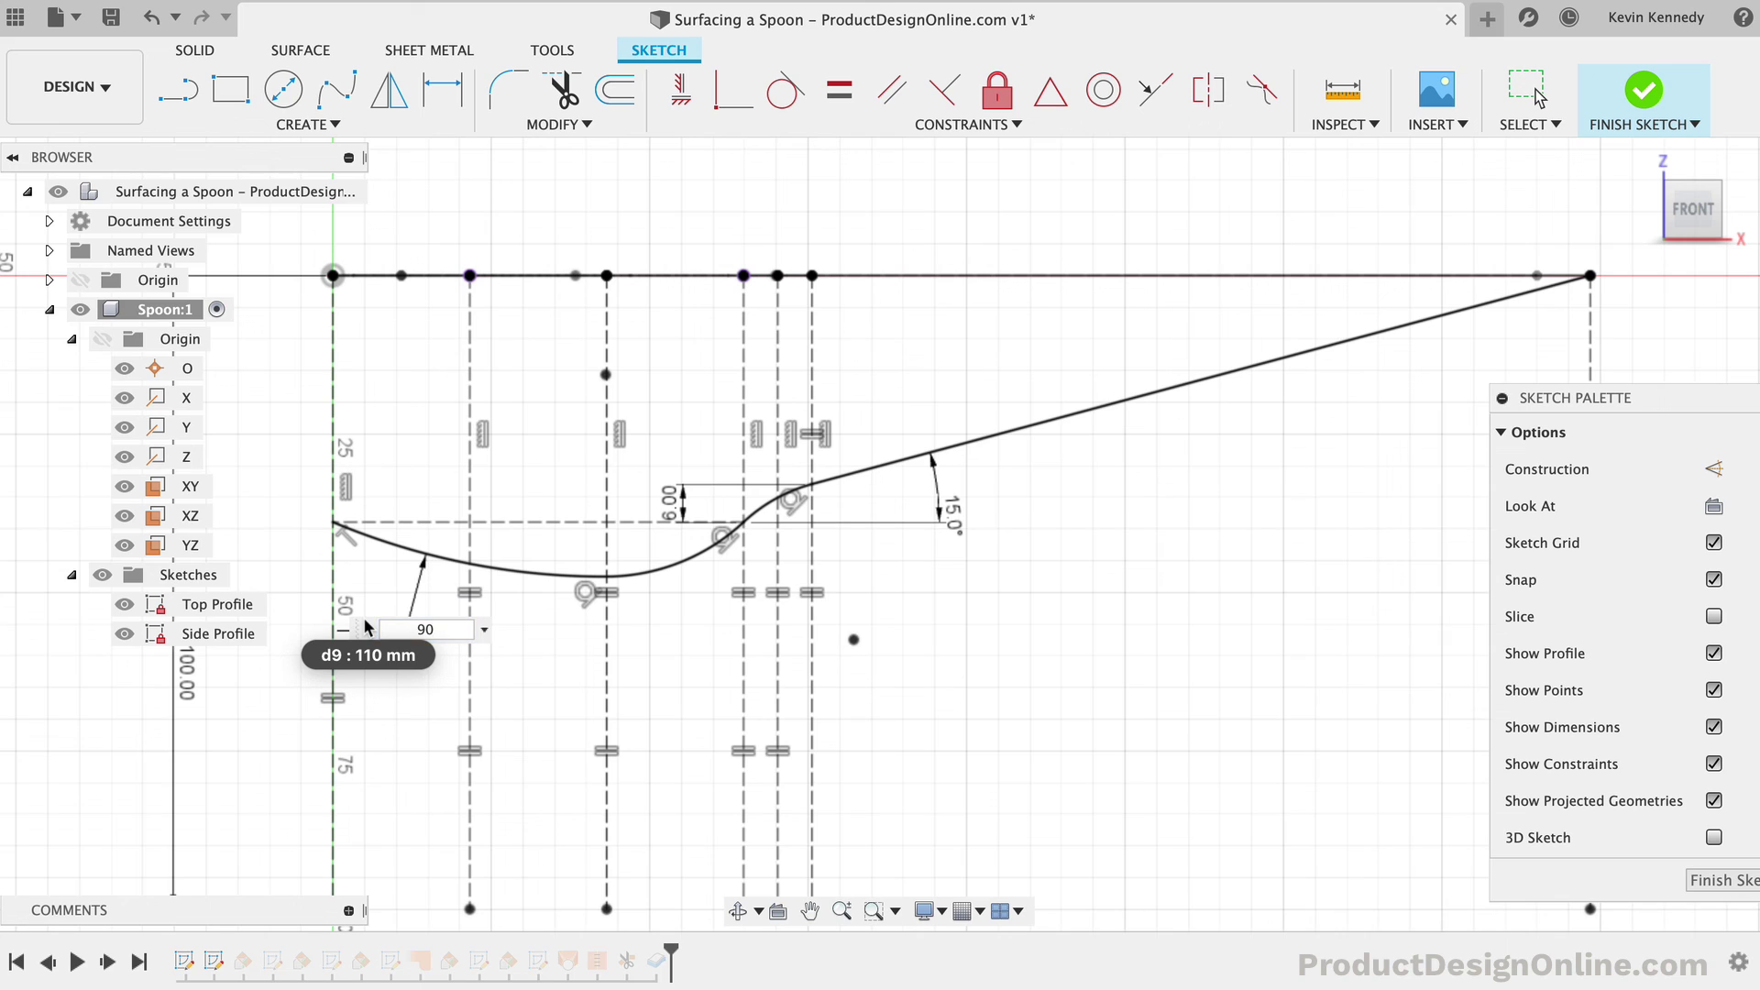
key(Return)
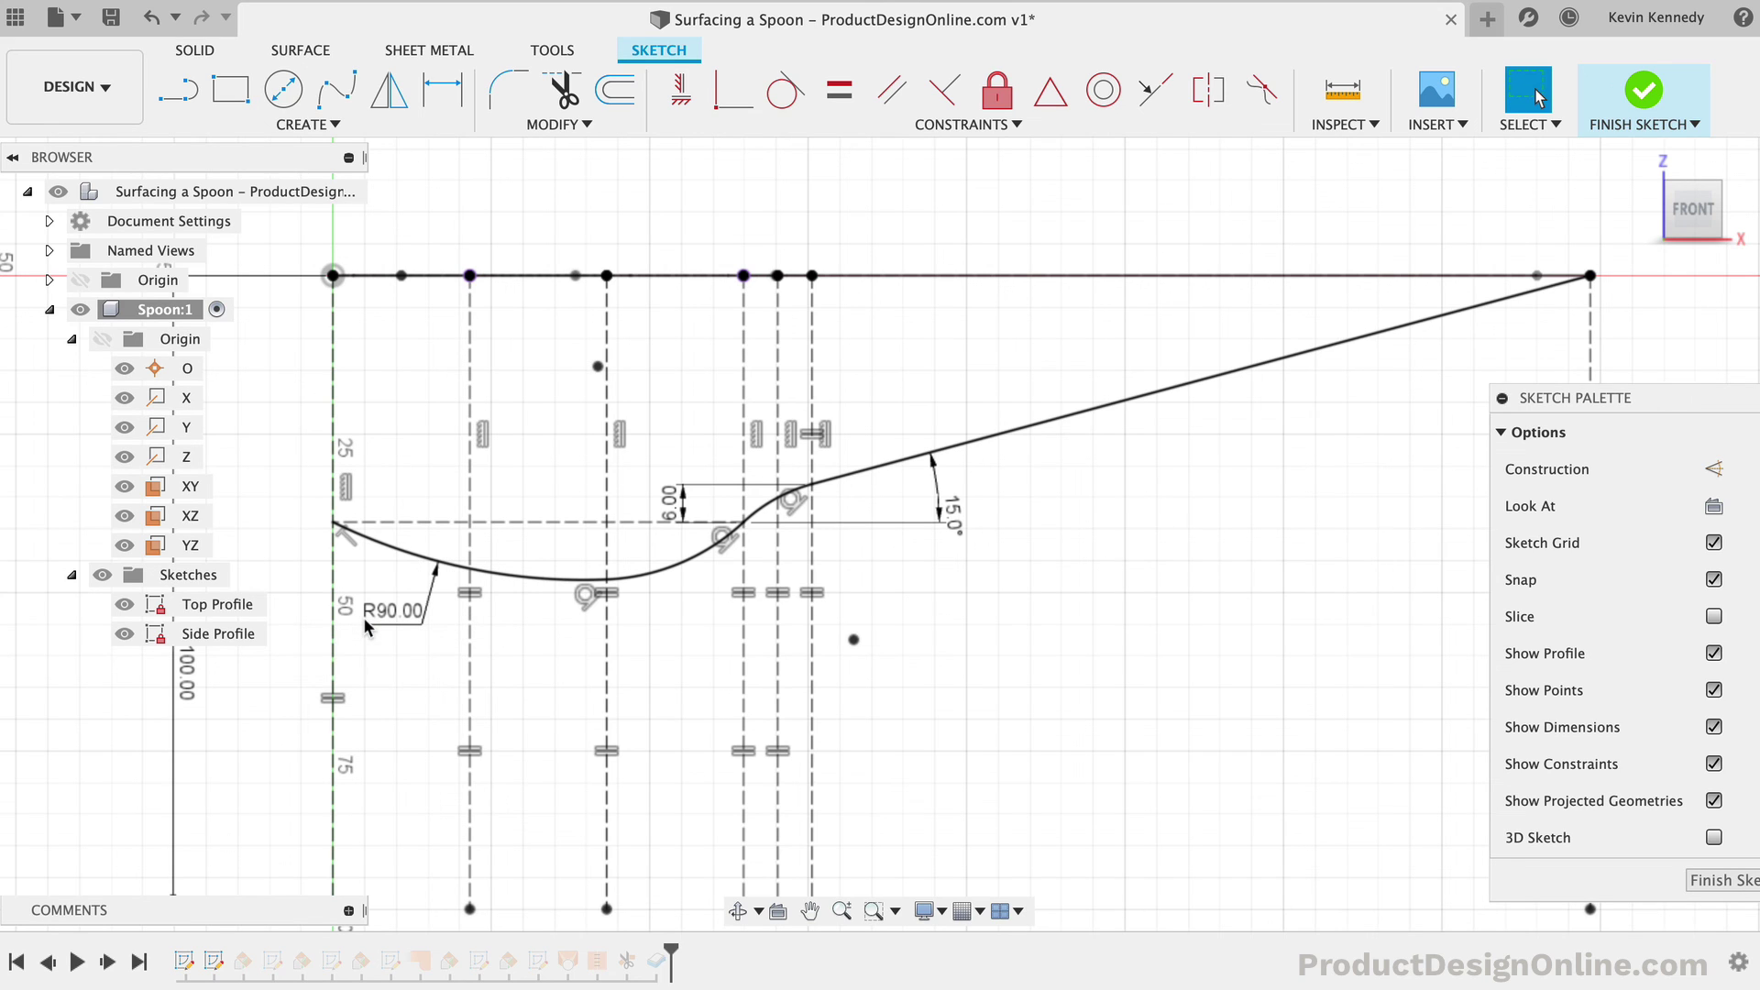
Step: Set the handle line's angle to 18 degrees, finish the sketch, and hide the Top Profile and Side Profile sketches
double_click(955, 514)
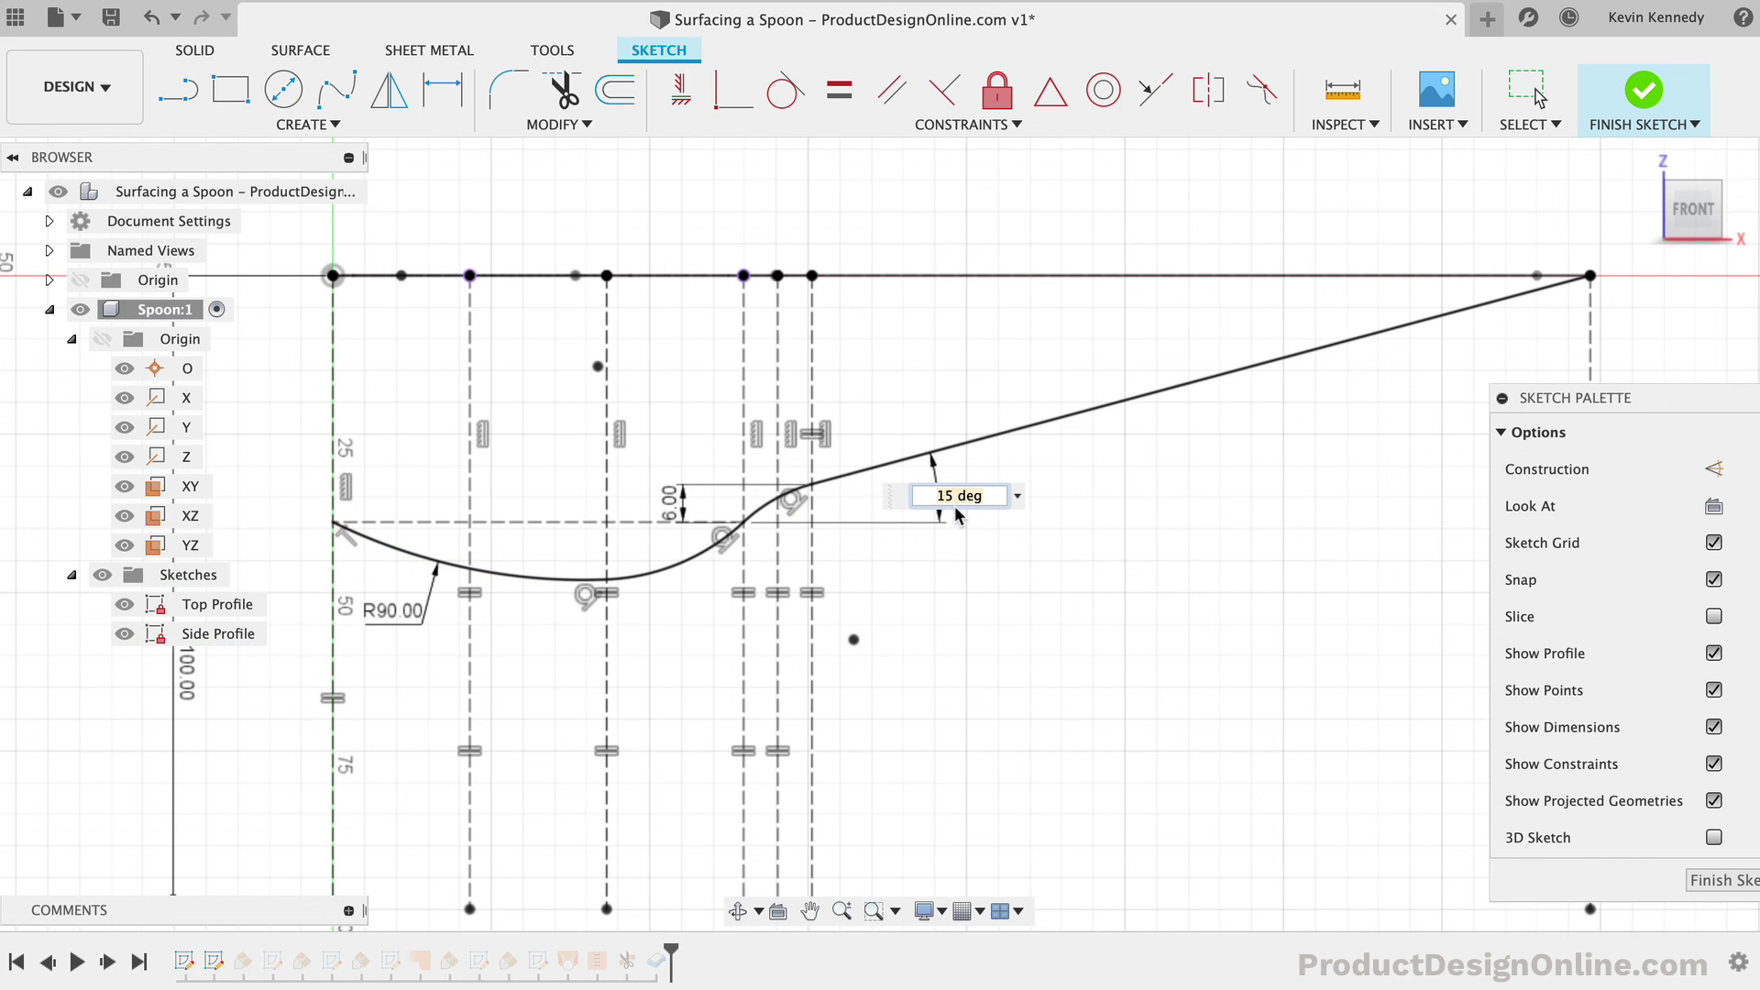
text(18)
key(Return)
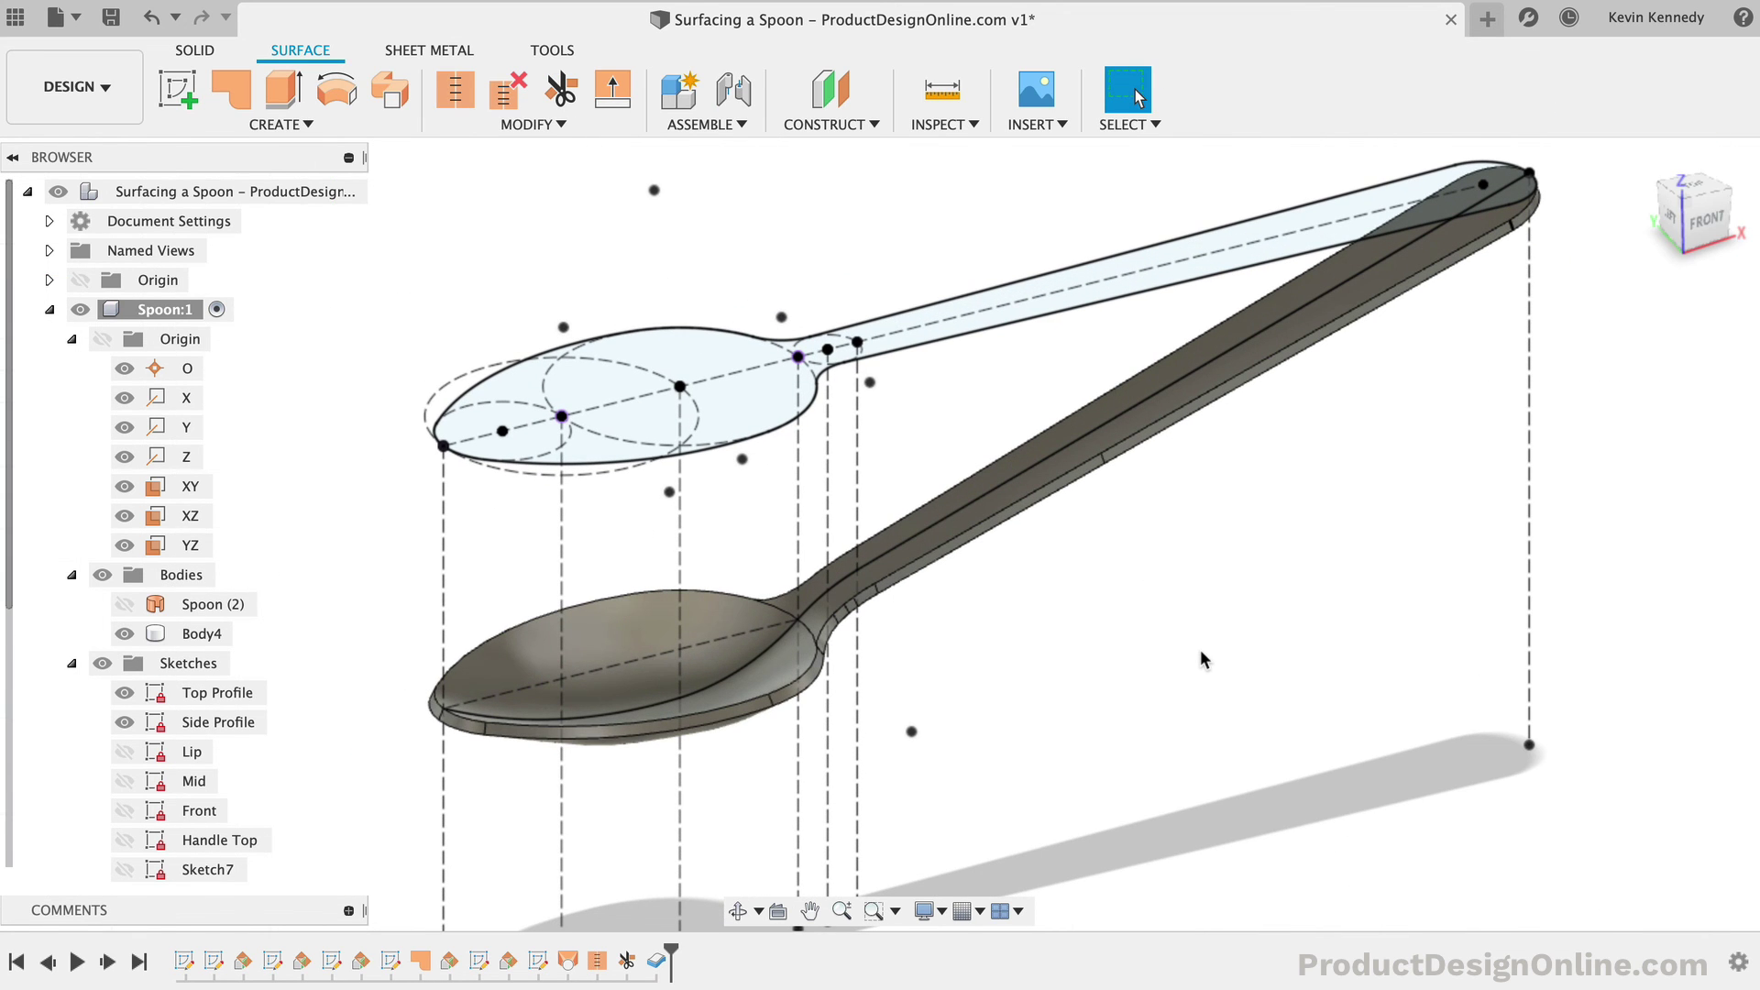
click(121, 695)
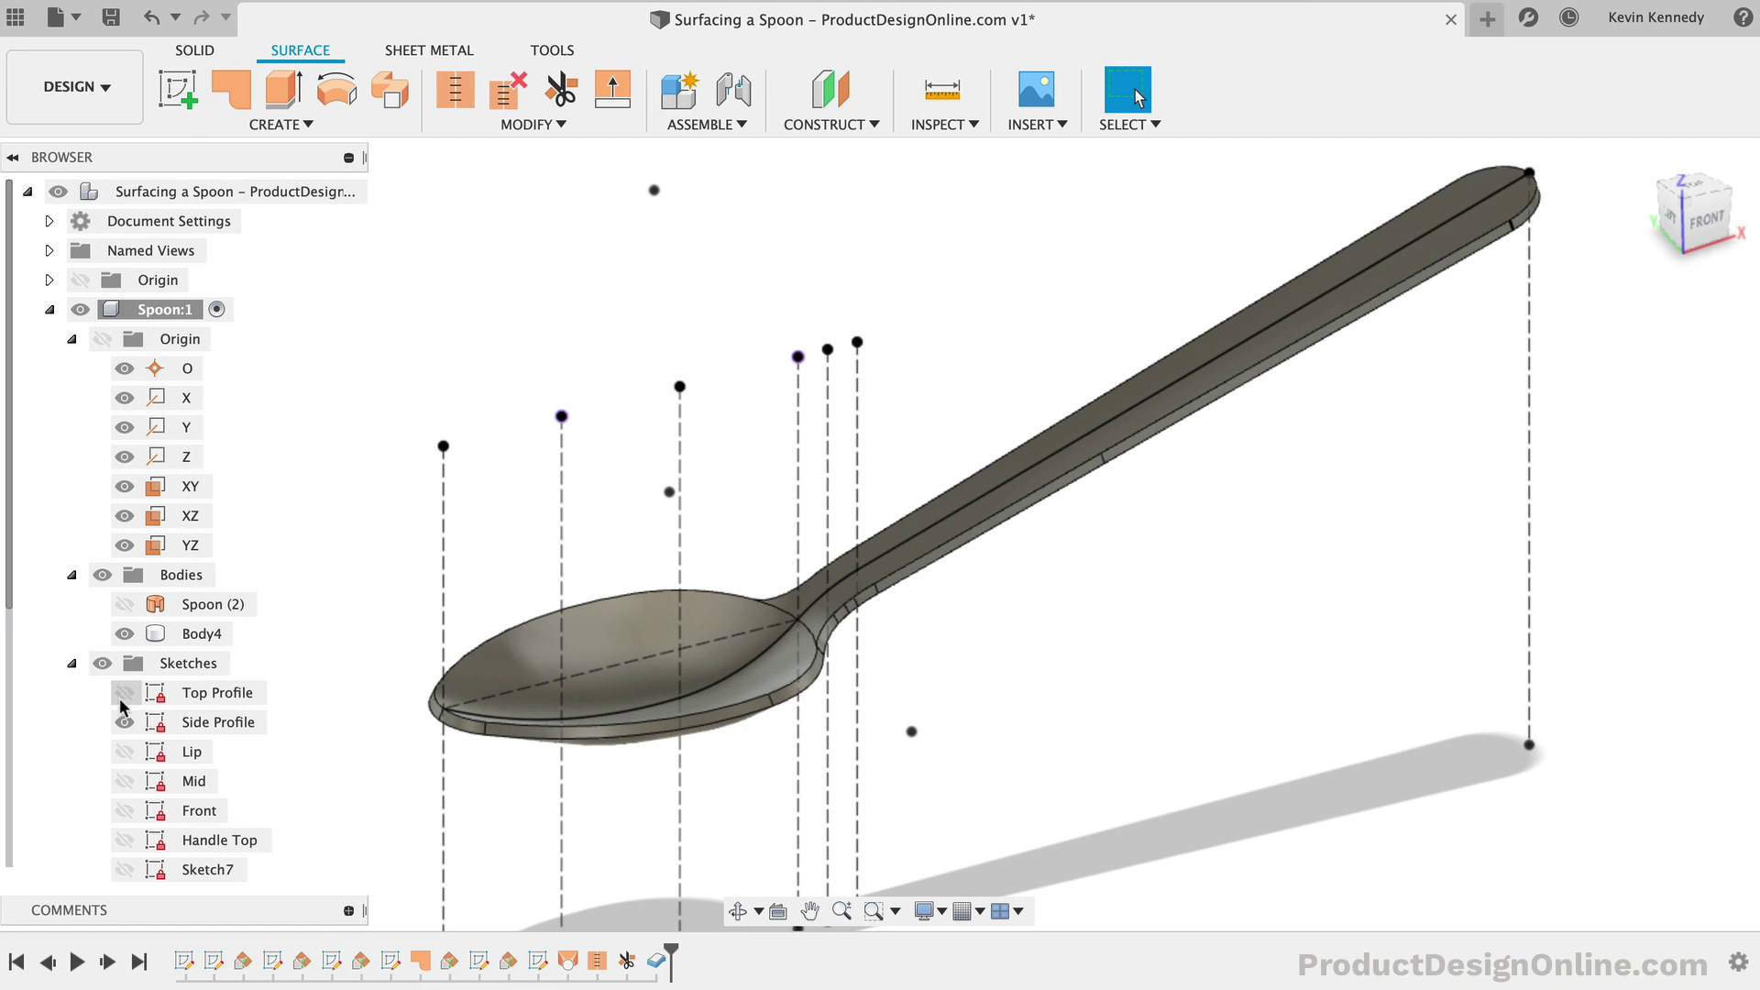
click(122, 723)
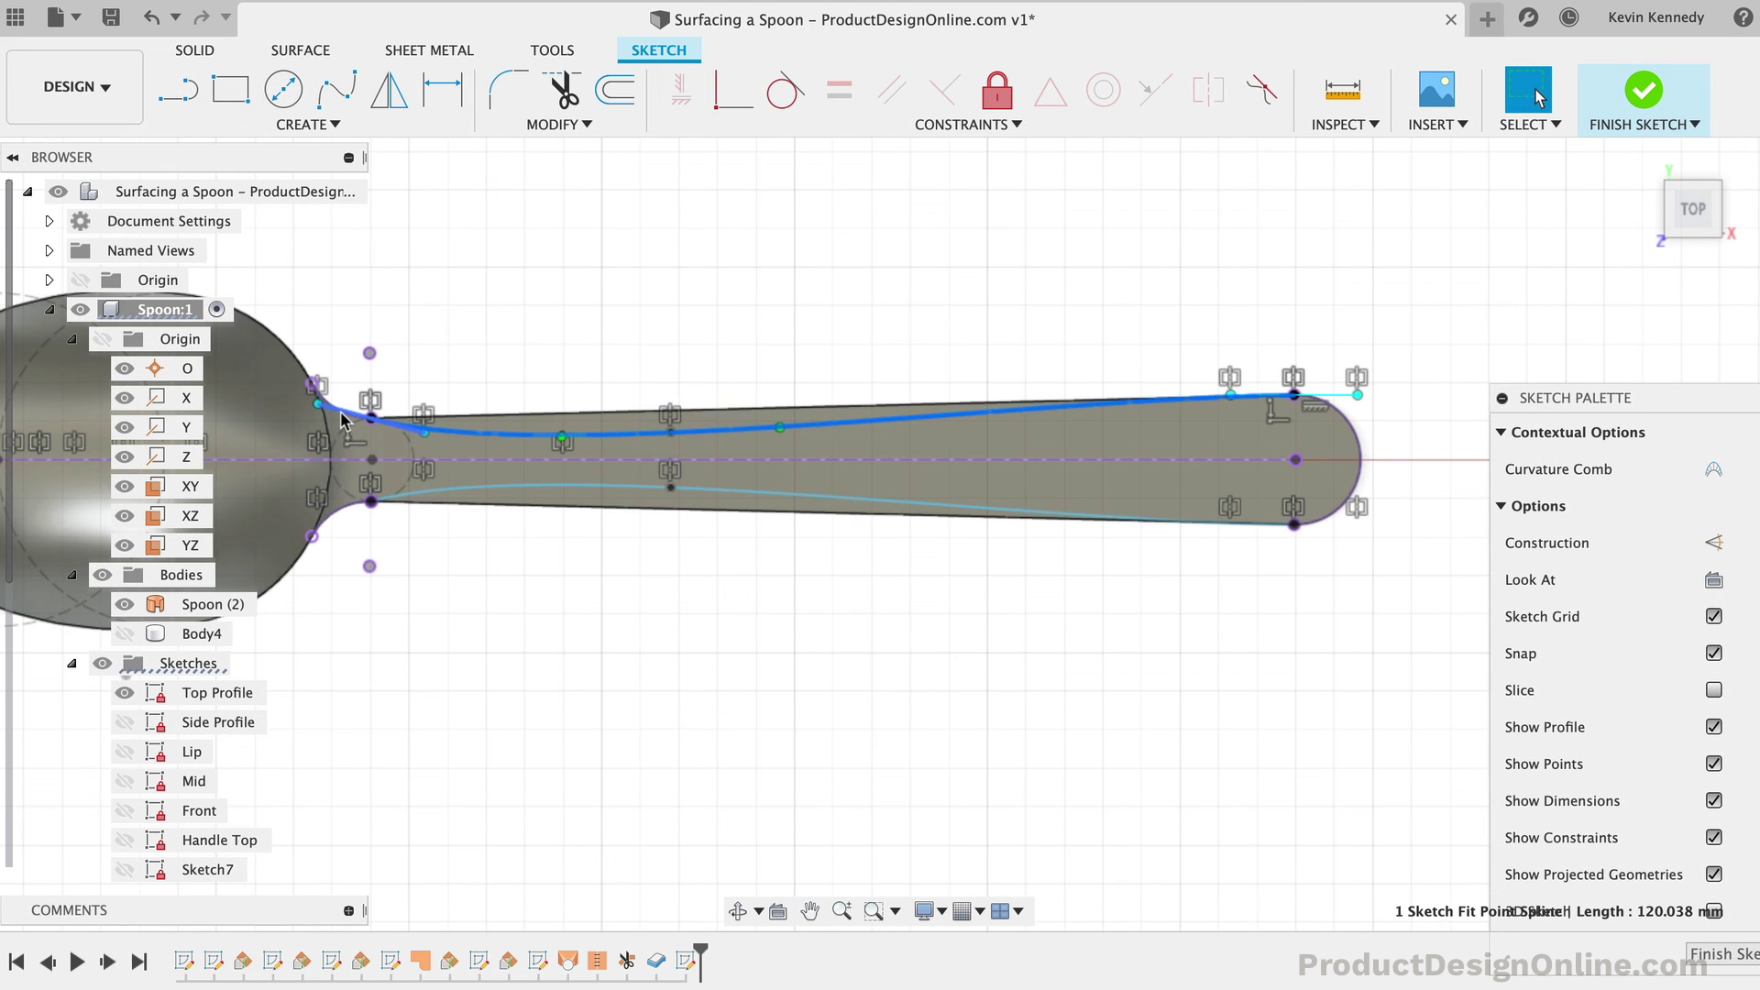
Step: Trim the handle surface with the two mirrored fit point splines, removing the narrow strips outside the curves on both sides
click(341, 418)
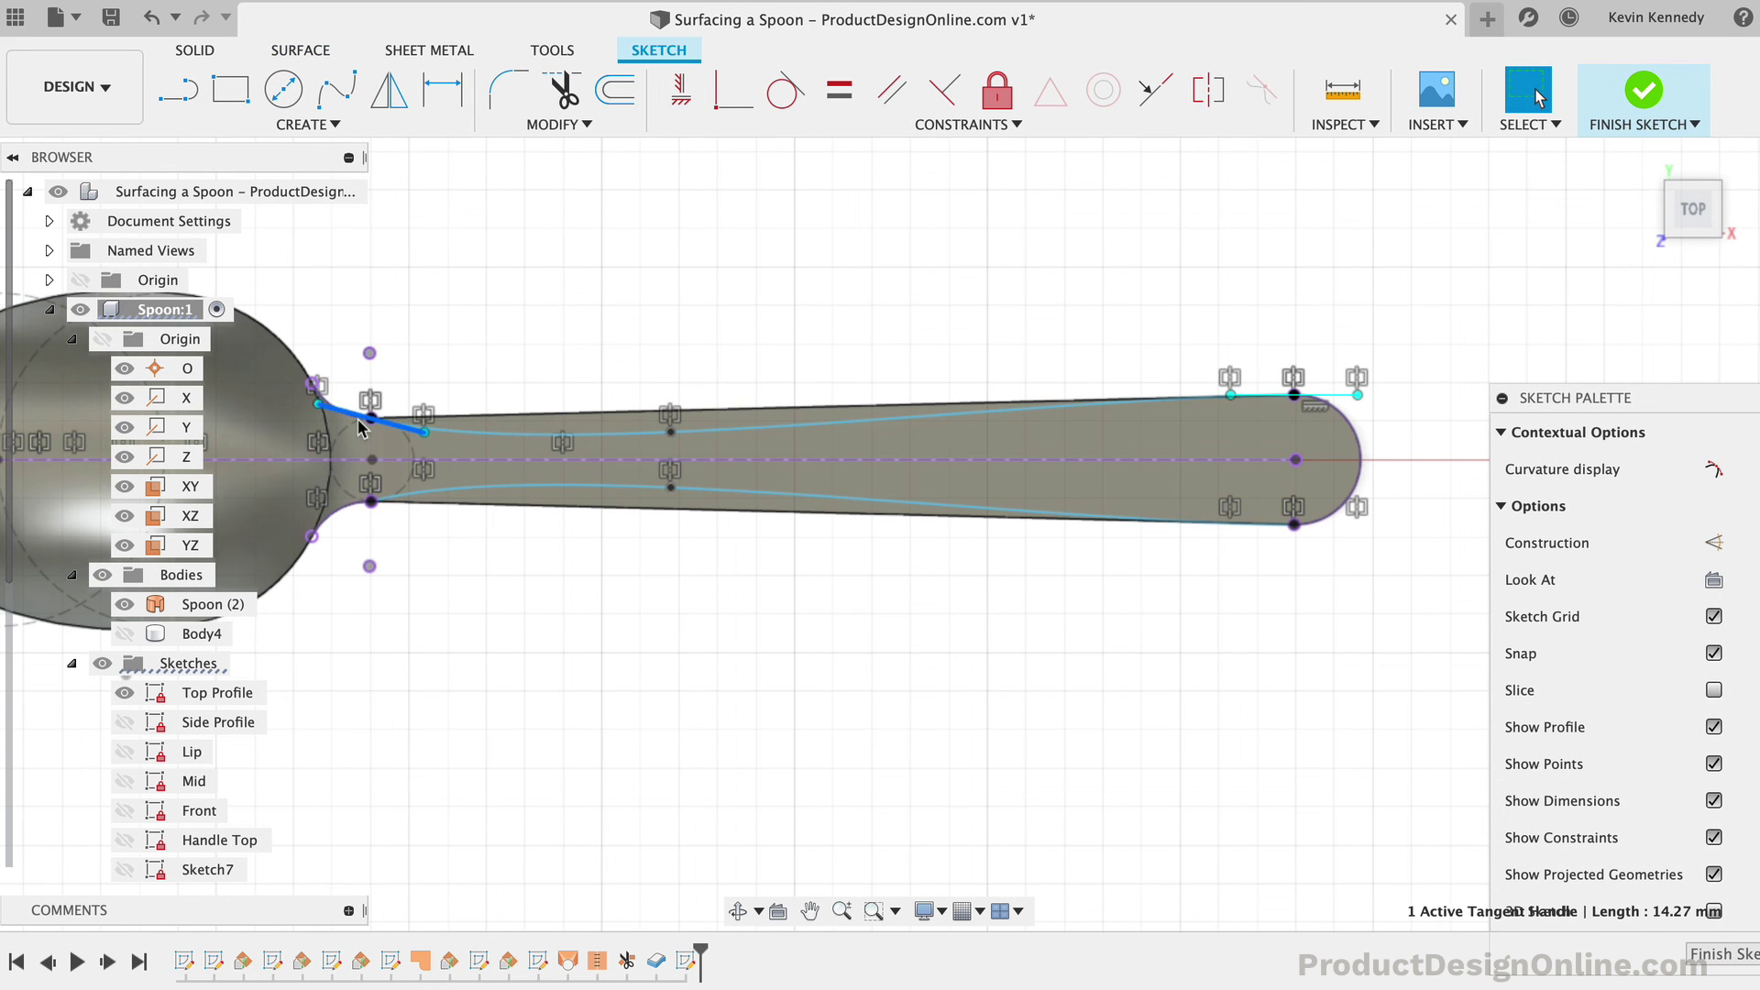
click(735, 334)
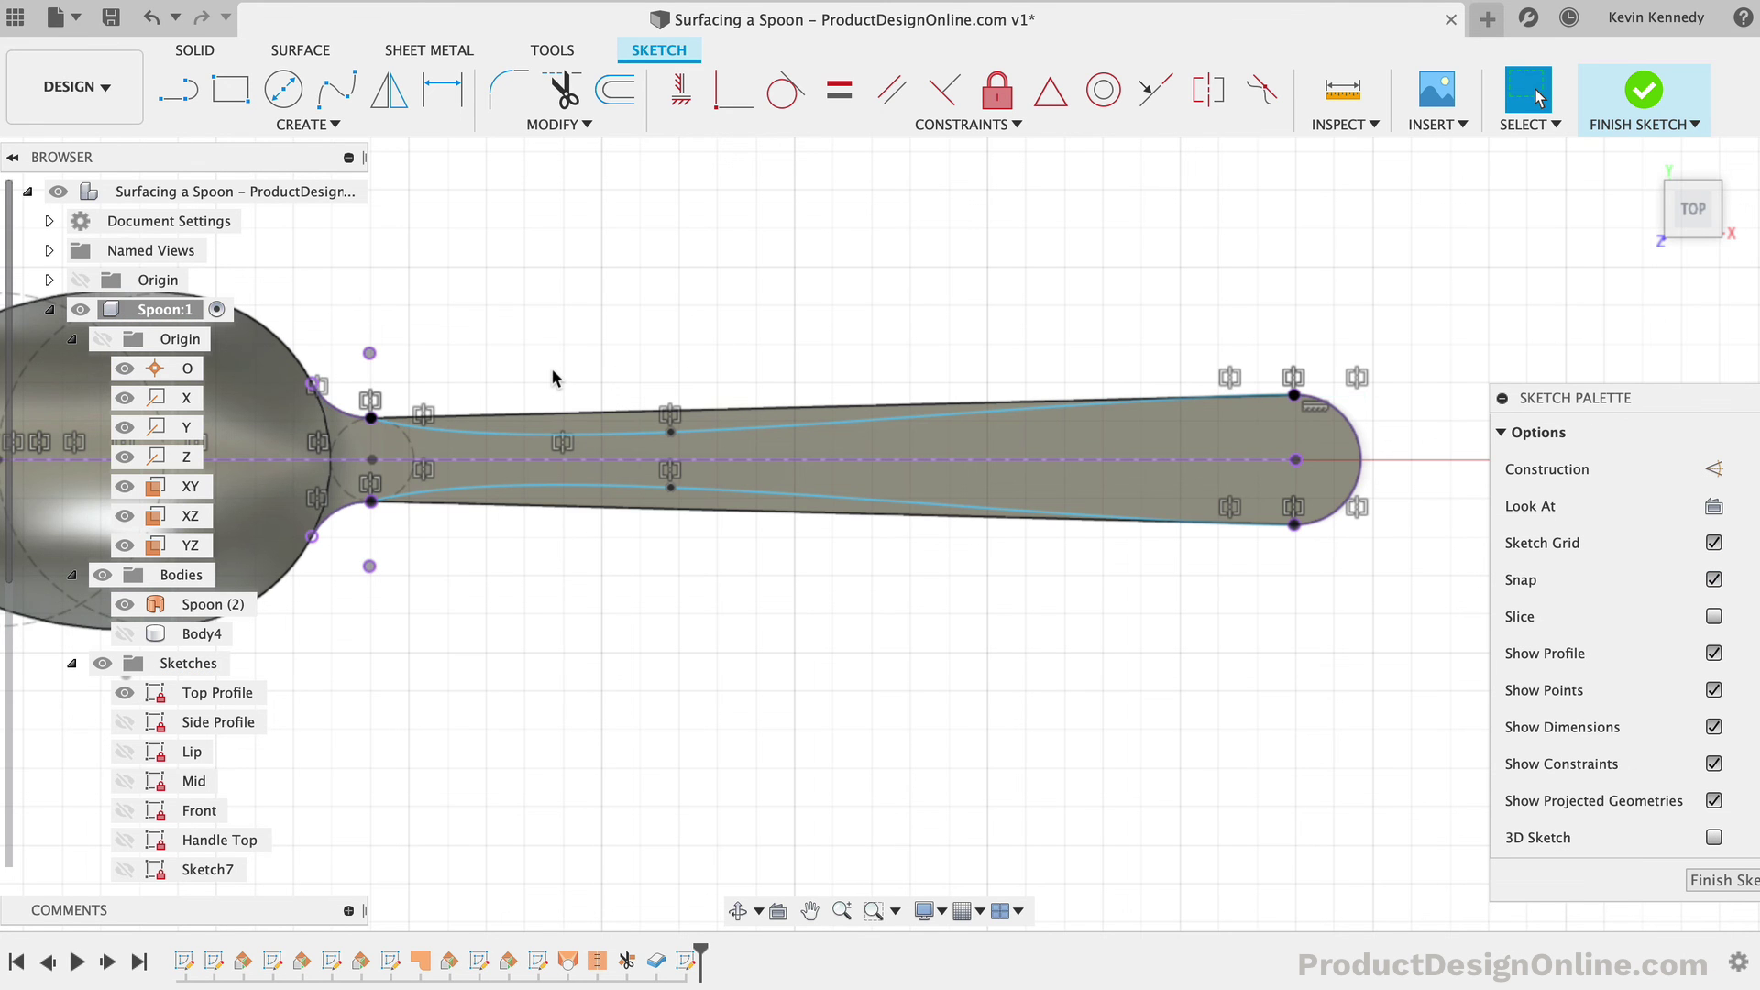
scroll(552, 367, up, 2)
click(809, 421)
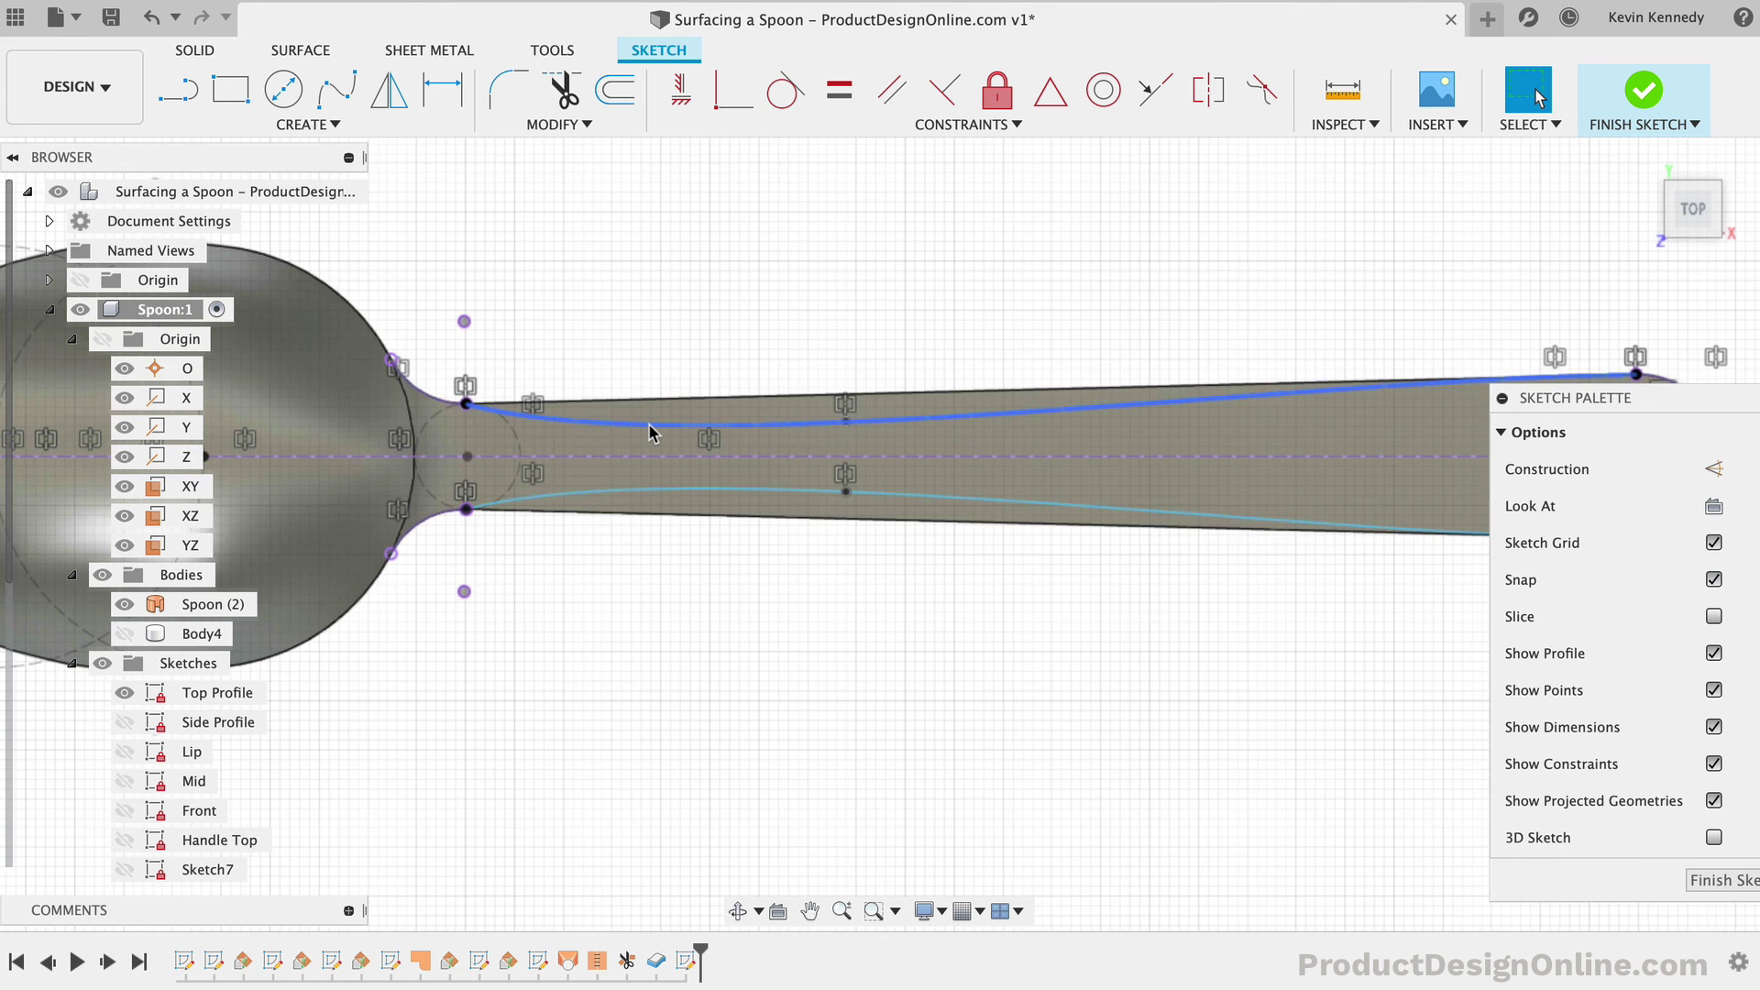
middle_drag(808, 422, 649, 433)
scroll(649, 433, right, 3)
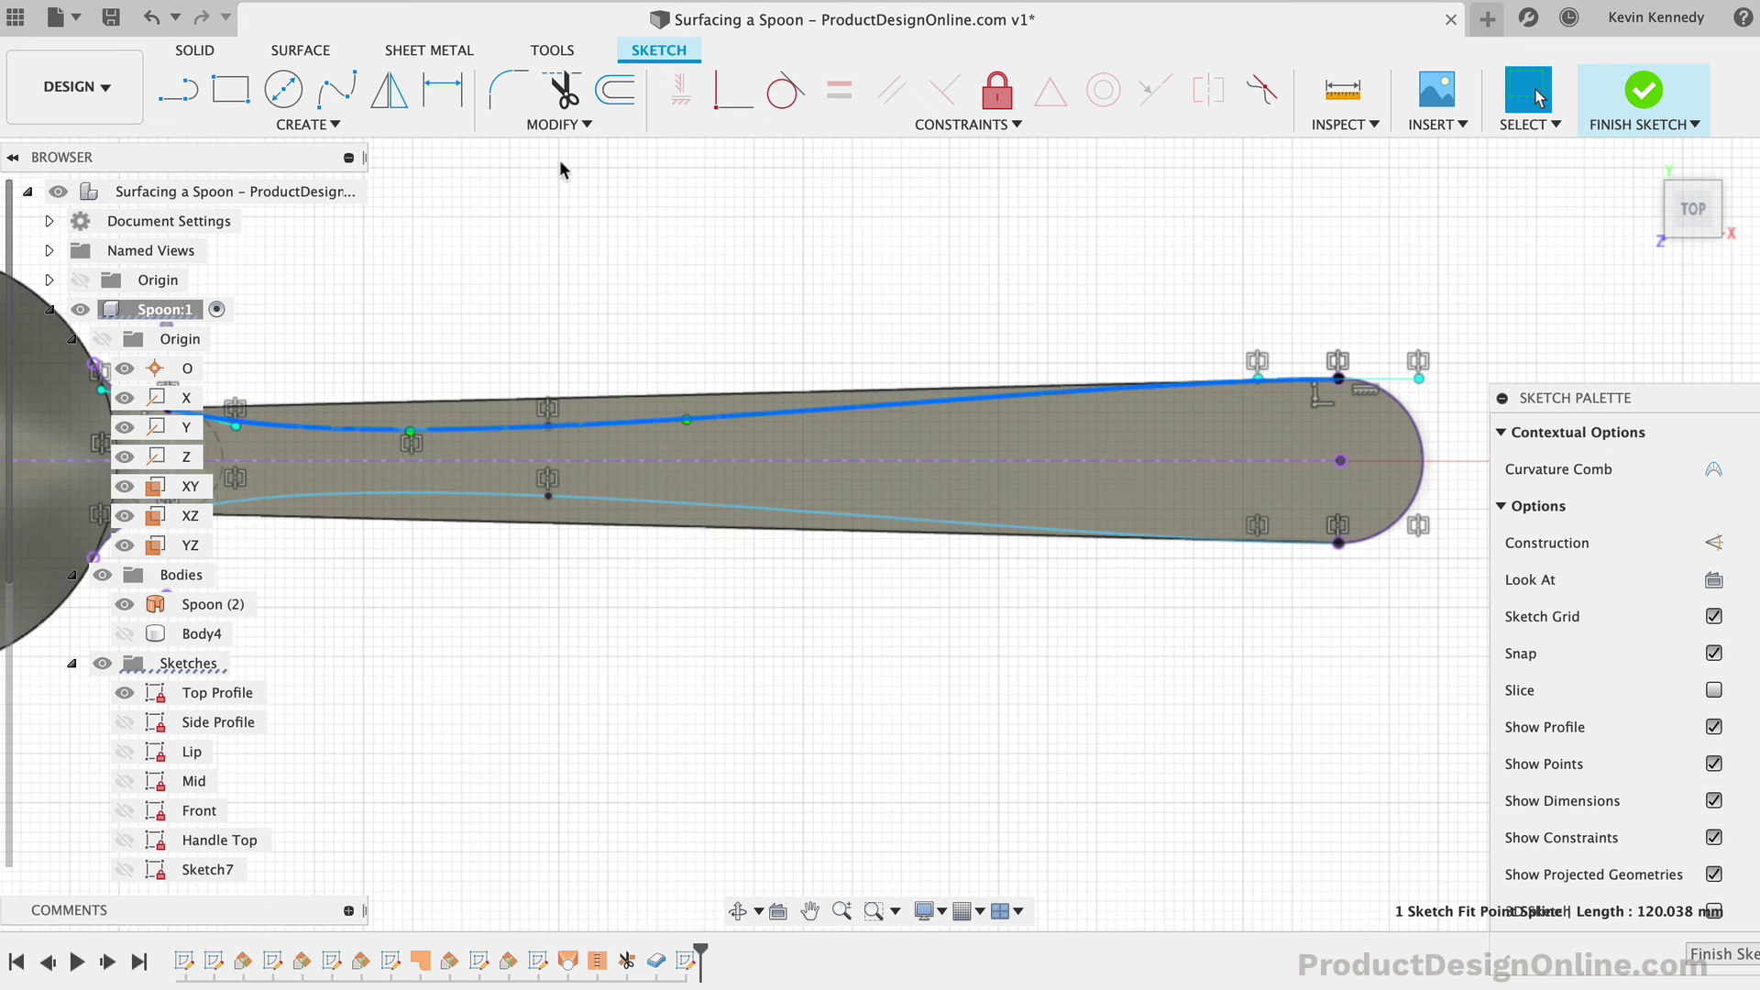
click(301, 49)
click(561, 90)
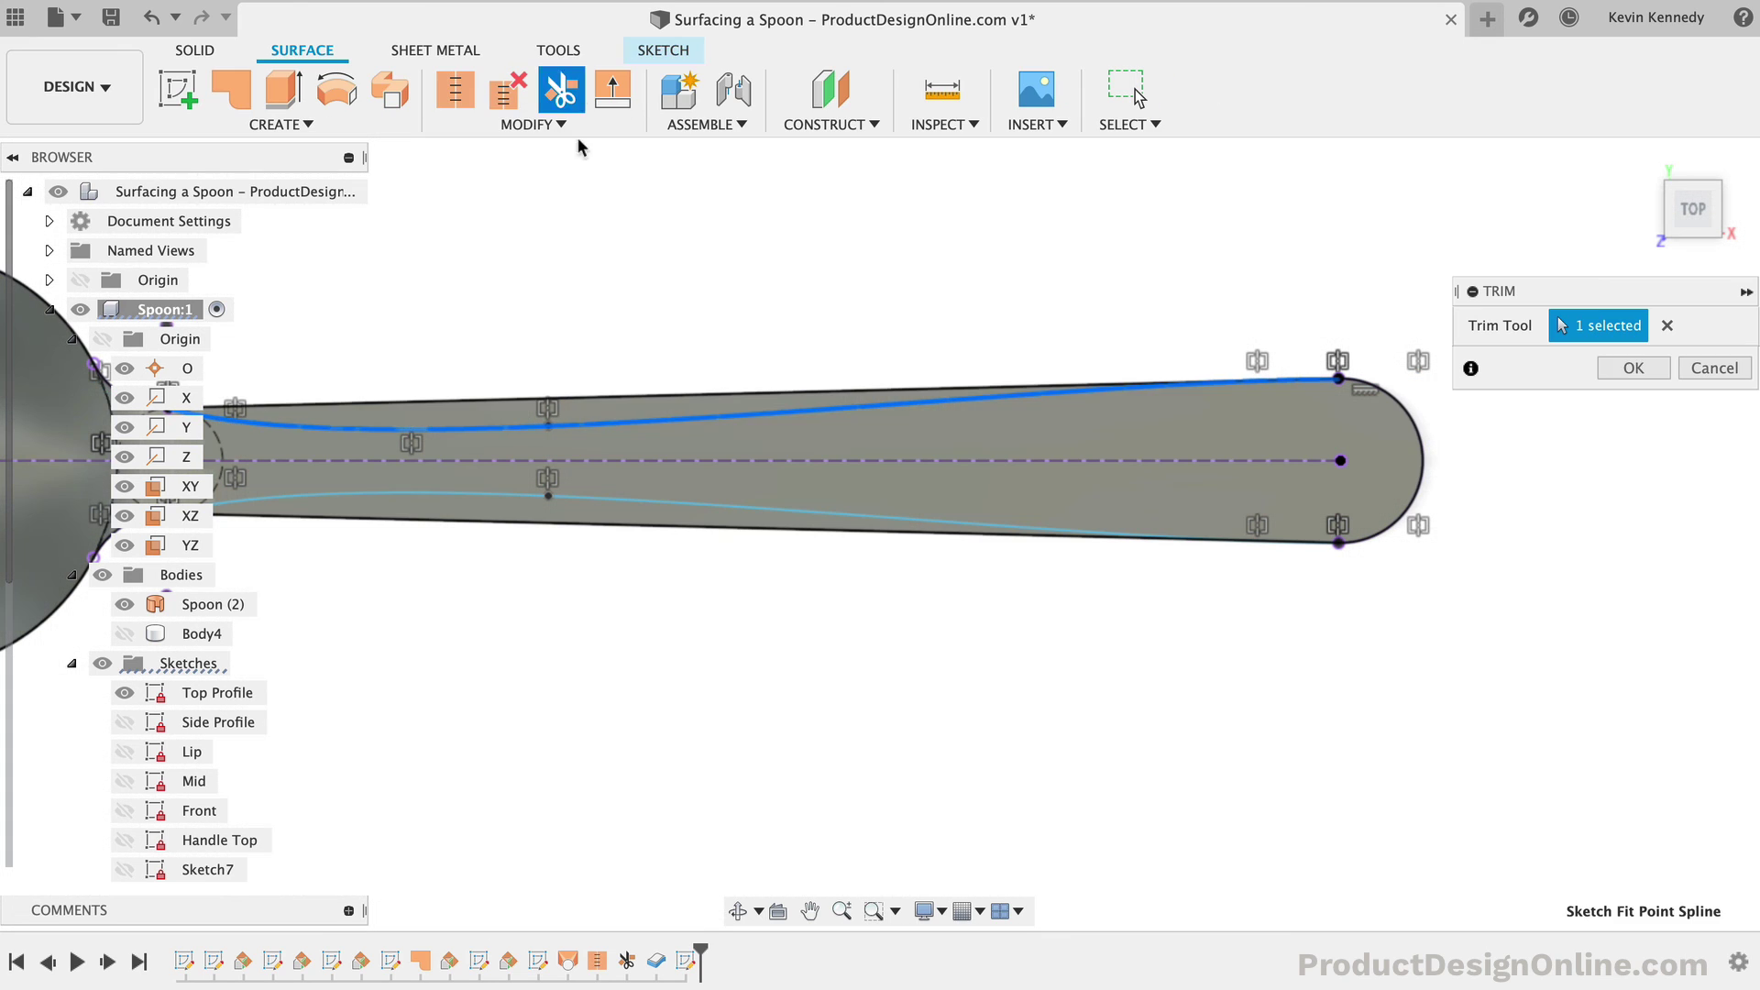
click(578, 414)
click(1634, 368)
right_drag(791, 818, 786, 720)
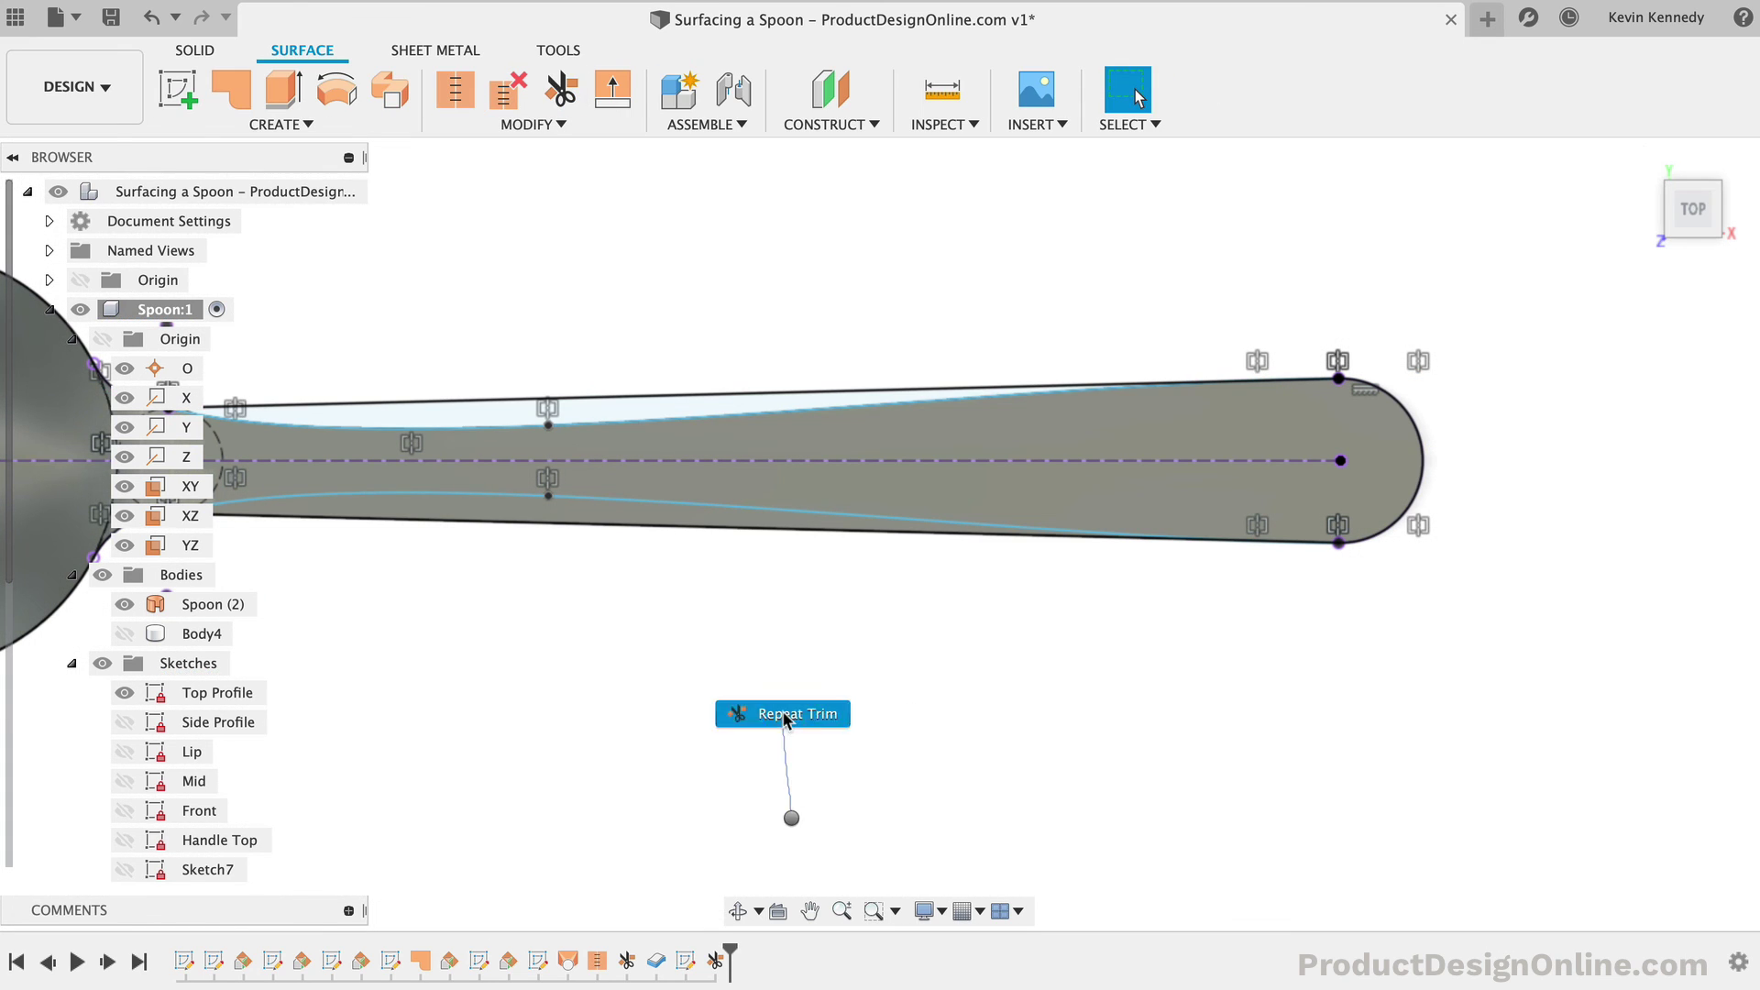
click(629, 498)
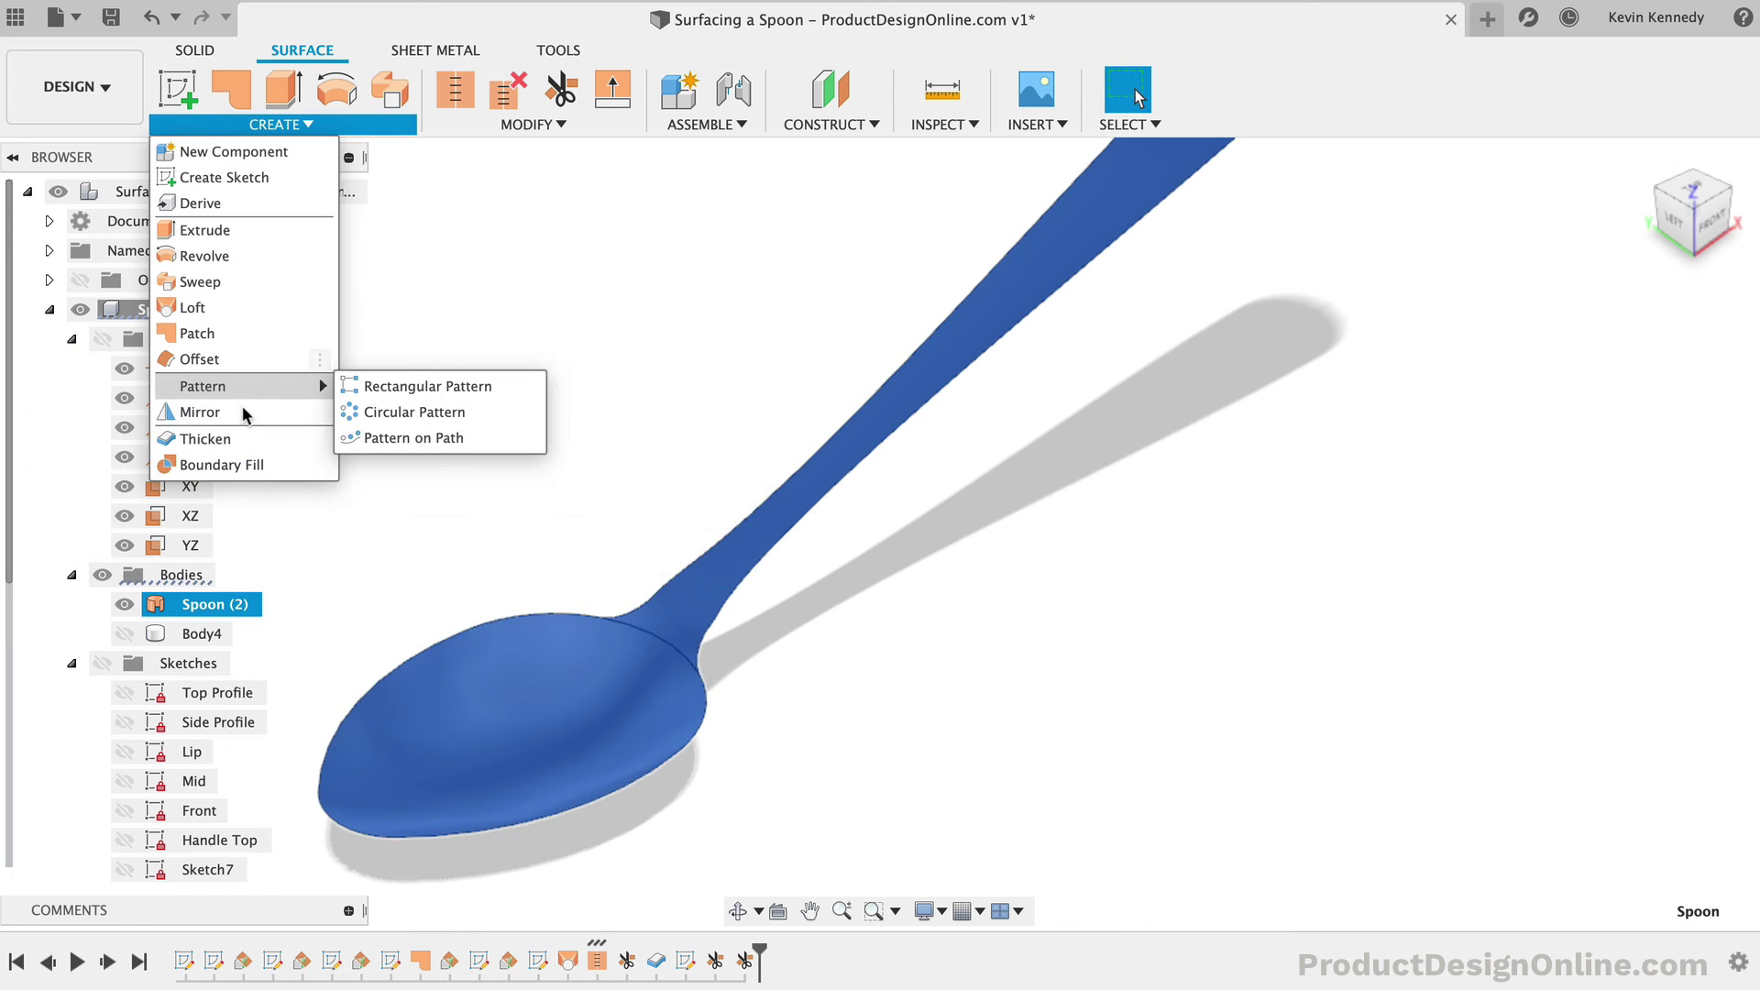
Step: Thicken the reshaped Spoon surface by -2 mm on one side as a new body
click(244, 437)
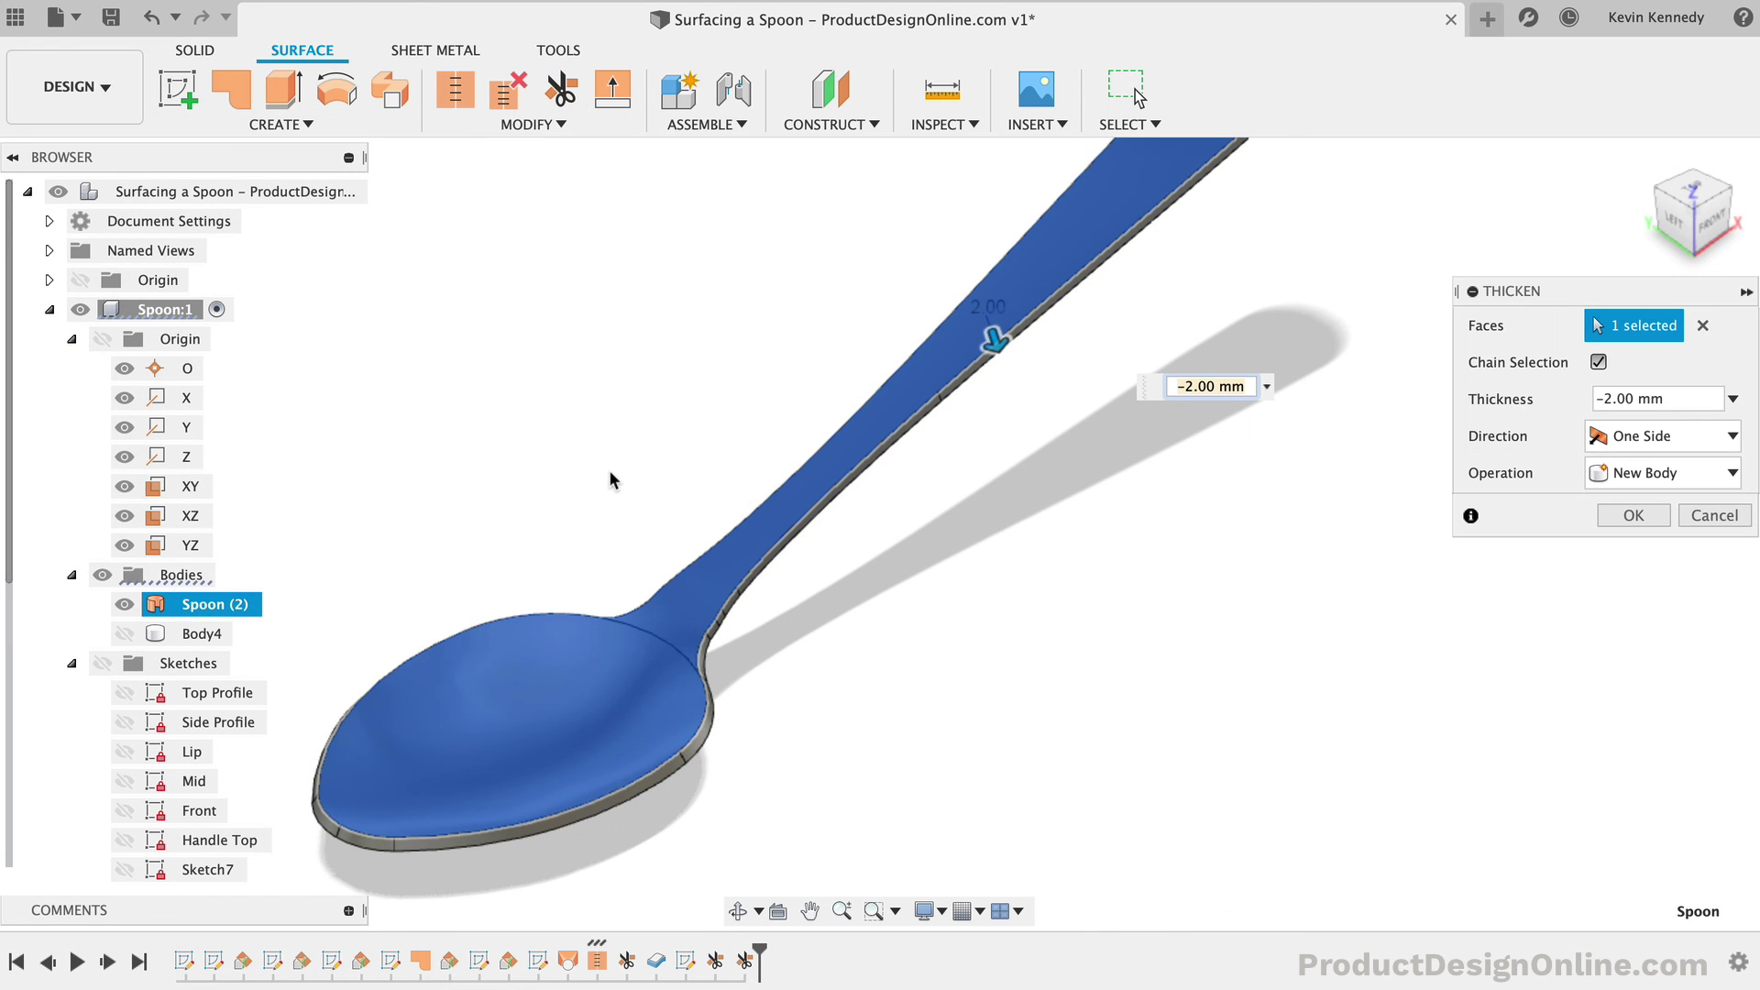
click(1641, 517)
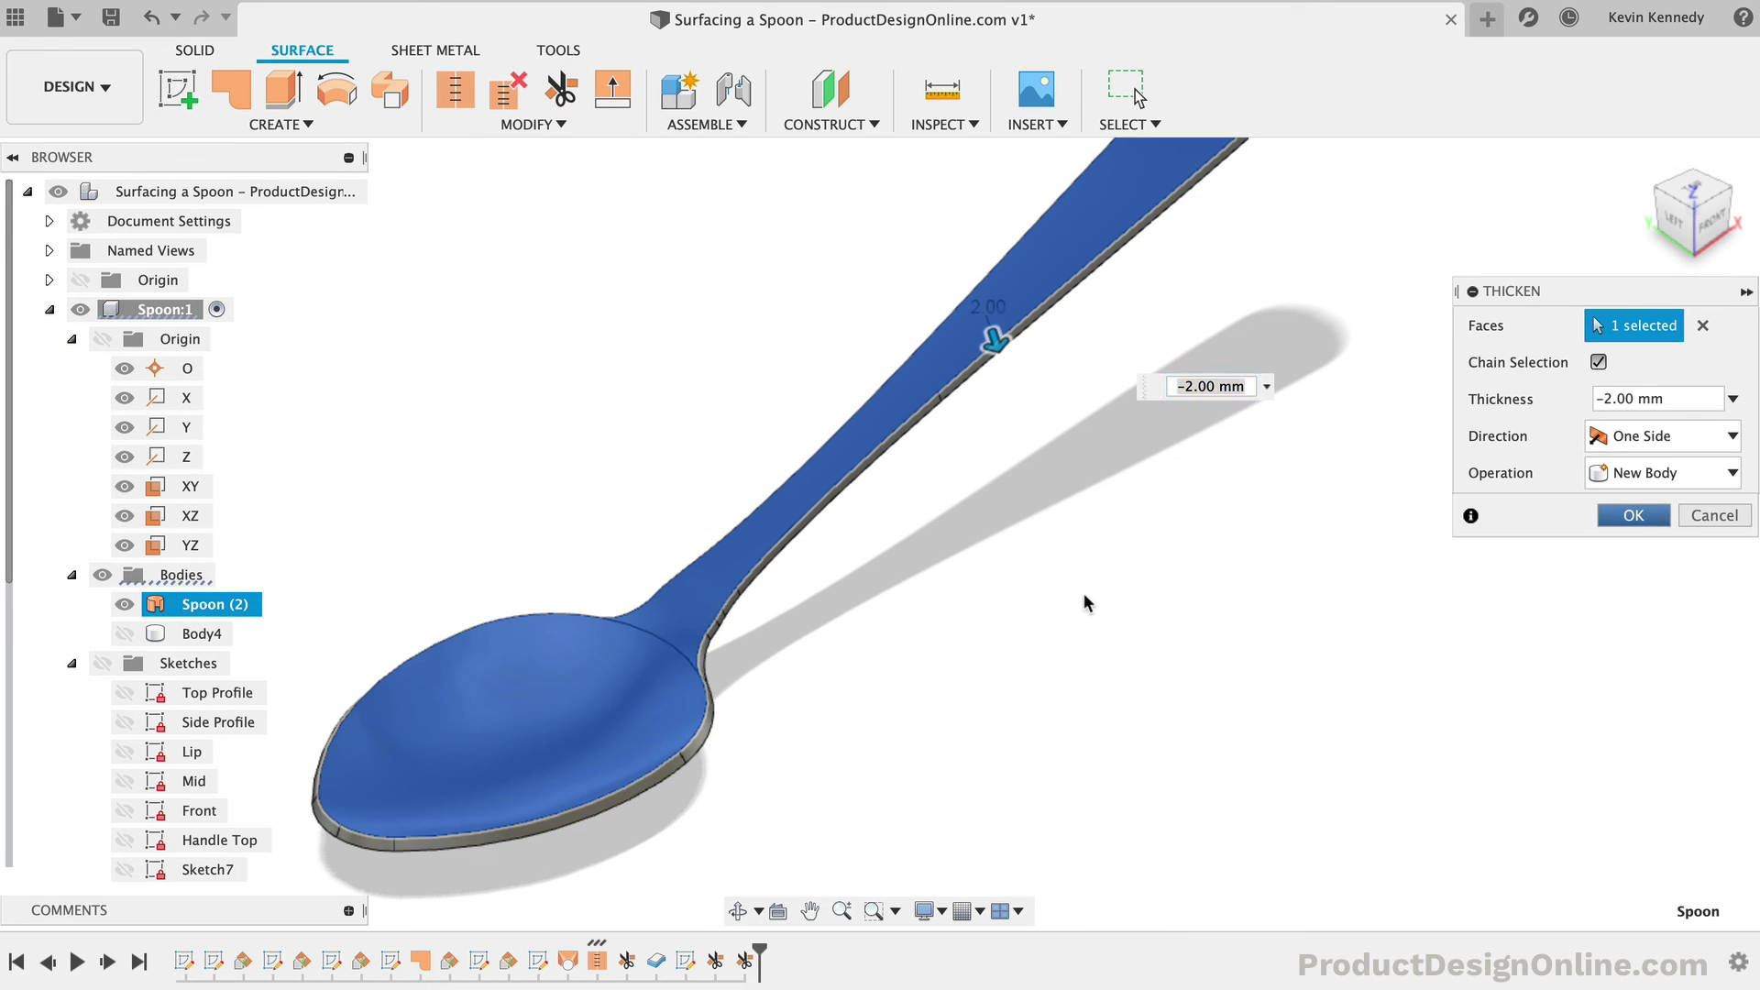
scroll(1085, 603, down, 5)
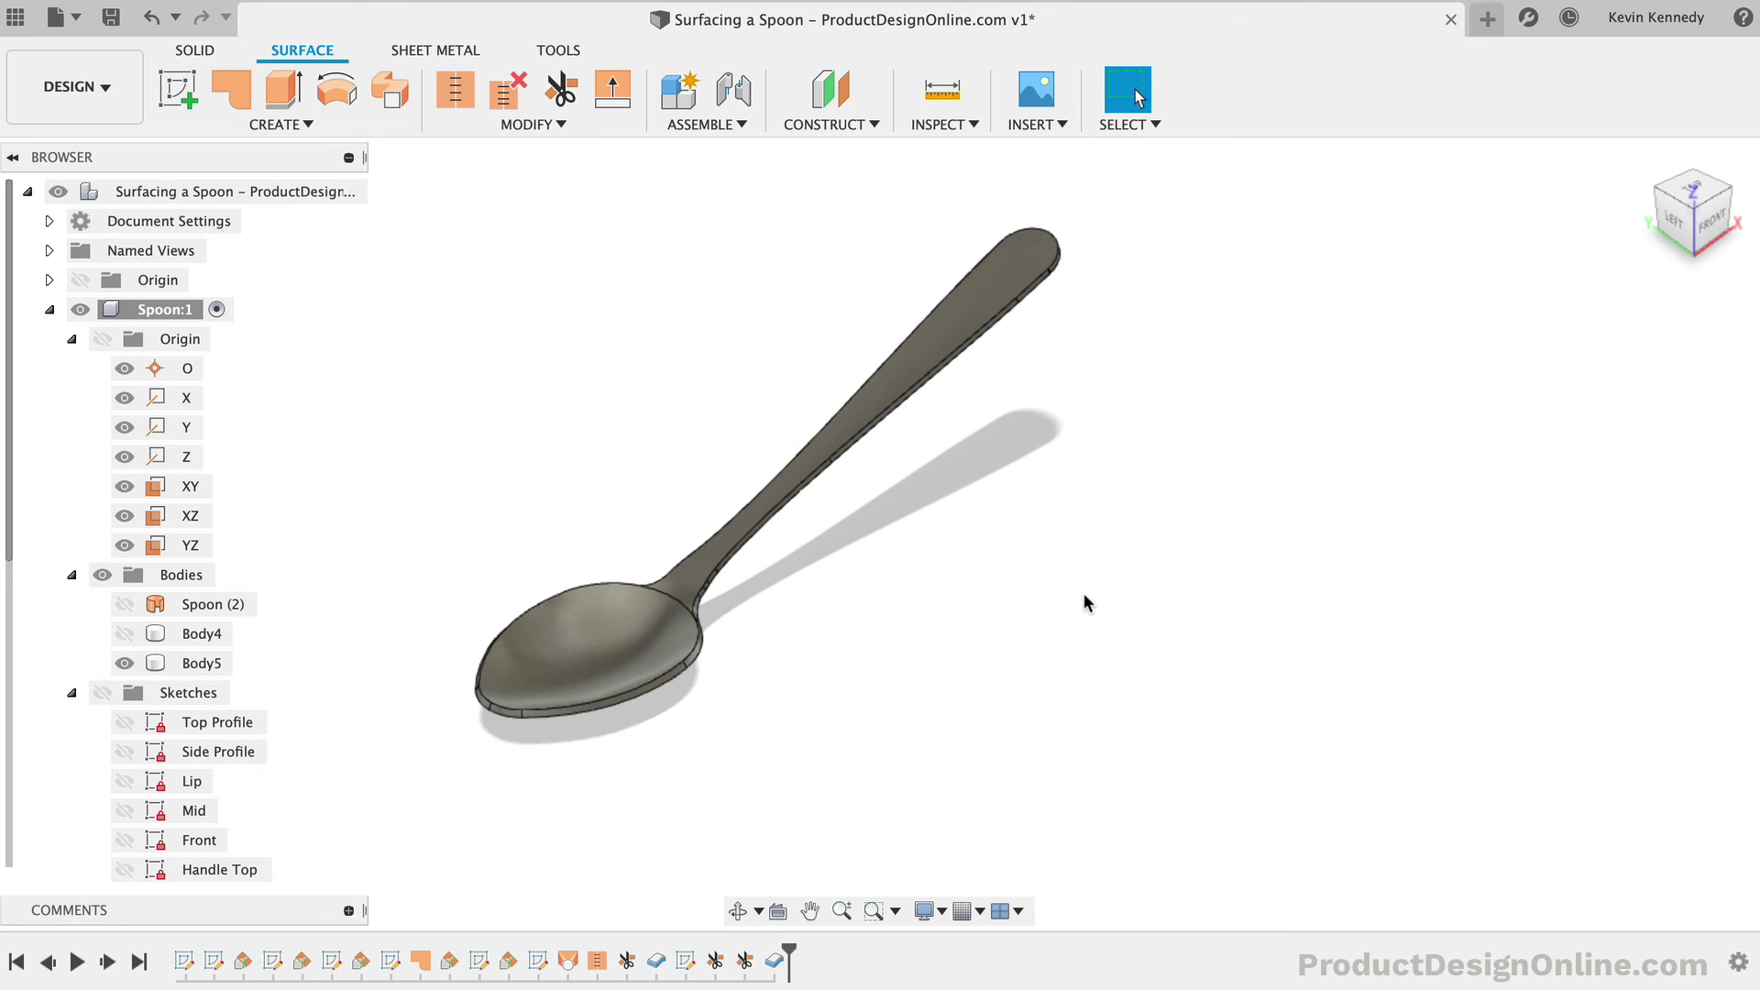
scroll(1085, 603, up, 4)
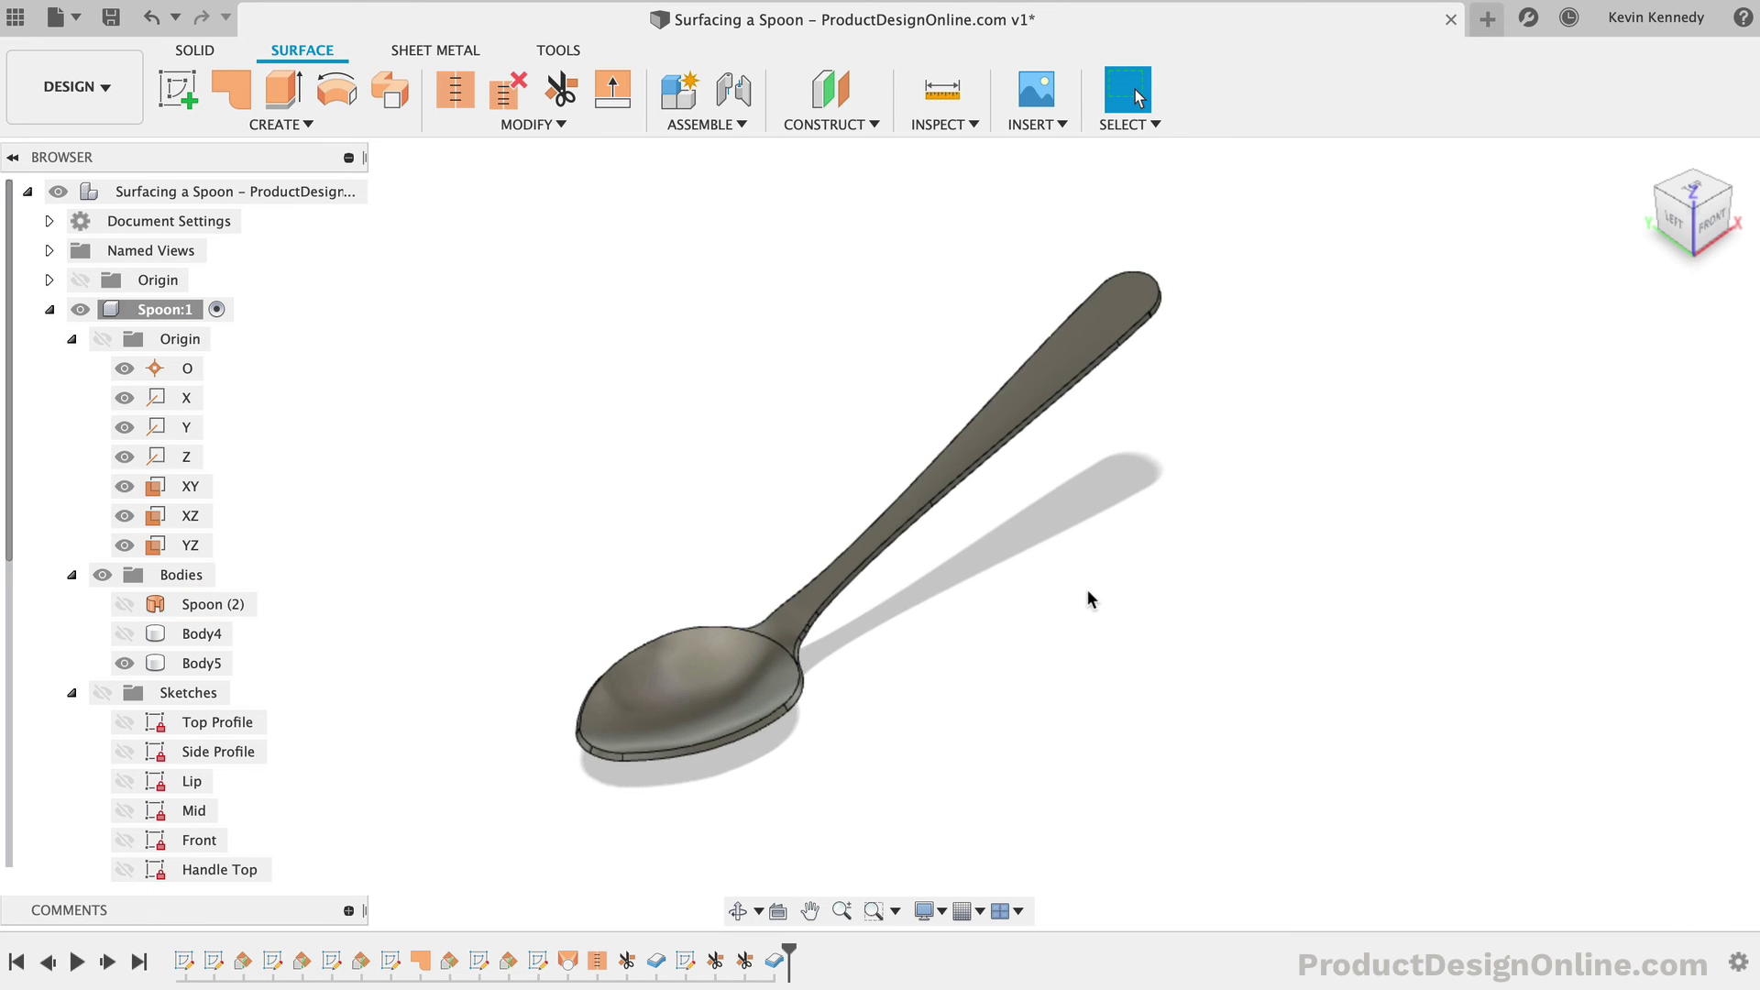
click(1674, 223)
shift+middle_drag(1675, 222, 1636, 292)
drag(1636, 292, 1495, 183)
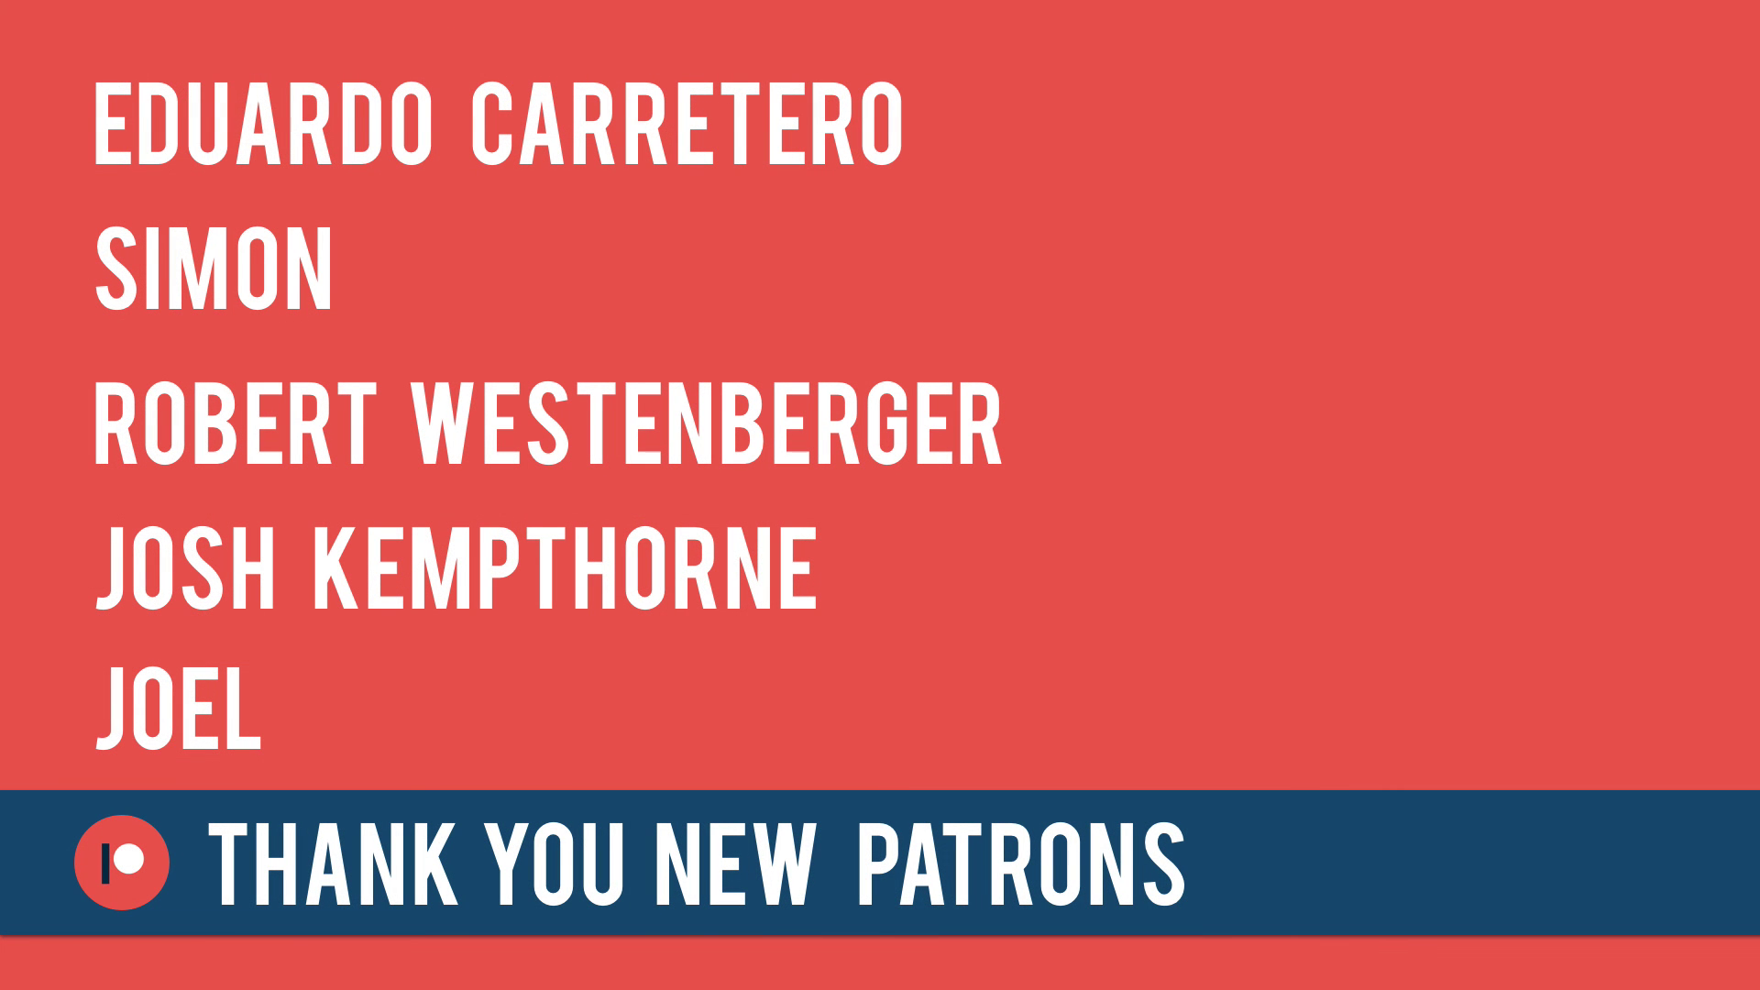